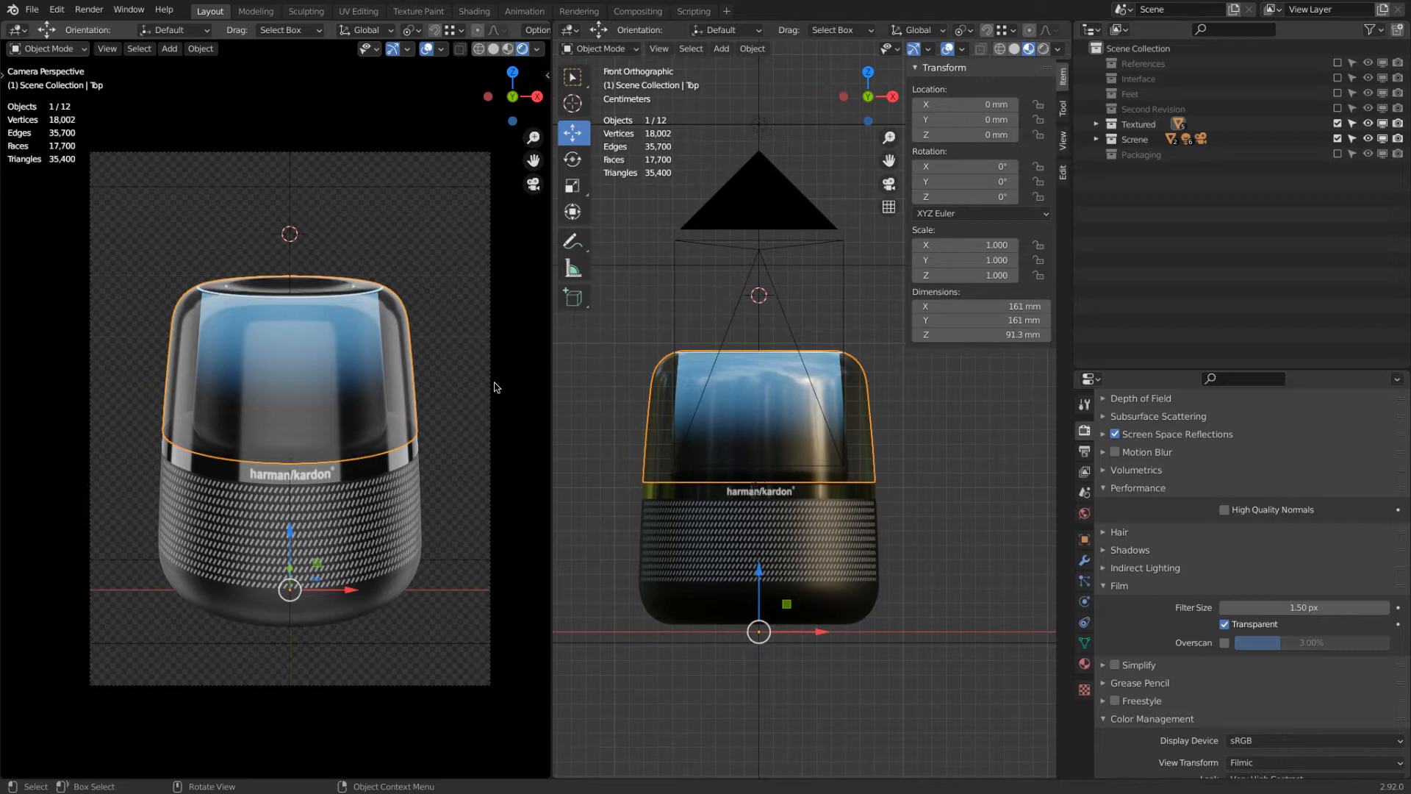
Step: Switch to Pixelmator and toggle the white background layer's visibility off and on to inspect the speaker rendering
key("super+Tab")
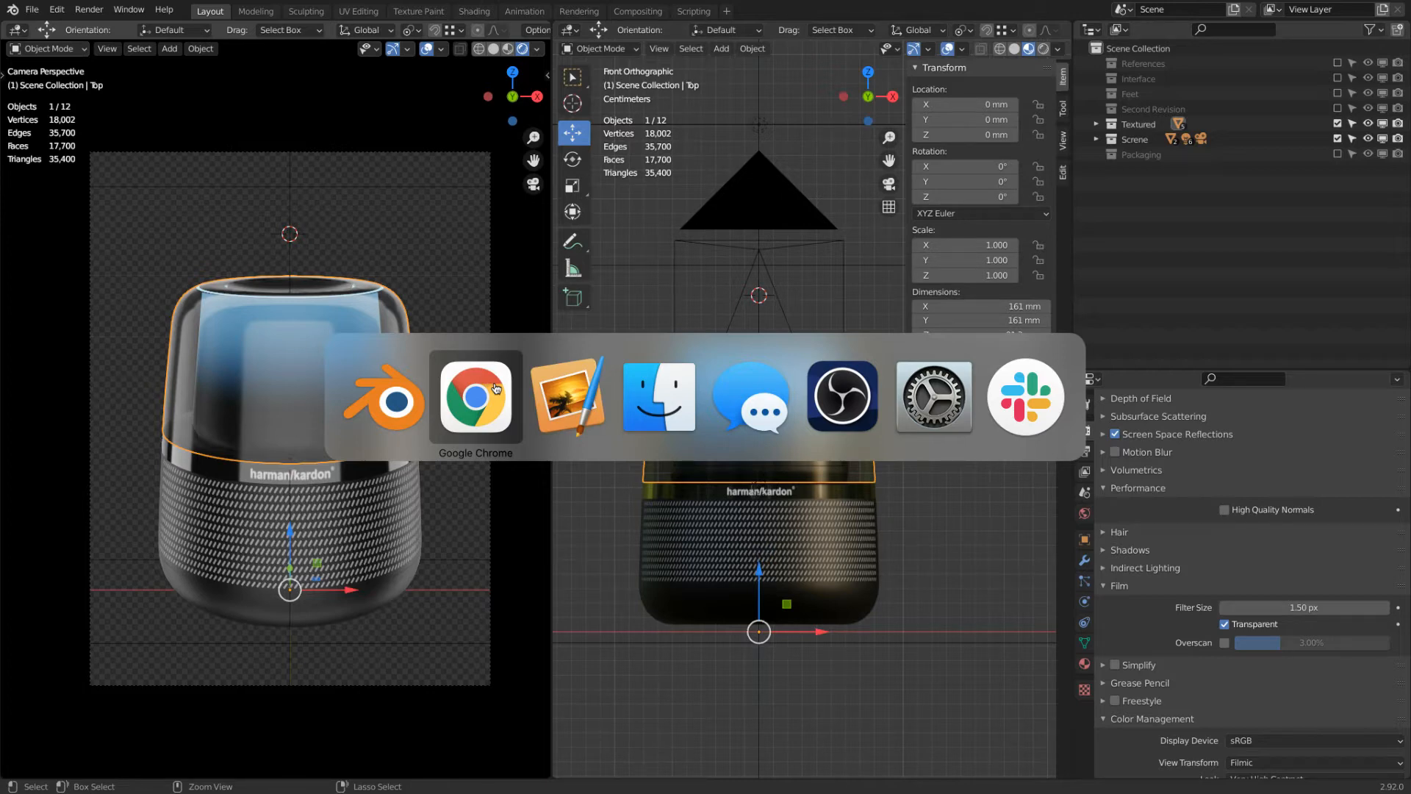
left_click(562, 393)
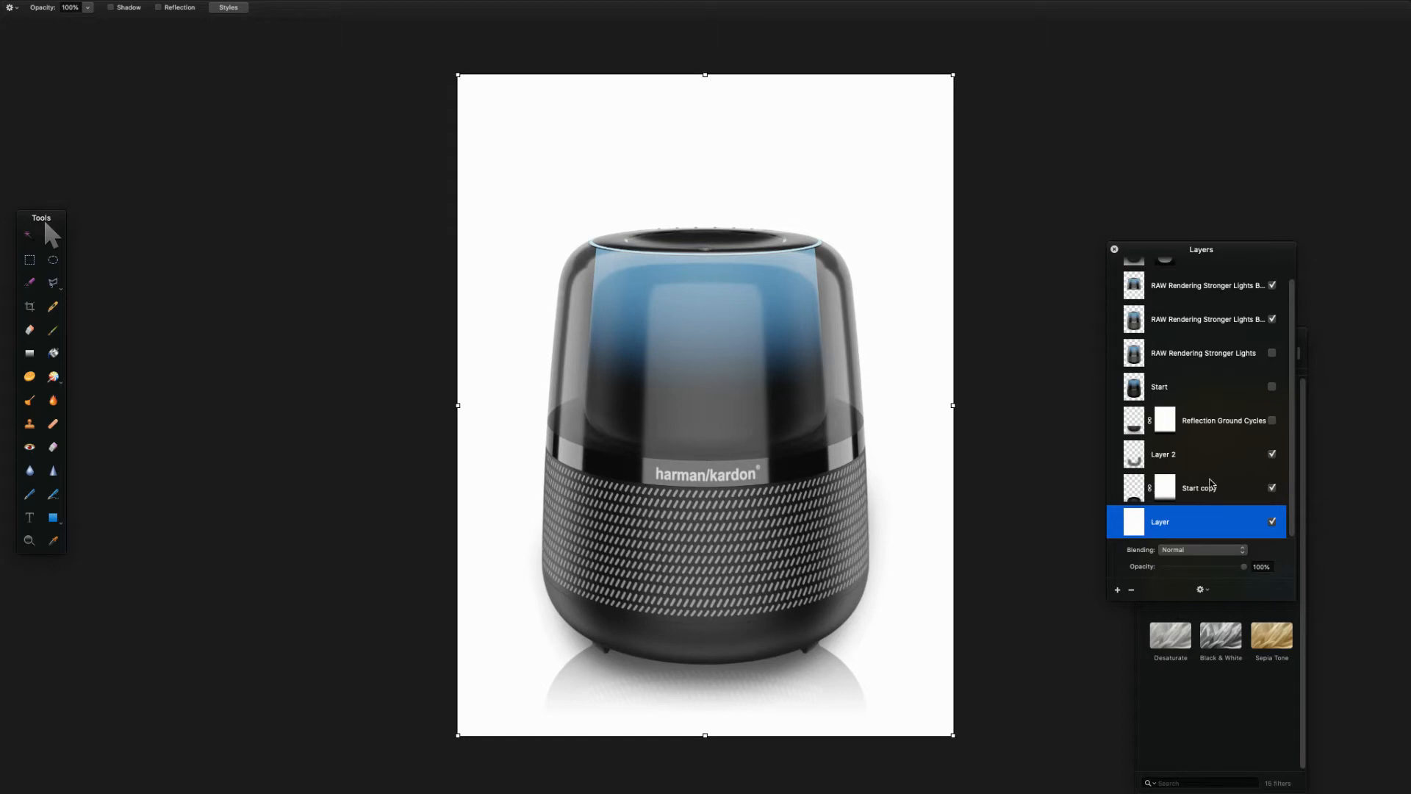
left_click(1272, 522)
left_click(1272, 522)
left_click(1272, 521)
left_click(1272, 522)
Step: Switch to Finder, go up from the renderings folder and open the project's Texture folder
key("super+Tab")
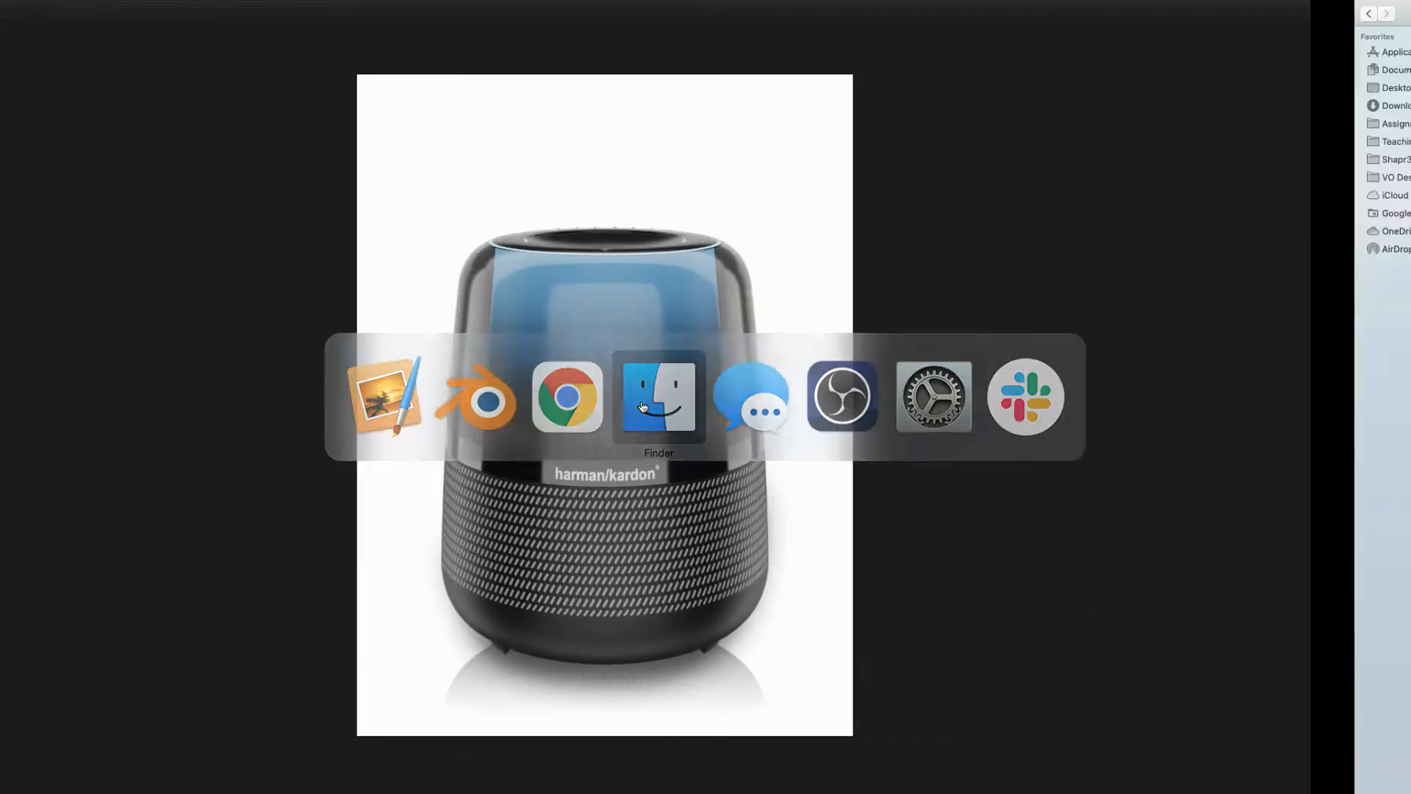
left_click(641, 406)
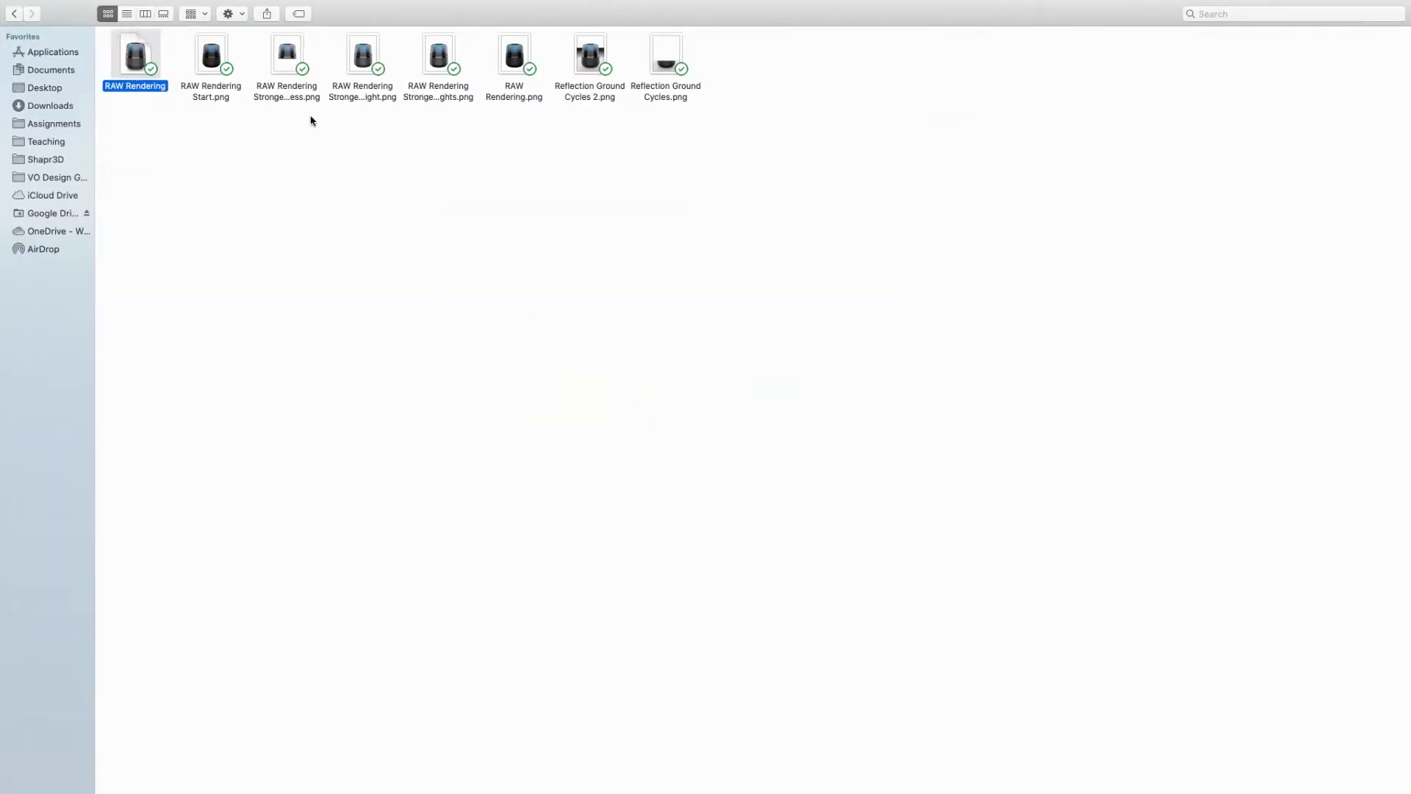
key("super+Up")
key("Right")
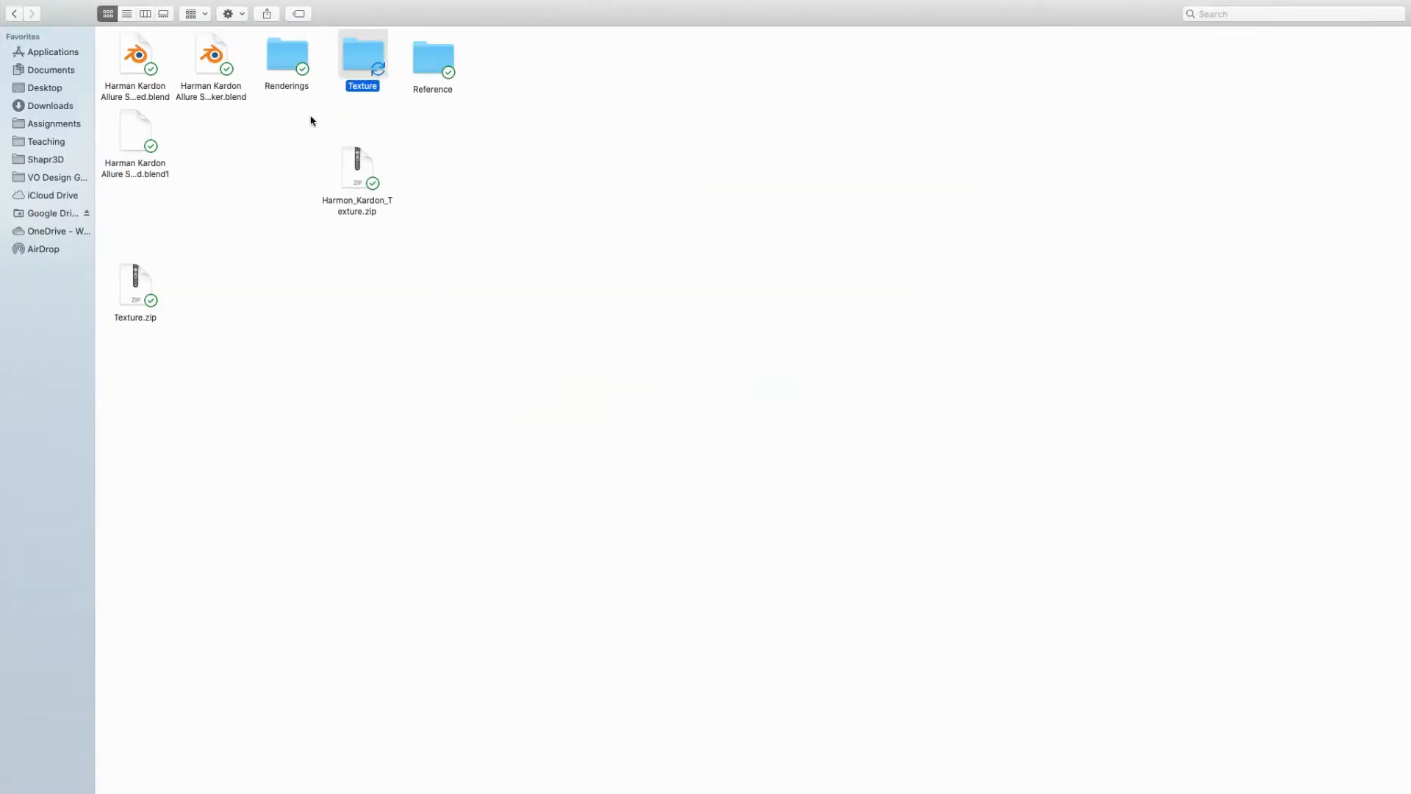
key("super+Down")
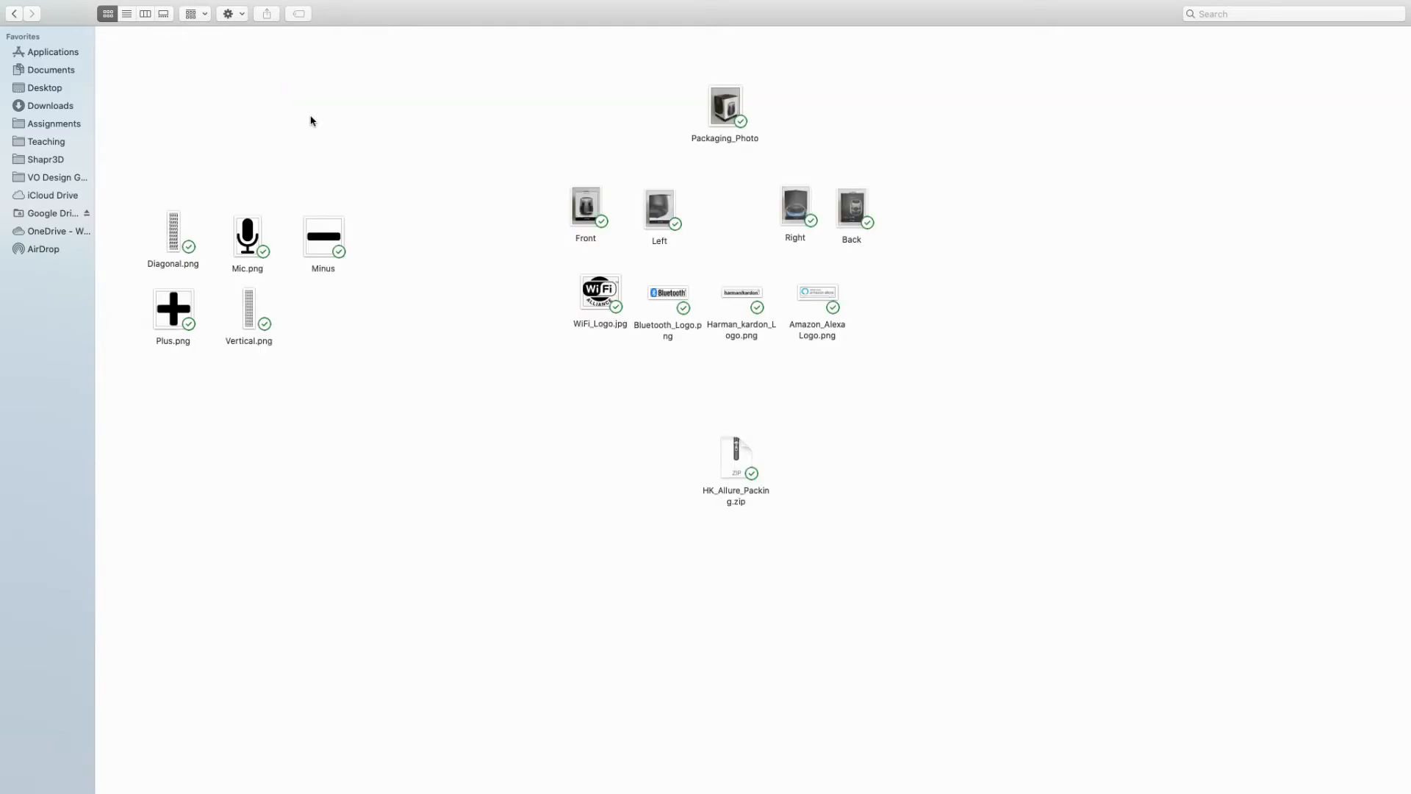
Step: Select the HK_Allure_Packing.zip archive, followed by the WiFi, Bluetooth, Harman Kardon and Amazon Alexa logo files
left_click(735, 450)
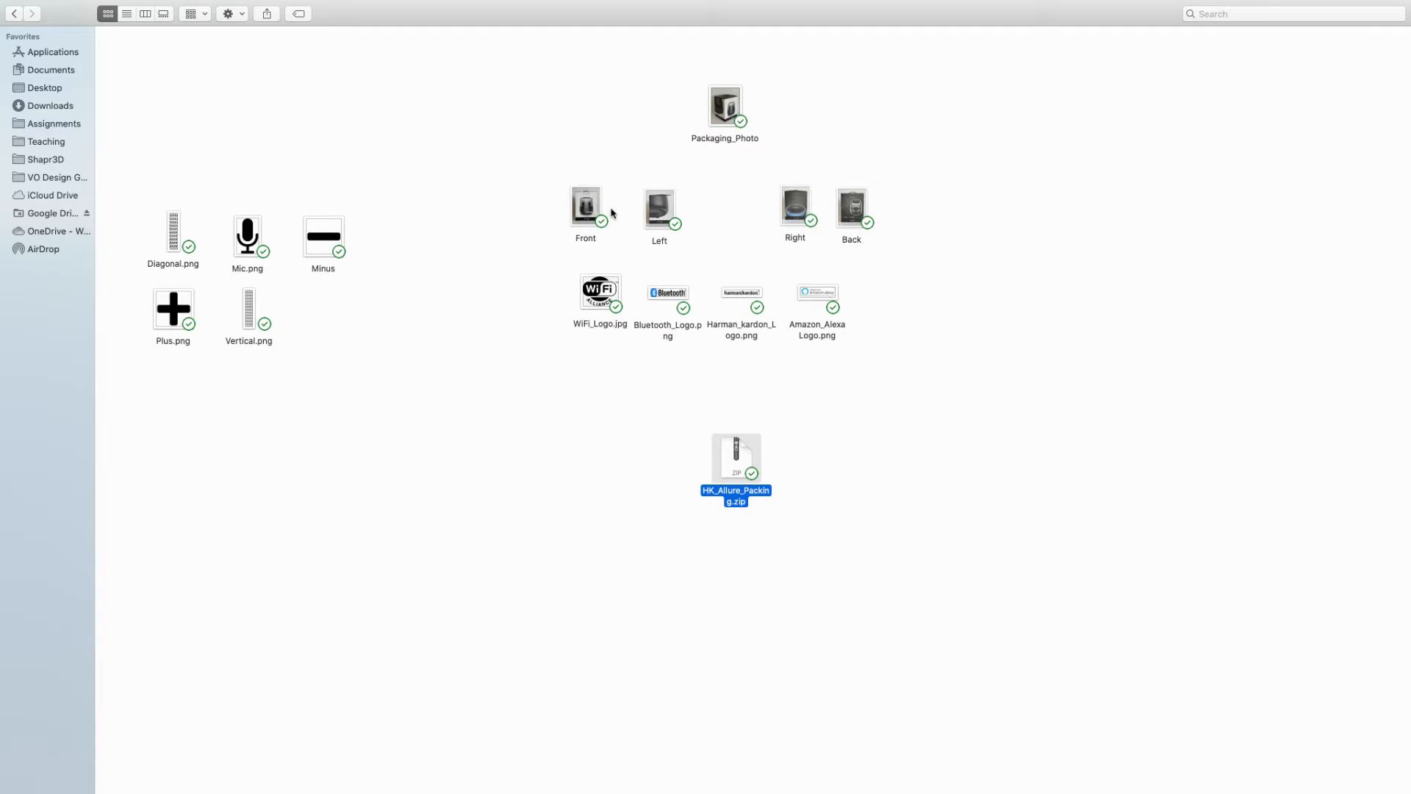
left_click(581, 278)
left_click_drag(580, 278, 963, 349)
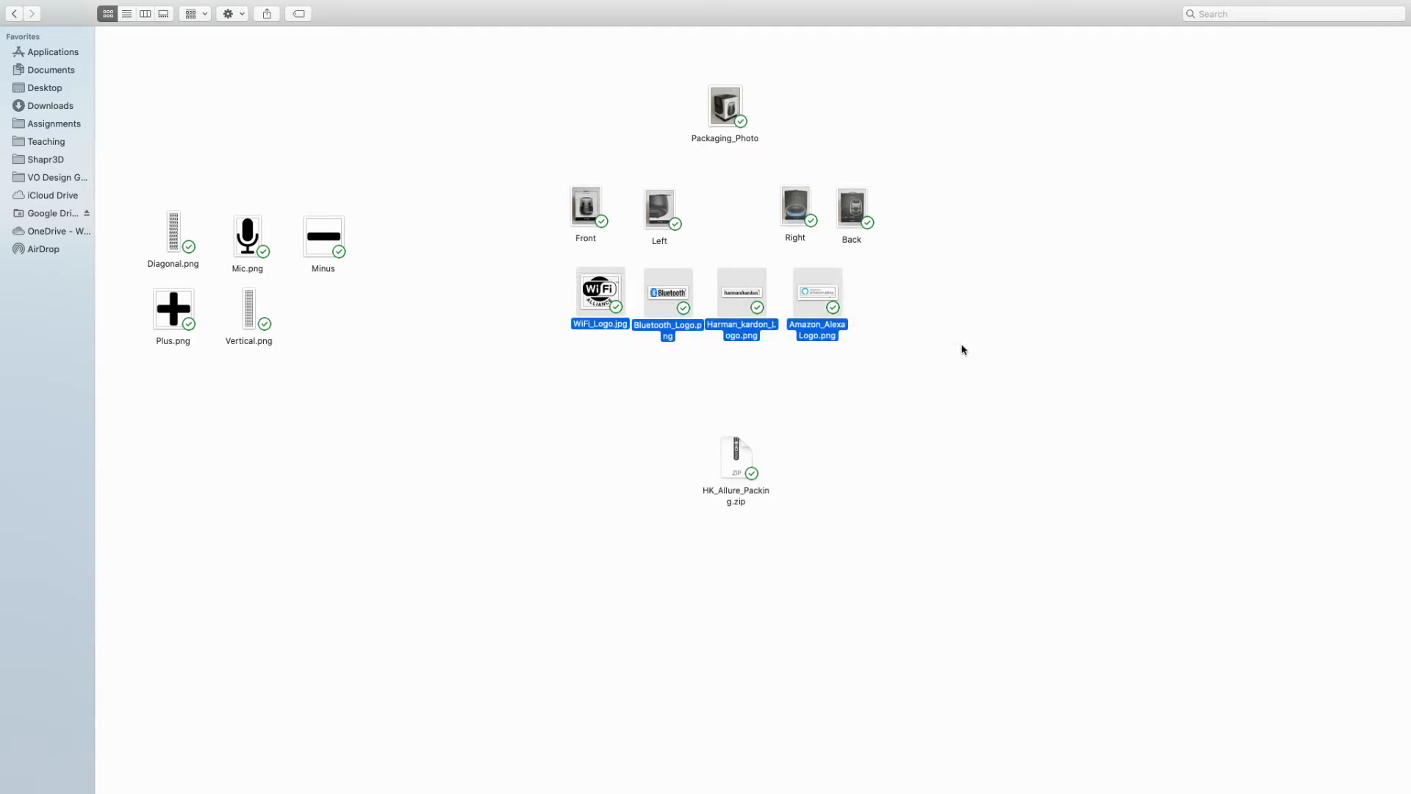
Step: Preview Packaging_Photo and the Front, Left, Right and Back photos to examine the box's layout, and close the preview
left_click(724, 103)
key("space")
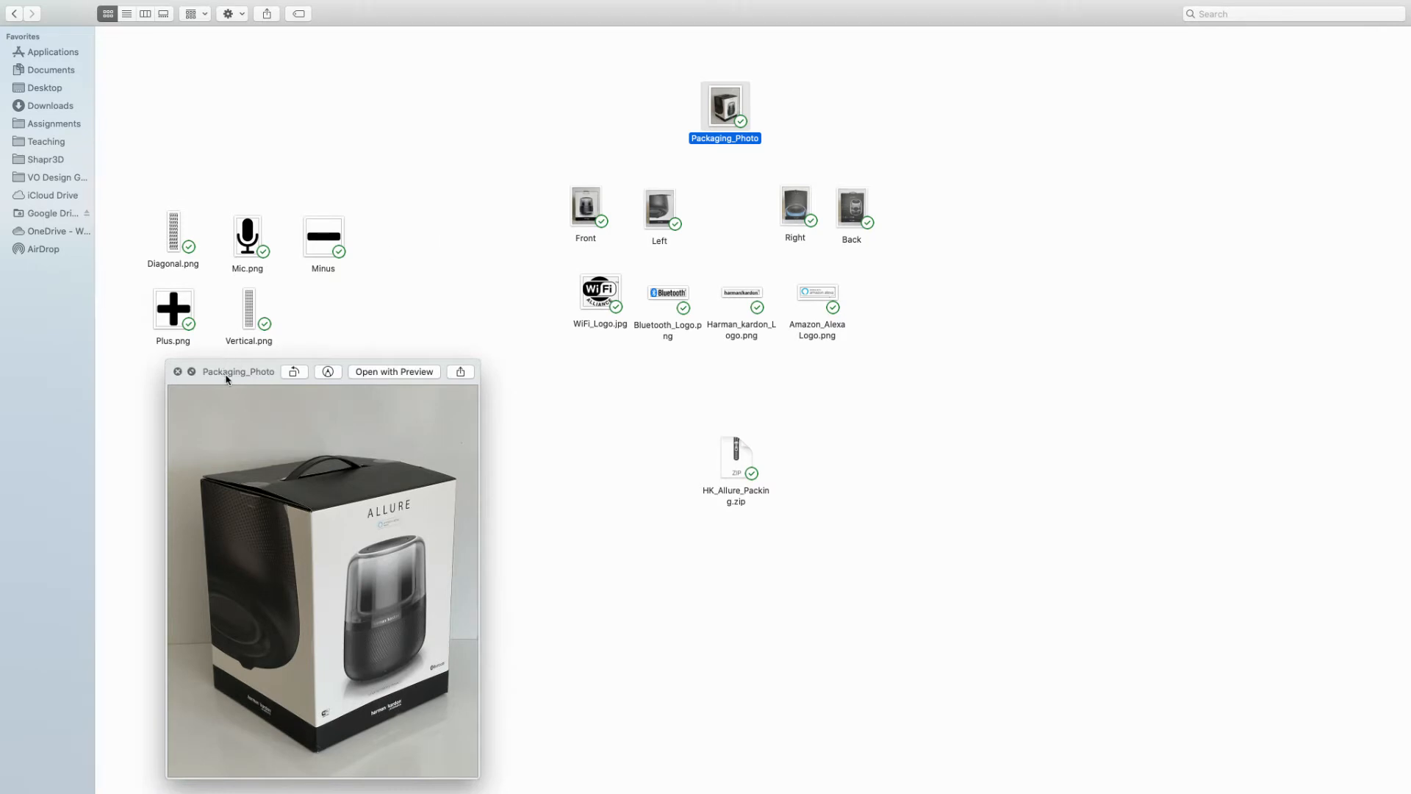
left_click_drag(228, 378, 286, 81)
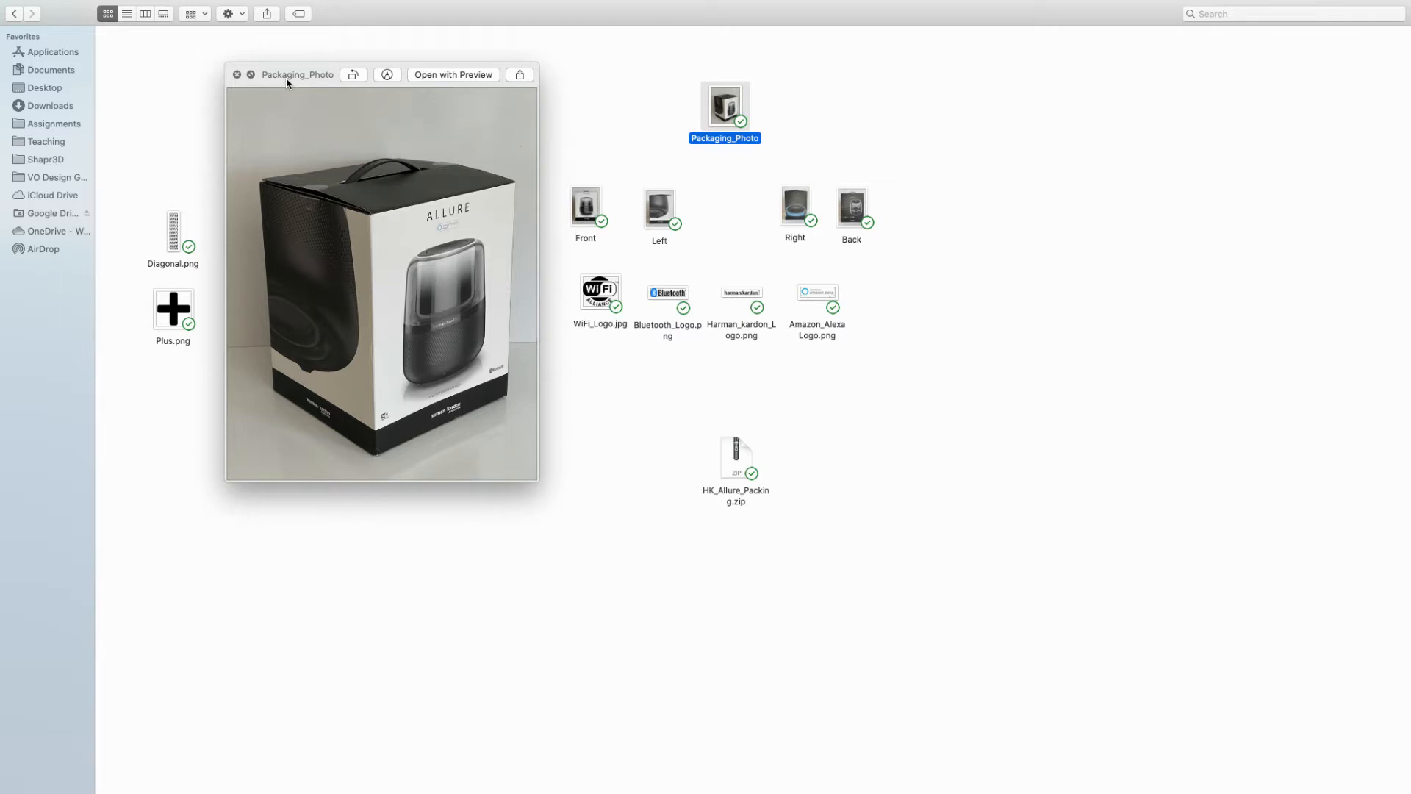
left_click(595, 204)
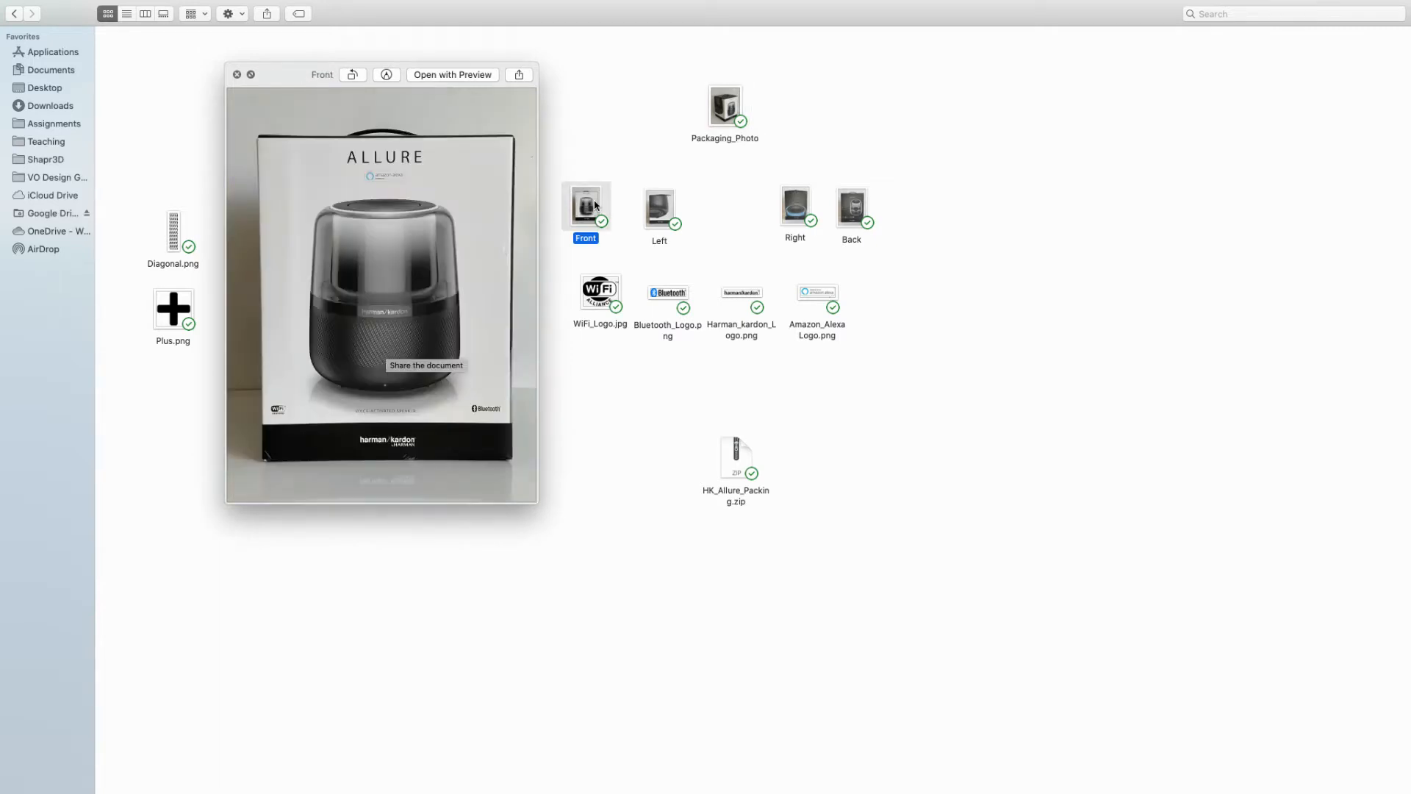
key("Right")
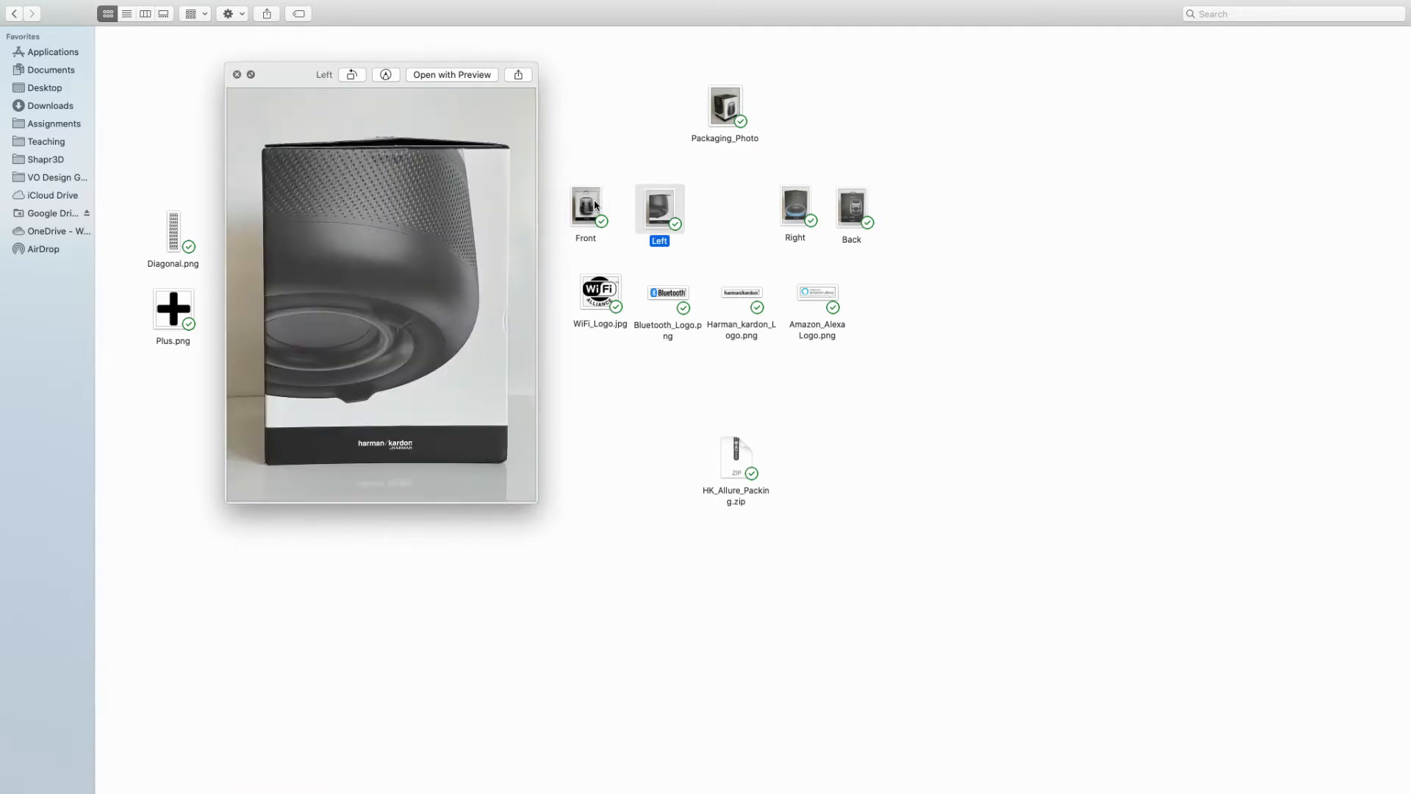
key("Right")
key("Right")
key("Left")
key("Left")
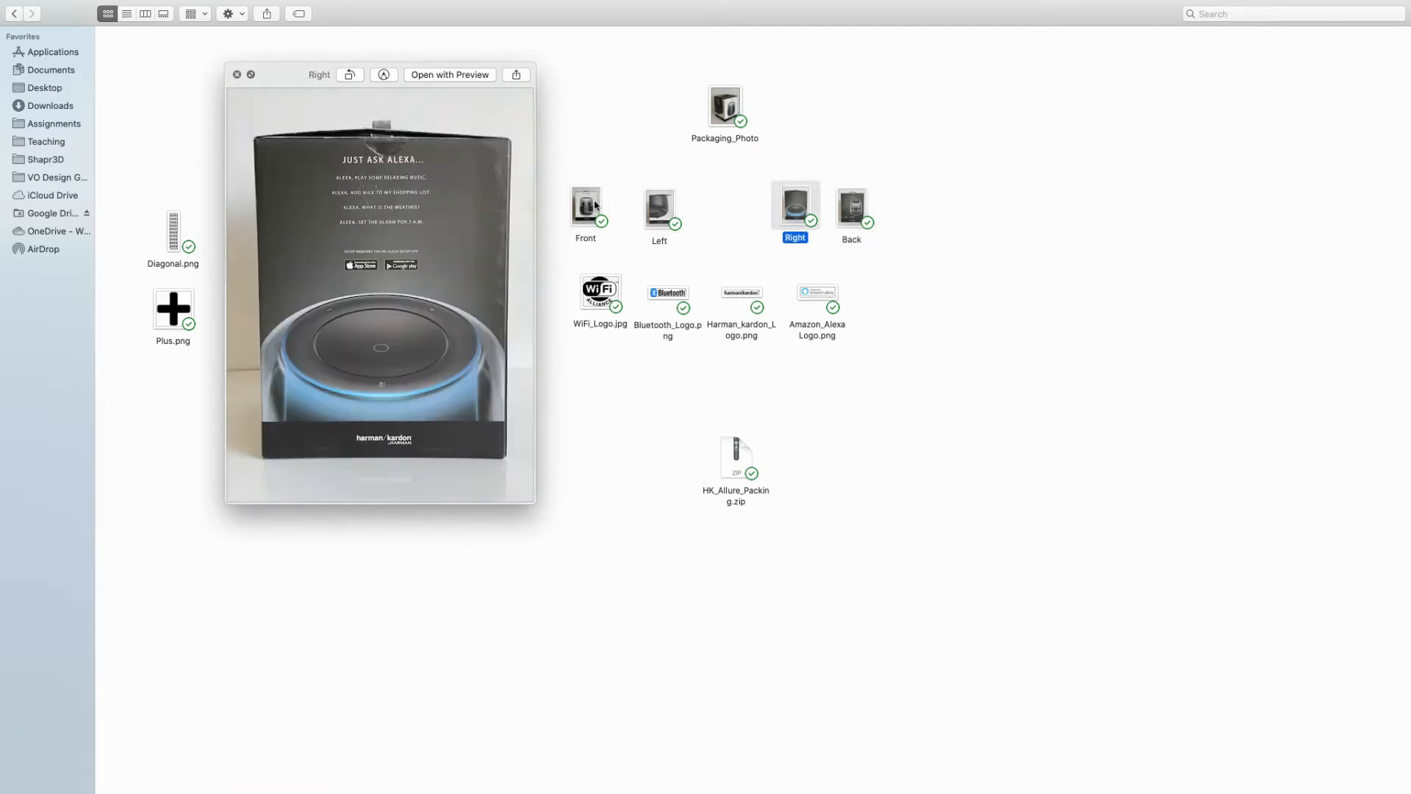
key("Left")
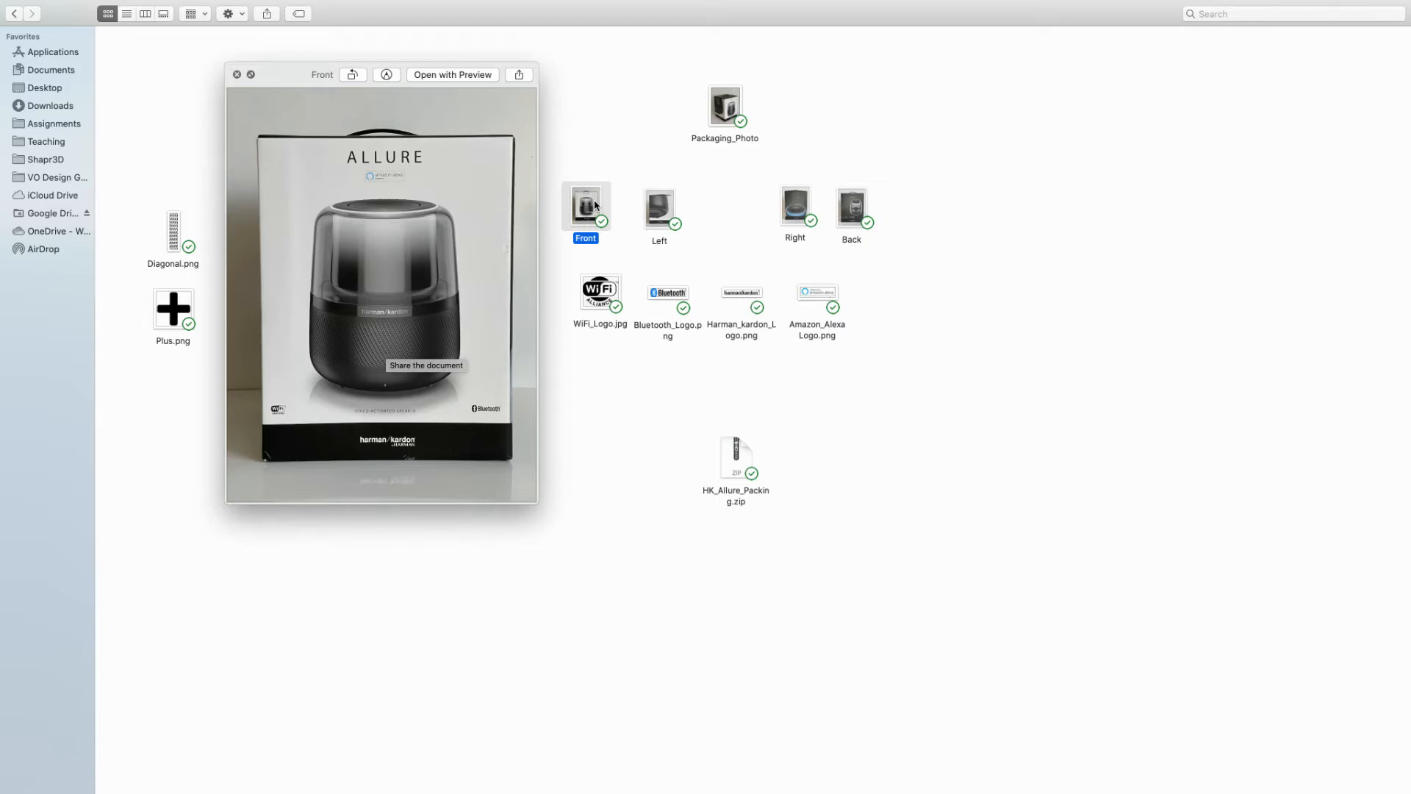
key("space")
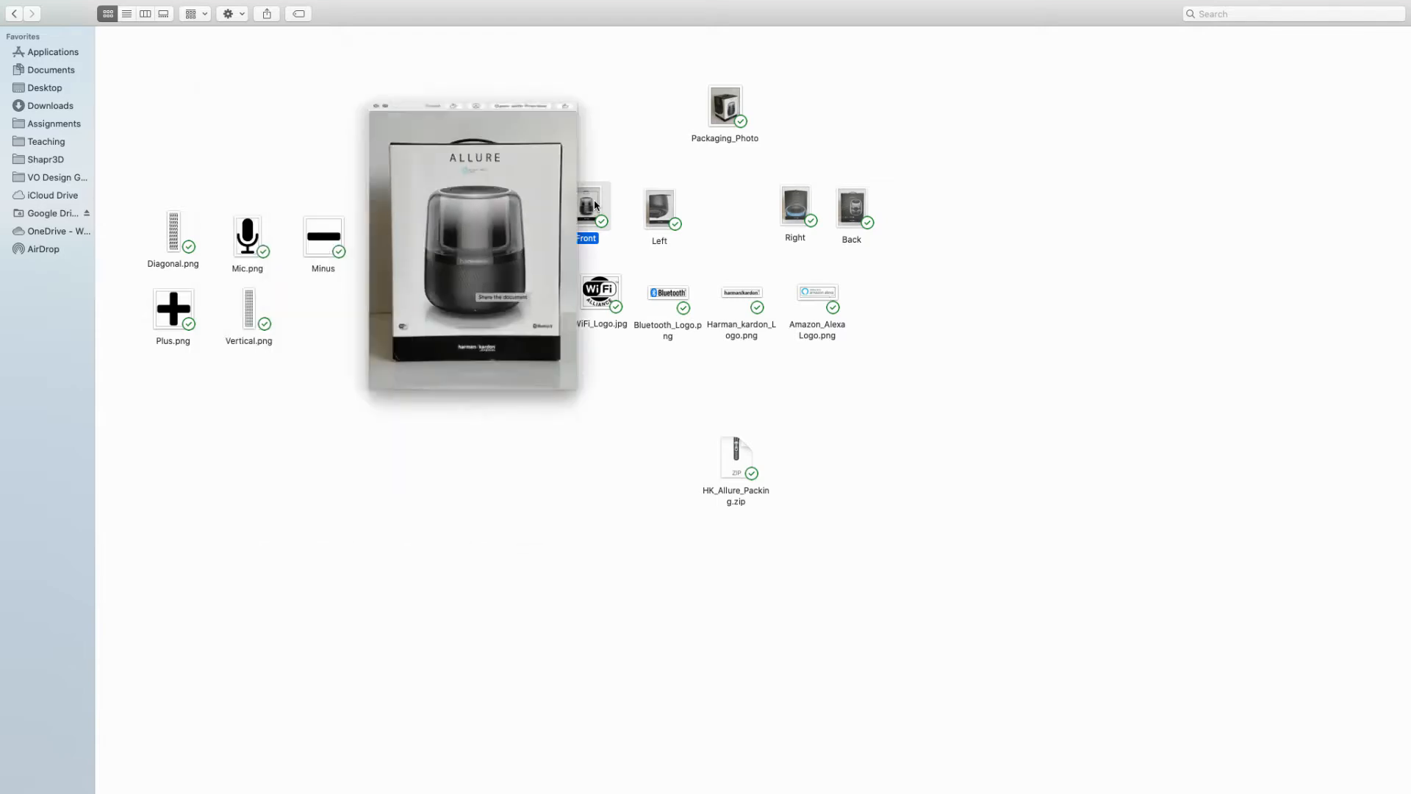
Step: Switch to Blender to view the speaker model, and return to the rendering in Pixelmator
key("super+Tab")
key("super+Tab")
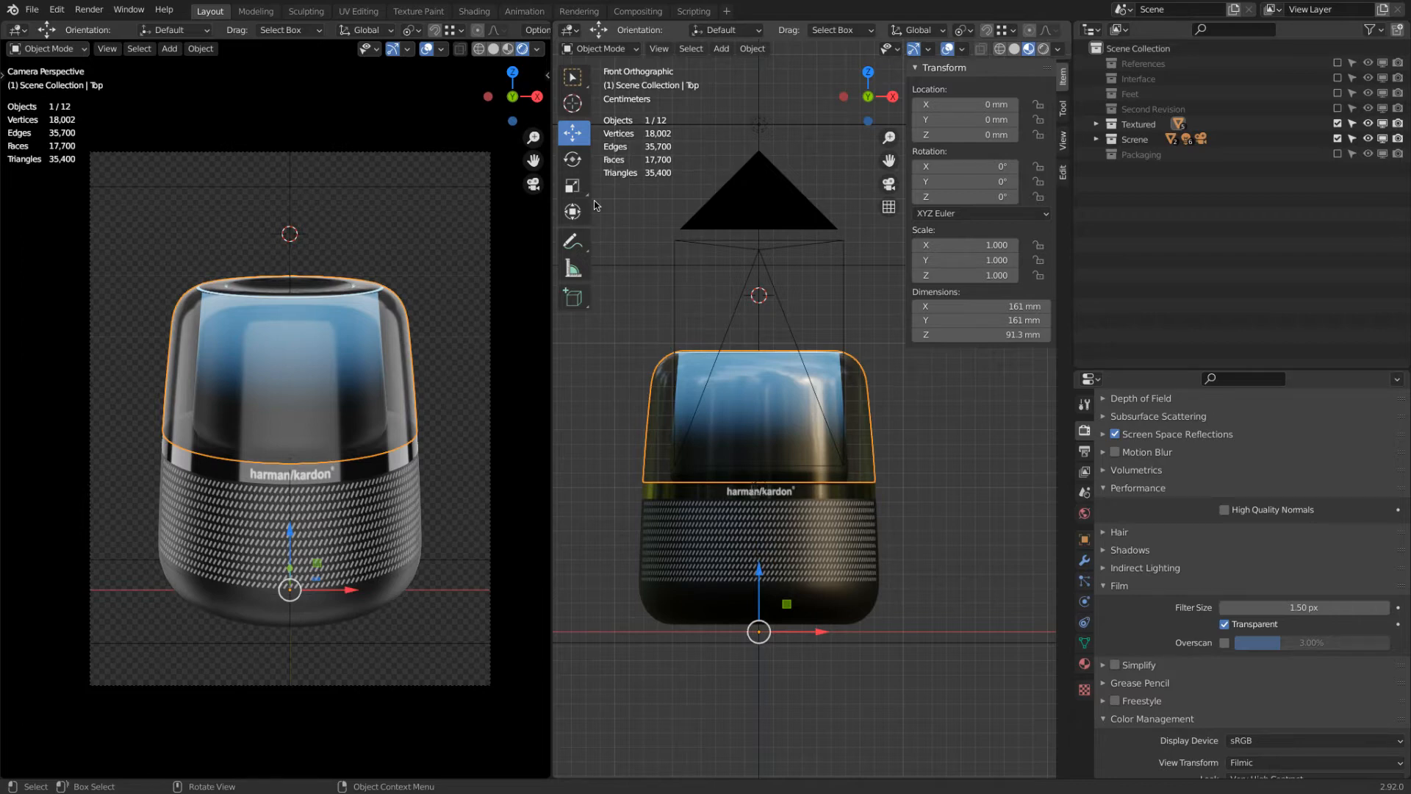
key("super+Tab")
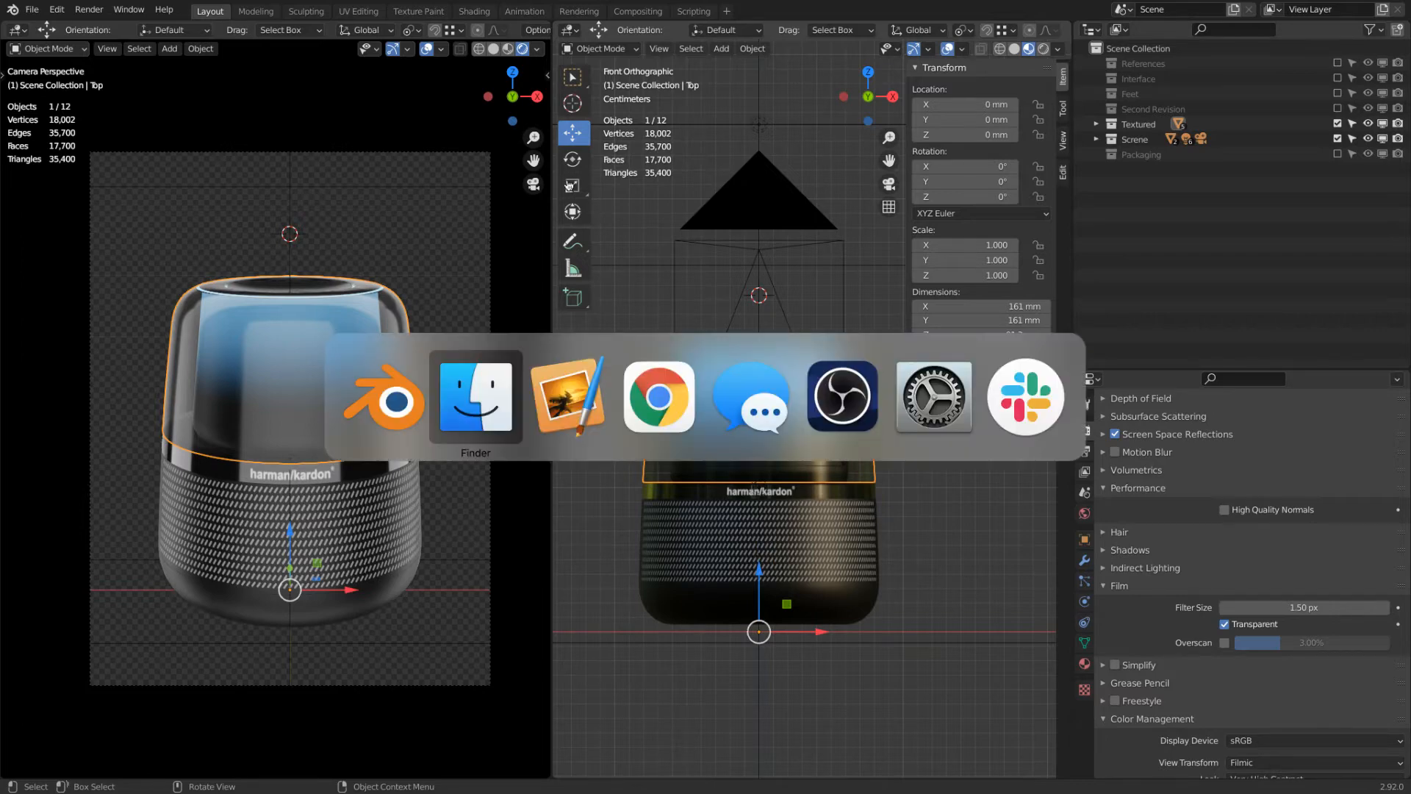
left_click(564, 384)
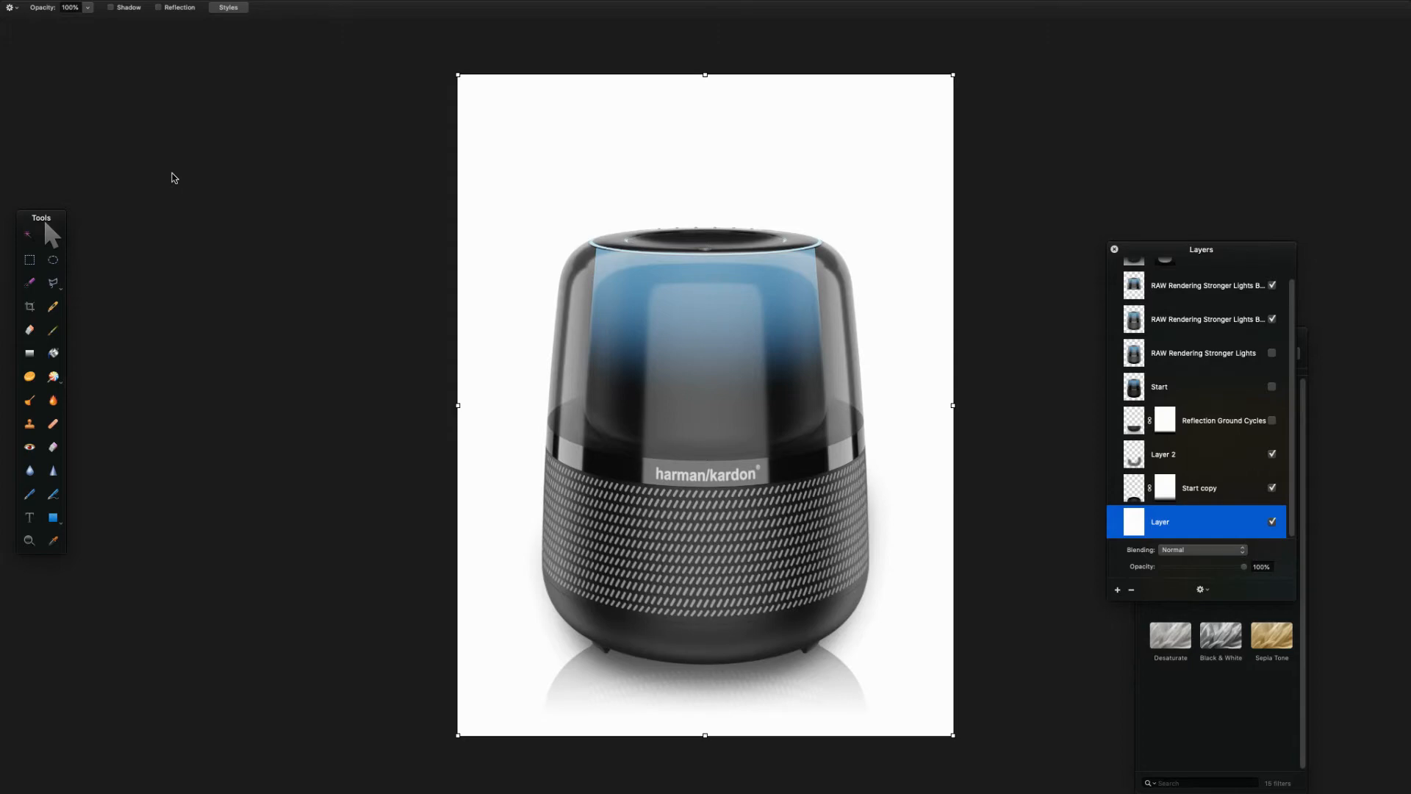
Step: Switch to Finder and preview the Front packaging photo to check the box's proportions
key("super+Tab")
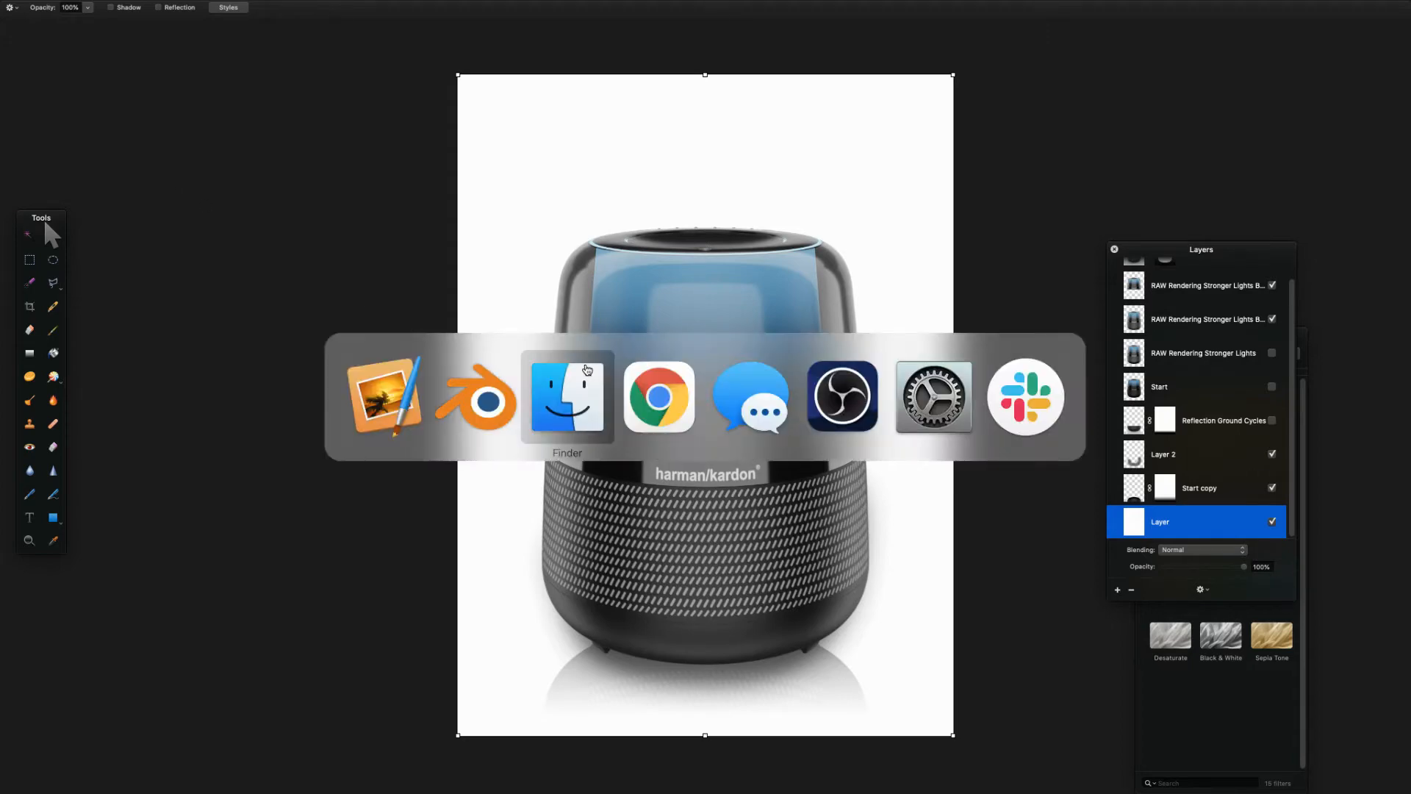
left_click(571, 393)
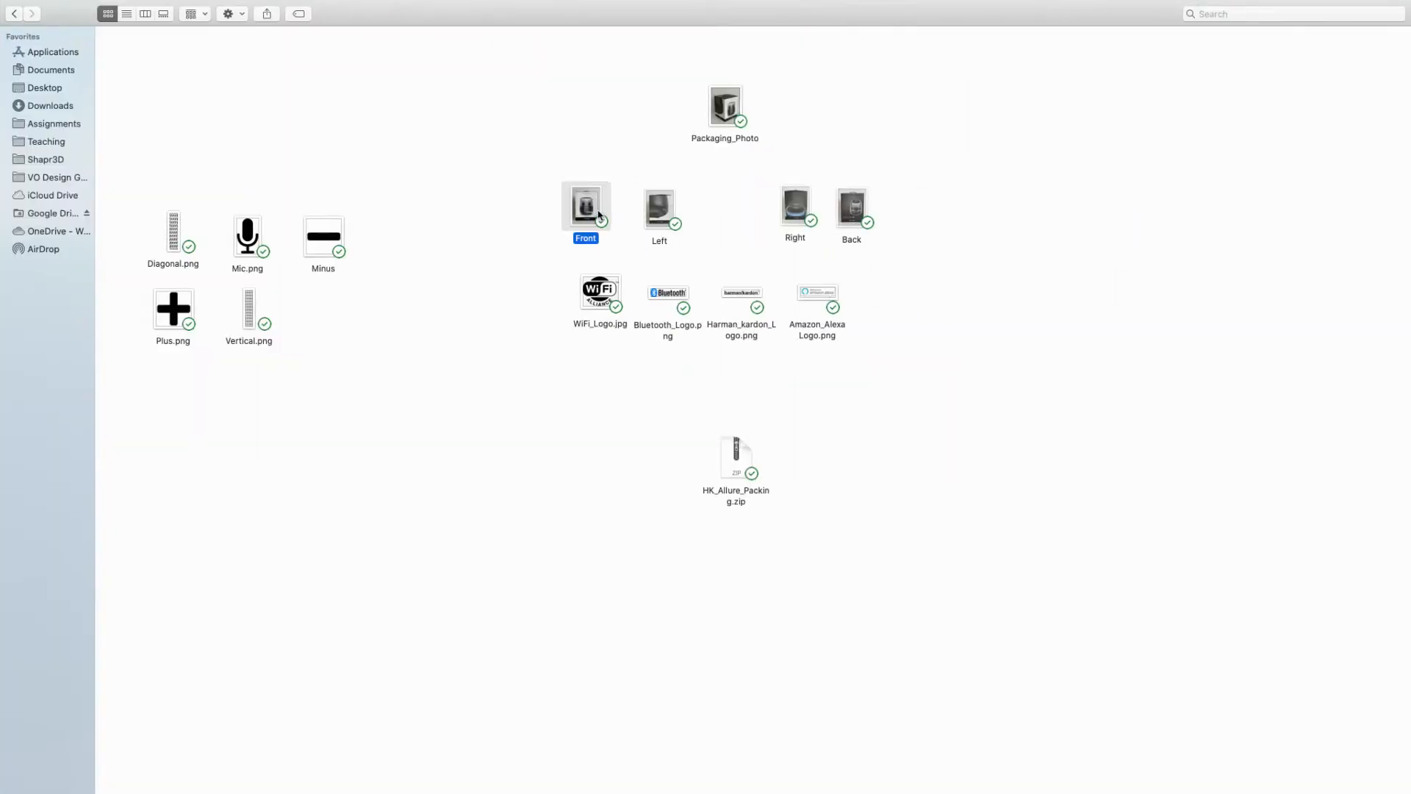
key("space")
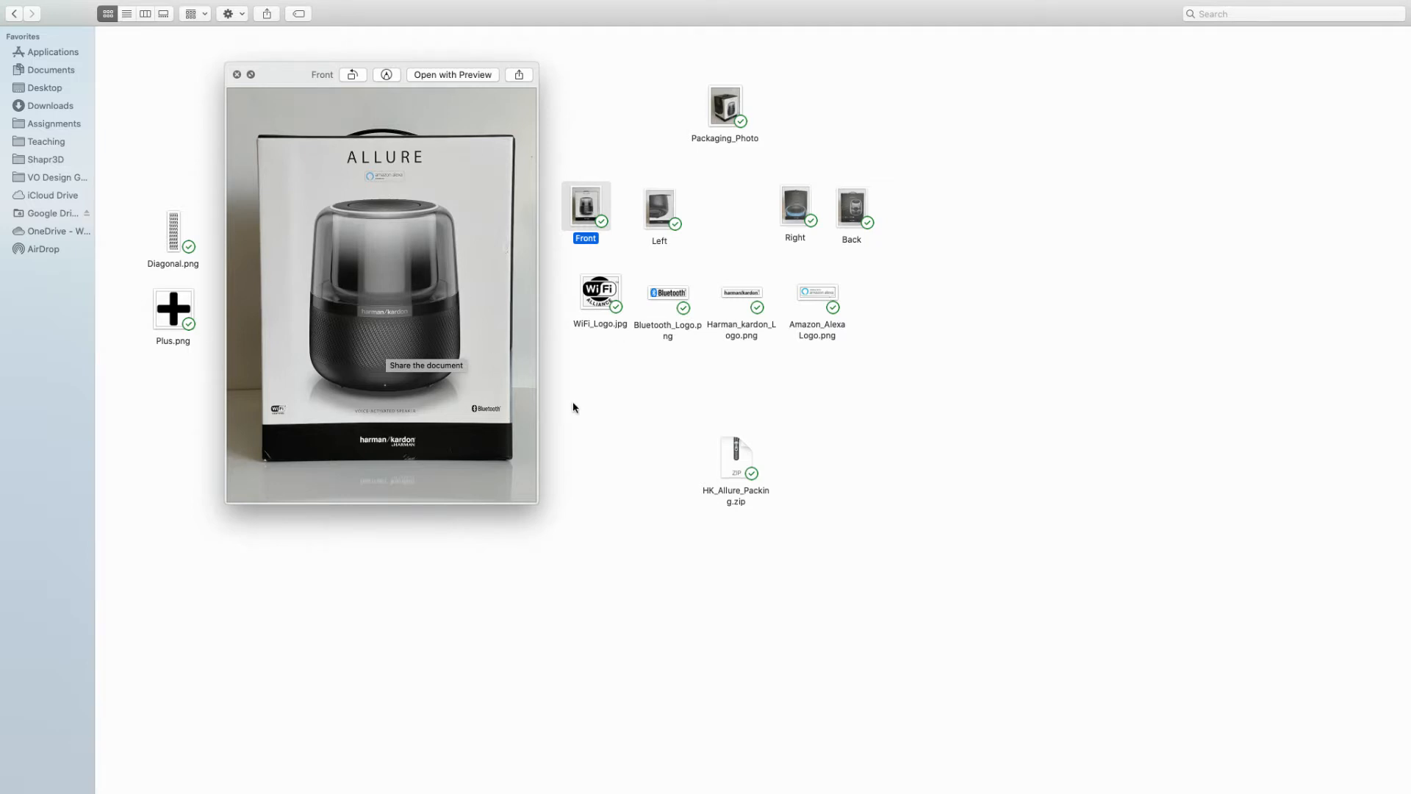
Step: Switch to Pixelmator and set the canvas width to 1600 pixels, keeping the image centred
key("super+Tab")
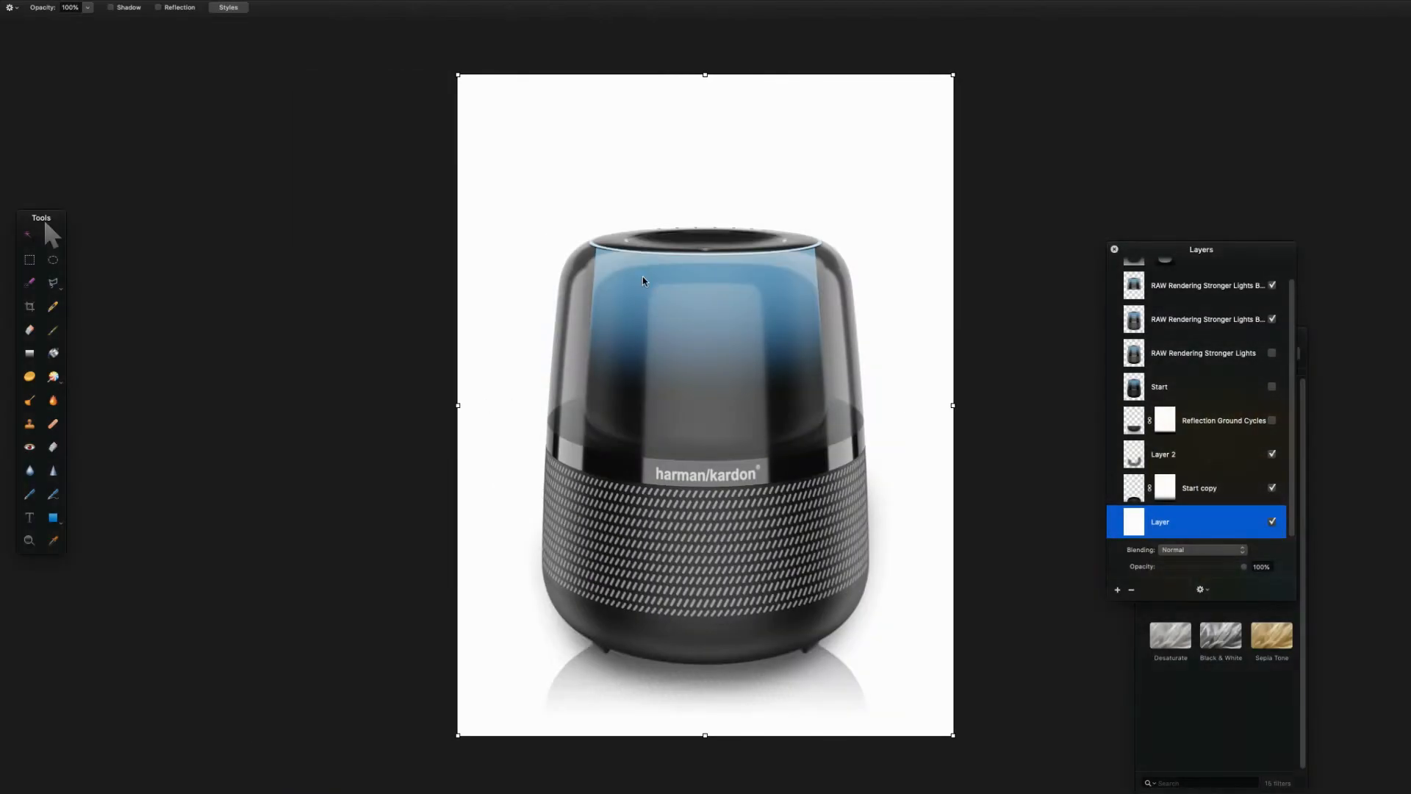
left_click(187, 7)
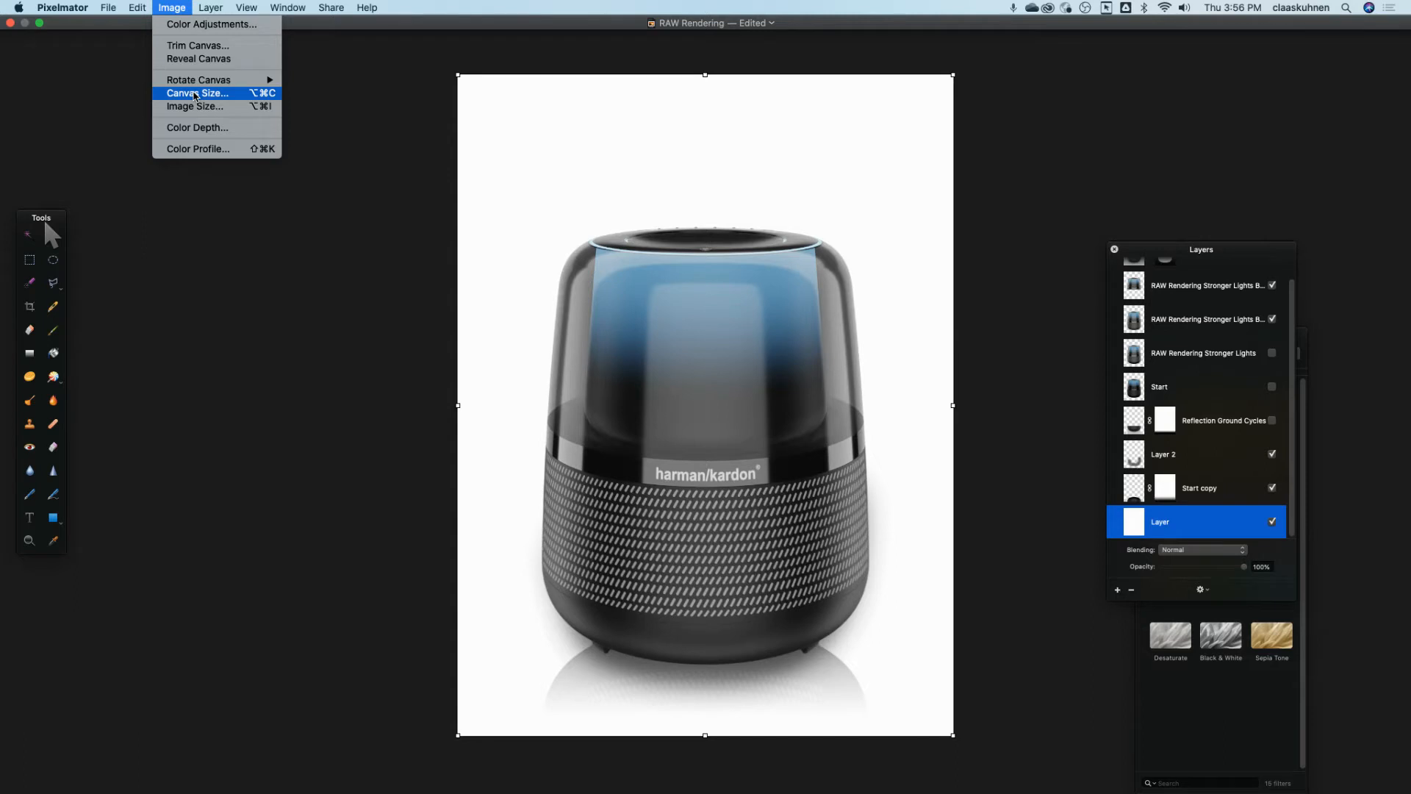
left_click(195, 94)
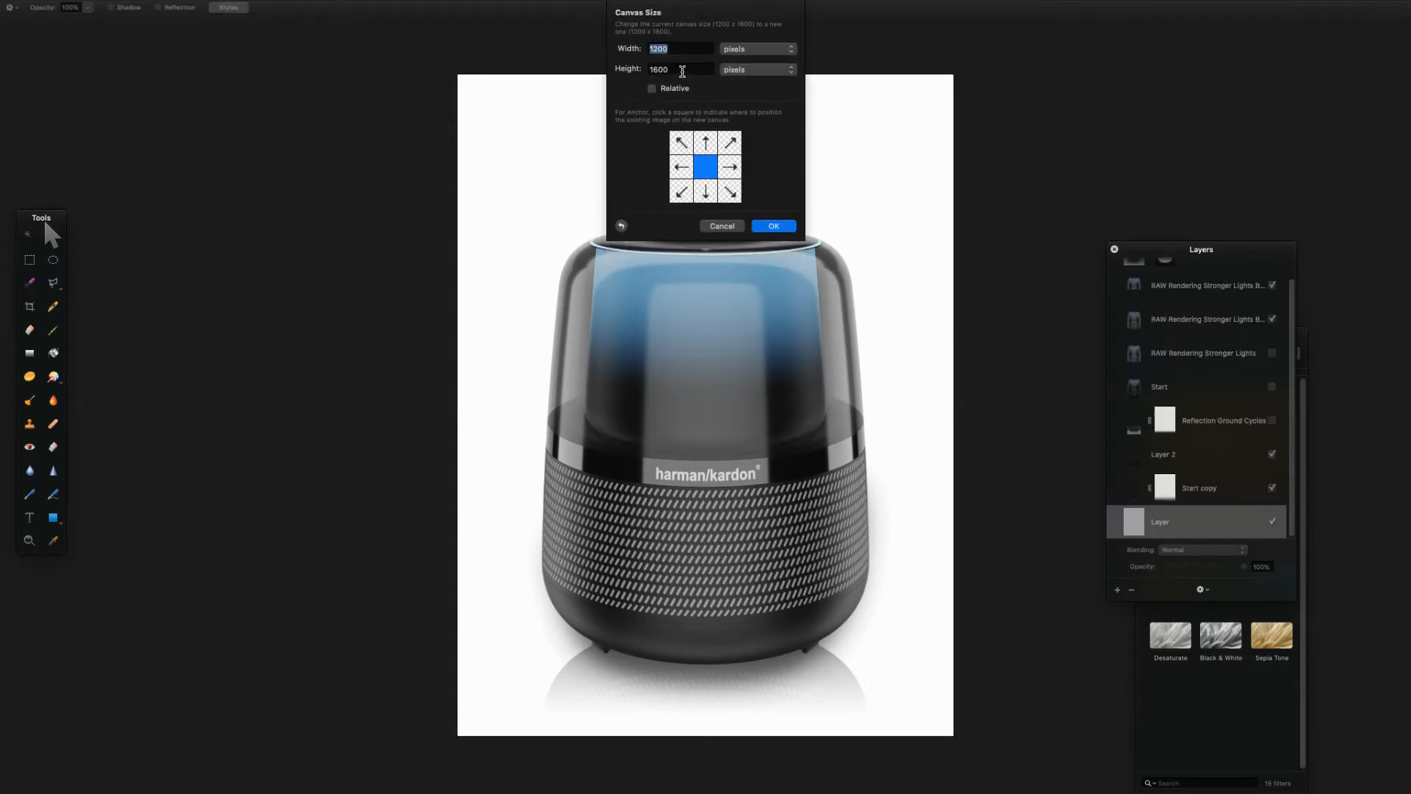
type("1600")
key("Return")
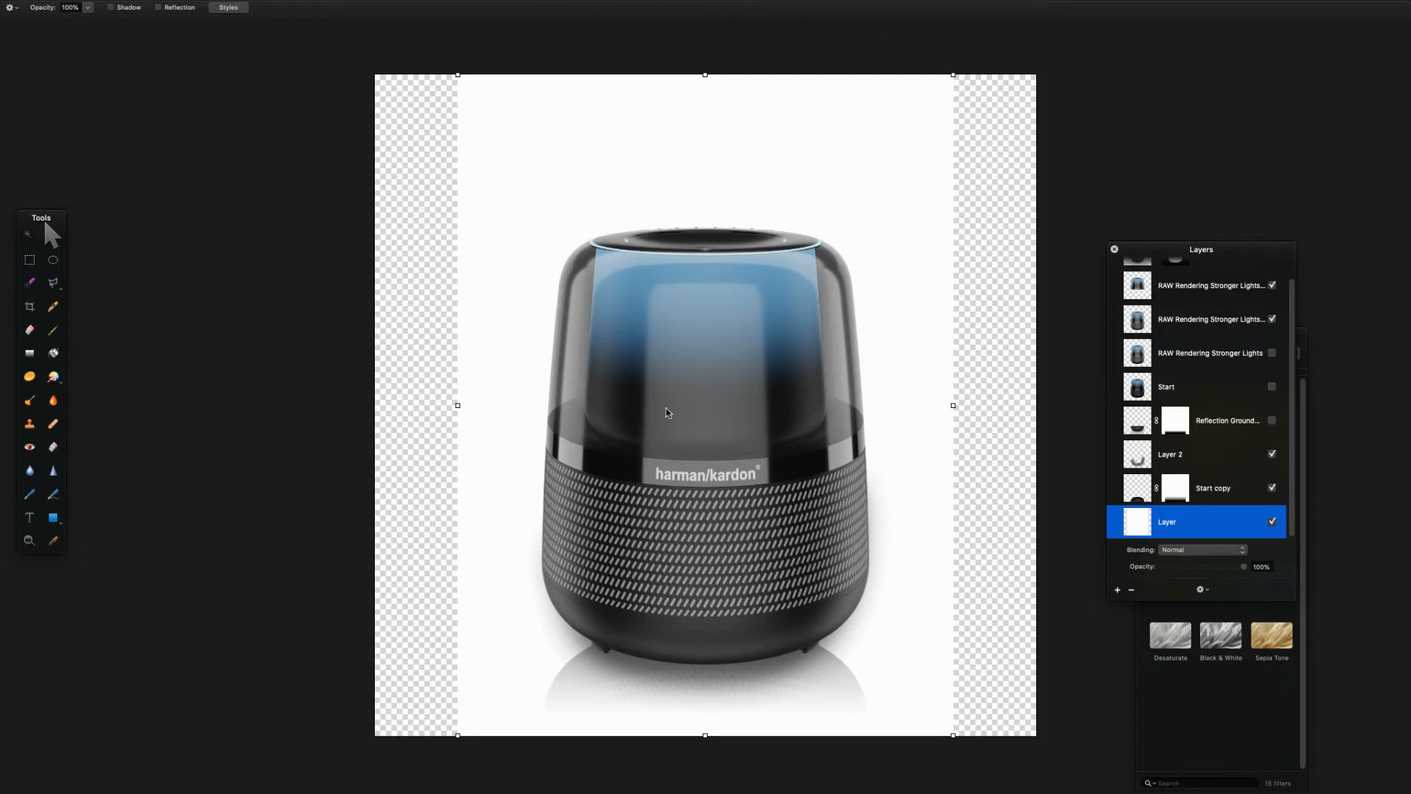
Step: Align the white background layer with the canvas's left edge and stretch it without constrained proportions to fill the canvas width
left_click_drag(491, 175, 425, 139)
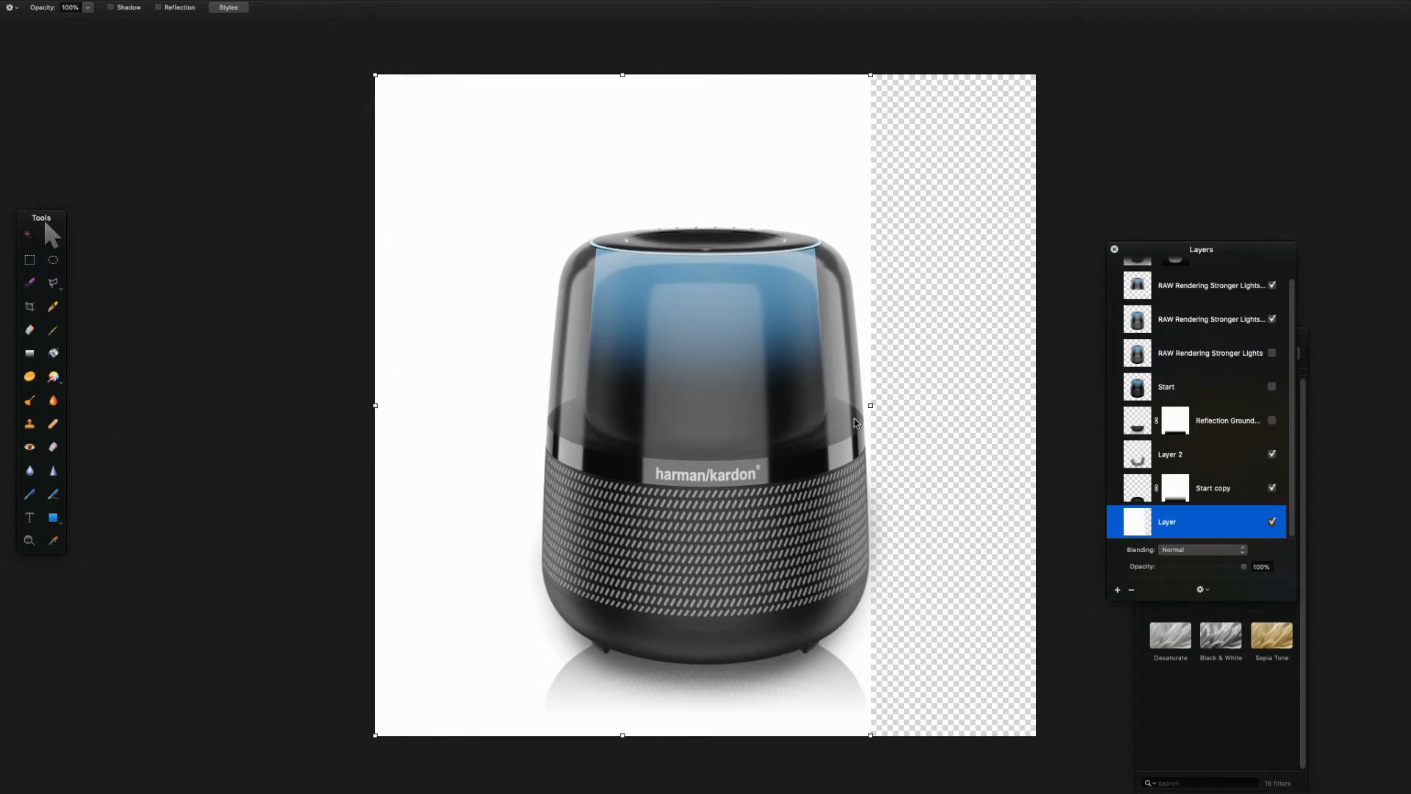
key("super+t")
left_click_drag(870, 404, 1036, 404)
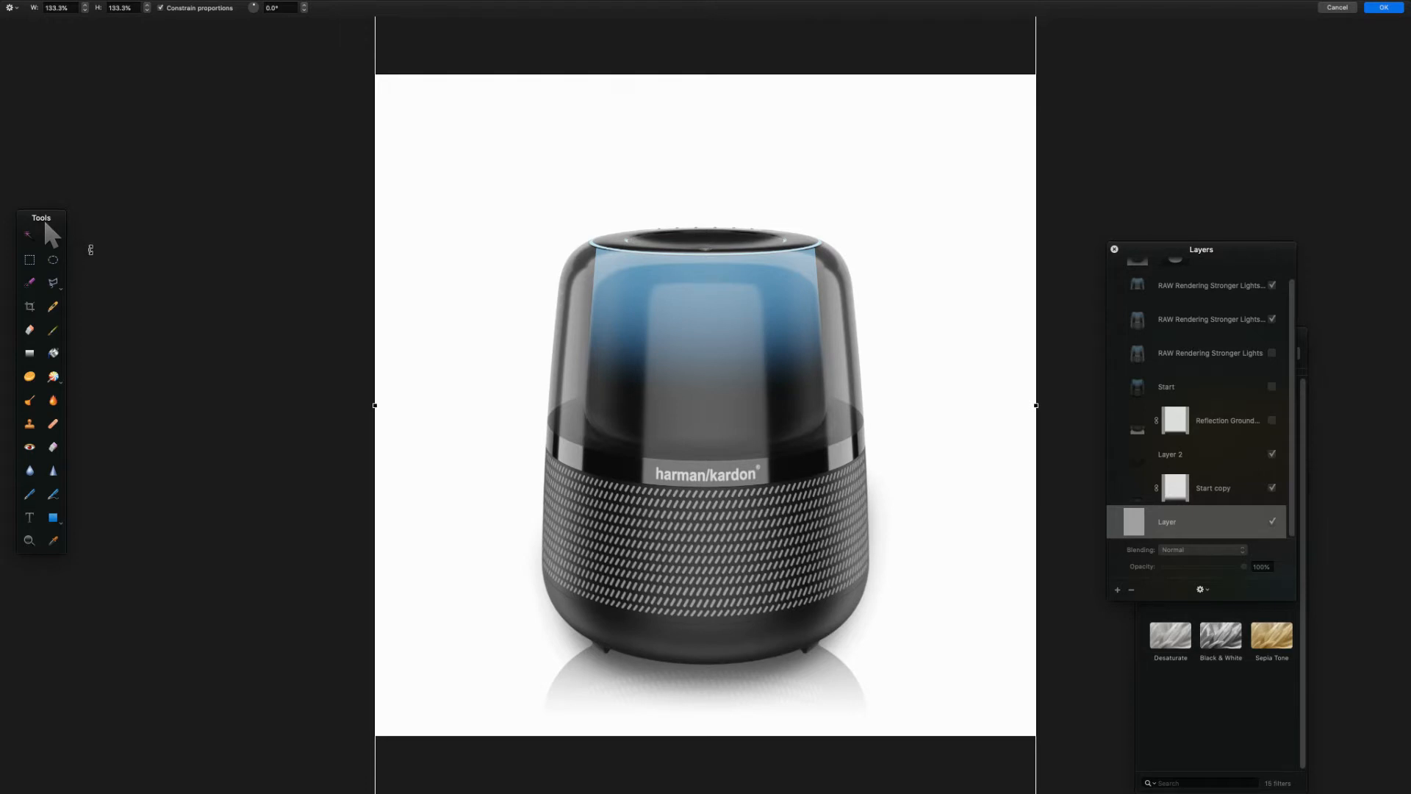
key("super+z")
left_click(158, 9)
left_click_drag(871, 405, 1047, 408)
key("Return")
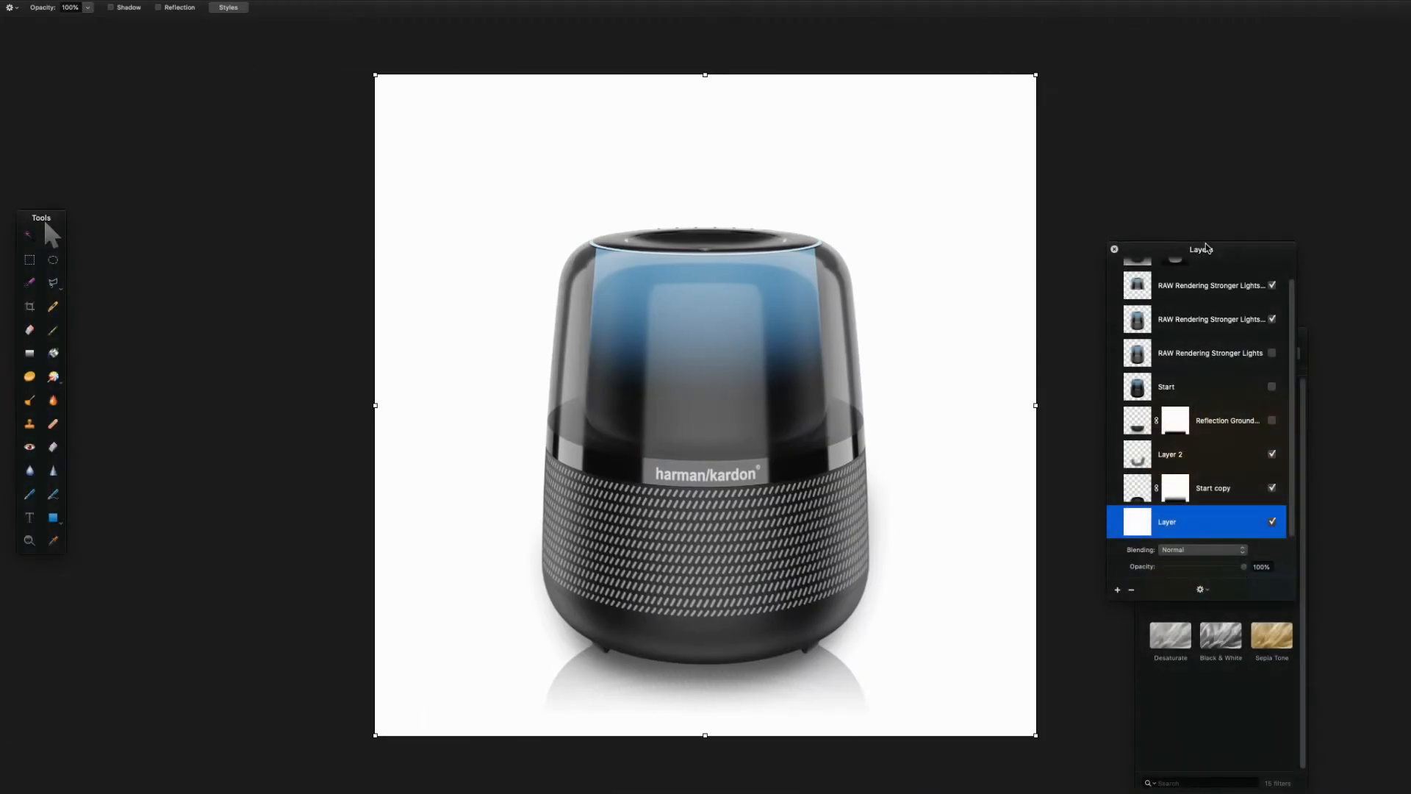
Step: Select all layers from Start copy up to Reflection Ground Cycles 2 and move the speaker slightly upward
left_click_drag(1208, 245, 1218, 122)
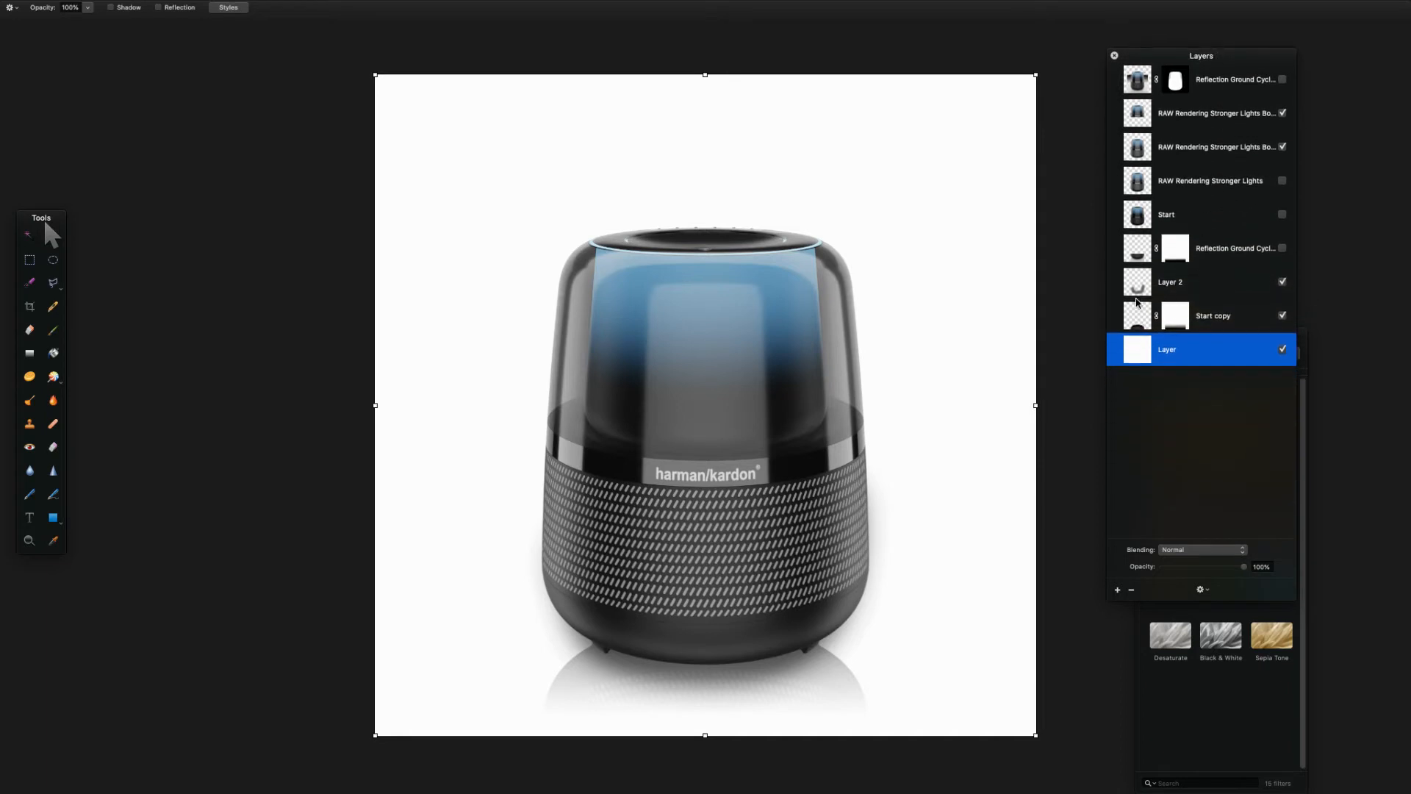
left_click(1143, 318)
left_click(1136, 74, "shift")
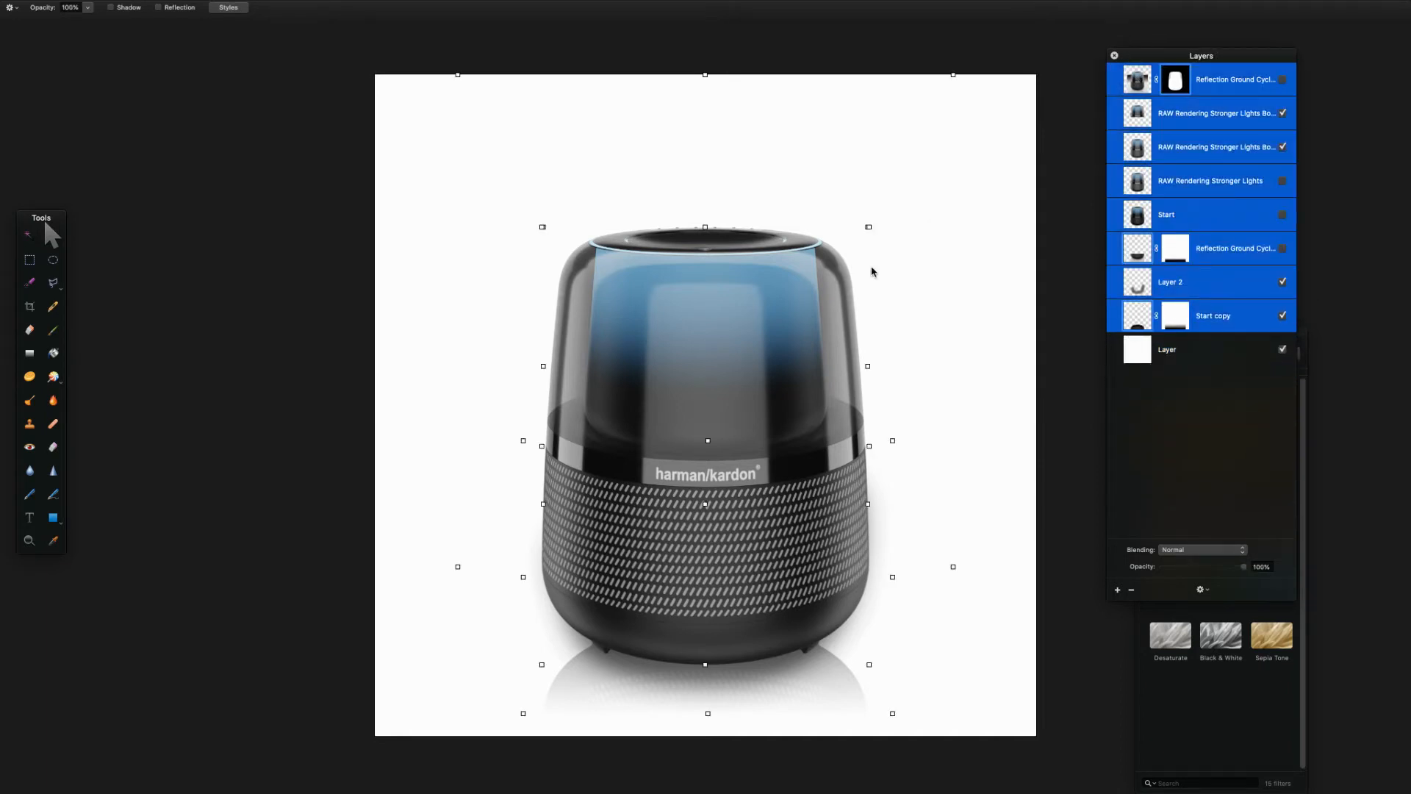
left_click_drag(752, 409, 747, 381)
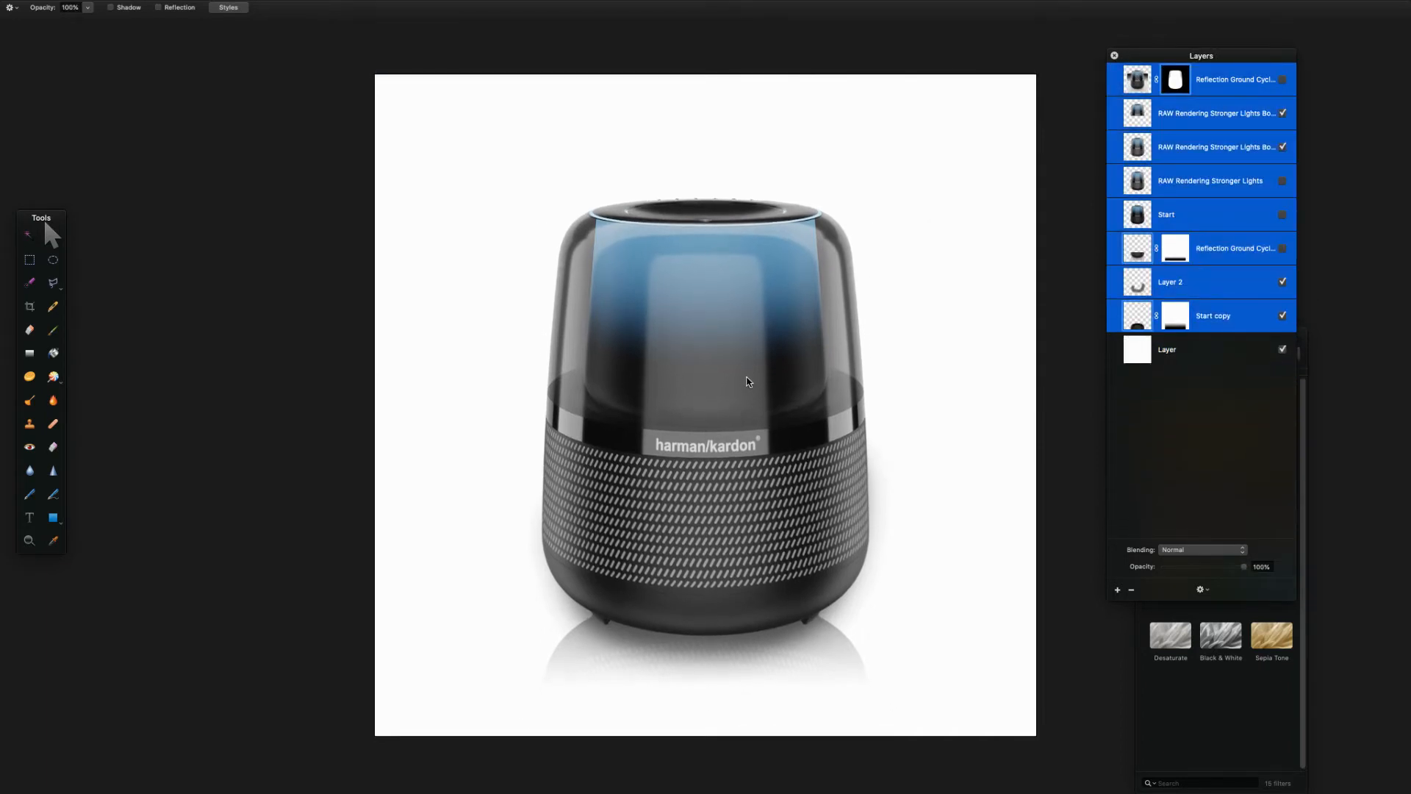
Step: Set the canvas height to 1800 pixels with the anchor at the bottom centre, adding the space above the speaker
left_click(172, 7)
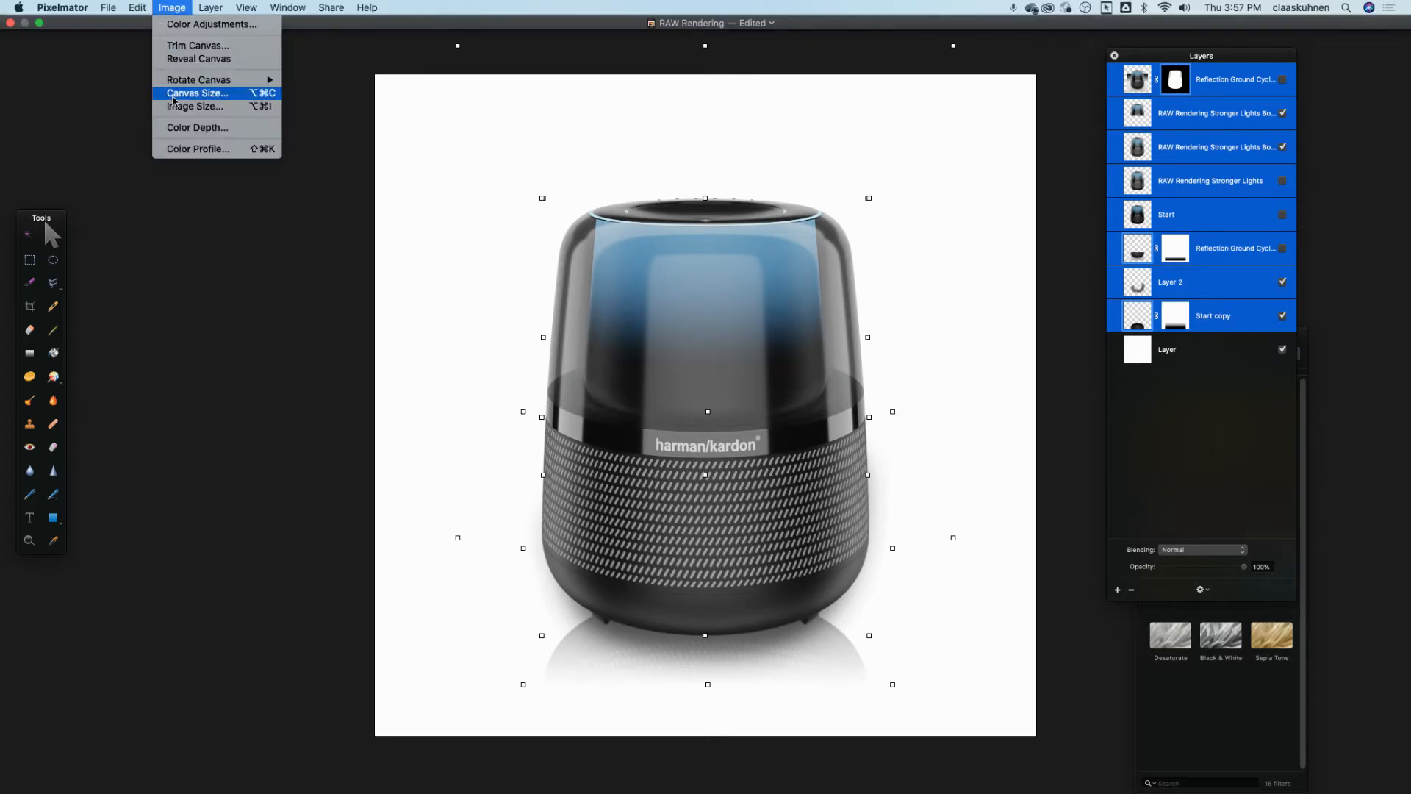
left_click(174, 99)
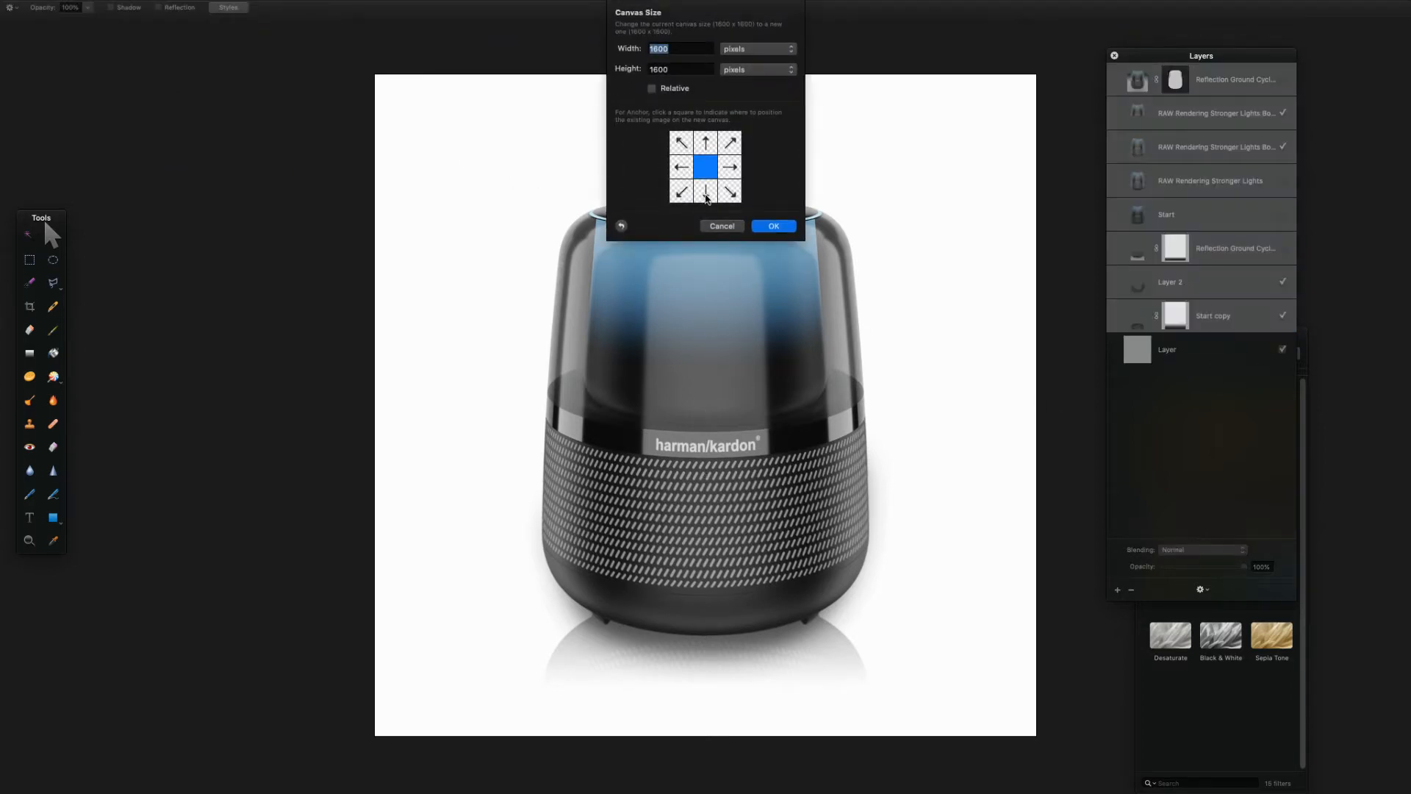
left_click(704, 193)
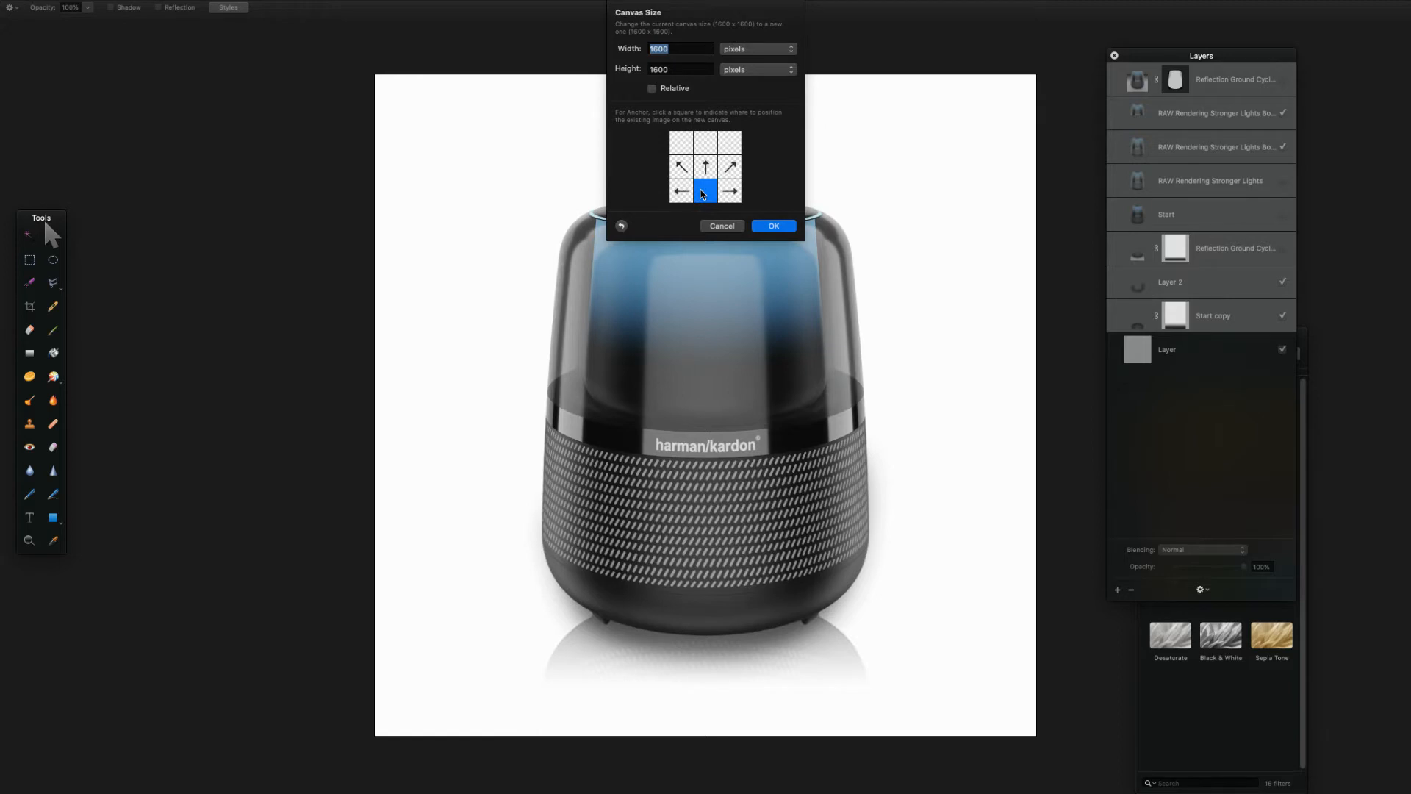
left_click(687, 69)
type("1800")
key("Return")
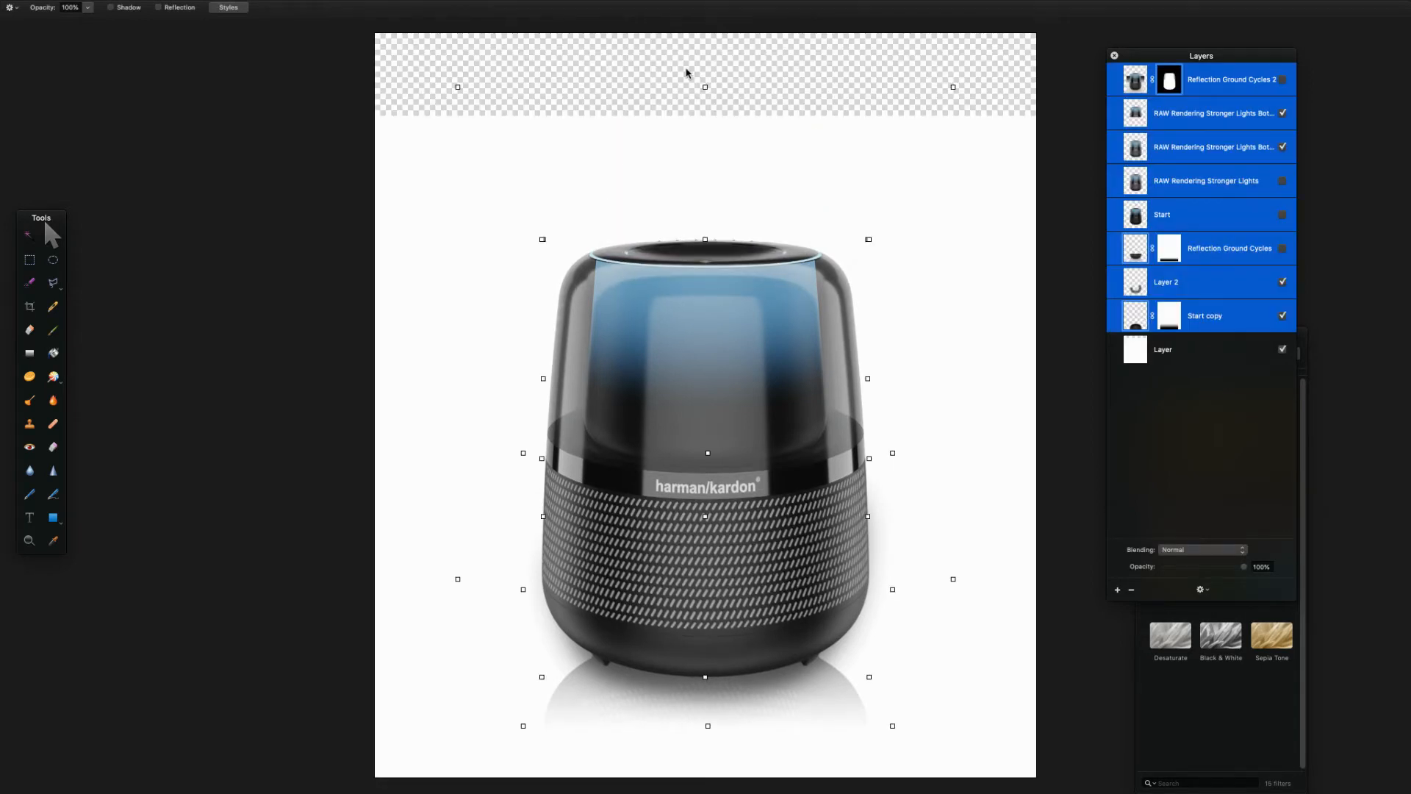
Step: Stretch the white background layer upward to fill the empty area up to the canvas's top edge
left_click(413, 123)
left_click_drag(705, 115, 705, 33)
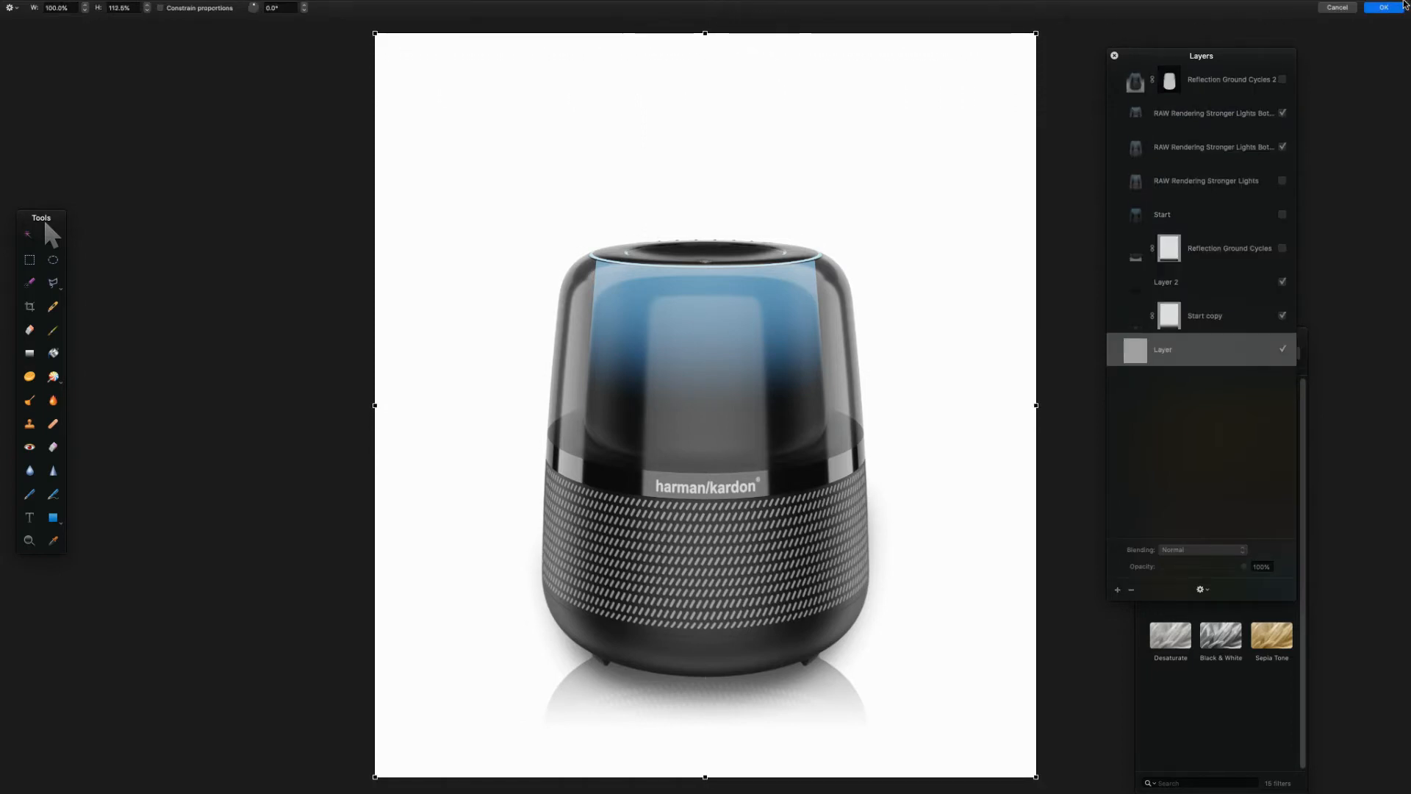
left_click(1395, 7)
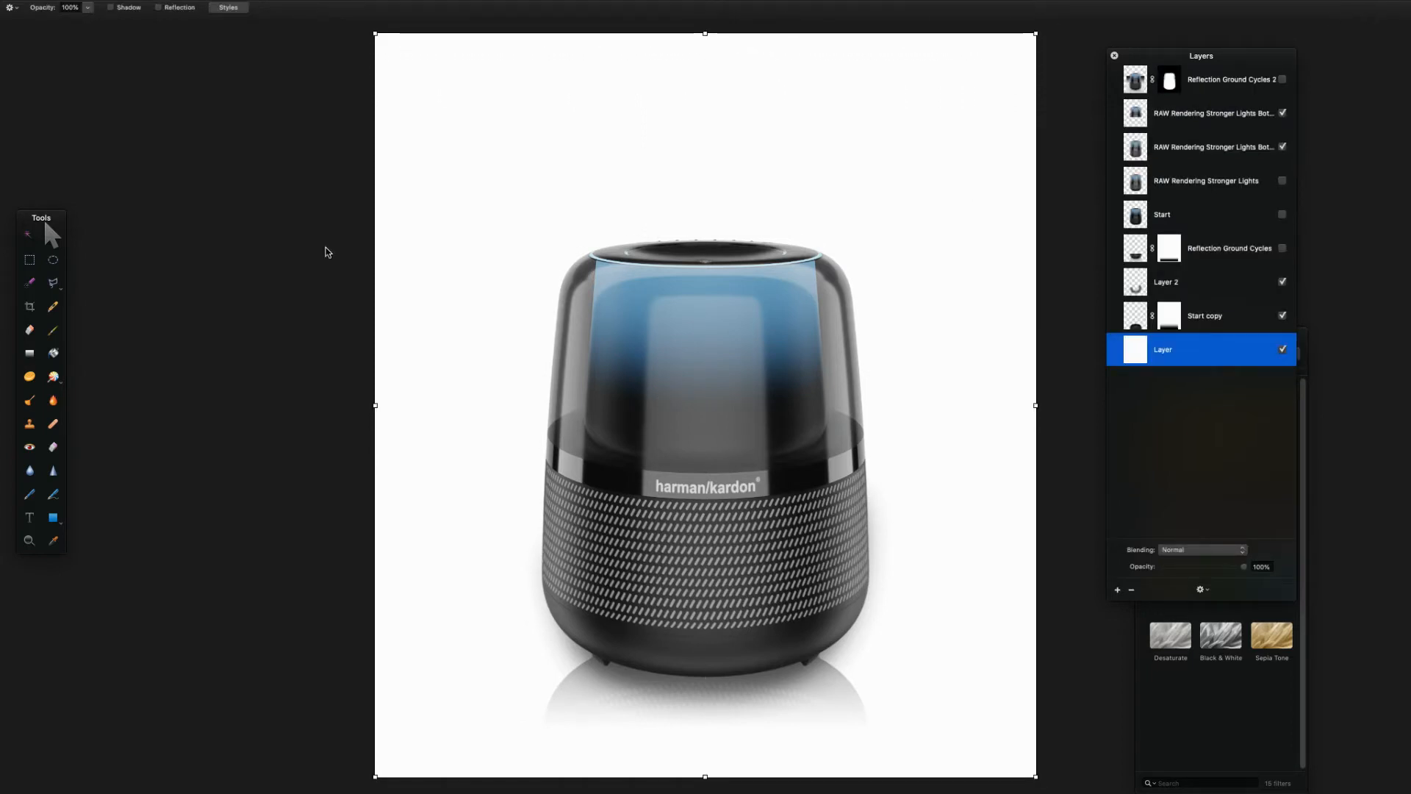
Step: Start exporting the finished front-panel artwork as a PNG image
mouse_move(92, 4)
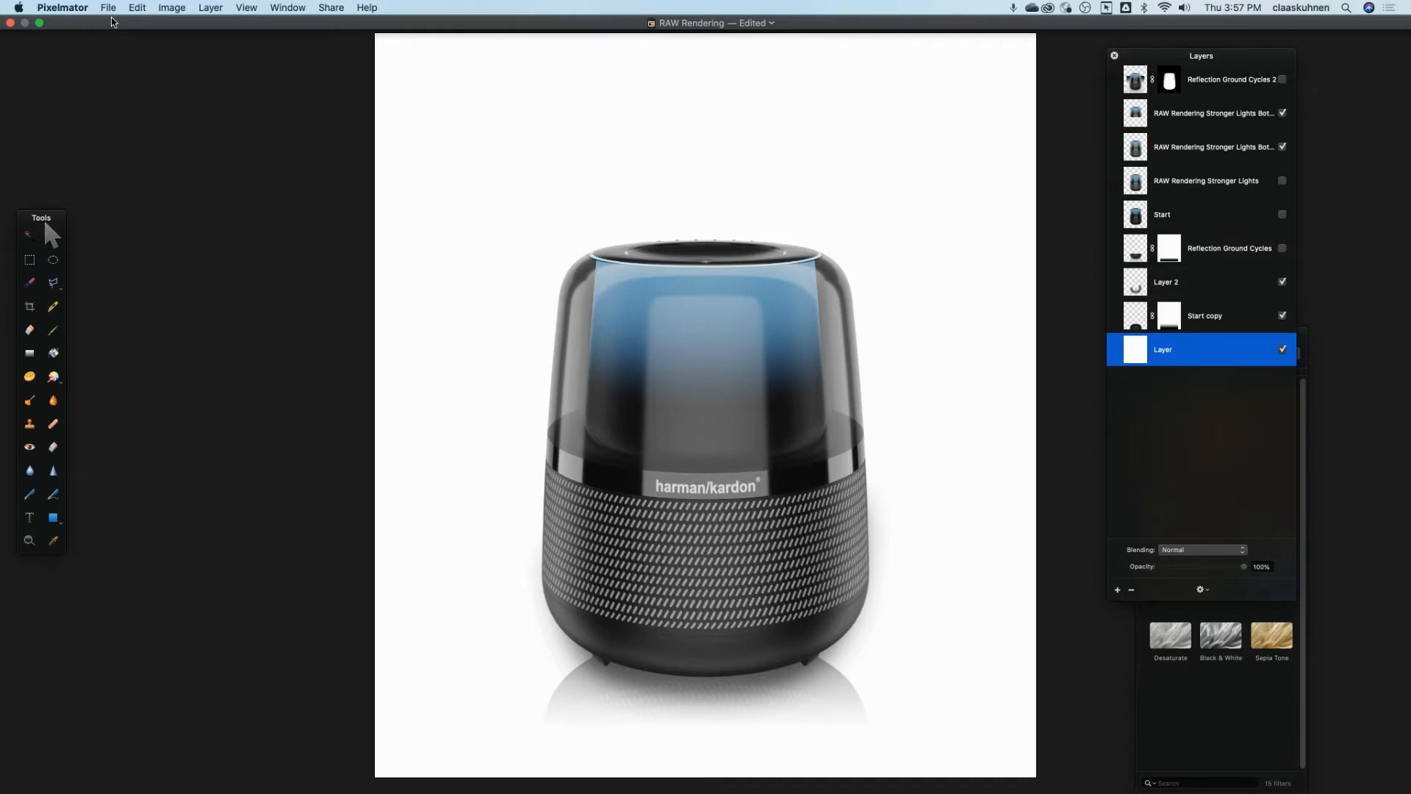
left_click(108, 9)
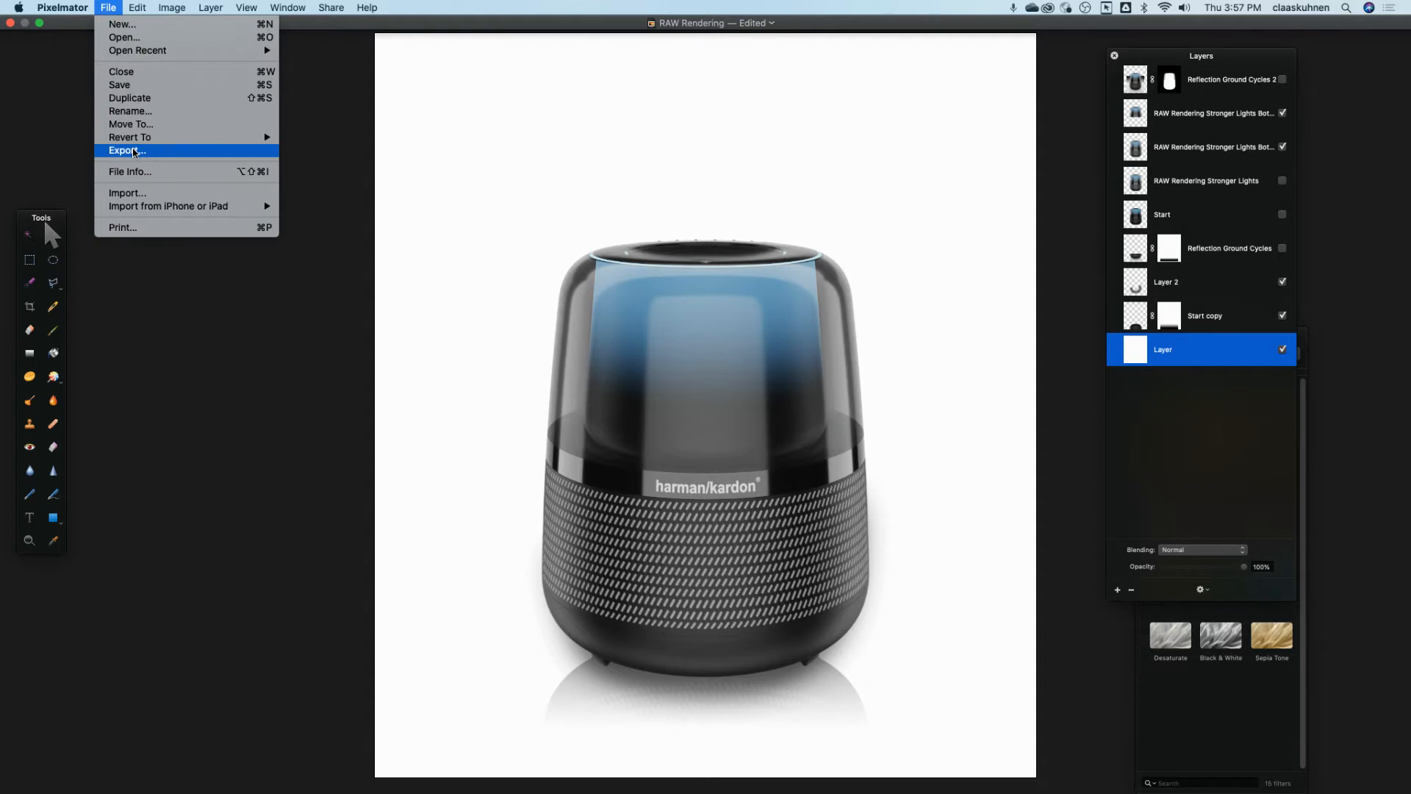
left_click(132, 147)
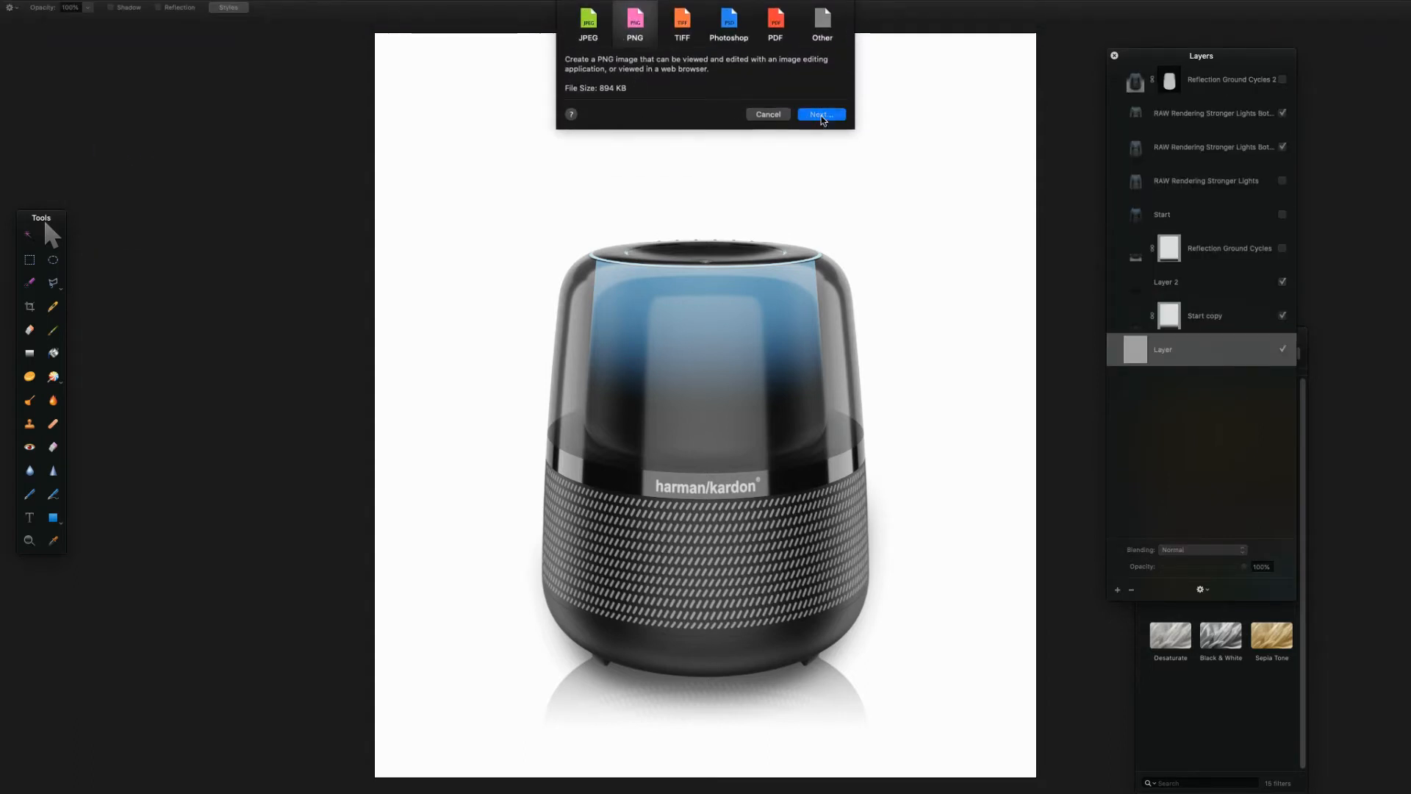
left_click(821, 115)
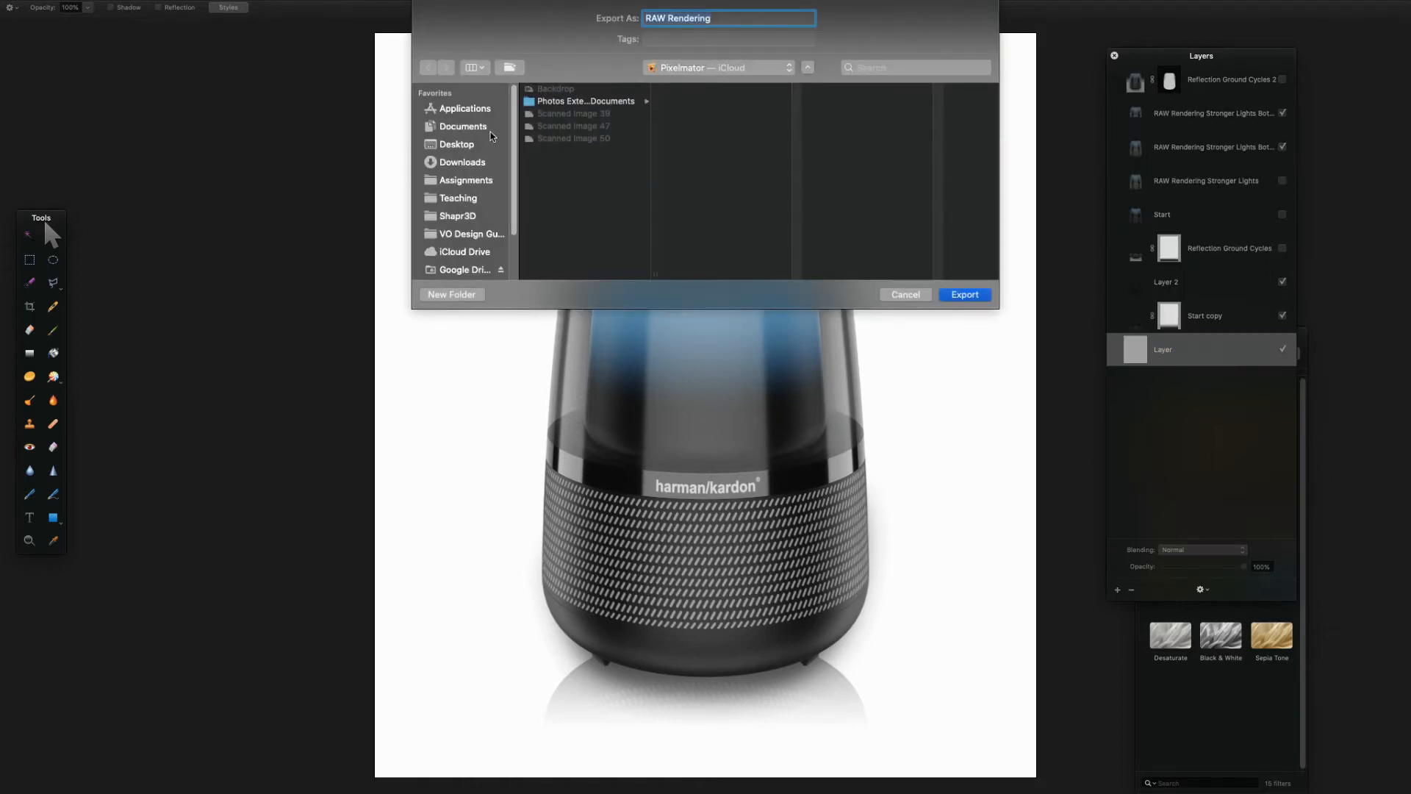
Step: Choose the Texture folder inside Teaching, 3D Modeling, Winter, Harman Kardon Allure as the export destination
left_click(457, 198)
left_click(581, 91)
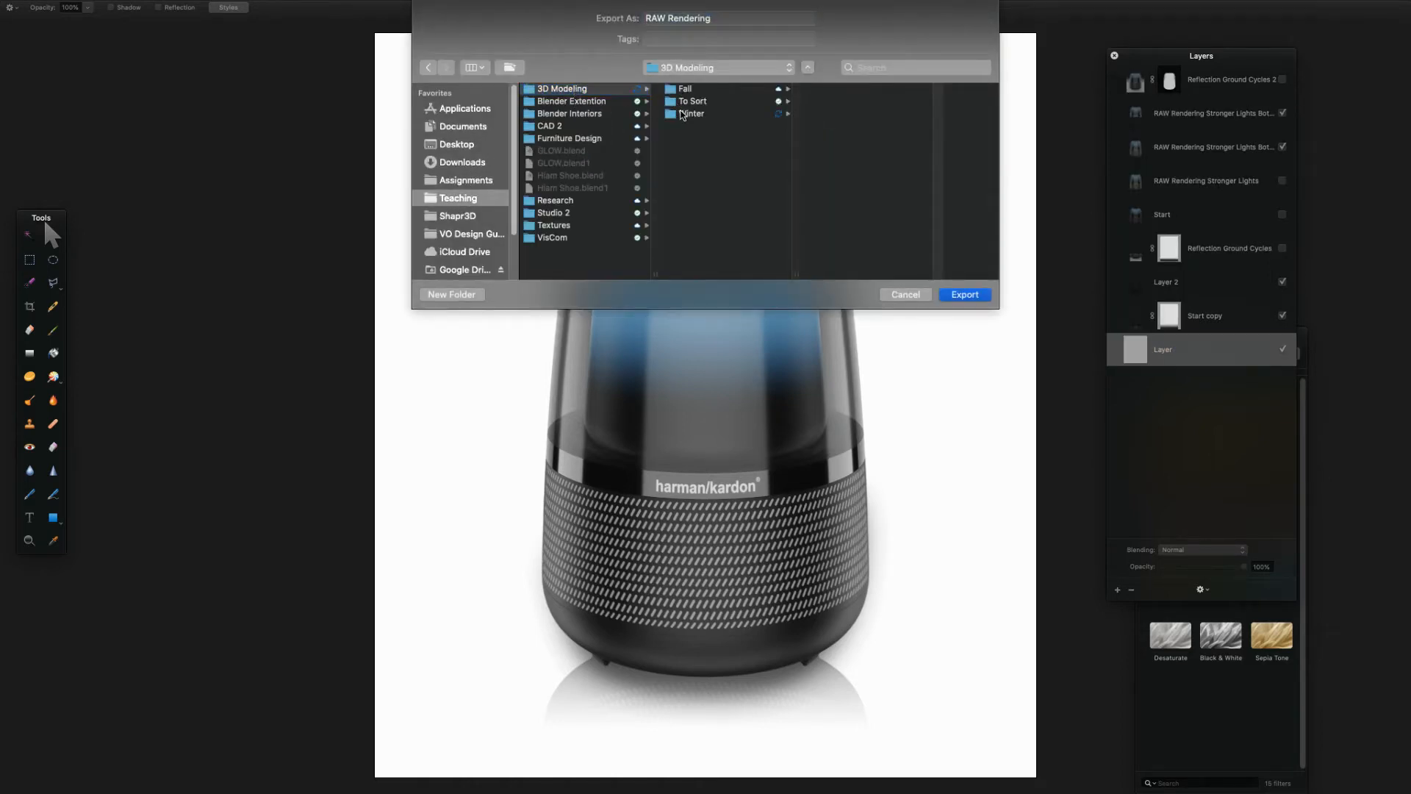
left_click(683, 114)
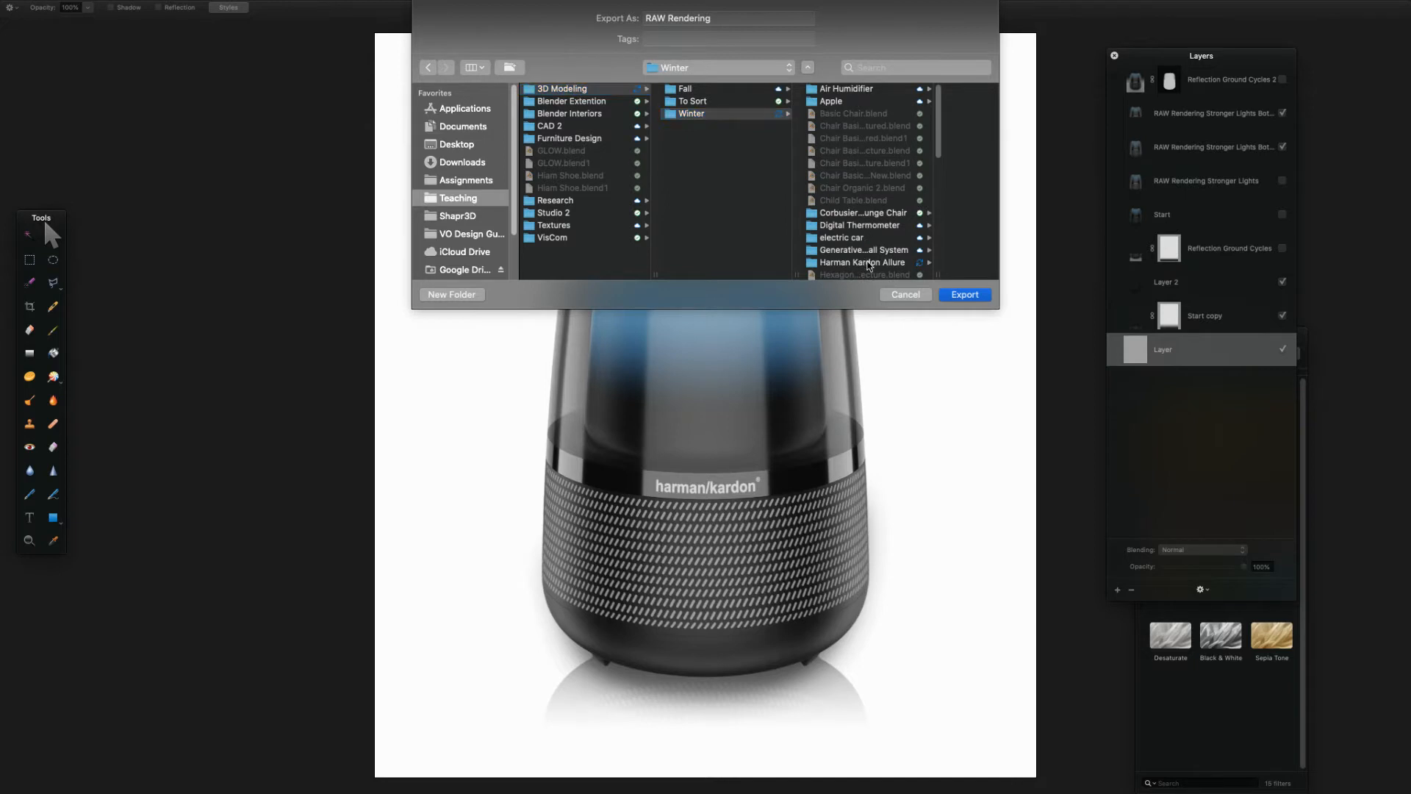
left_click(866, 261)
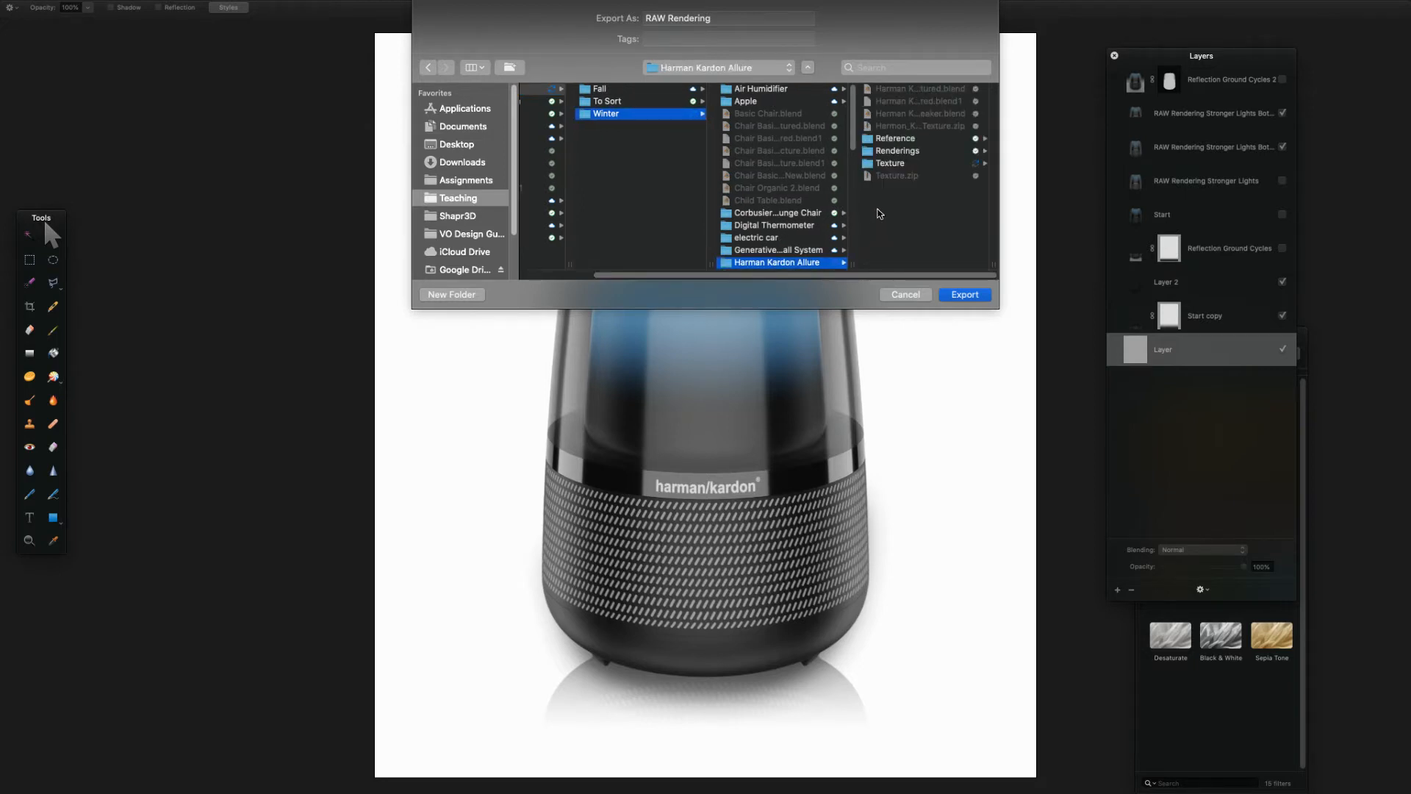
left_click(464, 293)
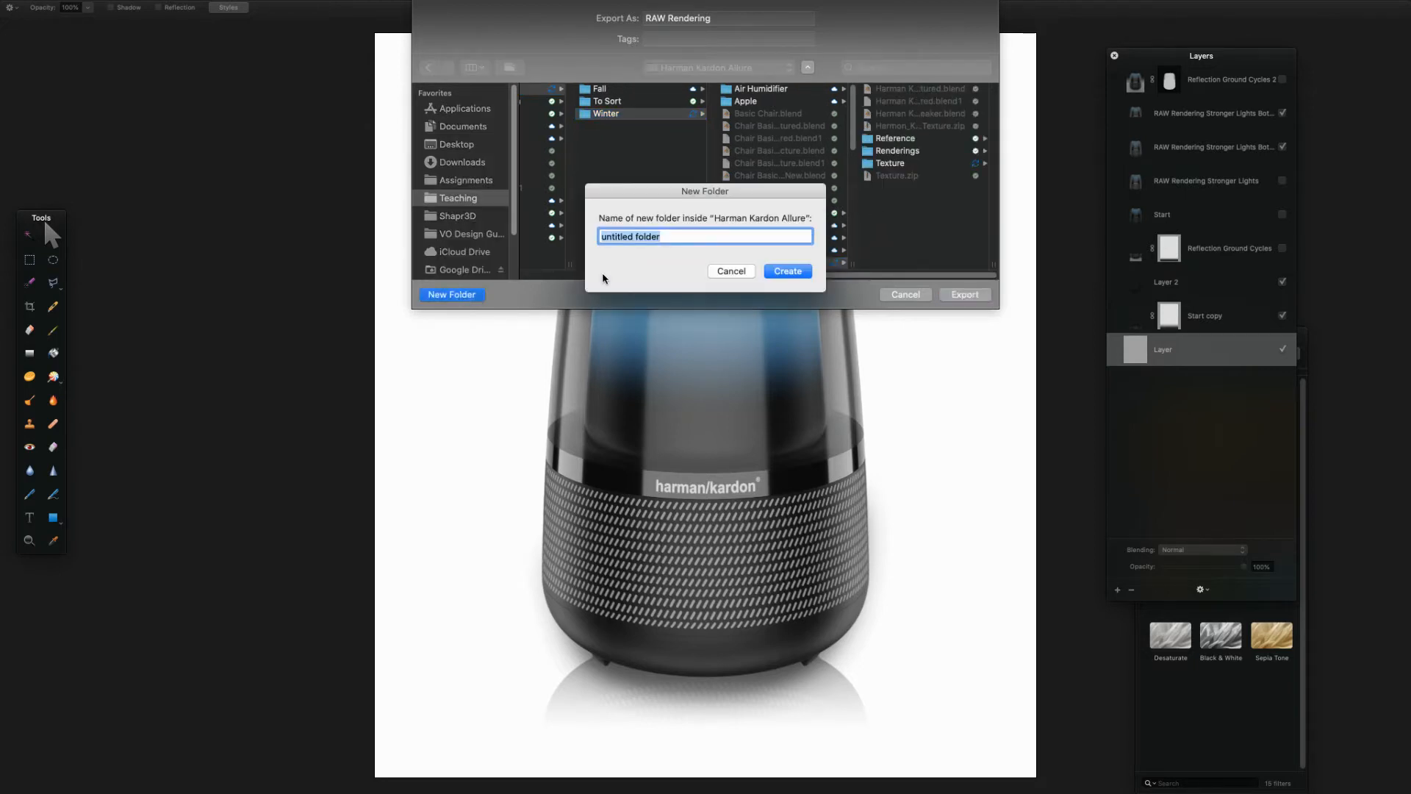
left_click(731, 270)
left_click(886, 165)
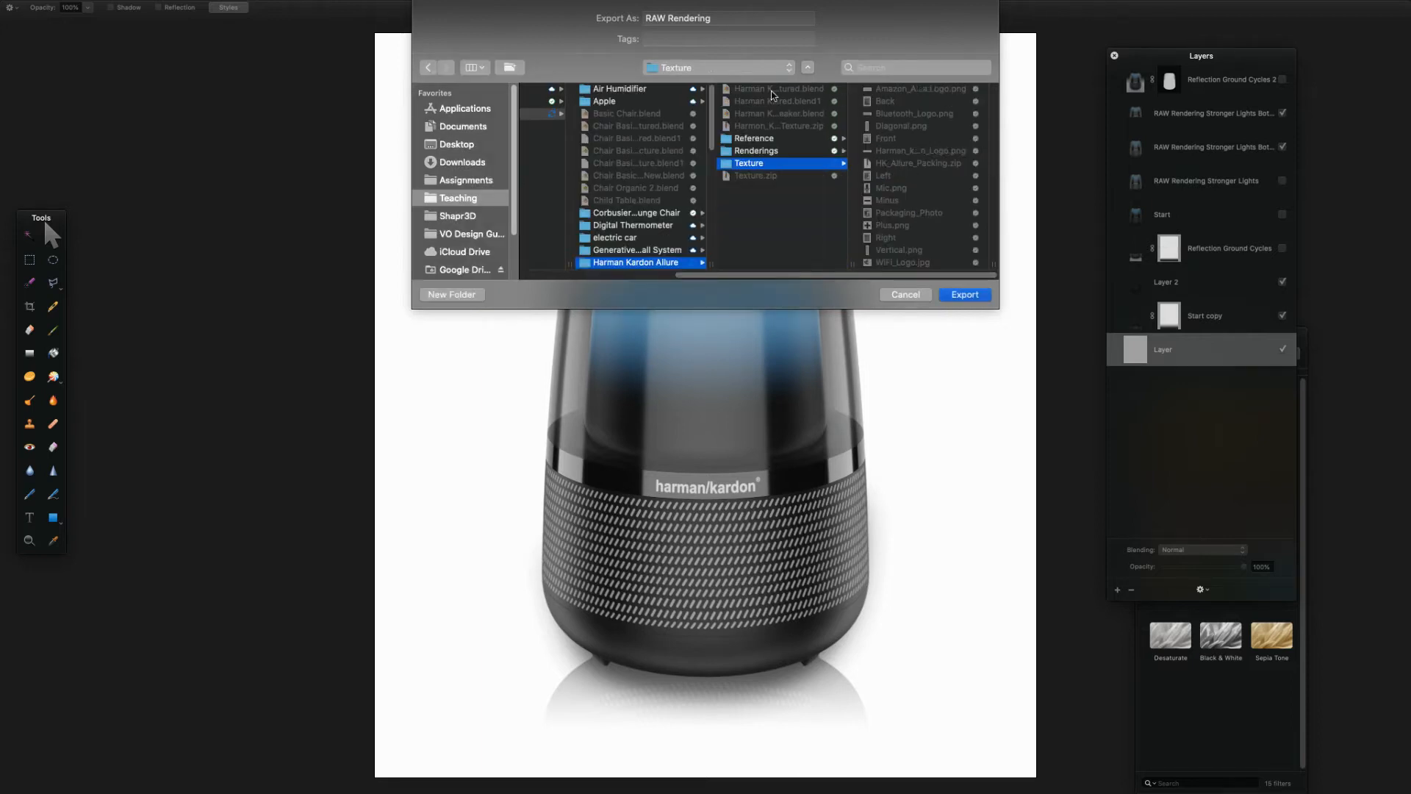
Step: Name the file as the packaging's front rendering and export it
left_click(724, 21)
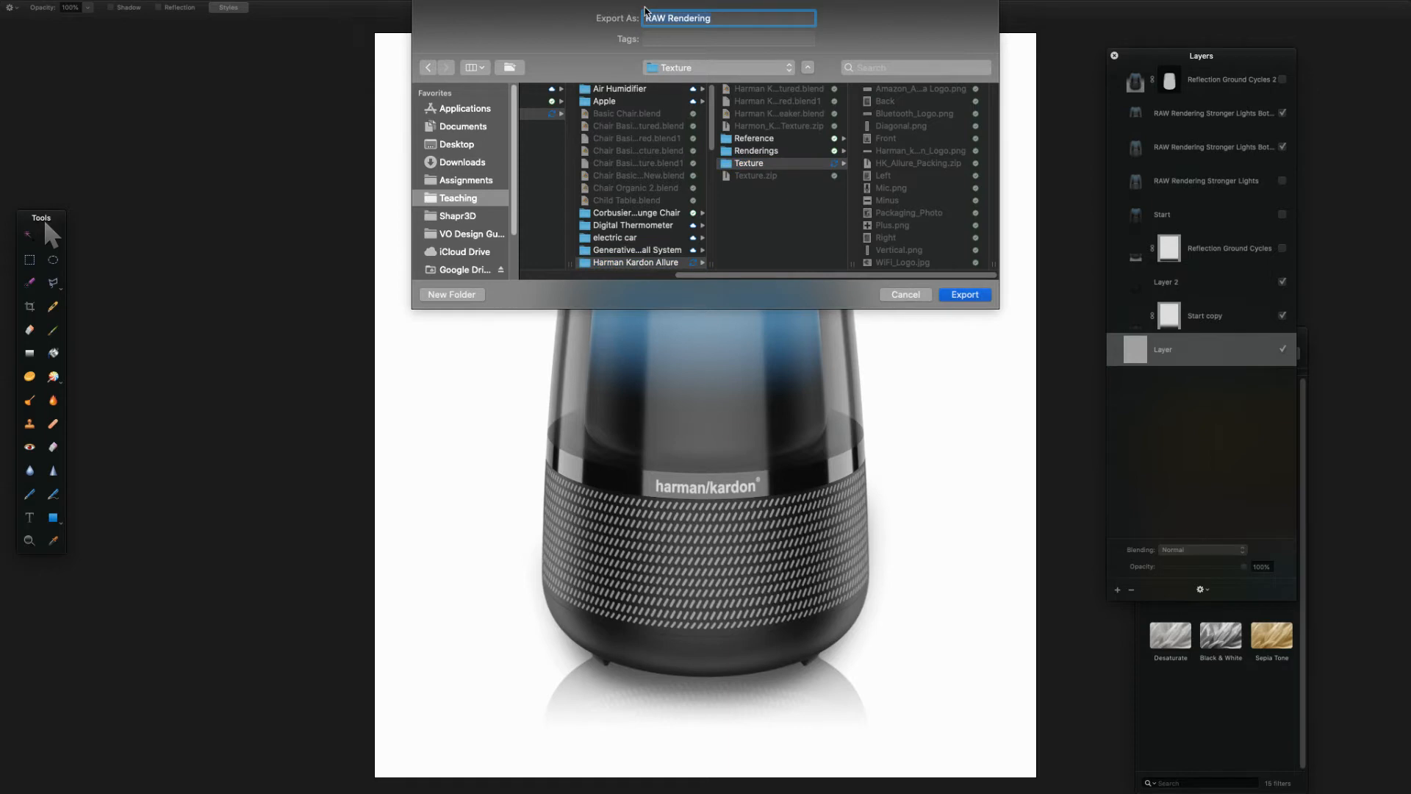
type("Front Rendeering")
key("BackSpace")
key("BackSpace")
key("BackSpace")
type("ring Packagin")
key("super+a")
key("super+x")
key("super+Left")
key("super+v")
key("alt+Left")
key("BackSpace")
key("Return")
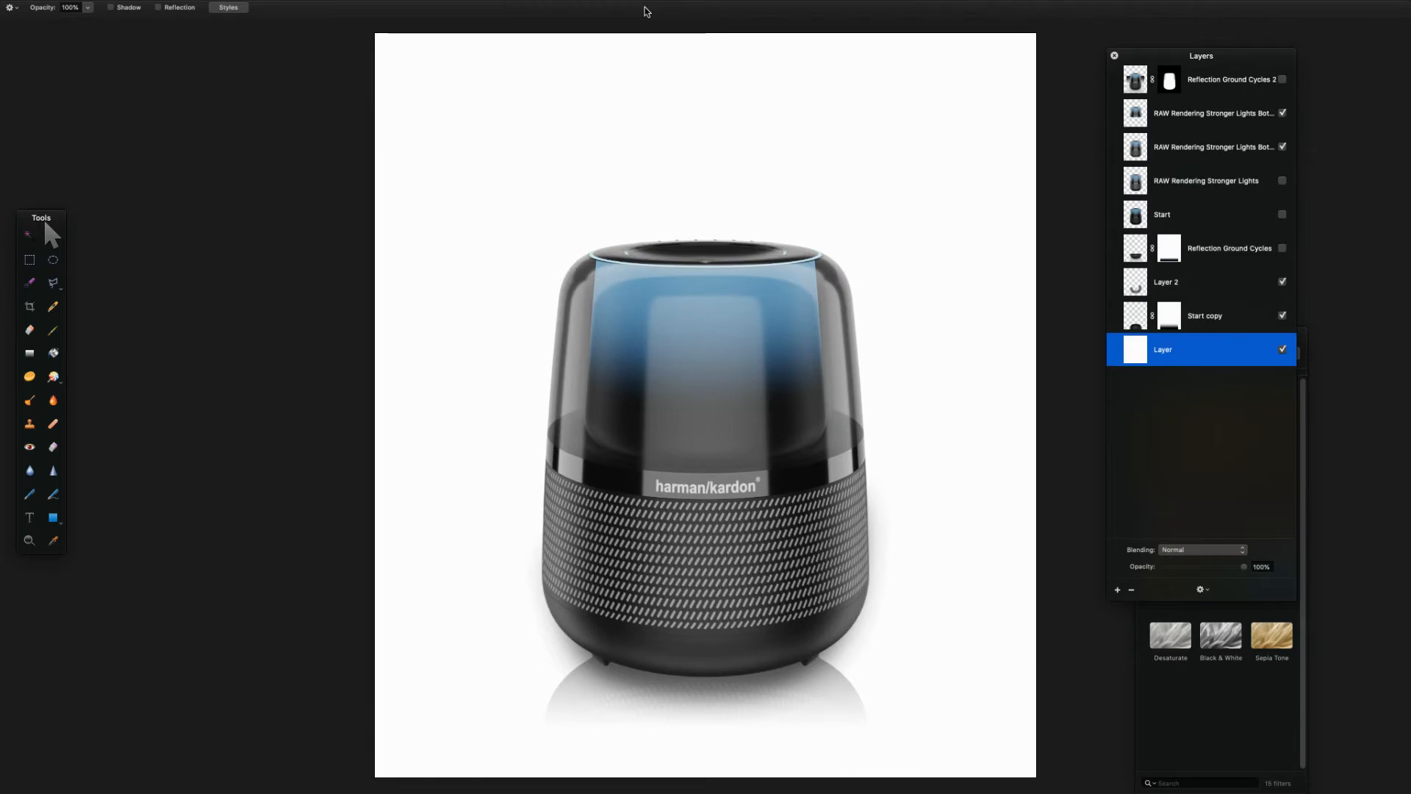
Step: Switch to Blender, exclude the Textured collection and the scene collection below it, and enable the Packaging collection
key("super+Tab")
key("super+Tab")
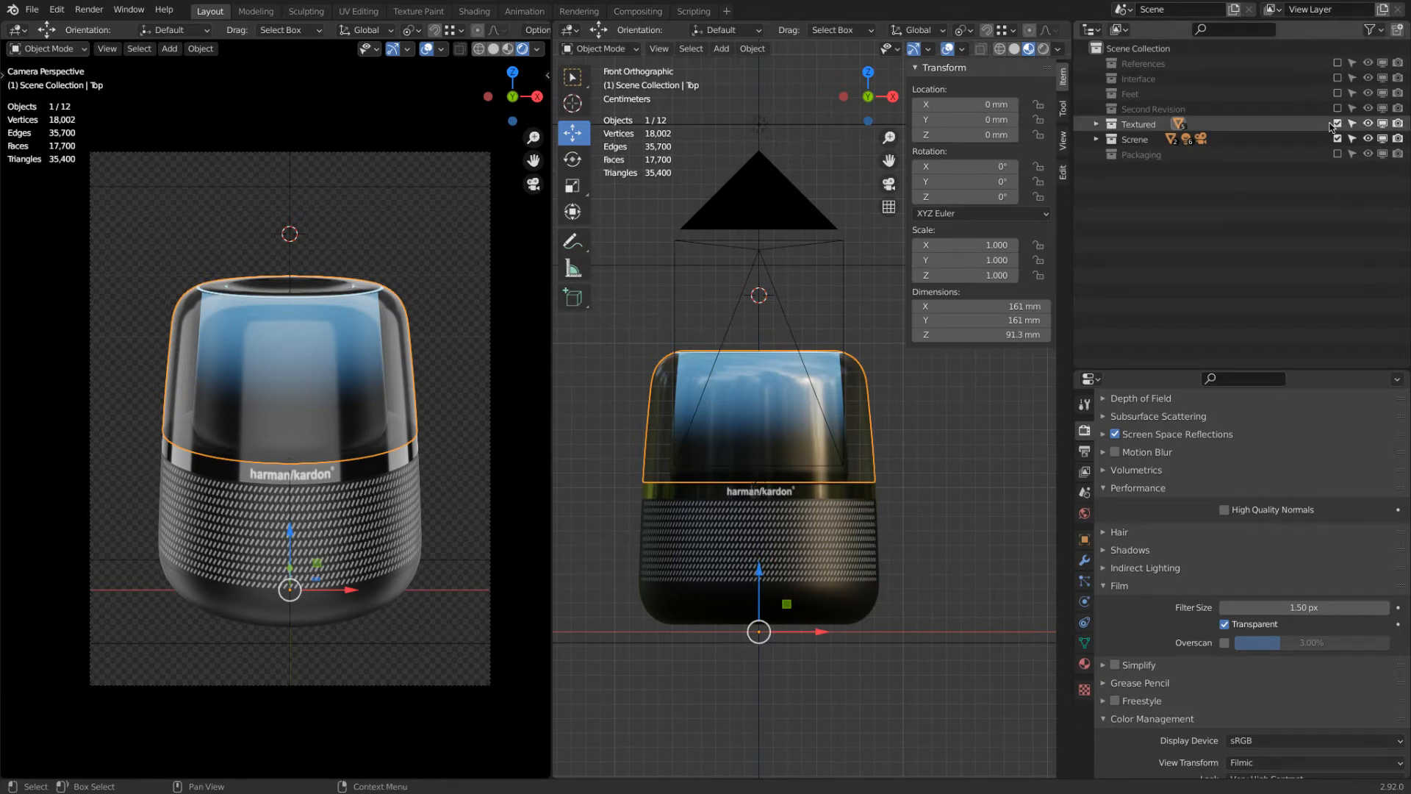
left_click_drag(1336, 127, 1337, 156)
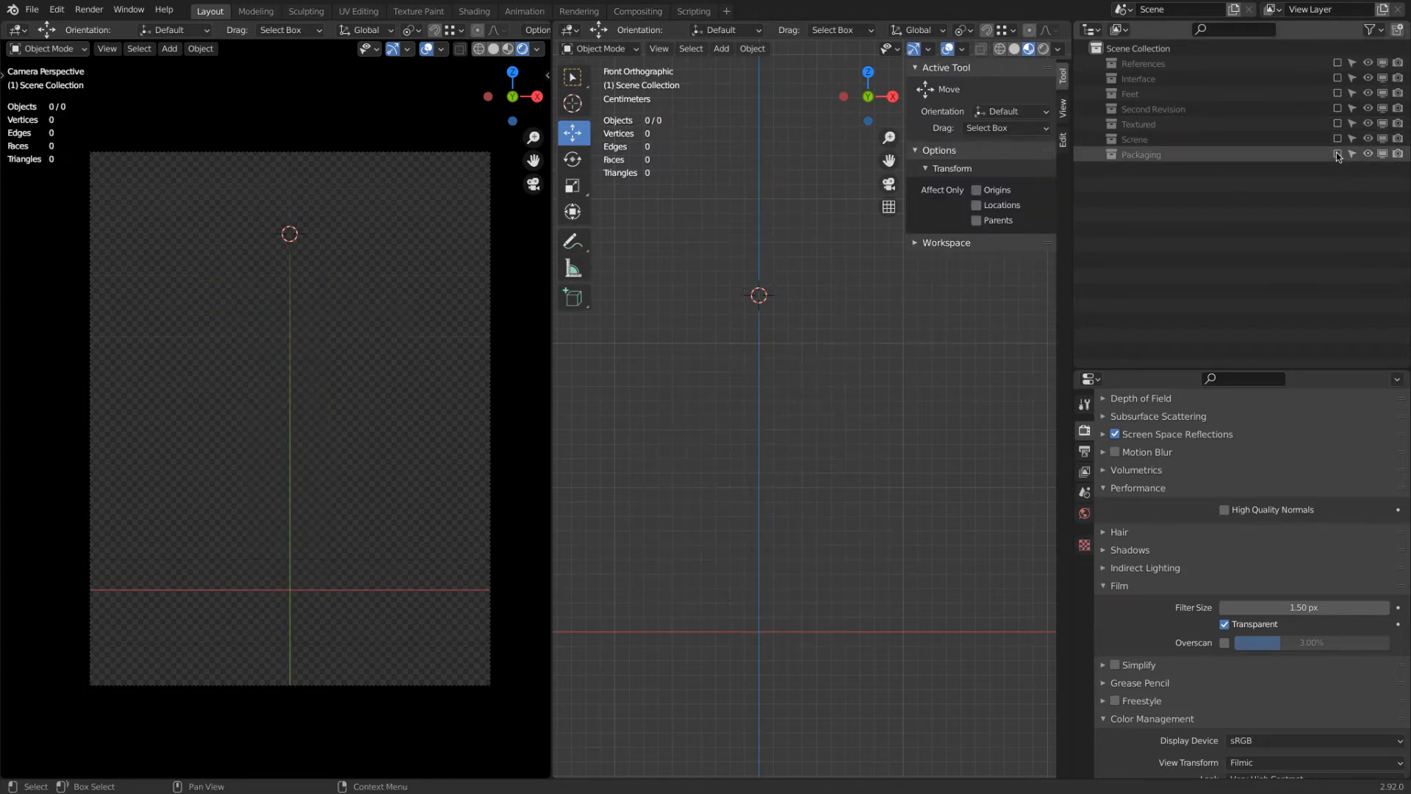
left_click(1336, 154)
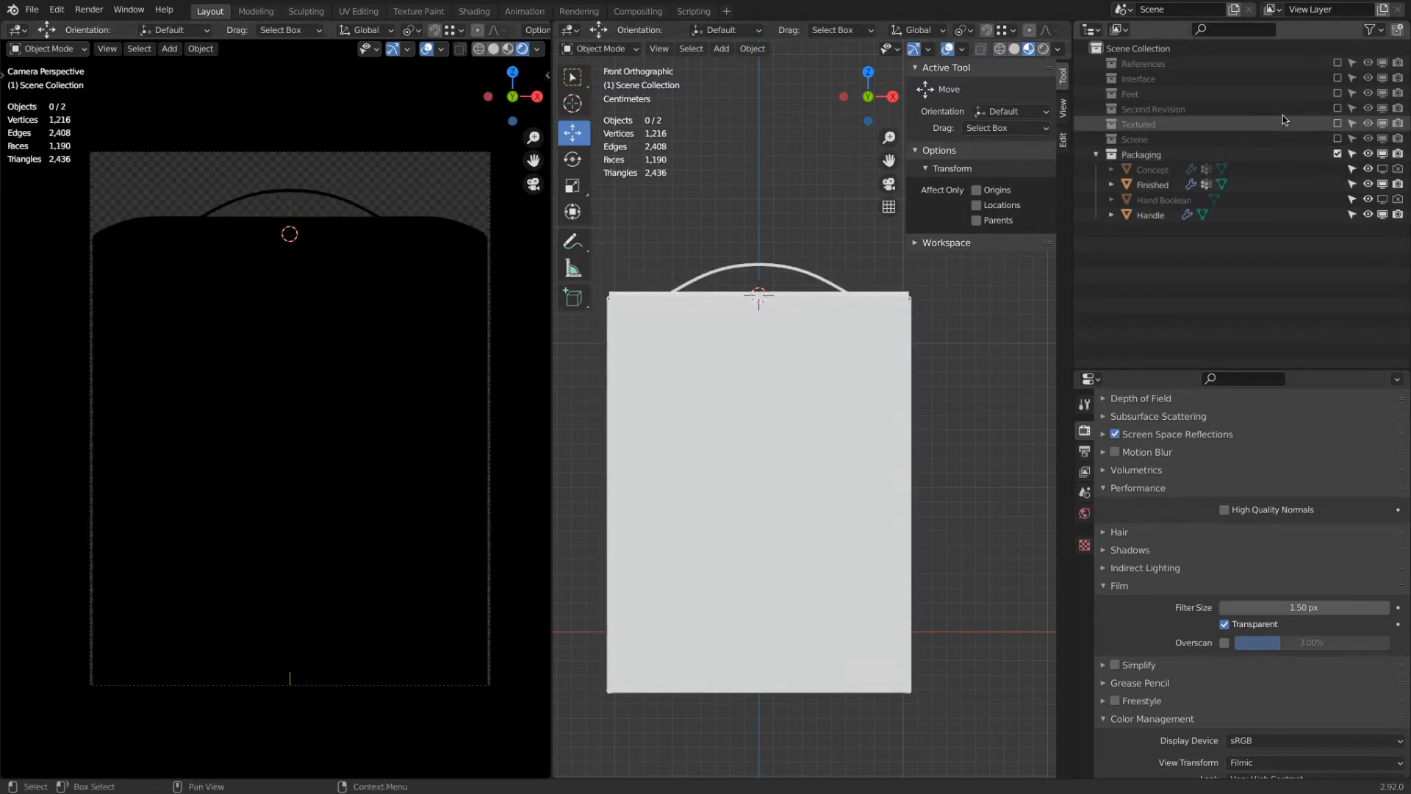
Step: Correct the misspelled collection name above Packaging to Scene and enable that collection
double_click(1136, 139)
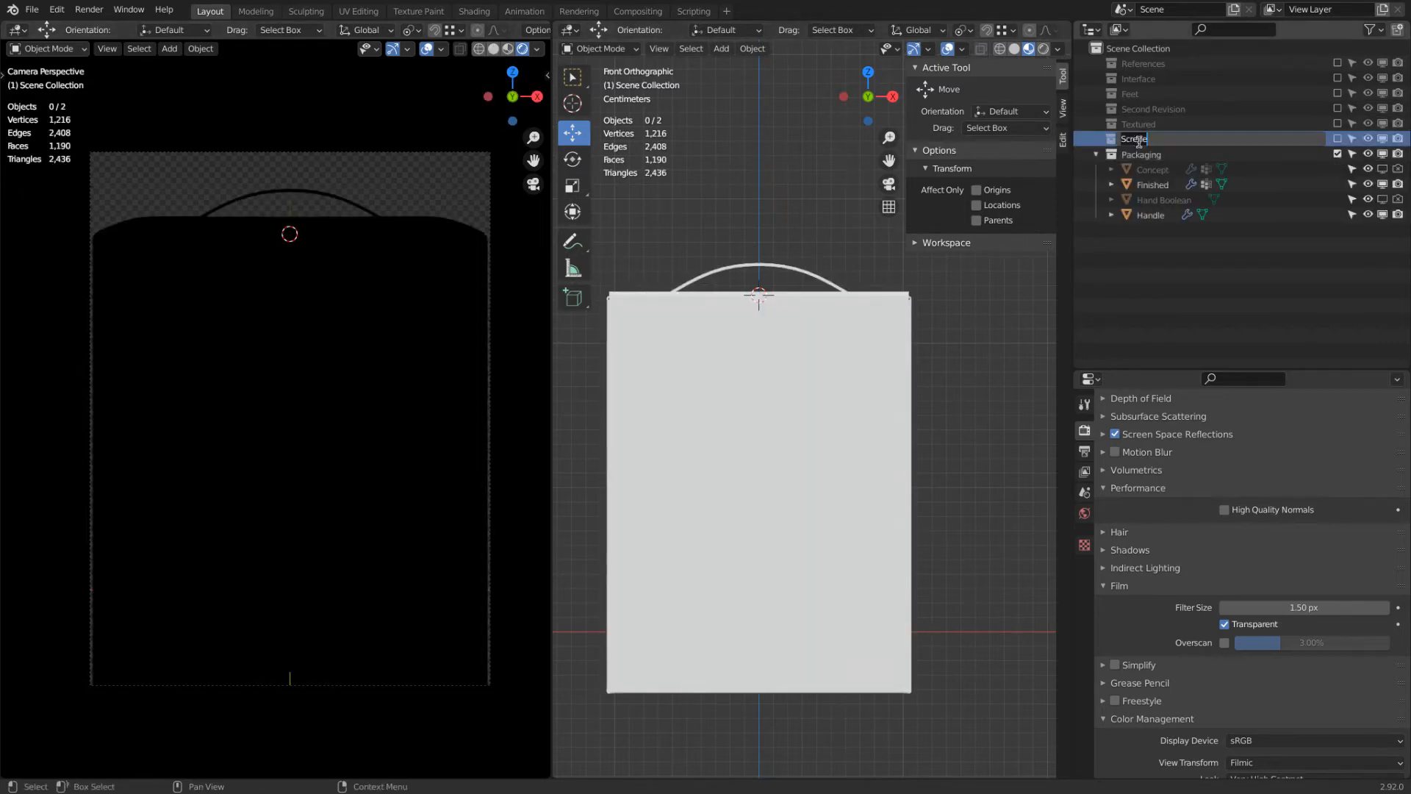
key("BackSpace")
key("BackSpace")
key("BackSpace")
type("ene")
key("Return")
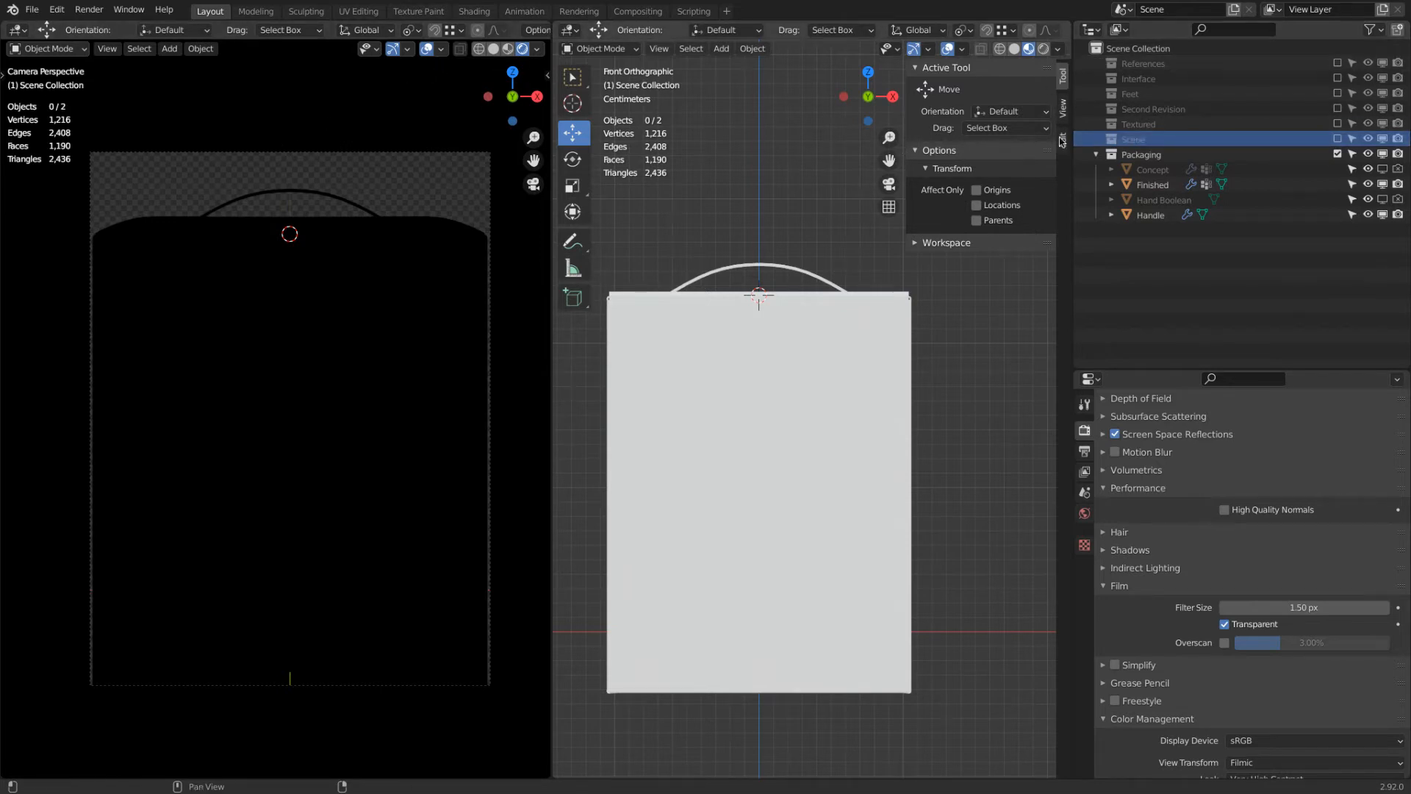
left_click(1337, 138)
scroll(328, 285, "down", 3)
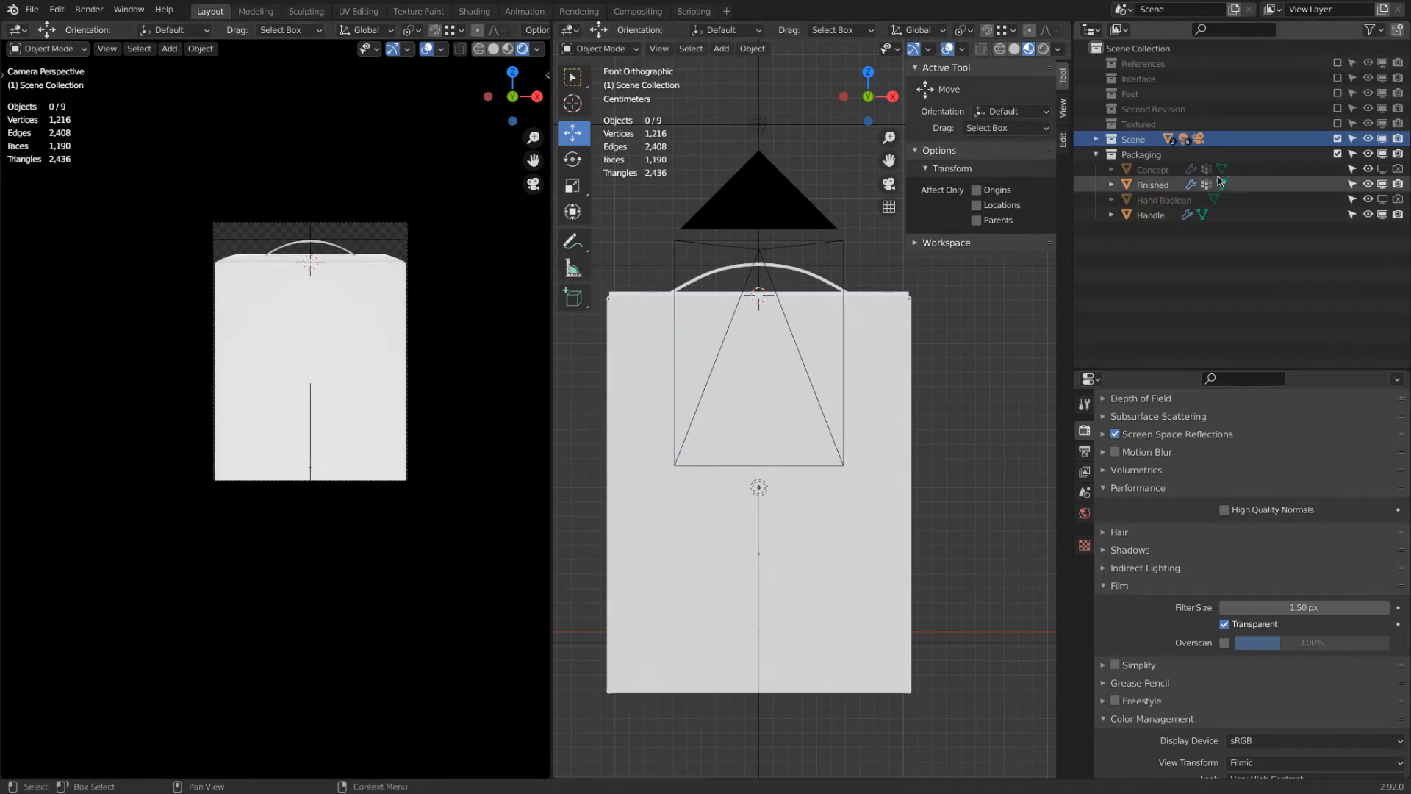
Step: Rename the Scene collection as Lighting Speaker
double_click(1153, 139)
key("Right")
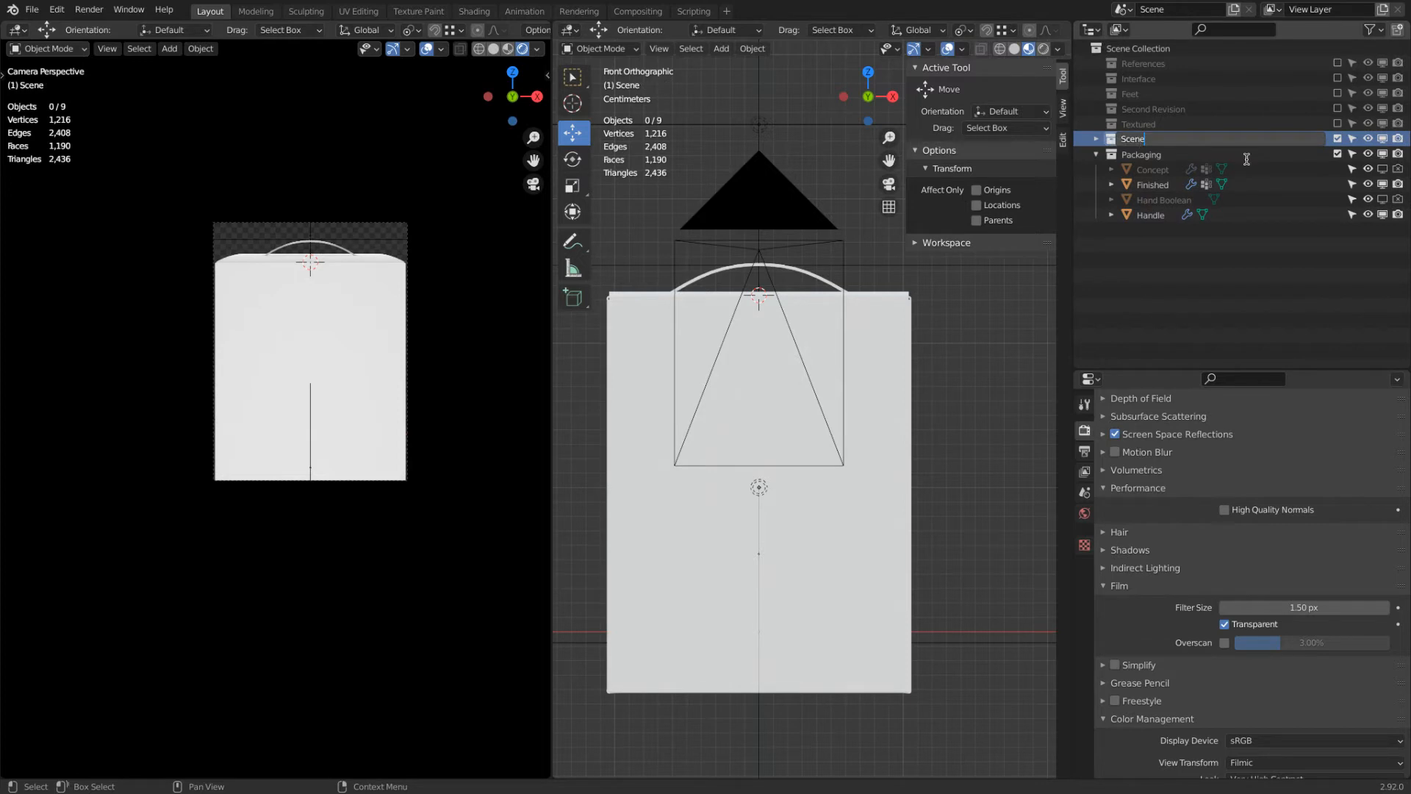
key("BackSpace")
key("BackSpace")
key("BackSpace")
key("BackSpace")
key("BackSpace")
type("Libghitng")
key("BackSpace")
key("BackSpace")
key("BackSpace")
key("BackSpace")
key("BackSpace")
key("BackSpace")
type("ghting Speaker")
key("Return")
Step: Add a new collection named Lighting Packaging and exclude the Lighting Speaker collection
right_click(1132, 302)
left_click(1136, 294)
left_click(1338, 139)
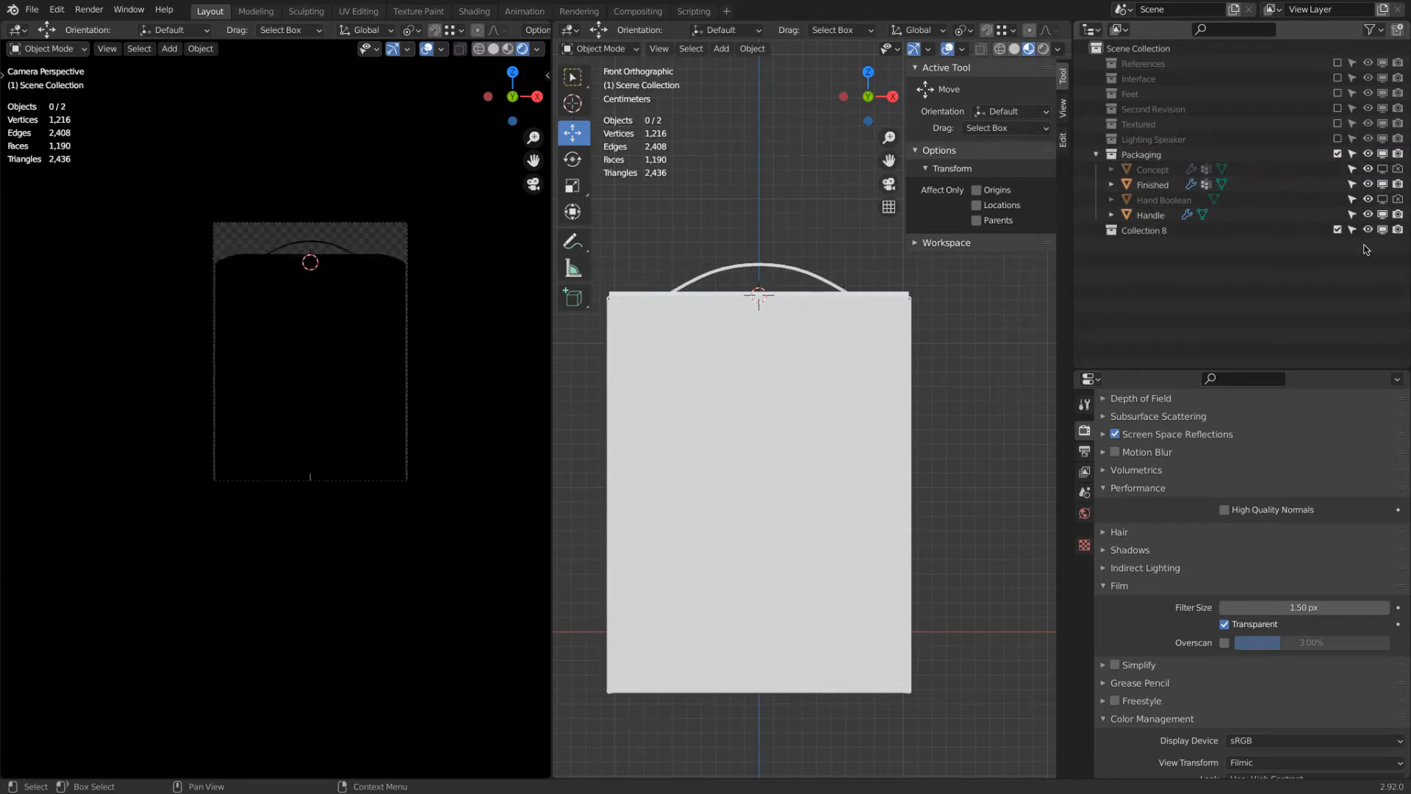
left_click(1149, 231)
double_click(1149, 231)
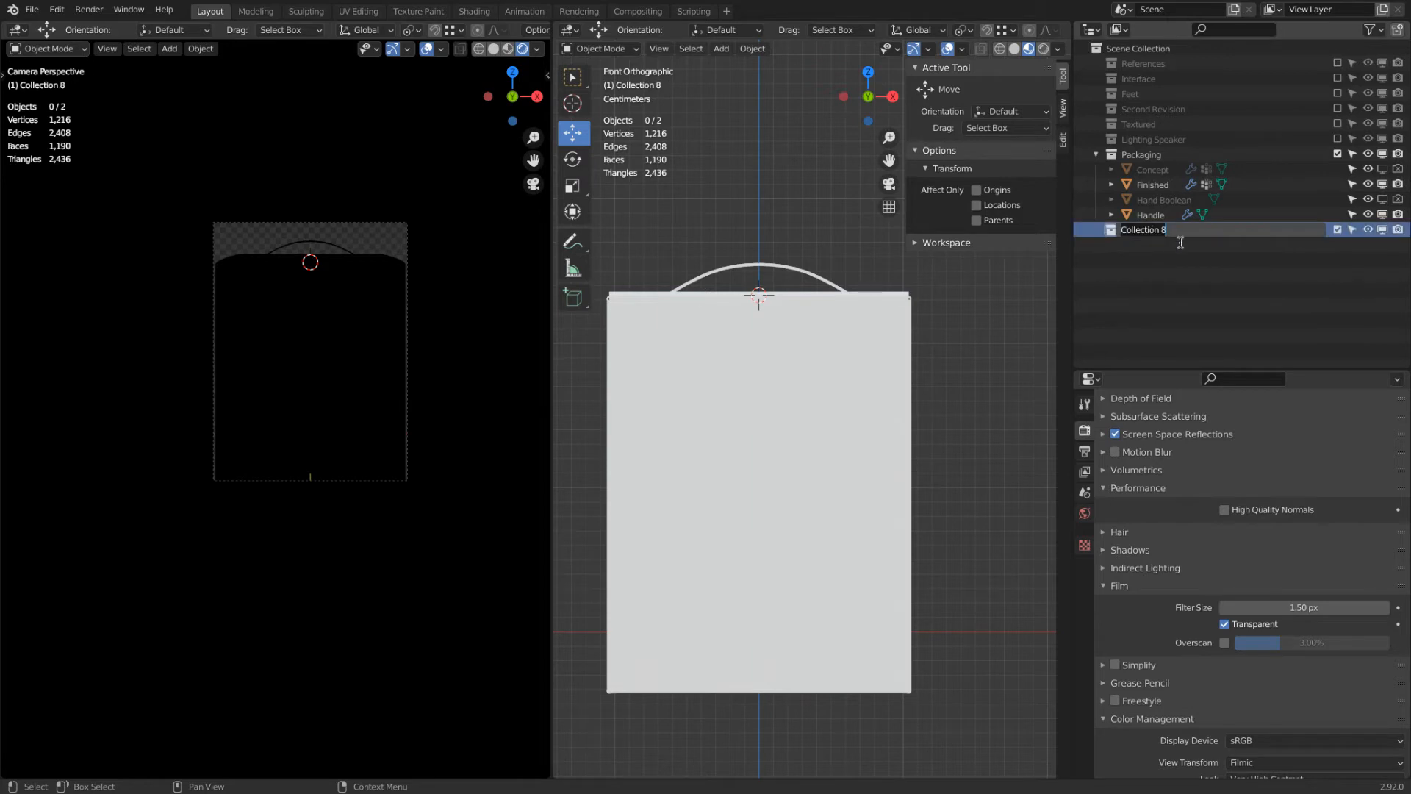
type("Lighting Packaging")
key("Return")
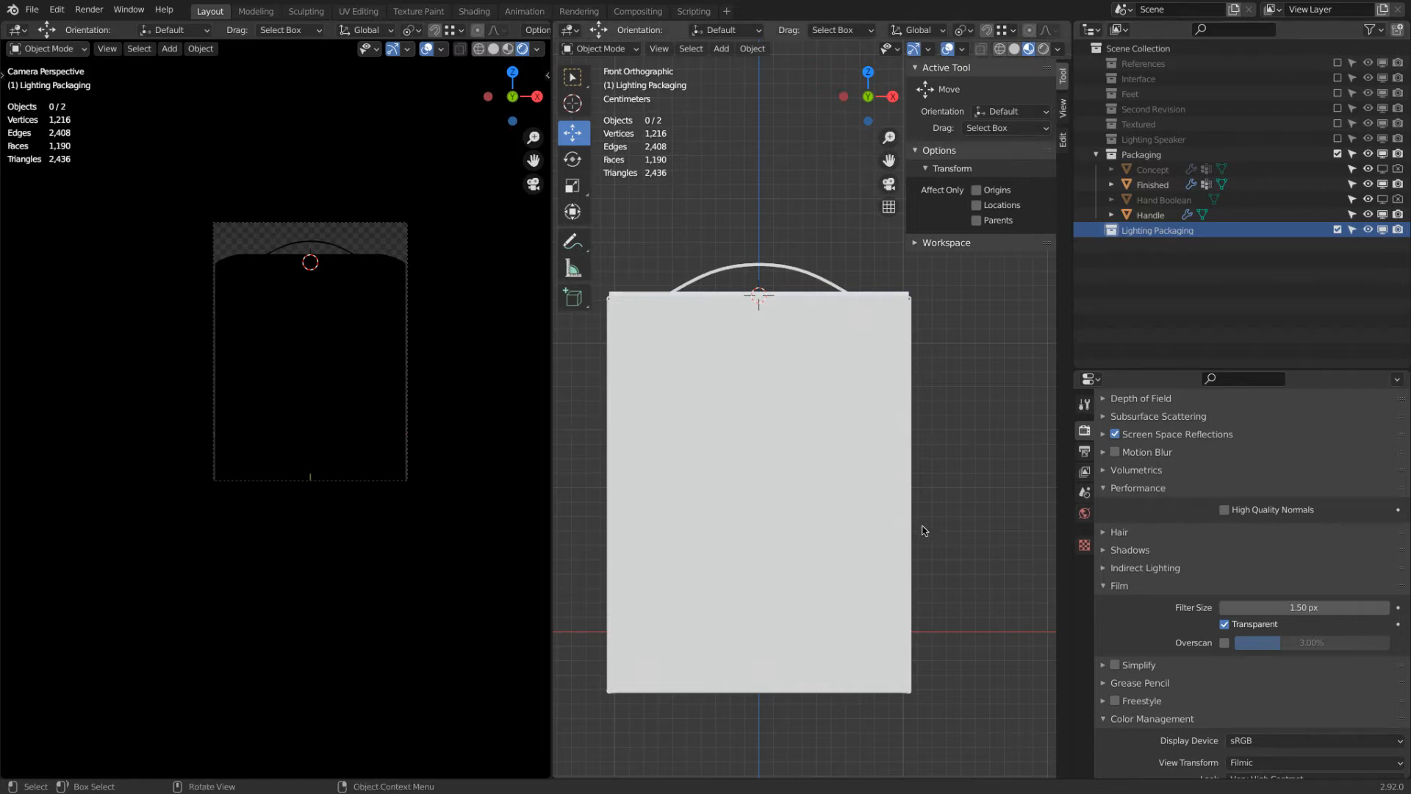
Step: Add a point light to the Lighting Packaging collection
scroll(885, 491, "down", 6)
key("KP_7")
key("shift+a")
mouse_move(814, 682)
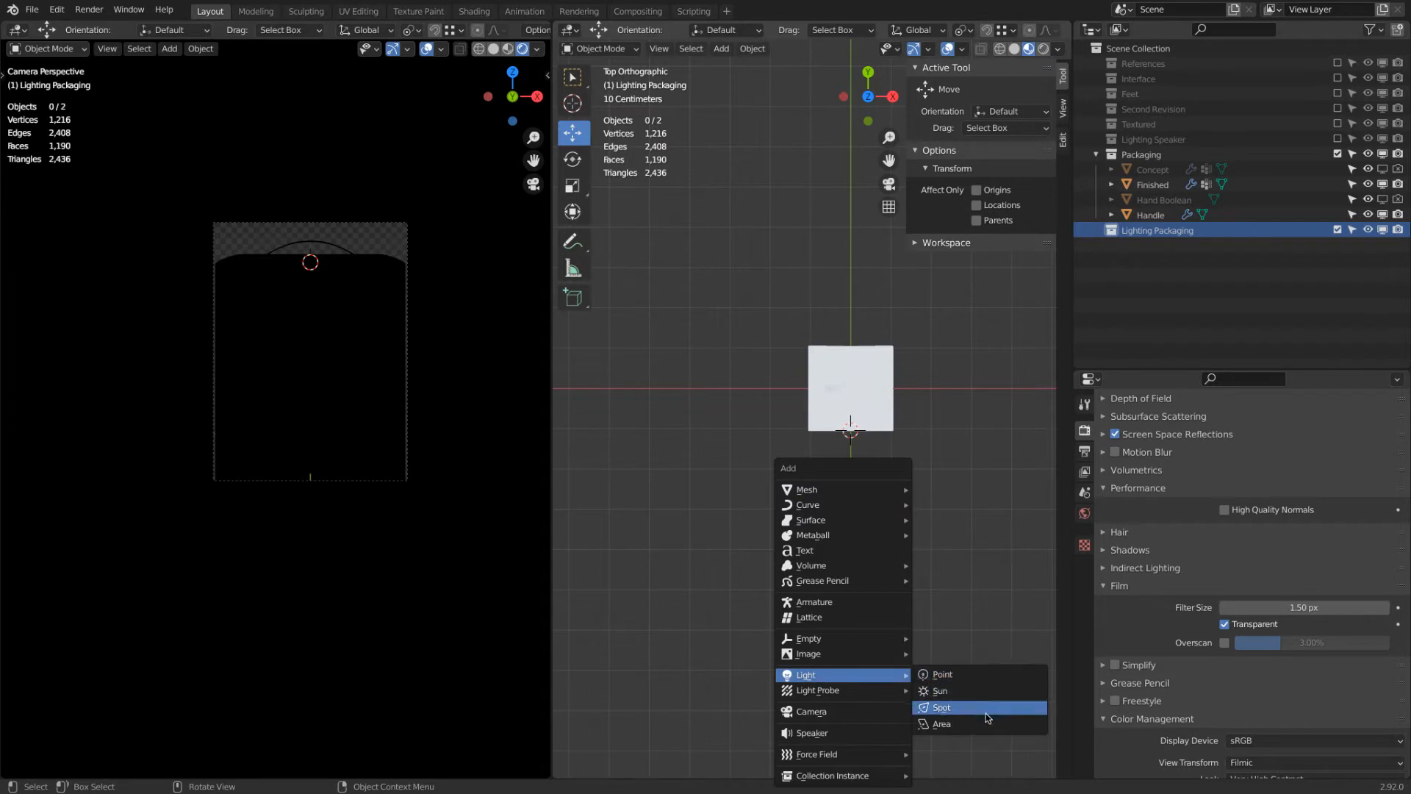
left_click(983, 674)
Step: Move the point light above the box and to its front left, at about X -212, Y -237, Z 510 mm
key("KP_1")
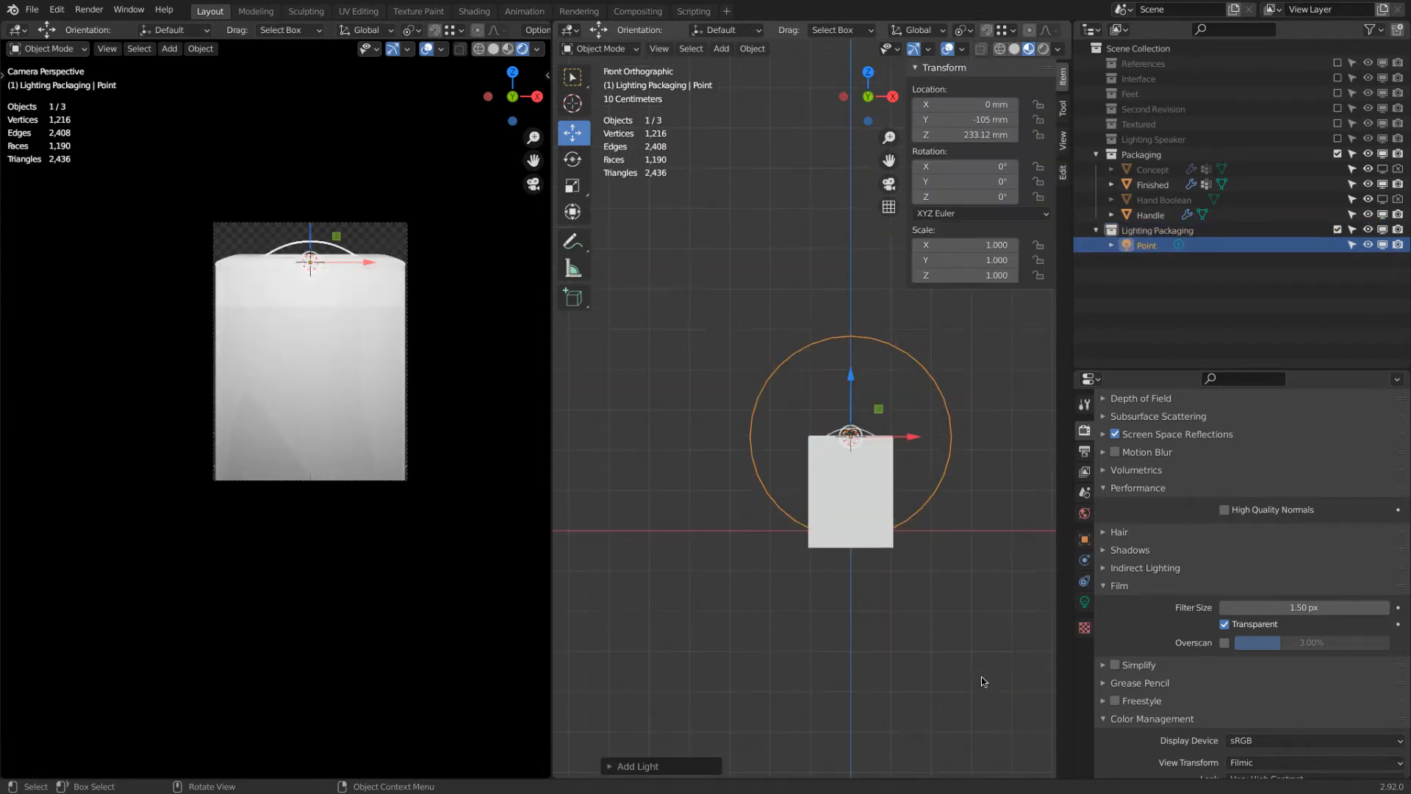
key("g")
key("KP_7")
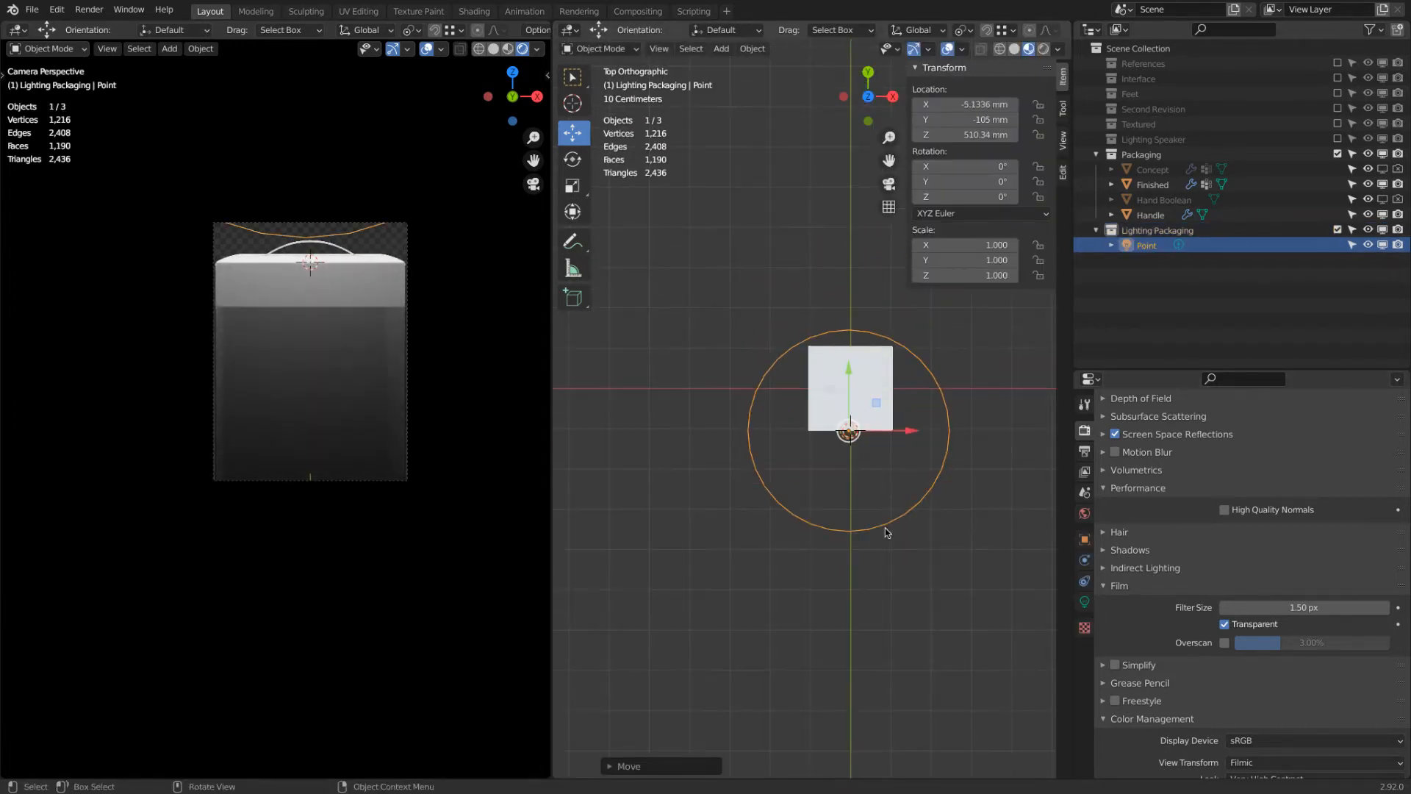
key("g")
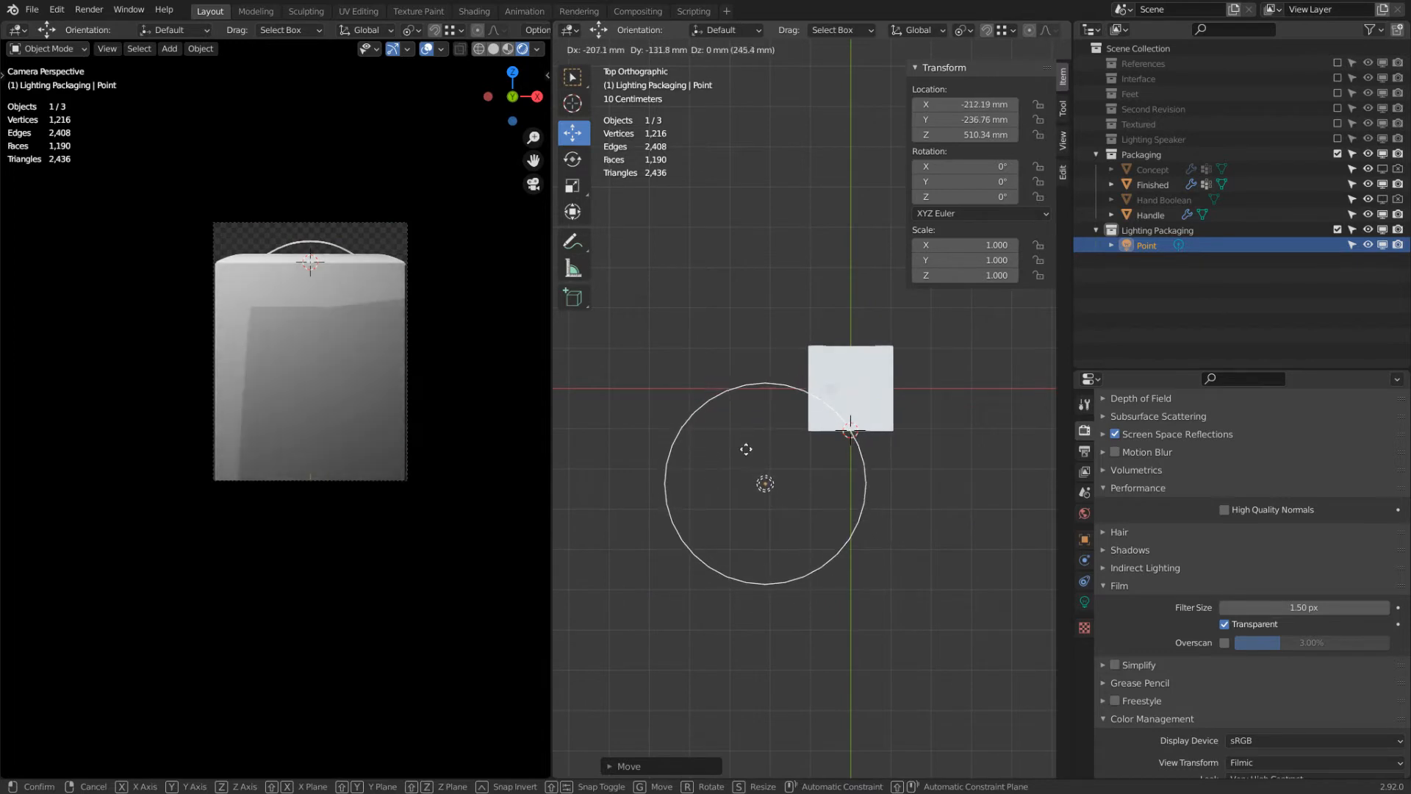
left_click(821, 527)
Step: Add a camera, place it diagonally in front of the box on its left side, and rotate it toward the box
key("KP_1")
key("shift+a")
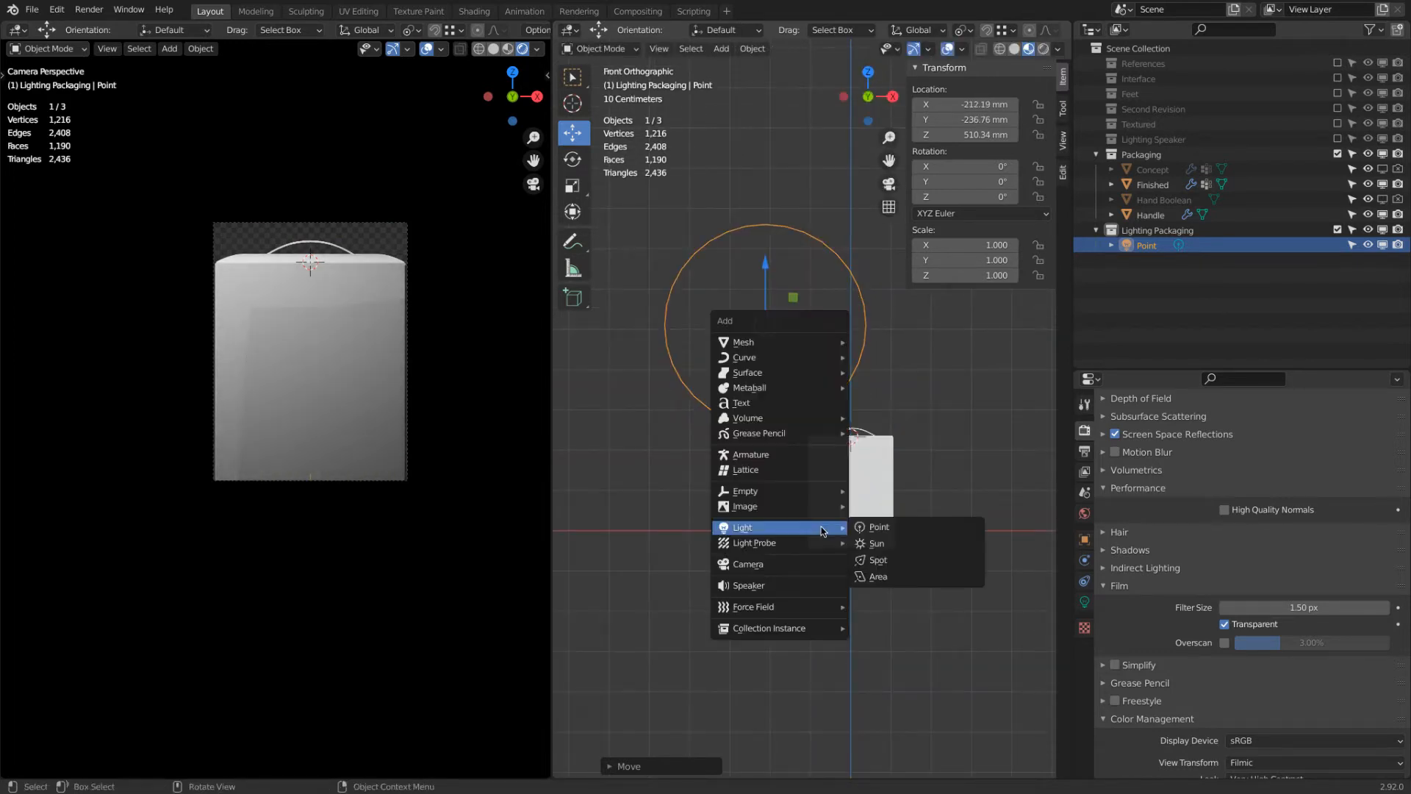
left_click(812, 563)
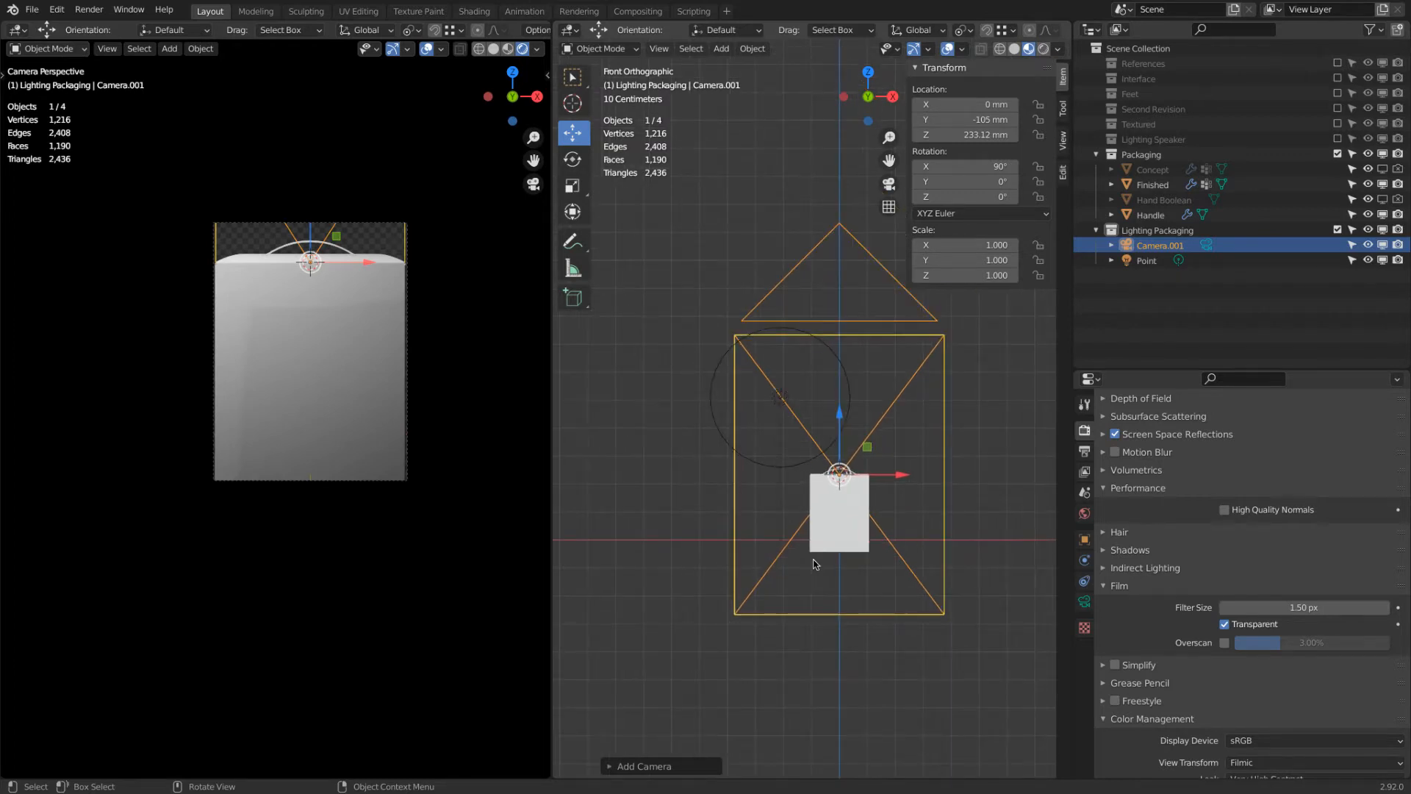
key("KP_7")
scroll(1054, 524, "down", 3, "ctrl")
key("g")
left_click(826, 518)
key("r")
left_click(911, 365)
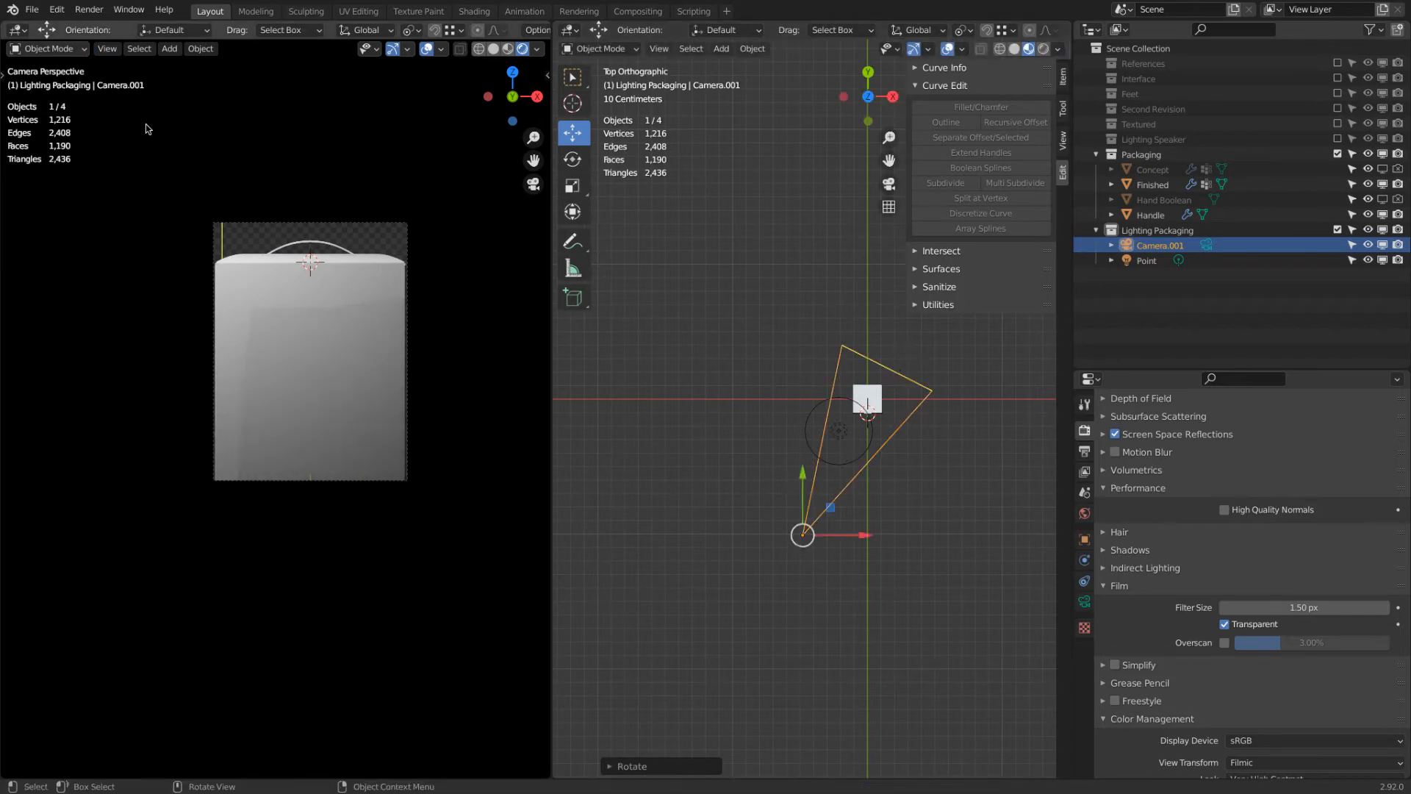
Step: Make the new camera the active one and shift it slightly left to centre the box horizontally in the frame
key("ctrl+KP_0")
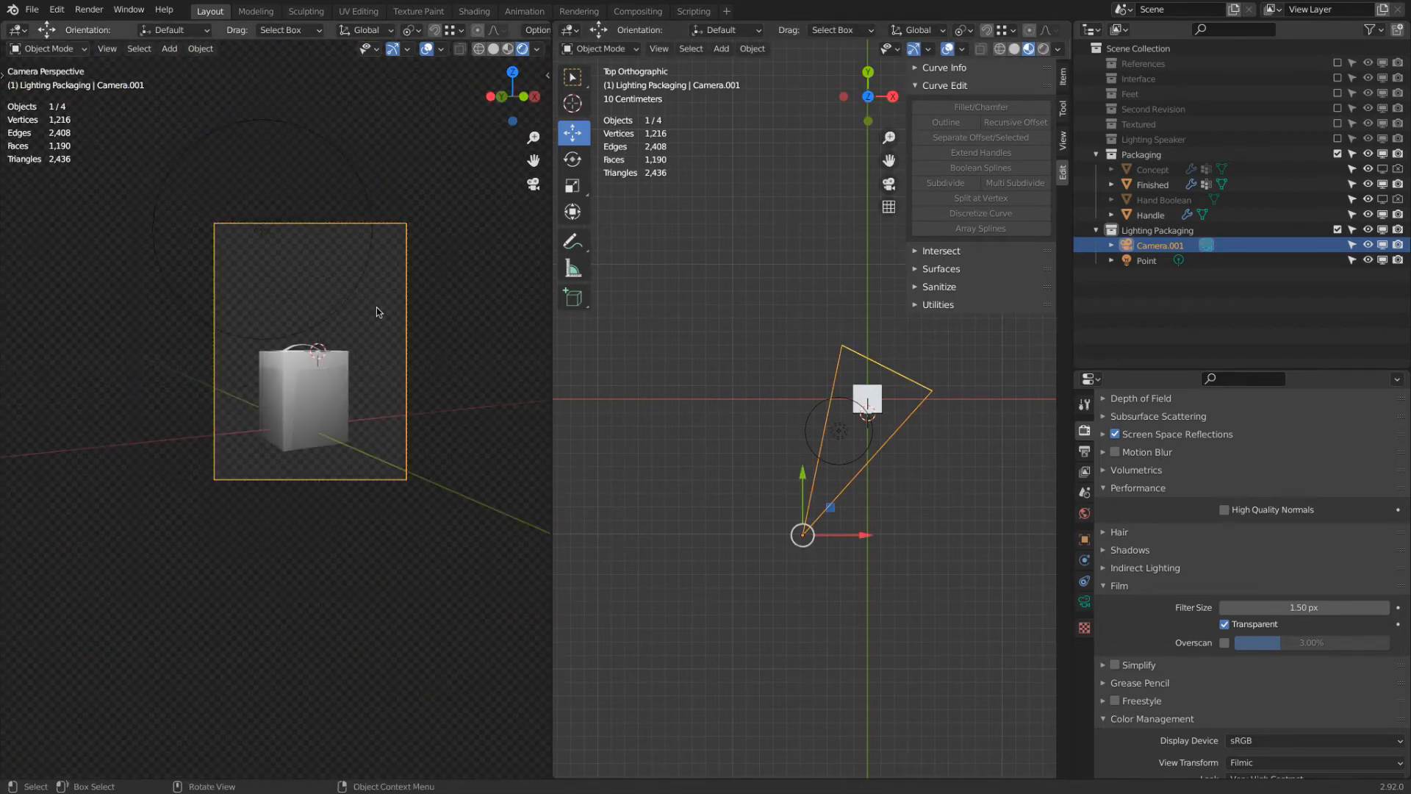
key("Home")
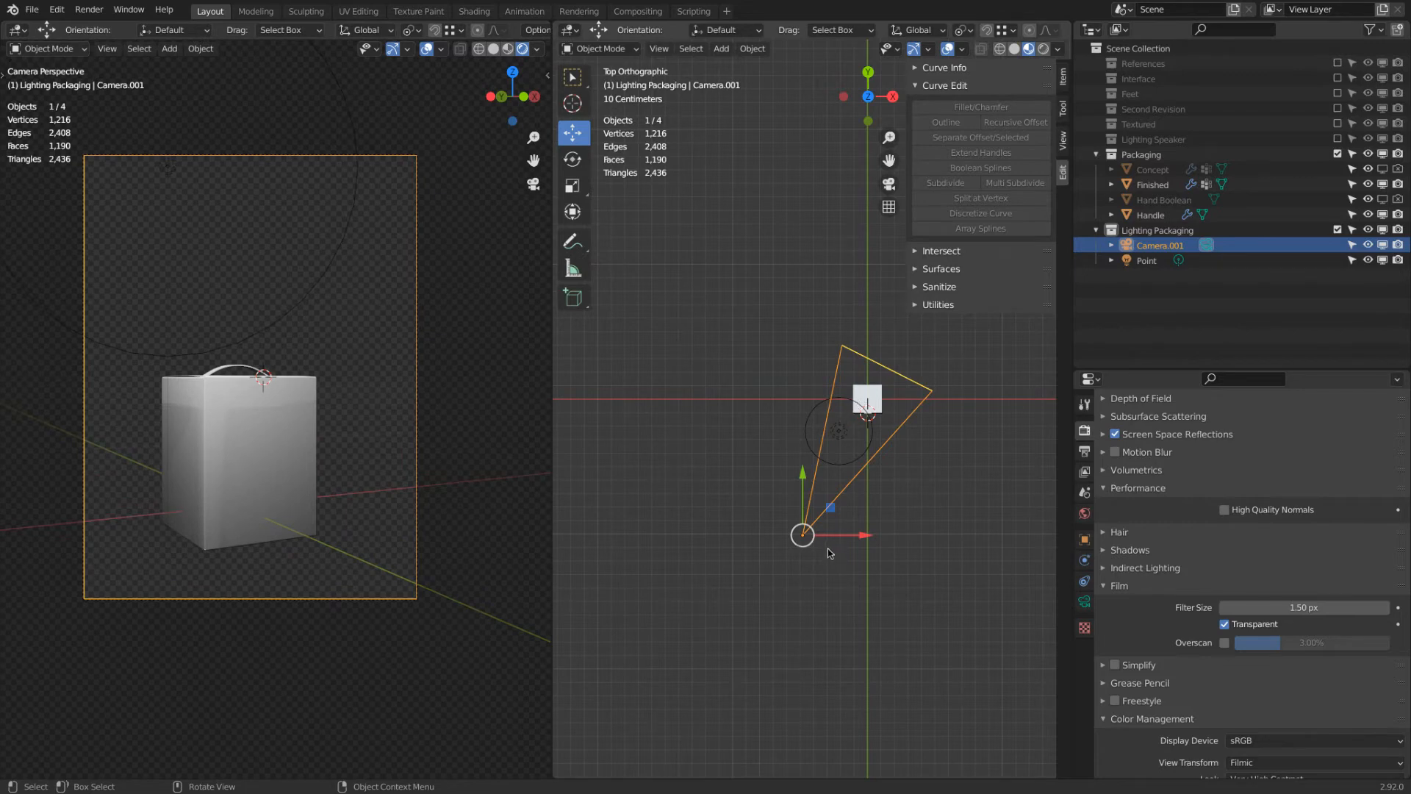
key("g")
left_click(823, 550)
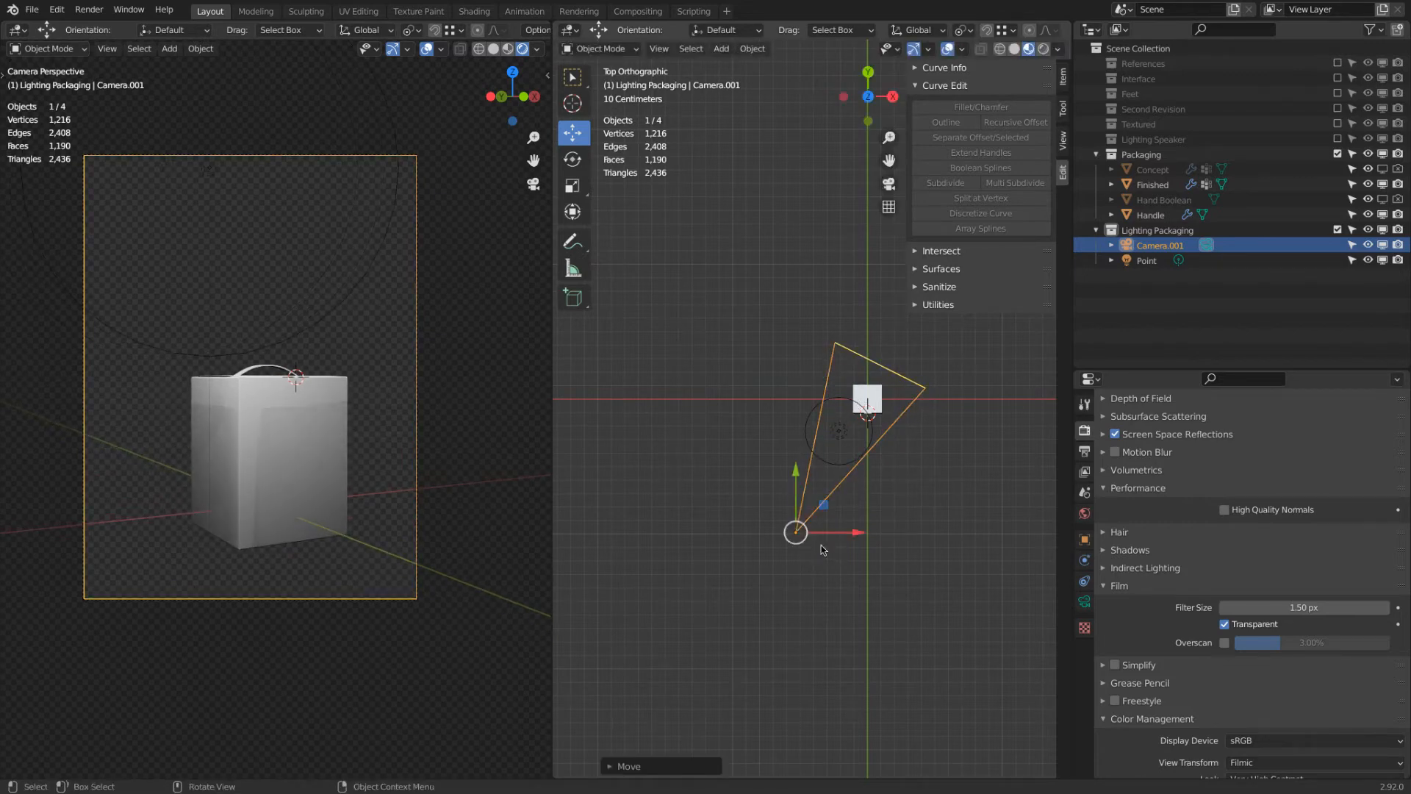
Step: Raise the new camera along the Z axis to a level above the box
key("KP_1")
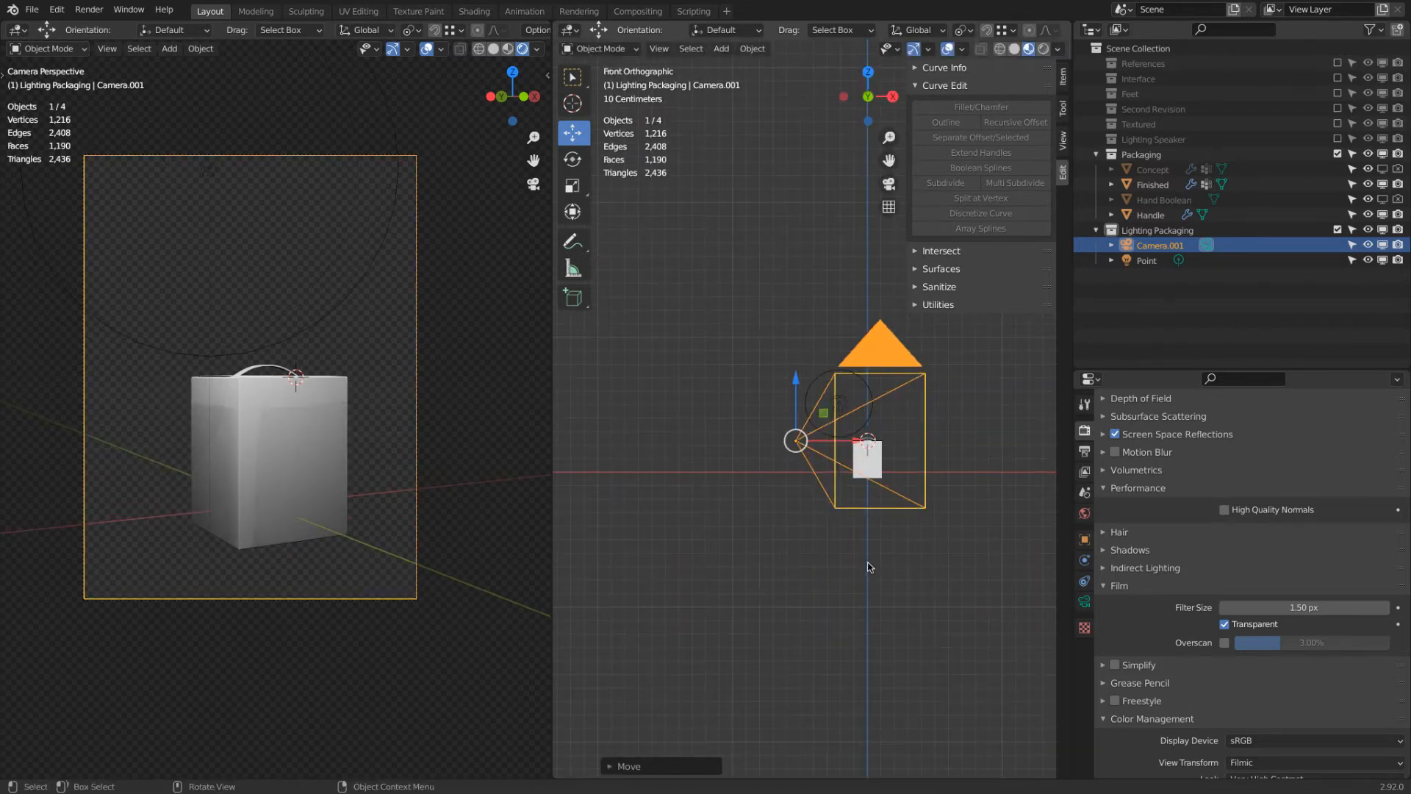
key("g")
key("z")
left_click(868, 531)
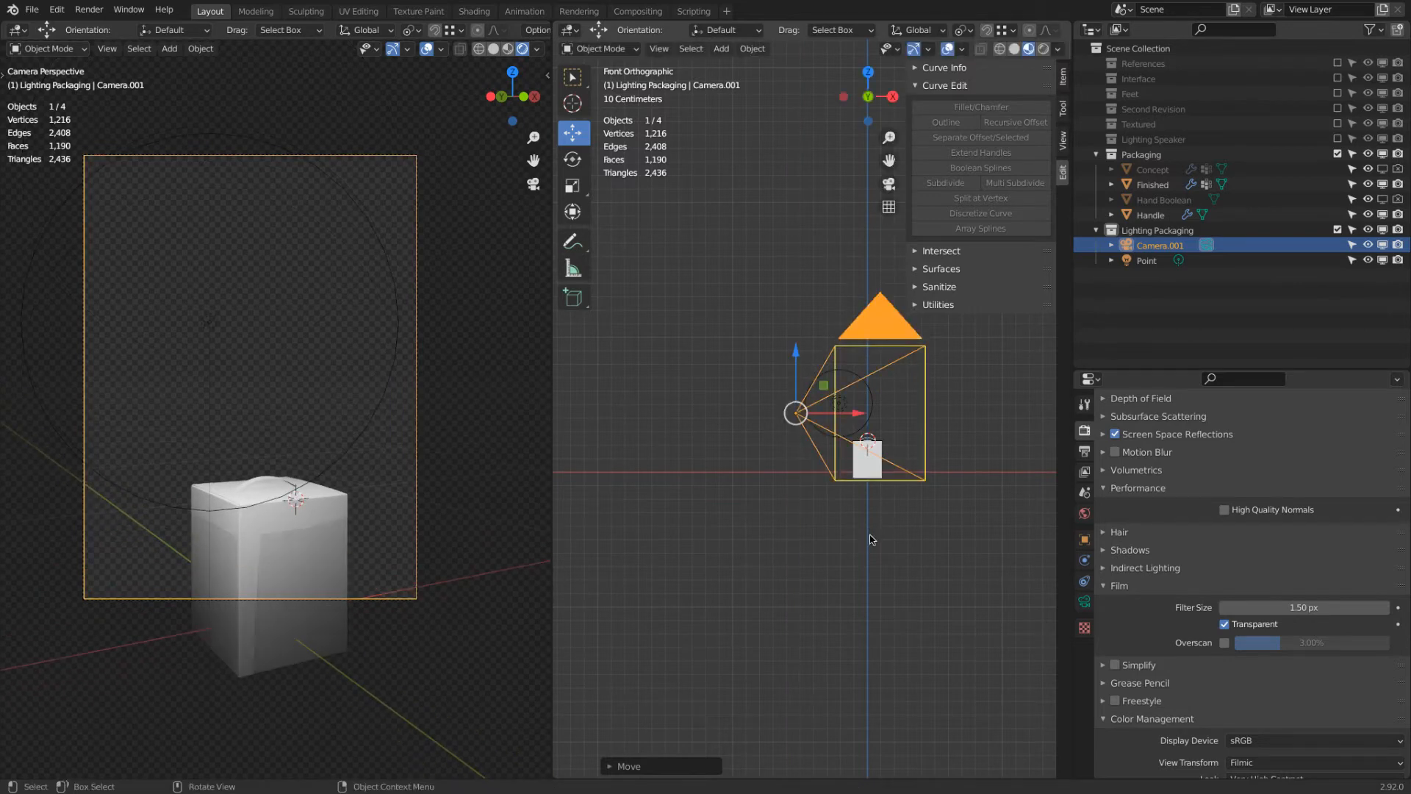
Step: Set the camera's vertical lens shift to -0.240 and raise the camera slightly along Z so the whole box sits inside the frame
left_click(1084, 601)
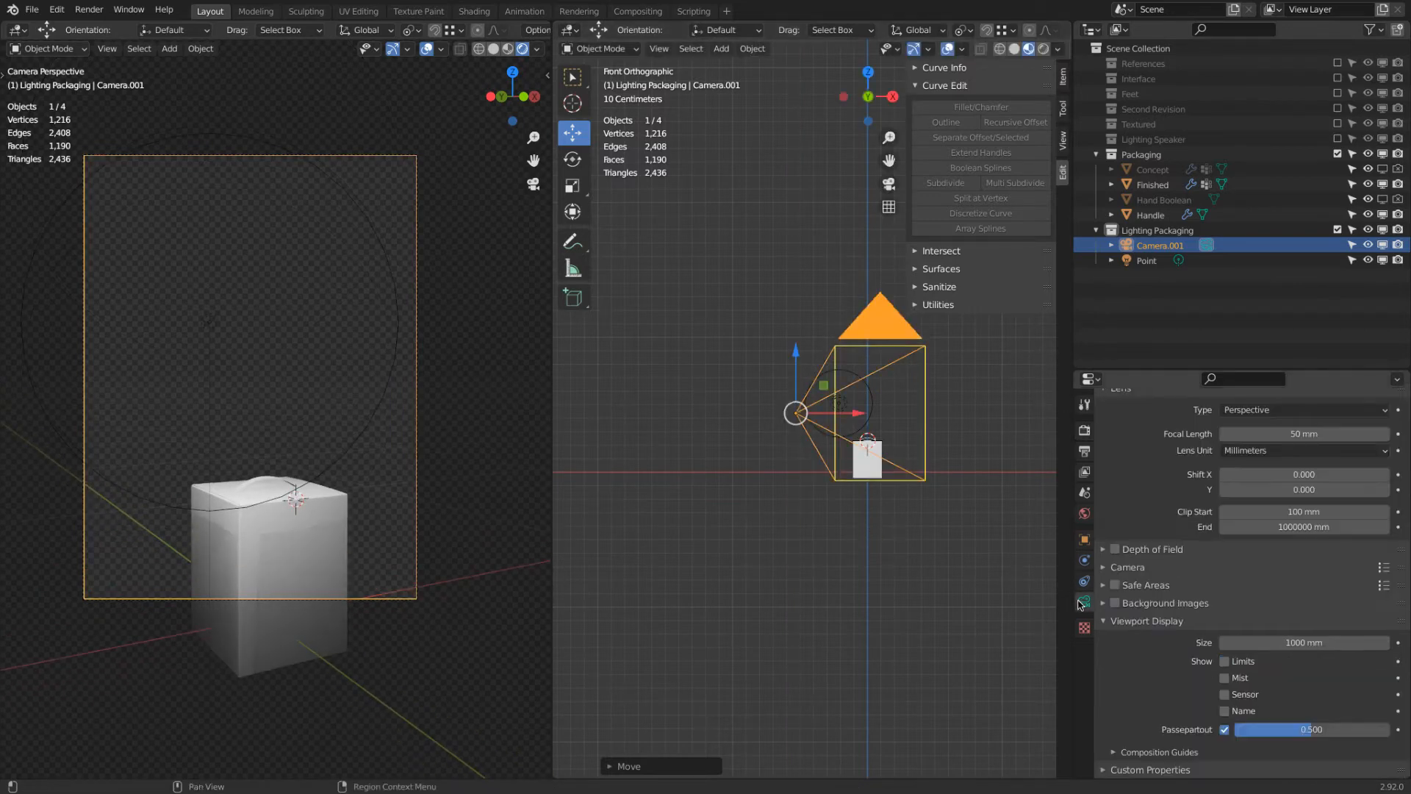
mouse_move(1294, 490)
left_mouse_down()
mouse_move(1275, 496)
mouse_move(1289, 493)
left_mouse_up()
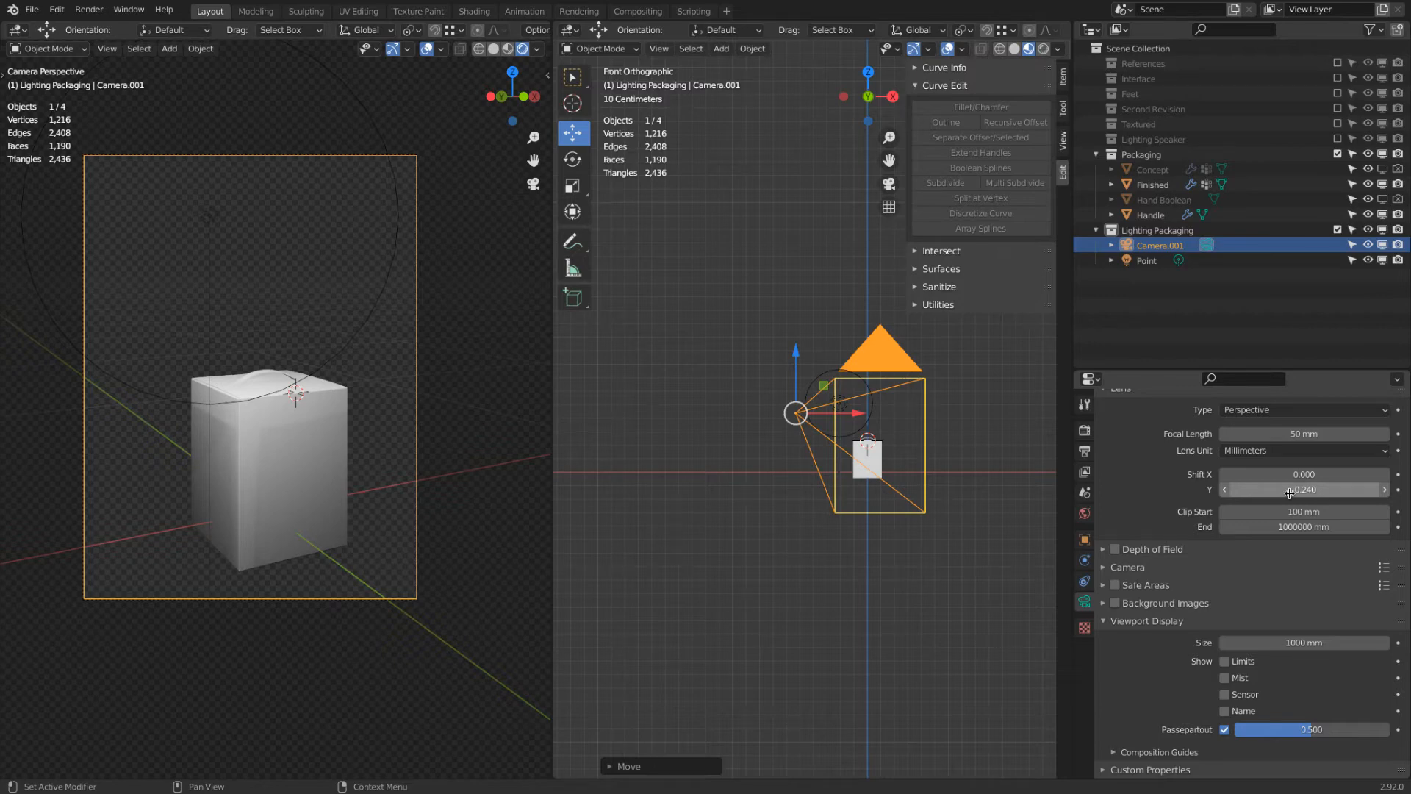
mouse_move(799, 354)
left_mouse_down()
mouse_move(864, 438)
mouse_move(800, 356)
left_mouse_up()
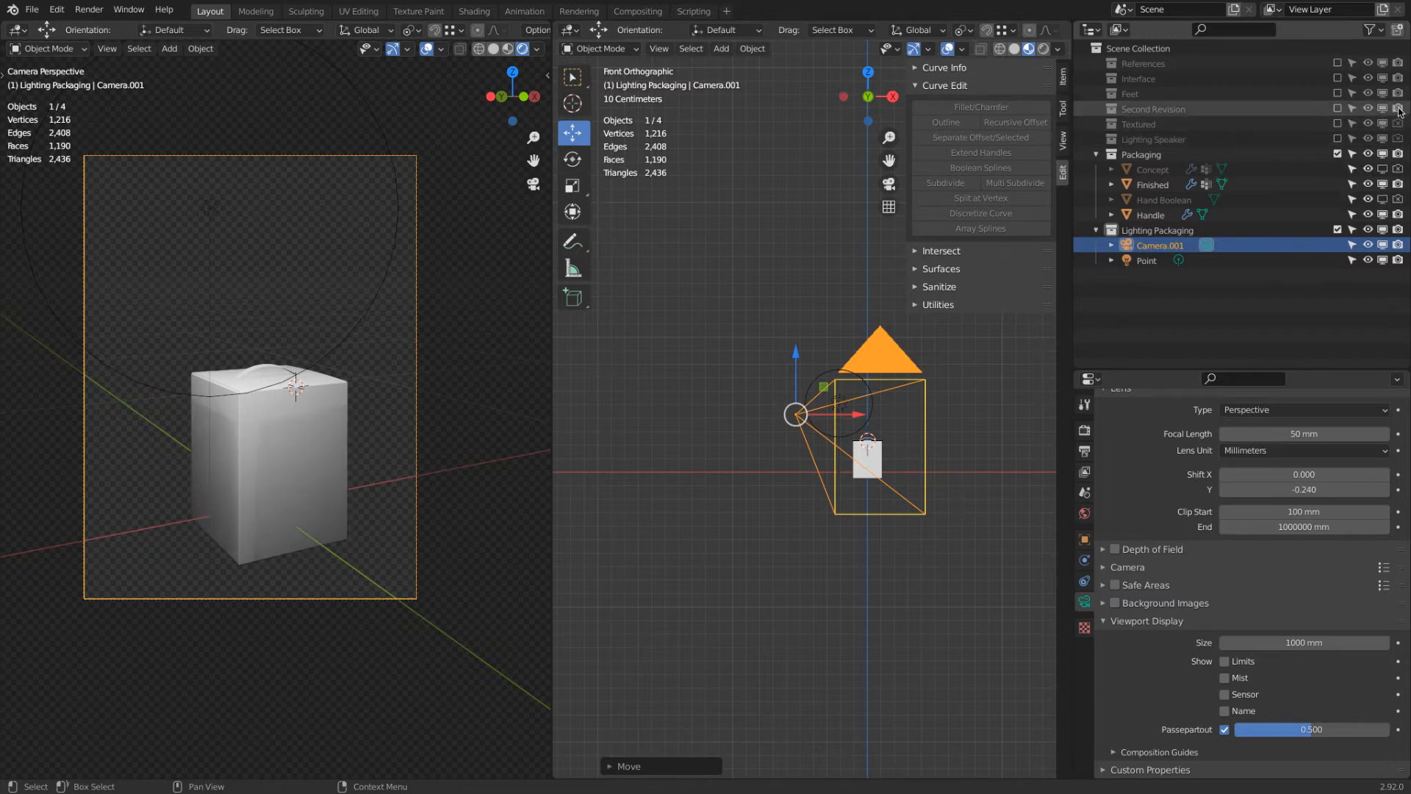
Step: Disable rendering for the Second Revision, Feet, Interface and References collections
left_click_drag(1398, 108, 1397, 64)
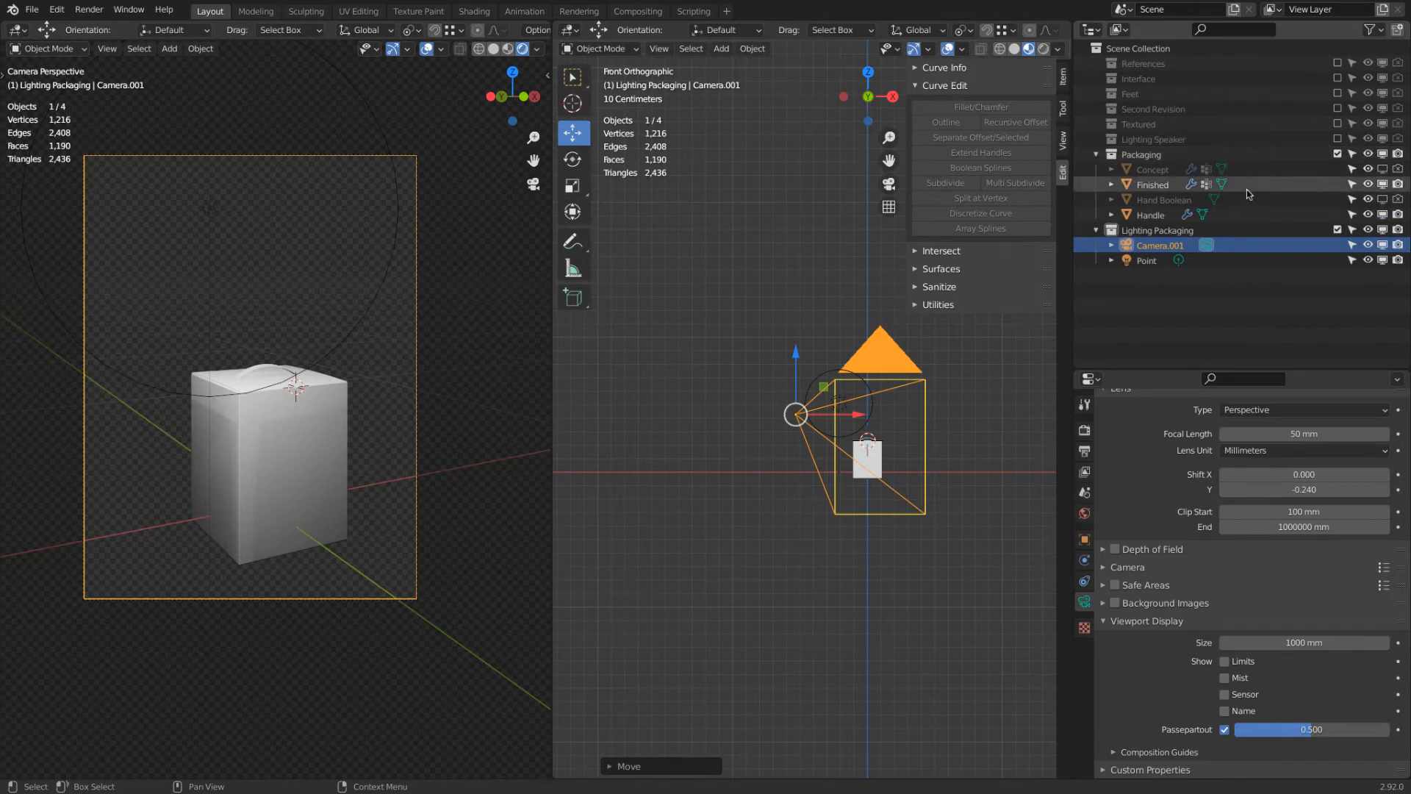
Step: Select the Finished box object, consult the Packaging_Photo reference in Finder, and return to Blender
middle_click_drag(771, 504, 885, 439)
scroll(867, 397, "up", 6)
left_click(822, 320)
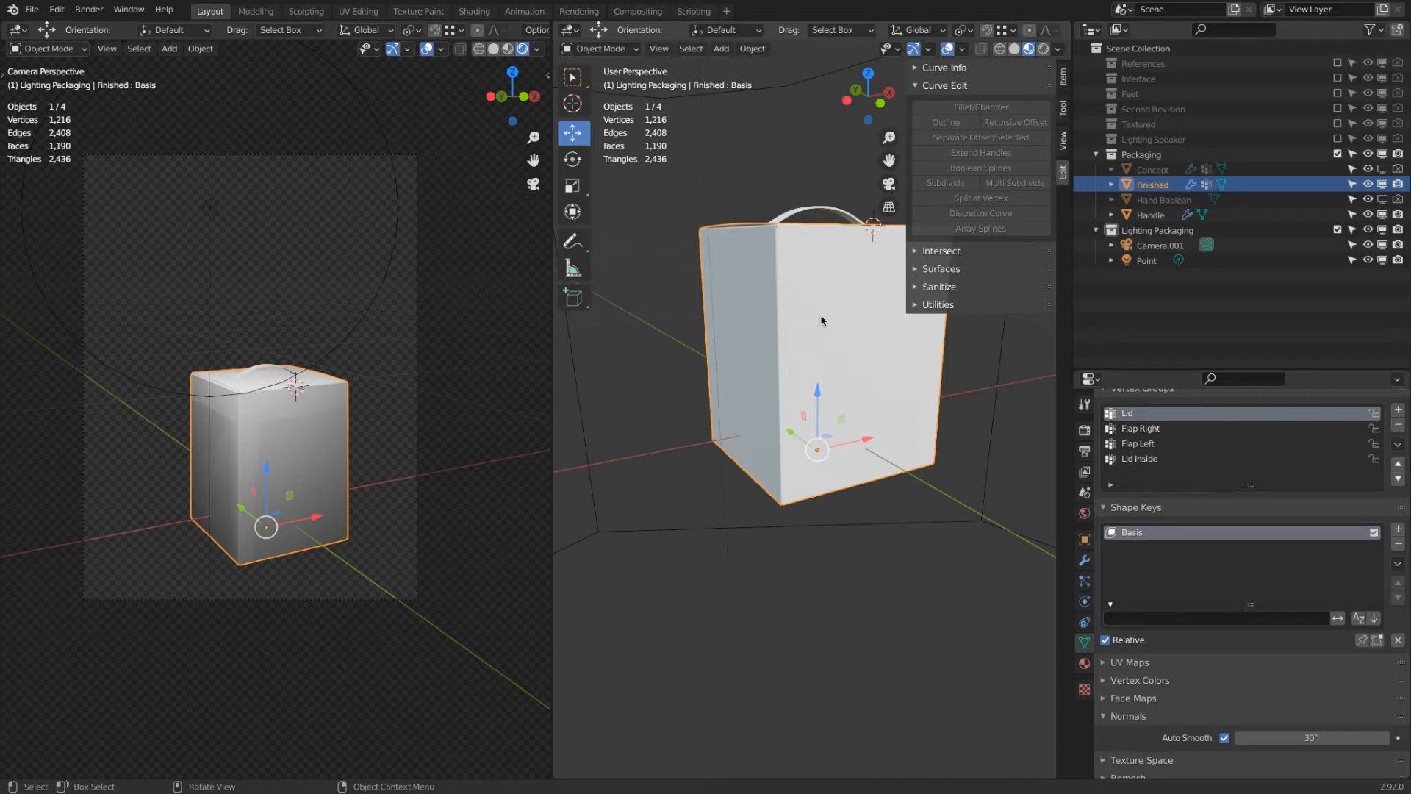
key("super+Tab")
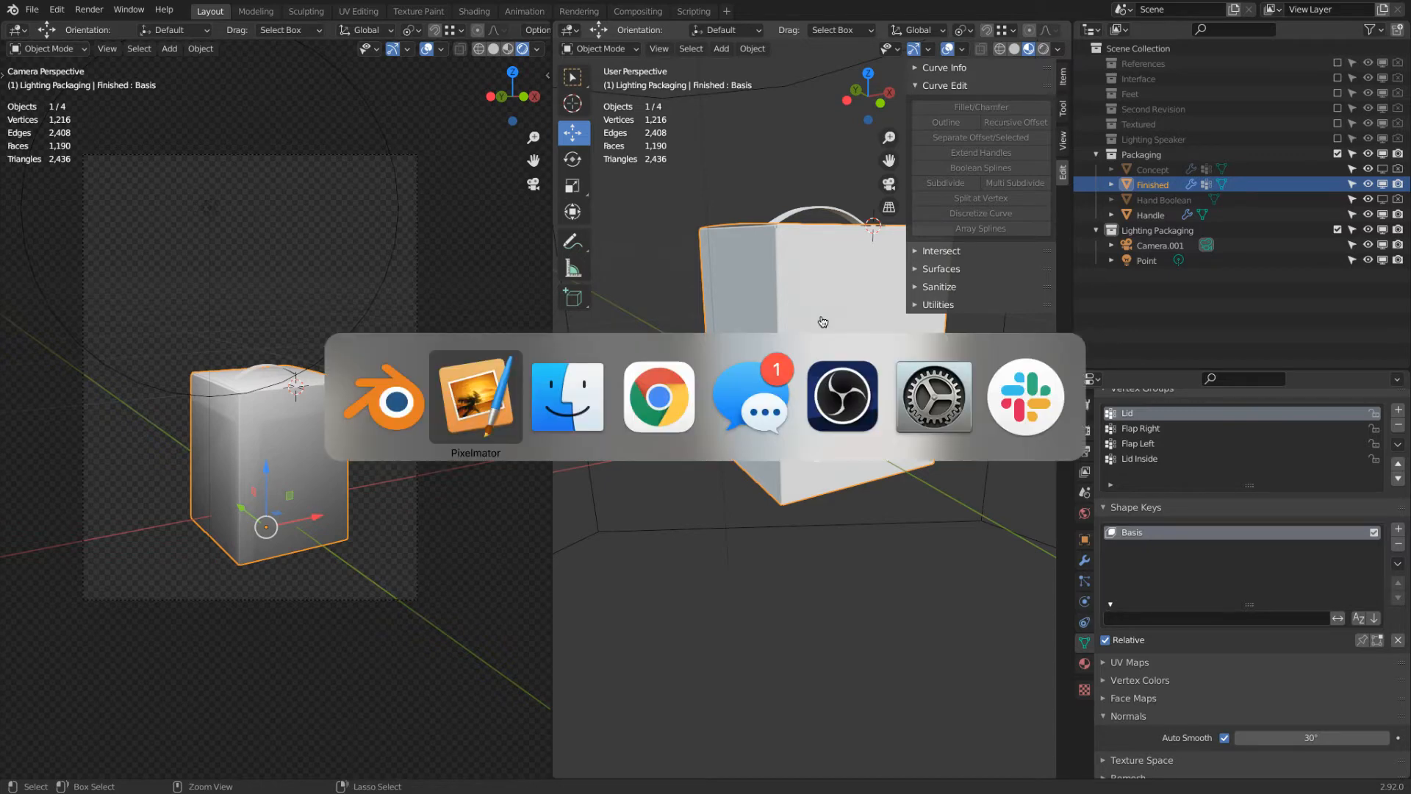
key("super+Tab")
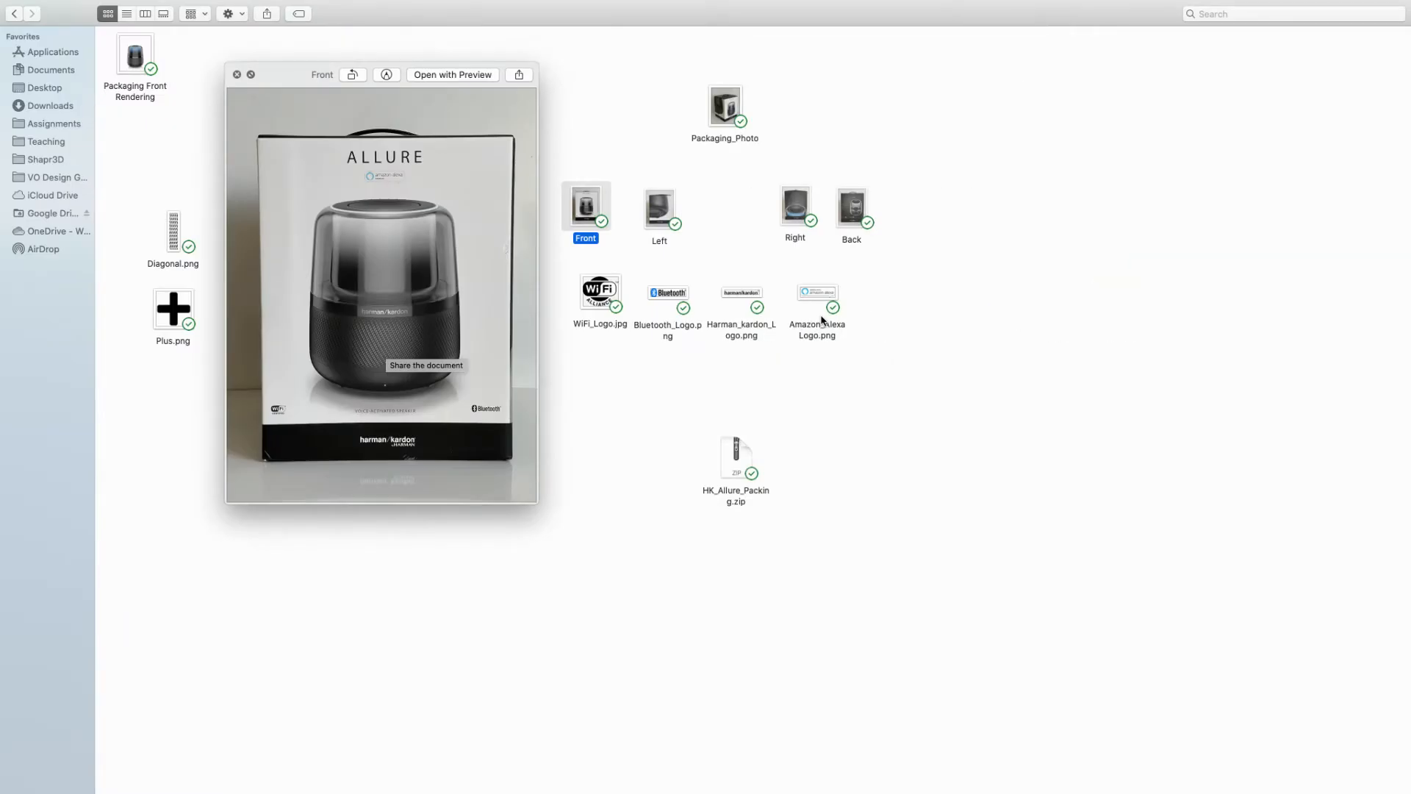
left_click(731, 106)
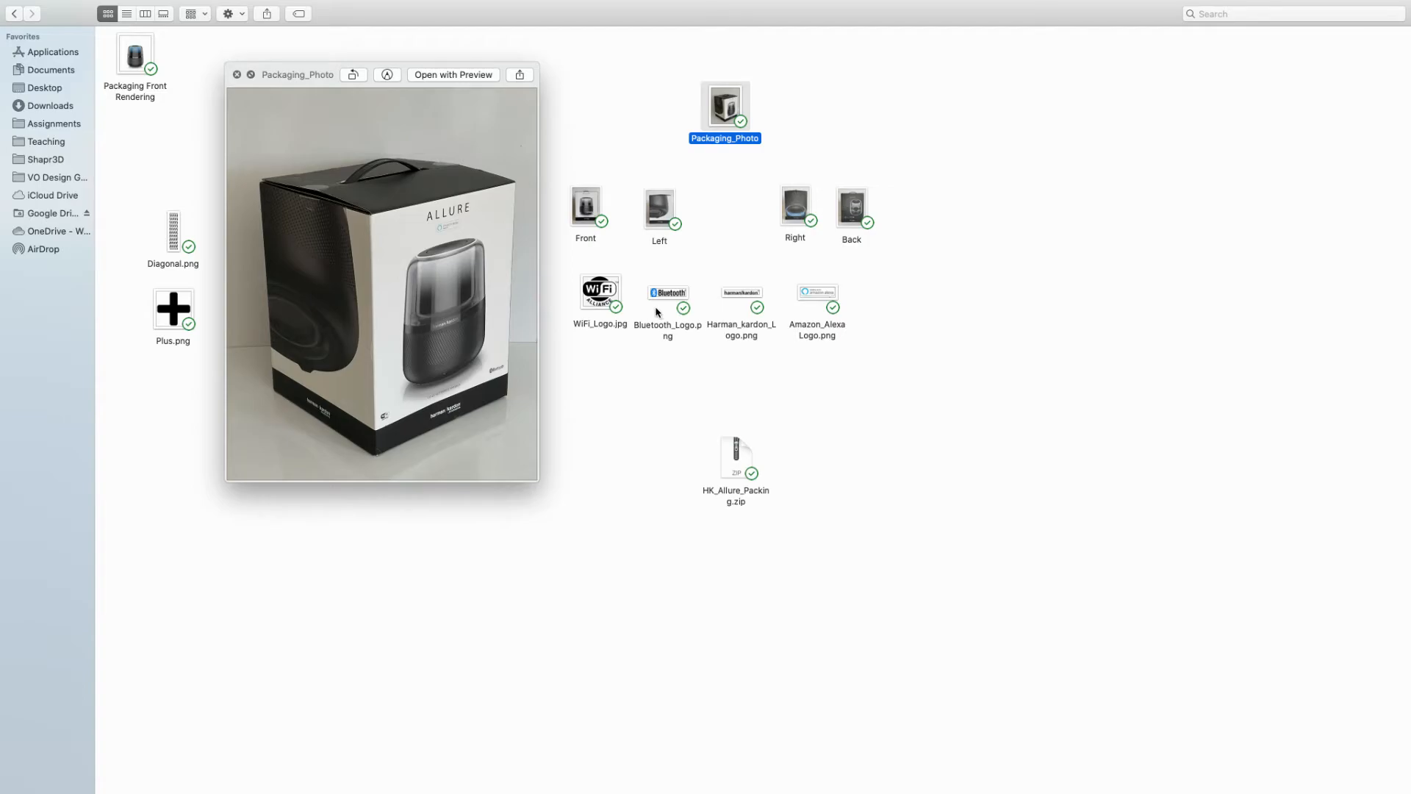
key("super+Tab")
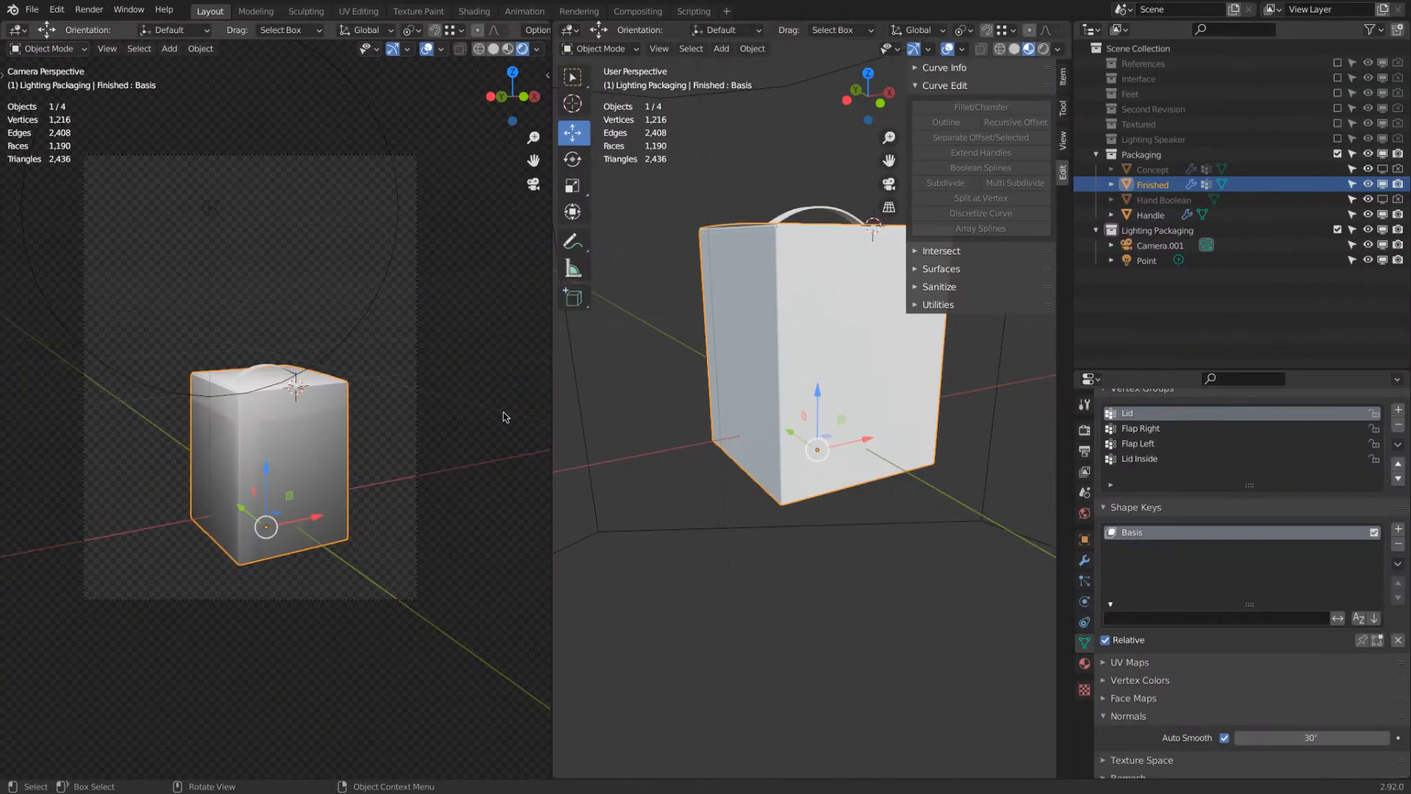
Step: Add a new material to the box and name it Packaging
left_click(1084, 663)
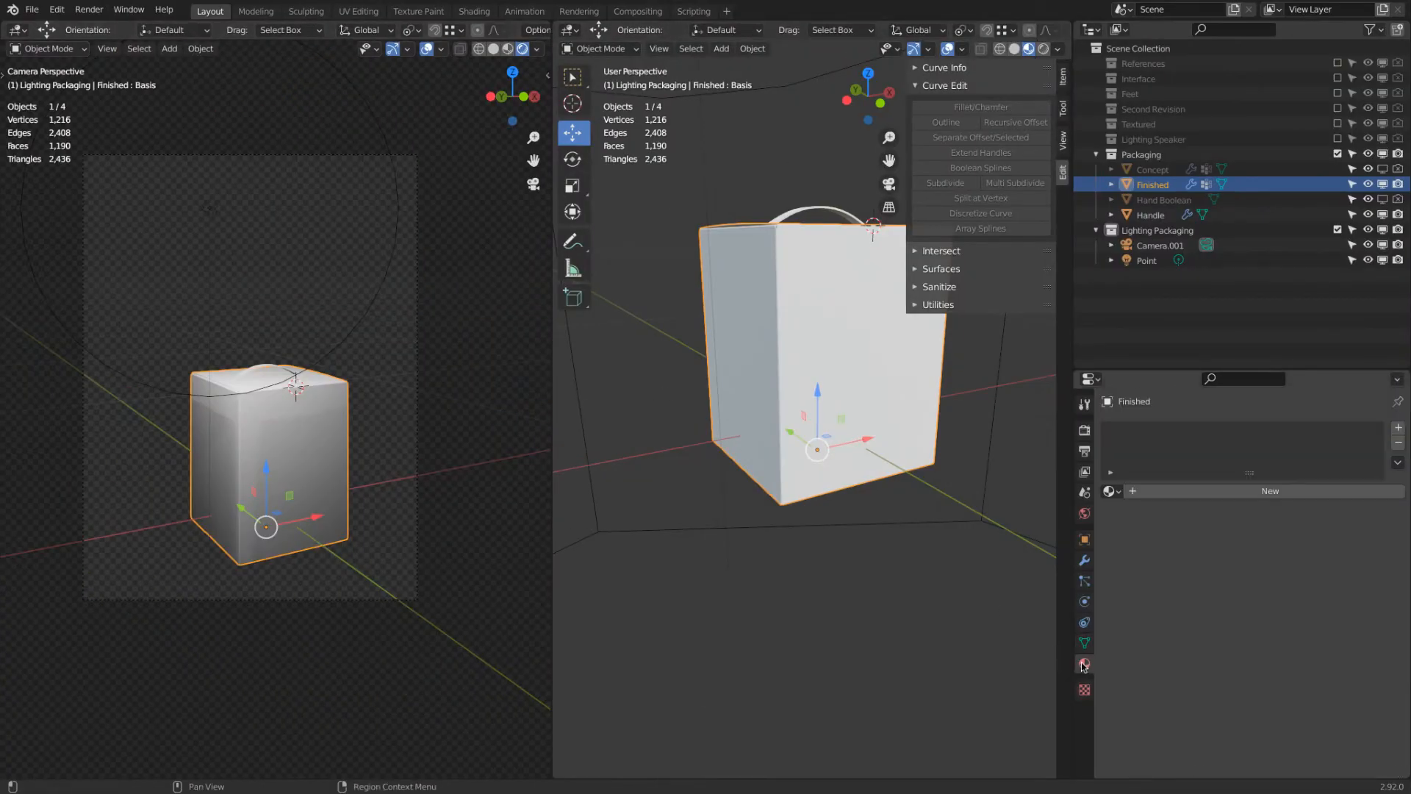
left_click(1198, 490)
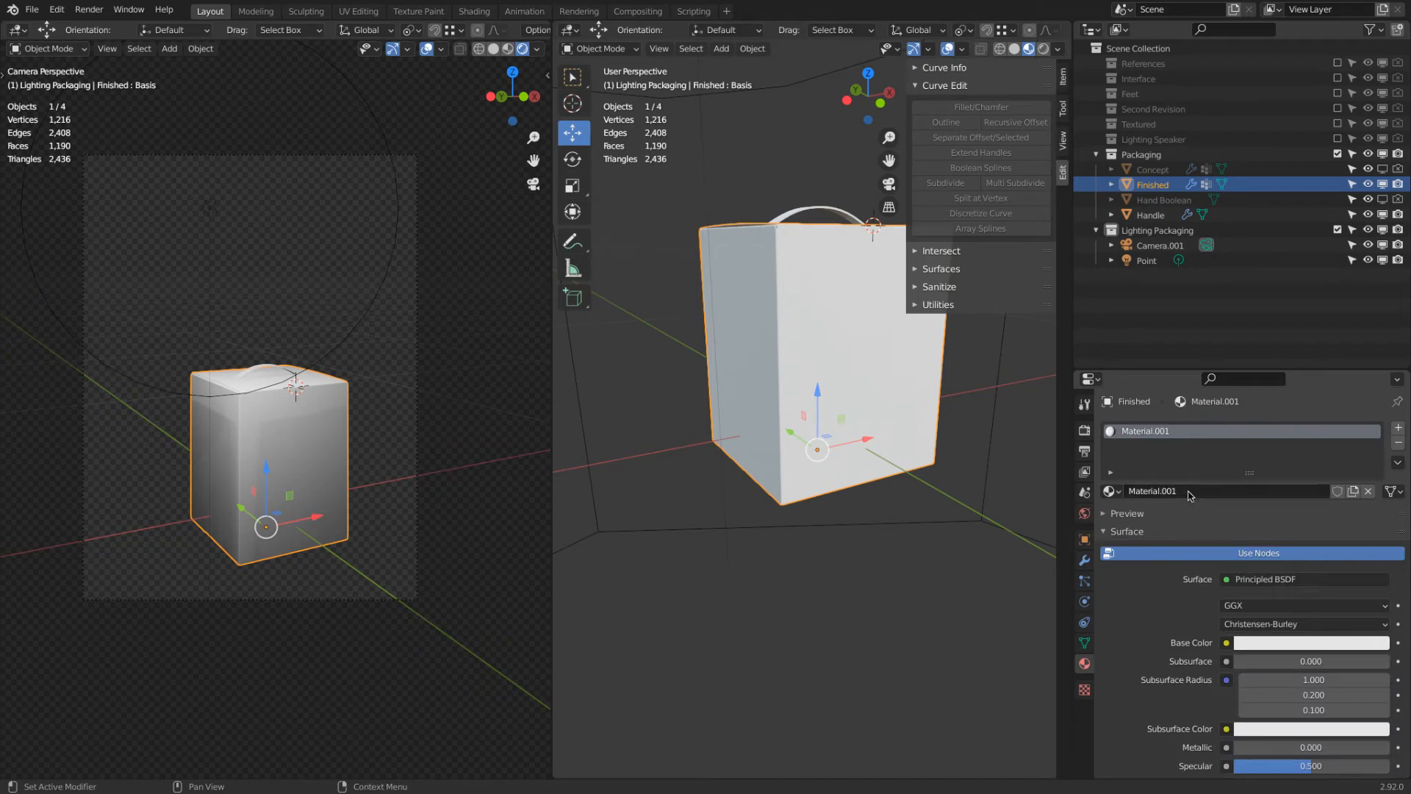
double_click(1189, 488)
type("Pac")
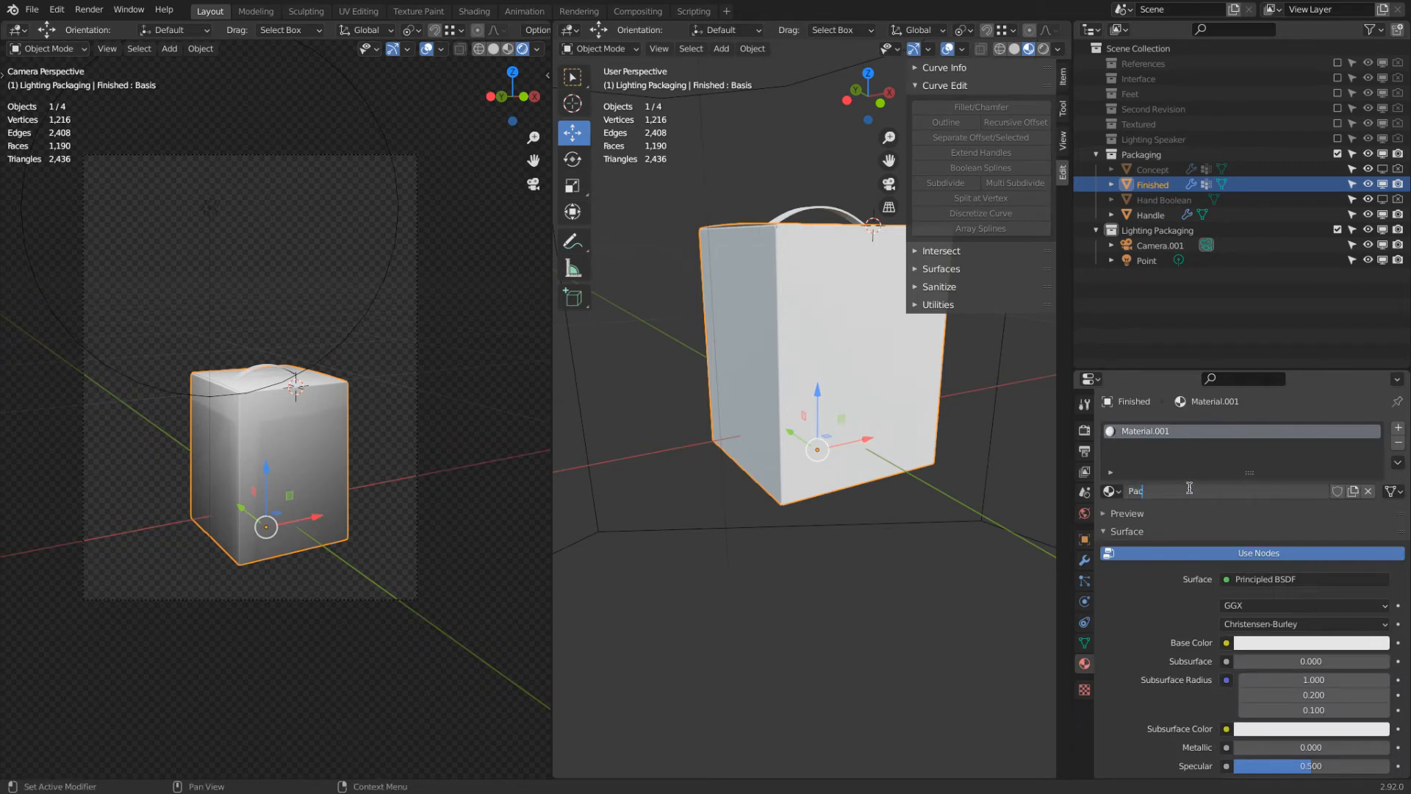
type("kaging")
key("Return")
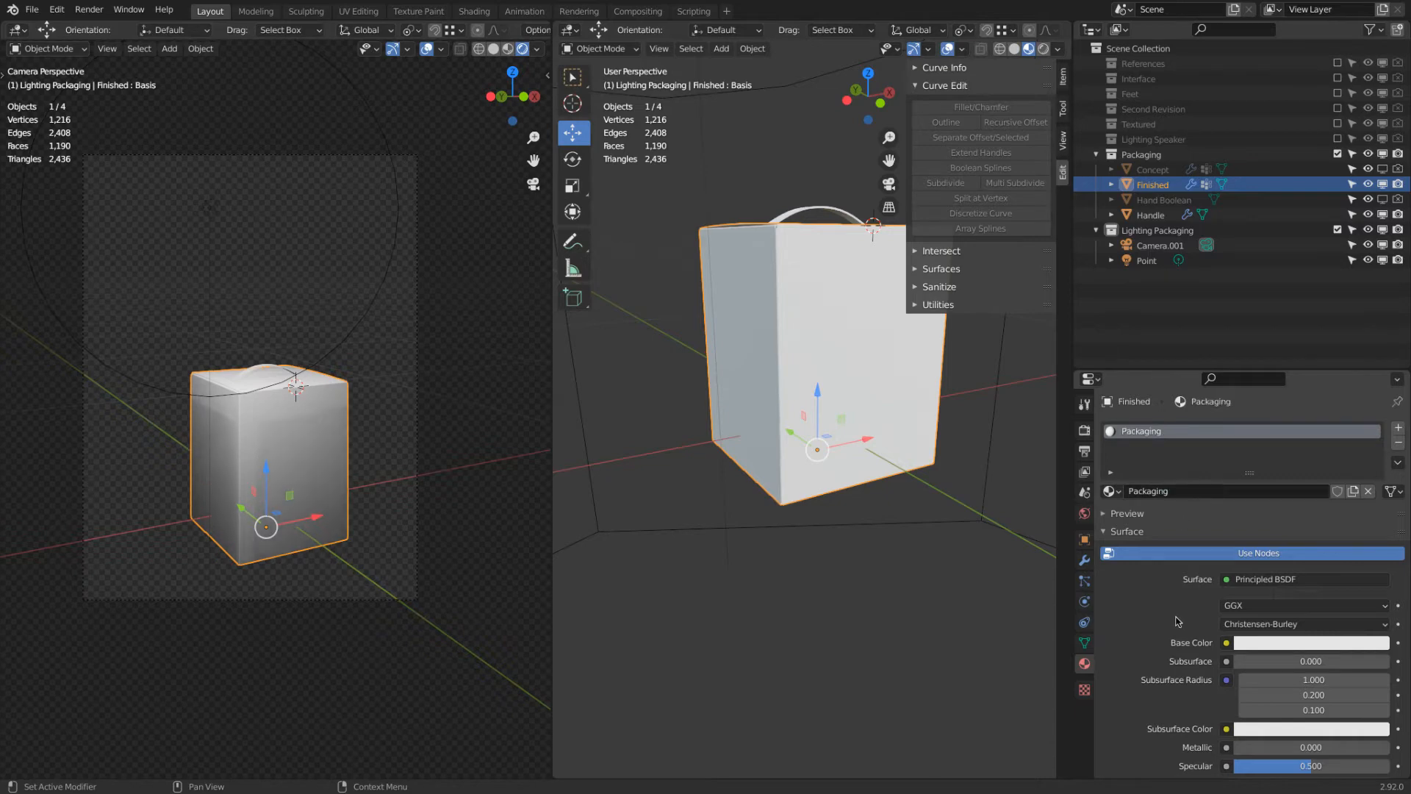
Step: Darken the Packaging material's base color to near black and set its specular to 0.200
left_click(1312, 642)
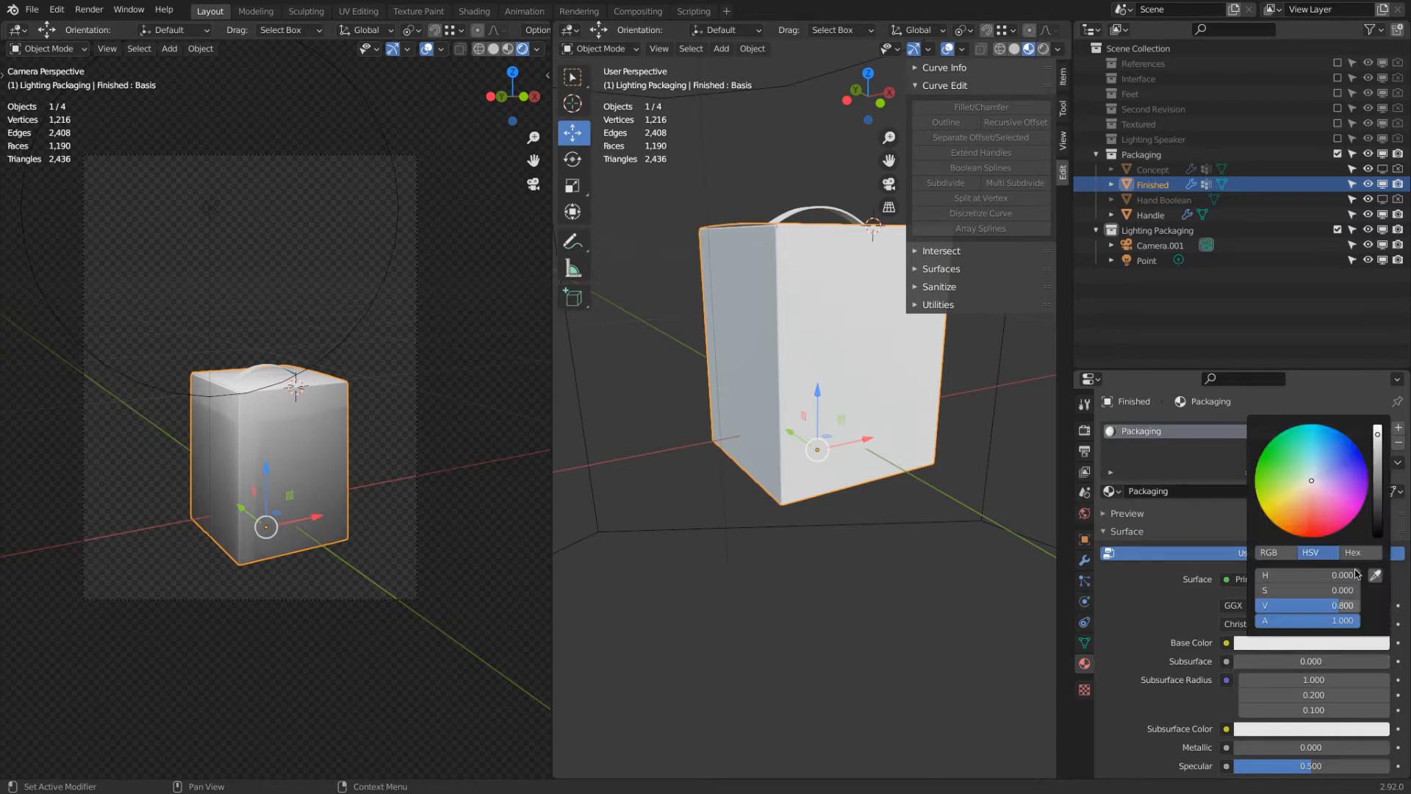
left_click(1379, 488)
mouse_move(1380, 491)
left_mouse_down()
mouse_move(1378, 558)
mouse_move(1380, 518)
left_mouse_up()
scroll(1116, 626, "down", 5)
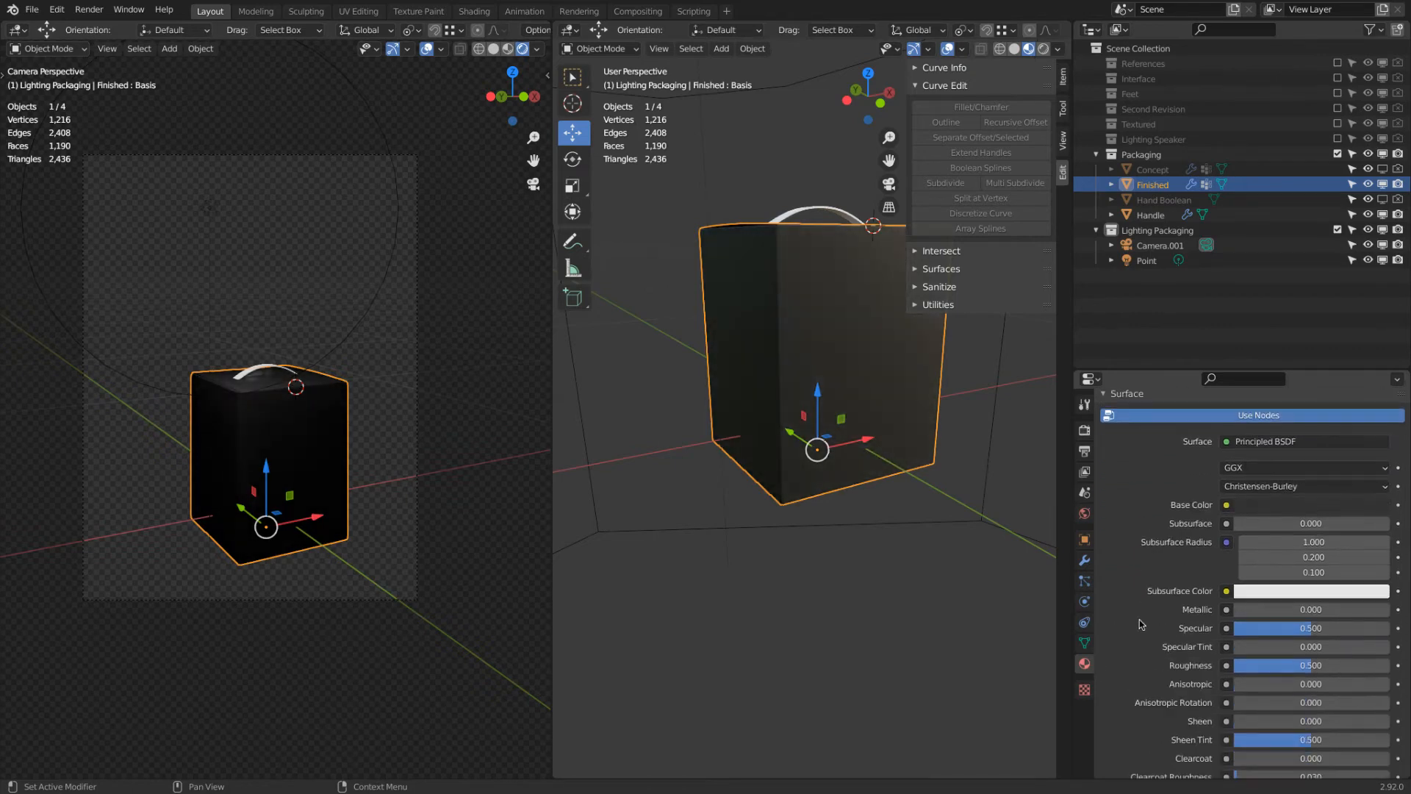
mouse_move(1282, 628)
left_mouse_down()
mouse_move(1246, 627)
mouse_move(1281, 627)
left_mouse_up()
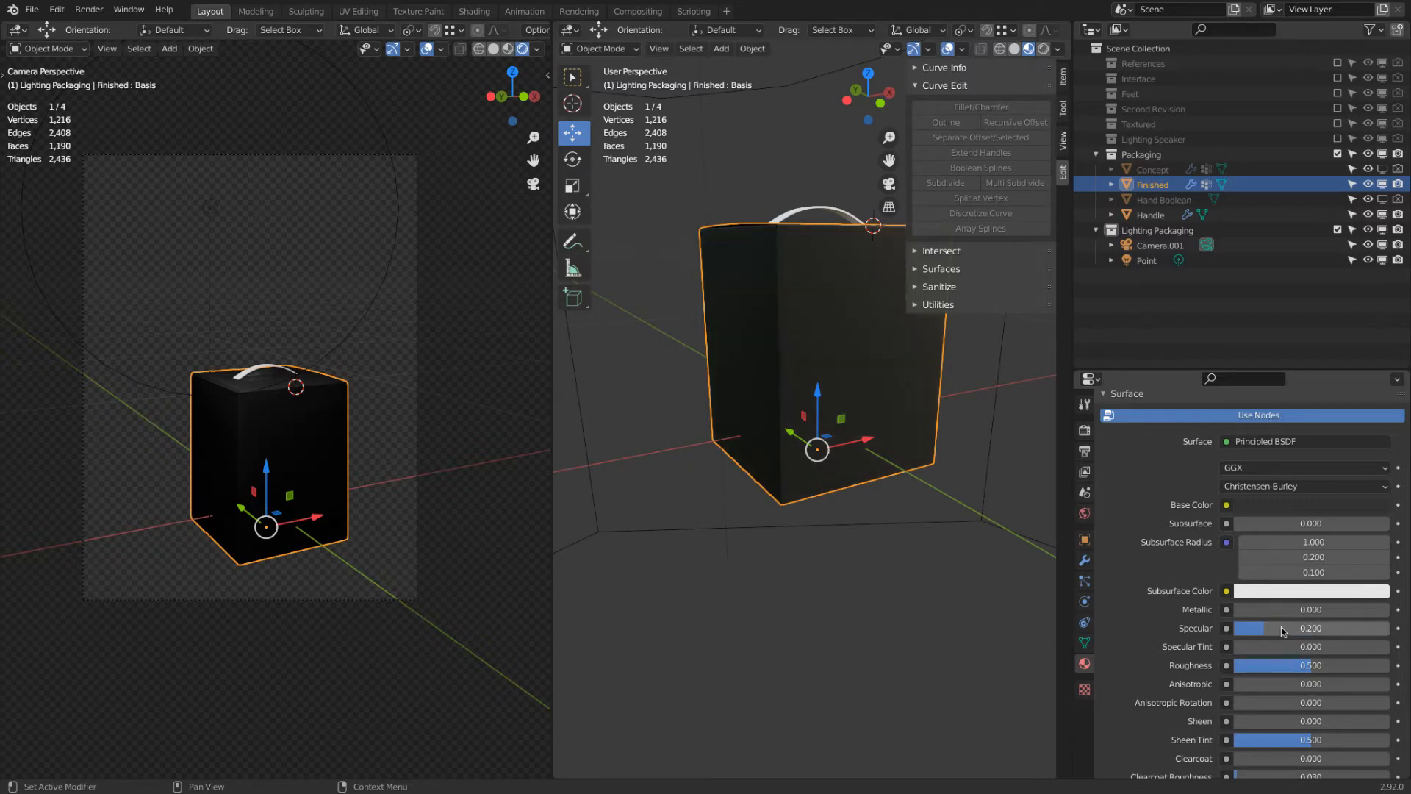
Step: Select the handle on the lid and give it a new material named Handle
scroll(287, 322, "up", 5)
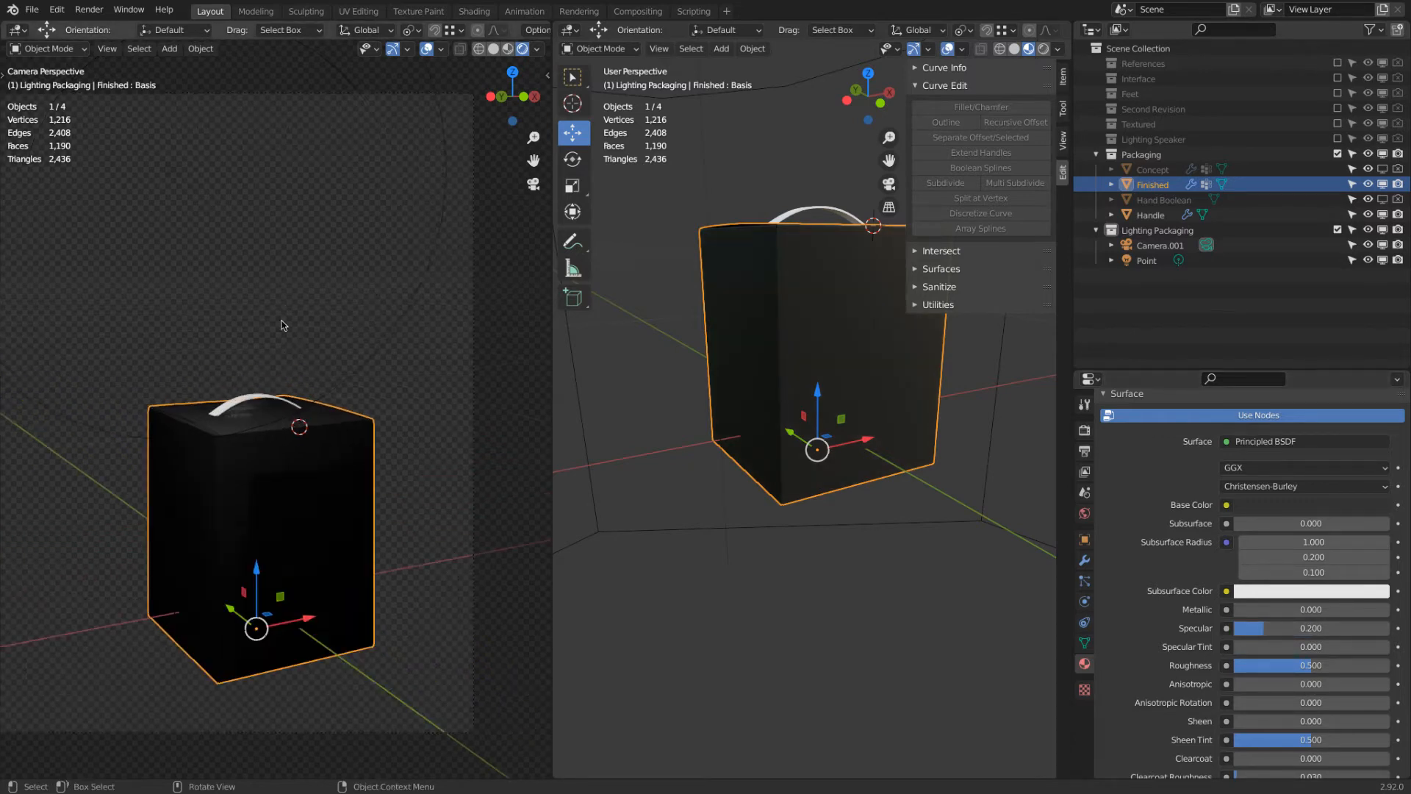
left_click(233, 449)
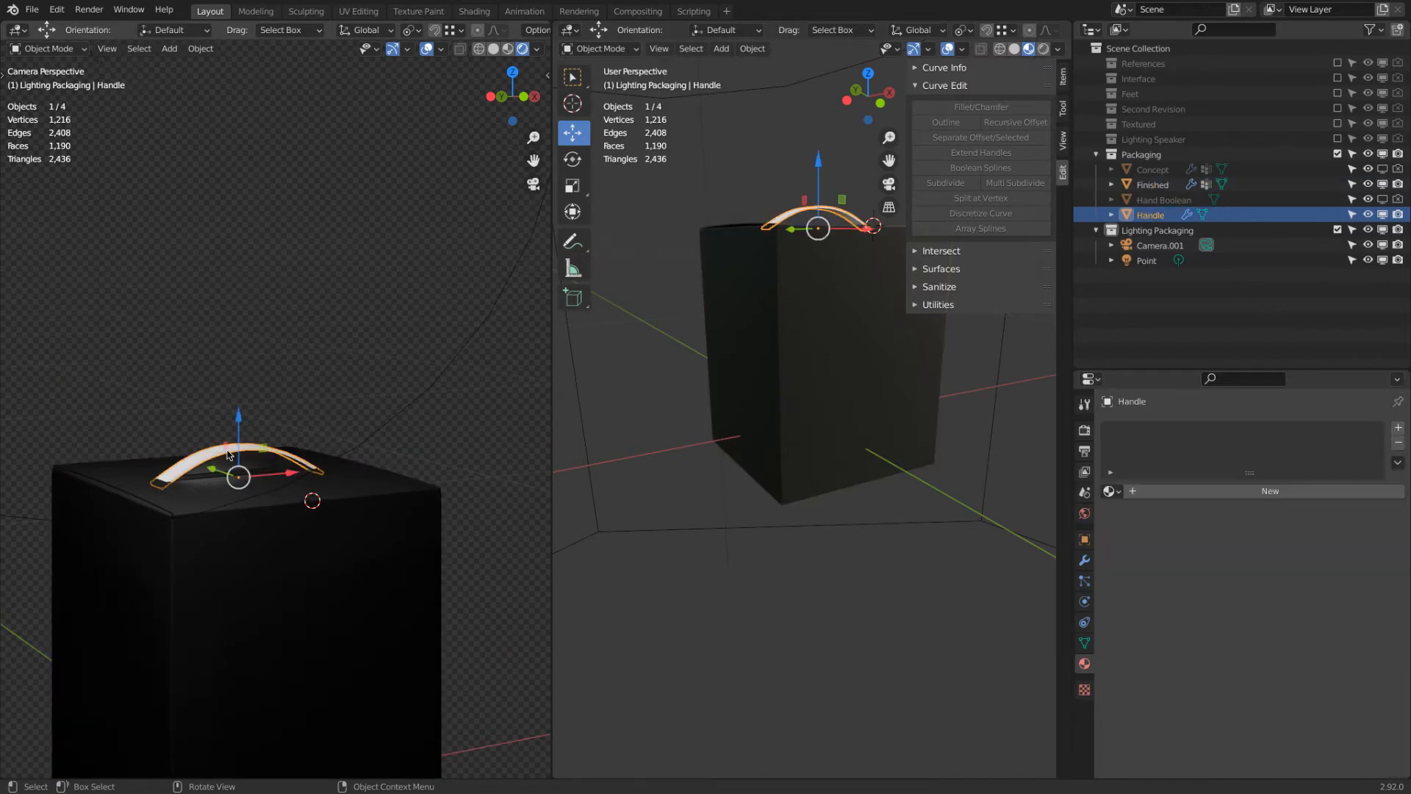
left_click(1175, 491)
double_click(1180, 491)
type("Handle")
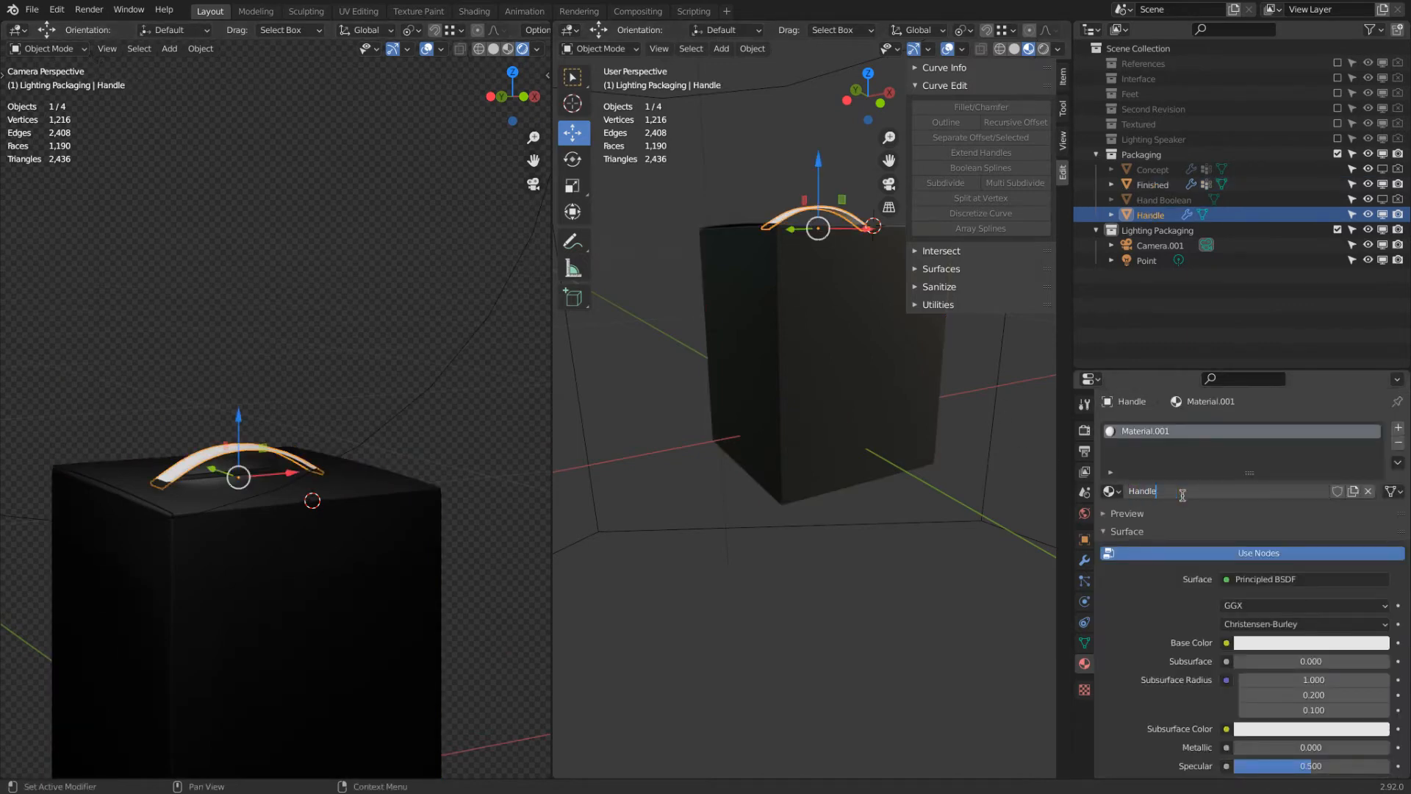
key("Return")
Step: Give the Handle material a near-black base color, specular 1.000 and roughness 0.2, and deselect everything
left_click(1261, 644)
scroll(1275, 553, "down", 16)
scroll(1164, 638, "down", 3)
scroll(1164, 638, "down", 1)
left_click_drag(1311, 658, 1392, 659)
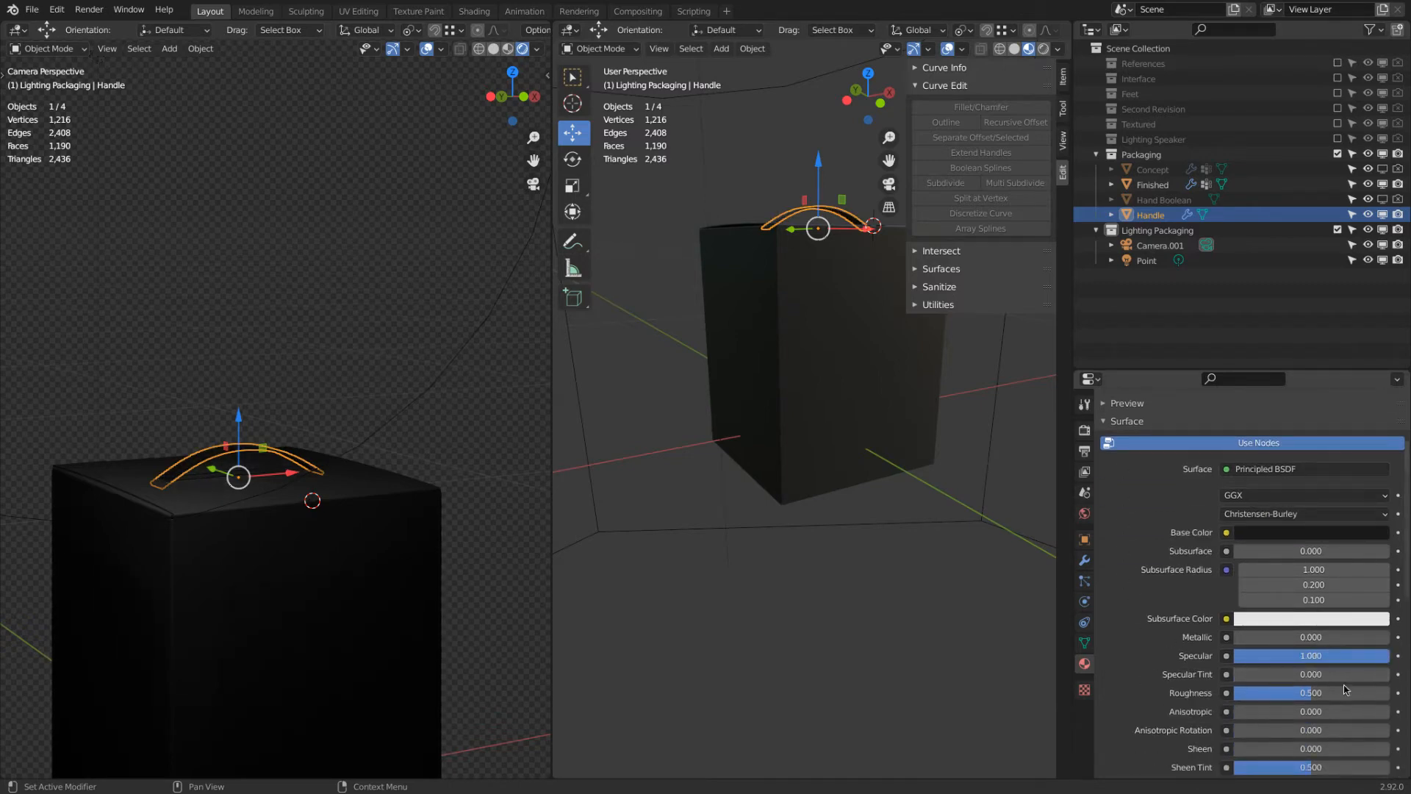
left_click(1292, 701)
type("0.2")
key("Return")
key("a")
key("a")
Step: Examine the rendered handle and lid up close and compare them with the Packaging_Photo reference in Finder, returning to Blender
scroll(169, 466, "up", 8)
scroll(169, 466, "down", 8)
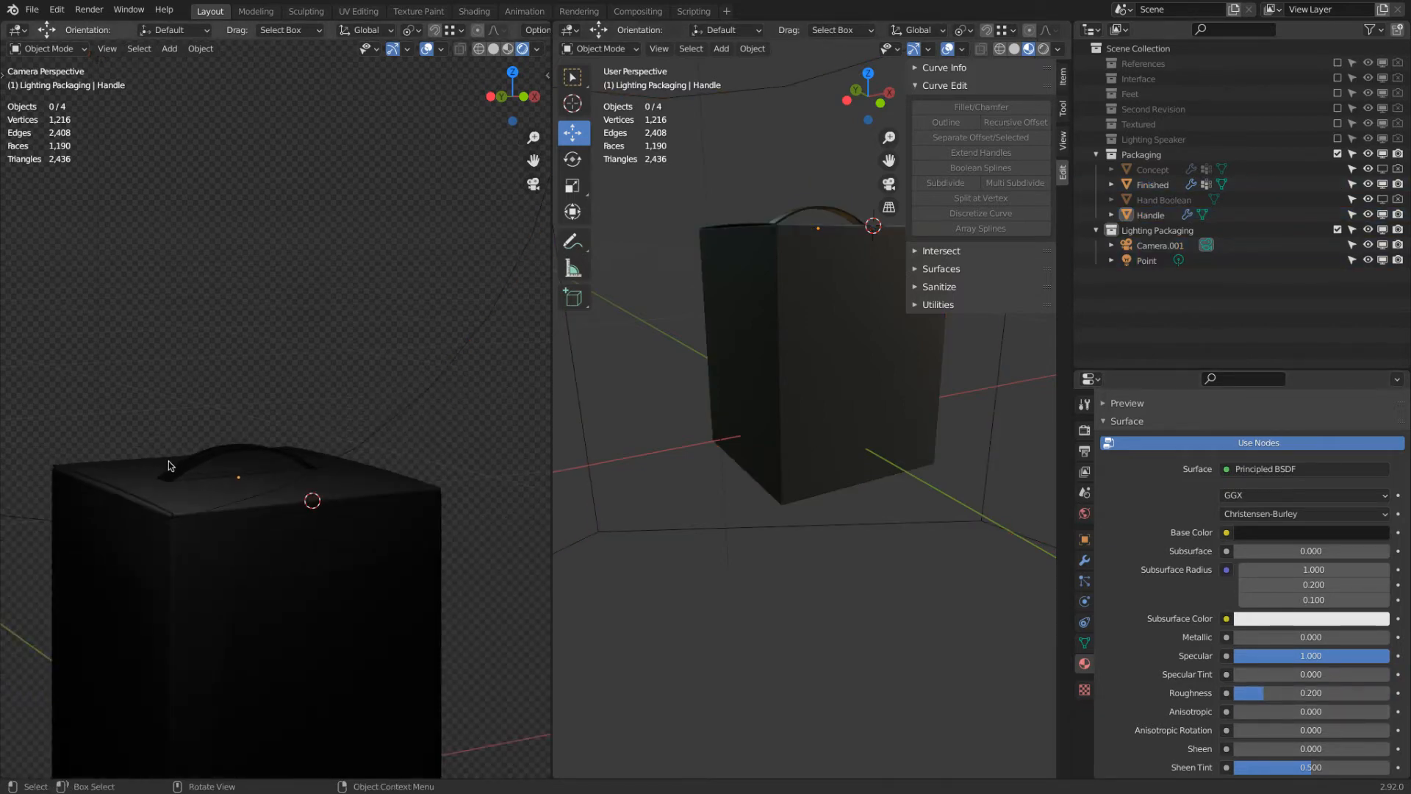
scroll(169, 466, "up", 8)
scroll(222, 465, "down", 9)
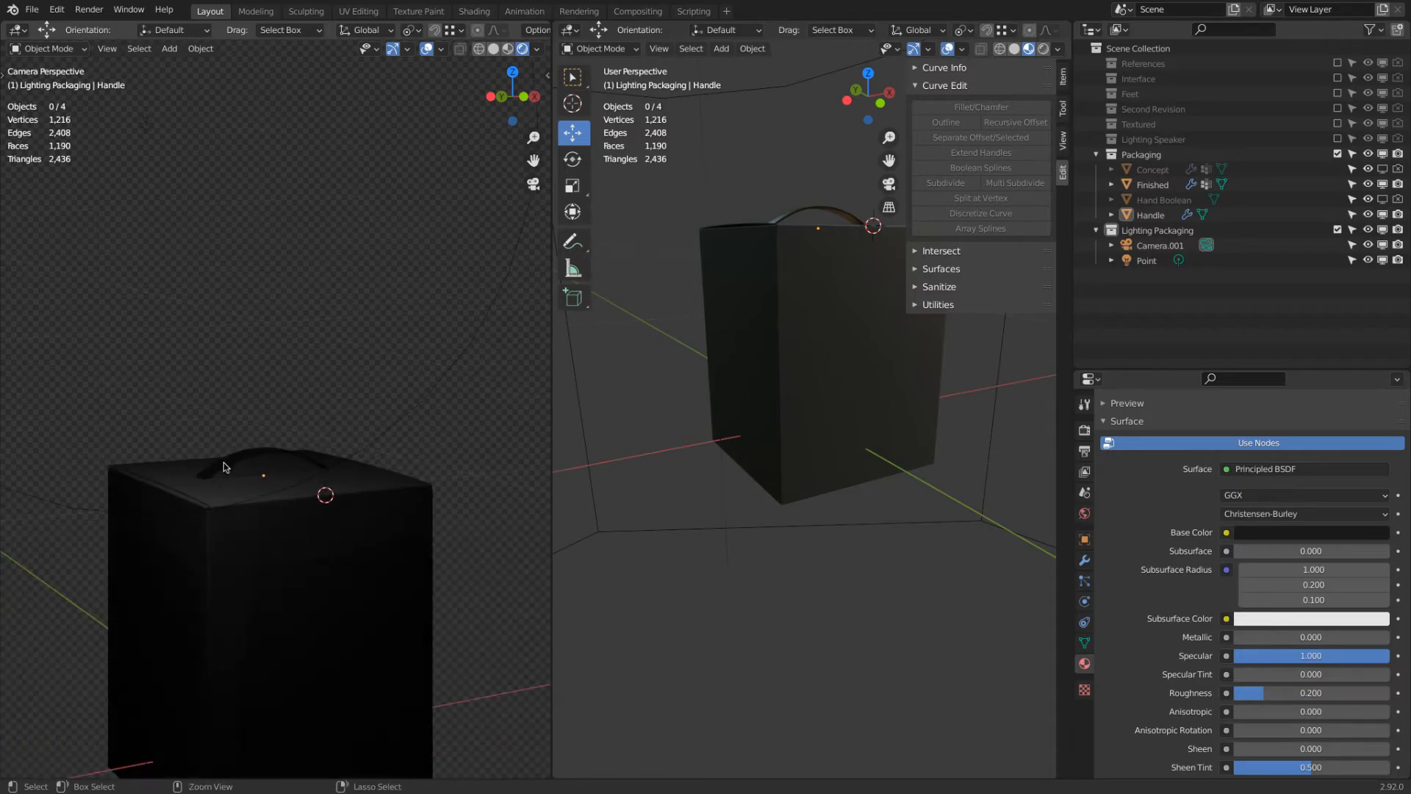
key("super+Tab")
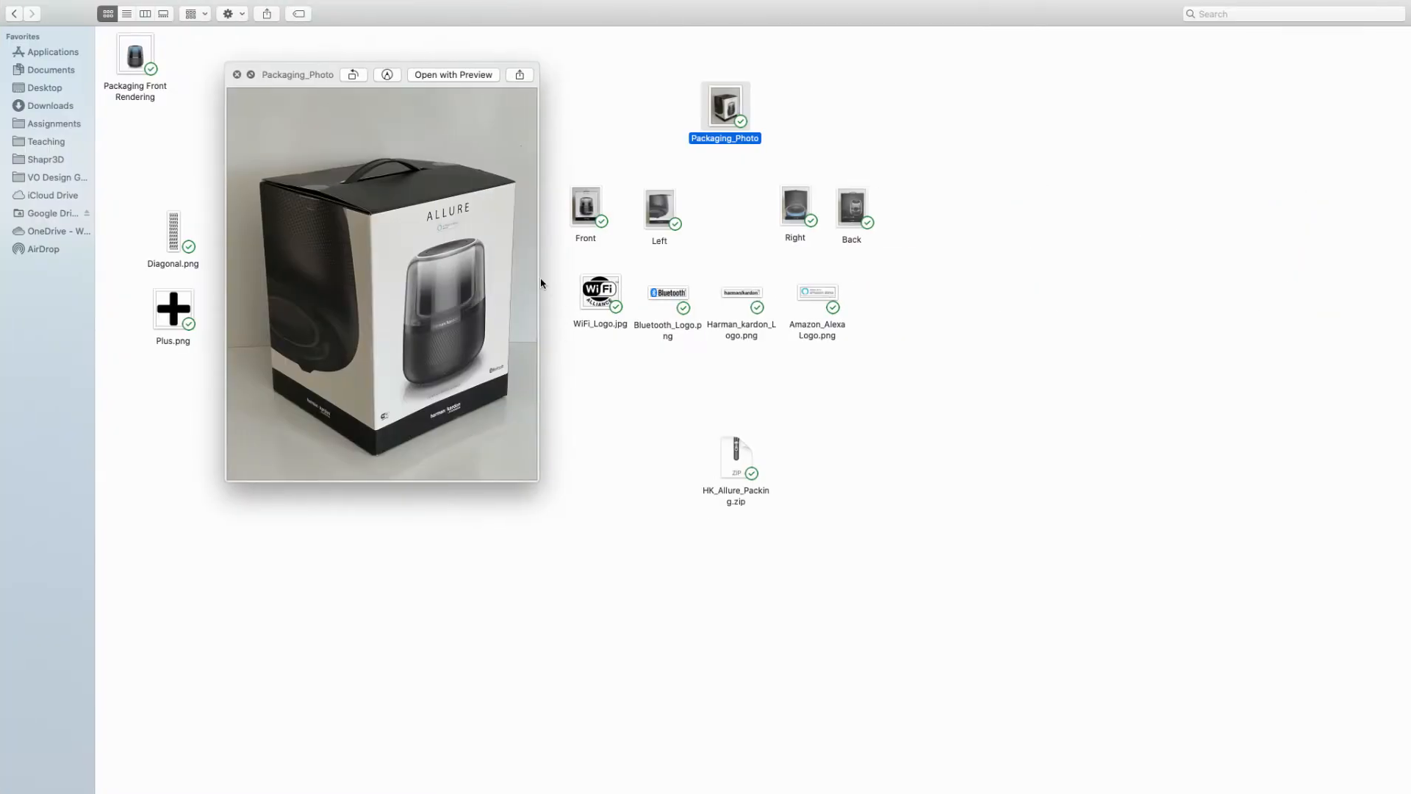
left_click(719, 214)
key("space")
left_click(728, 109)
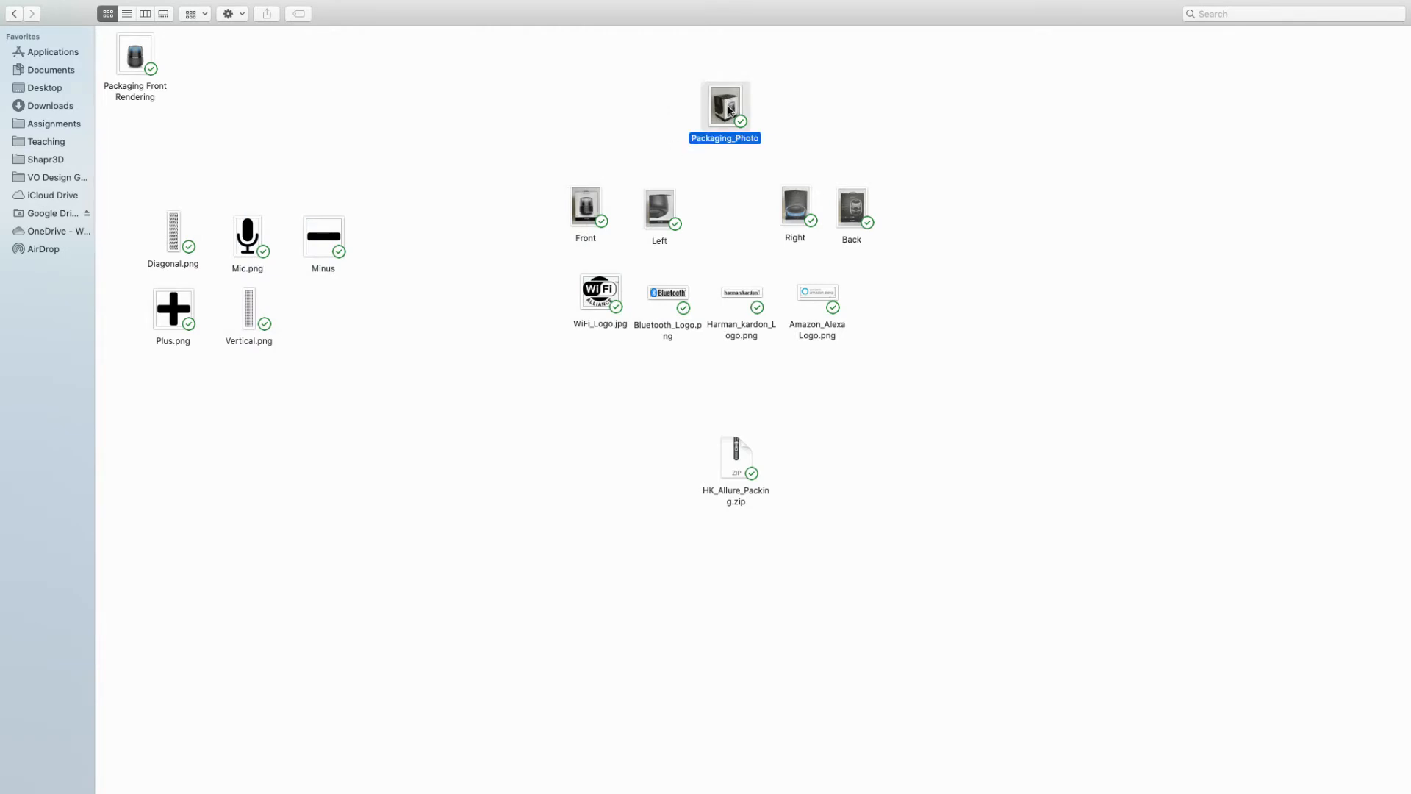
key("space")
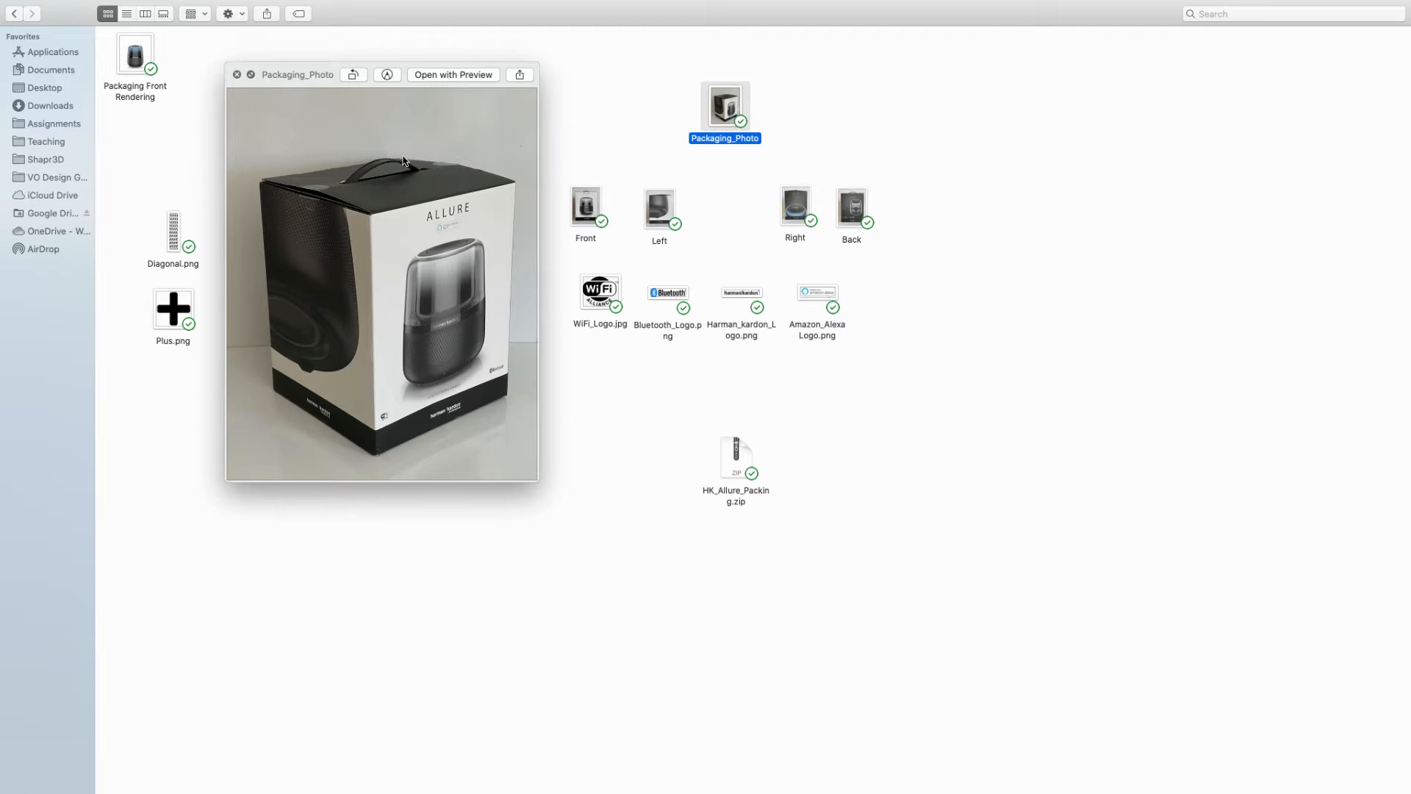
key("space")
key("super+Tab")
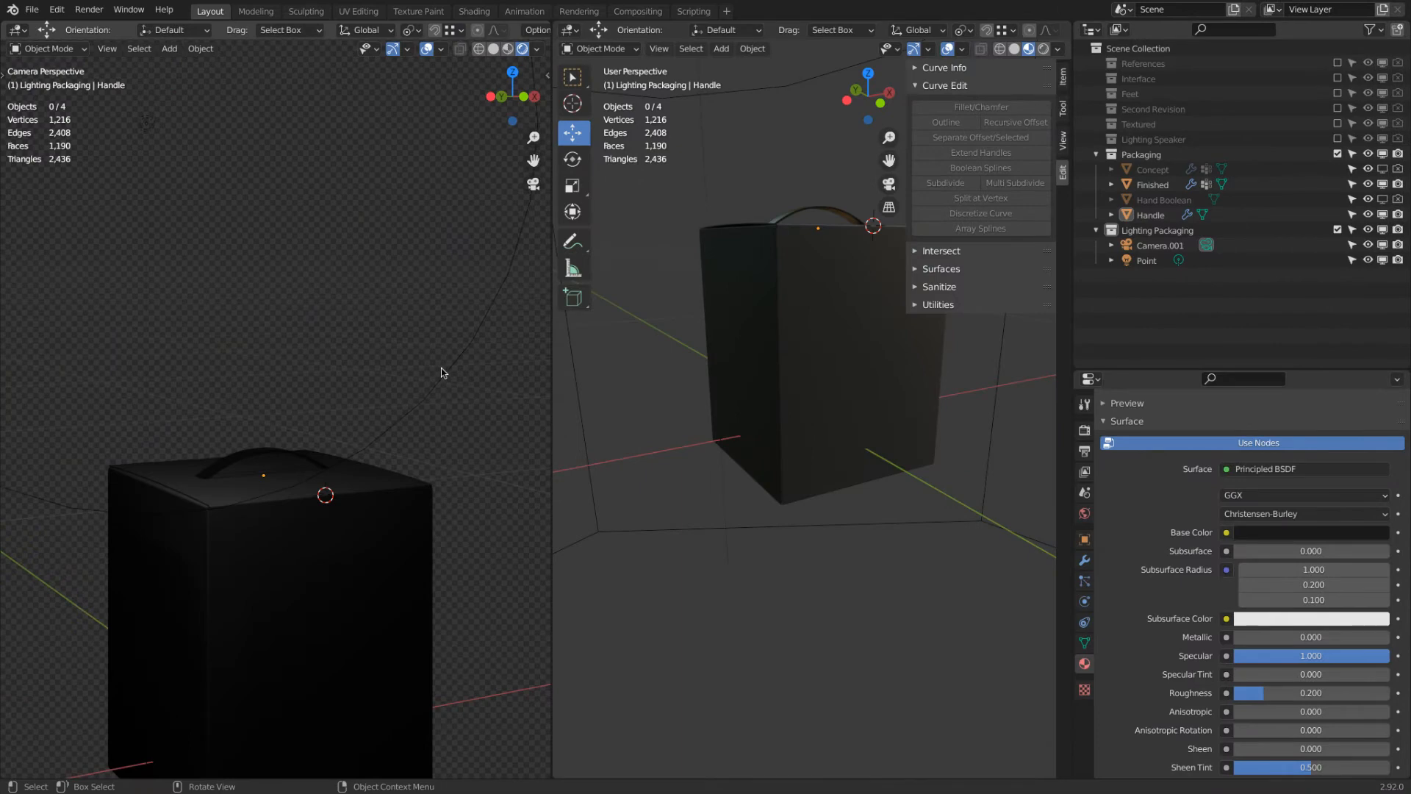
key("Home")
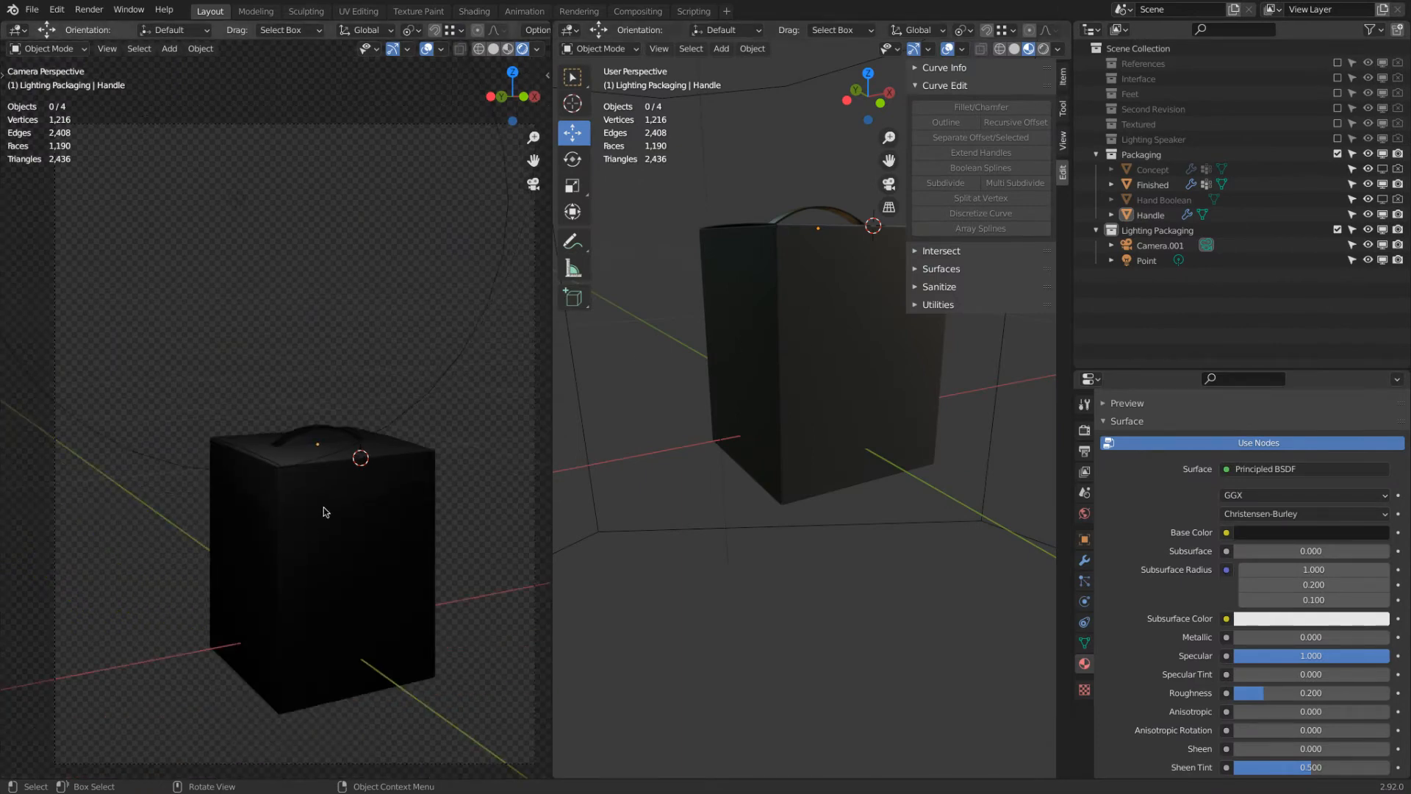
Step: Enter Edit Mode on the box and turn off viewport display of its Bevel and Solidify modifiers
mouse_move(810, 293)
middle_mouse_down()
mouse_move(759, 293)
mouse_move(784, 302)
middle_mouse_up()
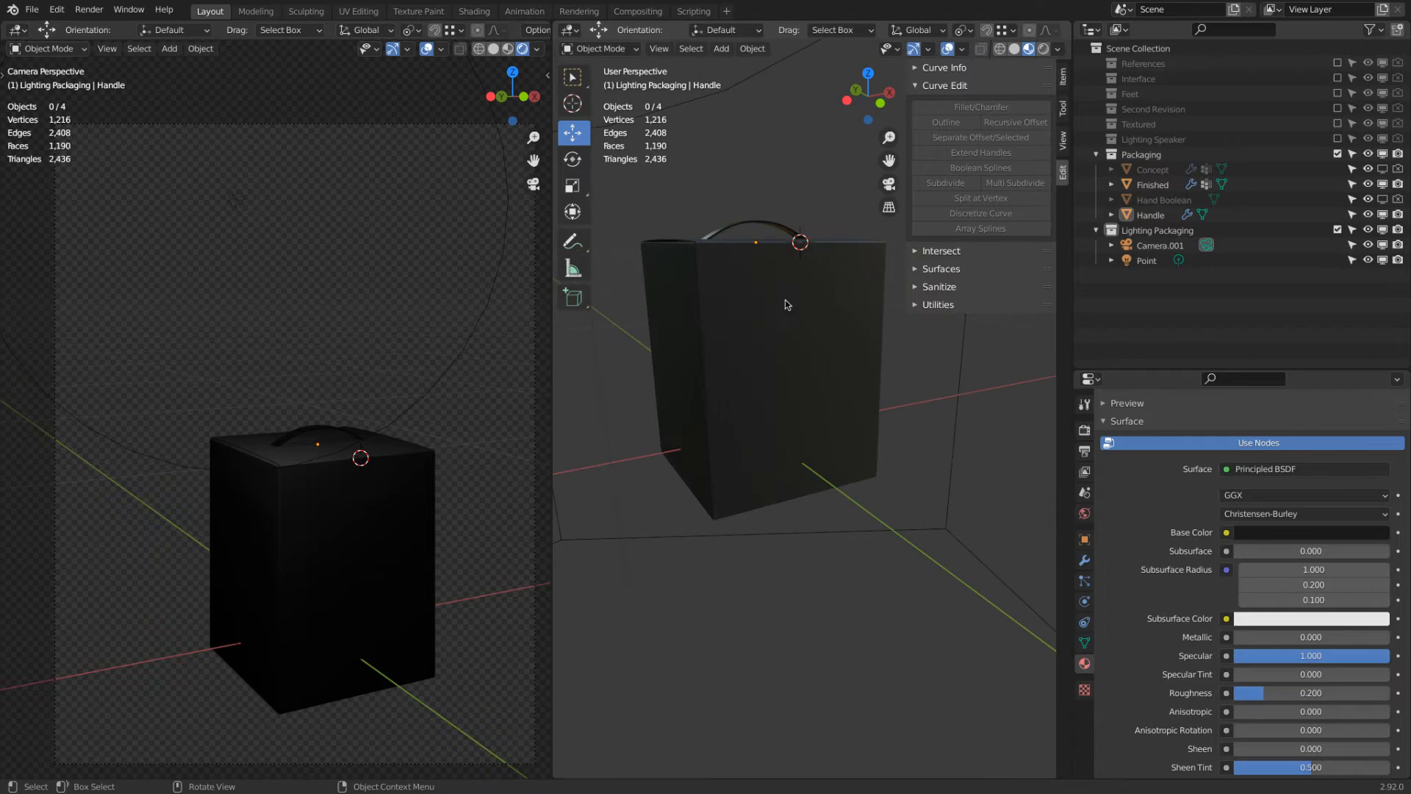
left_click(765, 302)
middle_click_drag(765, 301, 729, 302)
key("Tab")
scroll(730, 302, "up", 8)
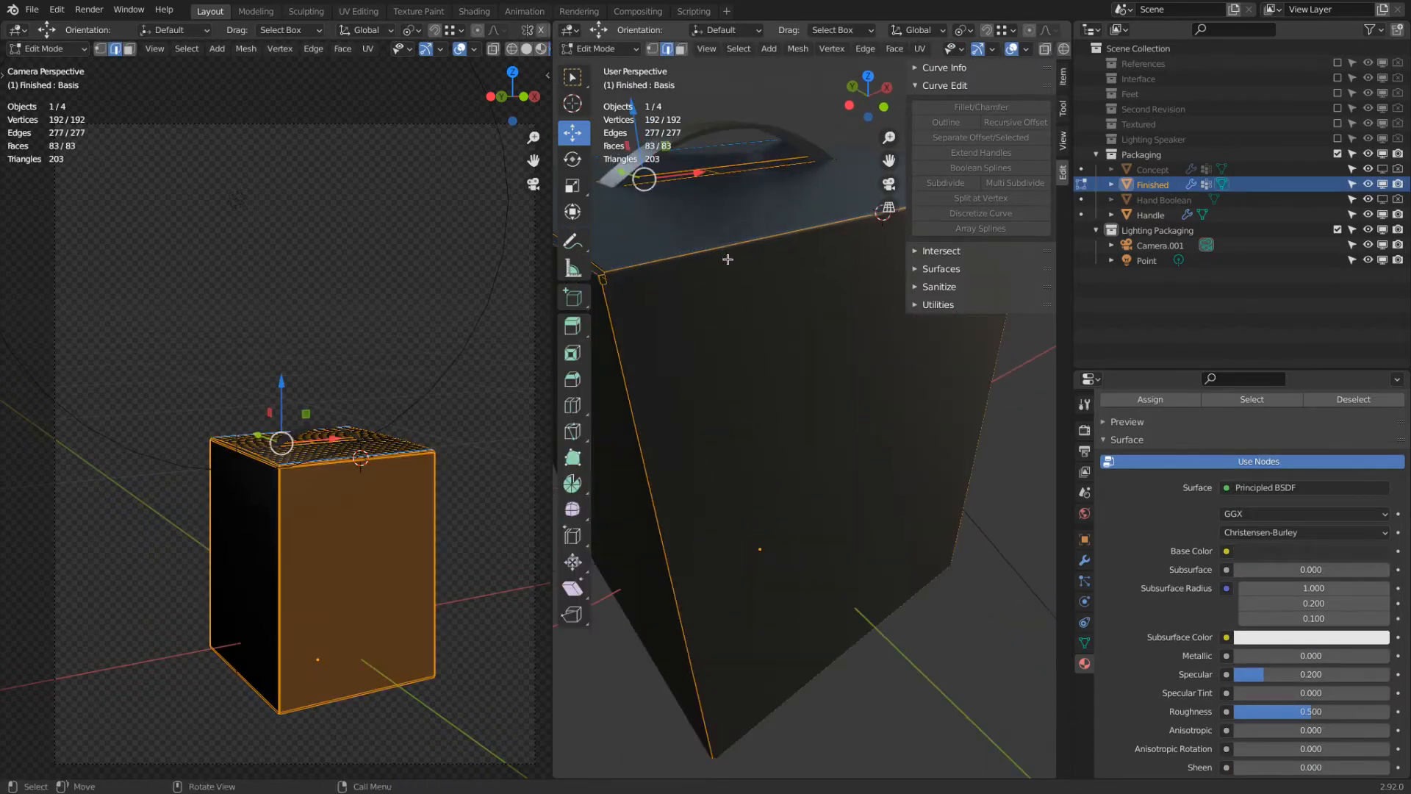
middle_click_drag(765, 223, 736, 253)
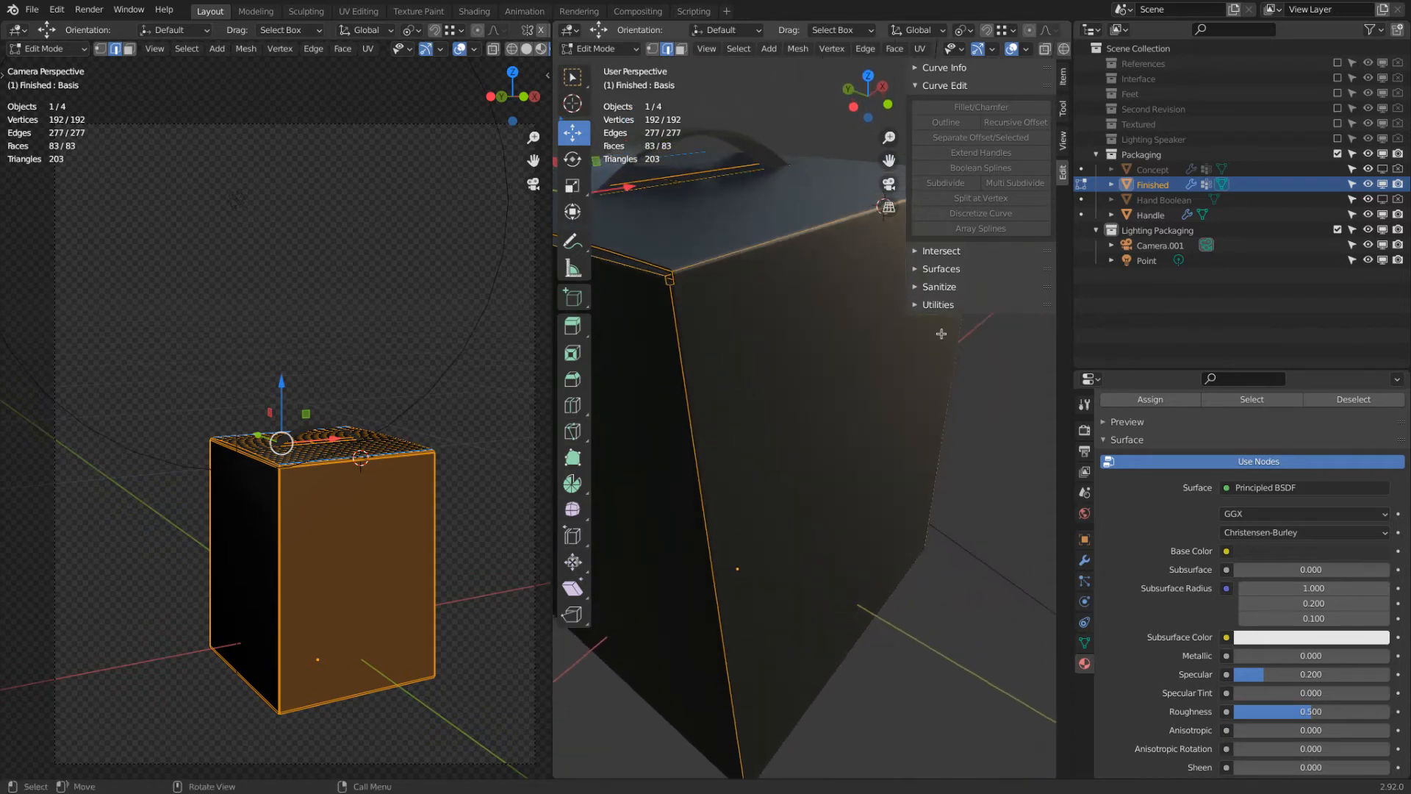
left_click(1084, 560)
left_click(1335, 474)
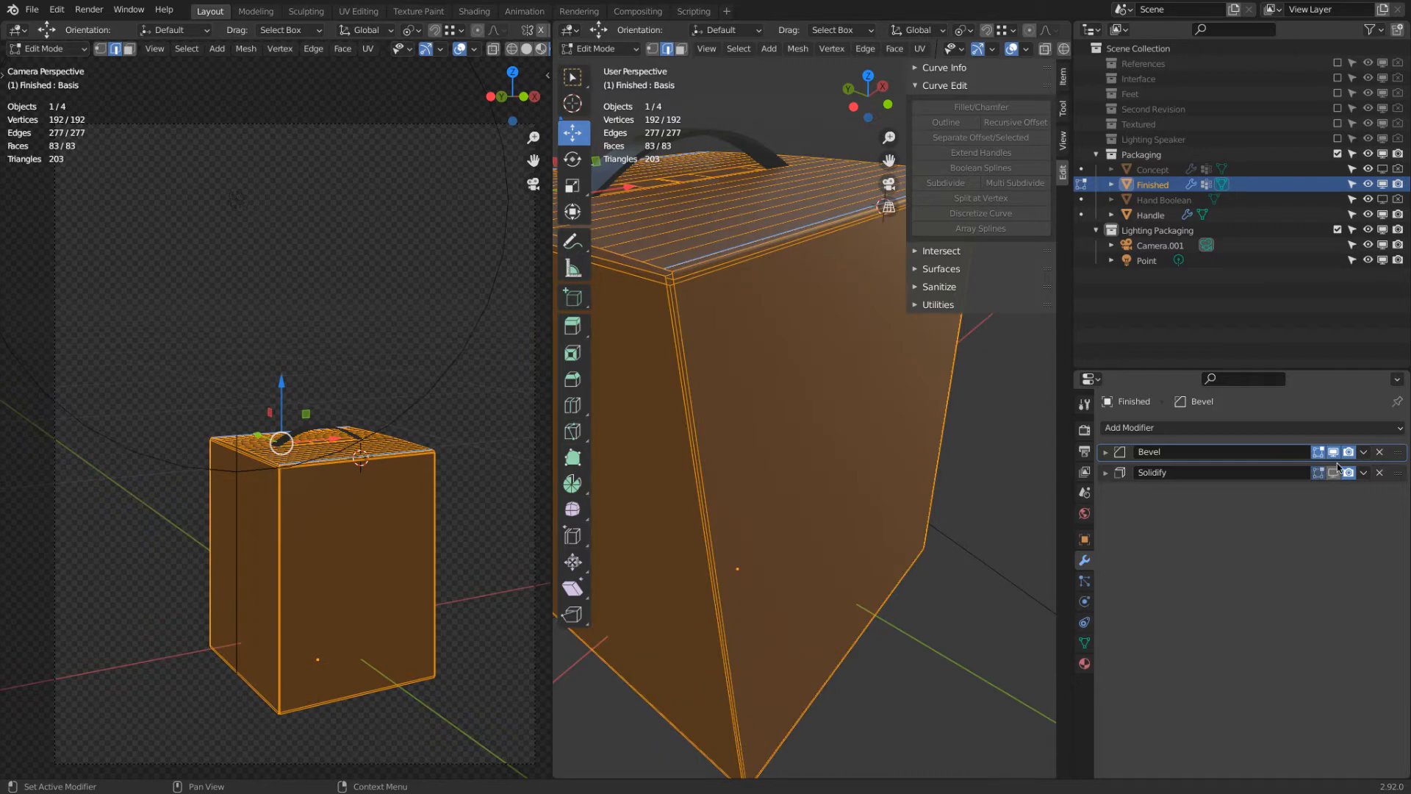
middle_click_drag(810, 408, 845, 397)
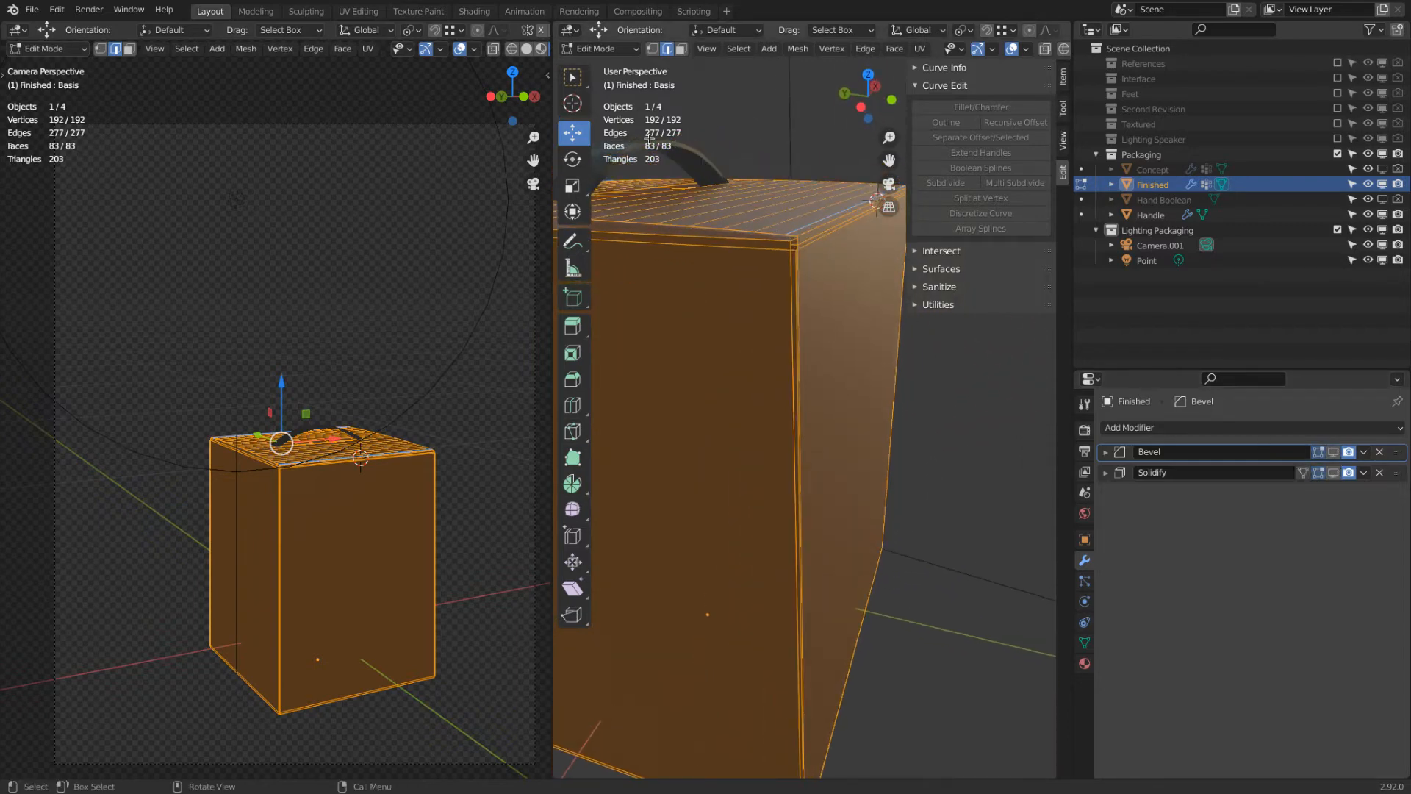
Step: In face select mode, select the box's front face together with the three faces of its adjoining left side
key("3")
key("alt+a")
key("a")
middle_click_drag(872, 326, 794, 351)
left_click(762, 349)
middle_click_drag(694, 366, 751, 330)
middle_click_drag(753, 280, 733, 444)
left_click(663, 318, "shift")
left_click(638, 322, "shift")
left_click(614, 321, "shift")
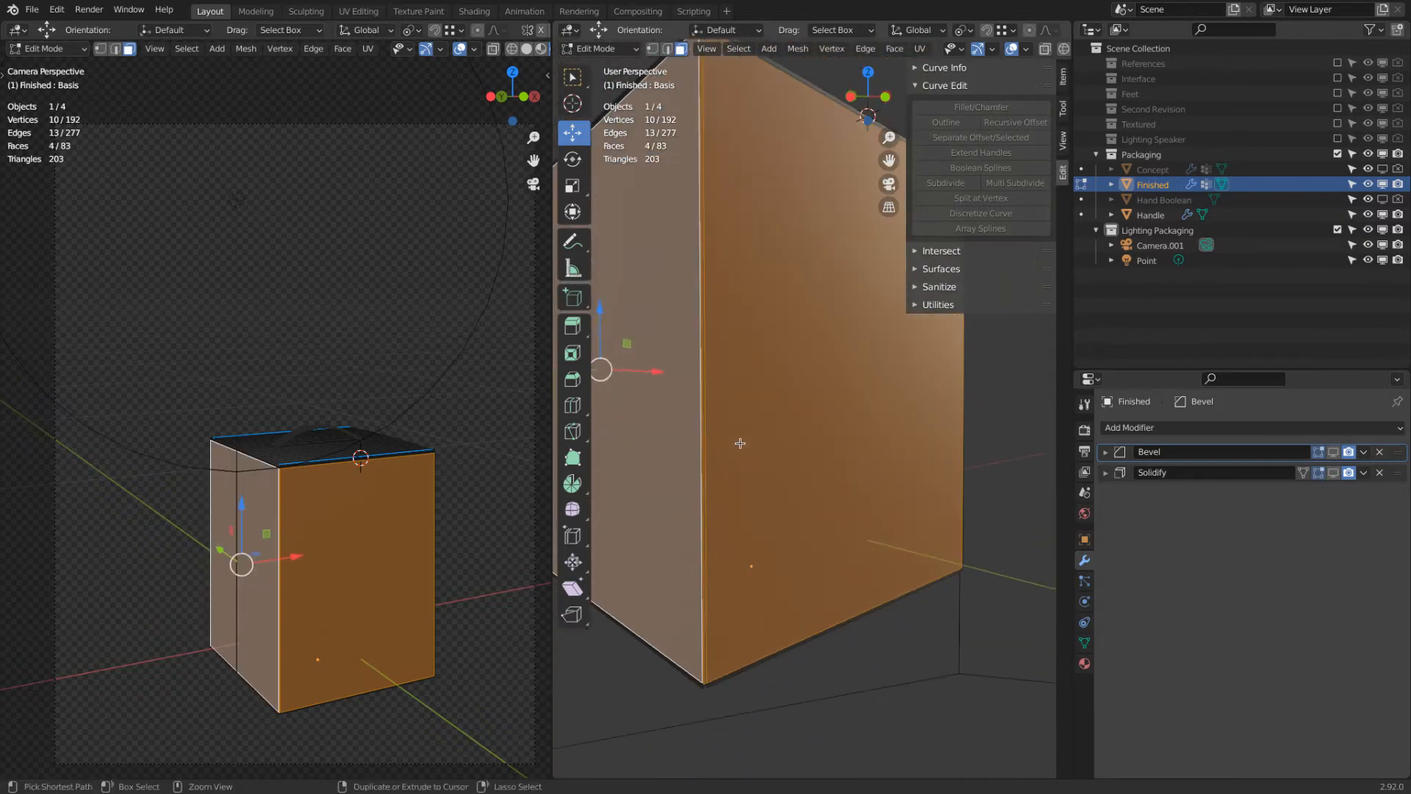
Step: Switch to Finder to check the packaging reference photo and return to Blender
key("super+Tab")
left_click(491, 404, "super")
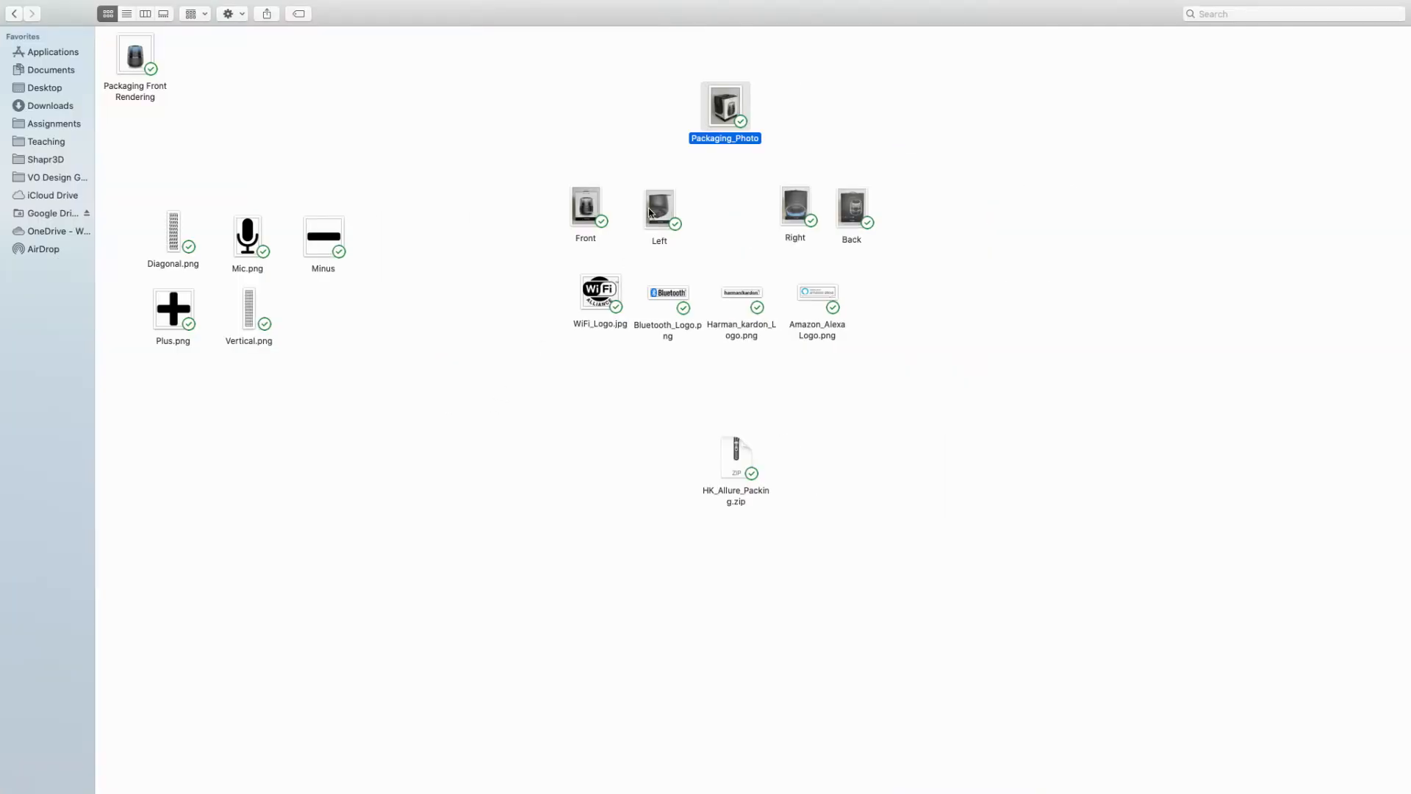
key("space")
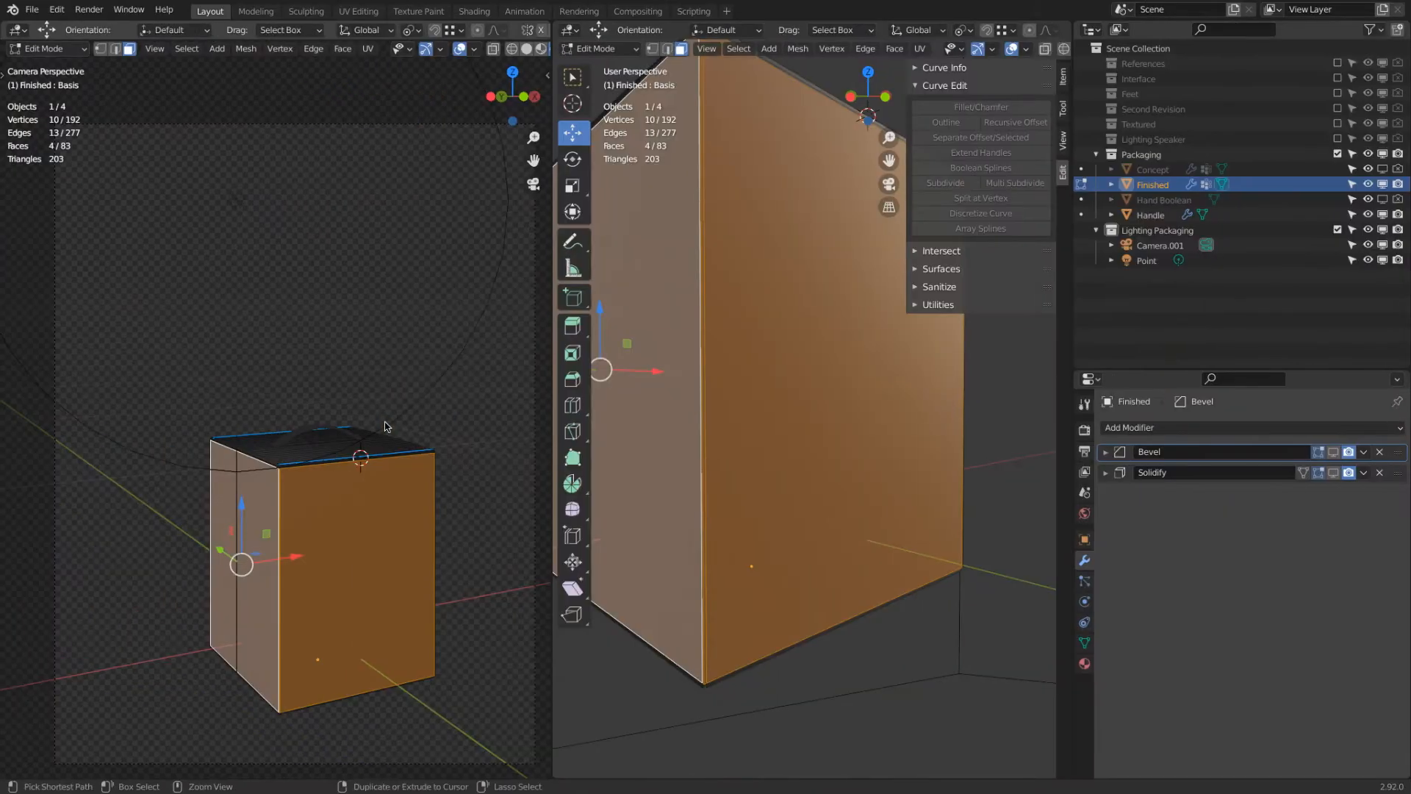
Step: Cut a horizontal edge loop around the box's outer walls and slide it down close to the base
key("super+Tab")
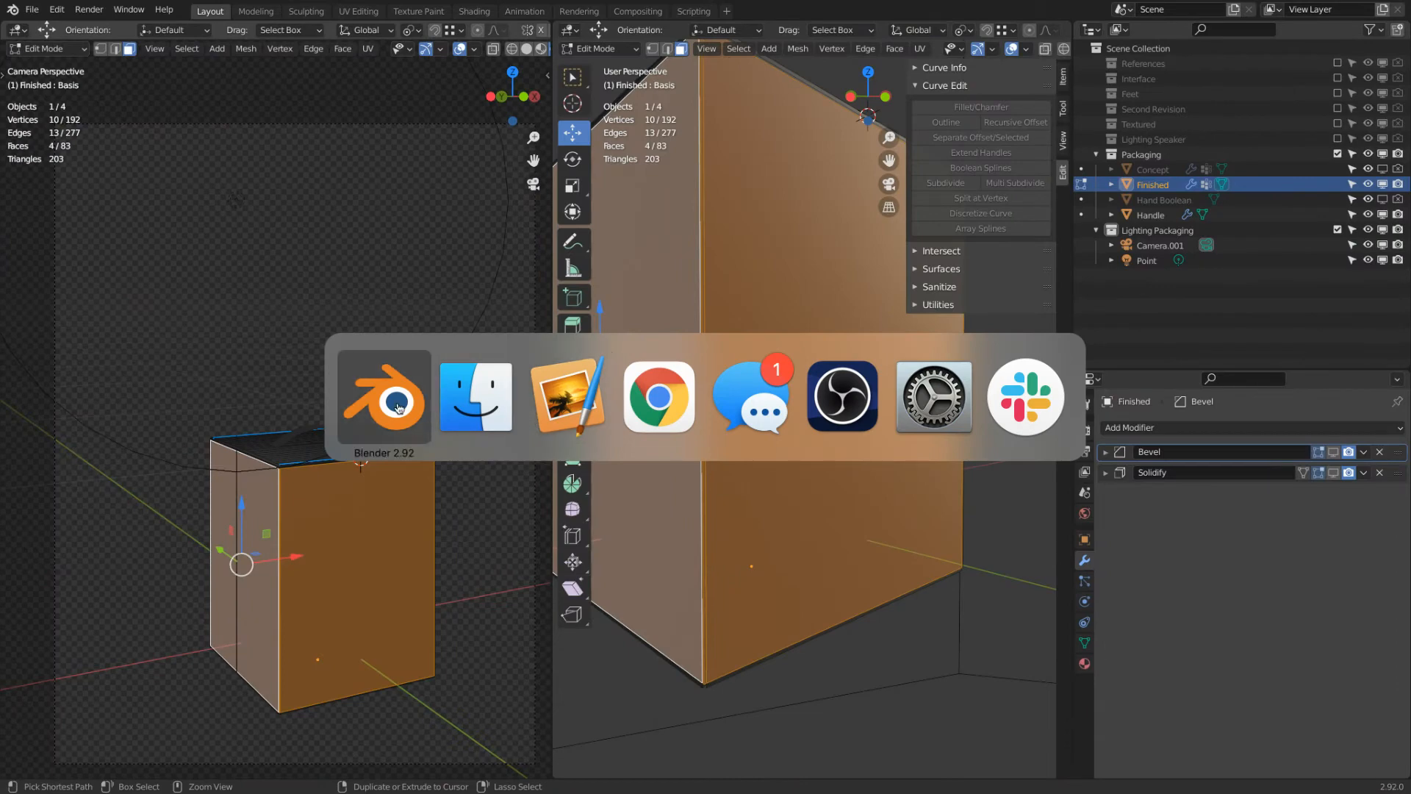
middle_click_drag(724, 567, 828, 378)
key("ctrl+r")
middle_click_drag(797, 217, 697, 204)
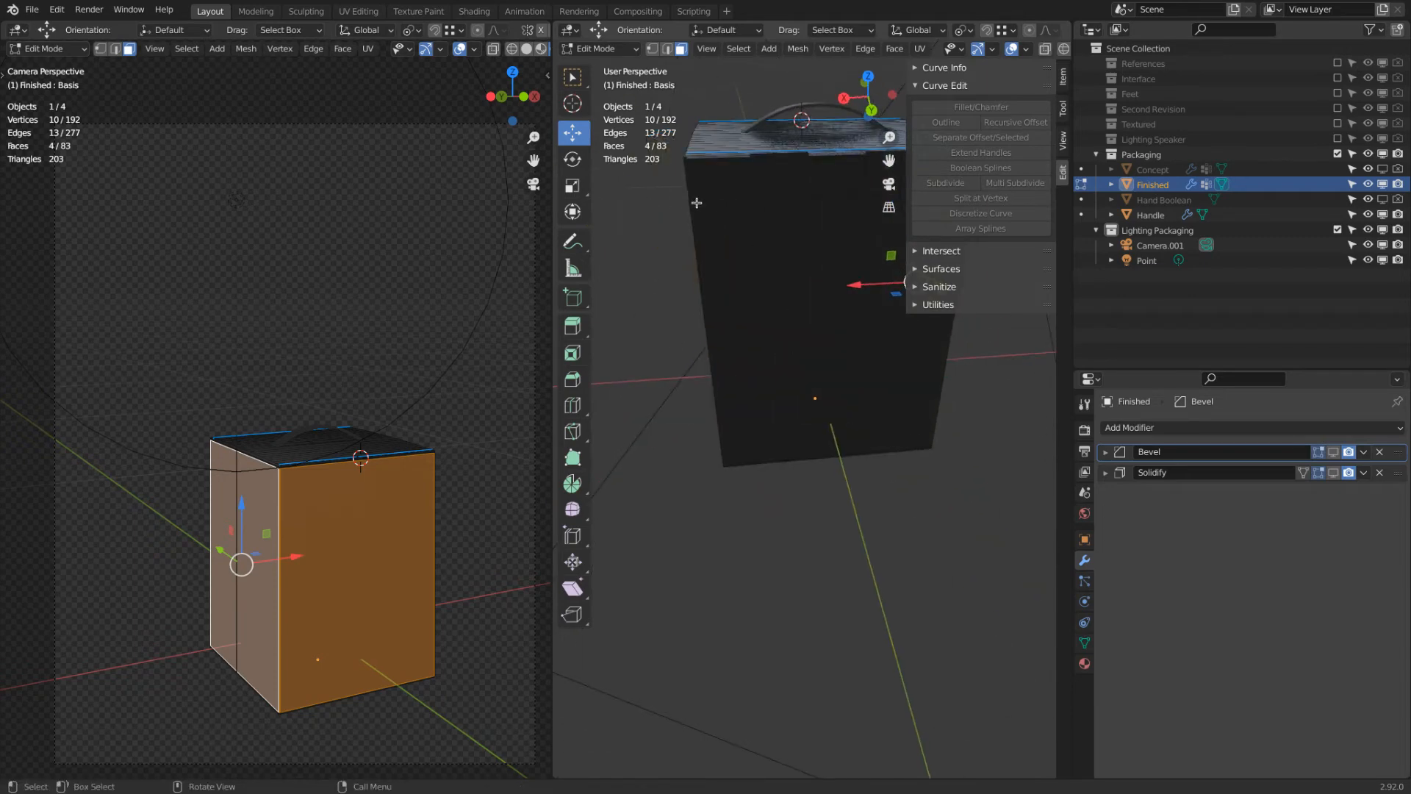
middle_click_drag(815, 263, 729, 297)
key("ctrl+r")
left_click(726, 234)
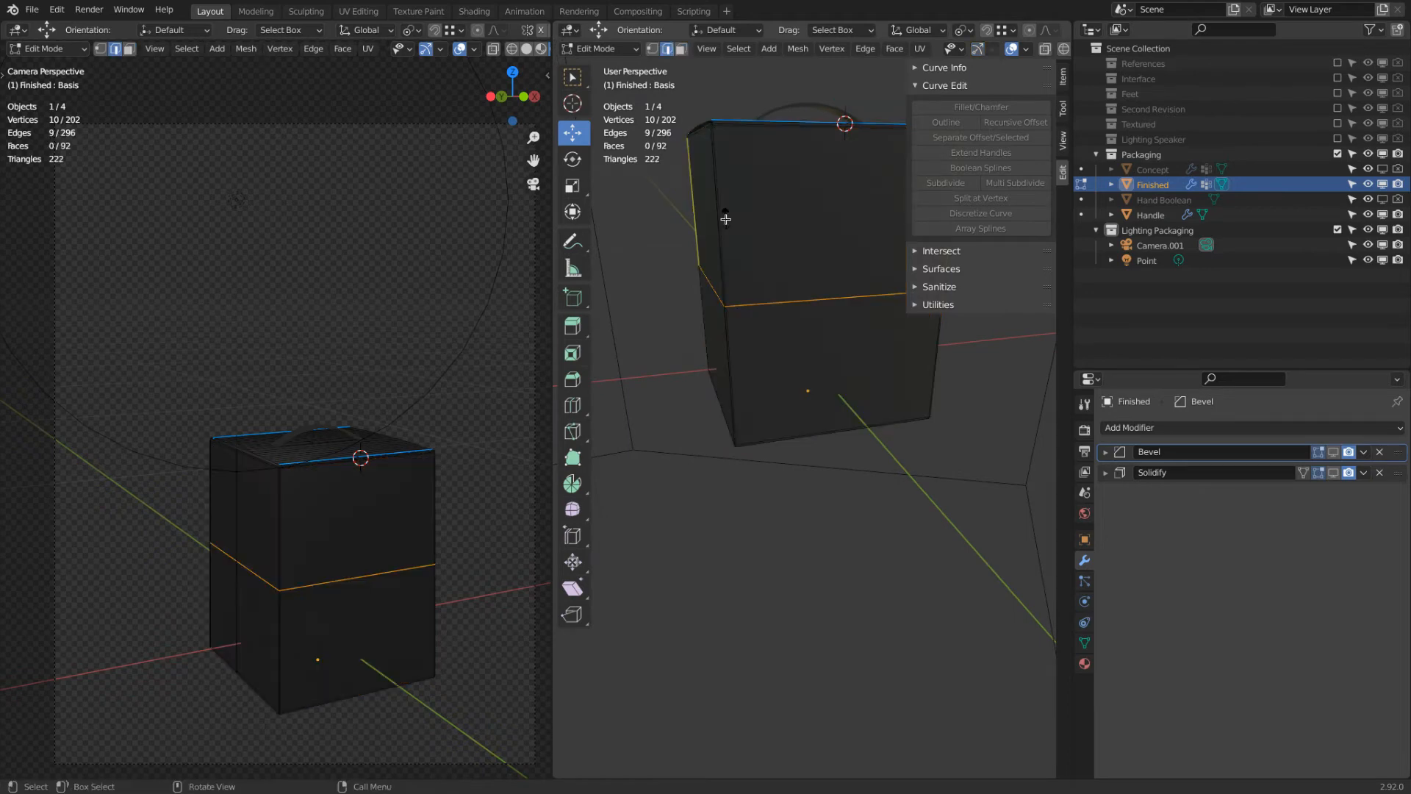
left_click(740, 324)
middle_click_drag(740, 324, 822, 197)
middle_click_drag(820, 265, 833, 241)
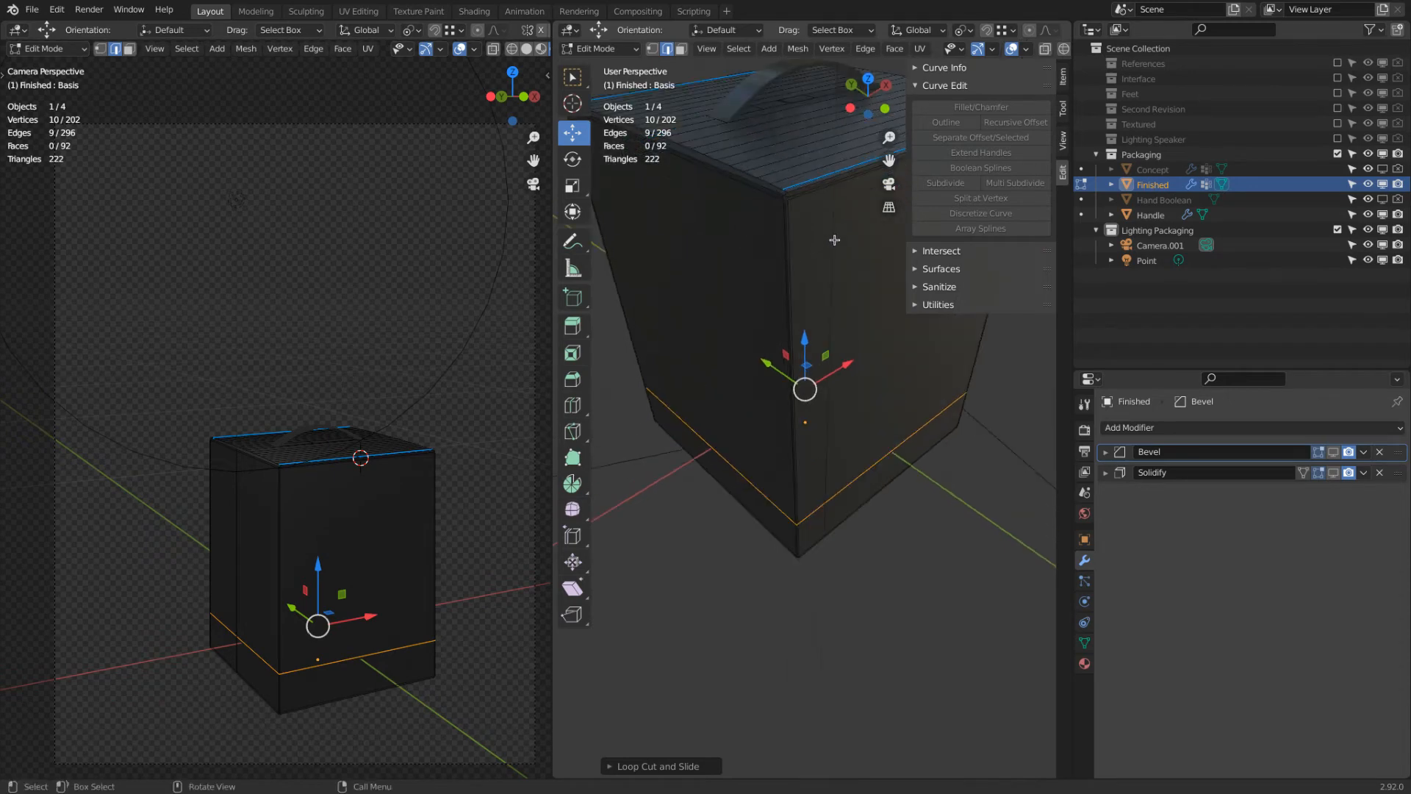
Step: In face select mode, select the large front face above the new loop together with its two narrow edge faces
left_click(681, 48)
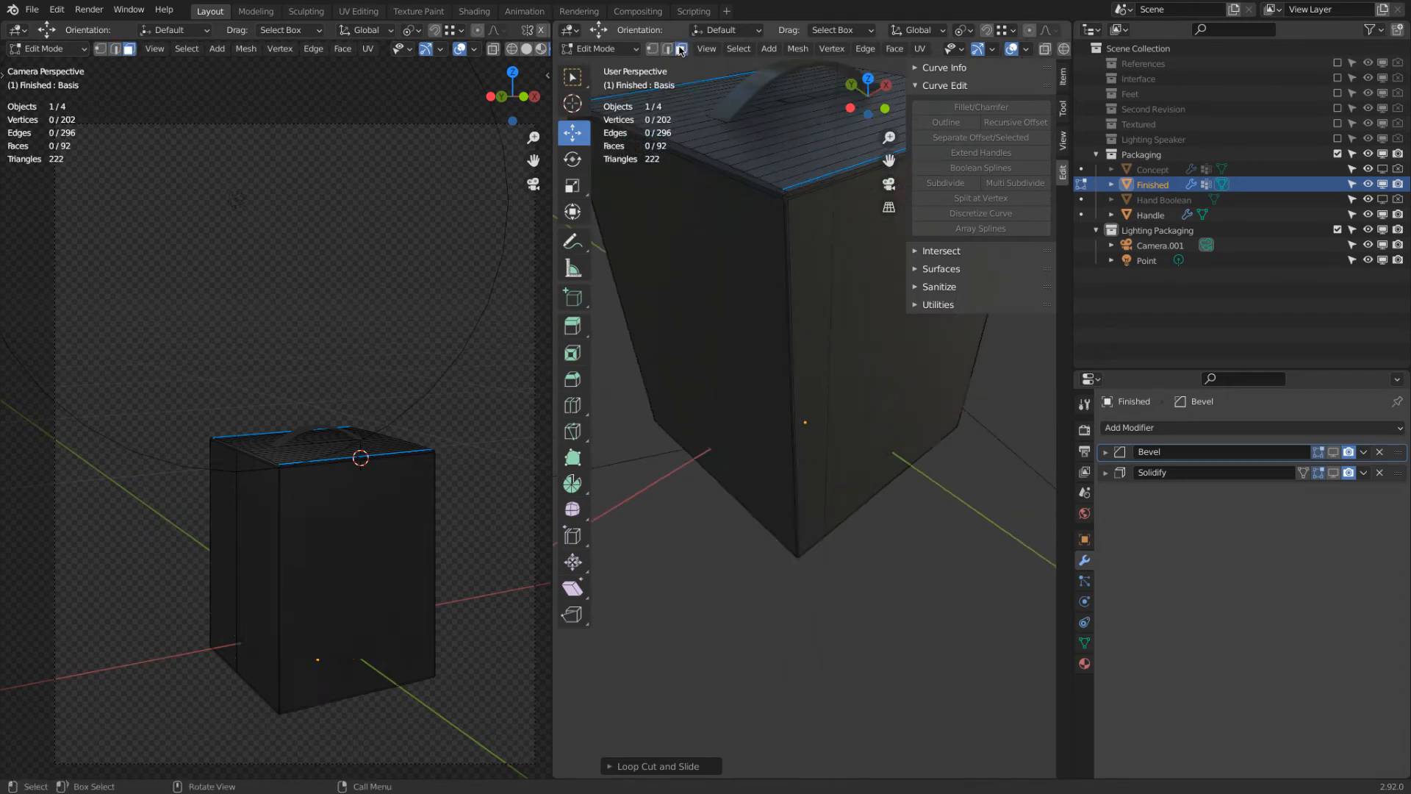
scroll(814, 216, "up", 5)
left_click(708, 163)
left_click(737, 177, "shift")
scroll(737, 176, "down", 5)
middle_click_drag(737, 176, 893, 236)
scroll(789, 222, "up", 3)
scroll(756, 240, "up", 3)
left_click(759, 217, "shift")
scroll(755, 215, "down", 8)
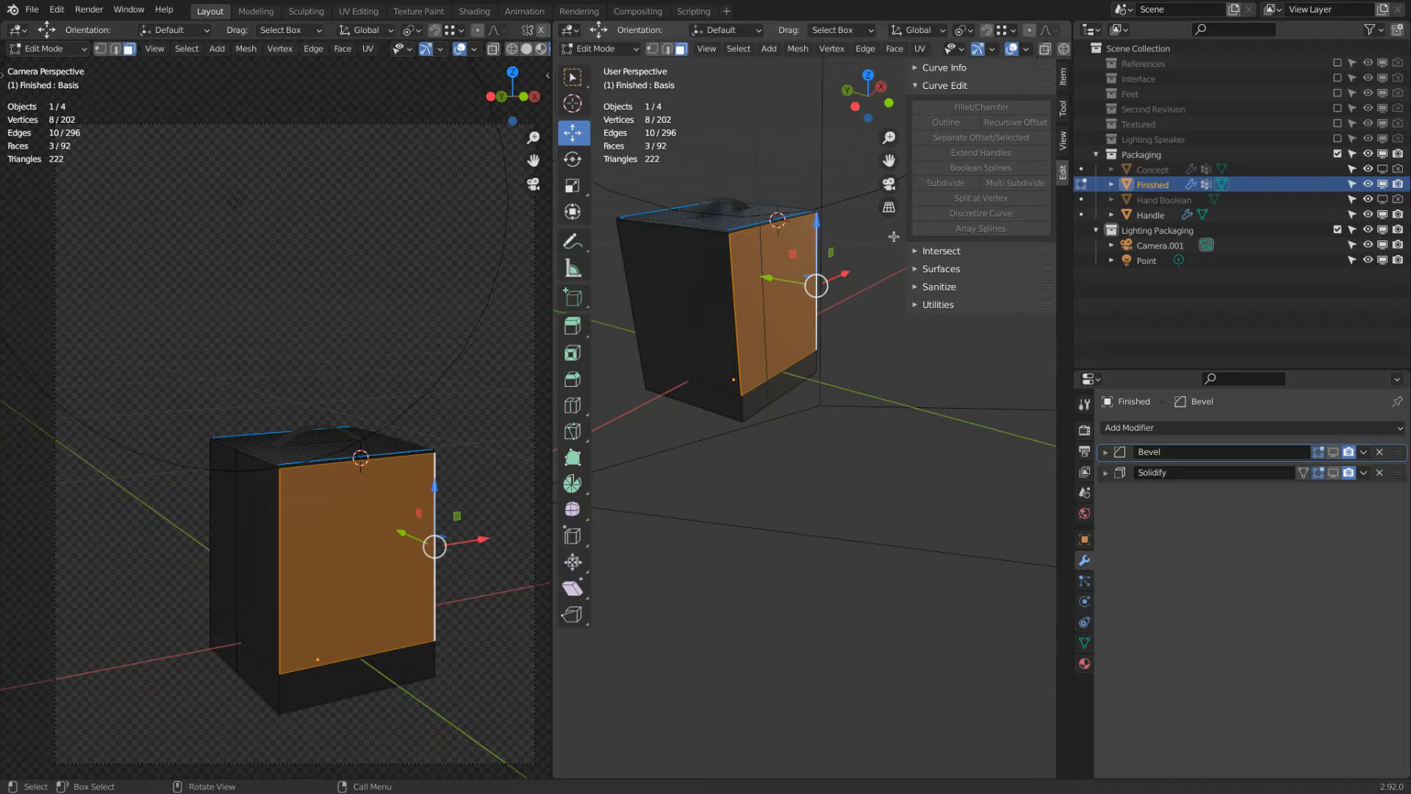
Step: Add a second material slot to the box, create a material named Front Rendering, and assign it to the selected faces
left_click(1084, 664)
left_click(1396, 425)
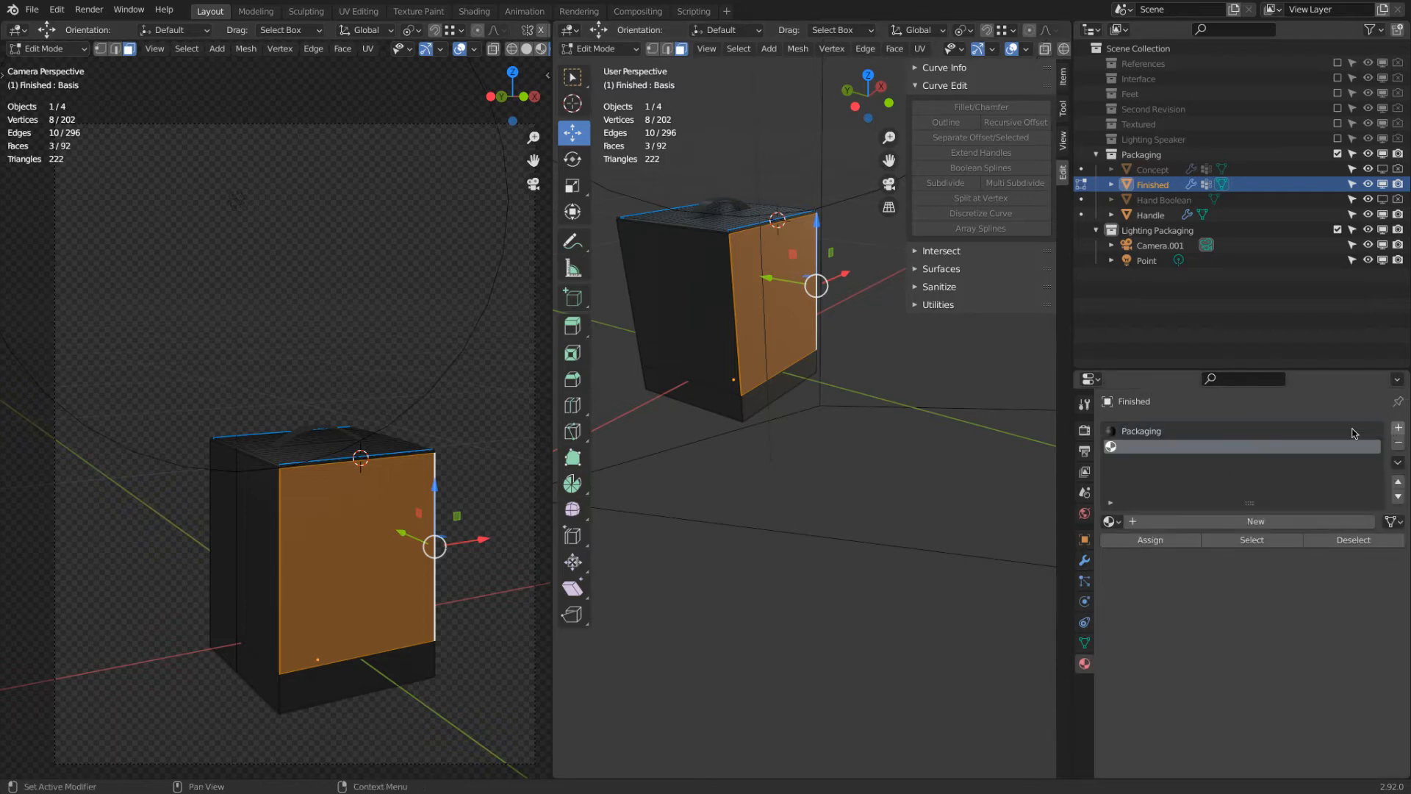
left_click(1170, 523)
double_click(1170, 521)
type("F")
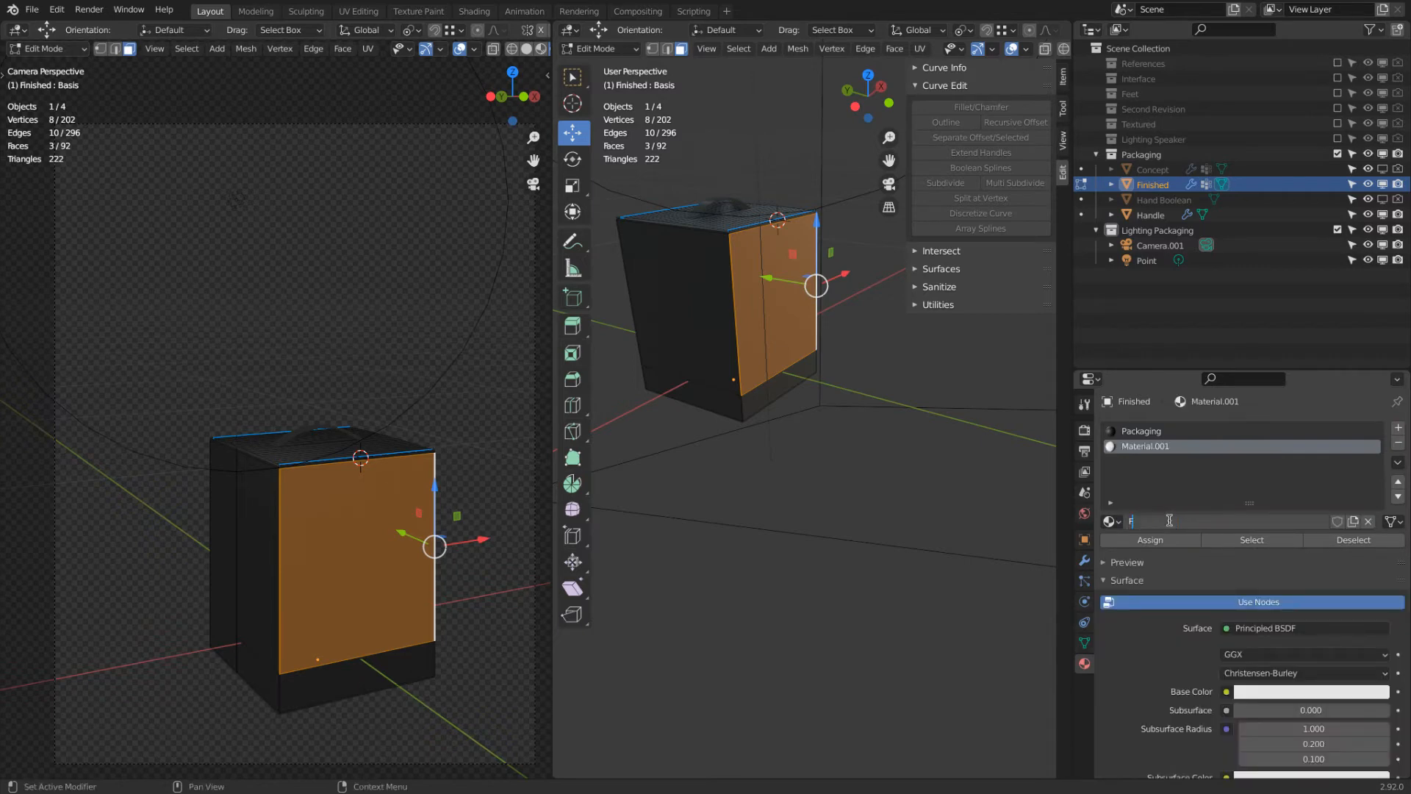
type("ront Renderingh")
key("Return")
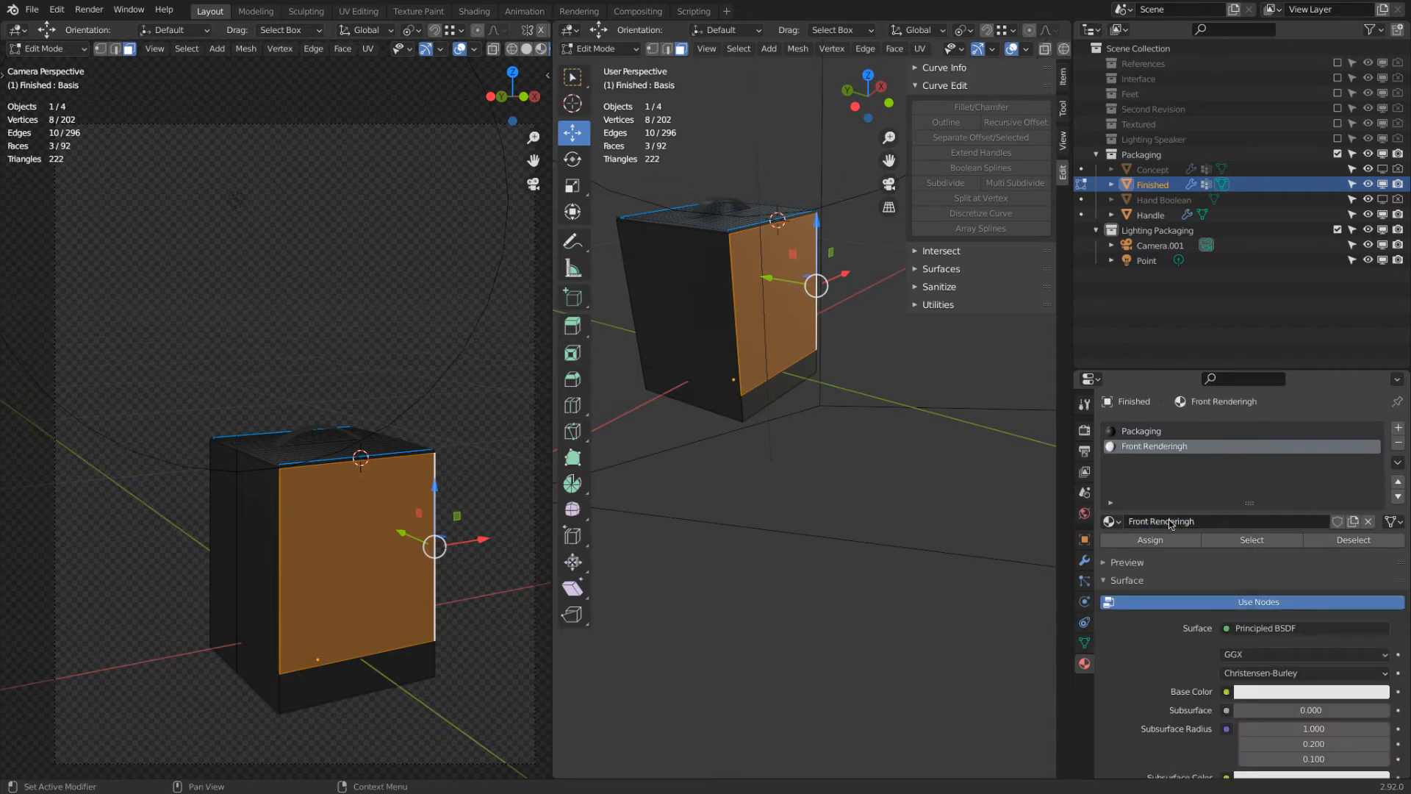
double_click(1208, 521)
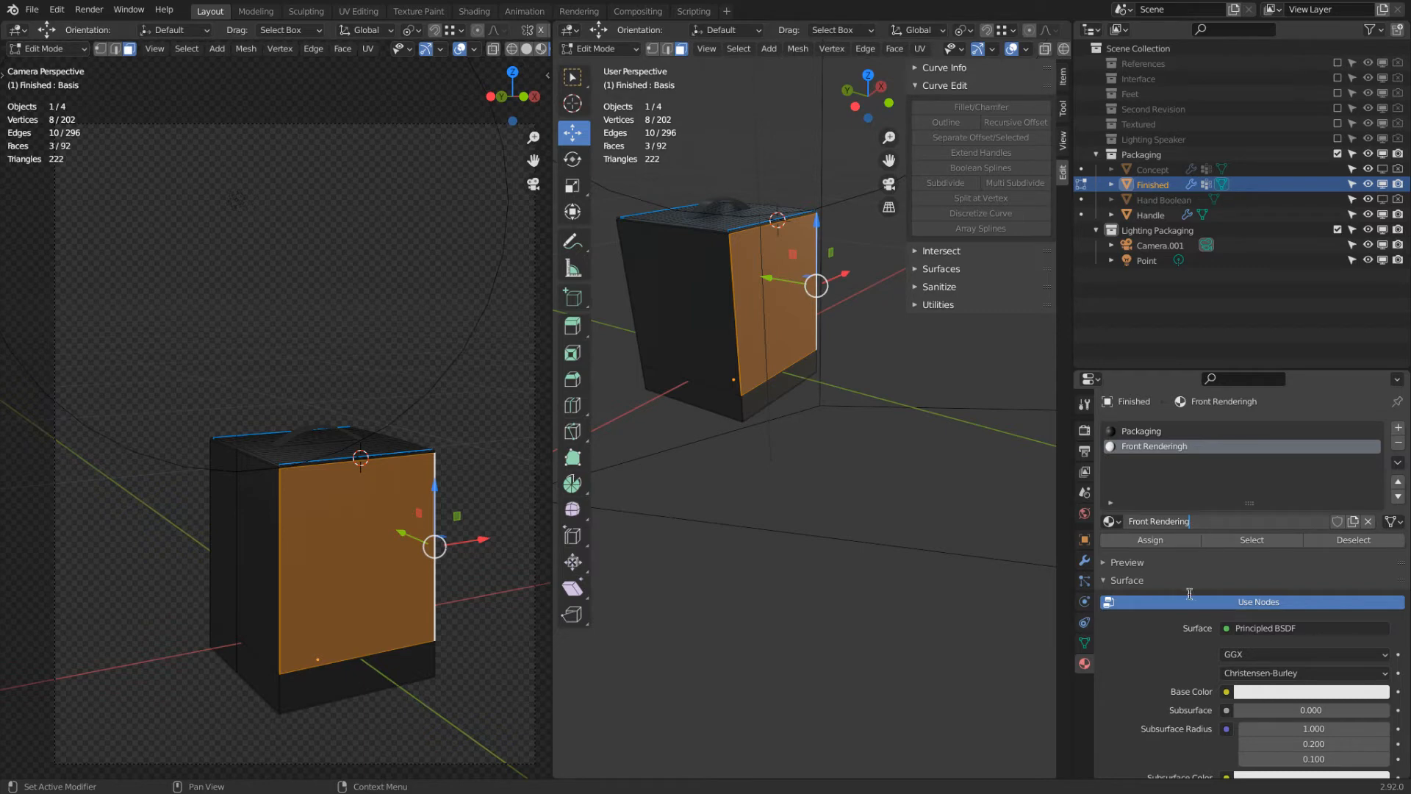
key("Return")
left_click(1156, 540)
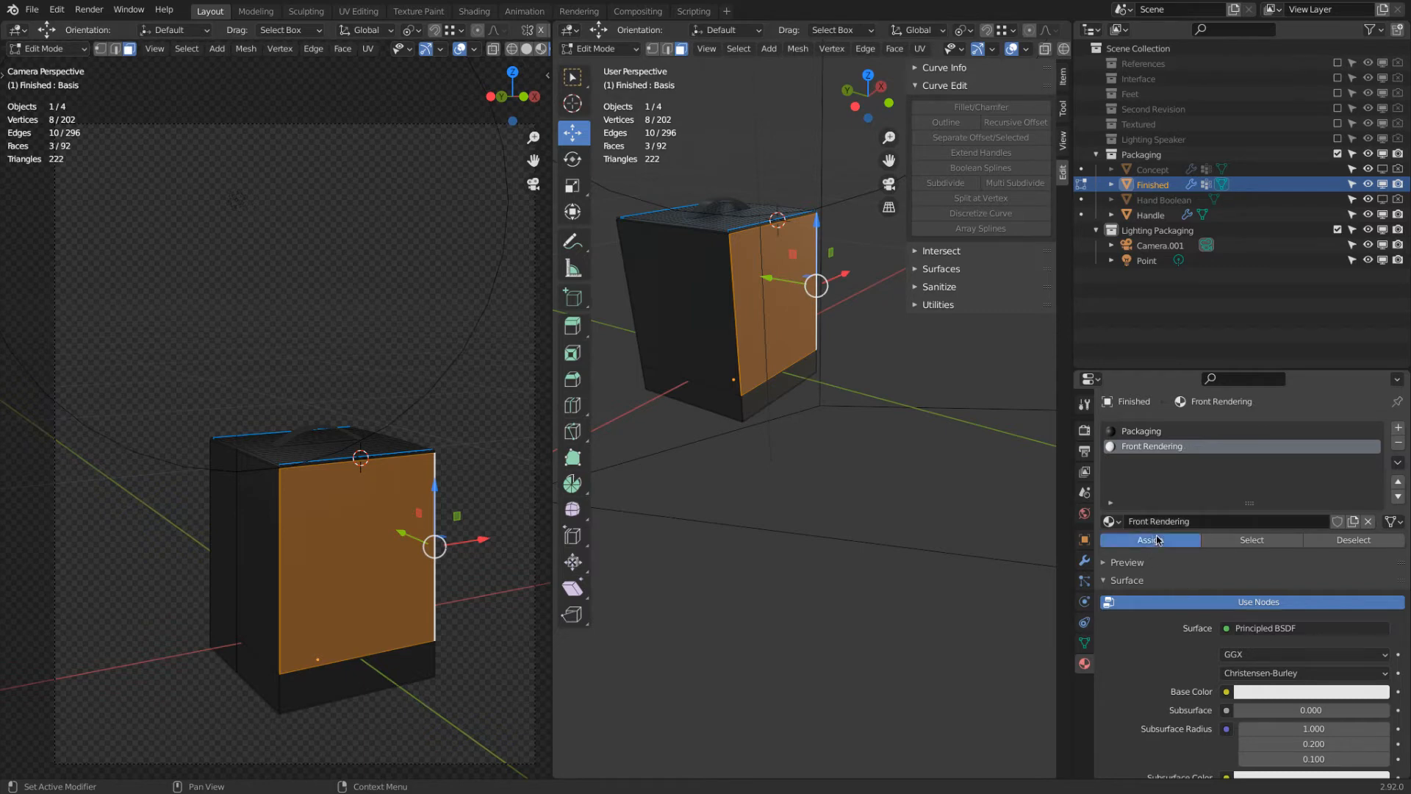
Step: Select the three faces of the adjoining side panel above the loop cut
middle_click_drag(749, 330, 889, 356)
scroll(717, 333, "up", 6)
left_click(781, 364)
left_click(757, 375, "shift")
scroll(715, 403, "down", 4)
scroll(822, 360, "up", 4)
left_click(802, 345, "shift")
scroll(801, 344, "down", 4)
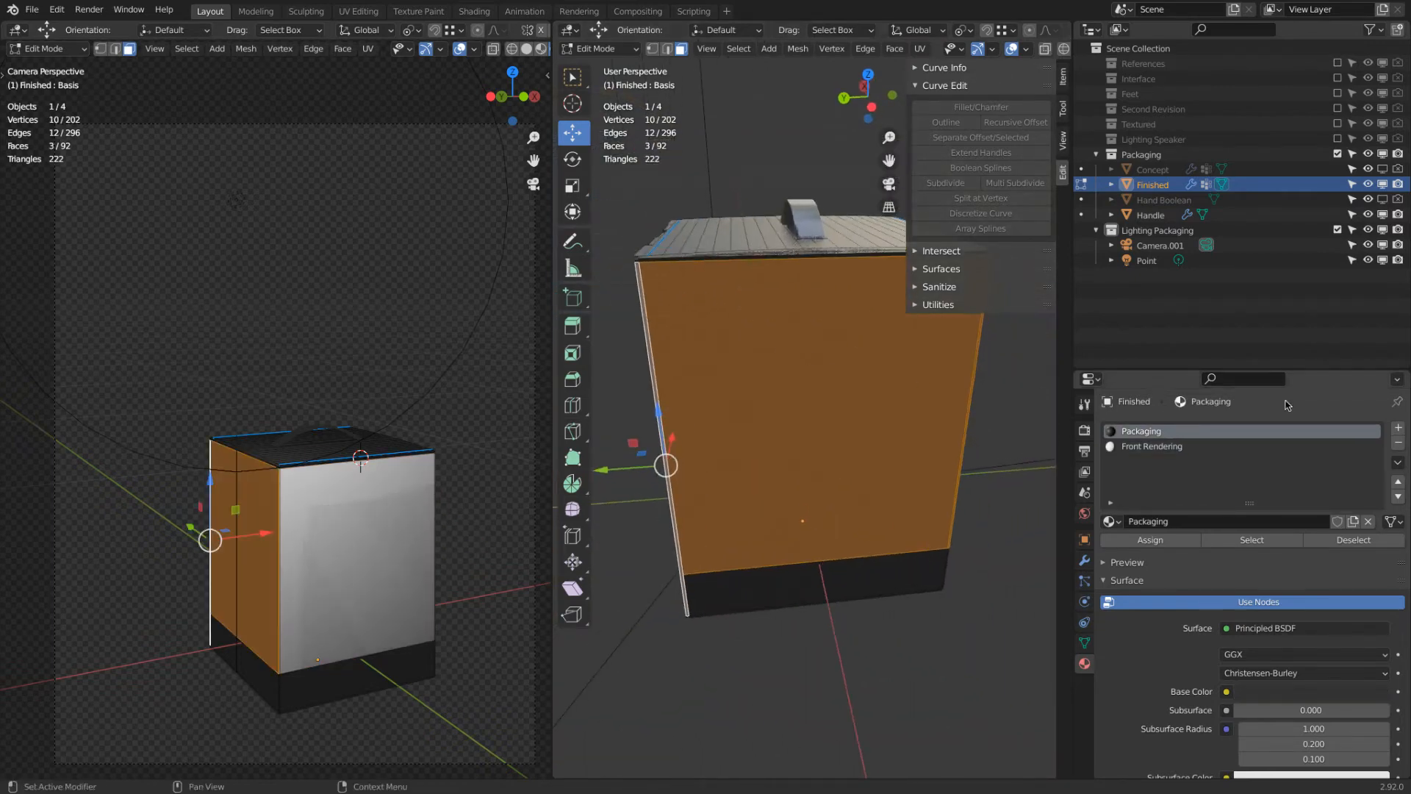
Step: Add a third material named Side Rendering, assign it to the selected side faces, and return to Object Mode
left_click(1398, 427)
left_click(1192, 521)
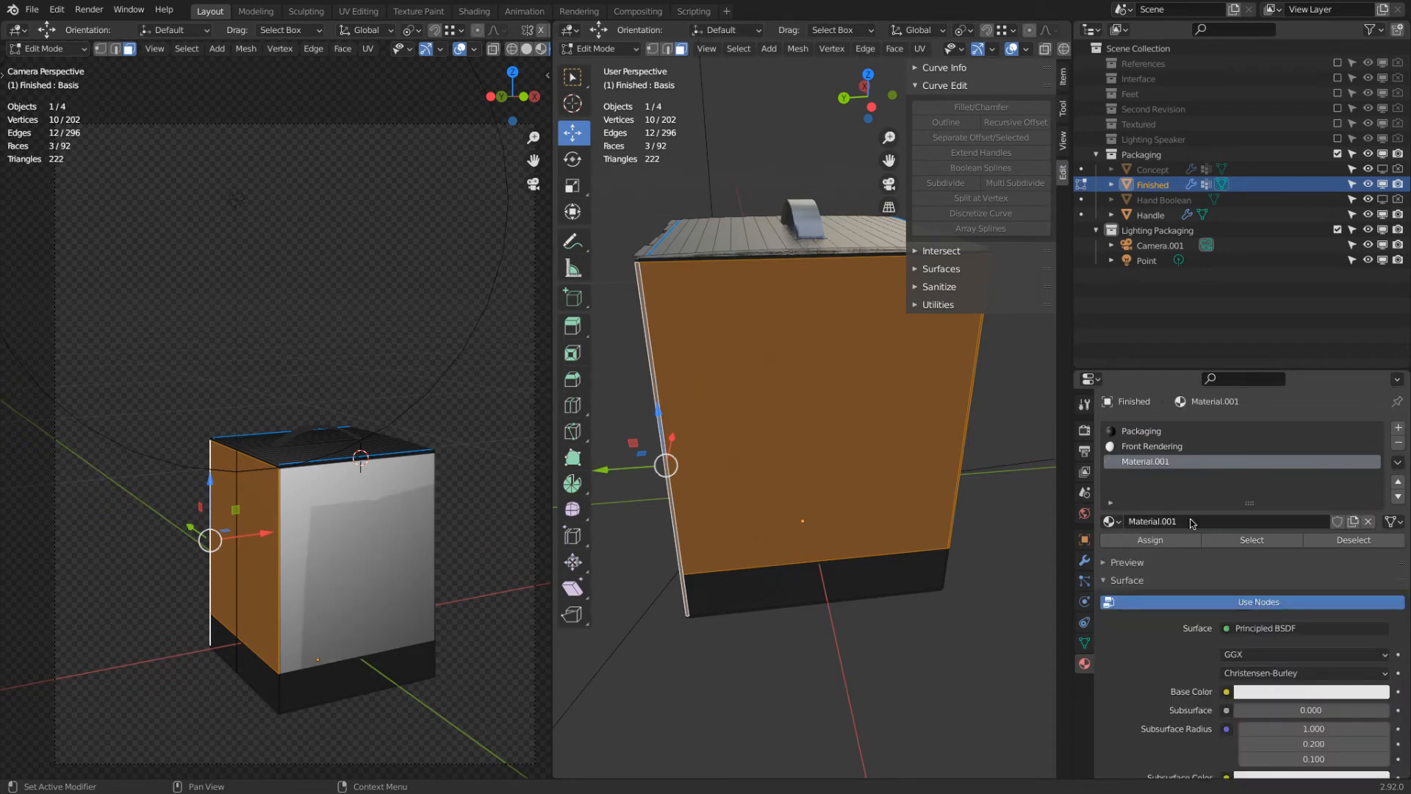
type("Side Rendering")
key("Return")
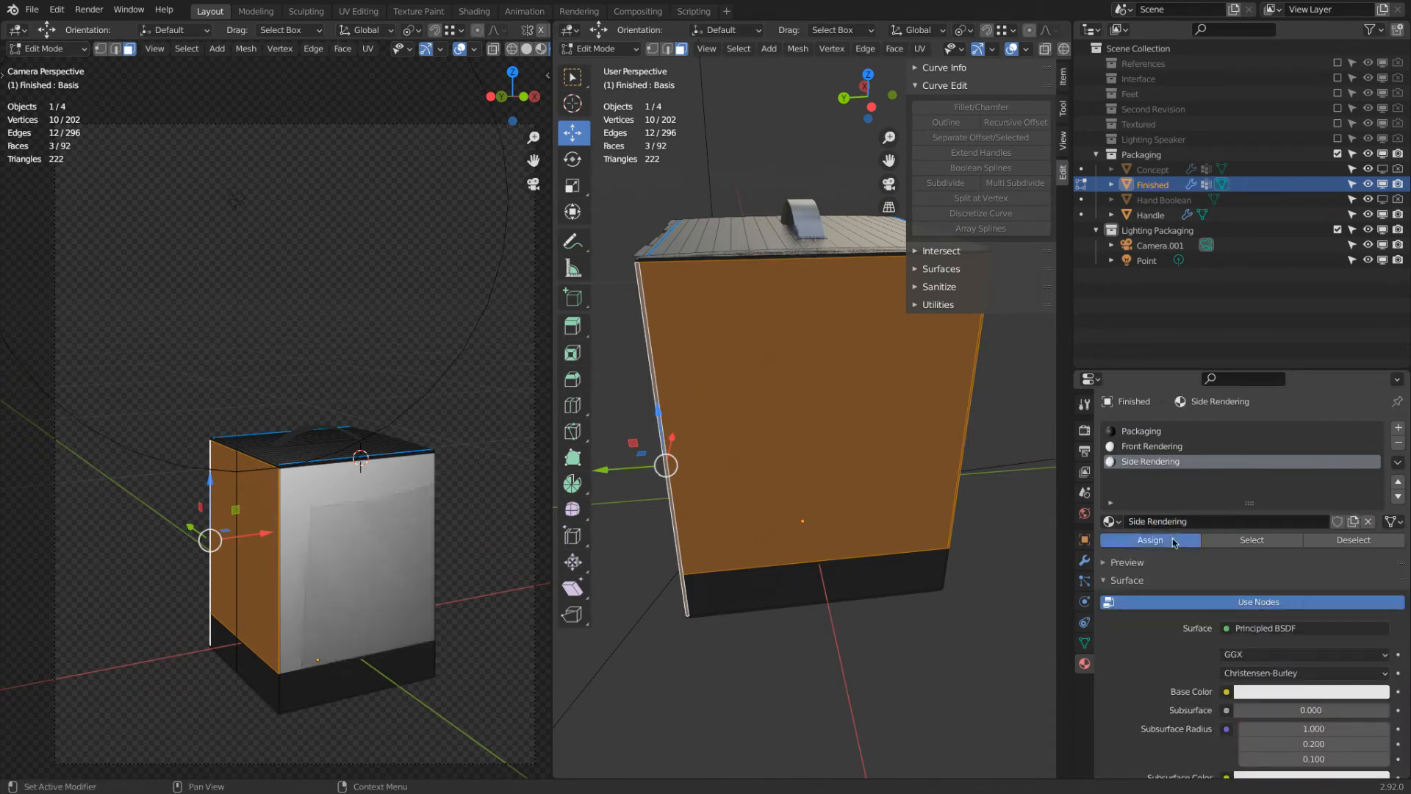
left_click(1150, 539)
scroll(729, 485, "down", 5)
middle_click_drag(729, 486, 803, 465)
key("Tab")
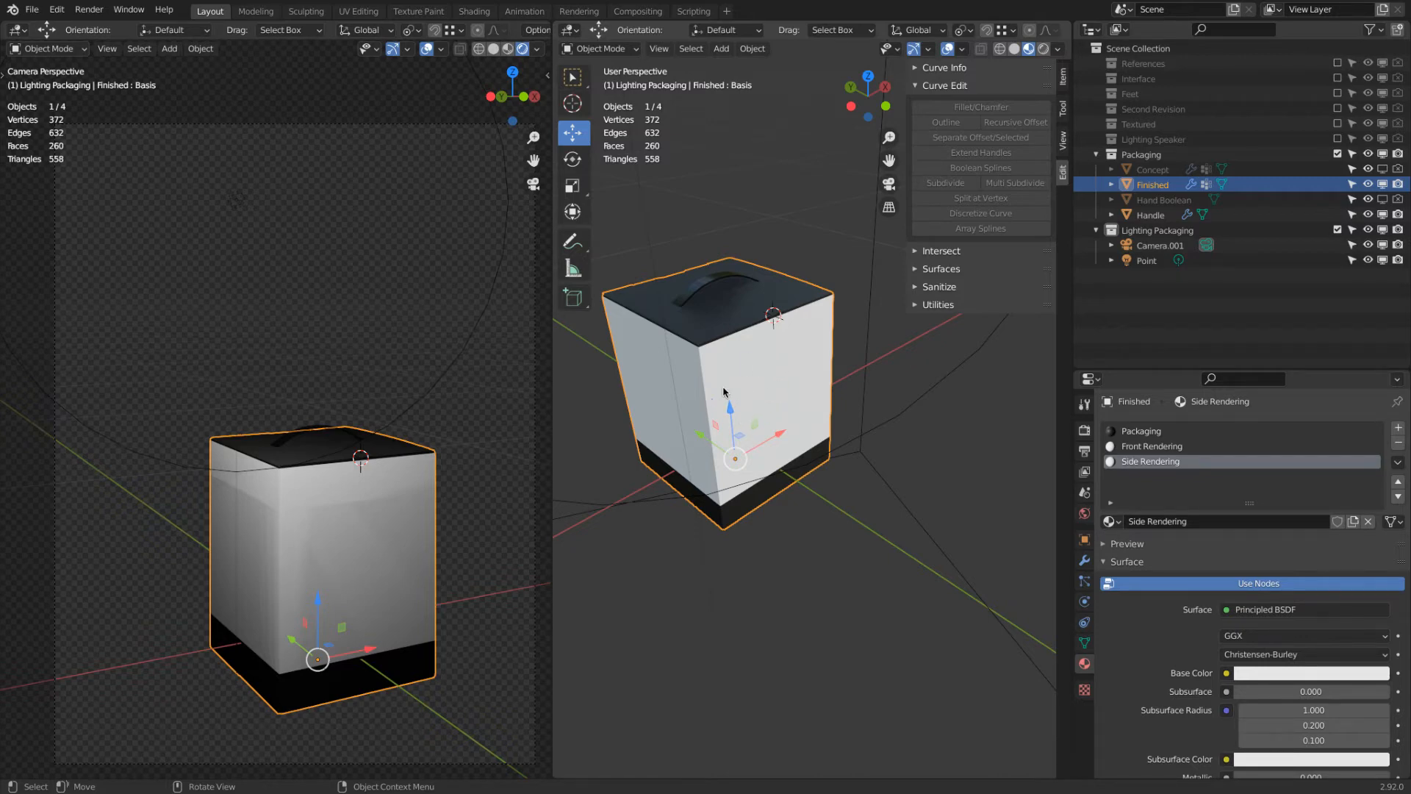
Step: Turn the second viewport into an Image Editor and open the Packaging Front Rendering image from the Texture folder
left_click(569, 30)
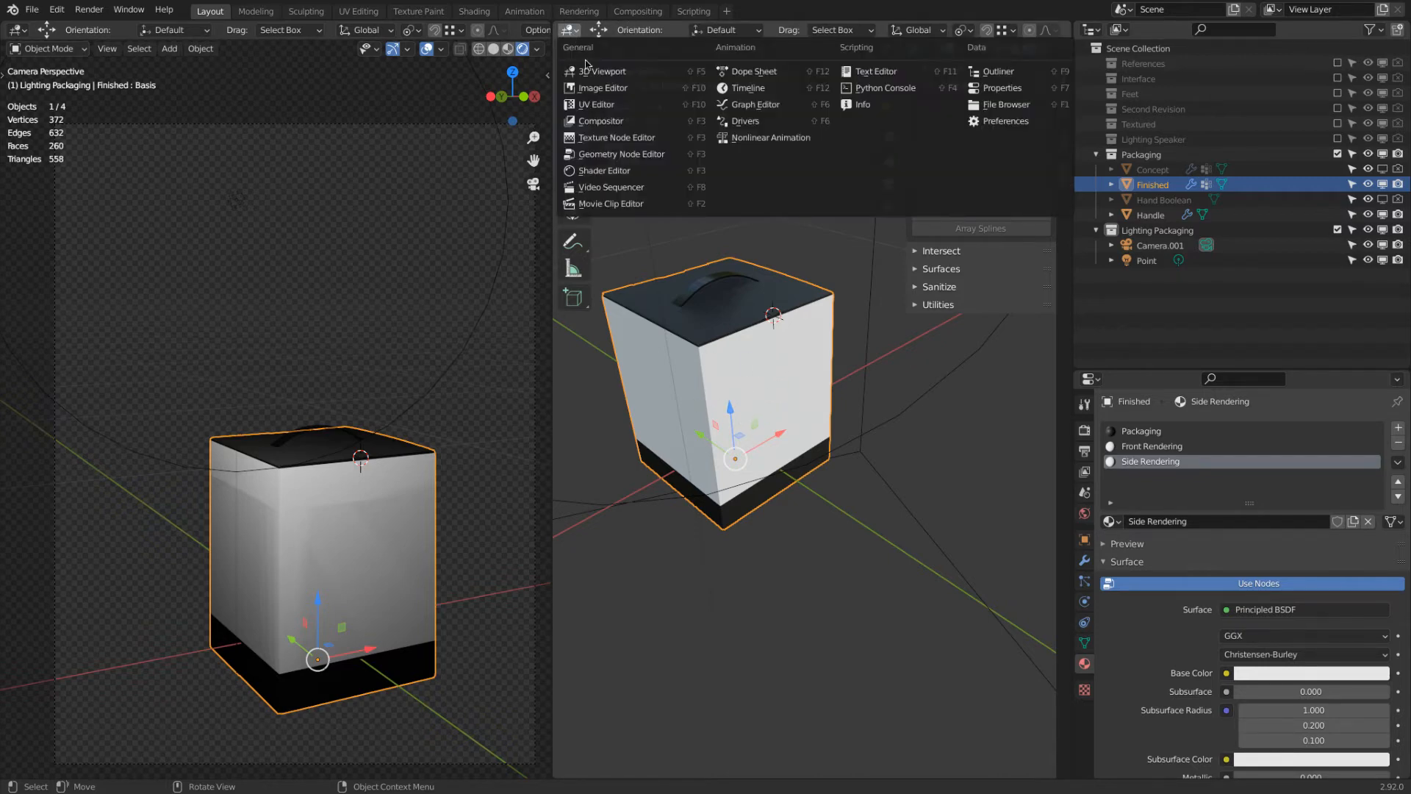
left_click(616, 89)
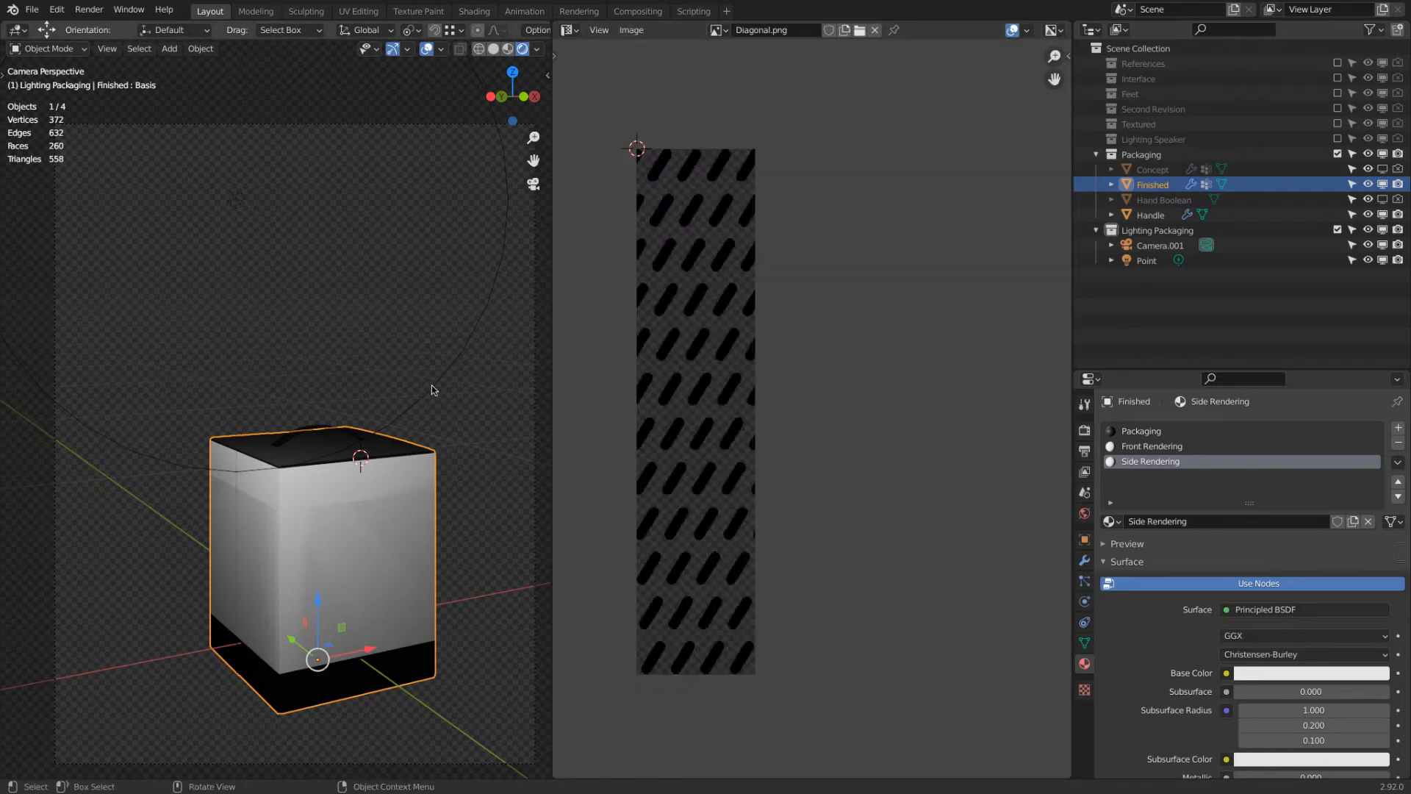
left_click(1161, 447)
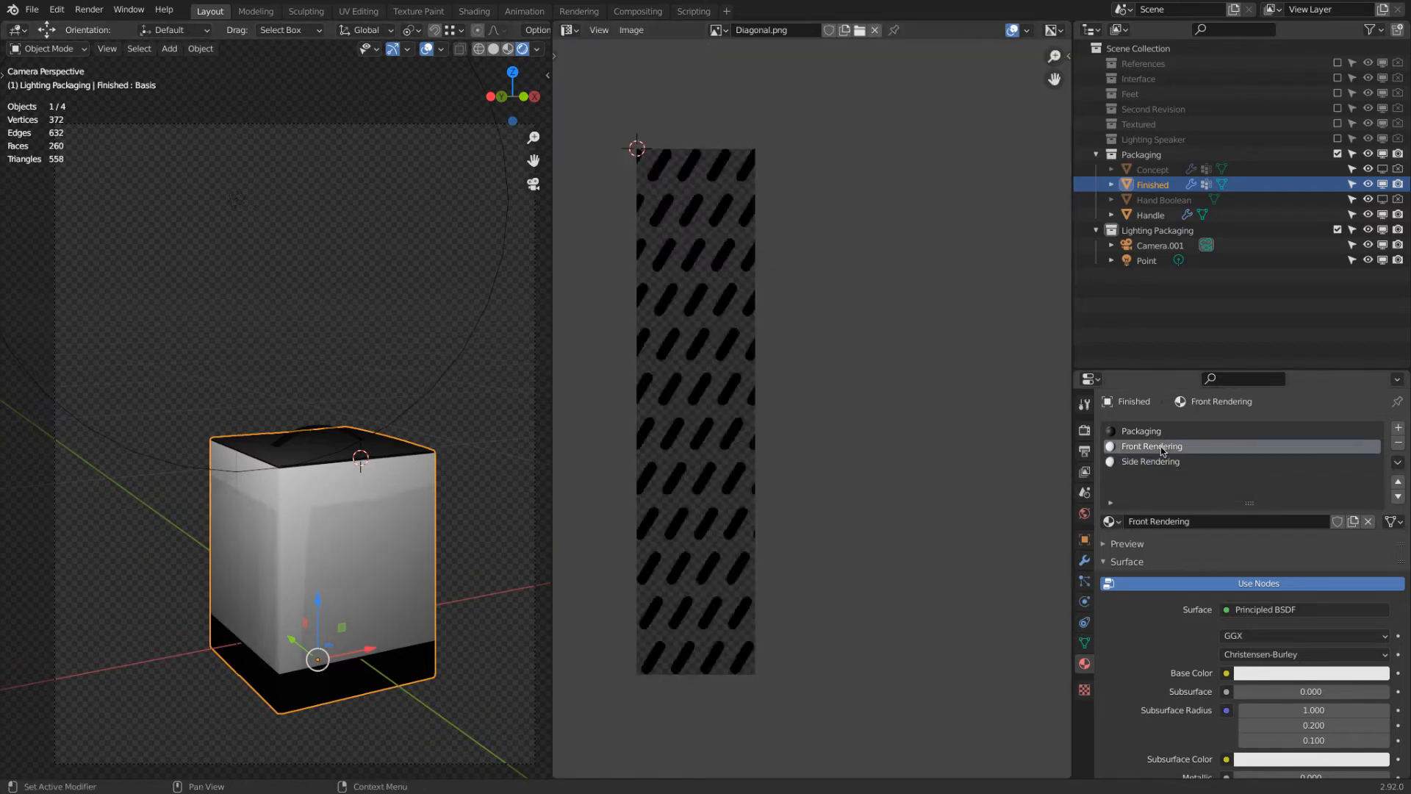
left_click(859, 30)
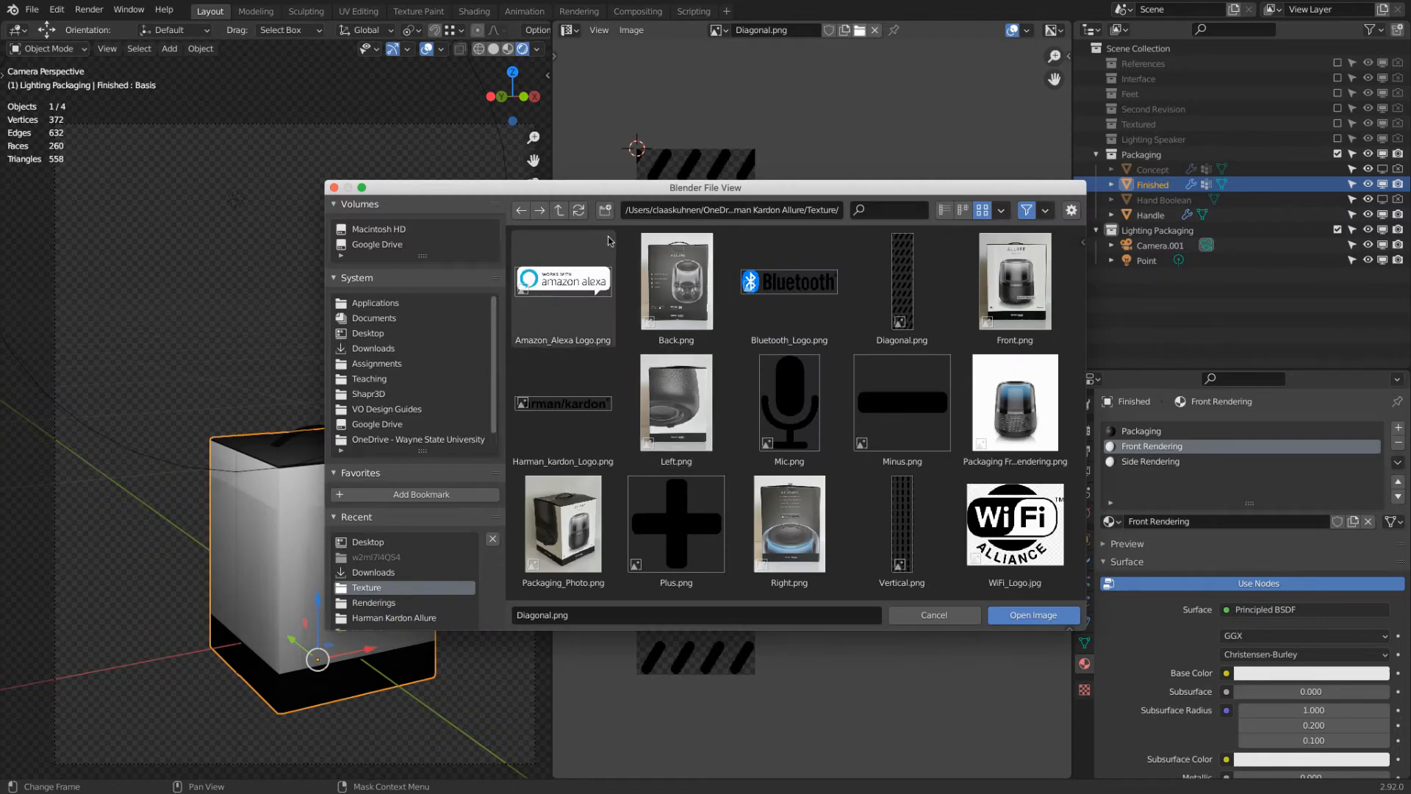
left_click(558, 211)
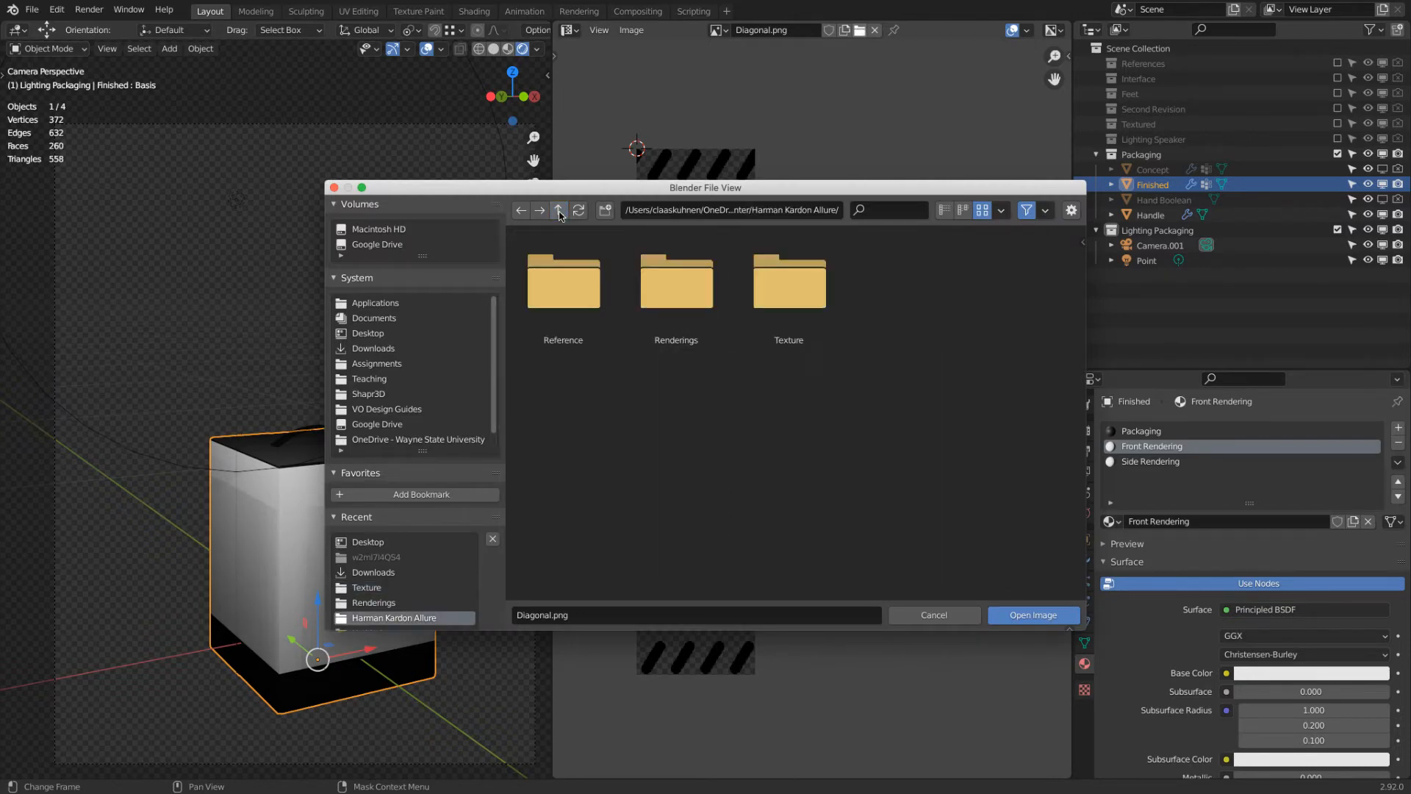
double_click(776, 291)
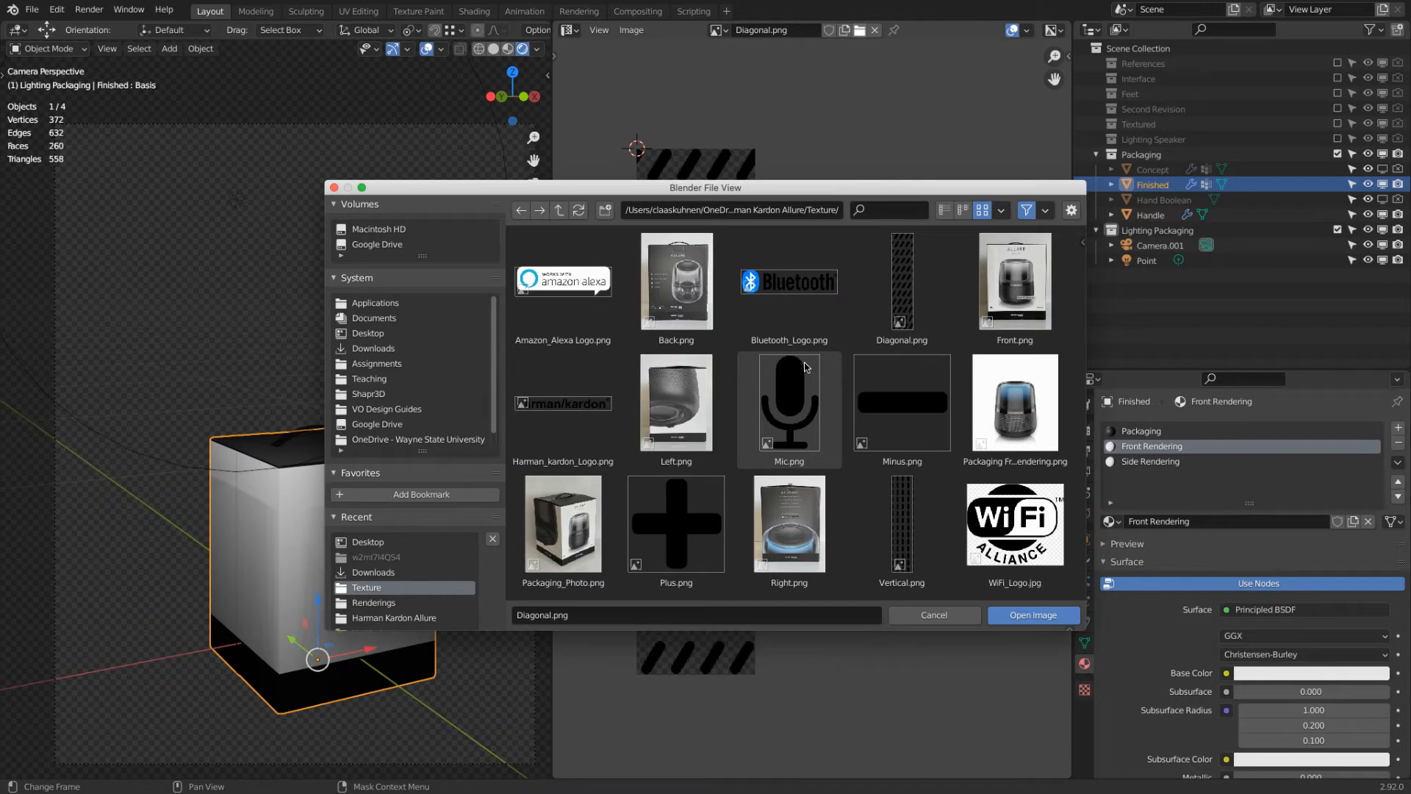
left_click(1014, 404)
left_click(1044, 622)
scroll(906, 444, "down", 3)
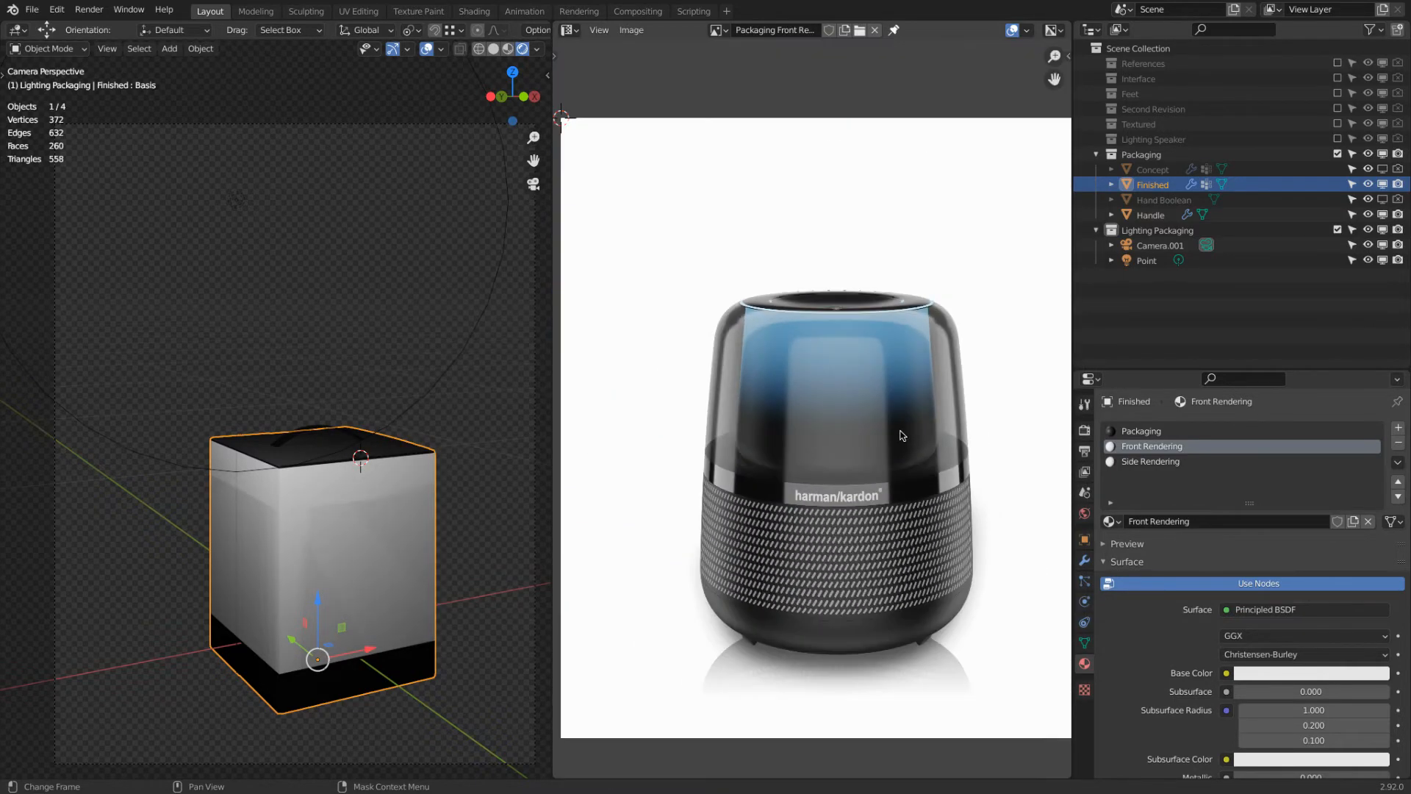
scroll(903, 435, "down", 1)
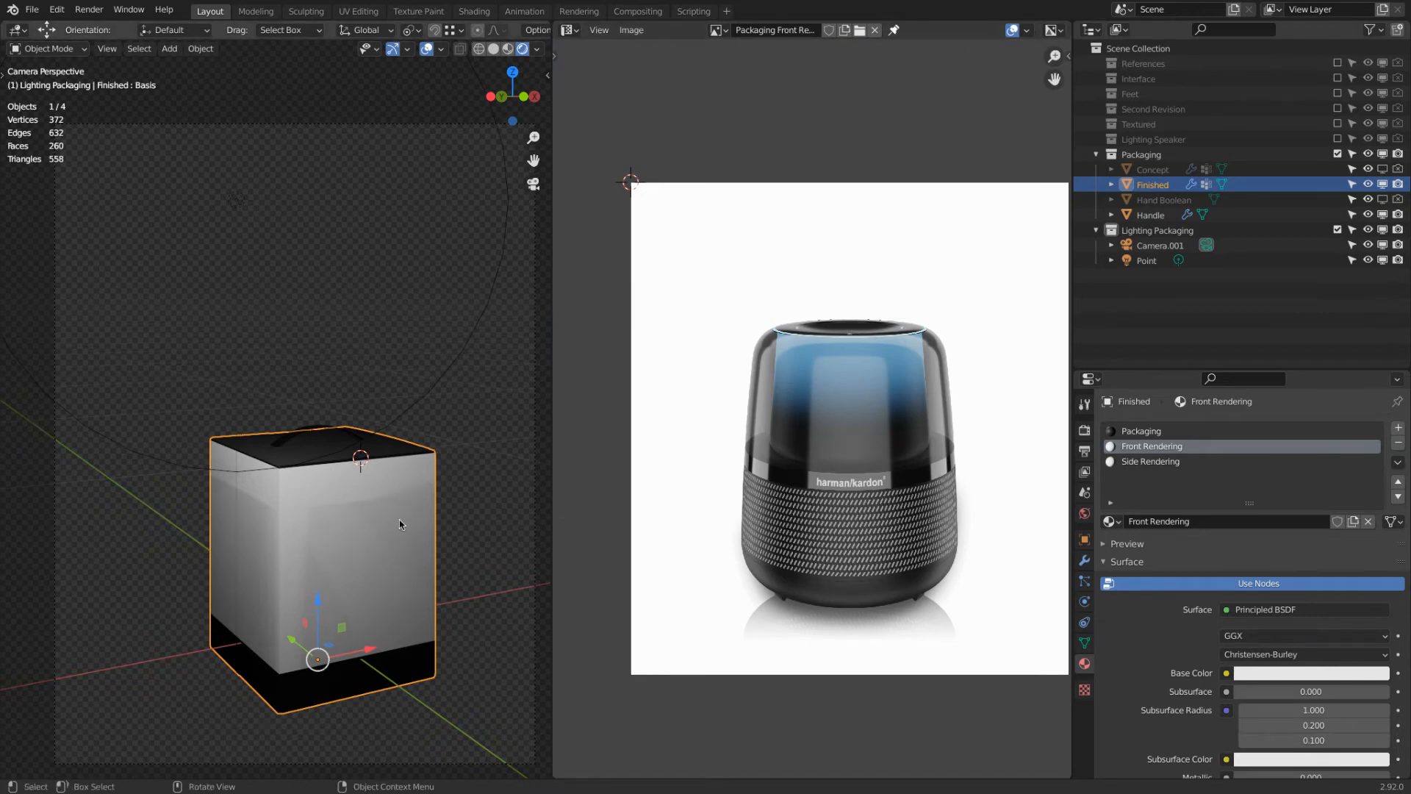
Step: In Edit Mode, select all faces that use the Front Rendering material and unwrap them
key("Tab")
mouse_move(327, 498)
middle_mouse_down("shift")
mouse_move(359, 390)
mouse_move(135, 347)
mouse_move(396, 472)
mouse_move(325, 517)
middle_mouse_up("shift")
scroll(301, 548, "up", 5)
left_click(298, 545)
scroll(213, 427, "up", 3)
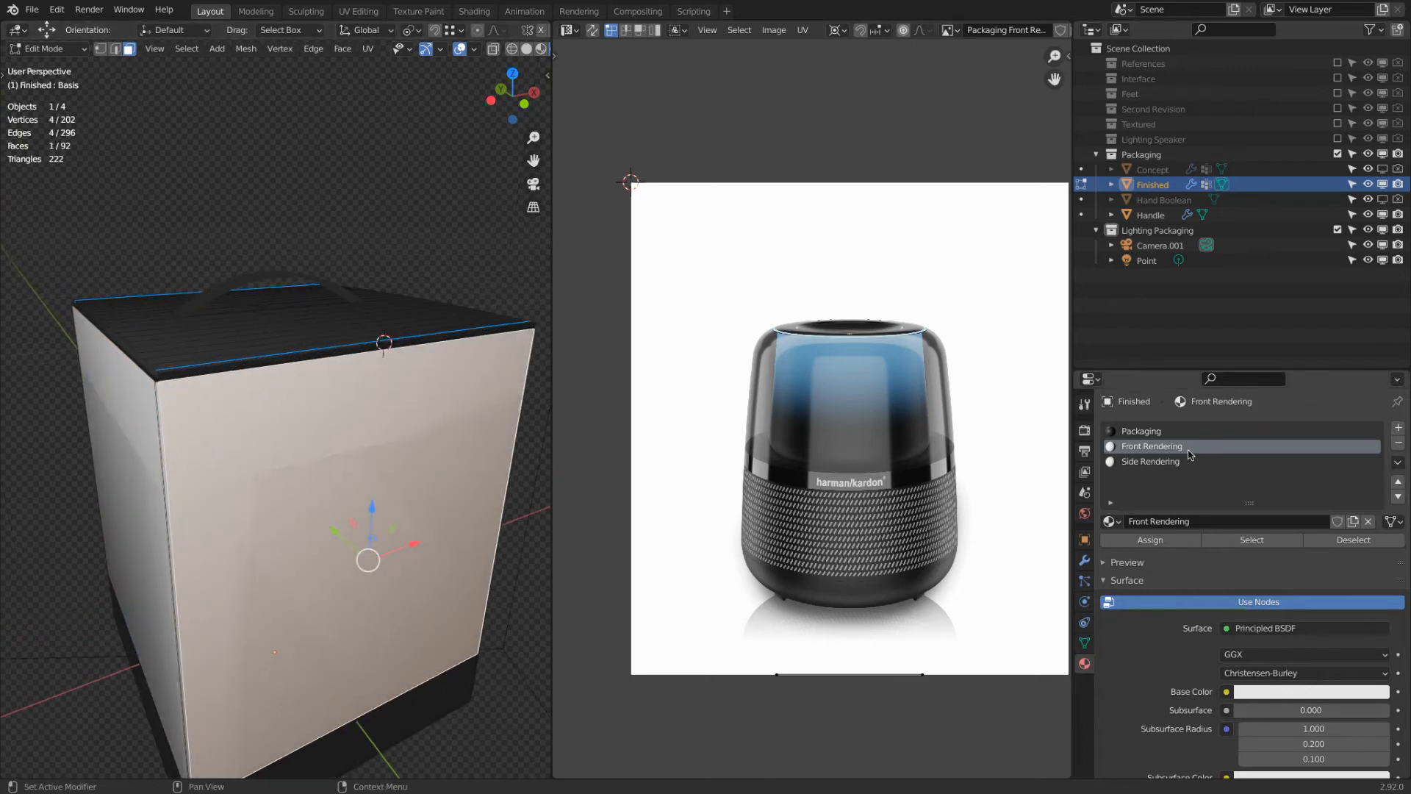
left_click(1252, 540)
middle_click_drag(485, 514, 450, 463)
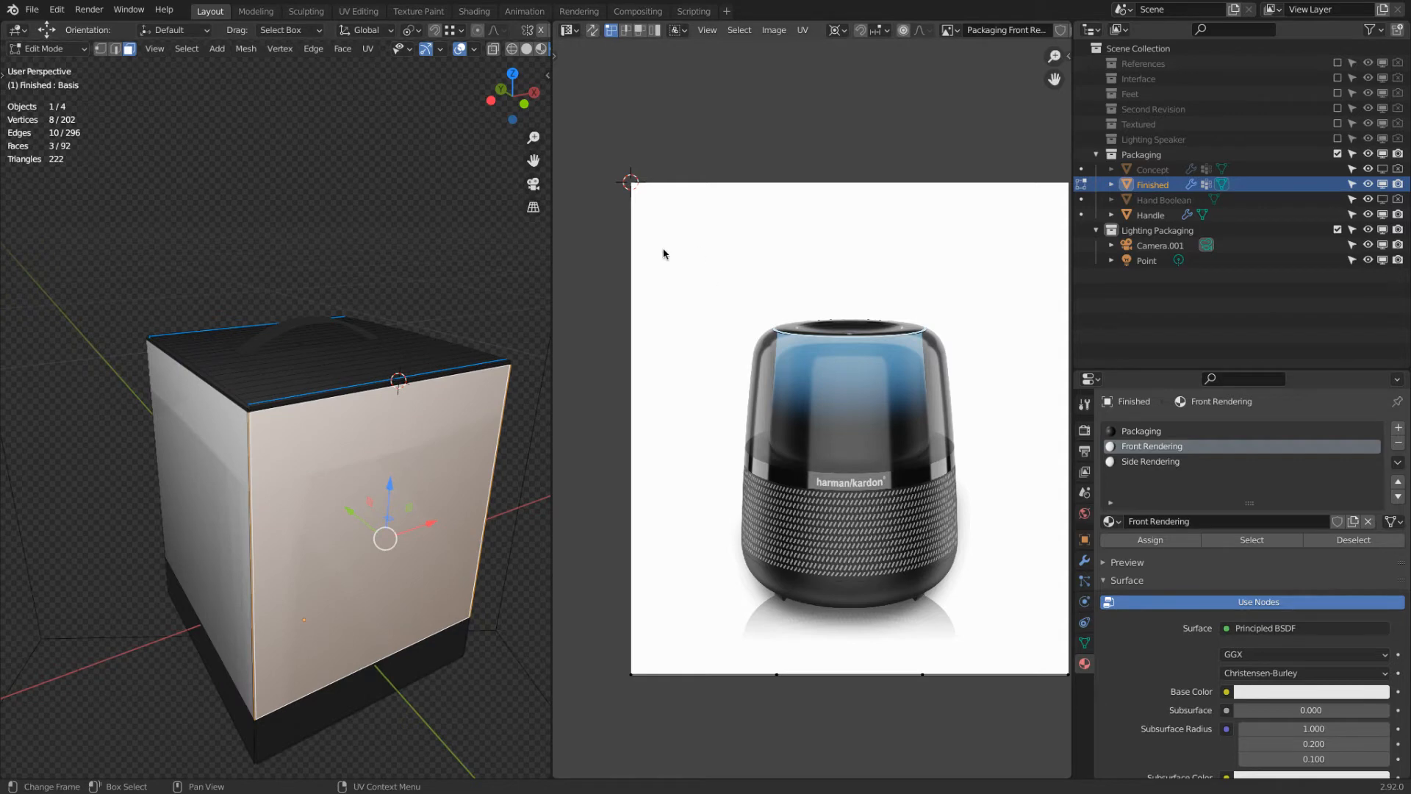
key("u")
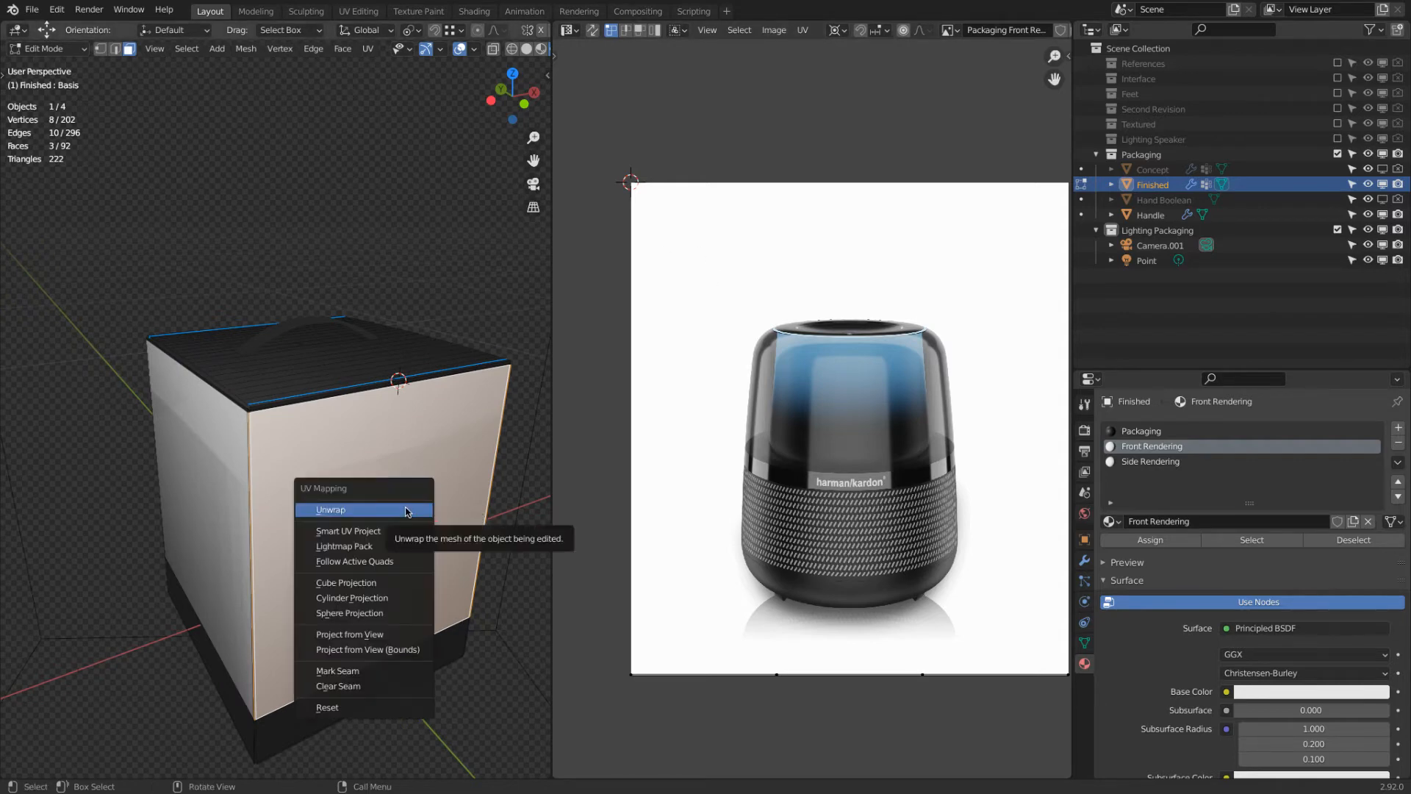
left_click(407, 510)
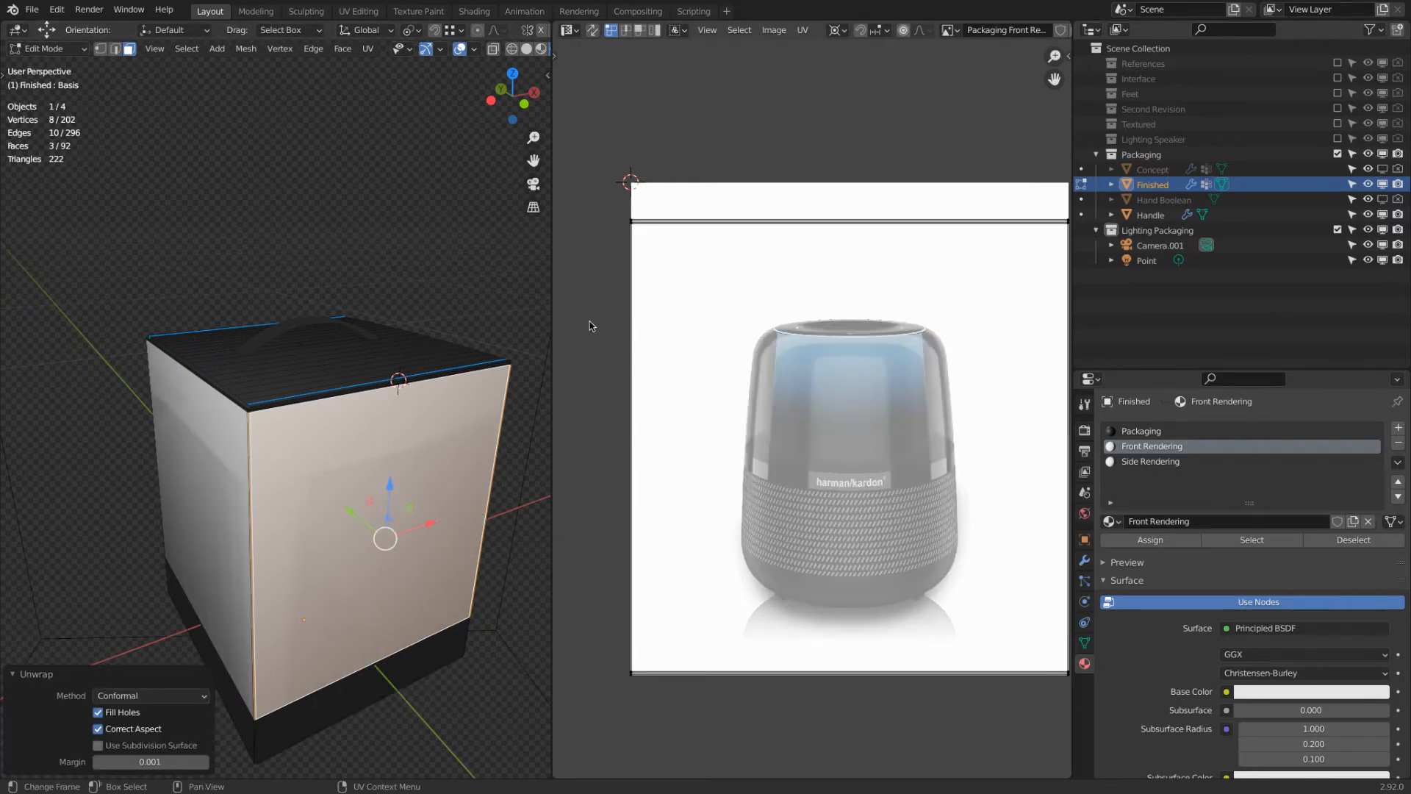
Step: Examine the front panel's narrow corner faces from both sides and compare their orientation with the unwrapped UV layout
middle_click_drag(406, 508, 390, 504)
scroll(390, 504, "up", 6)
scroll(316, 424, "up", 4)
scroll(317, 423, "down", 2)
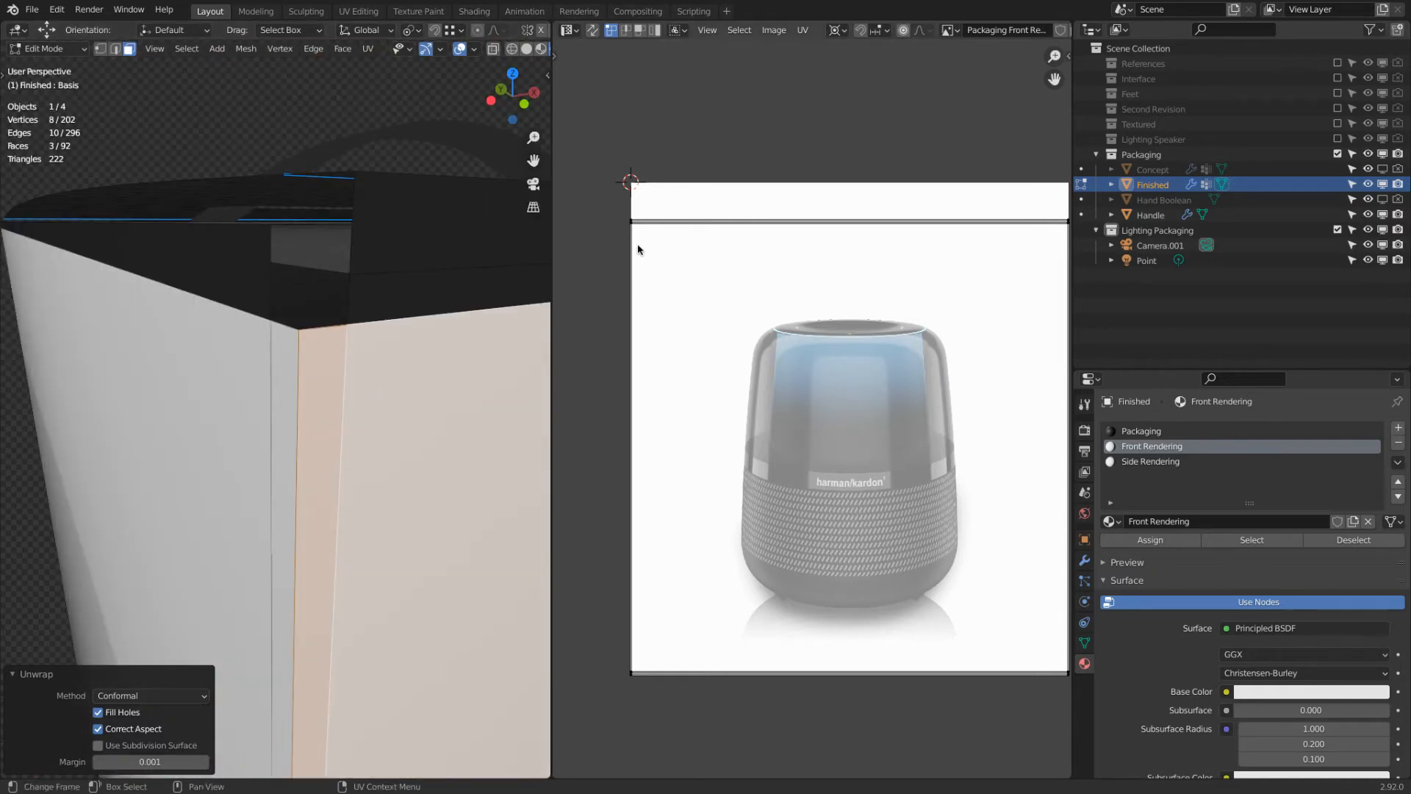
scroll(314, 312, "down", 8)
middle_click_drag(314, 312, 229, 295)
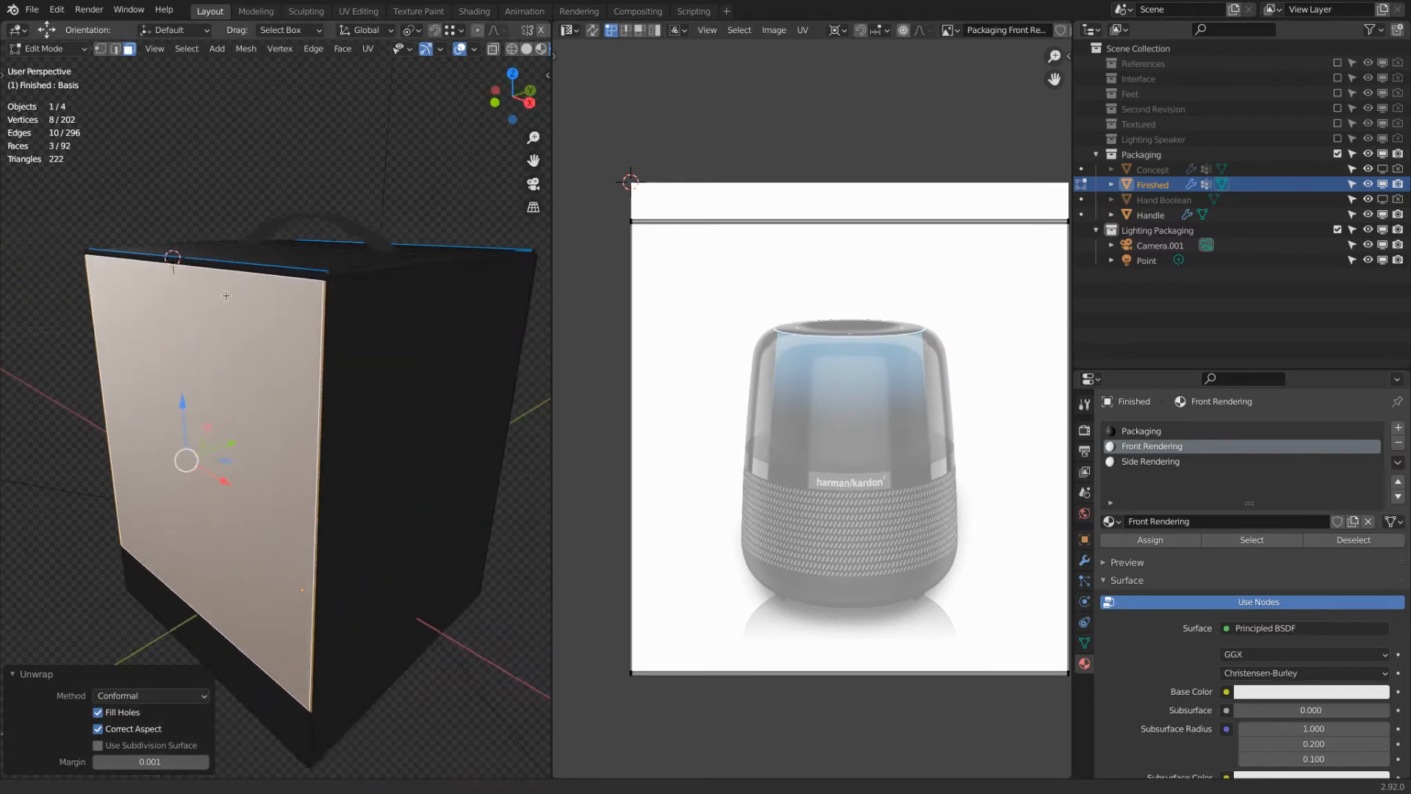
scroll(444, 277, "up", 3)
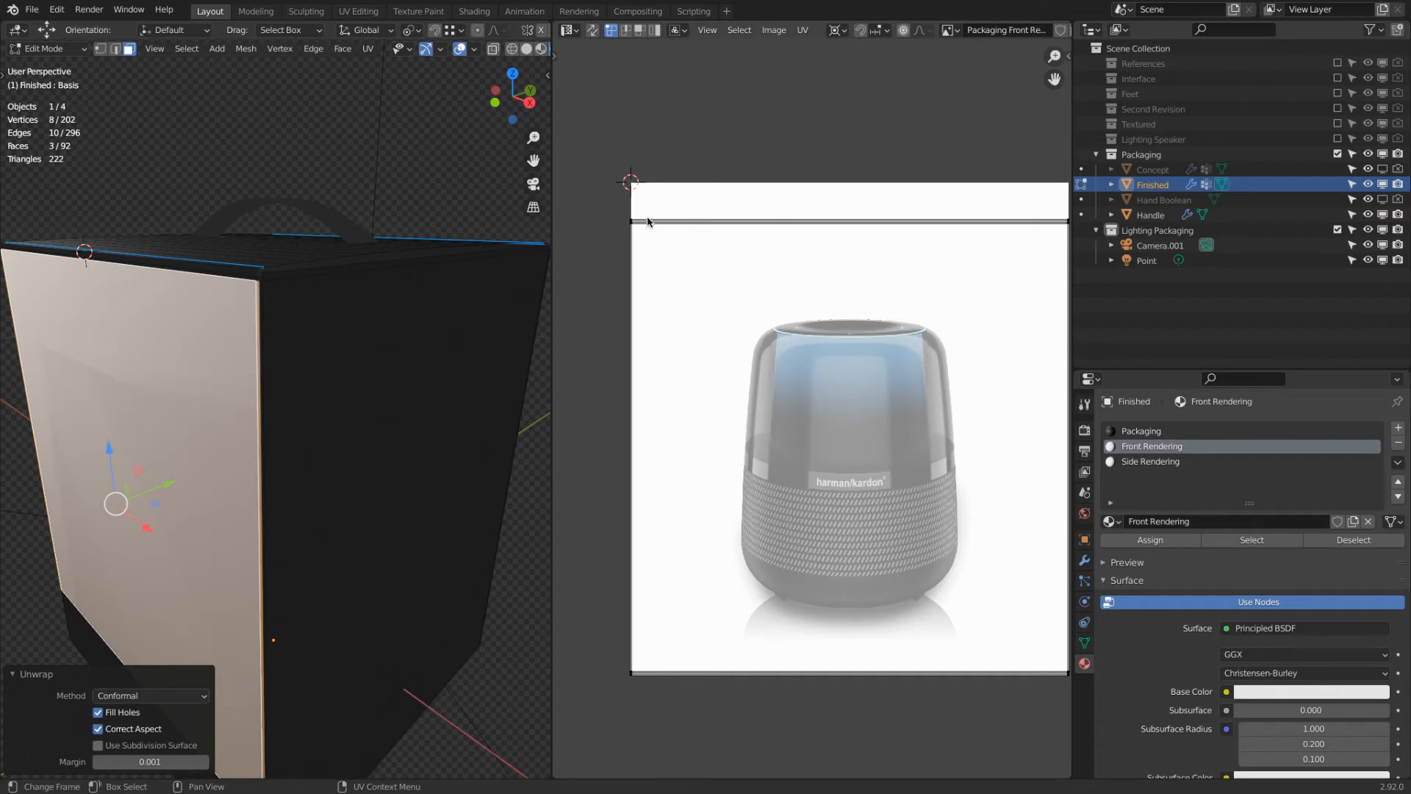
scroll(731, 466, "down", 3)
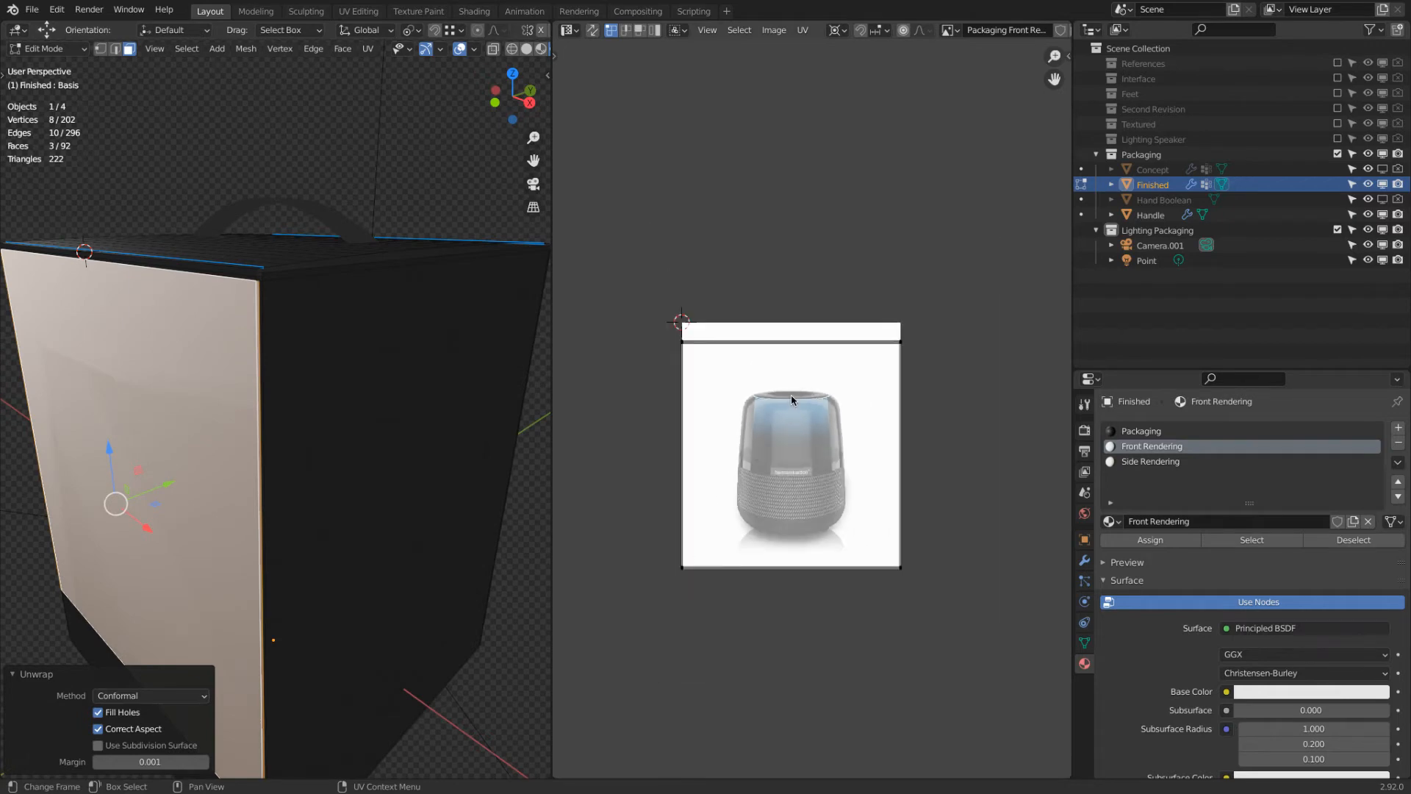
Step: Select all of the front panel's UVs, set UV snapping to Vertex, and rotate the layout by 90°
key("a")
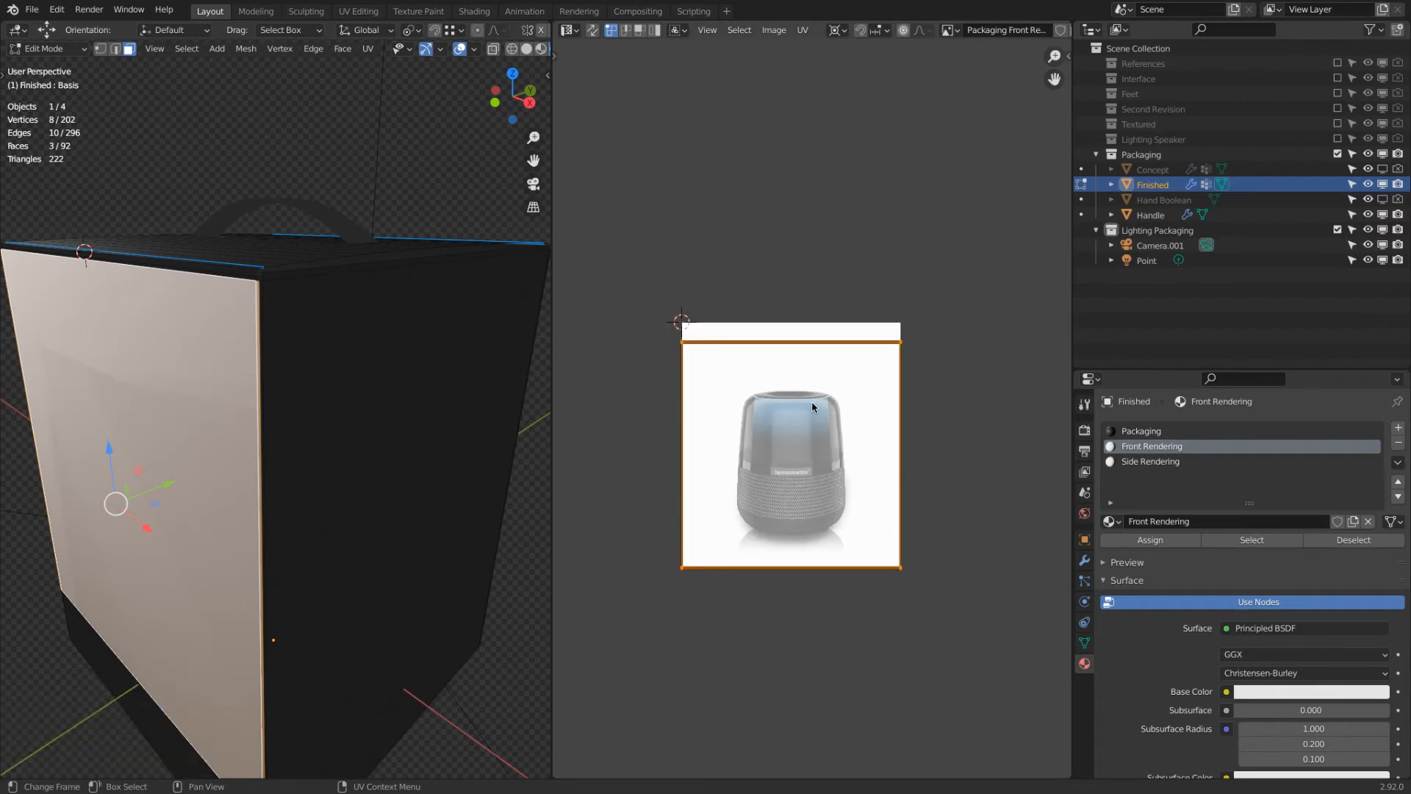
type("r-90")
key("Return")
left_click(838, 29)
left_click(853, 45)
left_click(882, 31)
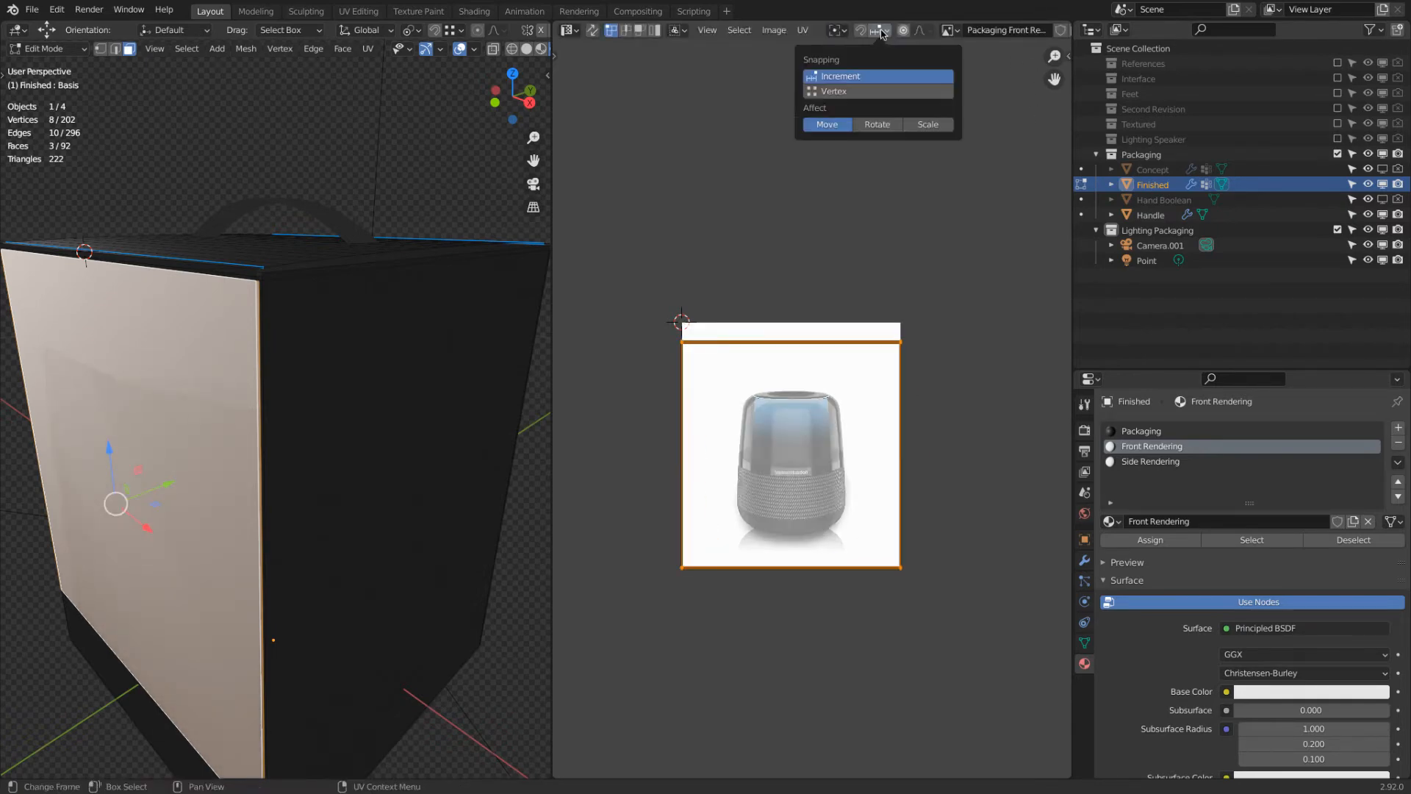
left_click(860, 91)
type("r90")
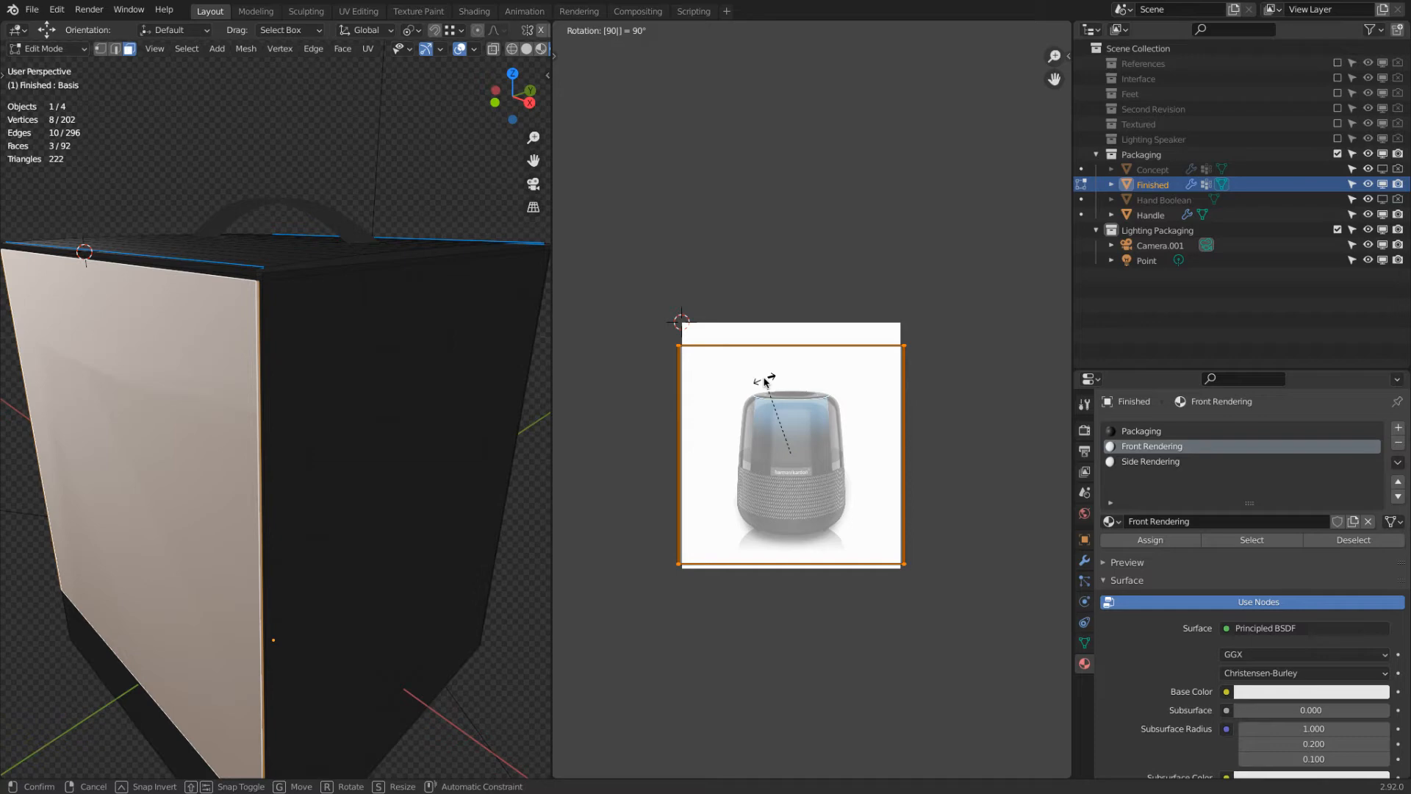
key("Return")
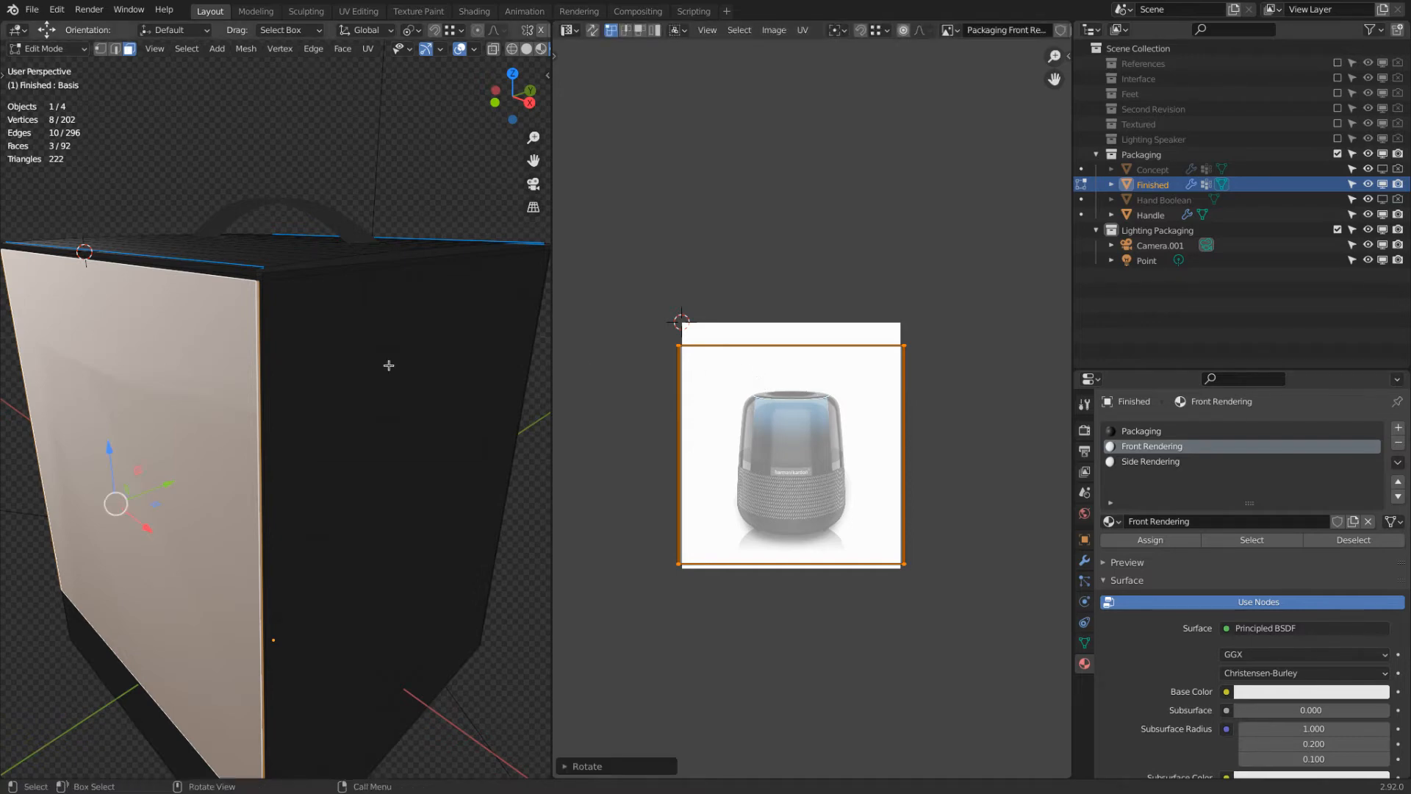
Step: Project the front panel's selected faces into UV space from the front orthographic view
key("KP_1")
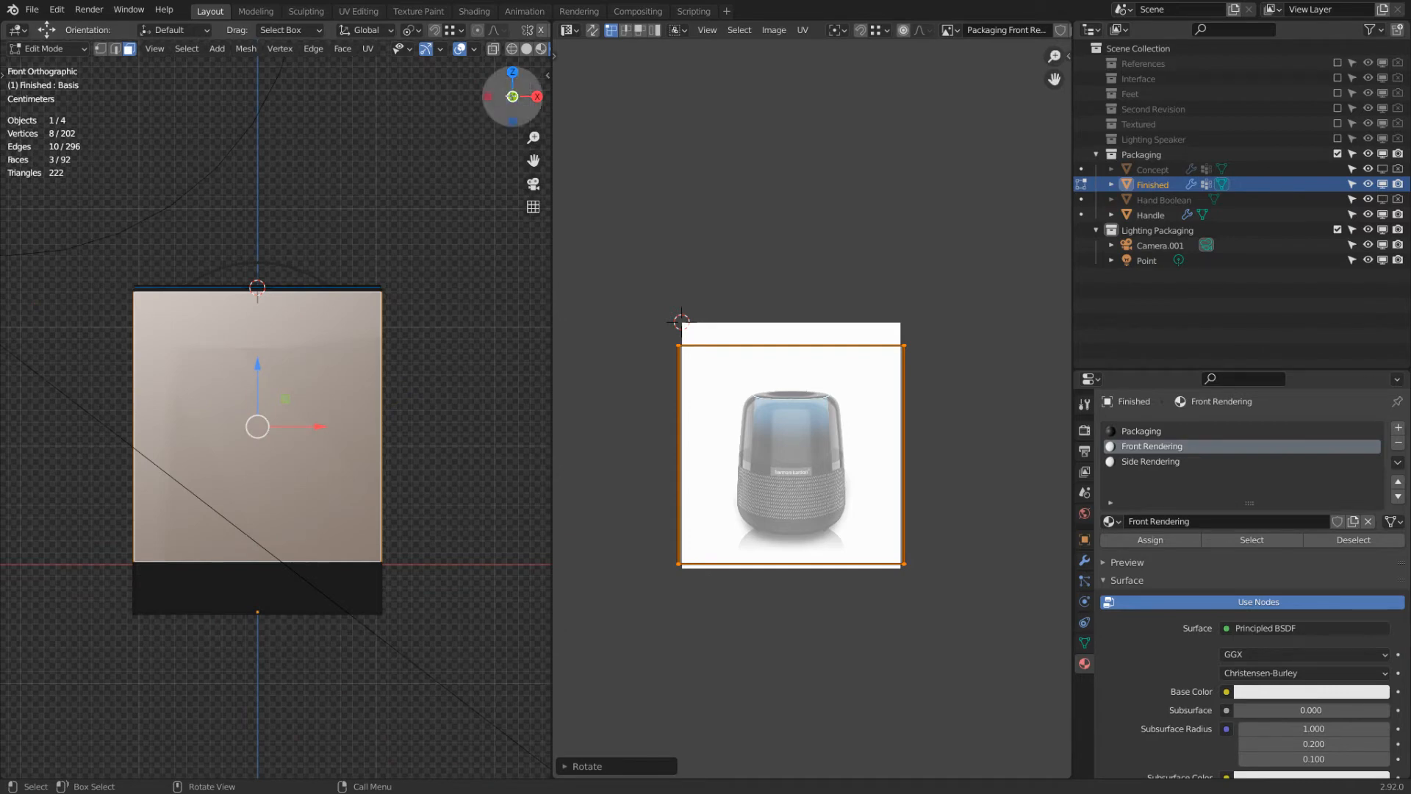
left_click(372, 48)
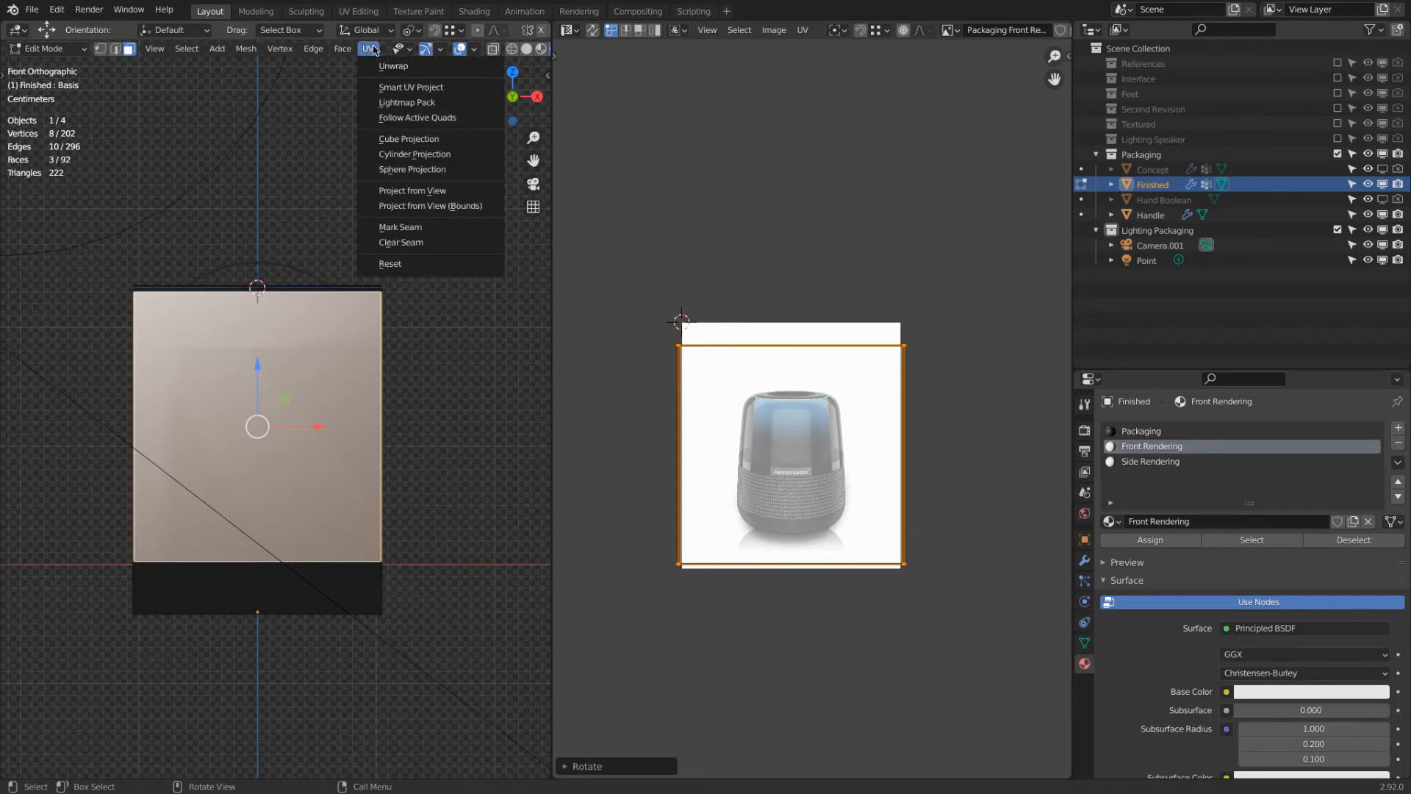
left_click(439, 191)
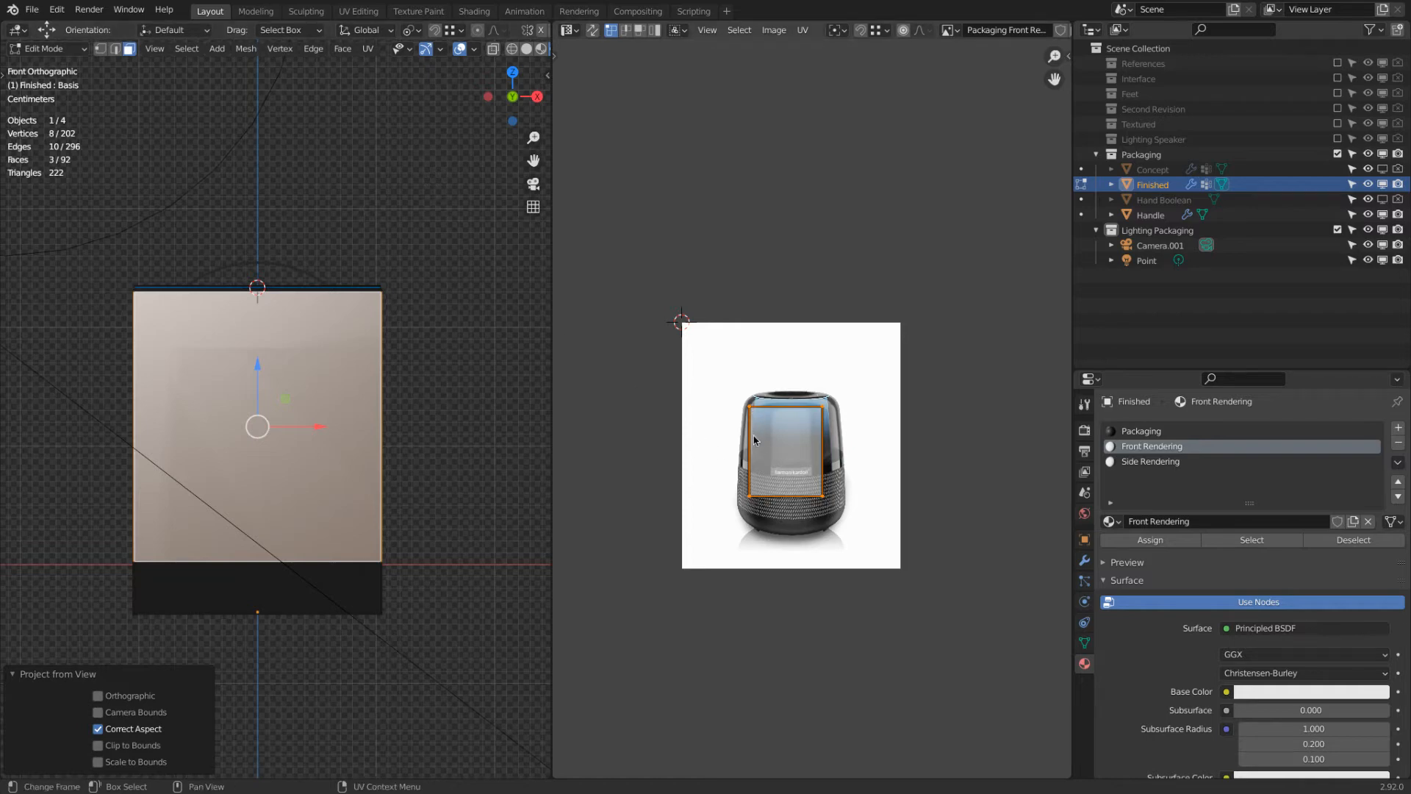
key("ctrl+z")
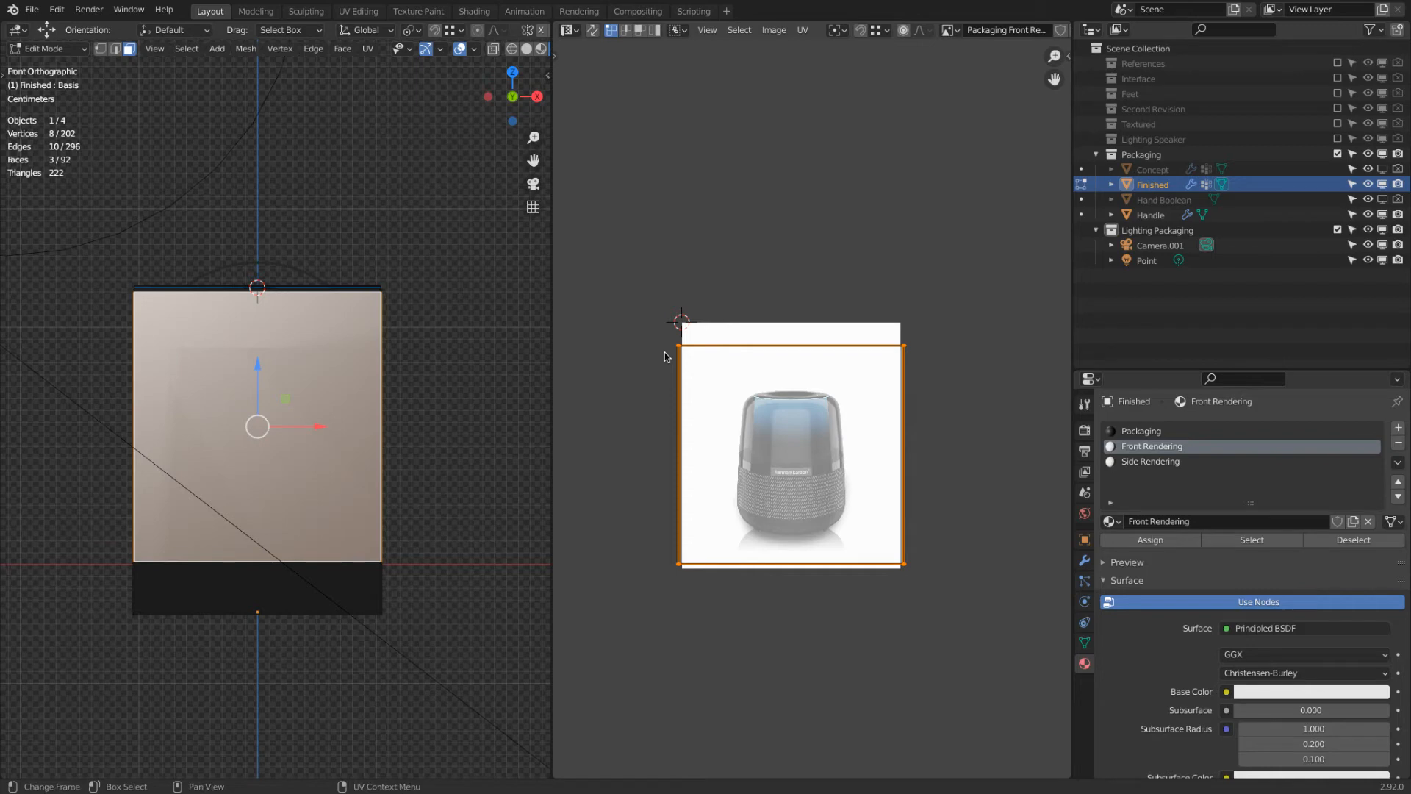
left_click(367, 49)
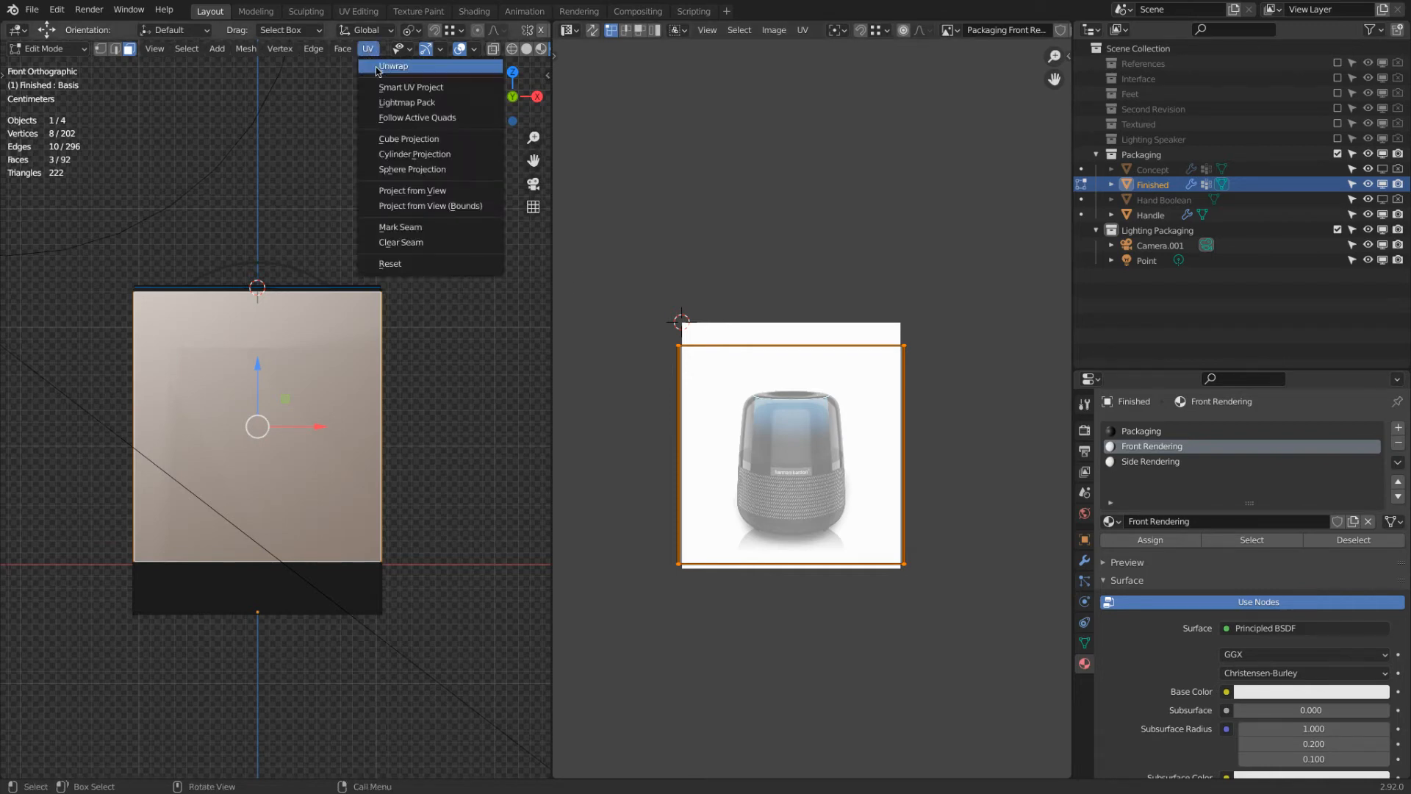
left_click(412, 193)
Step: Scale up the projected UV layout and move it so it frames the whole speaker in the image
scroll(811, 441, "up", 1)
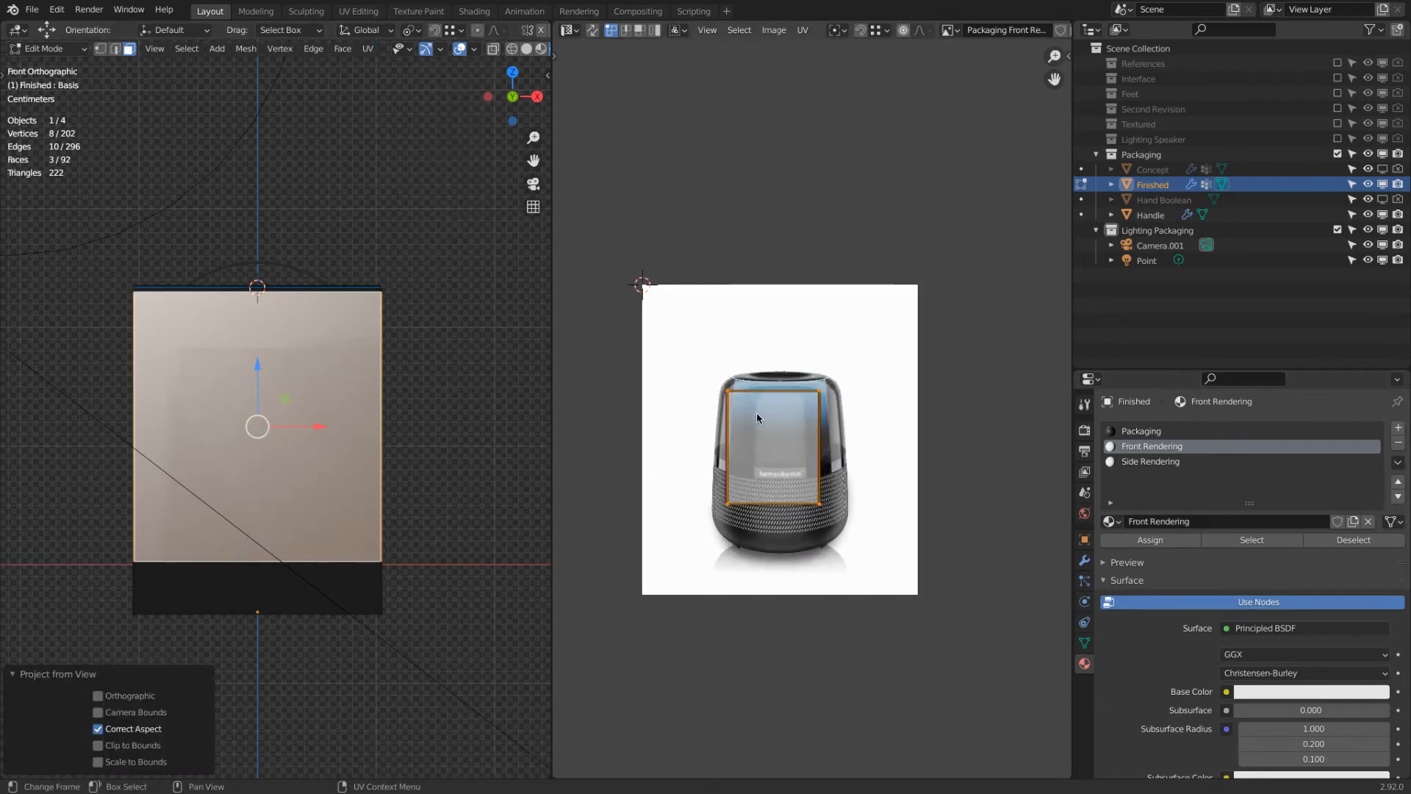
scroll(810, 442, "up", 1)
key("s")
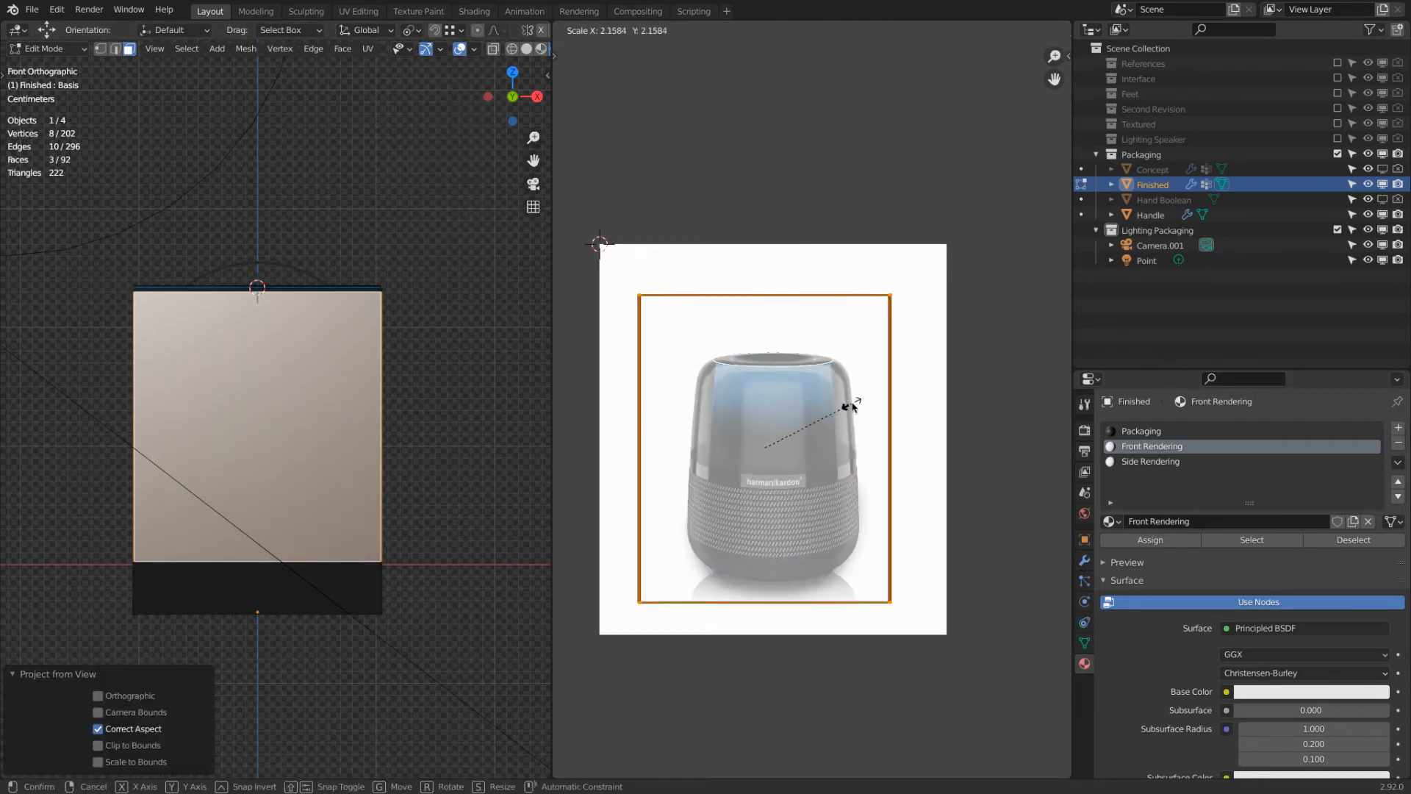
left_click(856, 394)
key("g")
left_click(807, 399)
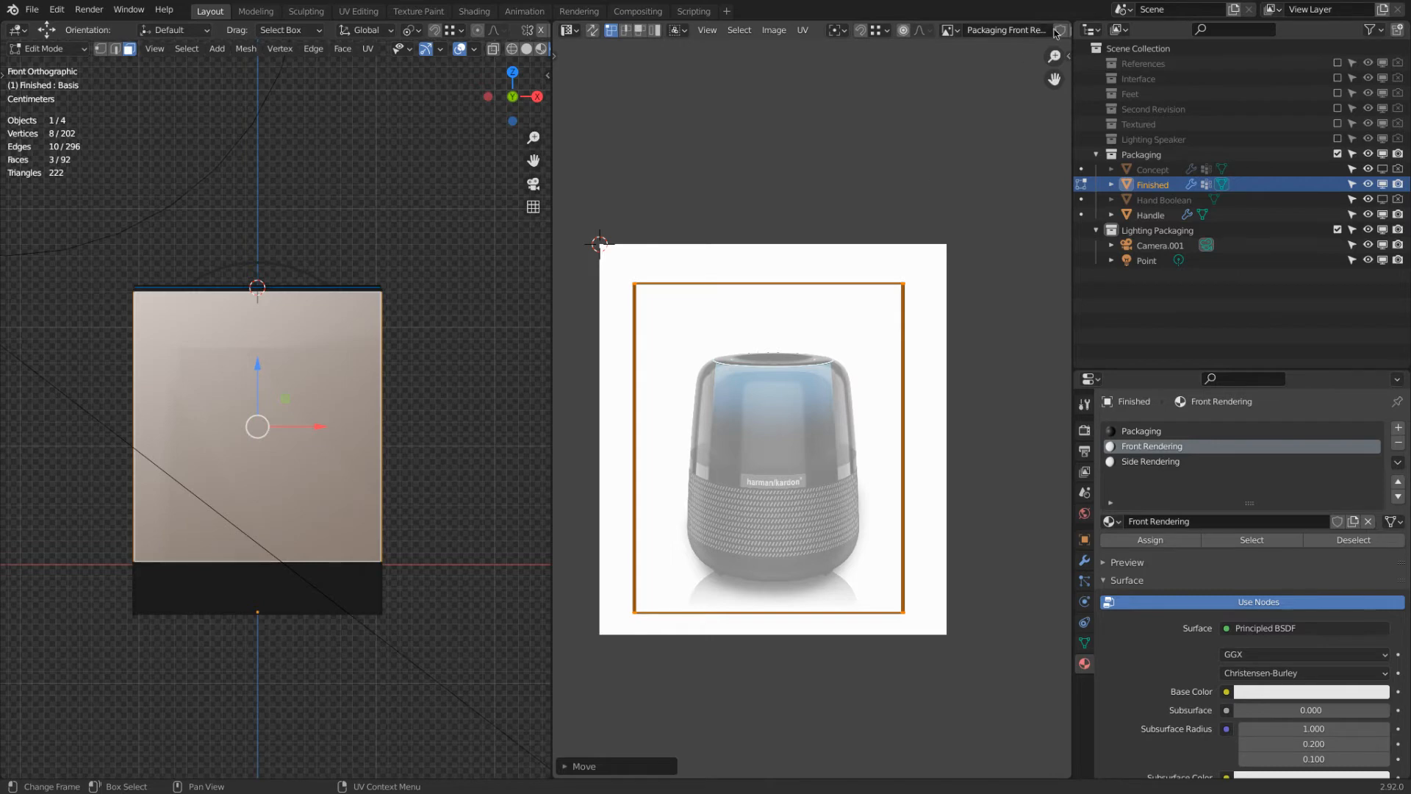
Step: Split the UV editing area horizontally and turn the lower part into a Shader Editor
left_click_drag(1065, 28, 580, 512)
left_click(571, 523)
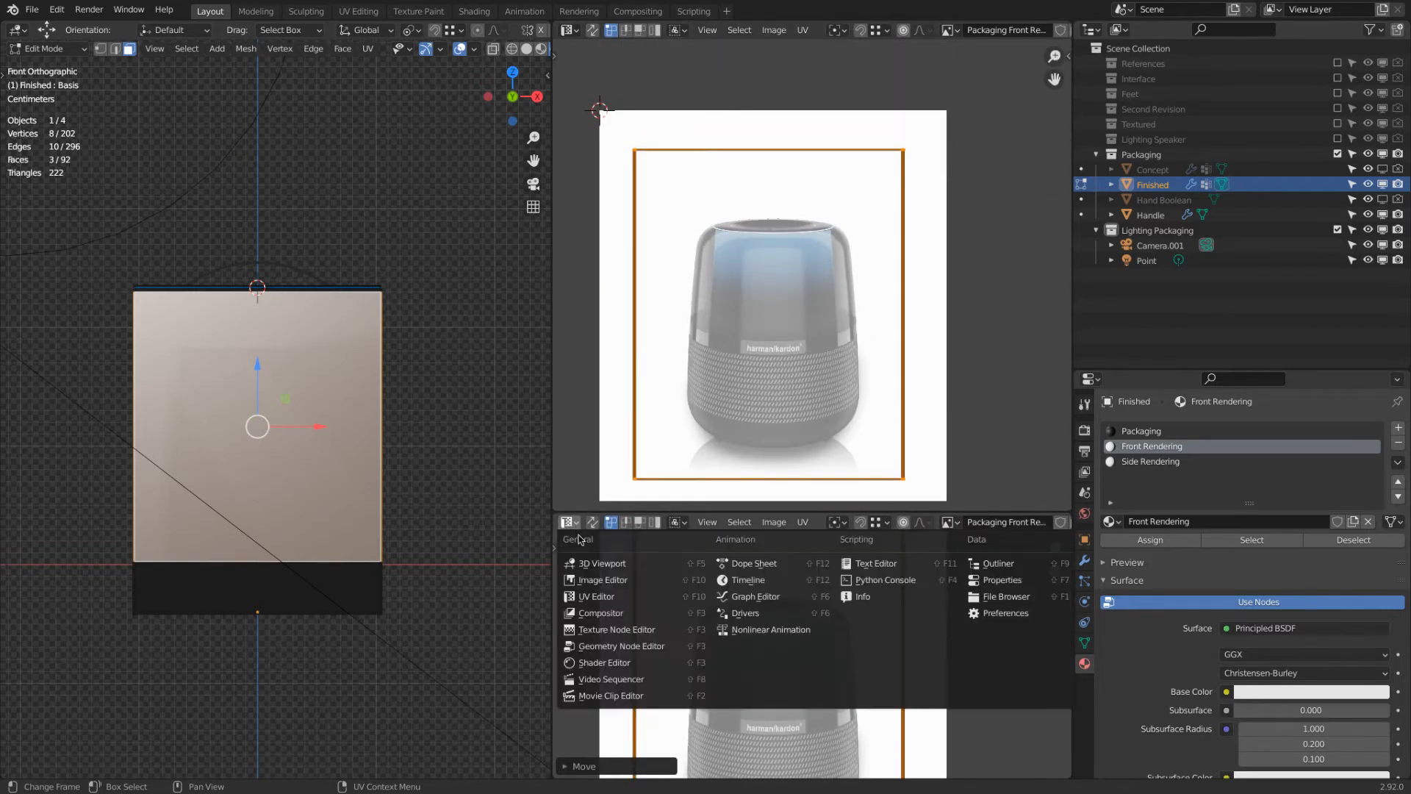
left_click(604, 662)
Step: Add an Image Texture node to the Front Rendering material and connect its Color output to the Principled BSDF's Base Color
left_click(730, 522)
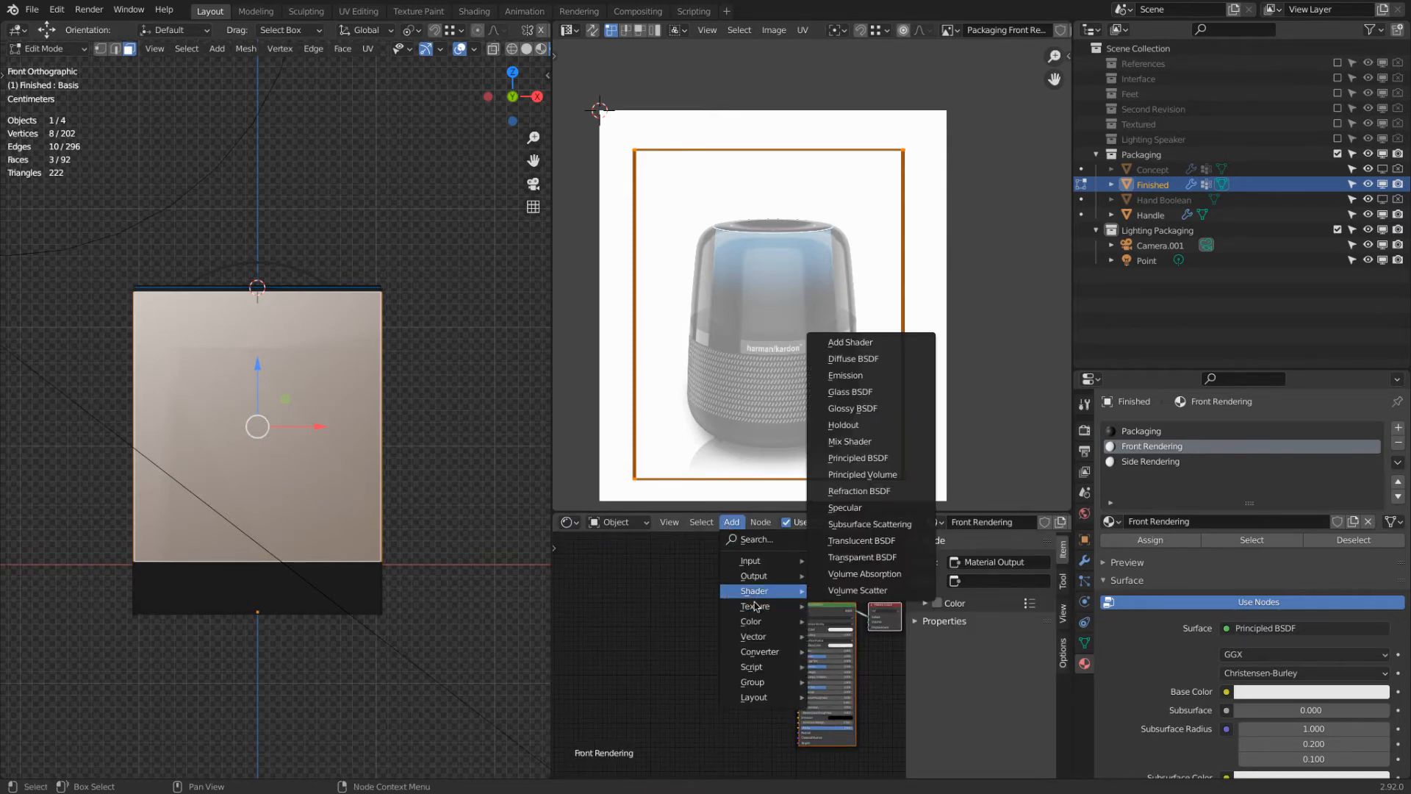
mouse_move(755, 607)
left_click(854, 472)
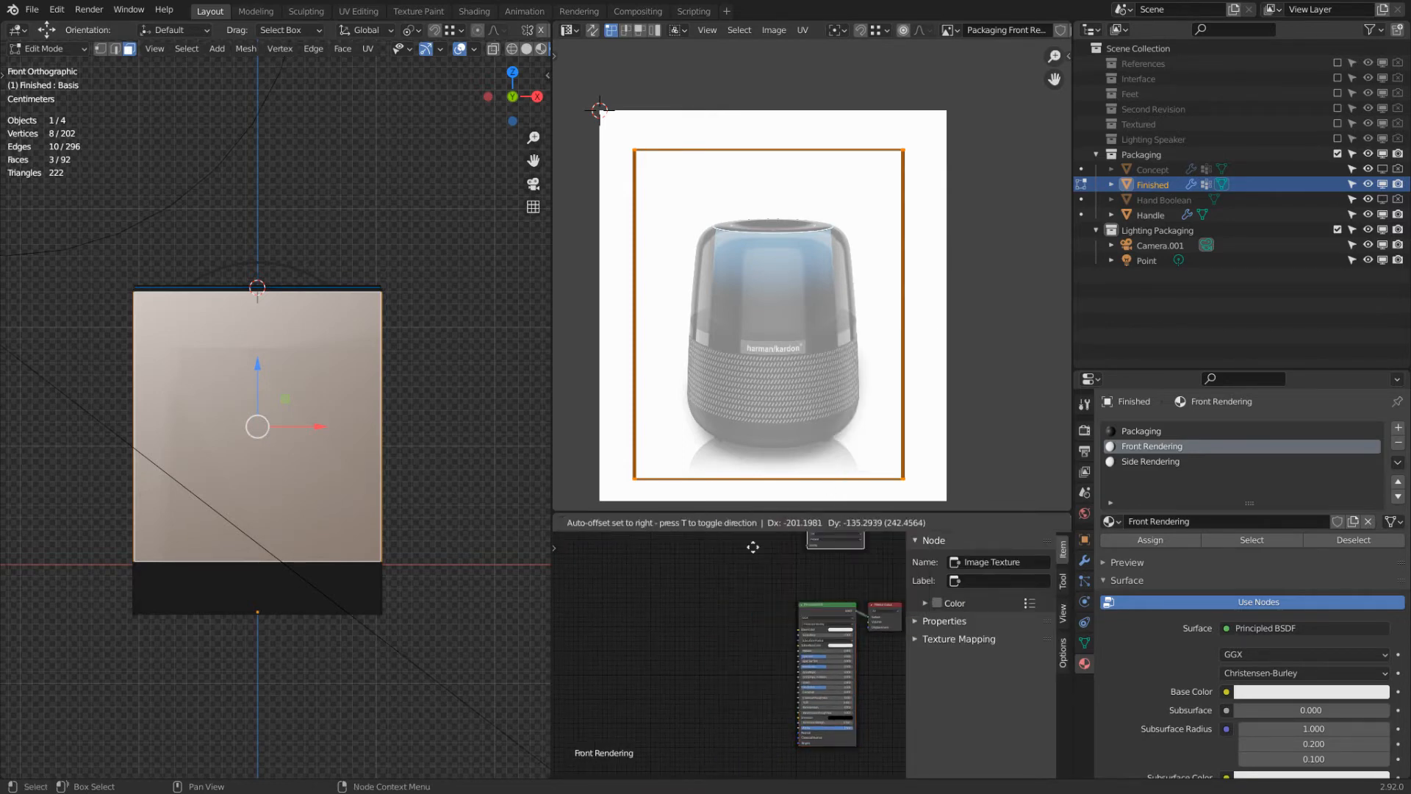
left_click(694, 621)
mouse_move(722, 612)
left_mouse_down()
mouse_move(795, 629)
mouse_move(750, 613)
left_mouse_up()
Step: Assign Packaging Front Rendering.png to the Image Texture node
scroll(732, 627, "up", 1)
scroll(733, 629, "up", 1)
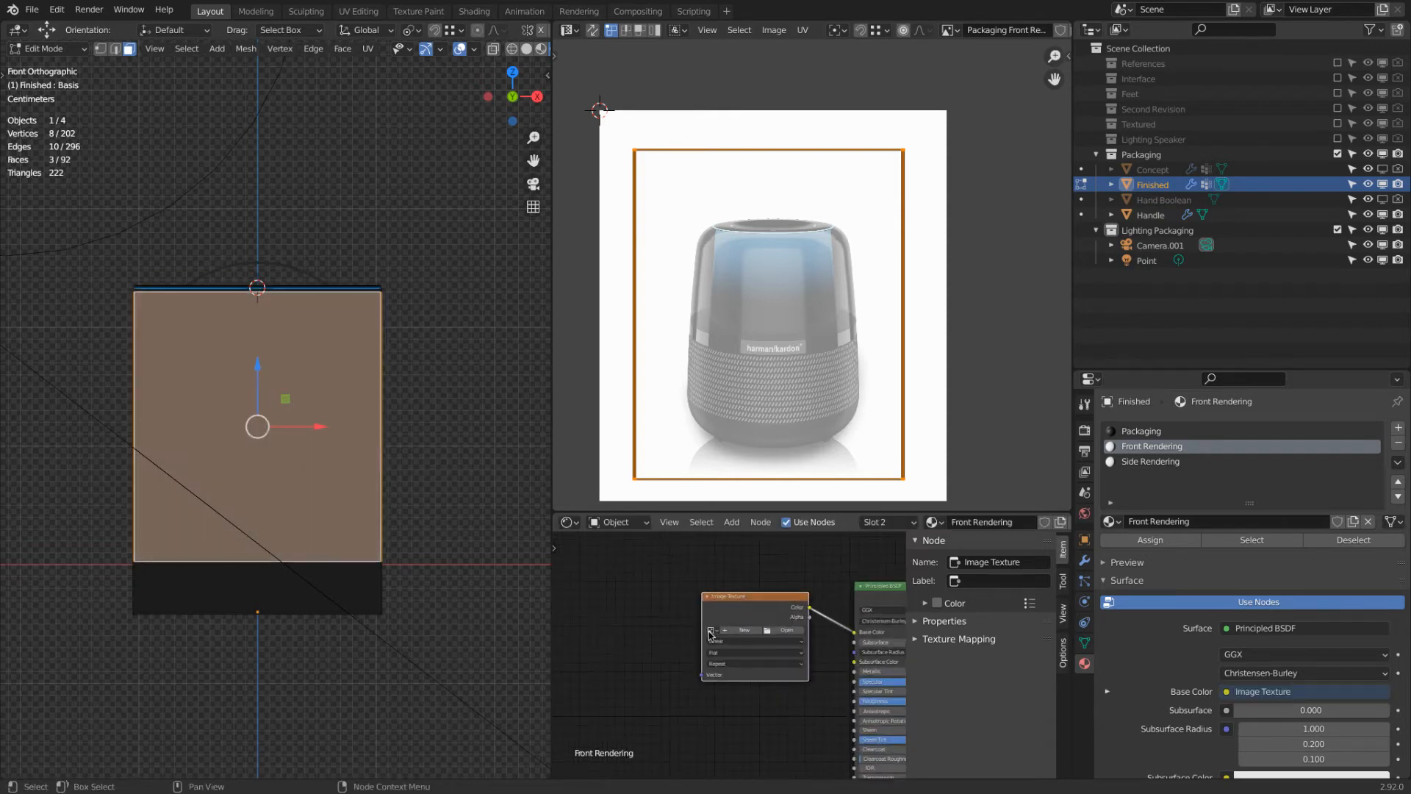
left_click(710, 630)
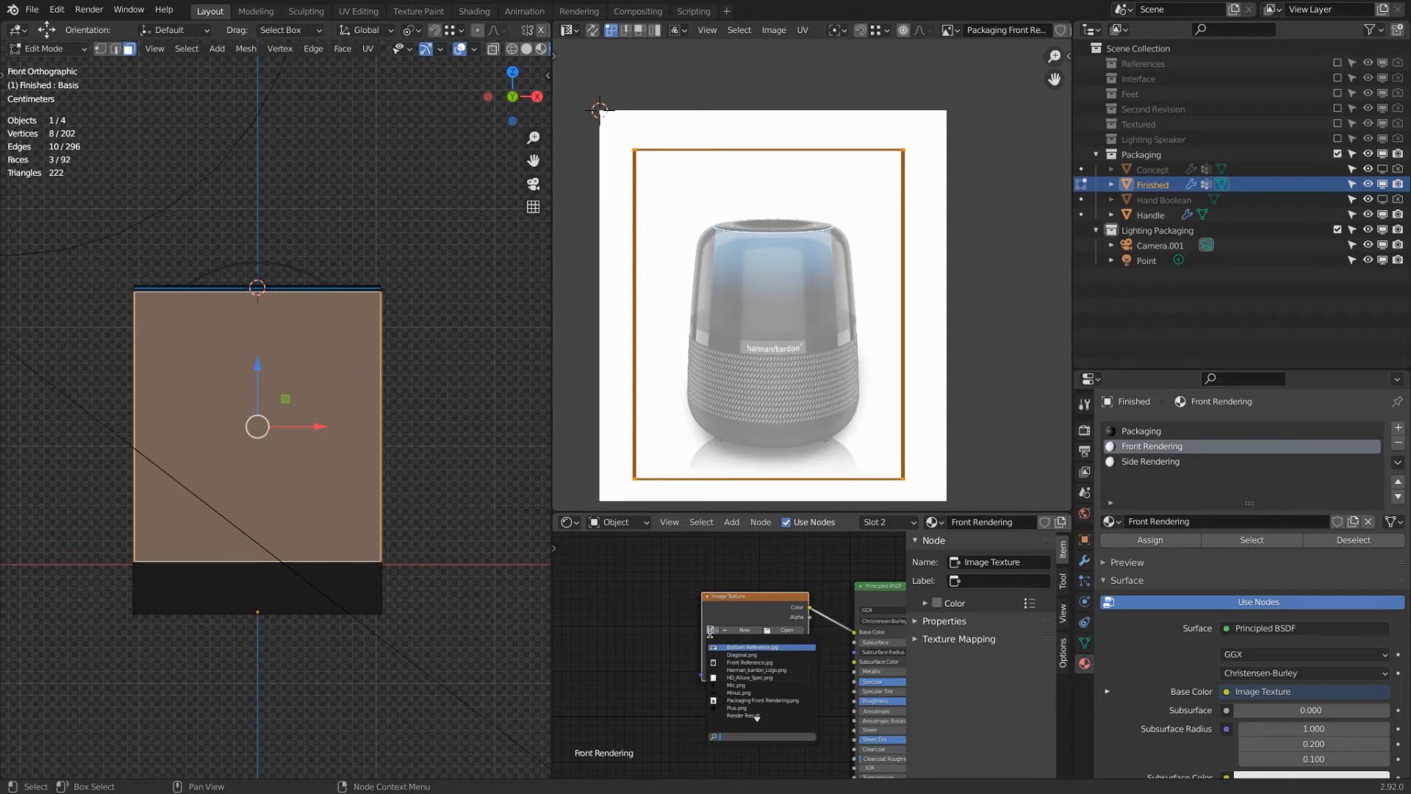
left_click(728, 700)
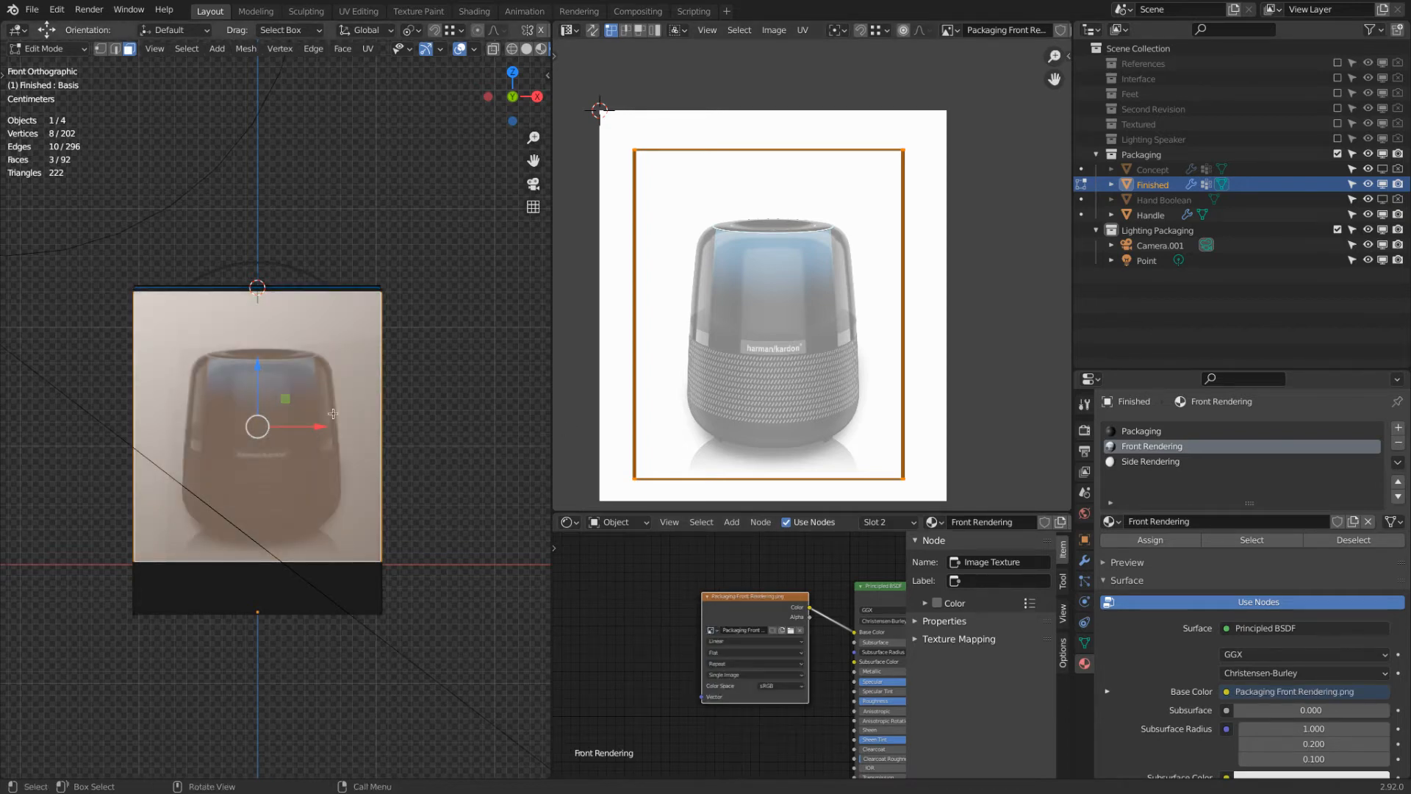
Step: Examine the rendering's placement on the front panel in Object Mode, in both orthographic and perspective view, and return to Edit Mode
key("Tab")
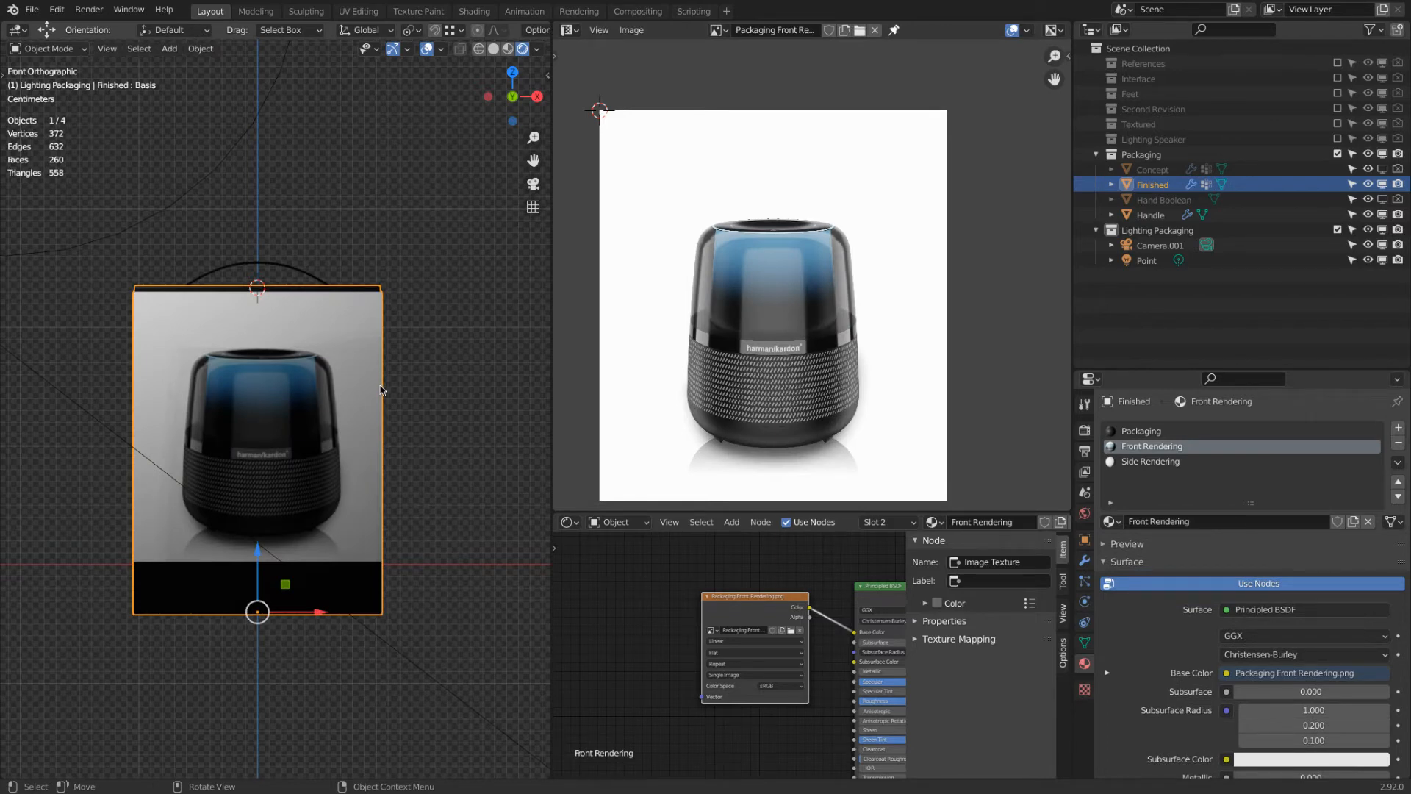
middle_click_drag(381, 385, 539, 273, "shift")
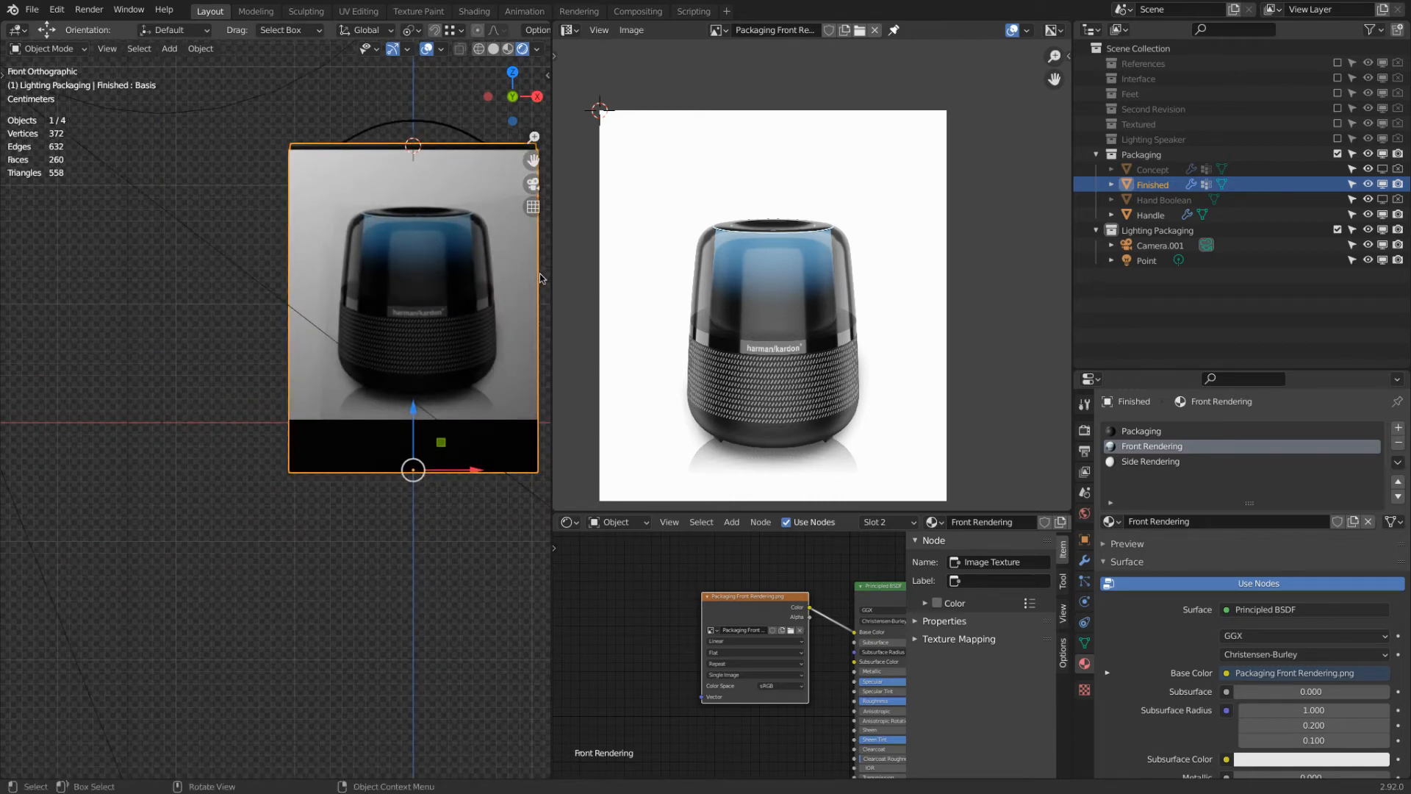
key("KP_5")
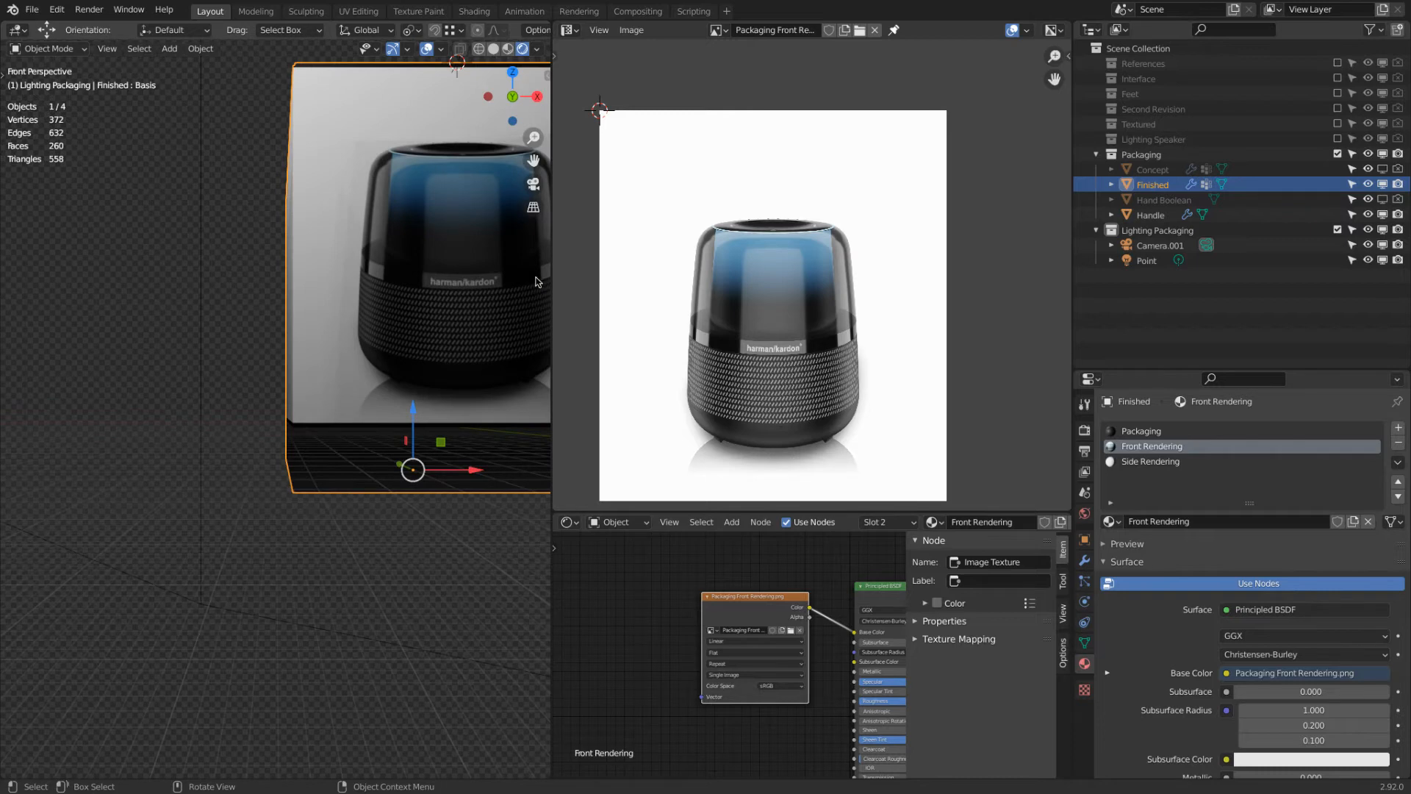
key("KP_5")
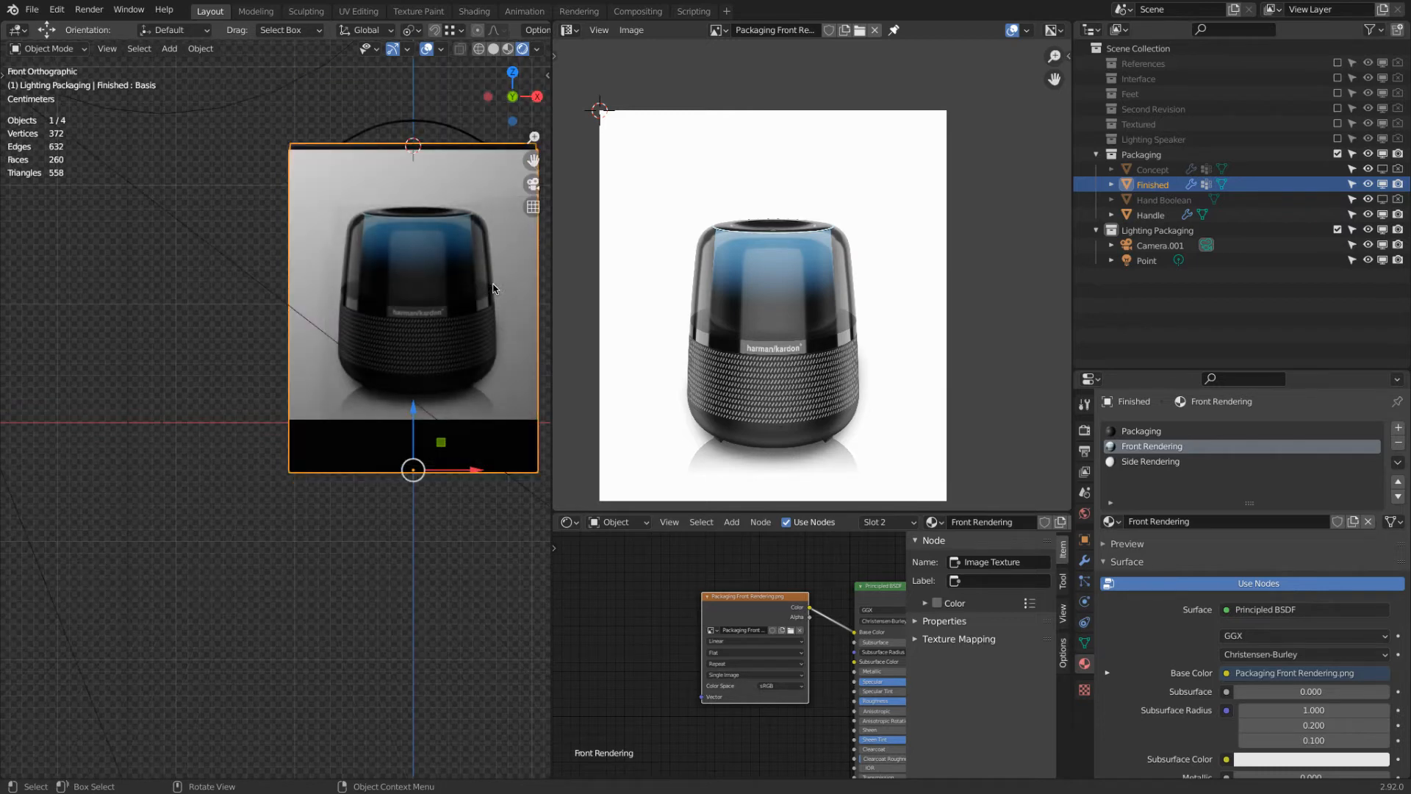
key("Tab")
Step: Unwrap the front panel's faces again, rotate their UV layout by -90°, and return to Object Mode
middle_click_drag(365, 287, 302, 303, "shift")
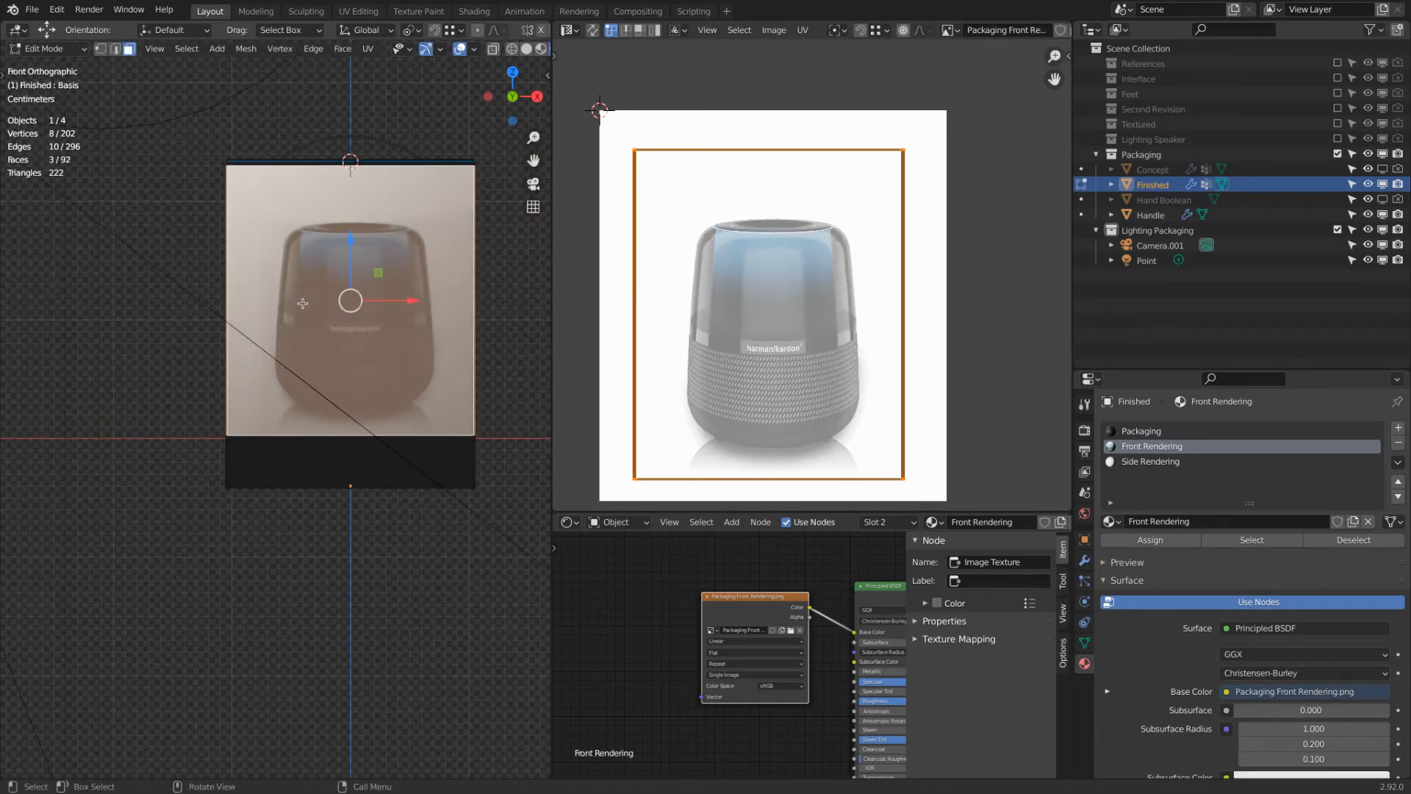
key("u")
left_click(302, 303)
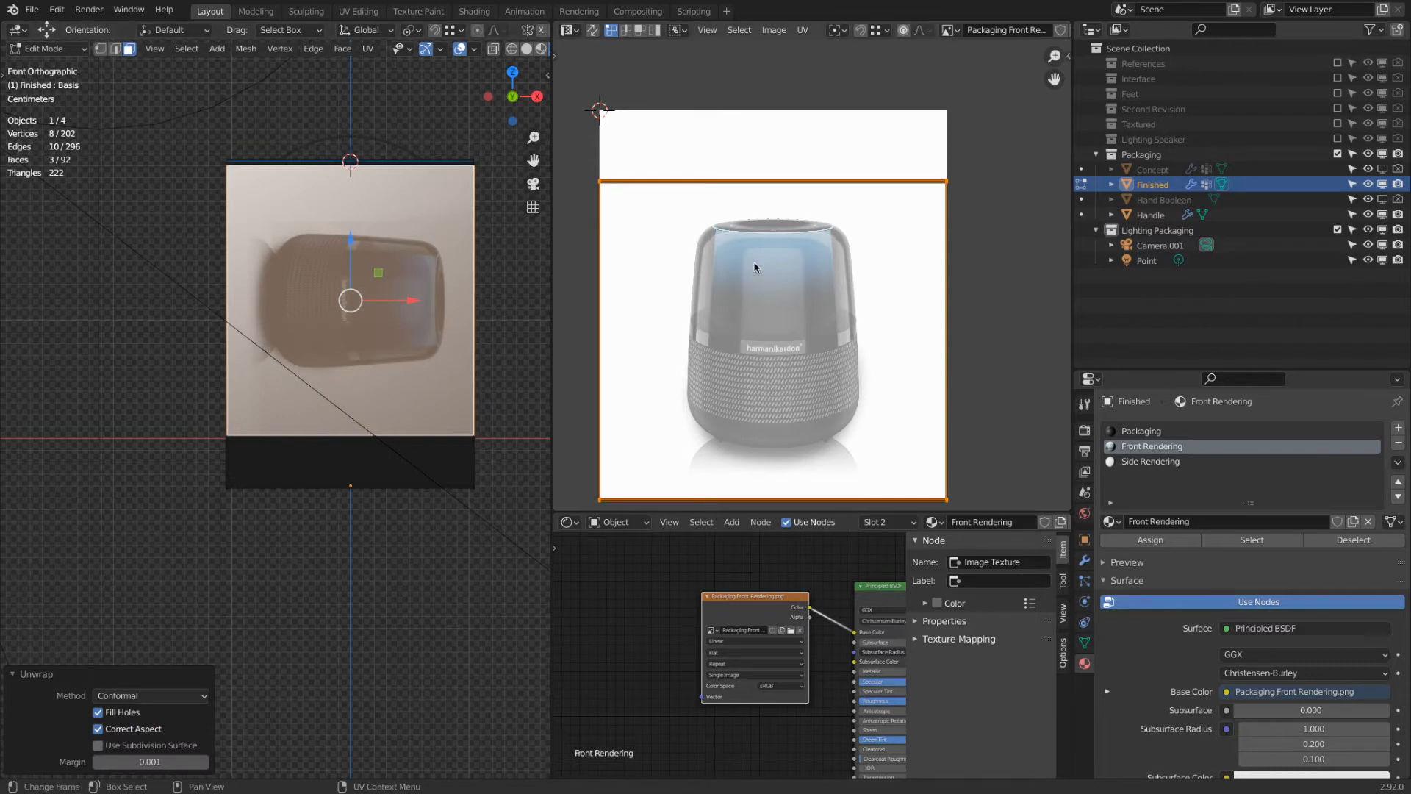
type("r-90")
key("Return")
key("Tab")
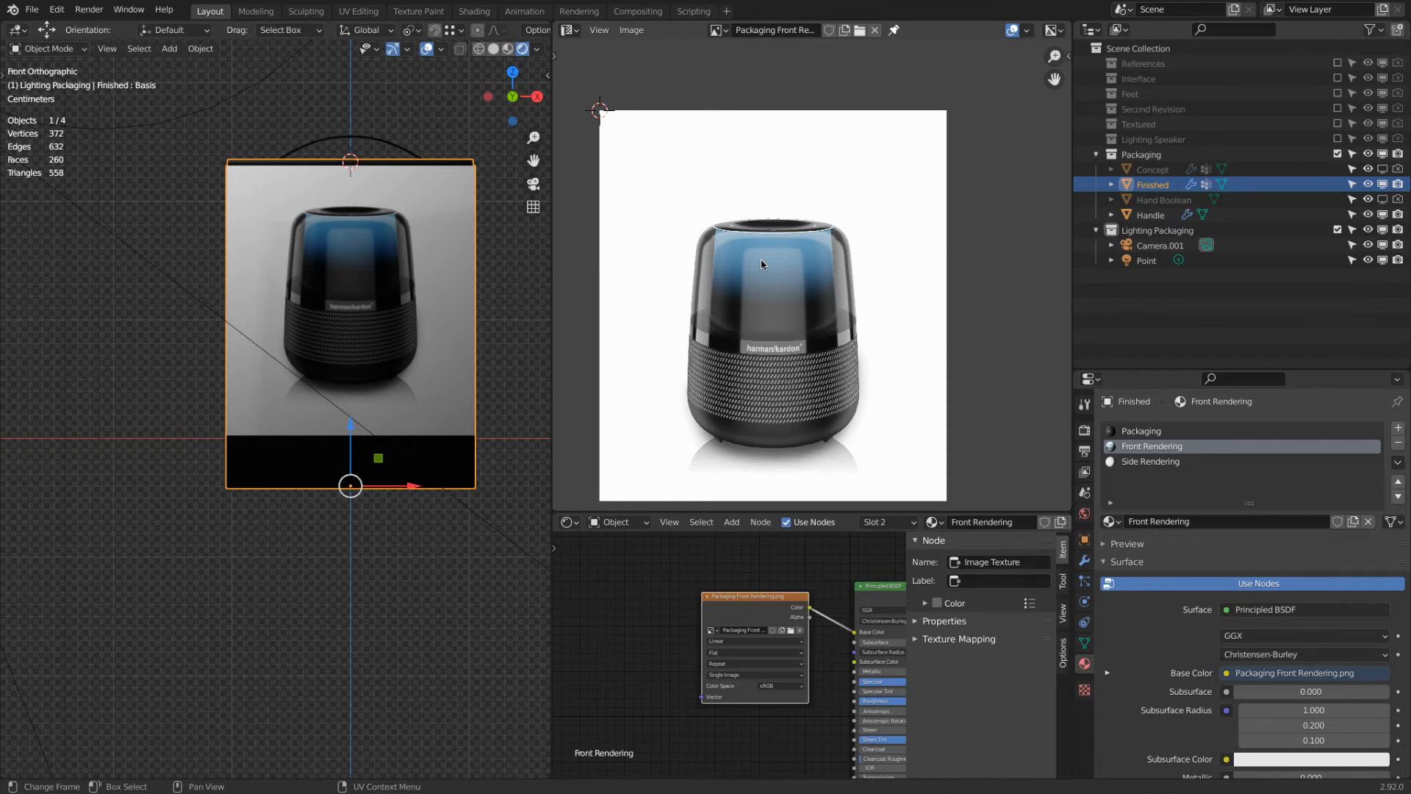
Step: In Edit Mode, move the front panel's UV layout up about 0.04 along the Y axis
key("Tab")
middle_click_drag(891, 263, 857, 221)
key("g")
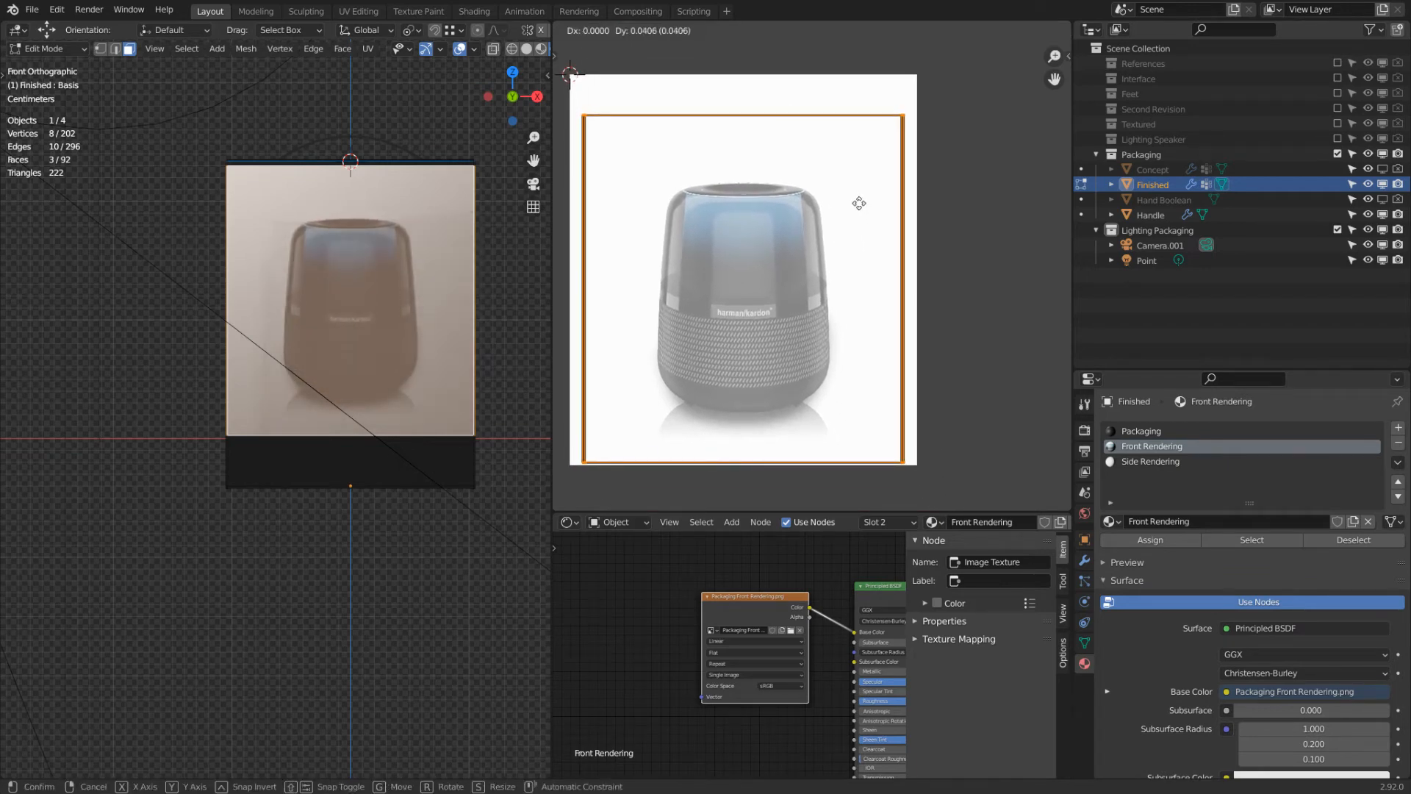
key("y")
left_click(858, 203)
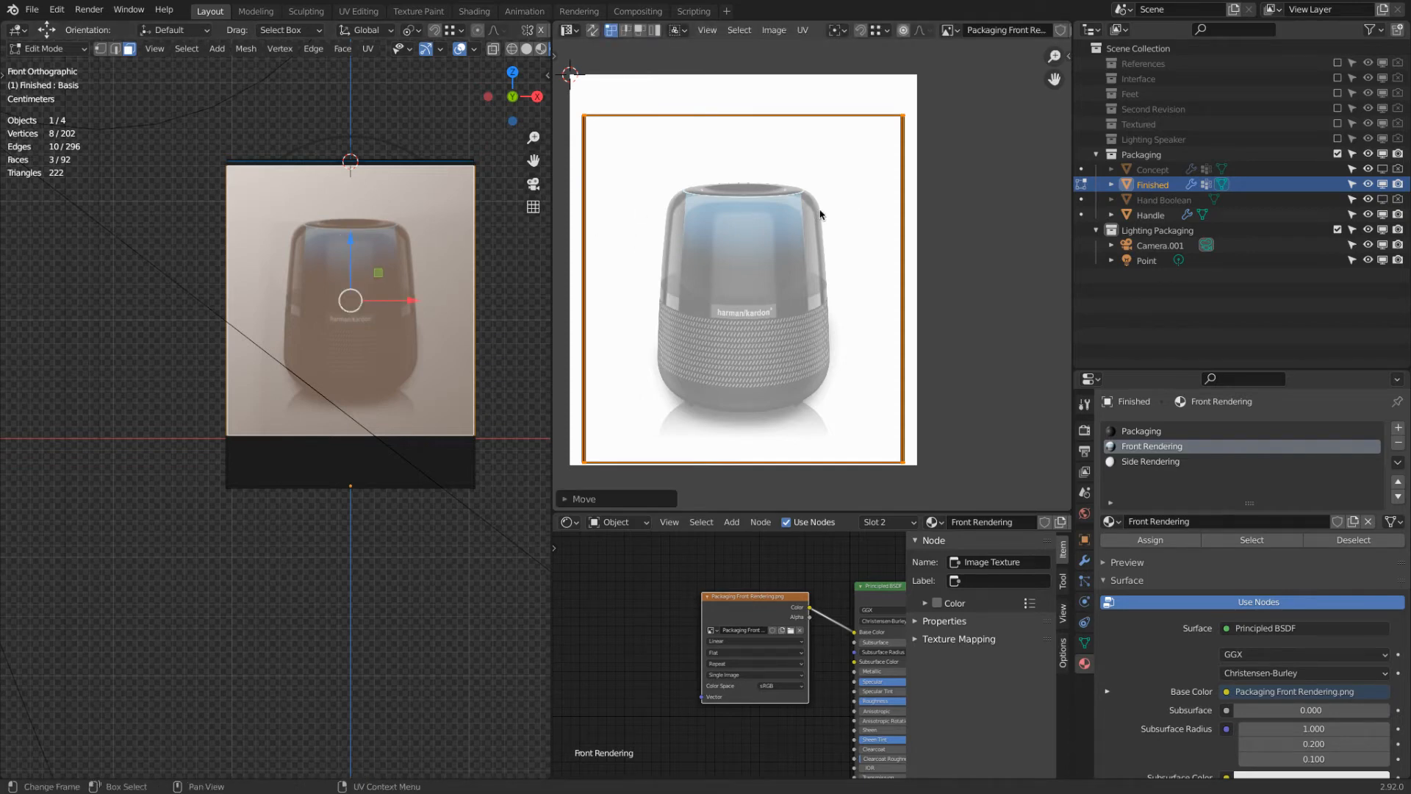
Step: Scale the front panel's UV layout down very slightly and move it up about 0.03 along the Y axis
key("s")
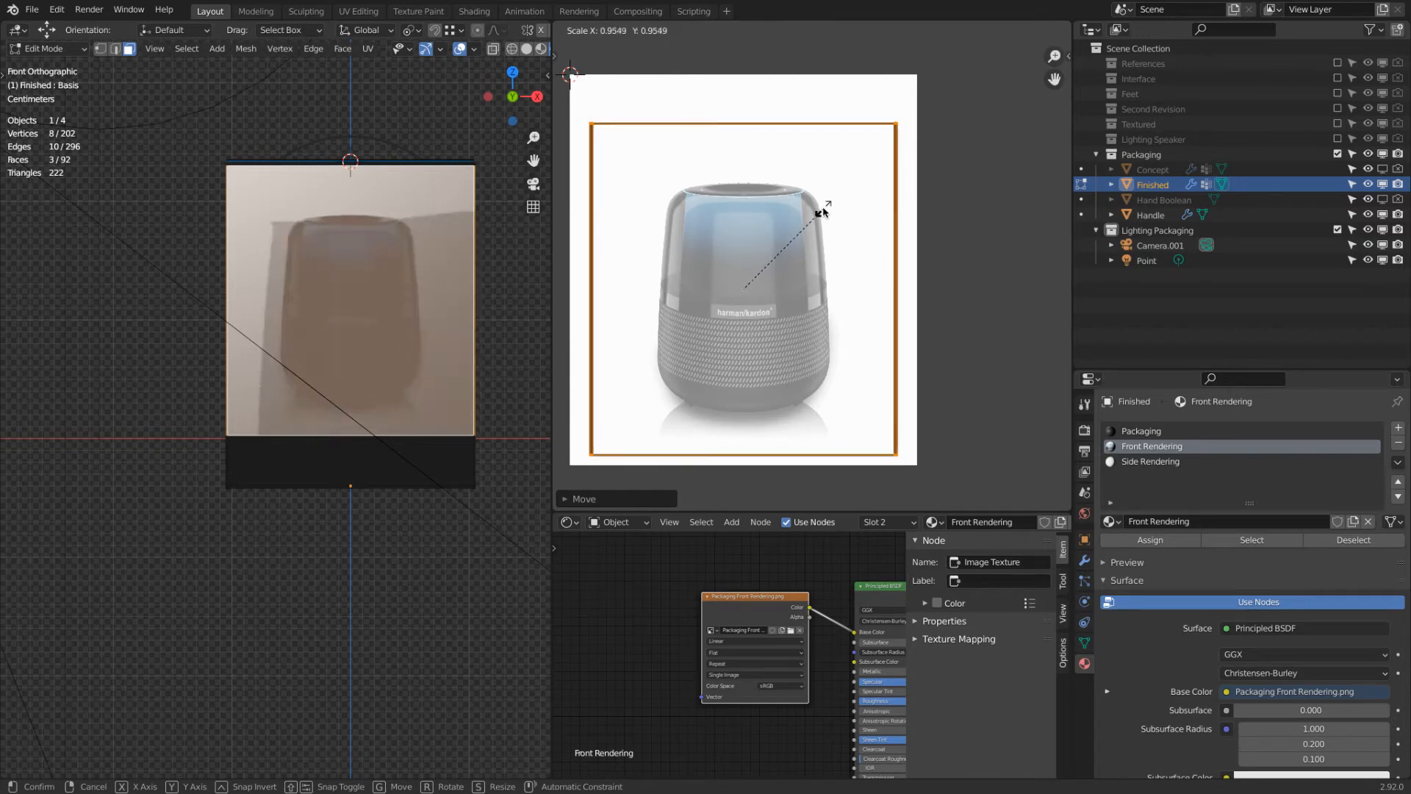
left_click(824, 209)
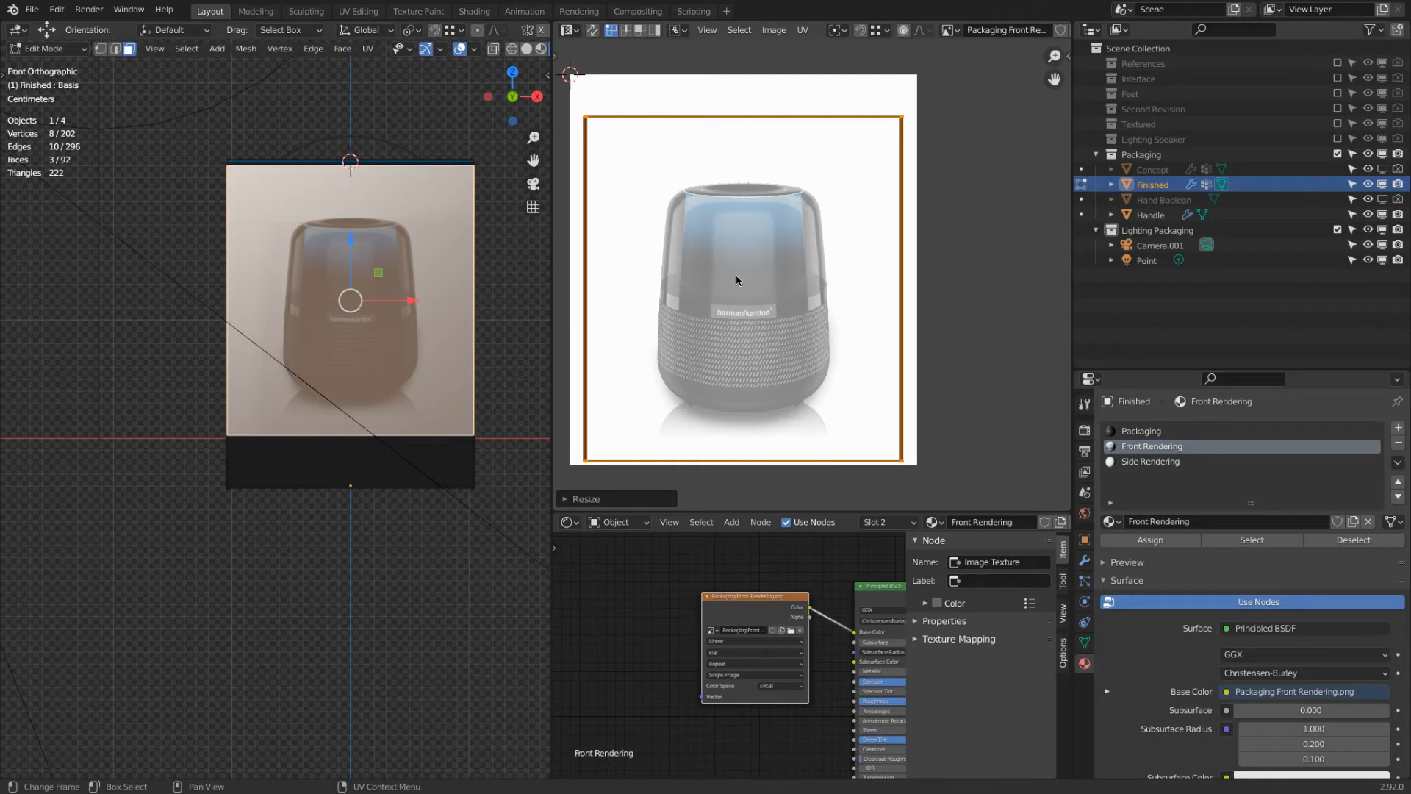
key("g")
key("y")
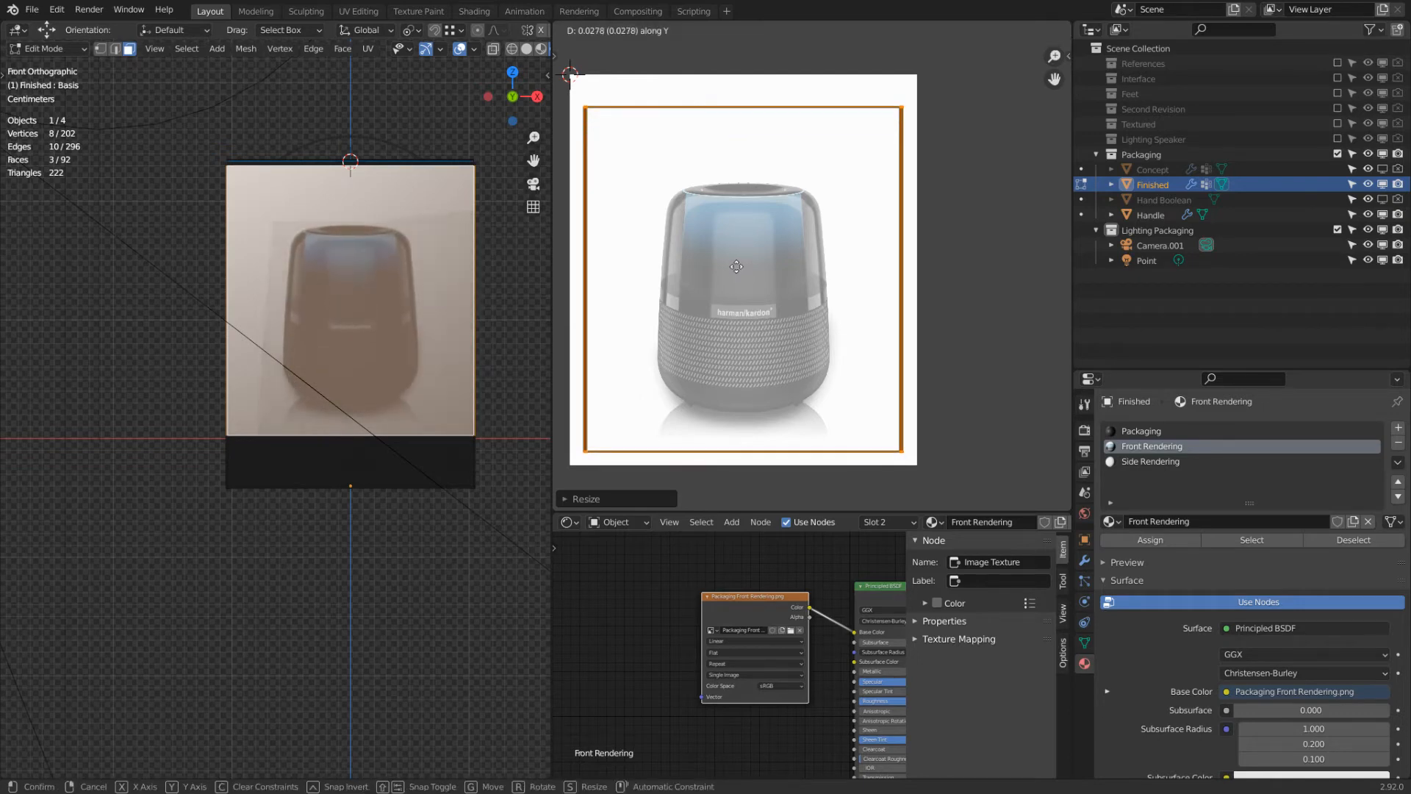
left_click(737, 265)
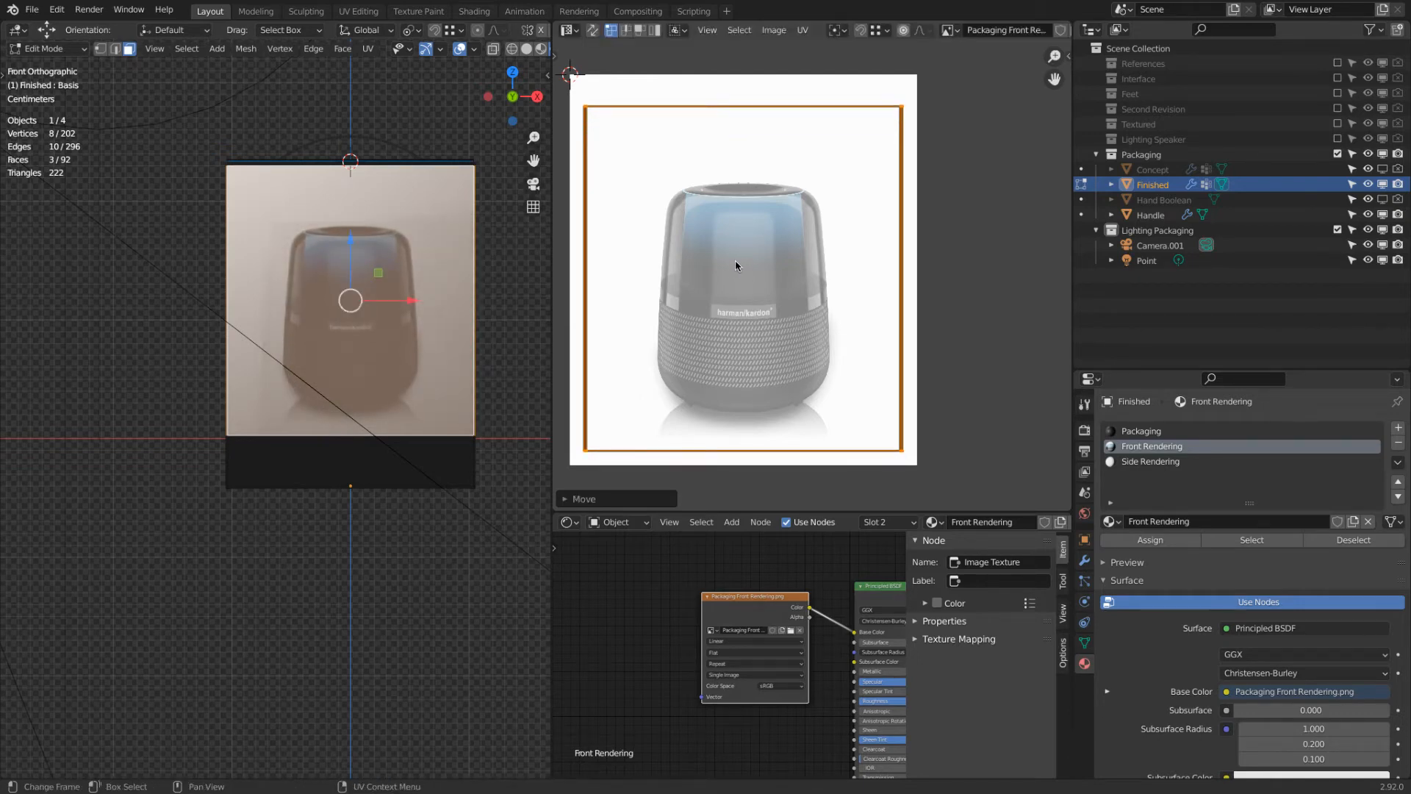
Step: Add a centred vertical loop cut through the box front and select all faces that use the Front Rendering material
key("ctrl+r")
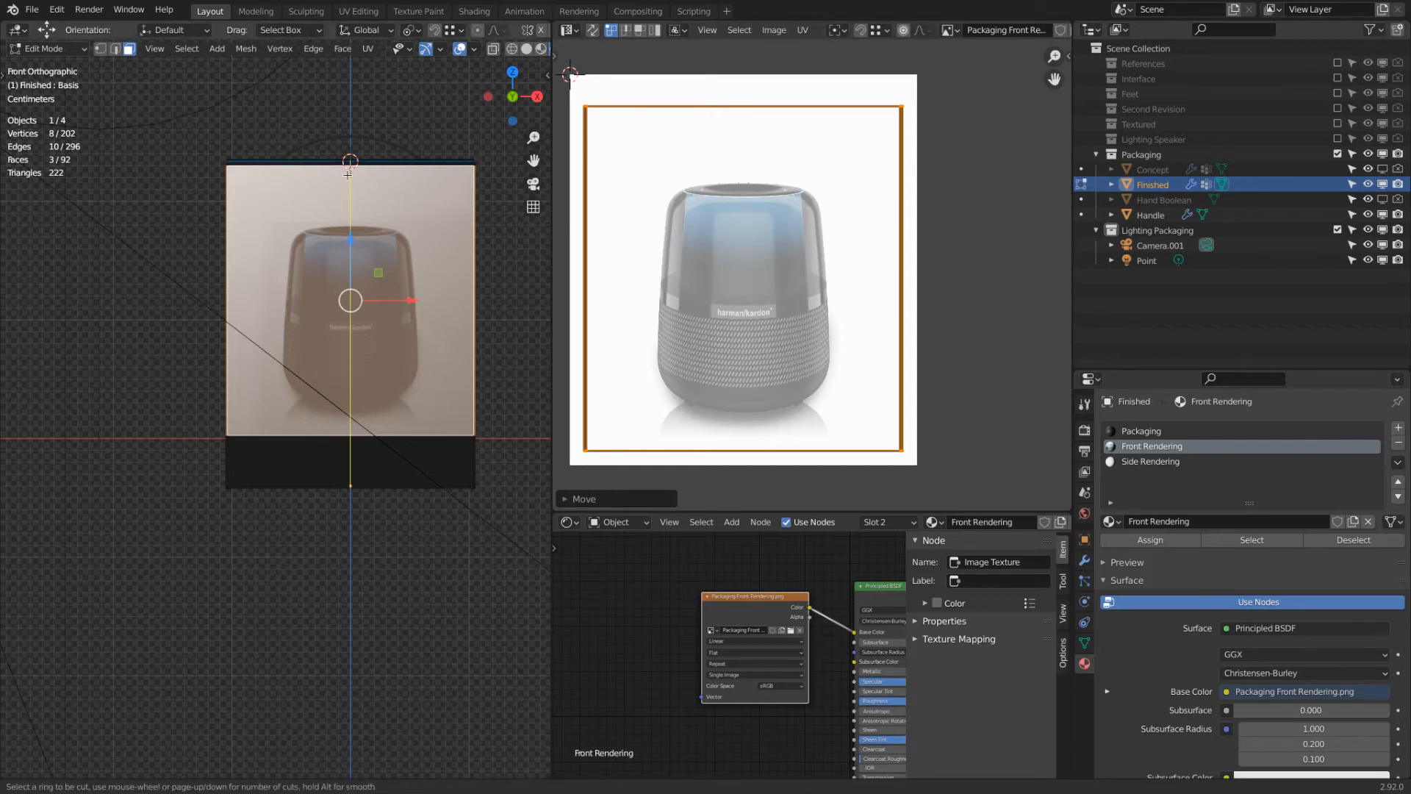
left_click(350, 186)
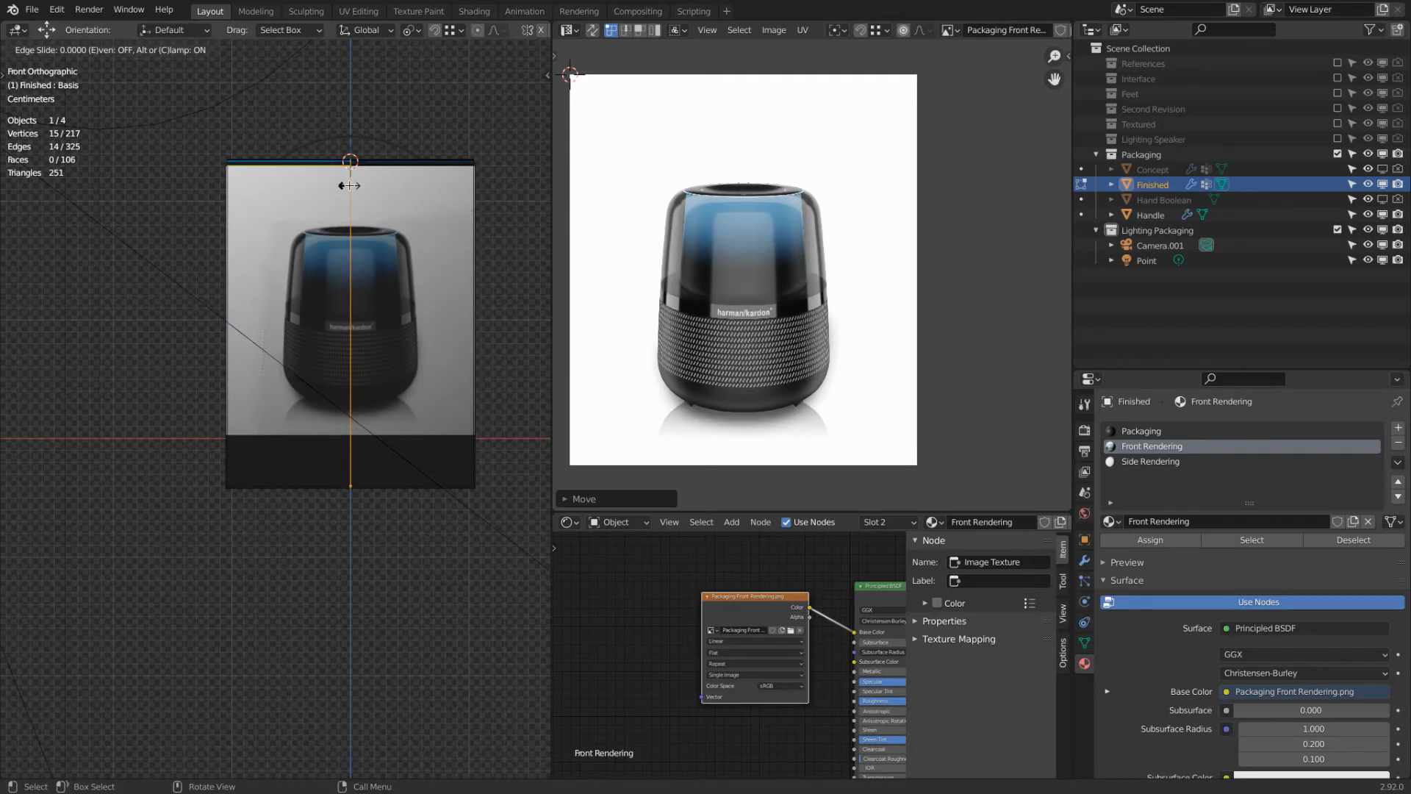
right_click(350, 185)
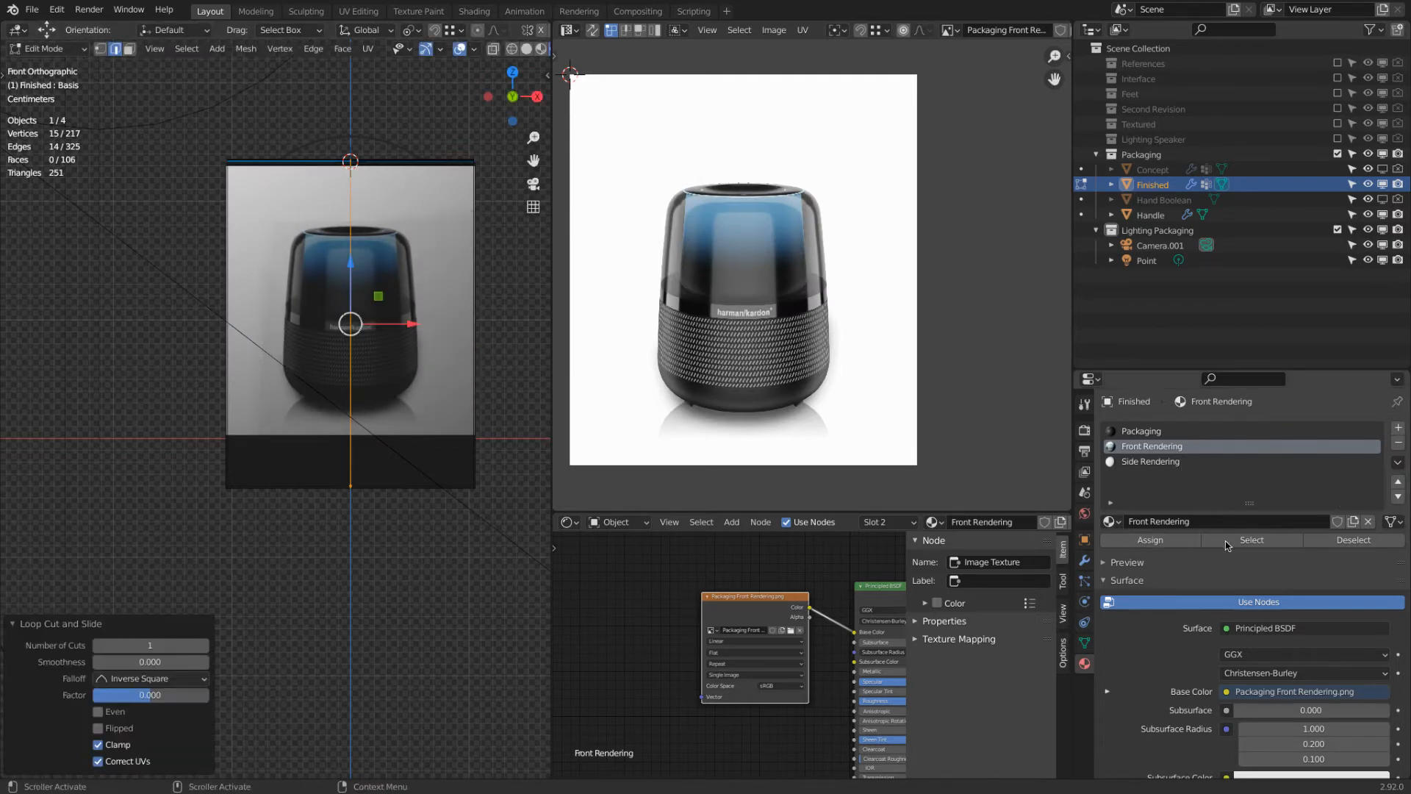
left_click(1271, 542)
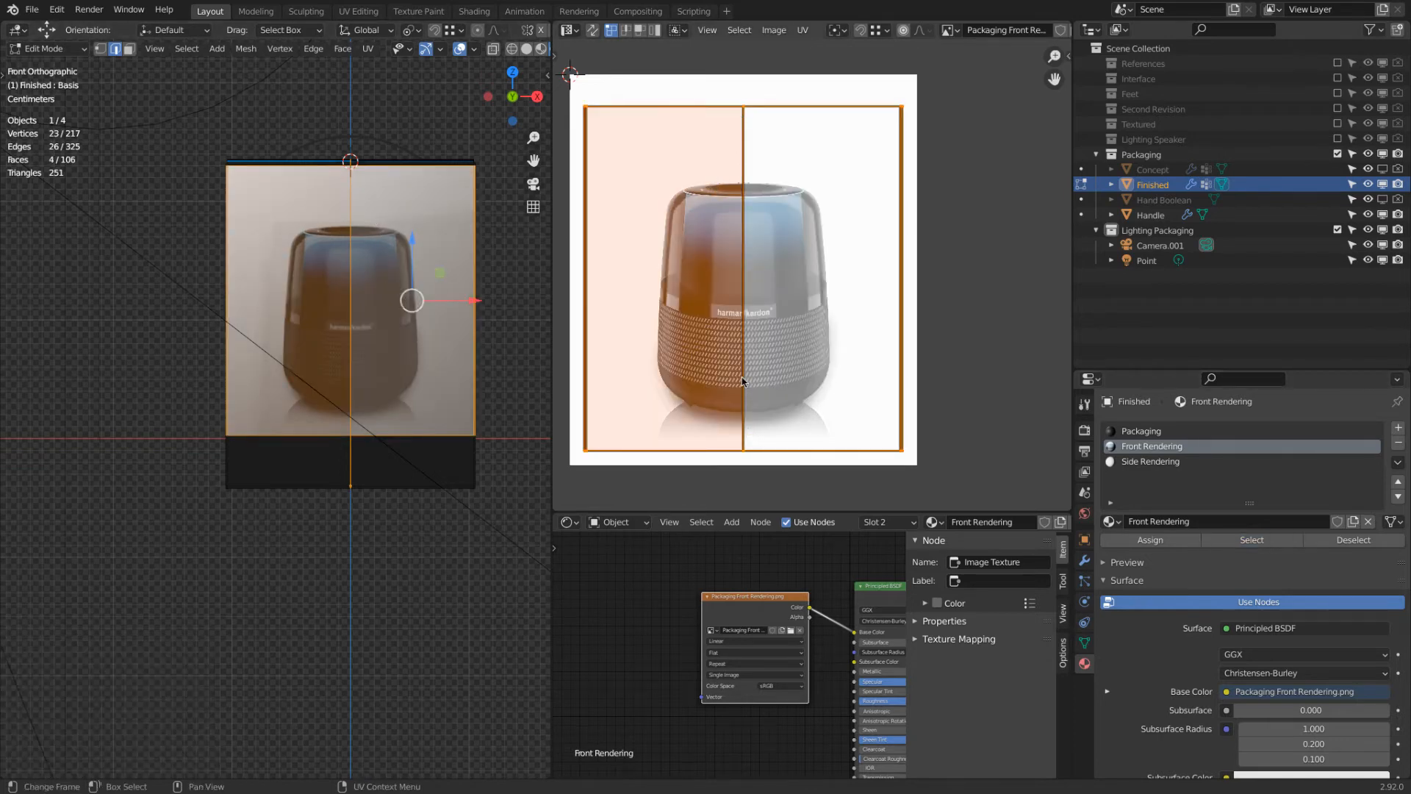
Step: Compare the centre cut with the speaker's midpoint up close in the UV layout, and undo the face selection and the loop cut
scroll(744, 190, "up", 6)
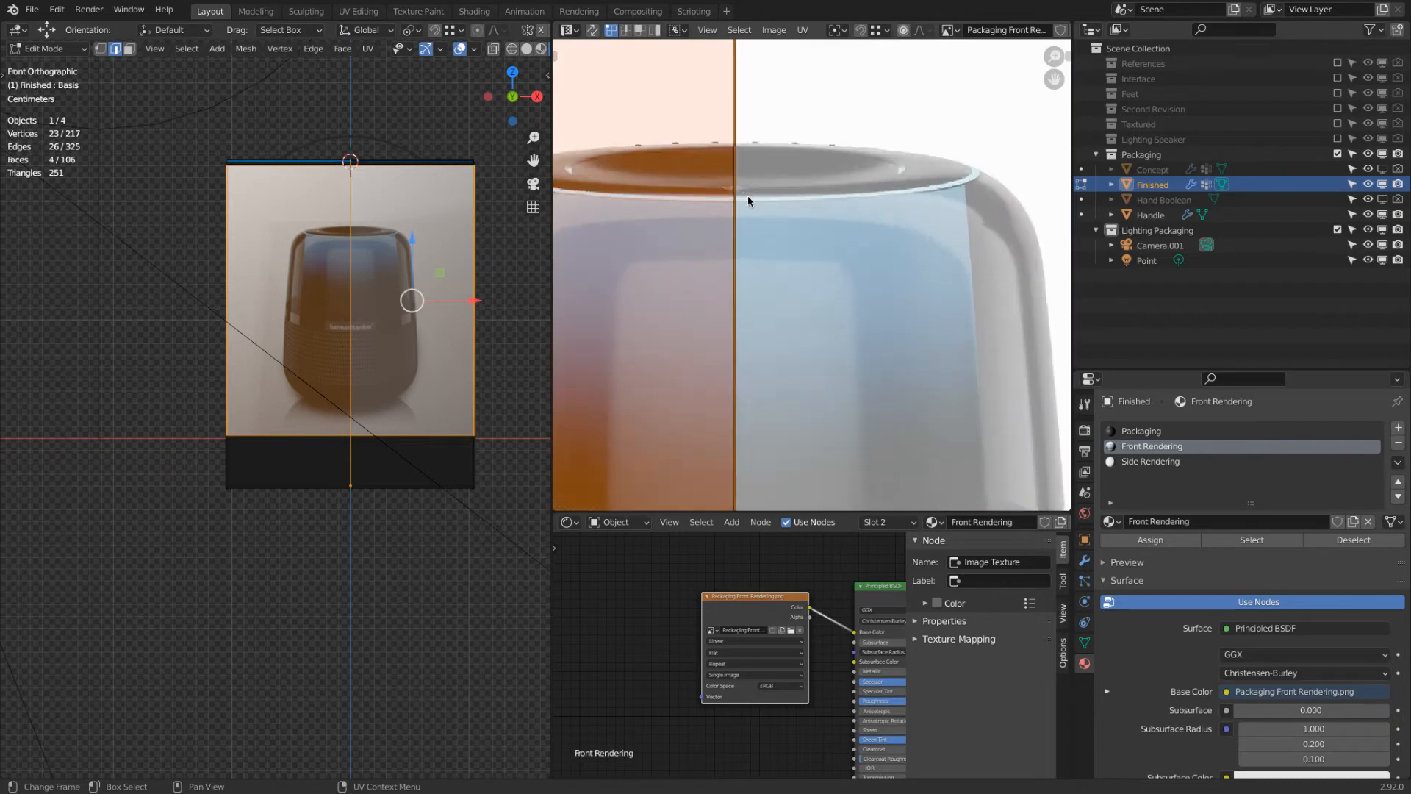
scroll(716, 184, "up", 5)
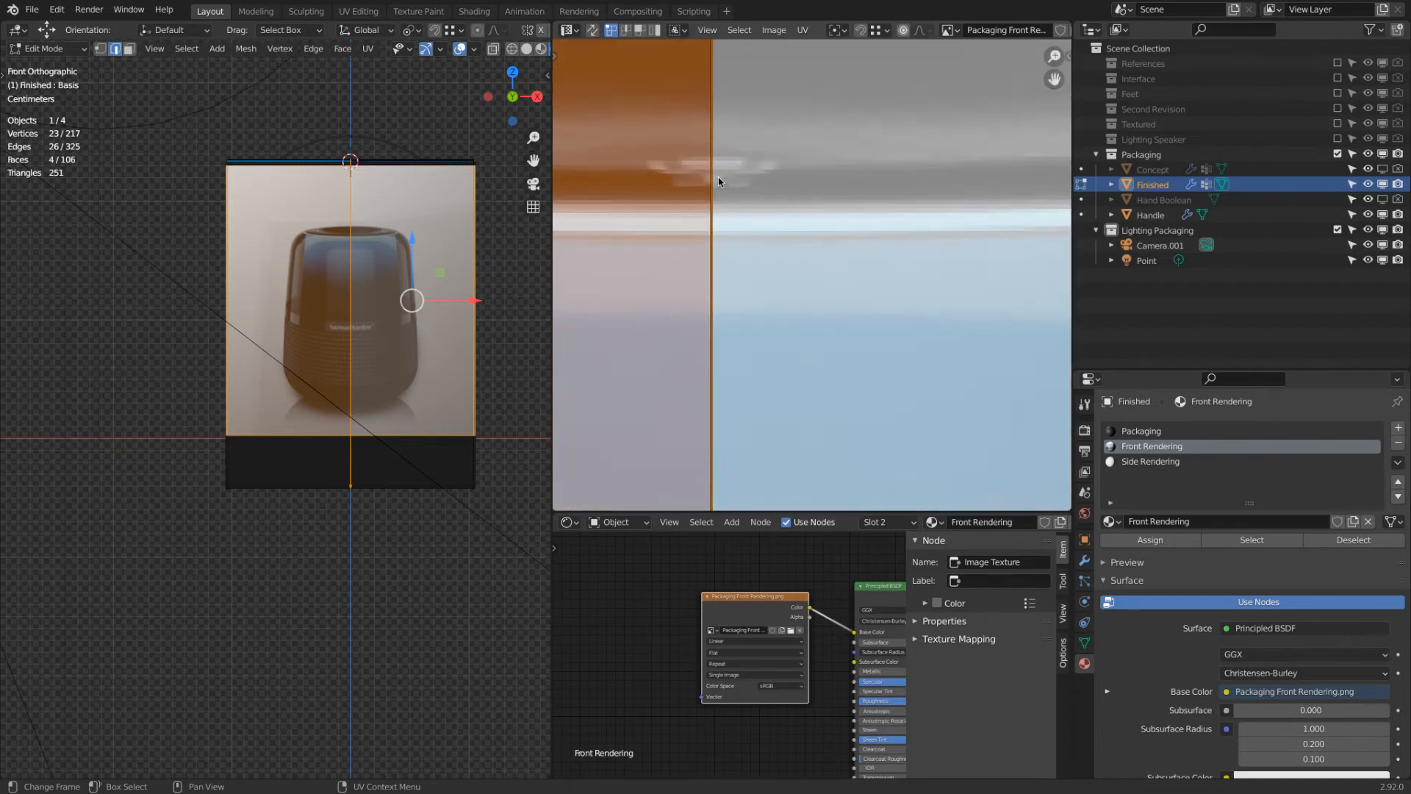
scroll(711, 183, "down", 10)
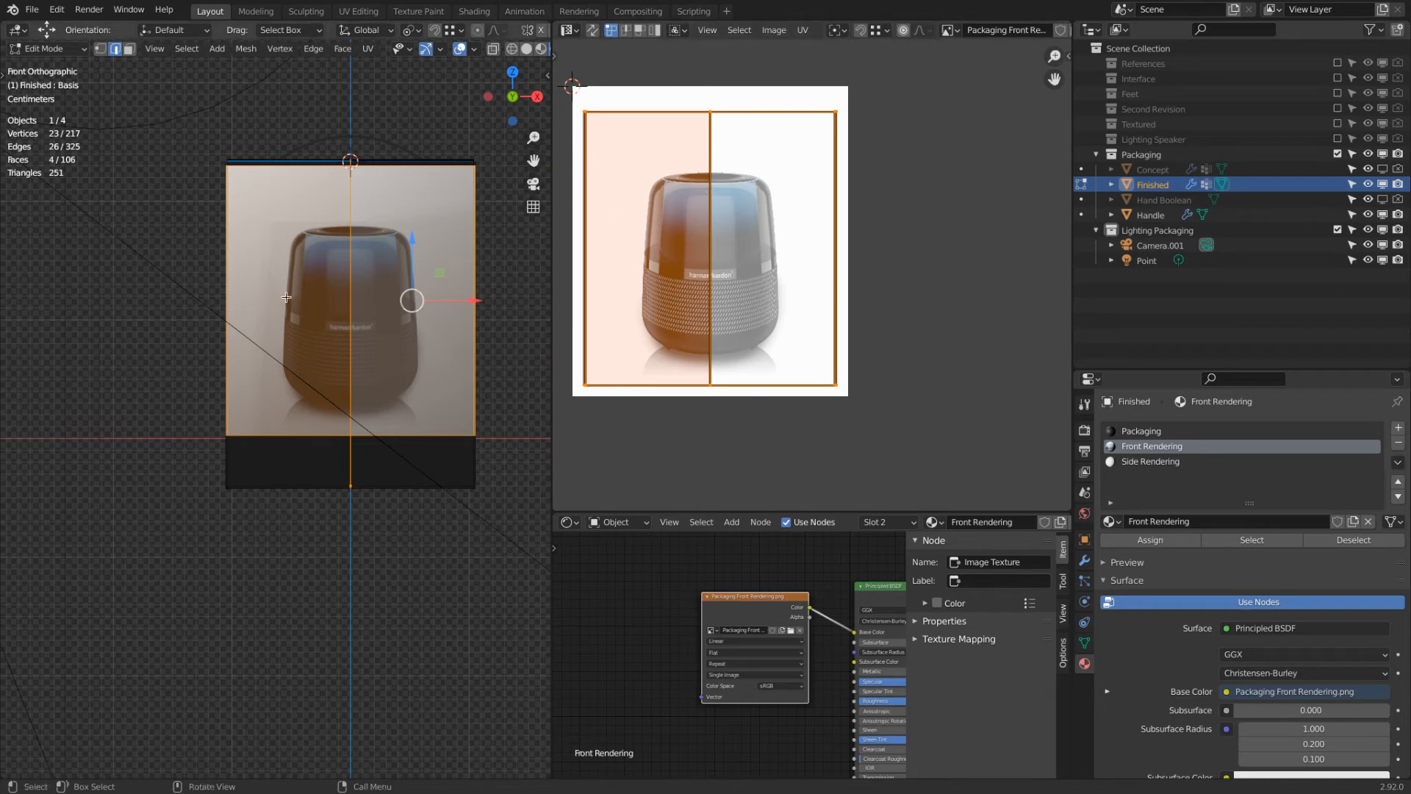
key("ctrl+z")
key("ctrl+z")
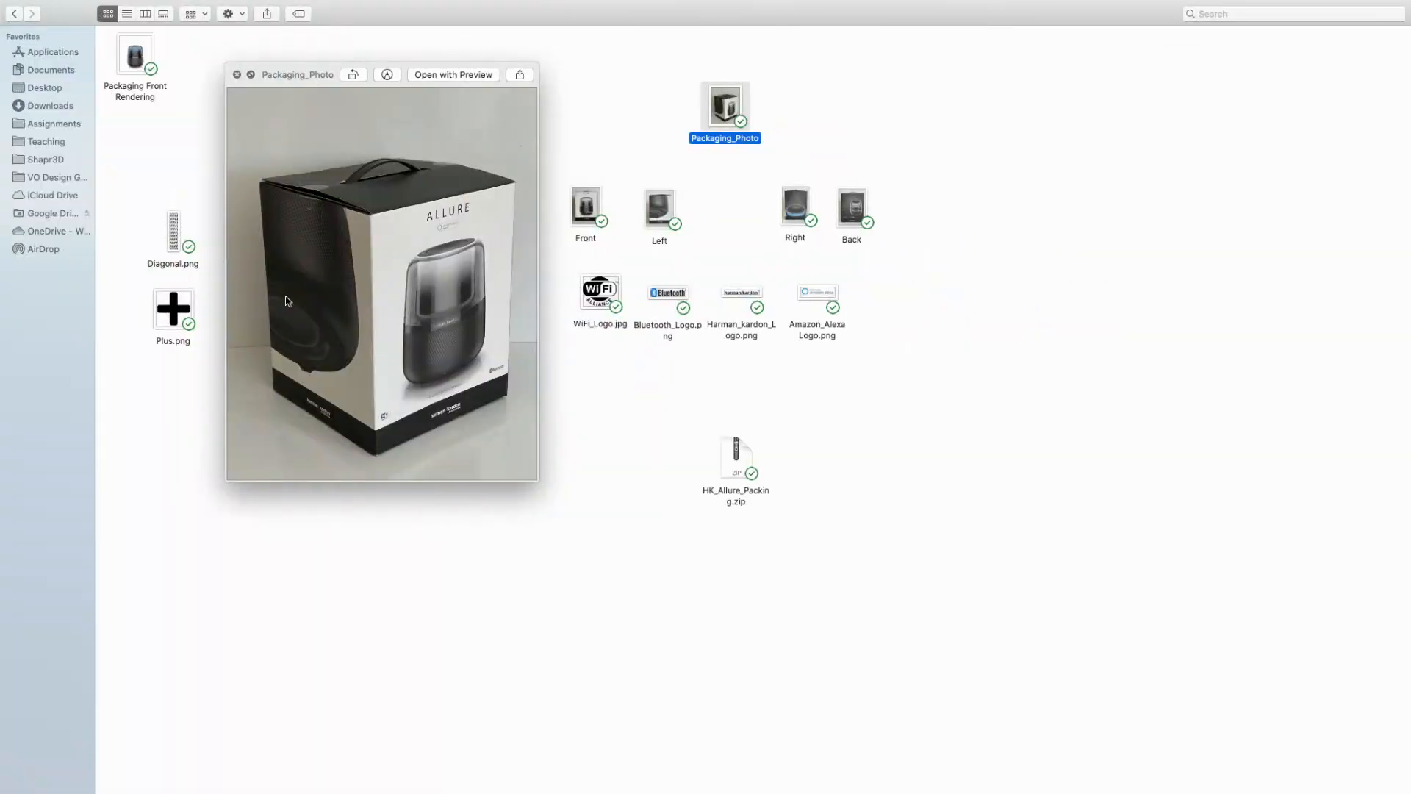
Step: Compare the speaker's position with the Front photo and move the front panel's UV layout down about 0.01 along the Y axis
key("Down")
key("Left")
key("Left")
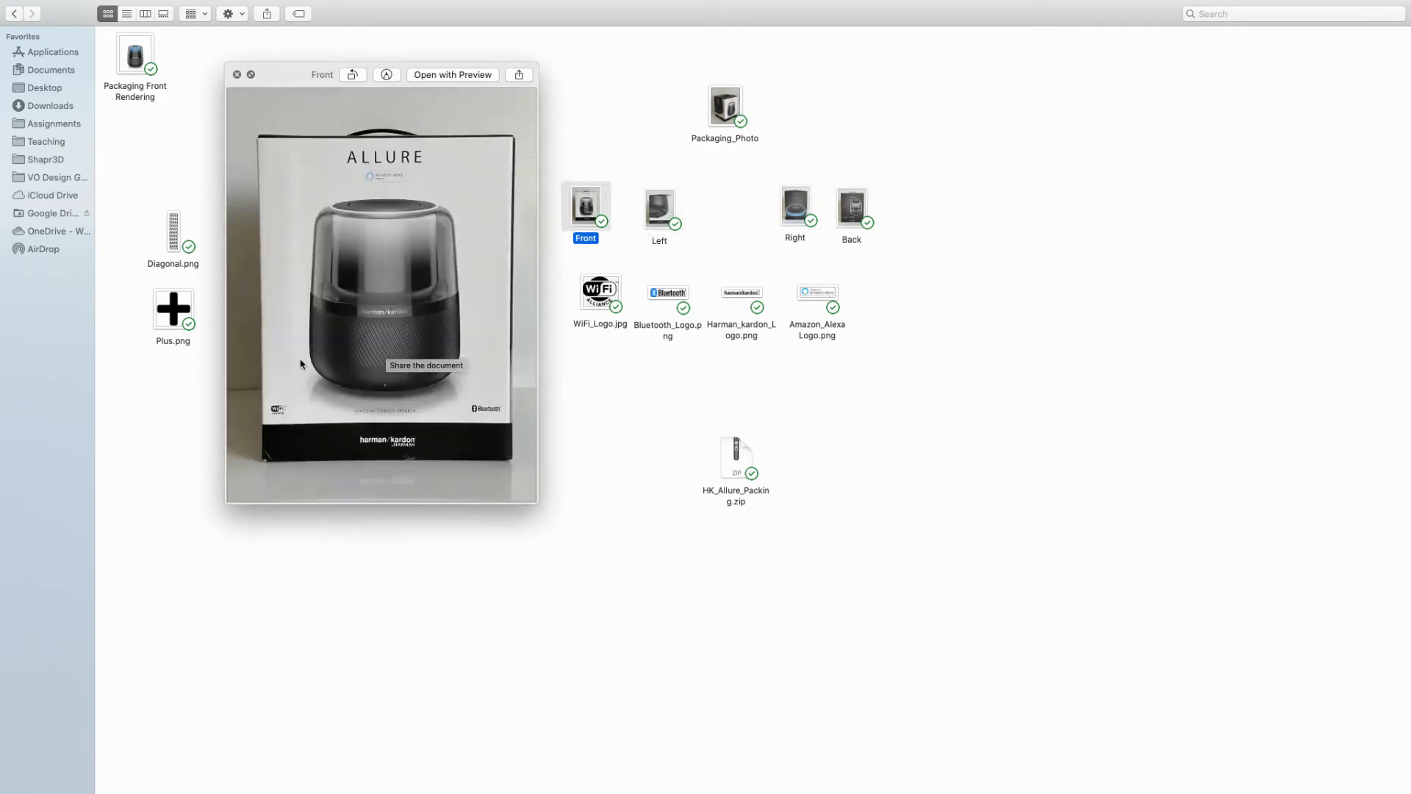
key("super+Tab")
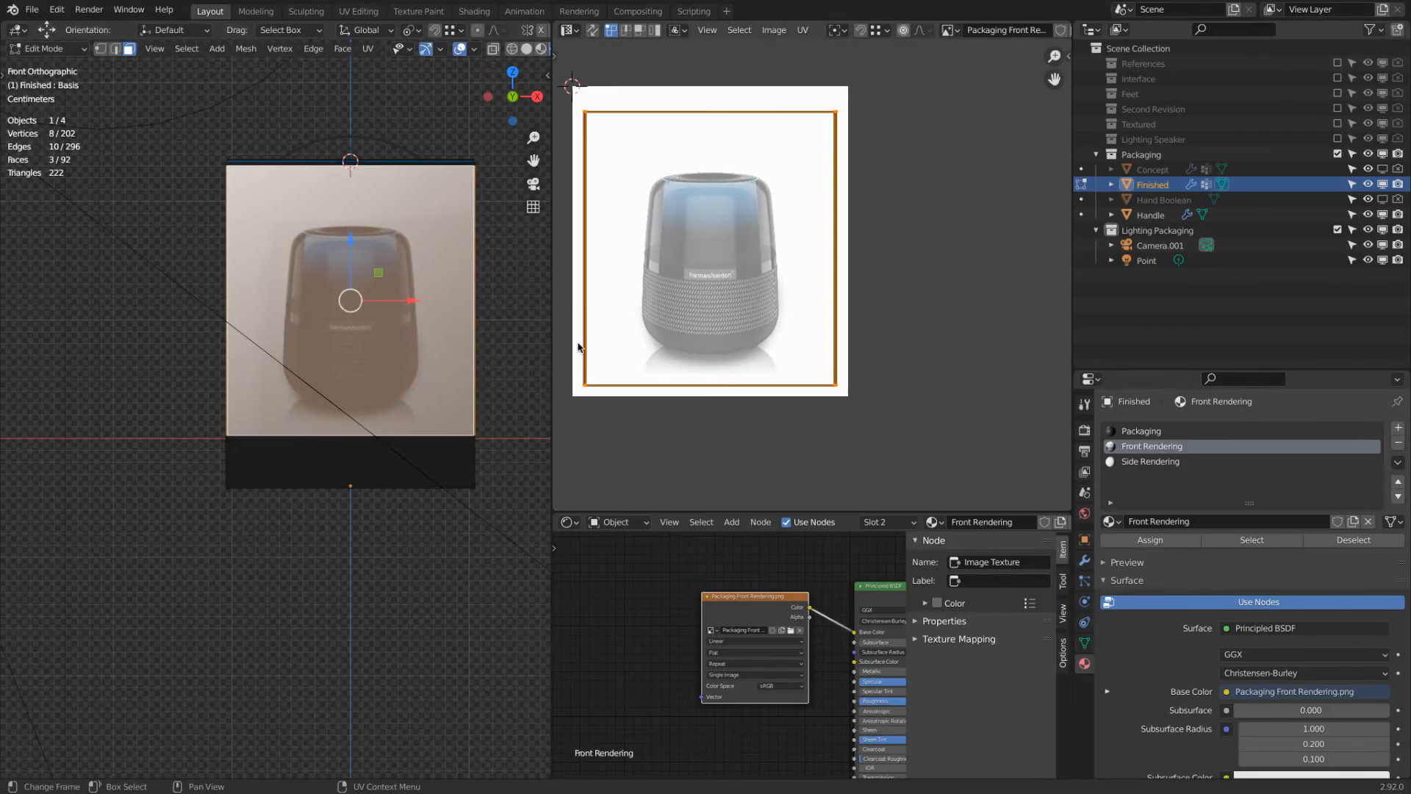
key("super+Tab")
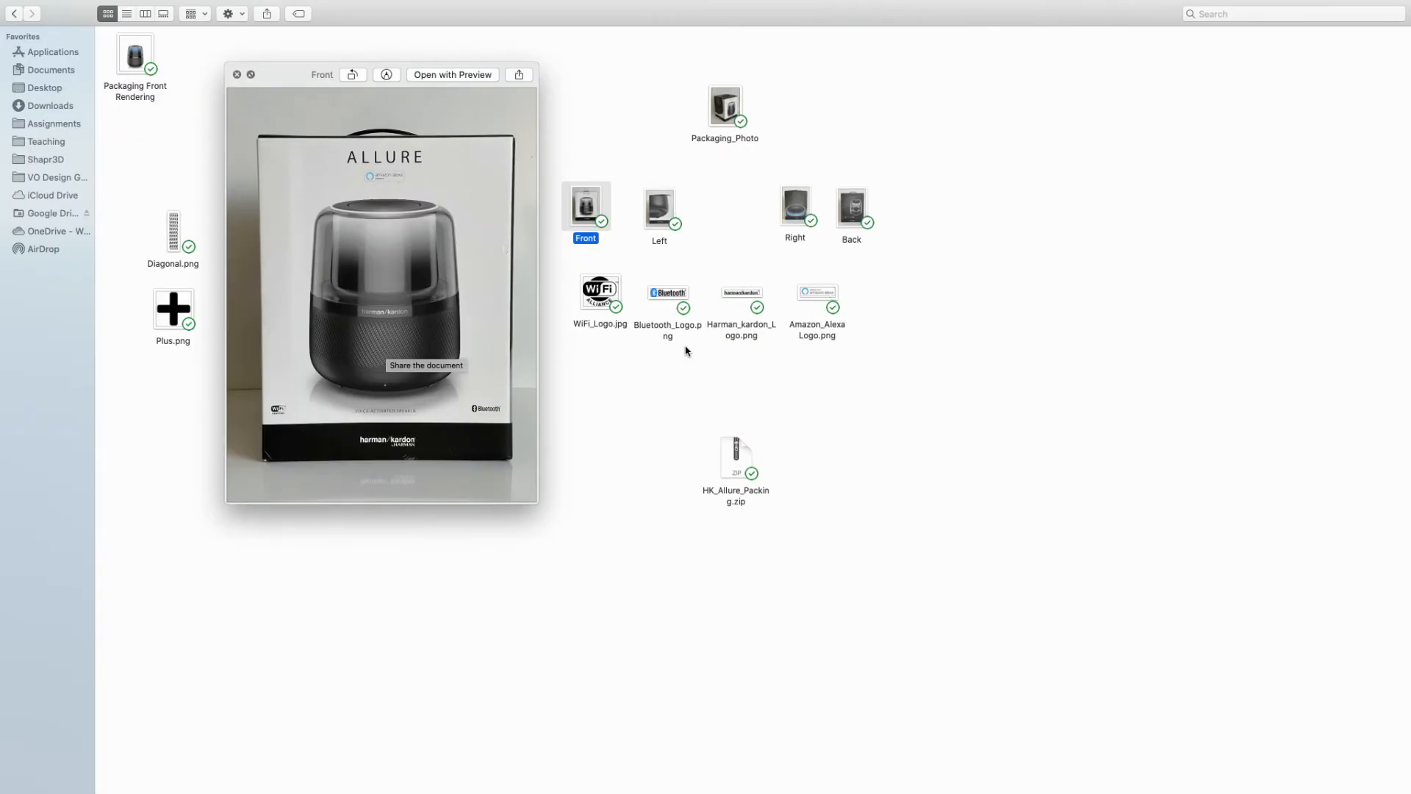
key("super+Tab")
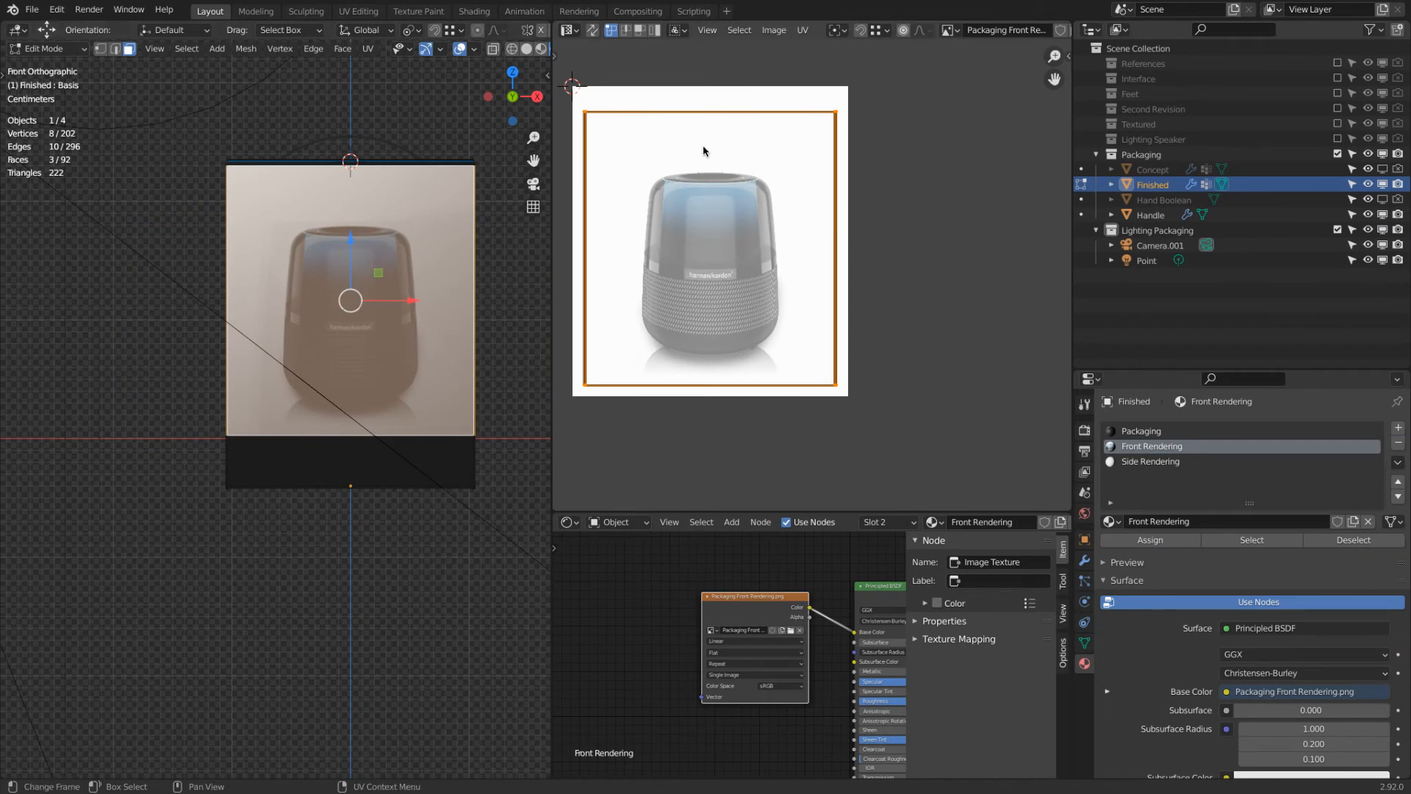
key("g")
key("y")
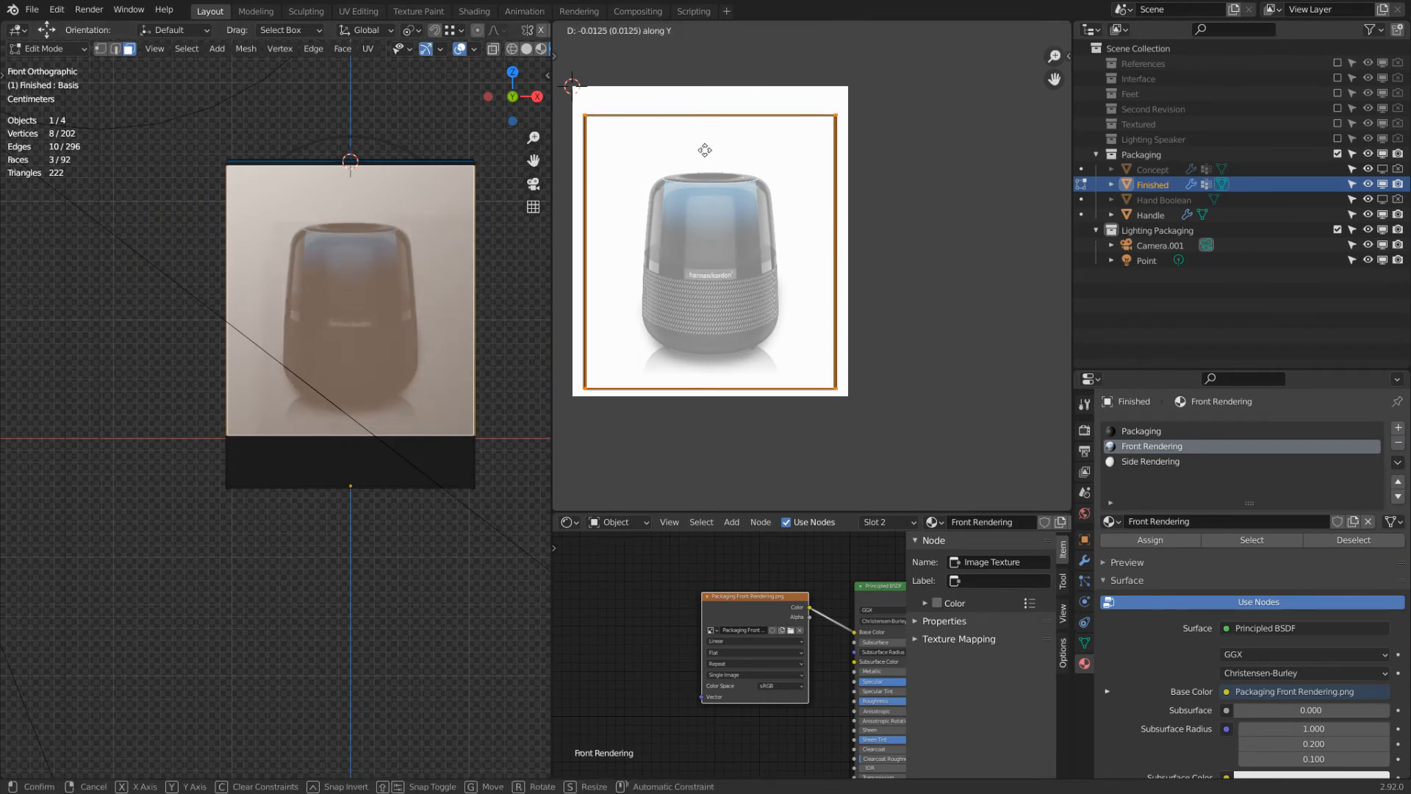
left_click(699, 164)
key("Tab")
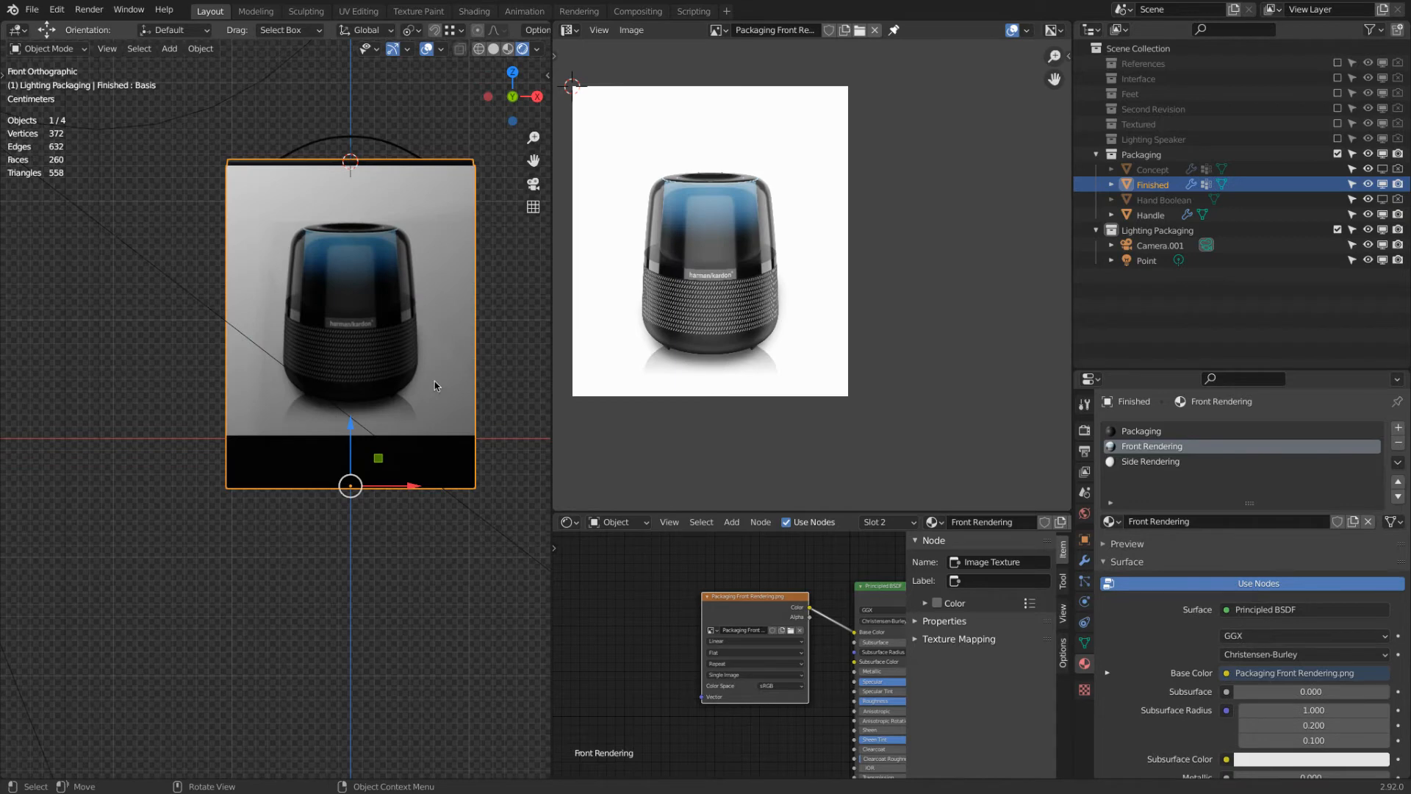
key("ctrl+Right")
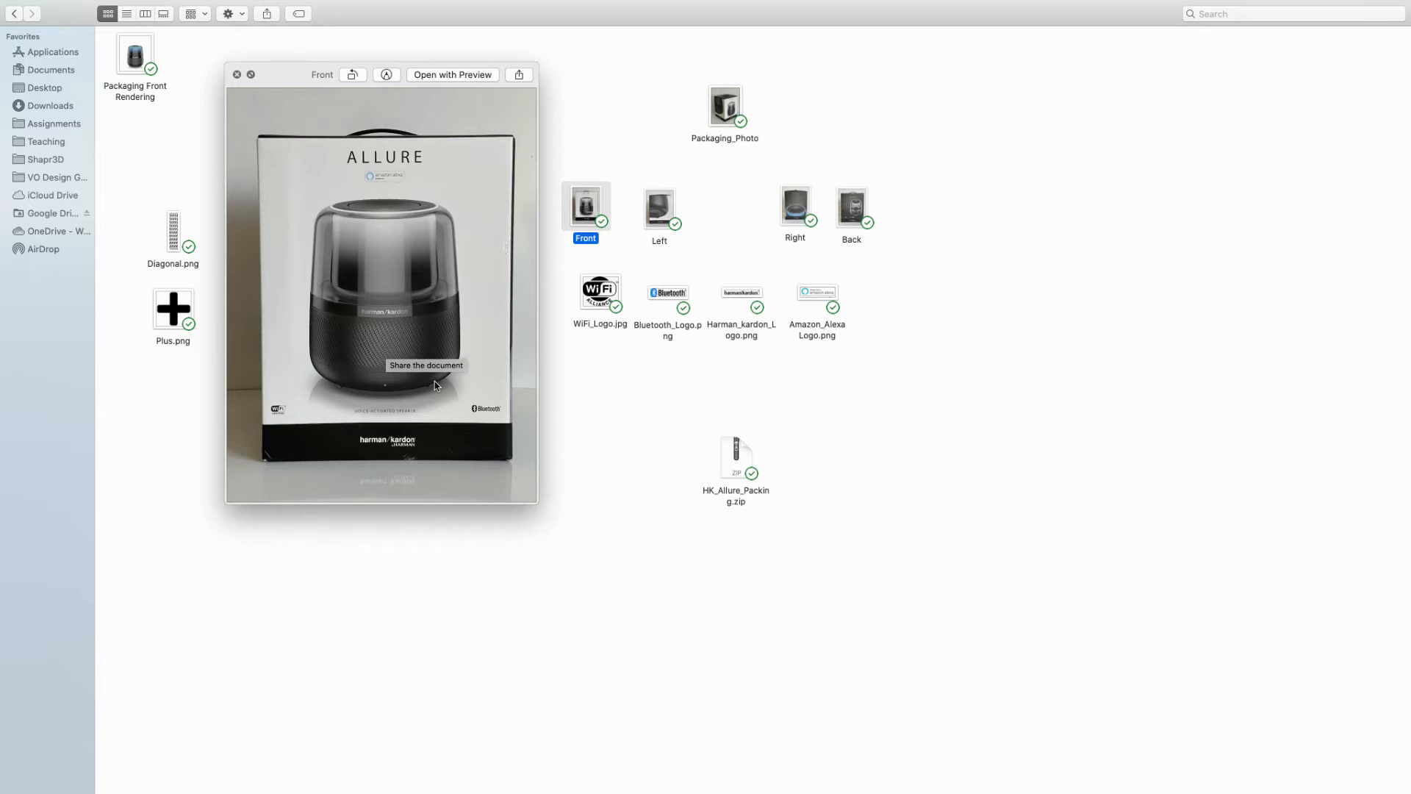
key("super+Tab")
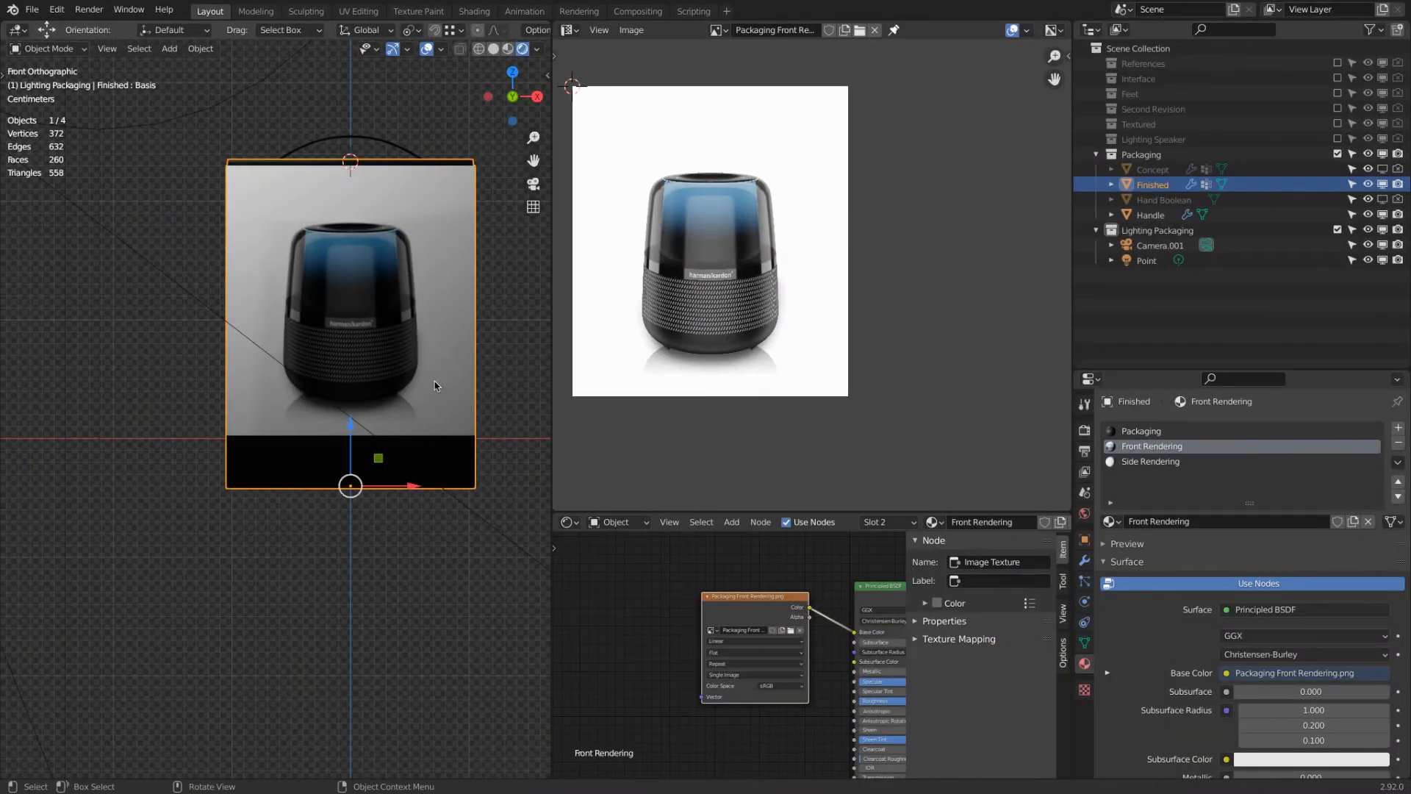
Step: Enable the Import Images as Planes add-on in the preferences
left_click(57, 10)
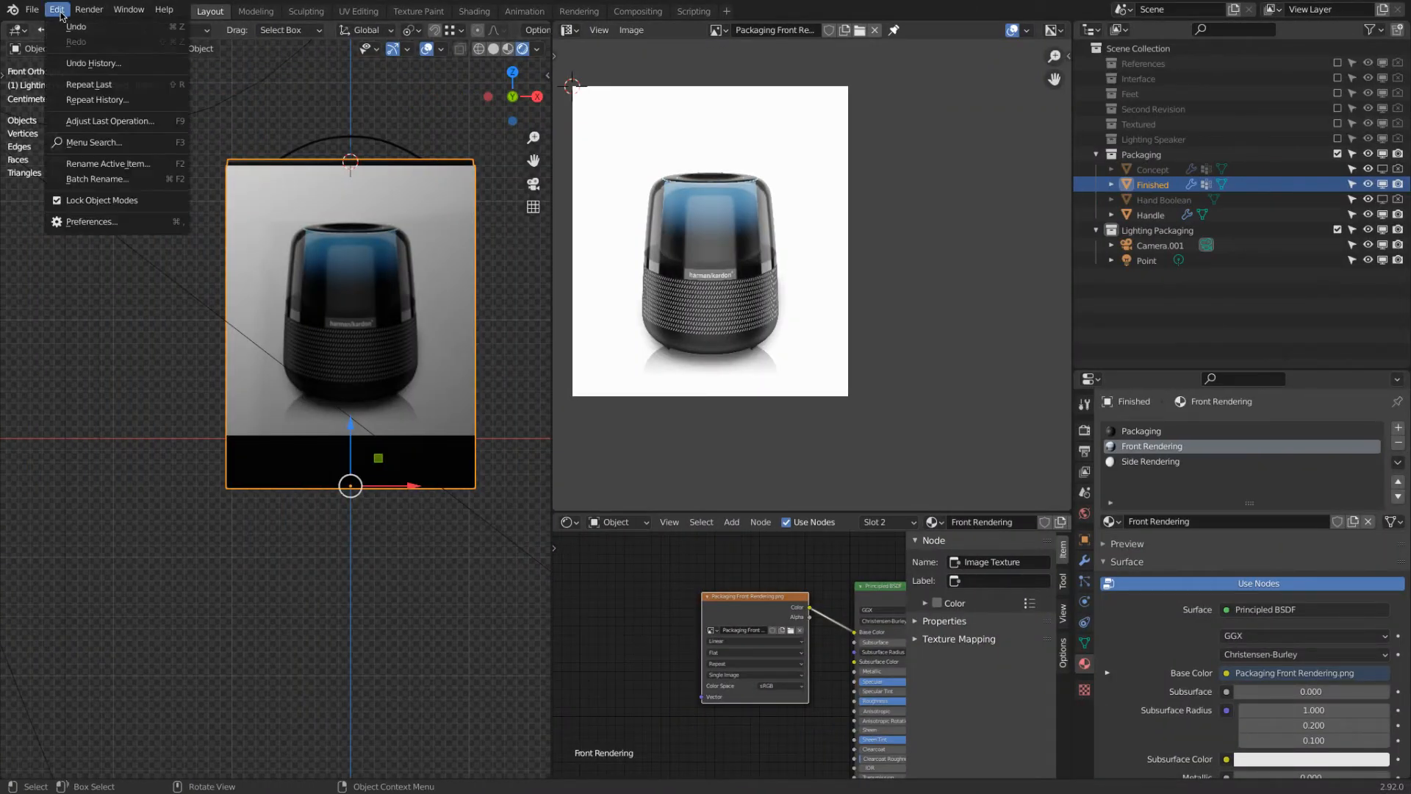
mouse_move(32, 10)
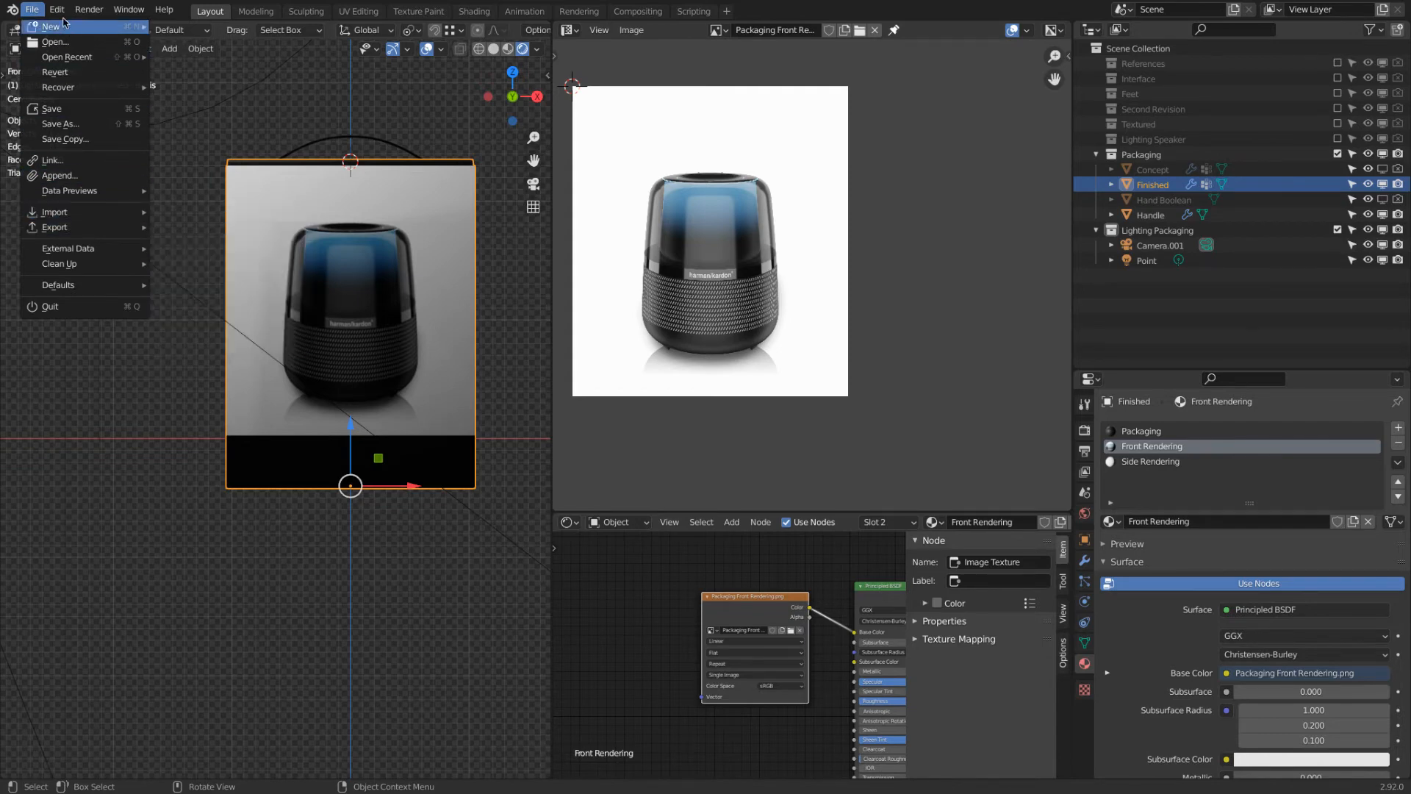
left_click(81, 235)
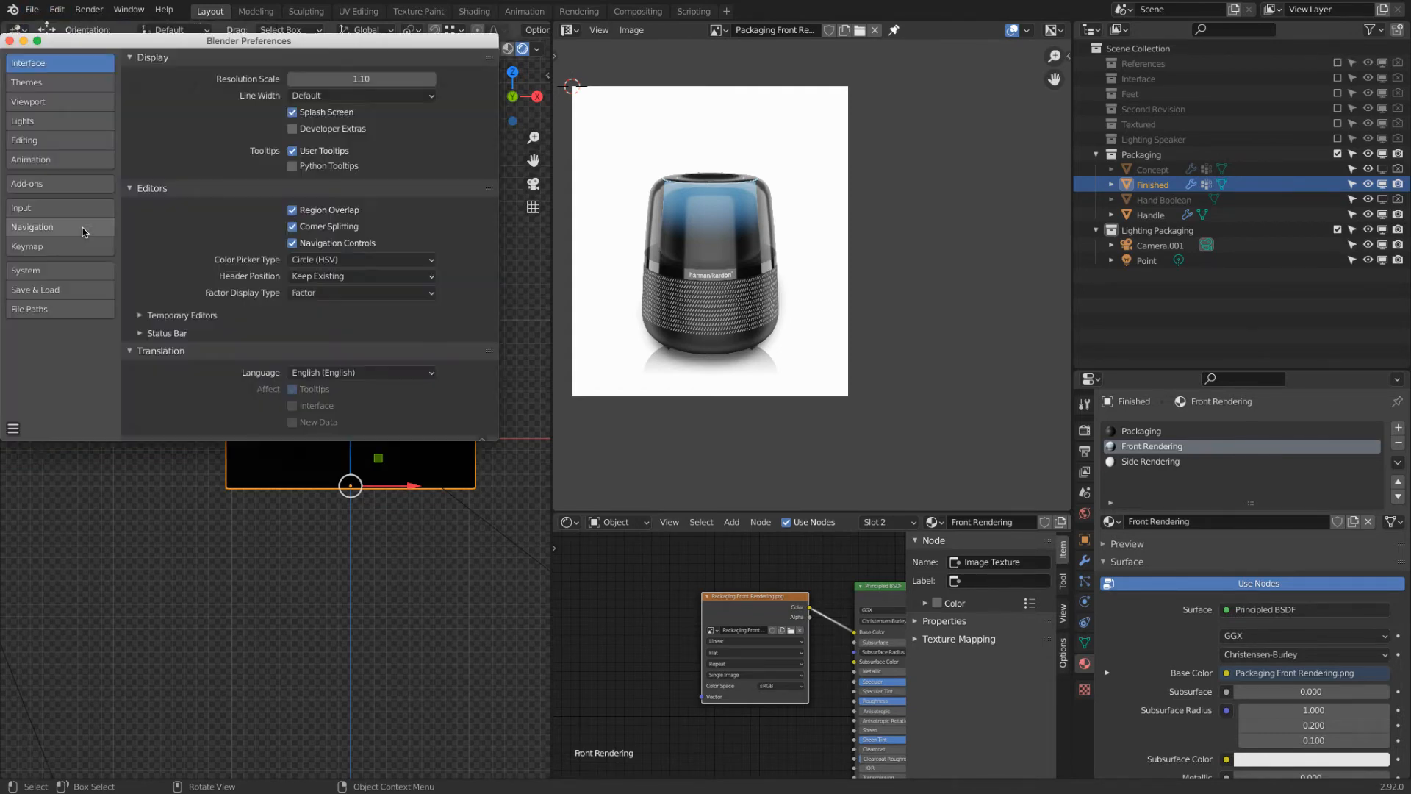
left_click(59, 183)
left_click(442, 76)
type("ima")
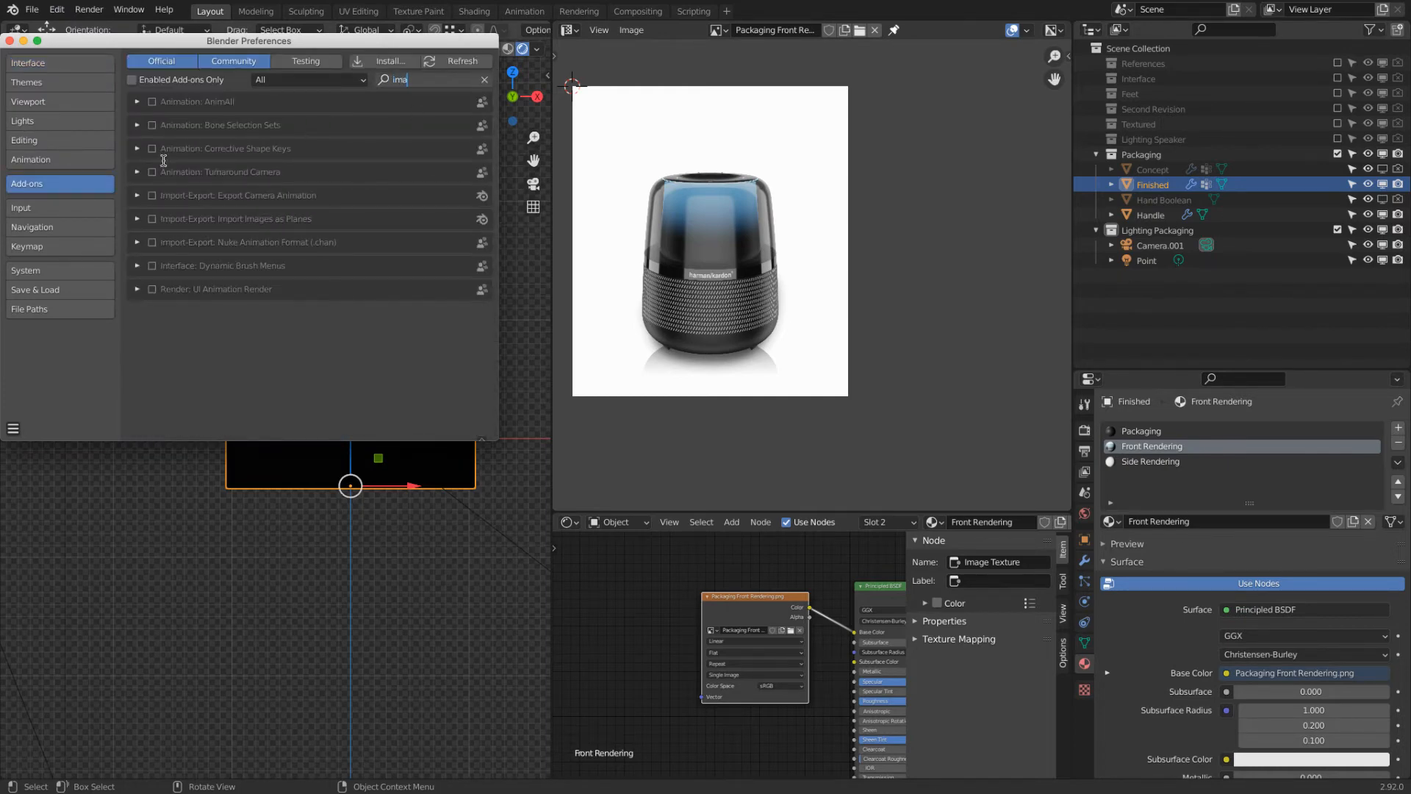
left_click(152, 219)
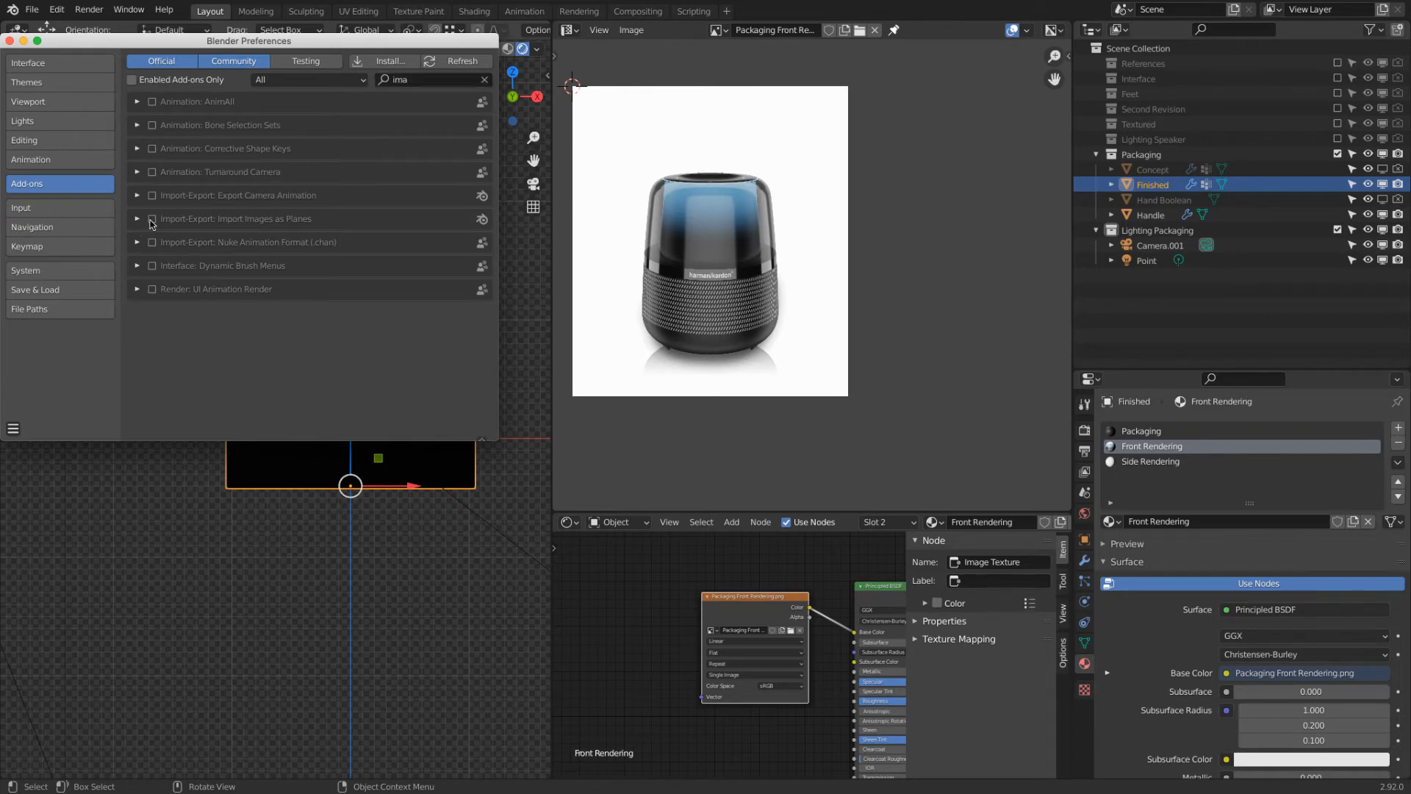
left_click(9, 41)
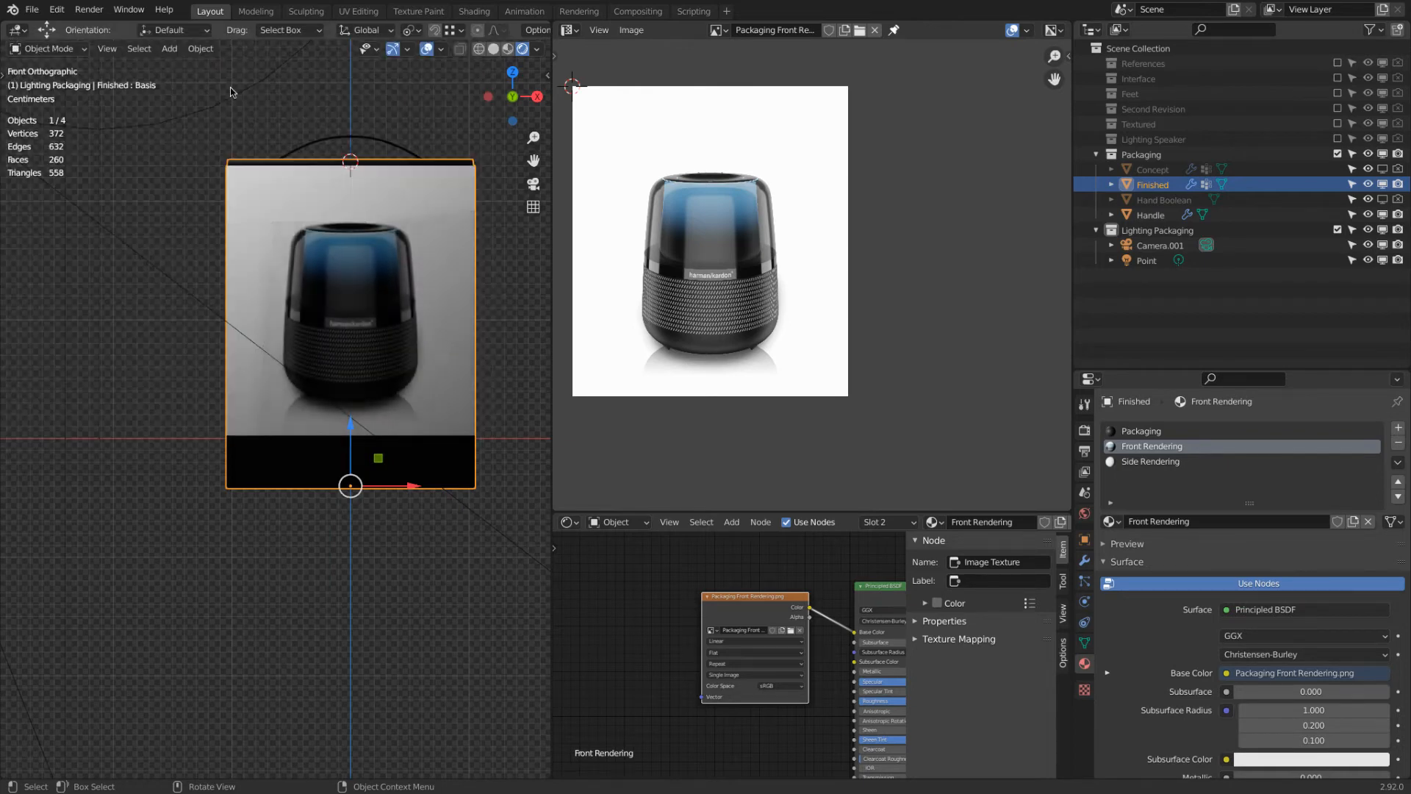
Step: Import Harman_kardon_Logo.png from the Texture folder as an image plane
left_click(32, 10)
mouse_move(54, 213)
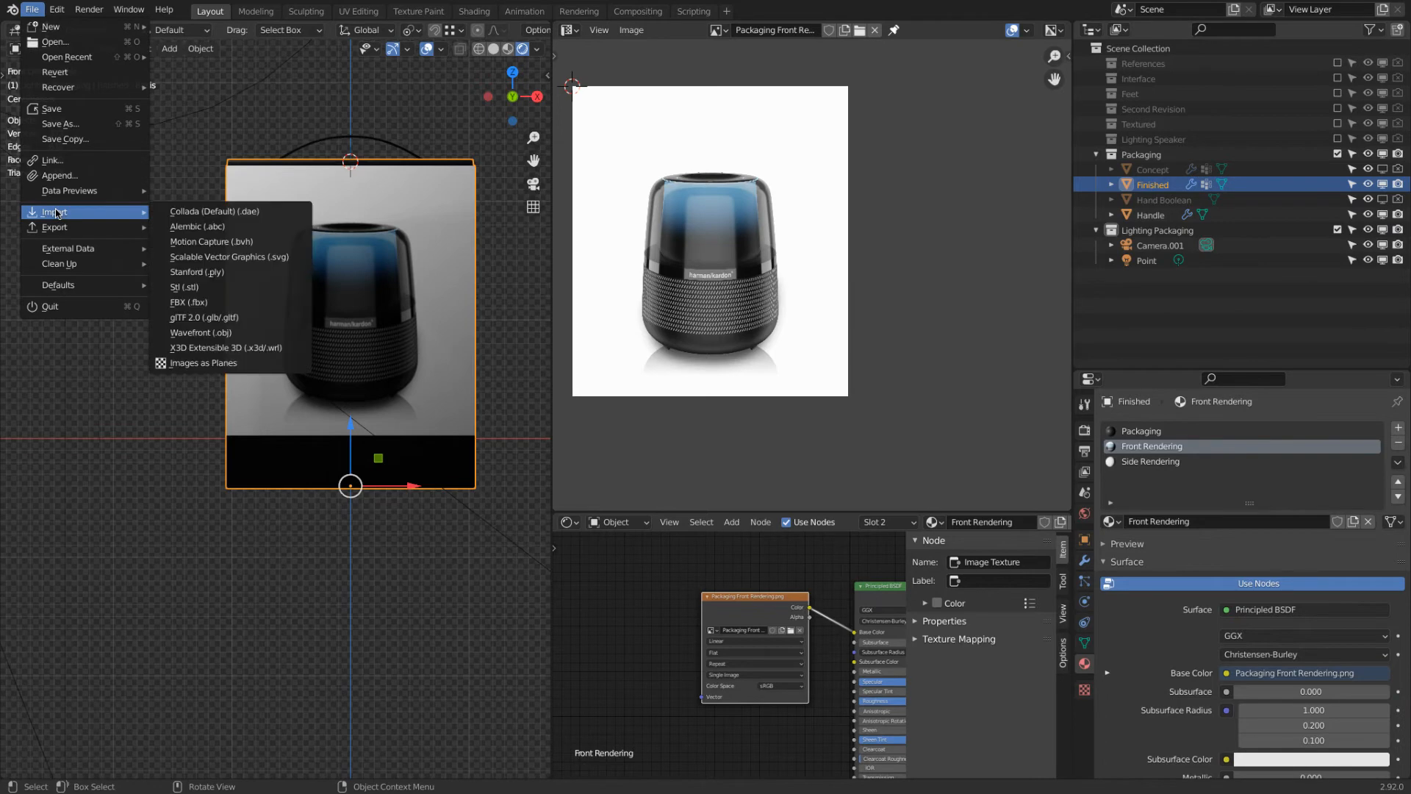
left_click(210, 366)
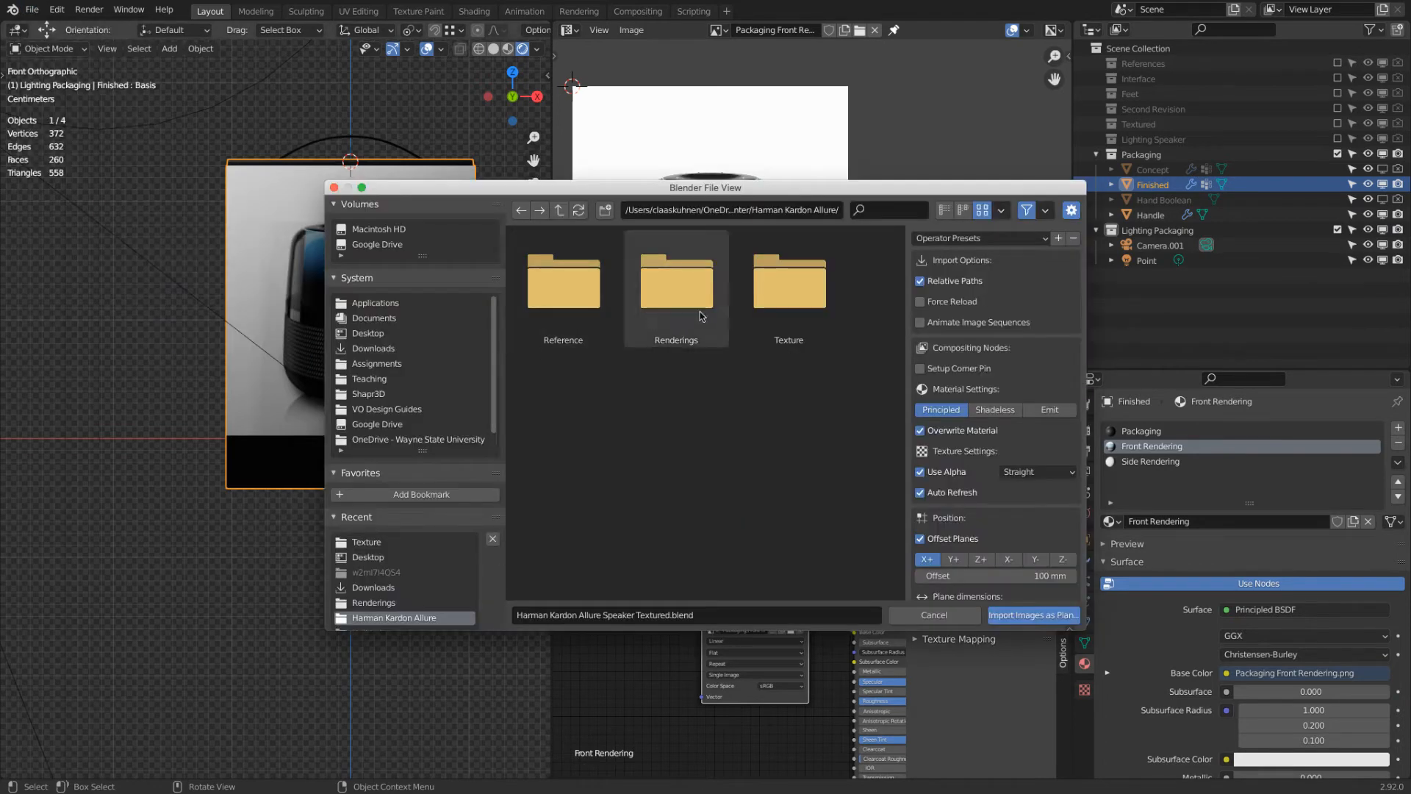
left_click(771, 305)
double_click(771, 305)
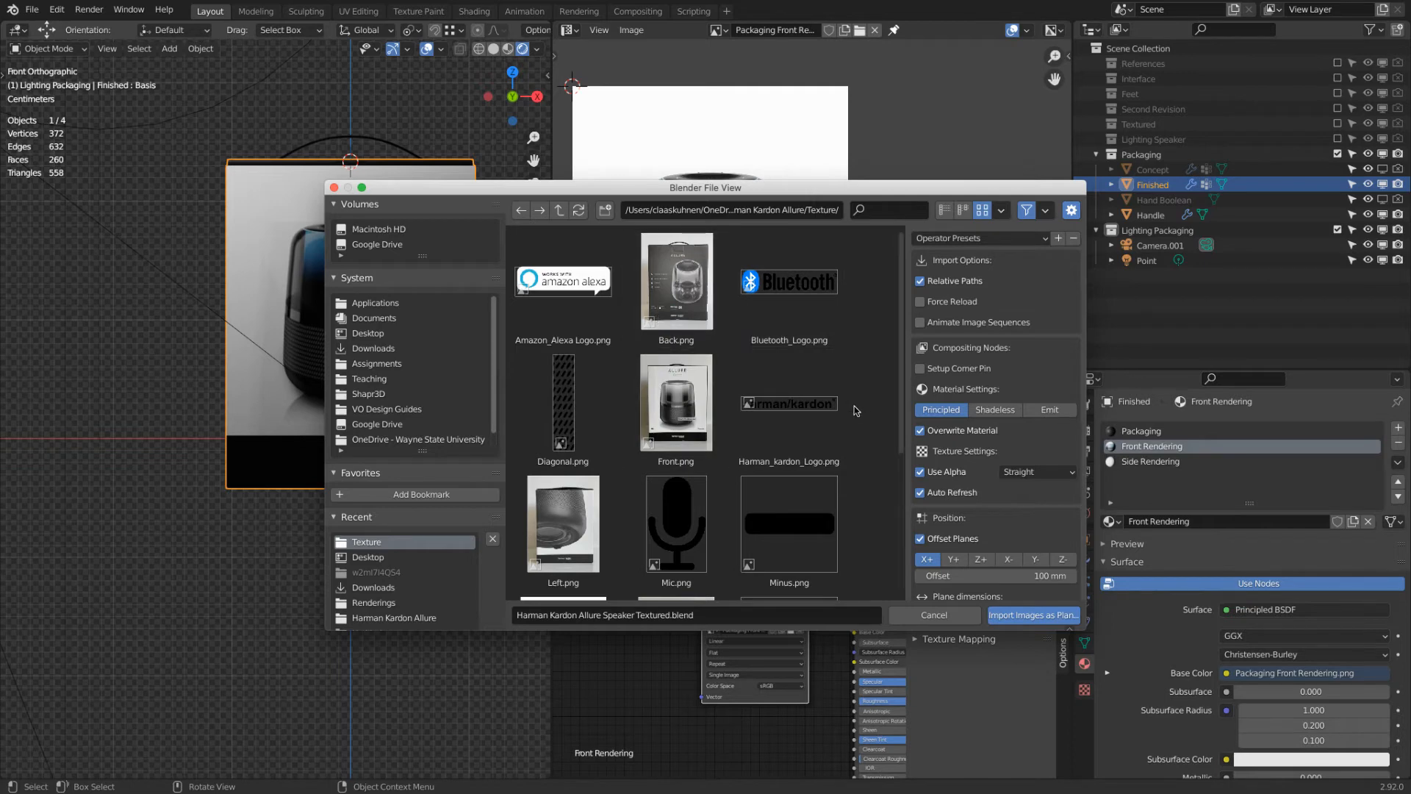
scroll(801, 400, "down", 5)
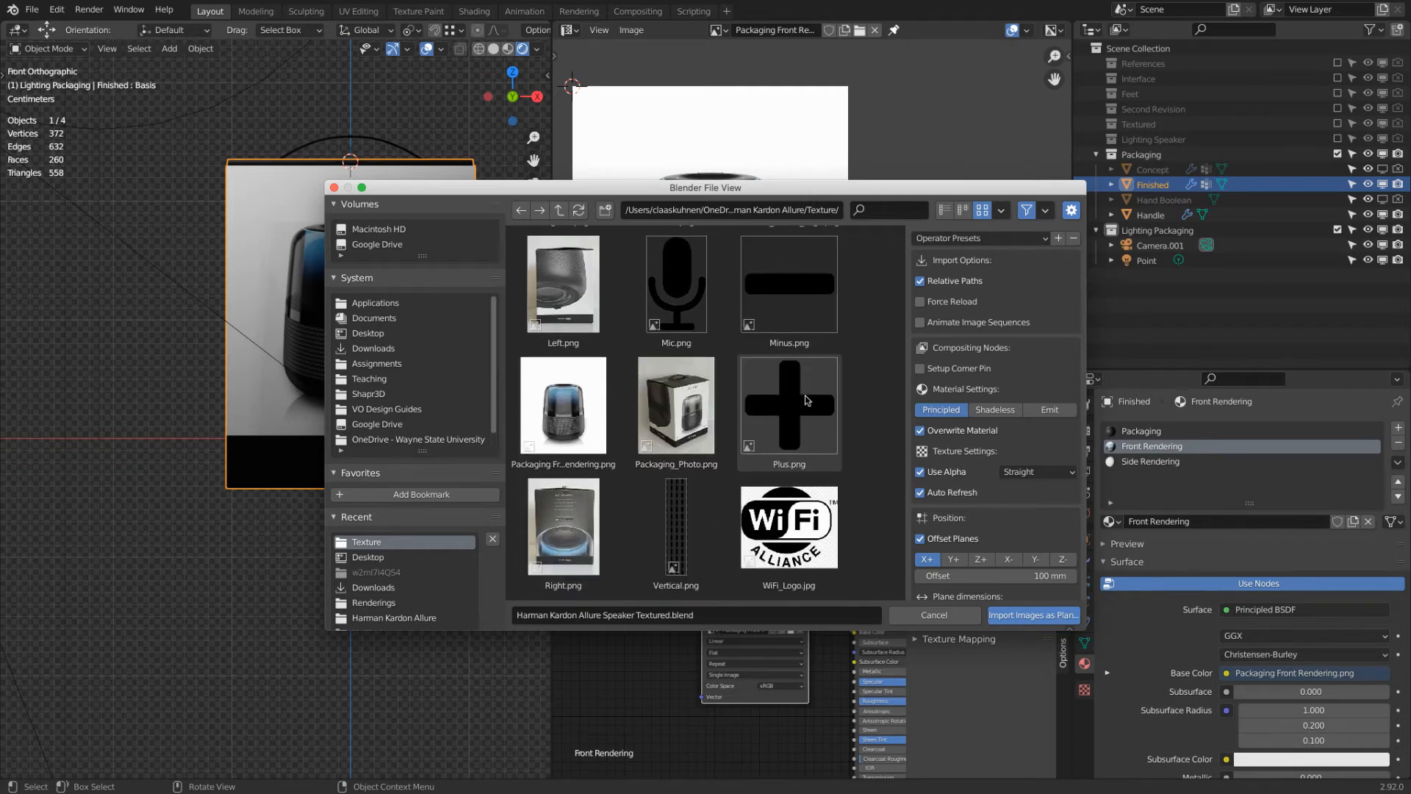
scroll(806, 400, "up", 5)
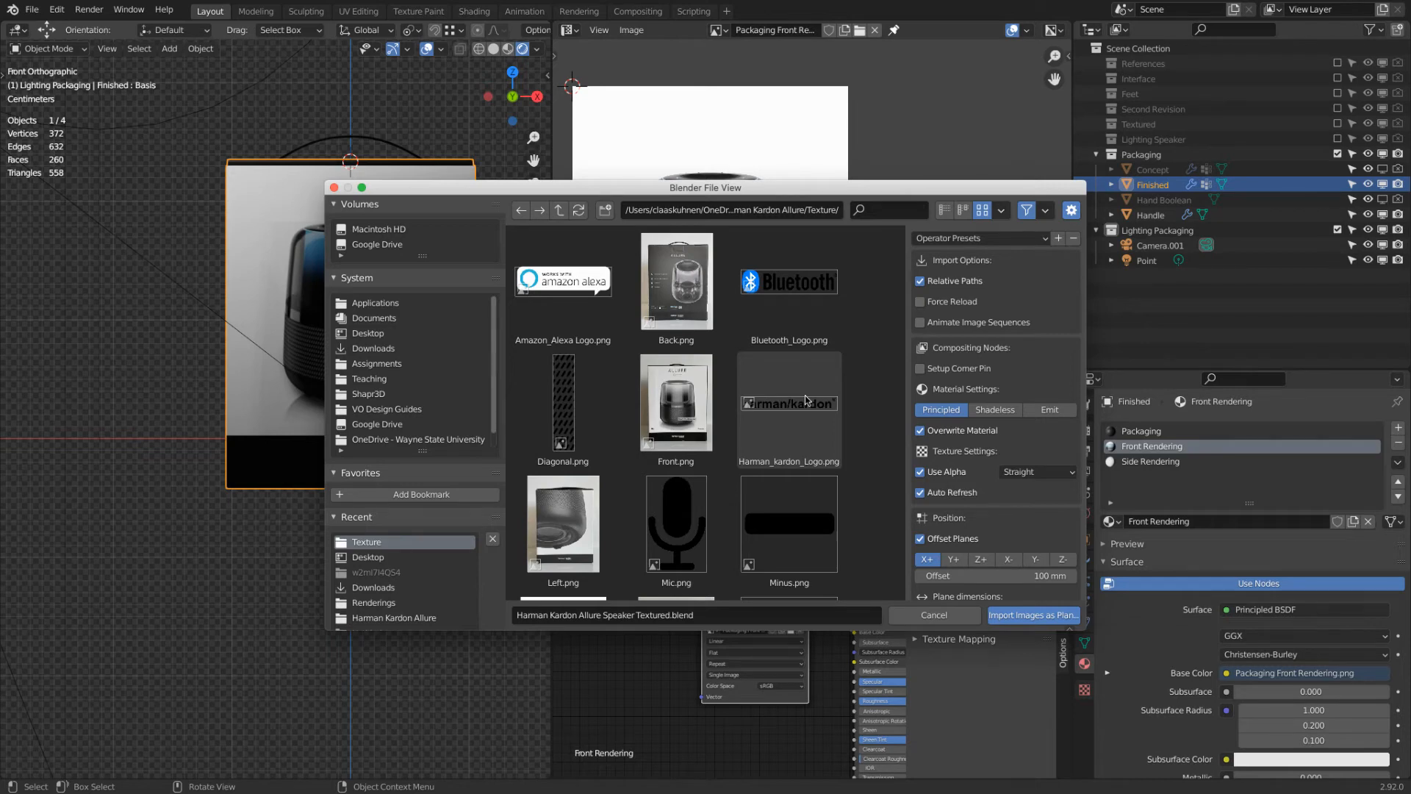
left_click(587, 294)
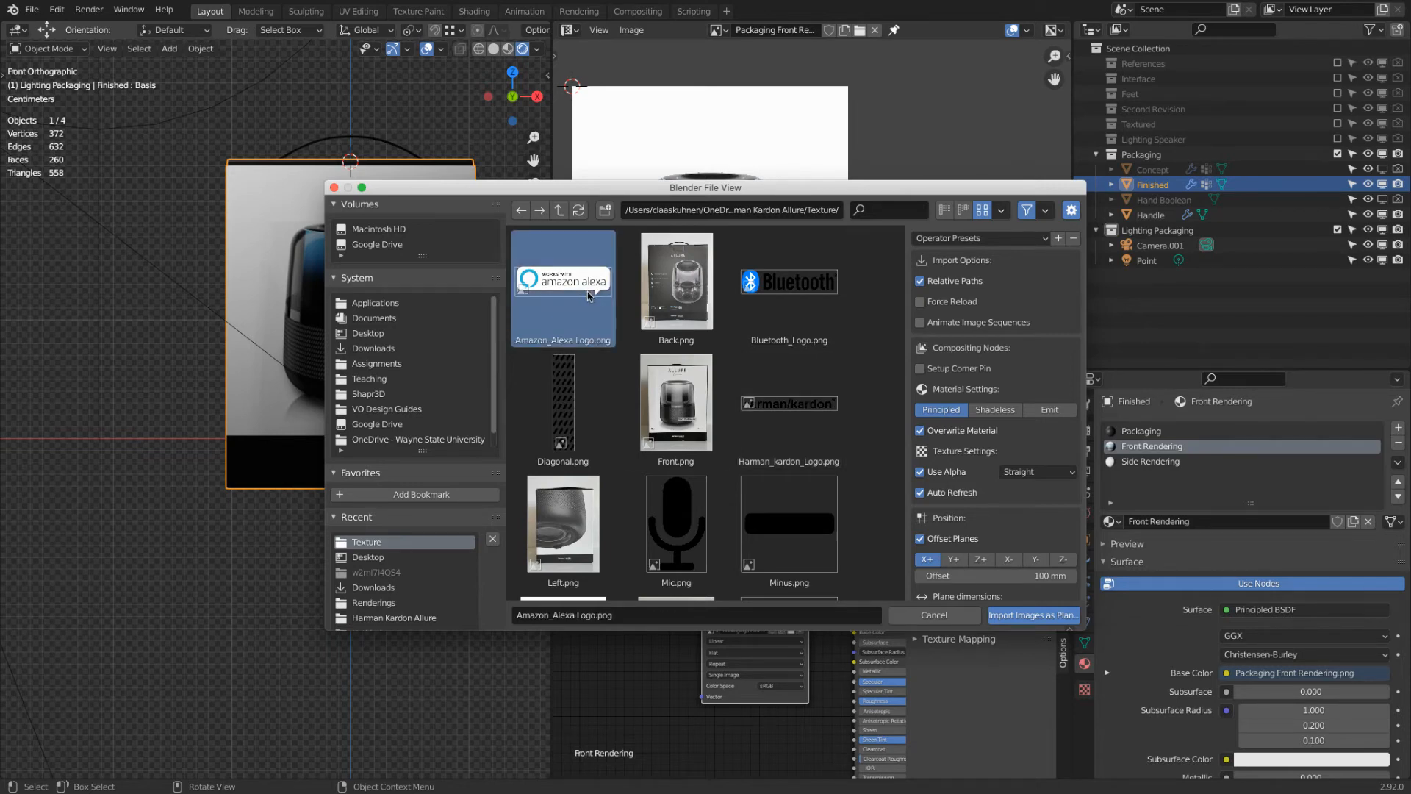
left_click(788, 404)
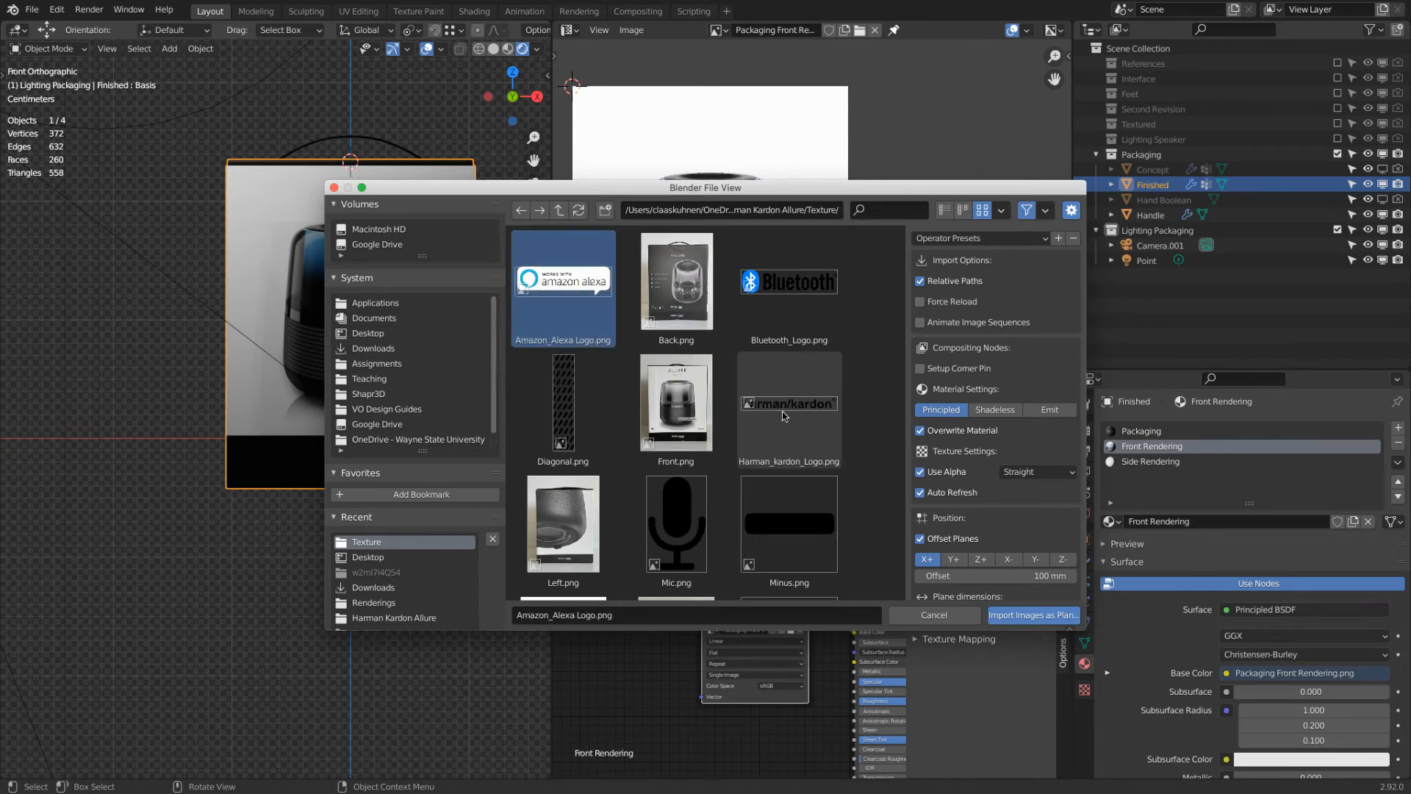
left_click(1033, 615)
Step: Scale the Harman Kardon logo plane down in stages until it is clearly narrower than the box front
scroll(318, 362, "down", 8)
key("s")
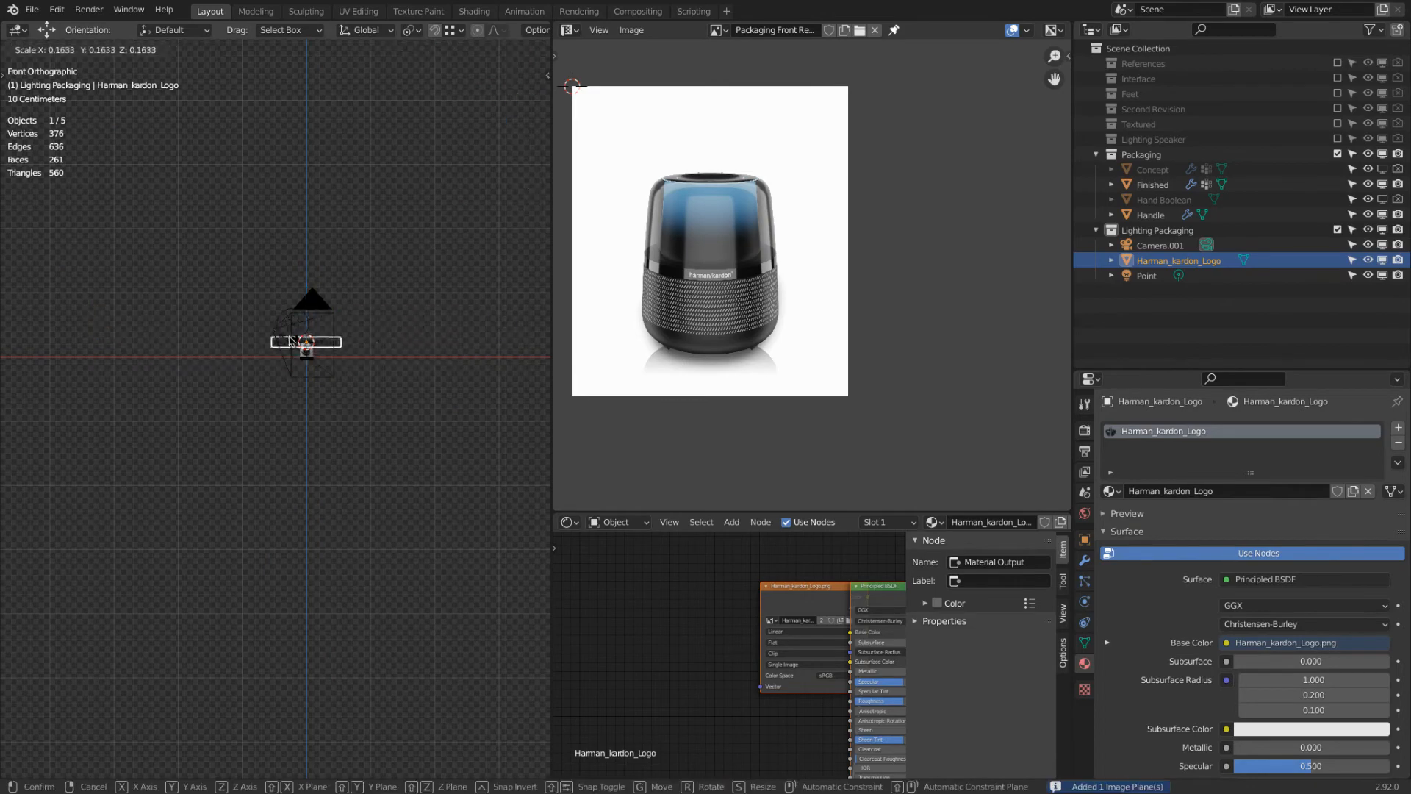
left_click(294, 340)
scroll(297, 337, "up", 8)
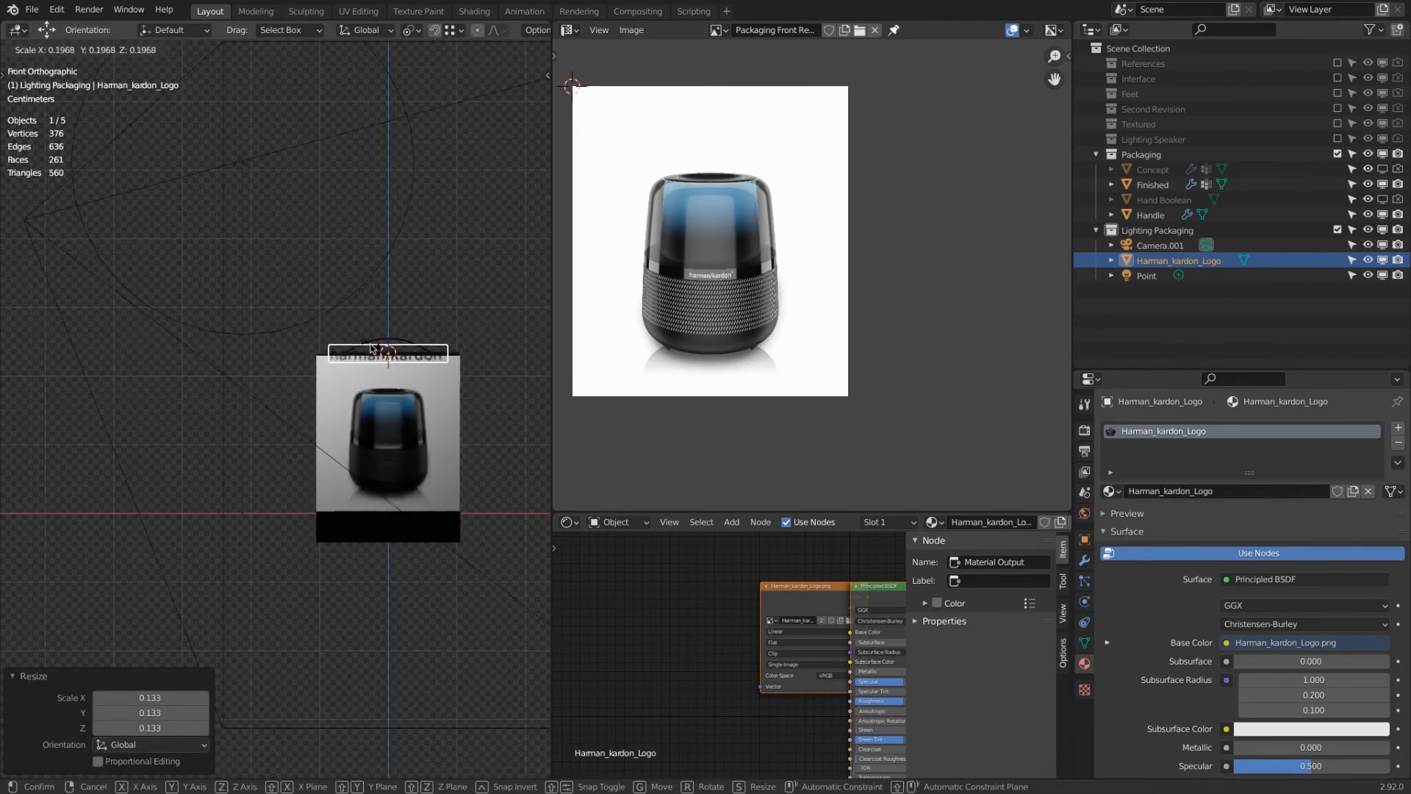
left_click(346, 351)
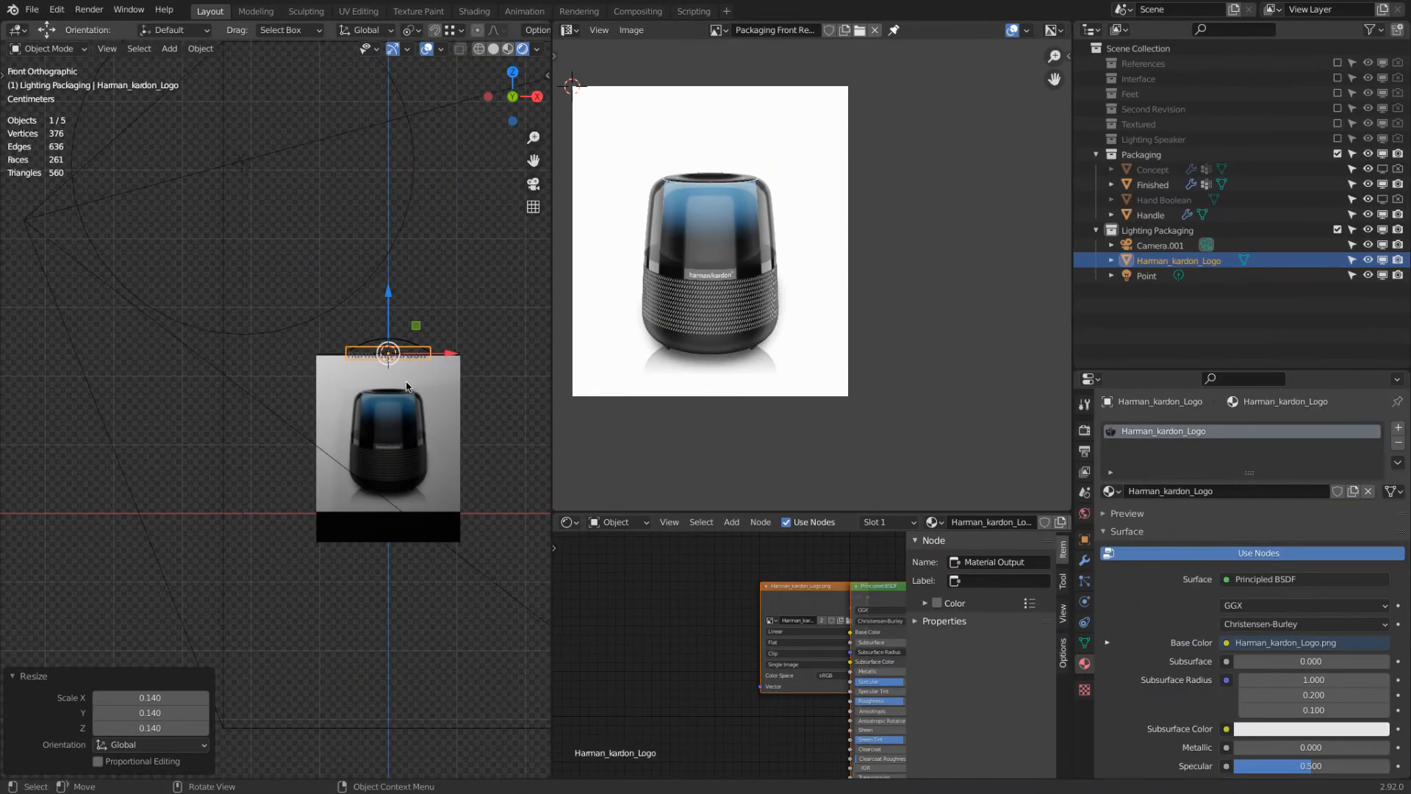
scroll(444, 347, "up", 3)
key("s")
left_click(400, 361)
Step: Move the logo plane down to the black base band and about -0.64 mm along the Y axis, in front of the box
middle_click_drag(400, 362, 340, 285)
scroll(336, 340, "down", 3)
left_click_drag(298, 204, 316, 556)
middle_click_drag(316, 555, 338, 423)
scroll(370, 532, "up", 6)
Step: In the logo material, disconnect the image colour from the Base Color, keep only its alpha connected, and set Roughness to 0 and Specular to 1
middle_click_drag(737, 559, 630, 548)
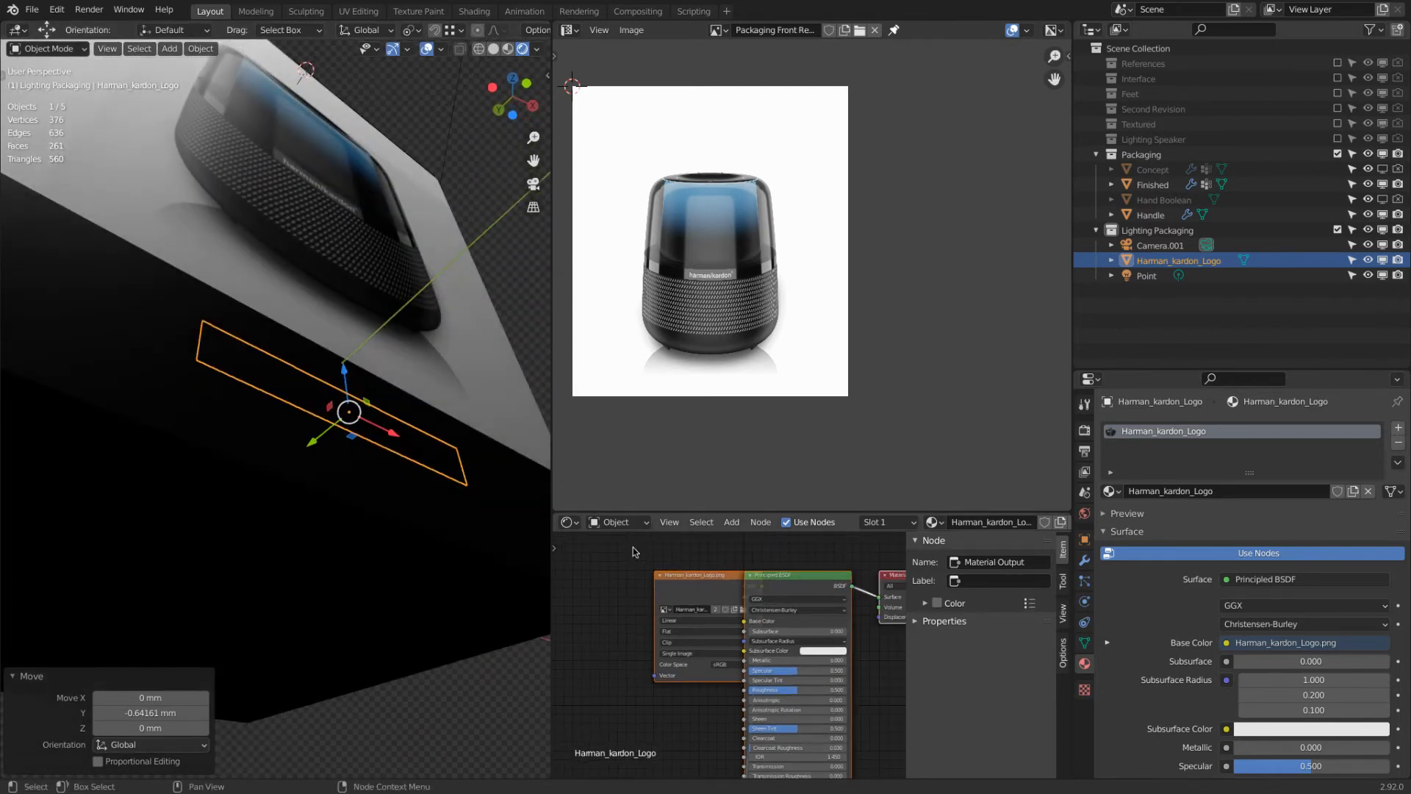
left_click_drag(705, 583, 608, 590)
left_click_drag(745, 622, 691, 593)
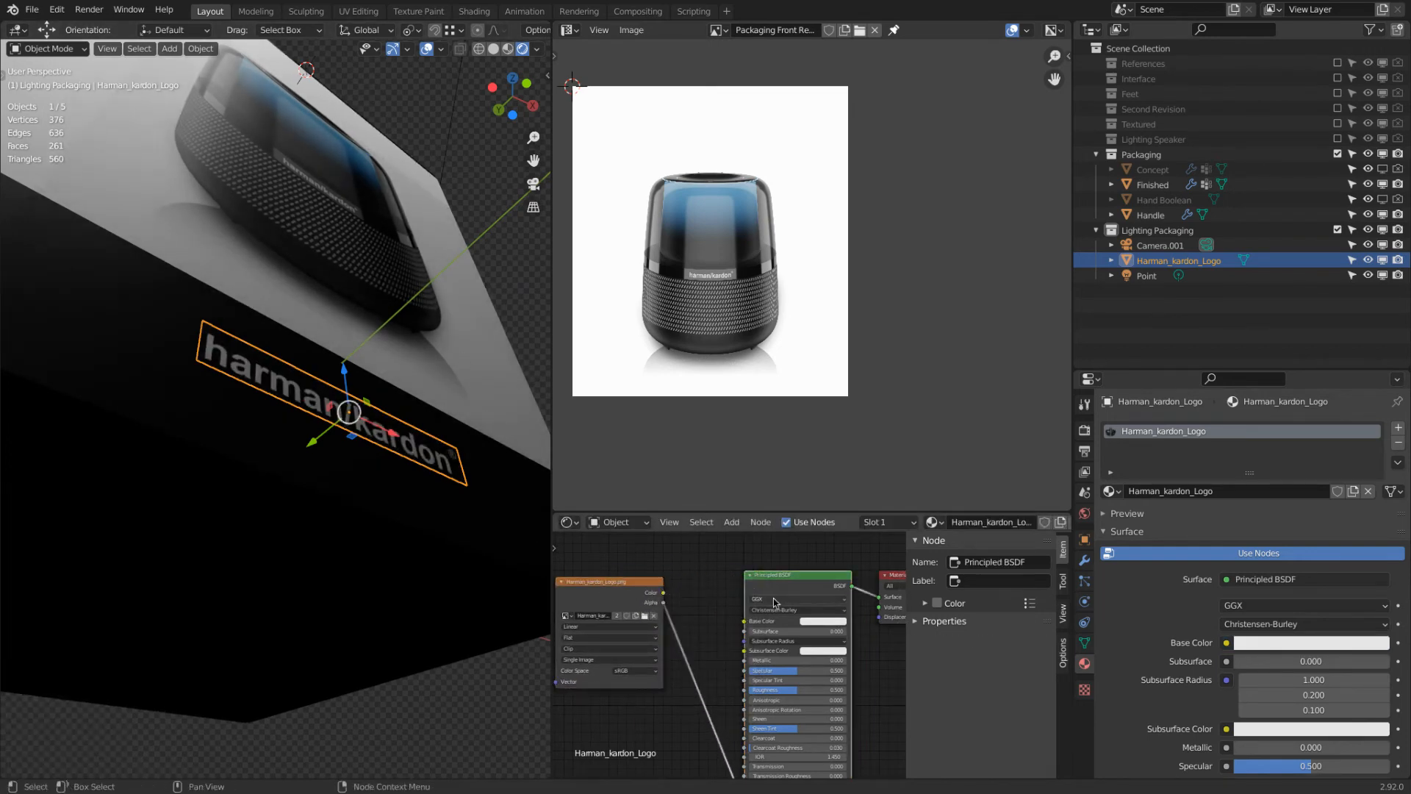
mouse_move(683, 629)
middle_mouse_down()
mouse_move(682, 586)
mouse_move(698, 714)
mouse_move(683, 646)
middle_mouse_up()
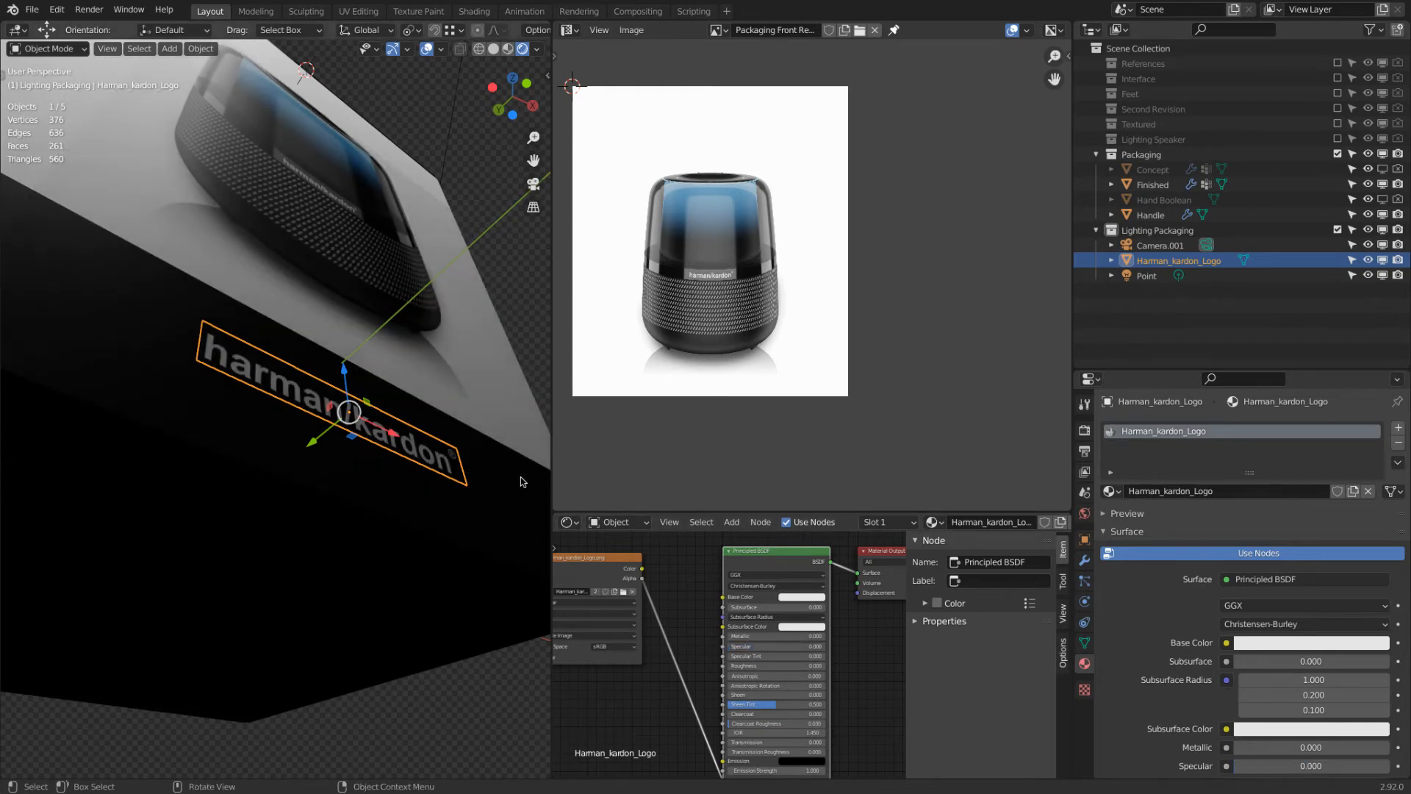
left_click_drag(779, 646, 825, 646)
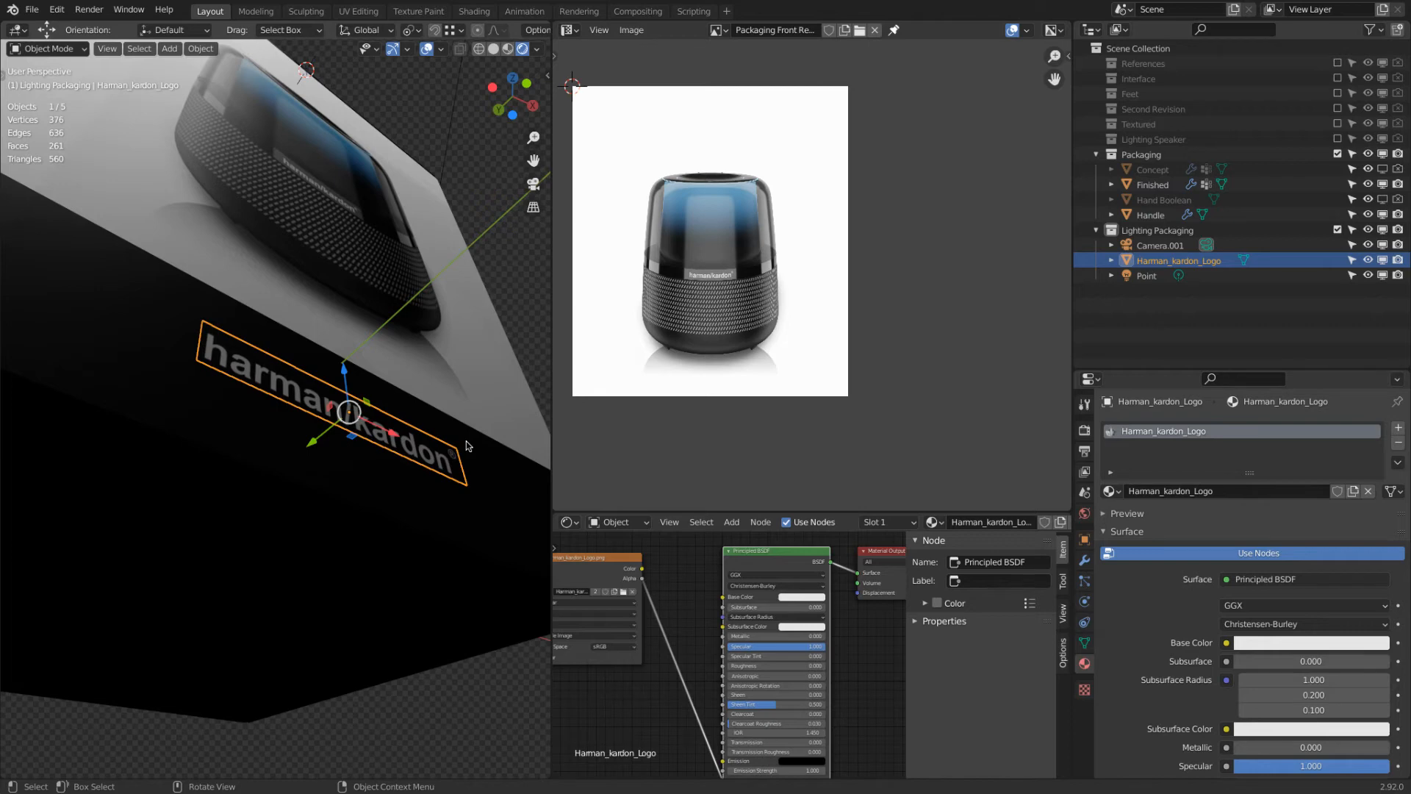
Step: In the right orthographic view, move the logo plane along the Y axis close to the box's front face
middle_click_drag(466, 441, 274, 406)
middle_click_drag(237, 332, 297, 314)
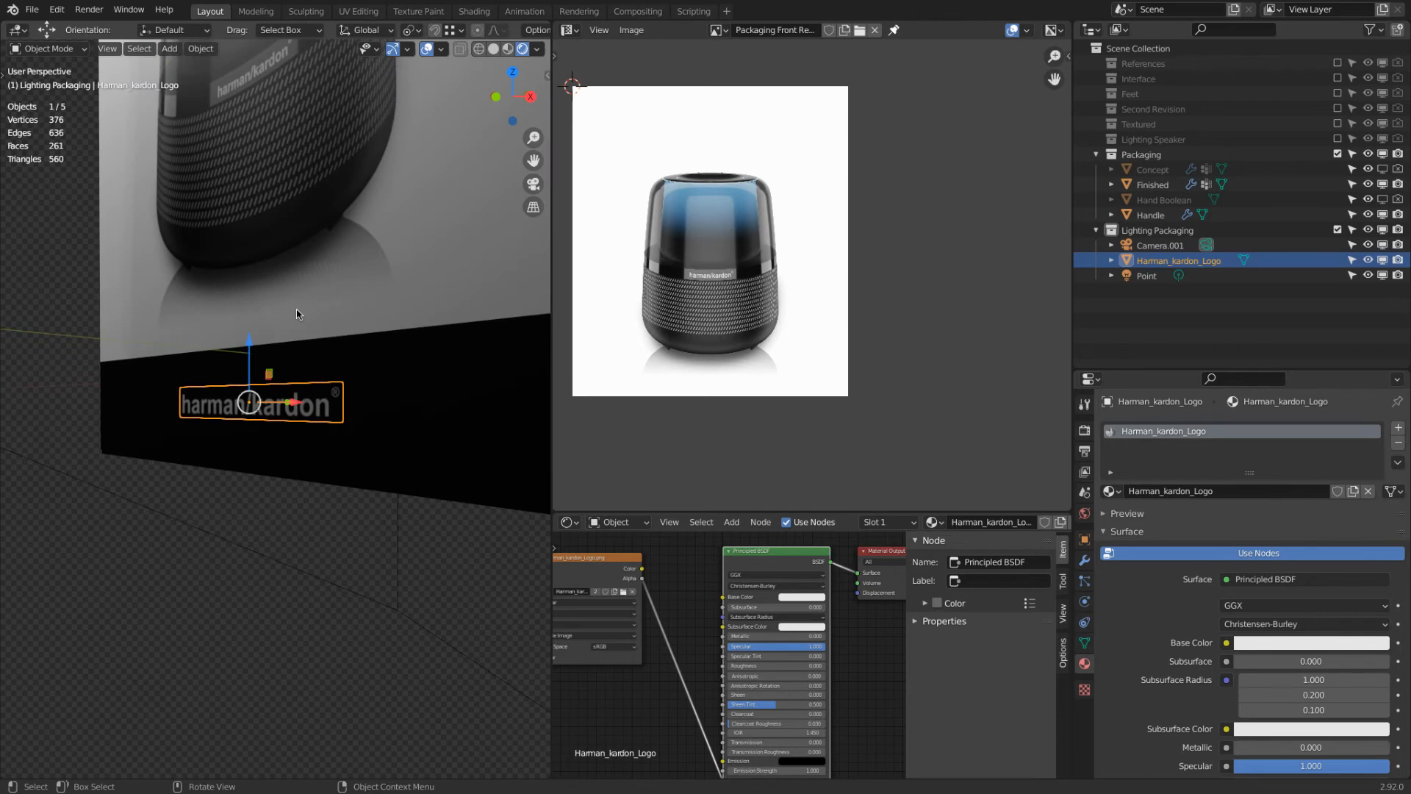
key("KP_1")
key("KP_3")
scroll(166, 421, "up", 10)
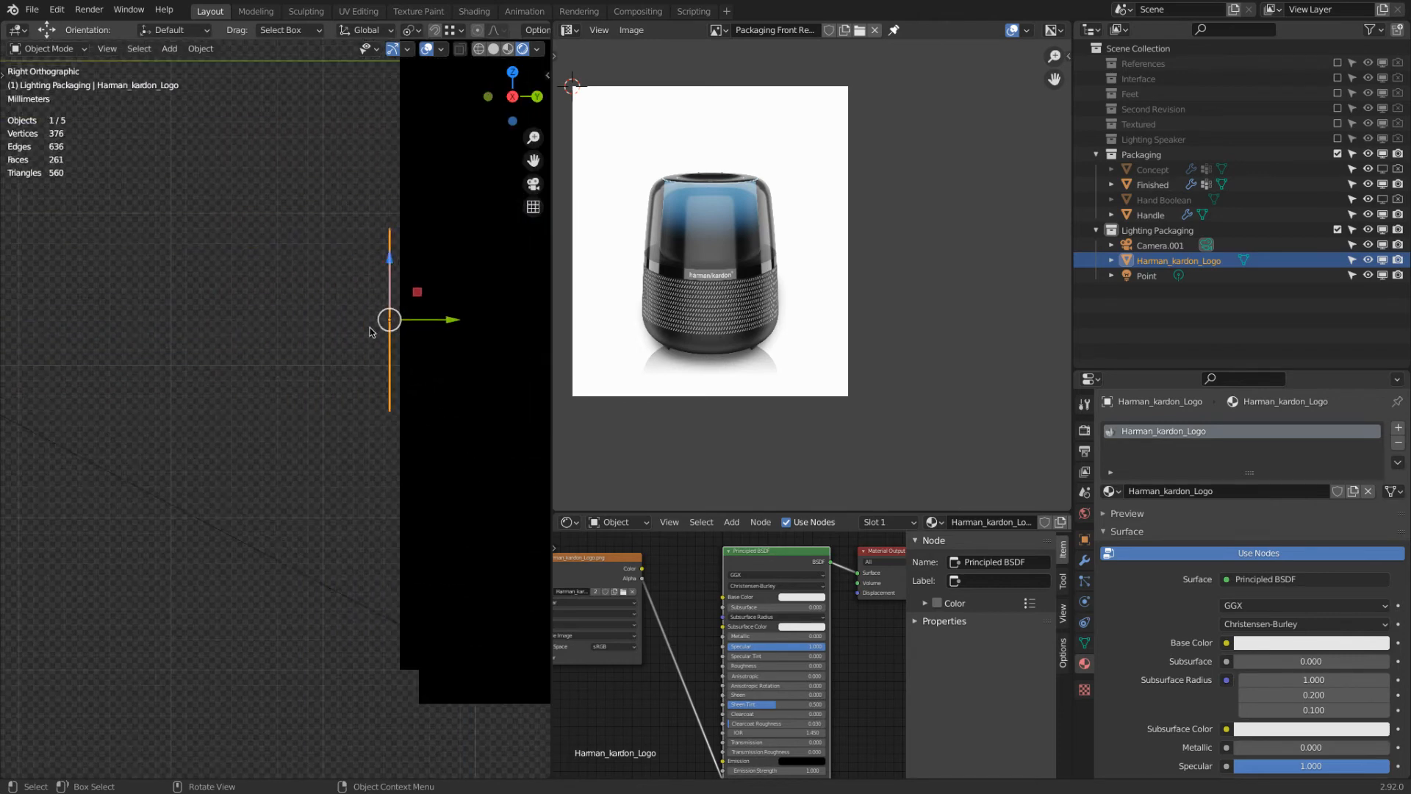
scroll(328, 353, "up", 10)
key("g")
key("y")
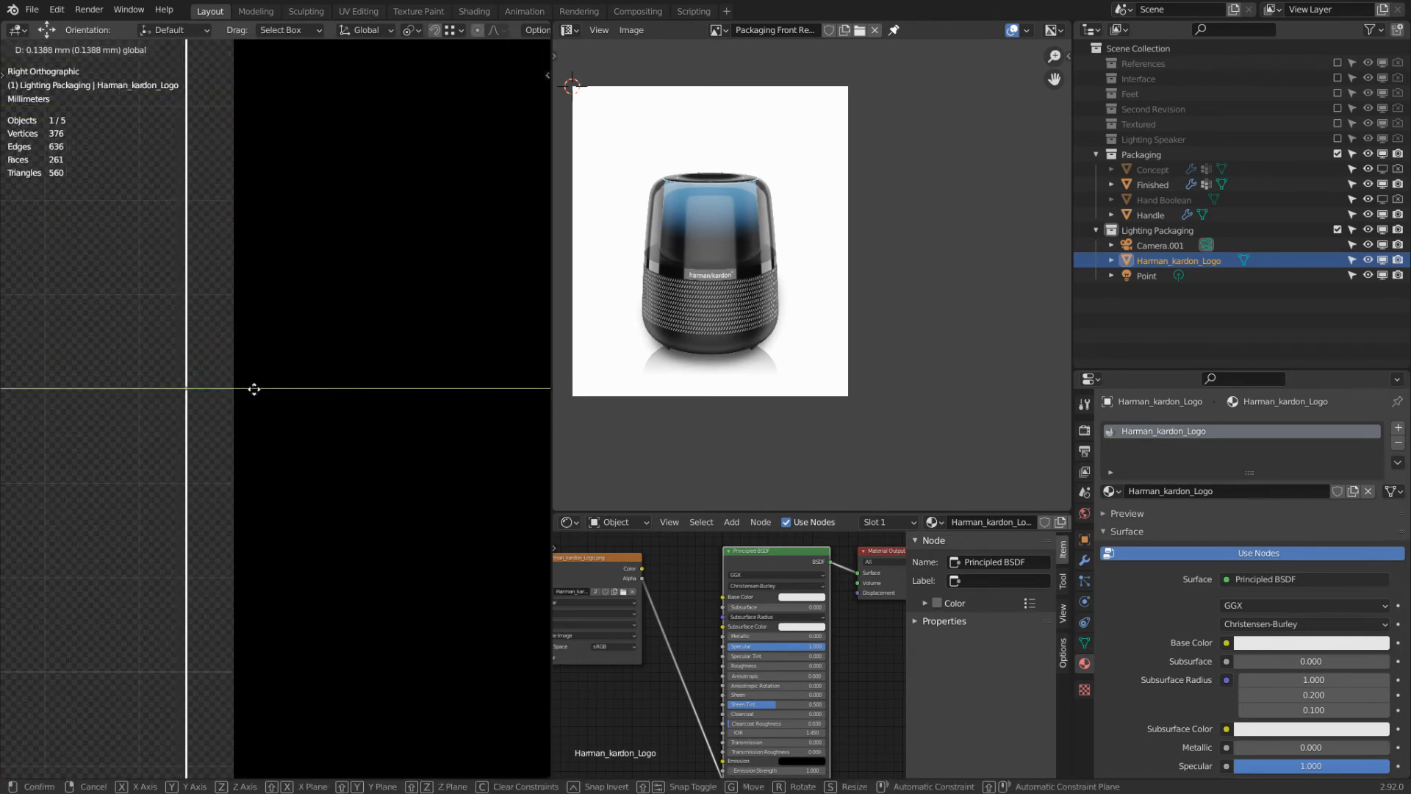
left_click(293, 391)
Step: Nudge the logo plane about 0.05 mm further along the Y axis towards the box's front face
scroll(238, 394, "up", 6)
middle_click_drag(239, 393, 289, 379, "shift")
key("g")
key("y")
left_click(318, 372)
scroll(321, 368, "down", 5)
scroll(324, 365, "up", 2)
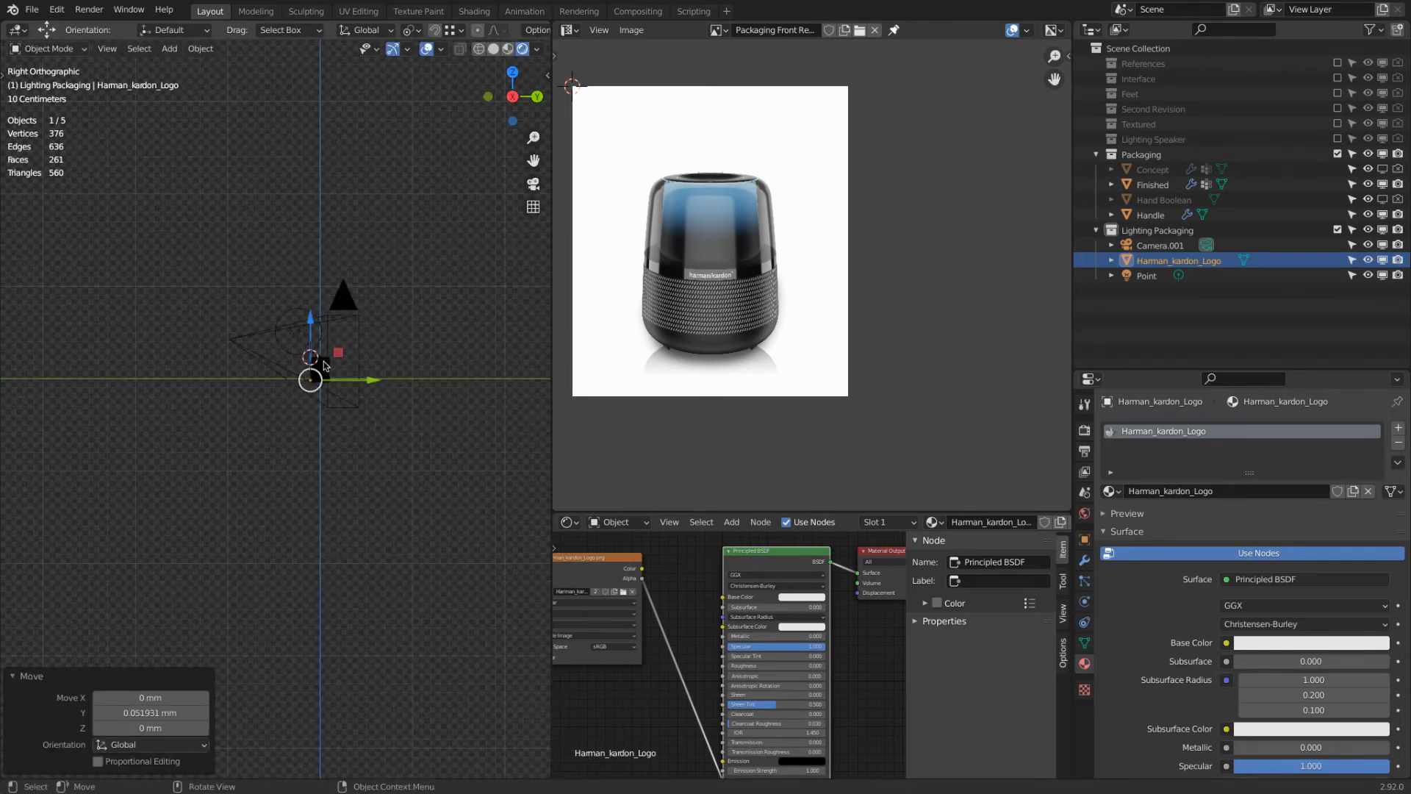
Step: From the camera view, scale the harman/kardon logo plane on the base band by a factor of 0.72
key("alt+a")
key("KP_0")
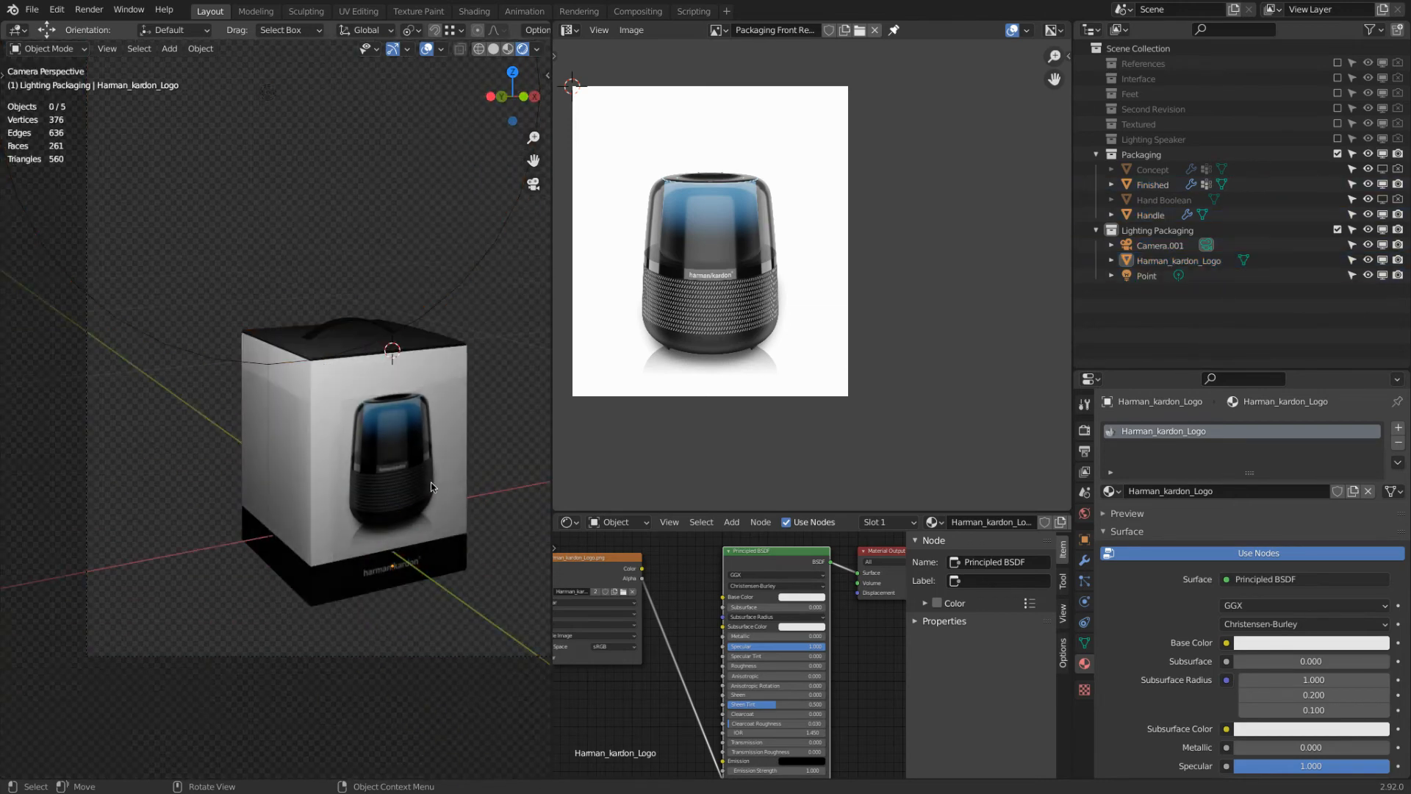
left_click(410, 571)
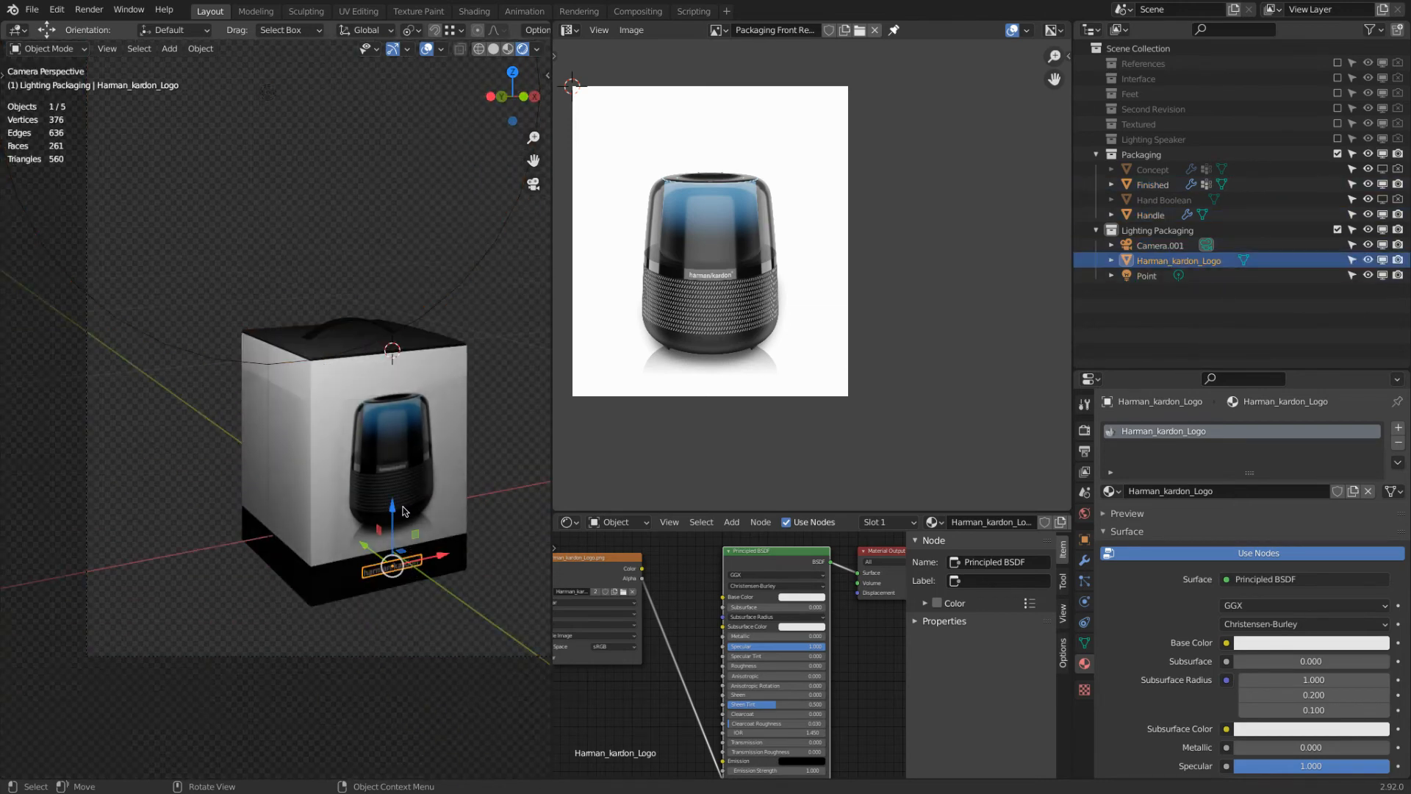
key("s")
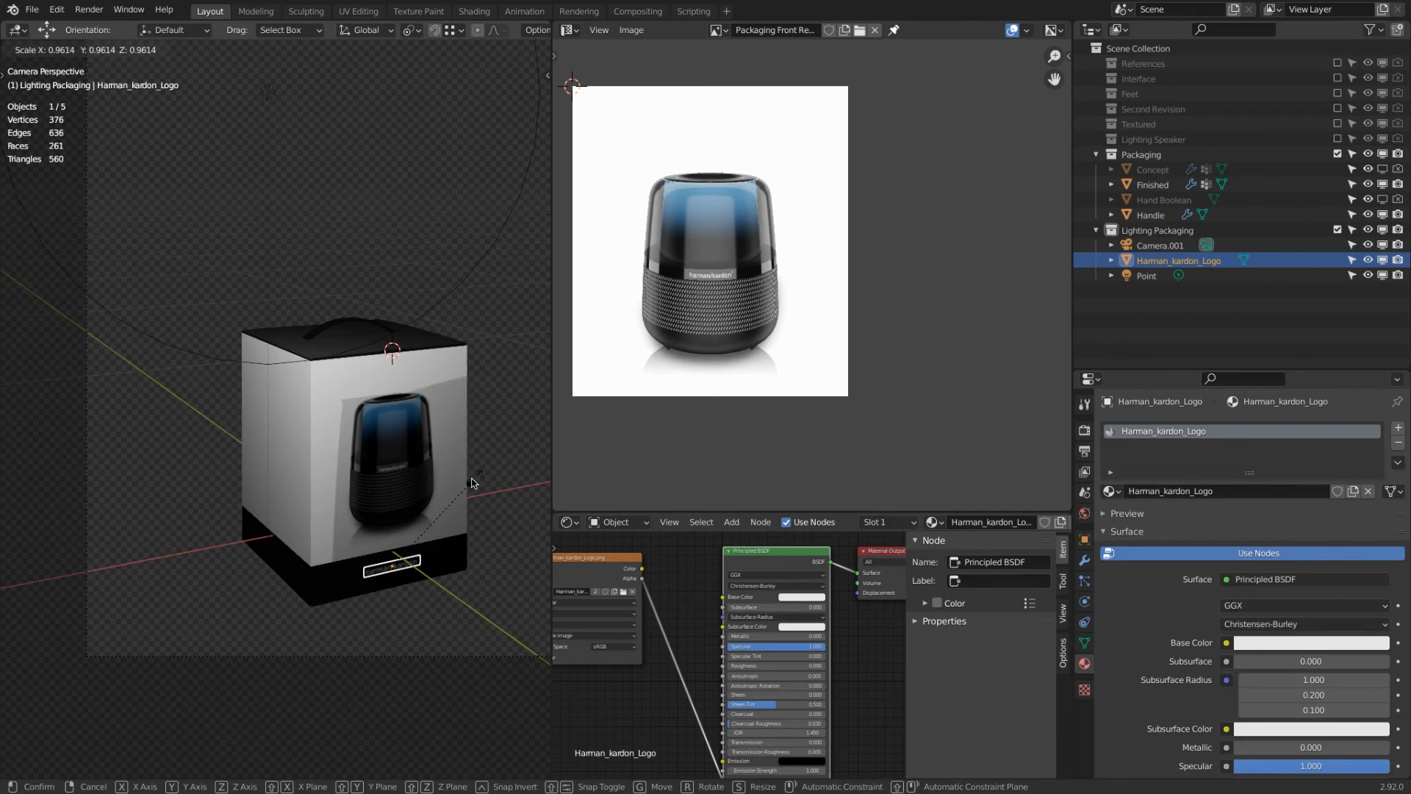
left_click(453, 500)
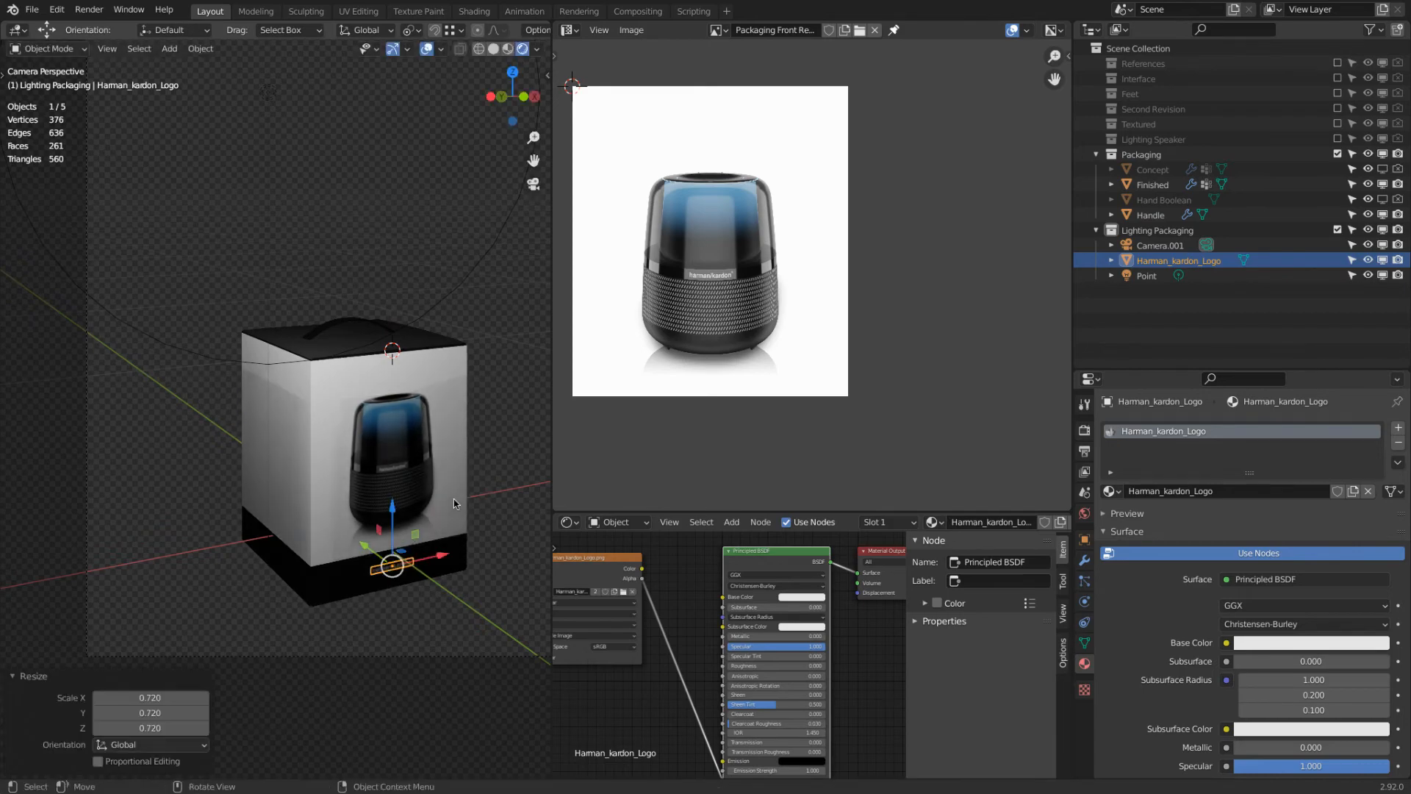
Step: In the front orthographic view, scale the logo plane by a further factor of 0.752 and clear the selection
key("KP_1")
key("KP_Decimal")
scroll(360, 462, "down", 7)
left_click_drag(351, 390, 392, 226)
right_click(397, 239)
key("s")
left_click(370, 321)
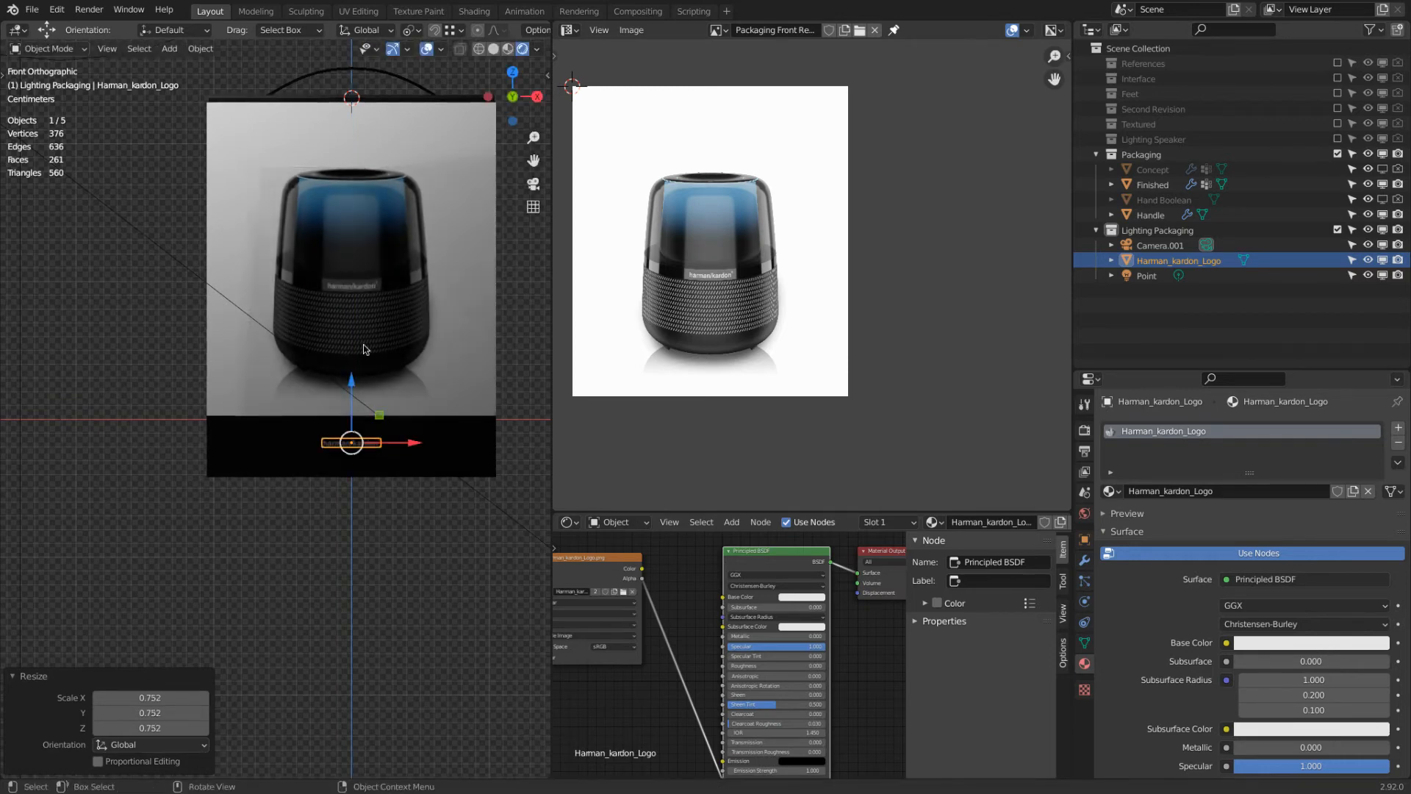
left_click_drag(352, 378, 369, 251)
right_click(368, 251)
key("a")
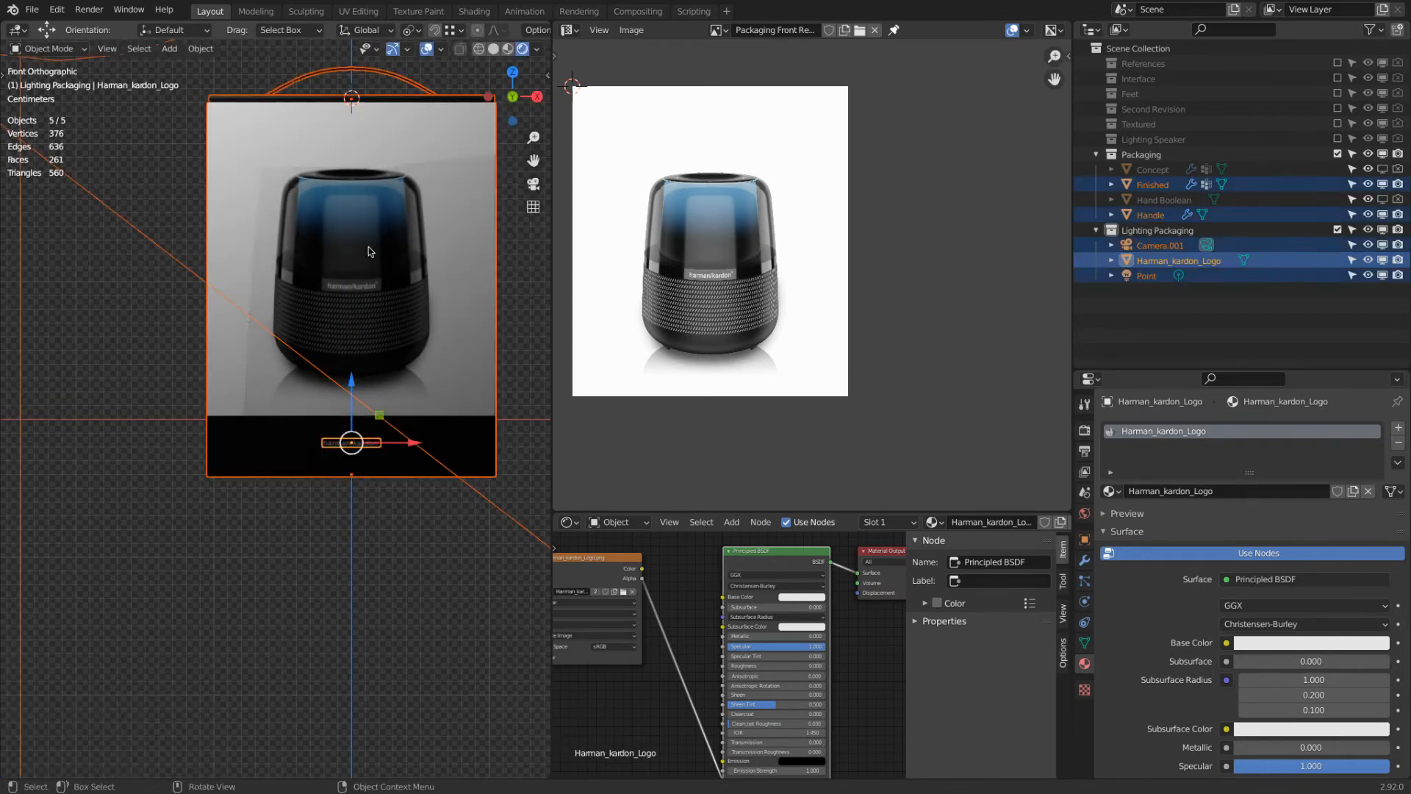
key("alt+a")
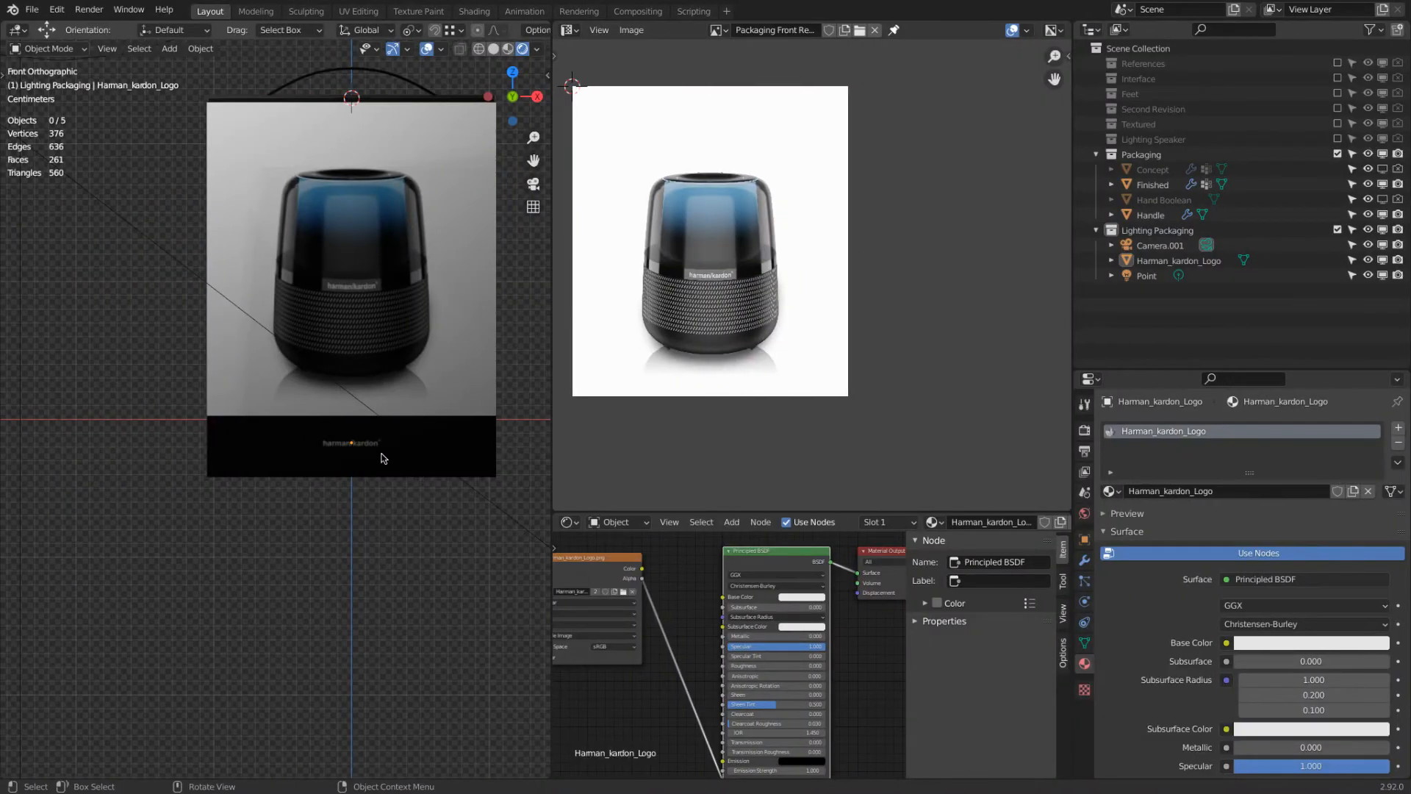
Step: Scale the logo plane up by a factor of 1.209, checking its size against the Front packaging photo
left_click(373, 448)
left_click(350, 444)
key("s")
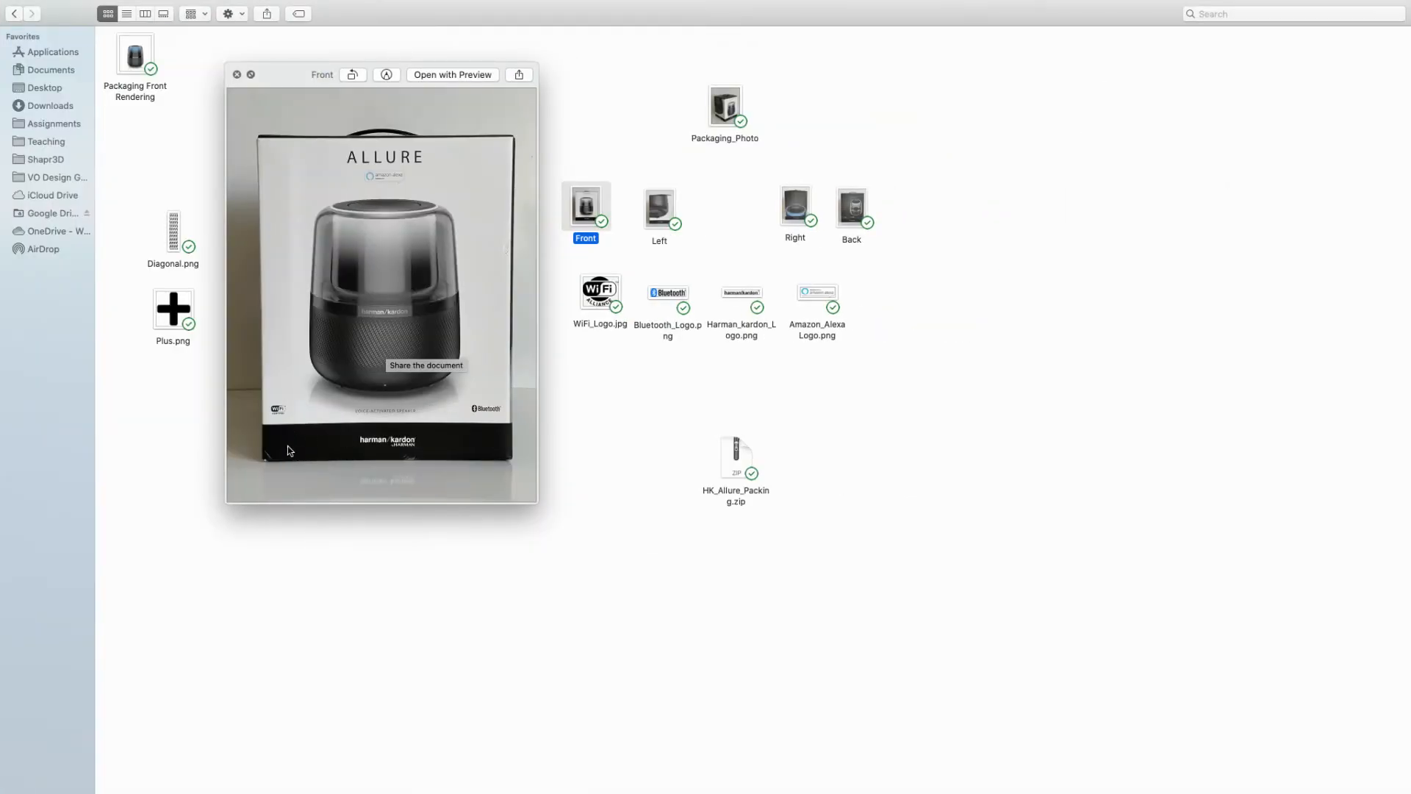
key("ctrl+Left")
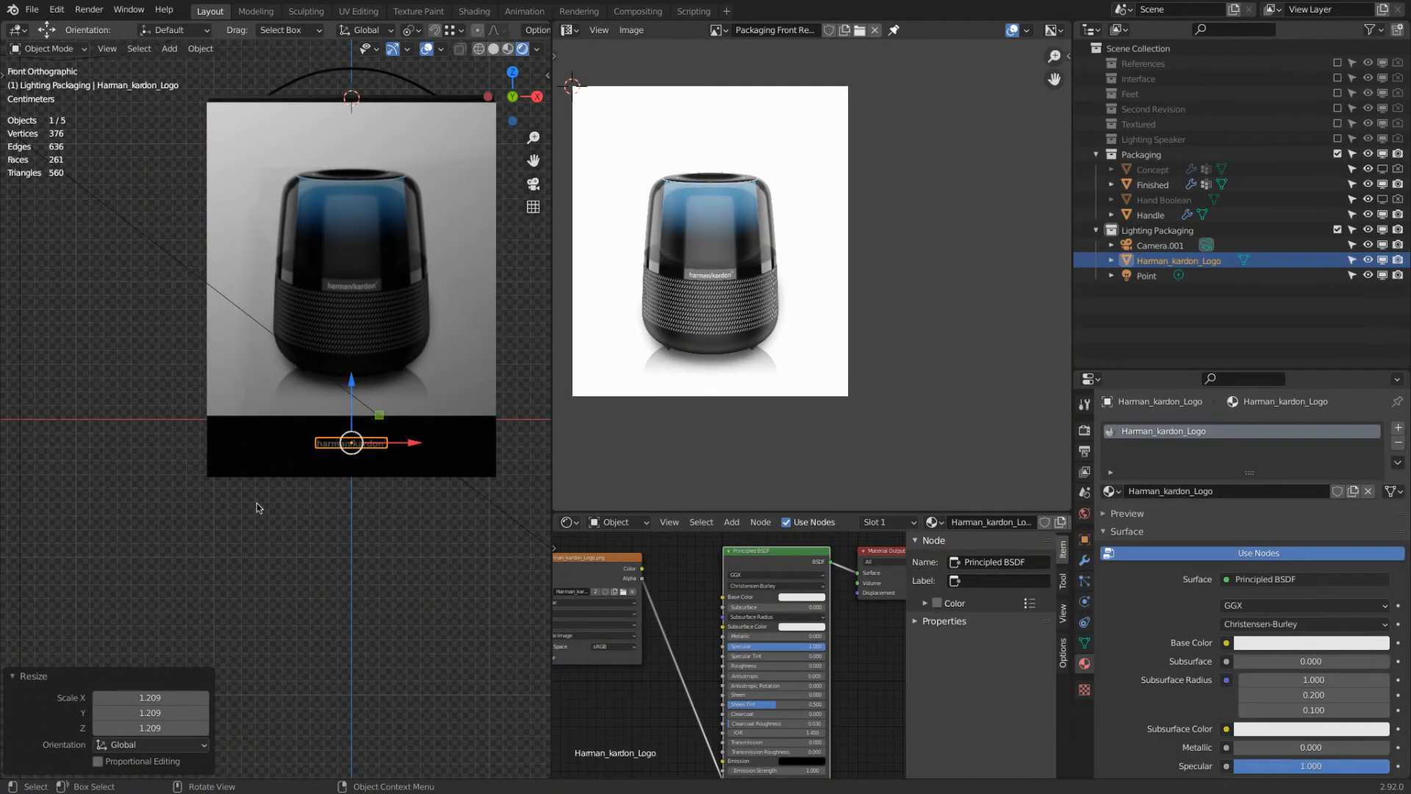
Step: Select the box's horizontal edge loop above the black base band and lower it to make the band shorter
left_click(266, 460)
key("Tab")
middle_click_drag(264, 457, 345, 411)
left_click(115, 49)
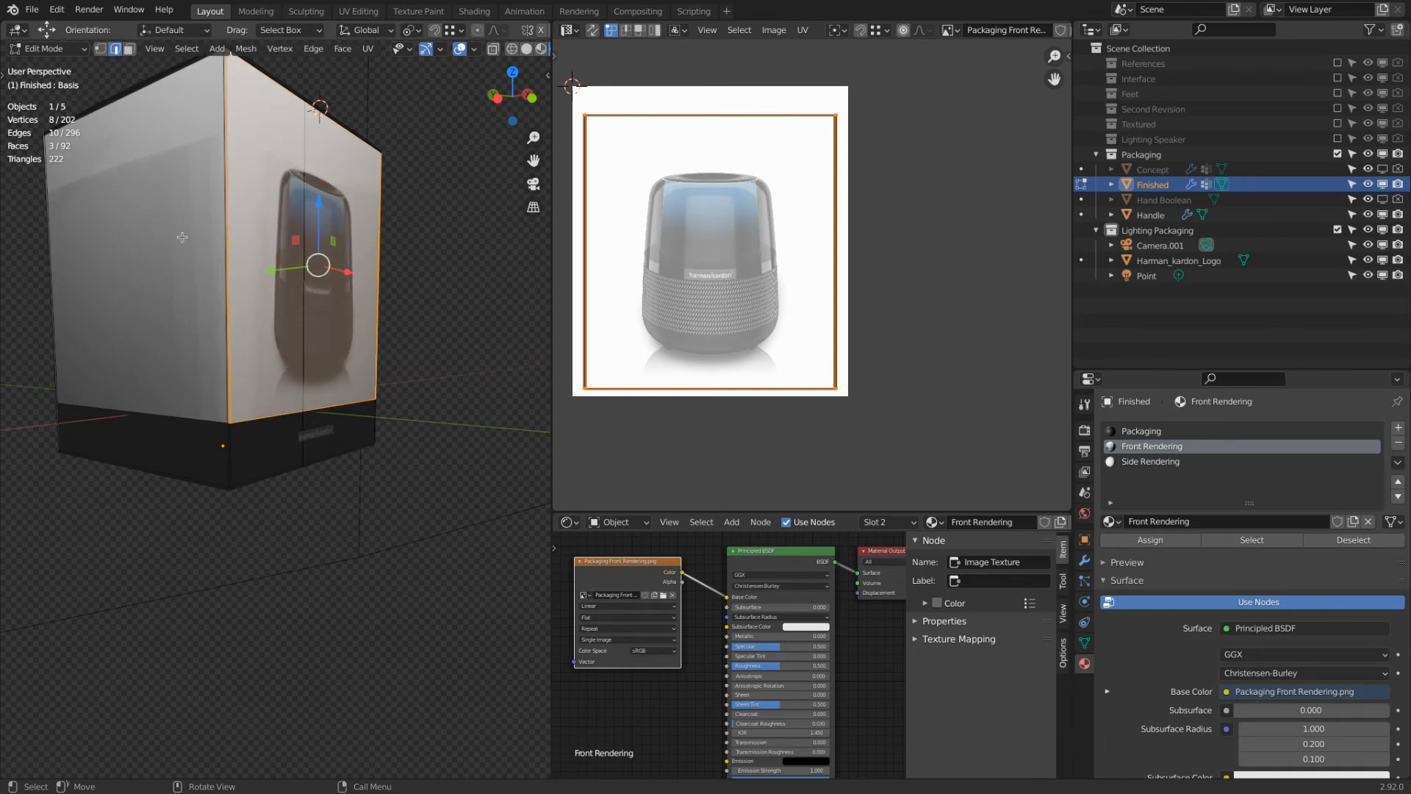
left_click(190, 419, "alt")
middle_click_drag(190, 419, 214, 349)
mouse_move(365, 354)
middle_mouse_down()
mouse_move(319, 408)
mouse_move(267, 421)
mouse_move(343, 409)
middle_mouse_up()
key("z")
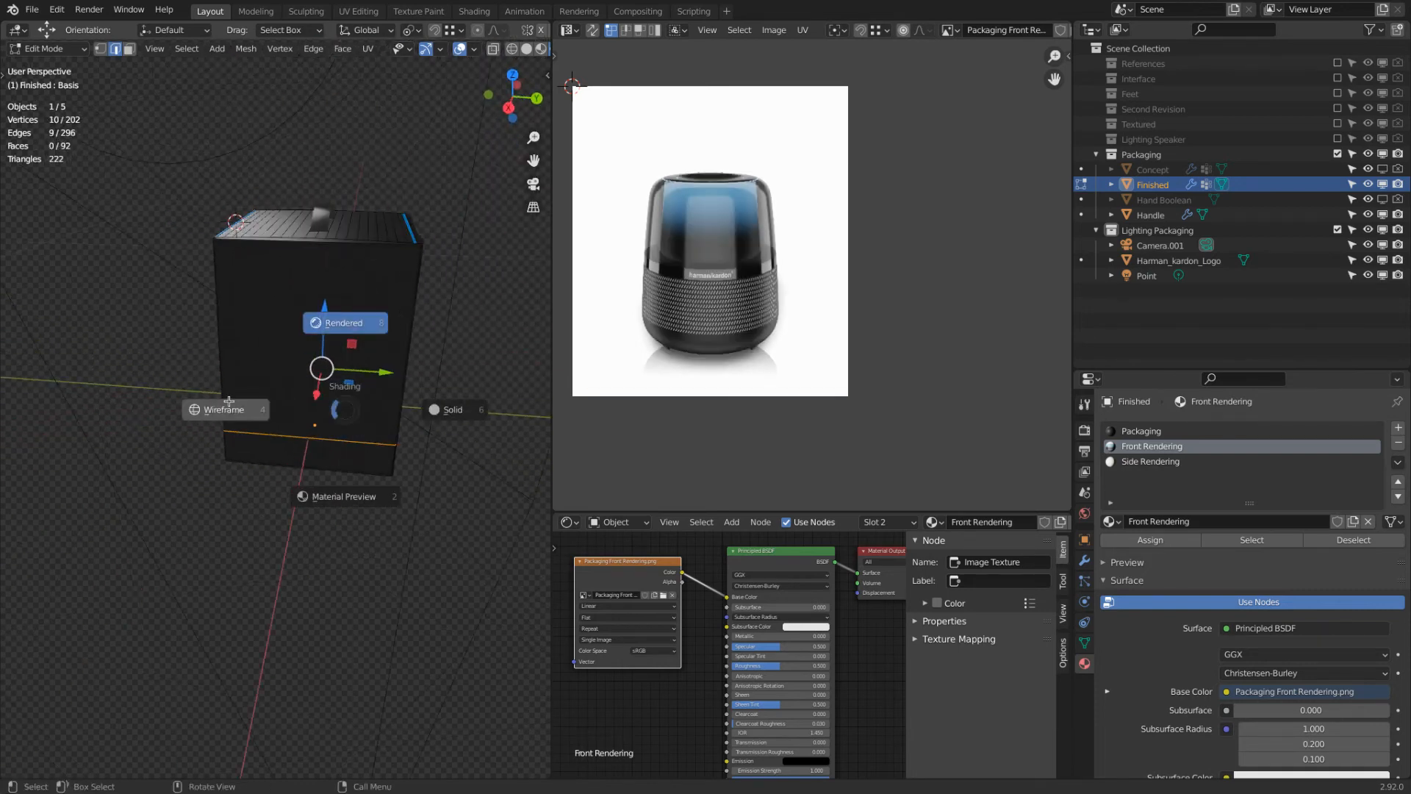
left_click(232, 403)
middle_click_drag(236, 402, 468, 381)
scroll(318, 388, "up", 3)
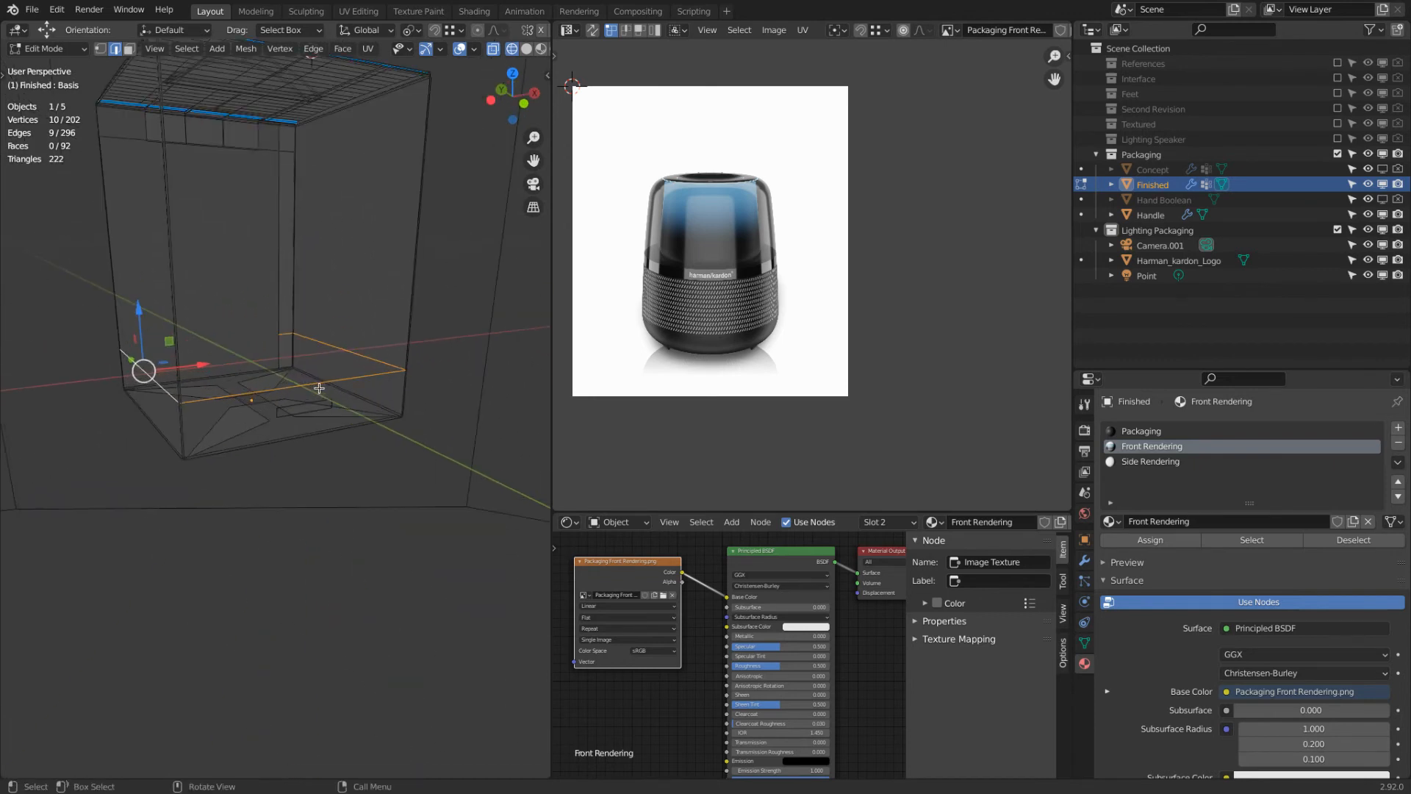
key("shift+z")
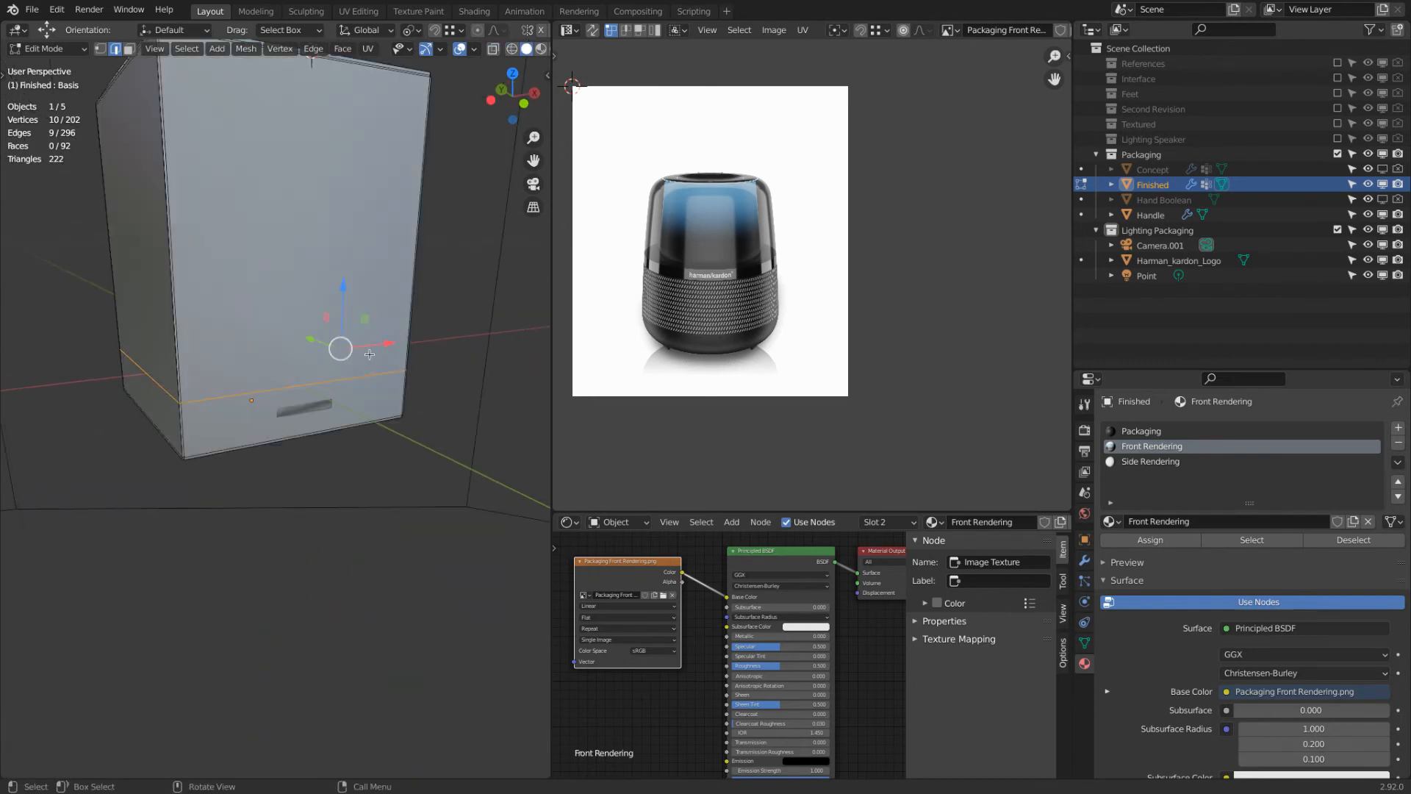
left_click_drag(346, 300, 346, 303)
scroll(346, 302, "up", 4)
key("Tab")
Step: Move the logo plane about -9.2 mm along Z, and raise it about 2.3 mm with rendered shading on
left_click(297, 402)
left_click_drag(301, 354, 301, 372)
scroll(302, 371, "down", 2)
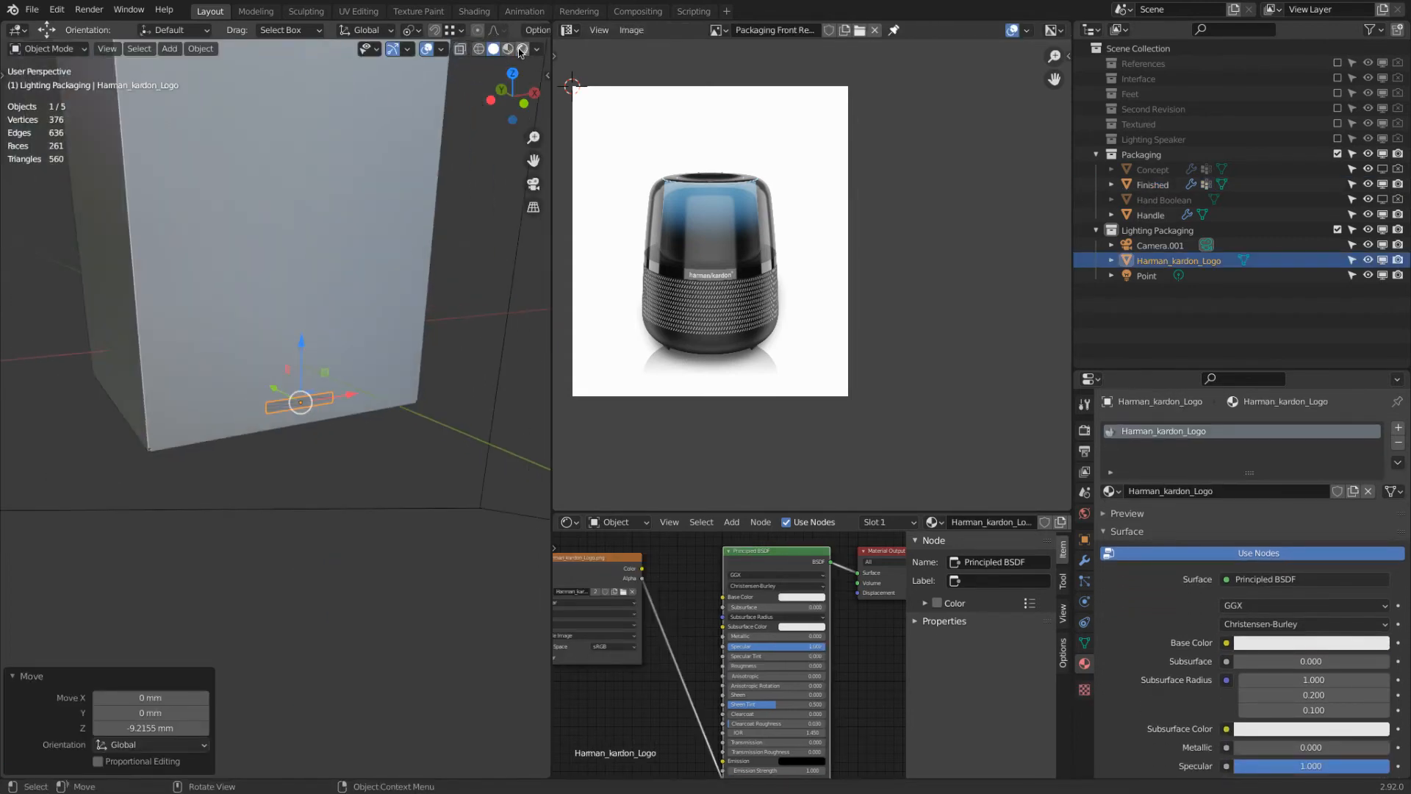
left_click(521, 49)
middle_click_drag(298, 475, 273, 461)
left_click_drag(281, 339, 282, 335)
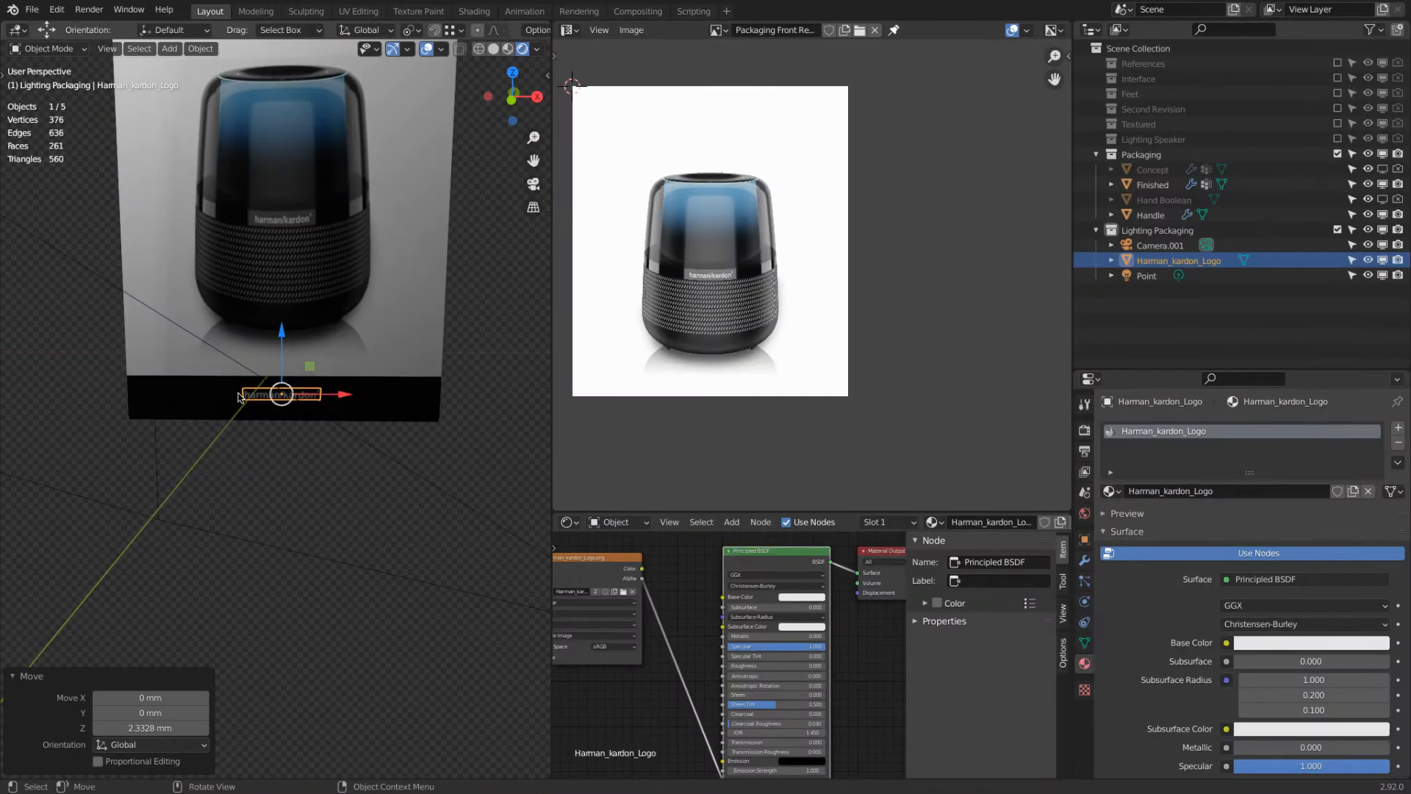
Step: Fine-tune the height of the box's base-band edge loop, ending with a move of about -0.59 mm along Z
left_click(284, 353)
key("Tab")
left_click_drag(411, 306, 412, 306)
key("Tab")
key("Tab")
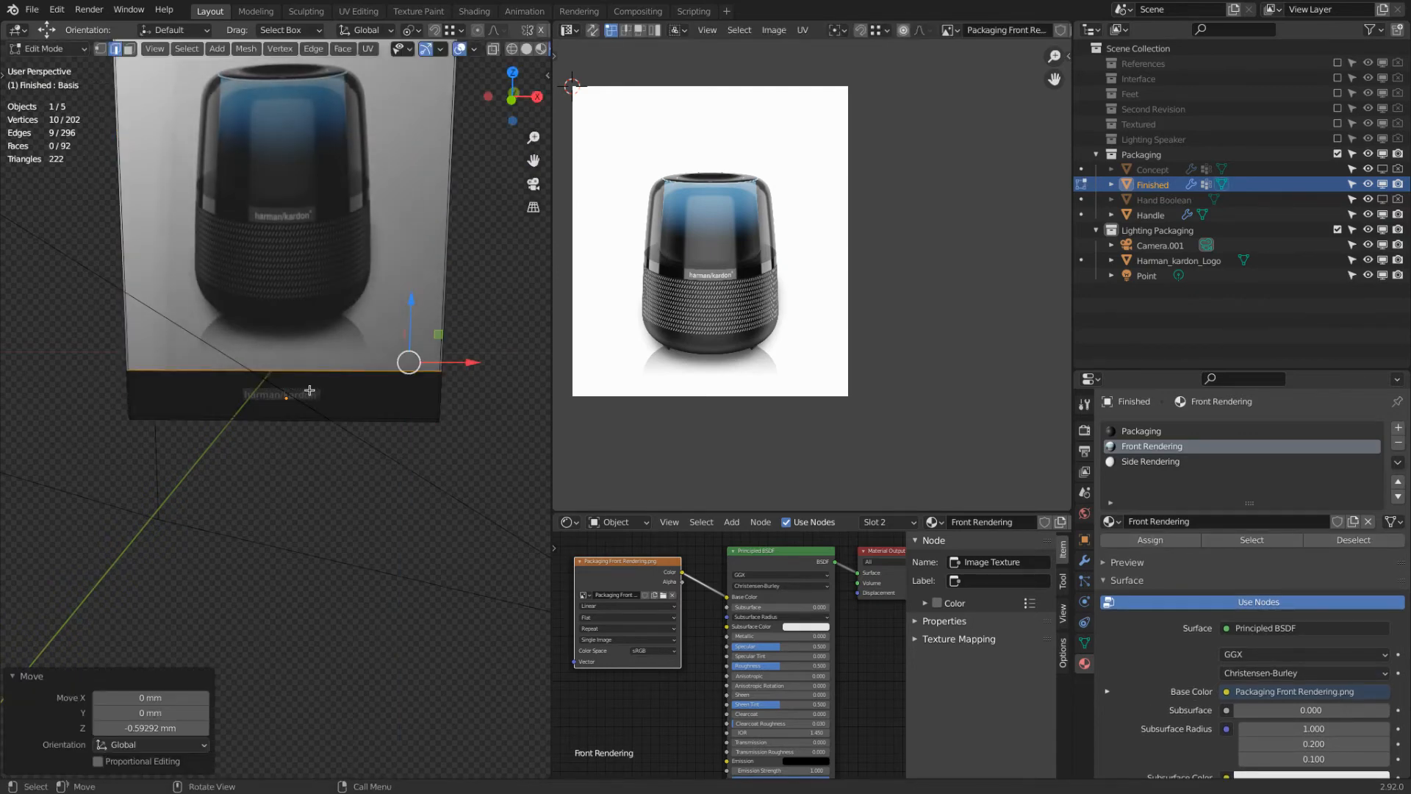
key("Tab")
Step: Nudge the logo plane vertically within the black base band and clear the selection
left_click(266, 405)
left_click_drag(288, 341, 344, 353)
key("Tab")
key("Tab")
key("a")
key("alt+a")
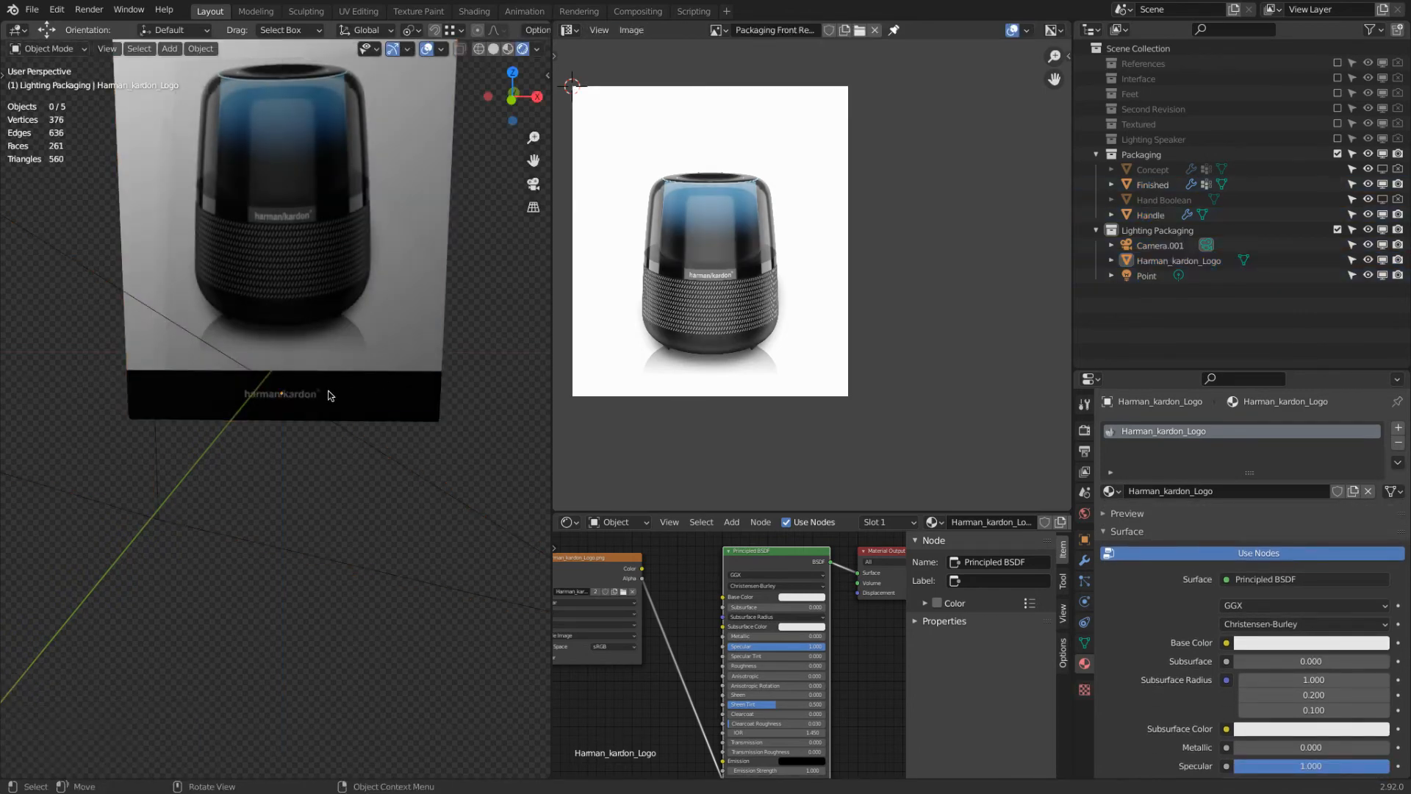
Step: Select all box faces assigned to the Front Rendering material and unwrap them in the front view
scroll(314, 229, "down", 3)
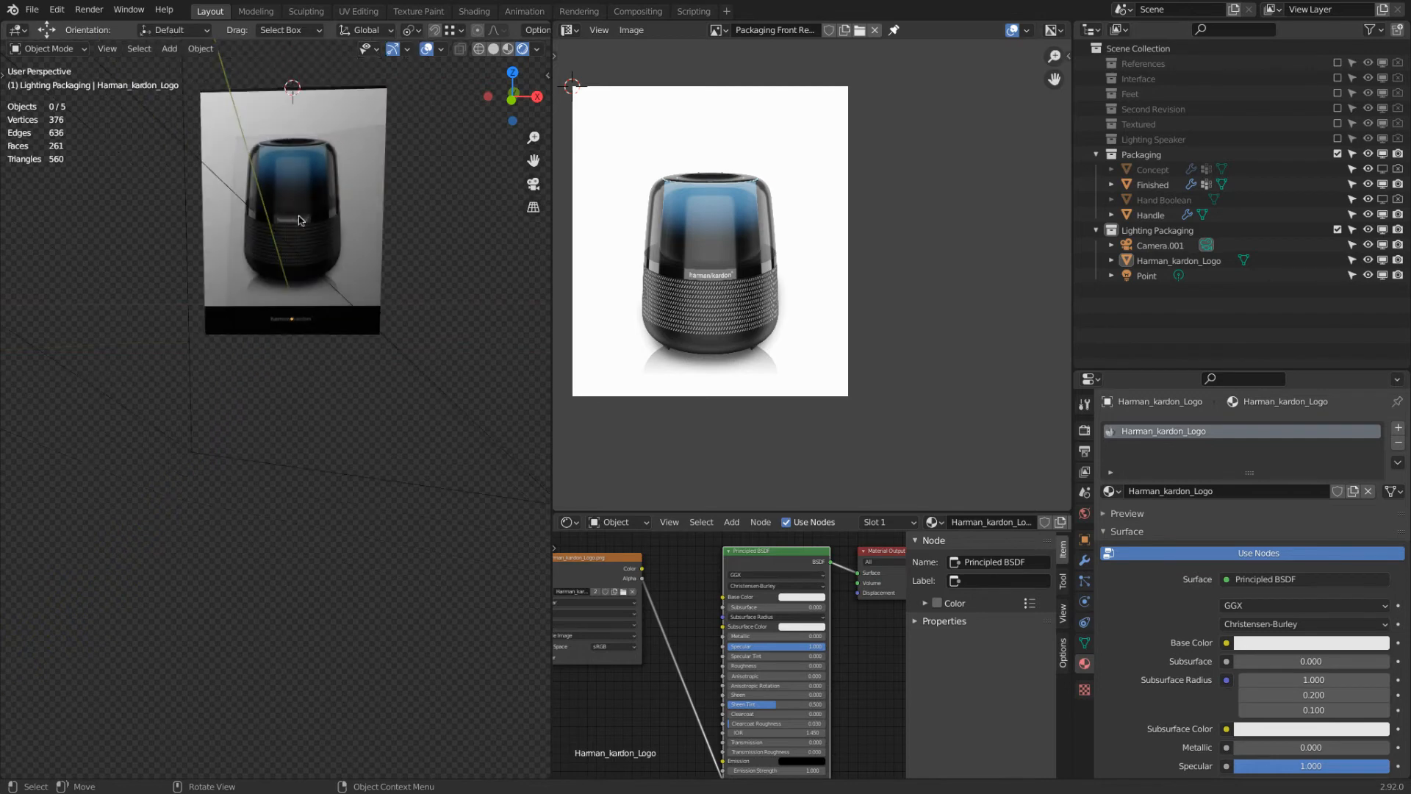
left_click(306, 184)
key("Tab")
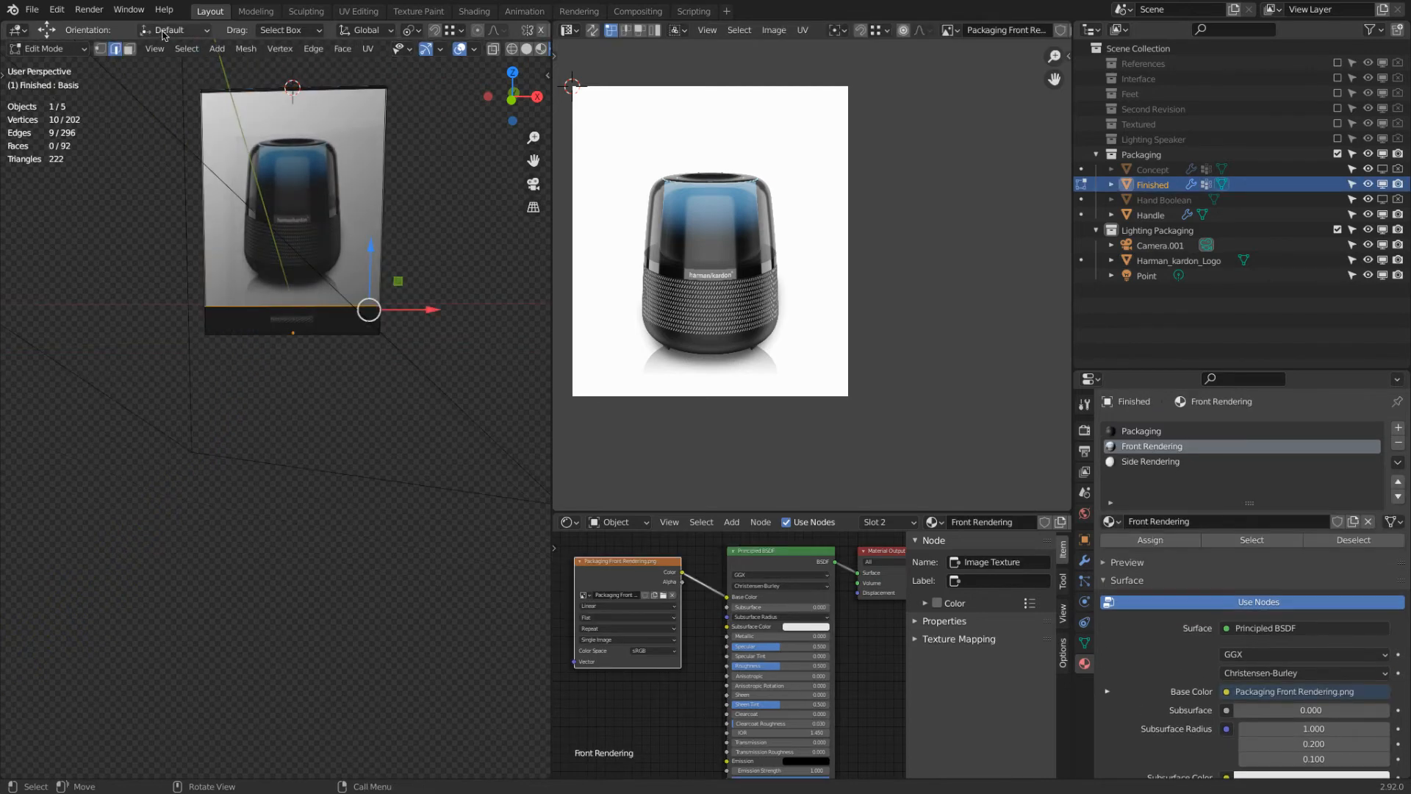
left_click(130, 48)
left_click(294, 199)
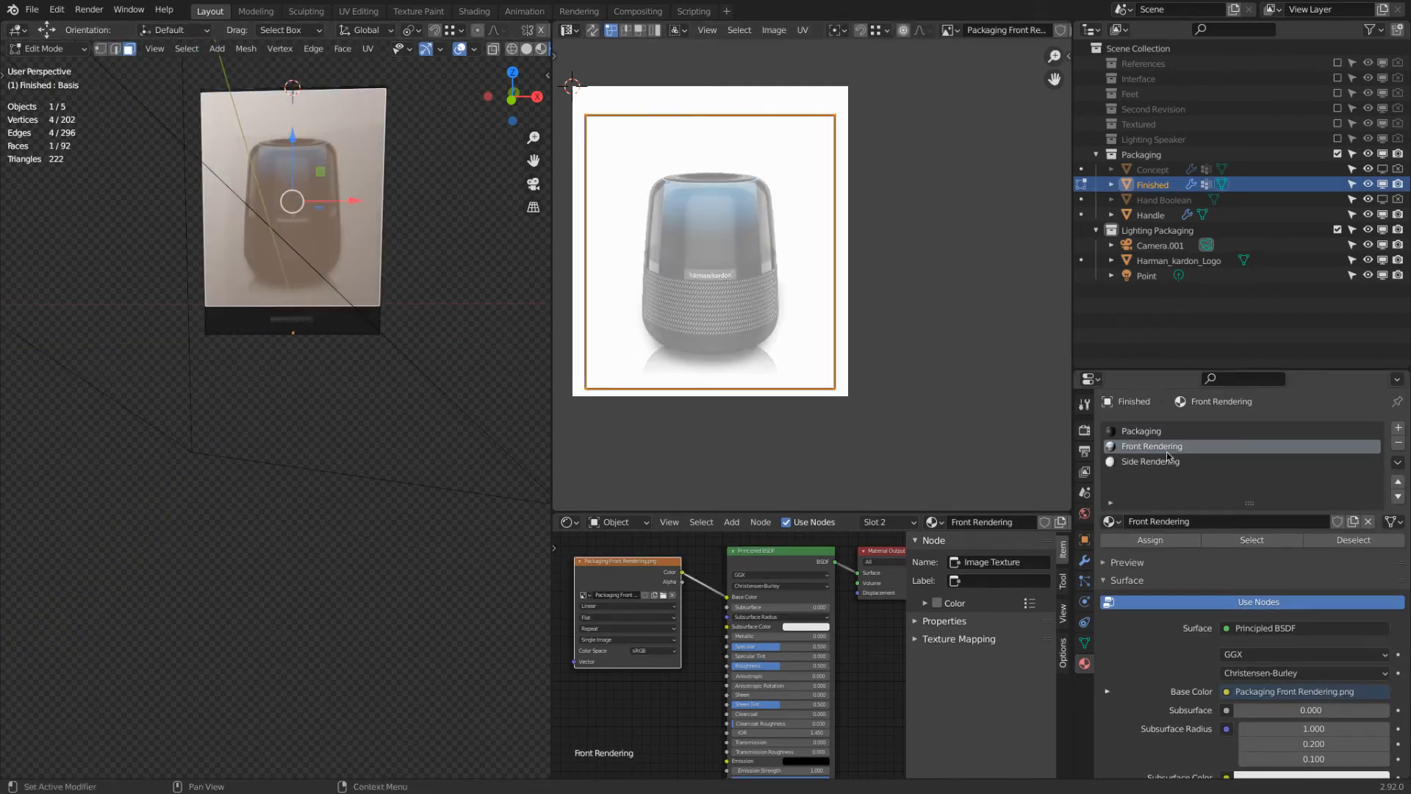
left_click(1240, 541)
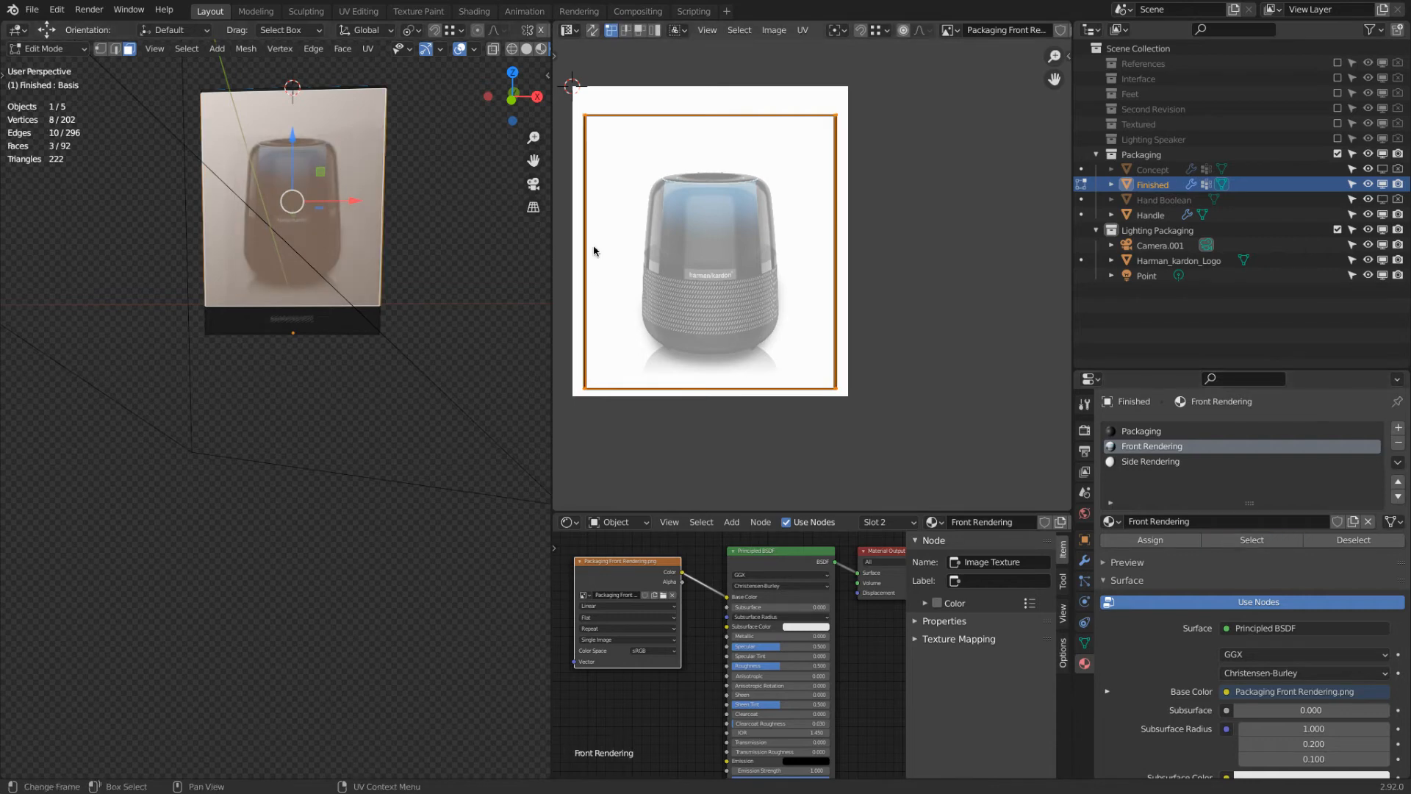
key("KP_1")
key("u")
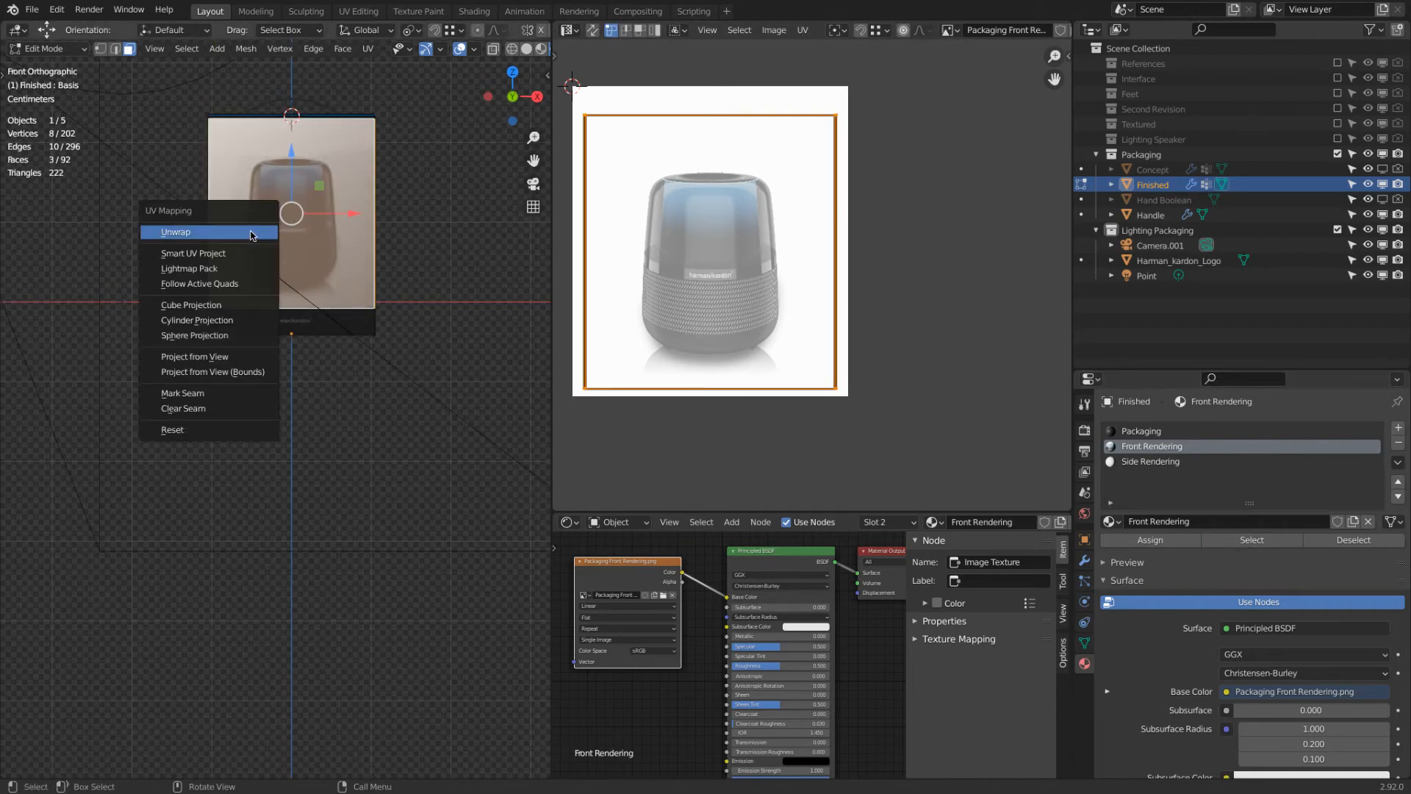
left_click(251, 232)
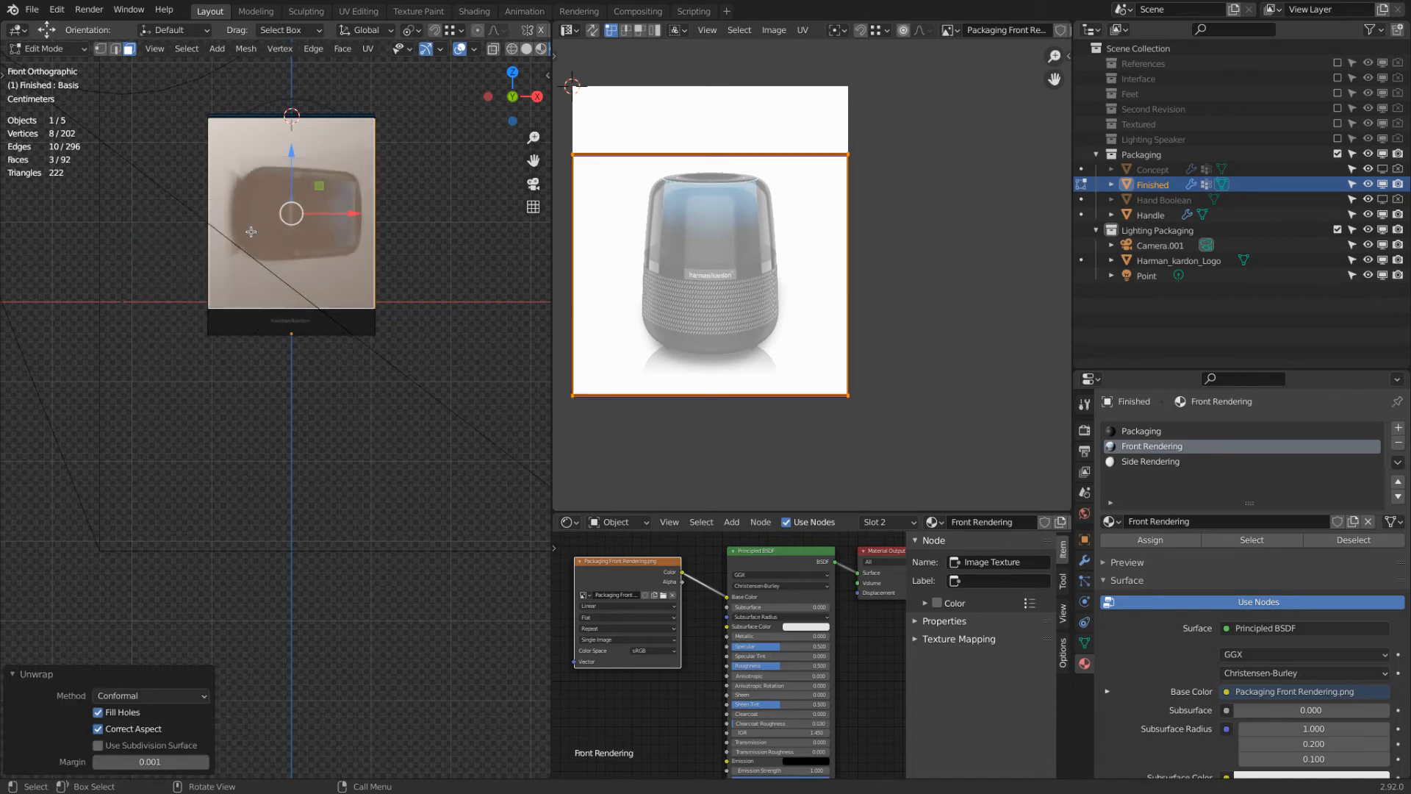
Step: Rotate the front faces' UVs by 90° and move them about 0.09 along Y to frame the speaker rendering
key("r")
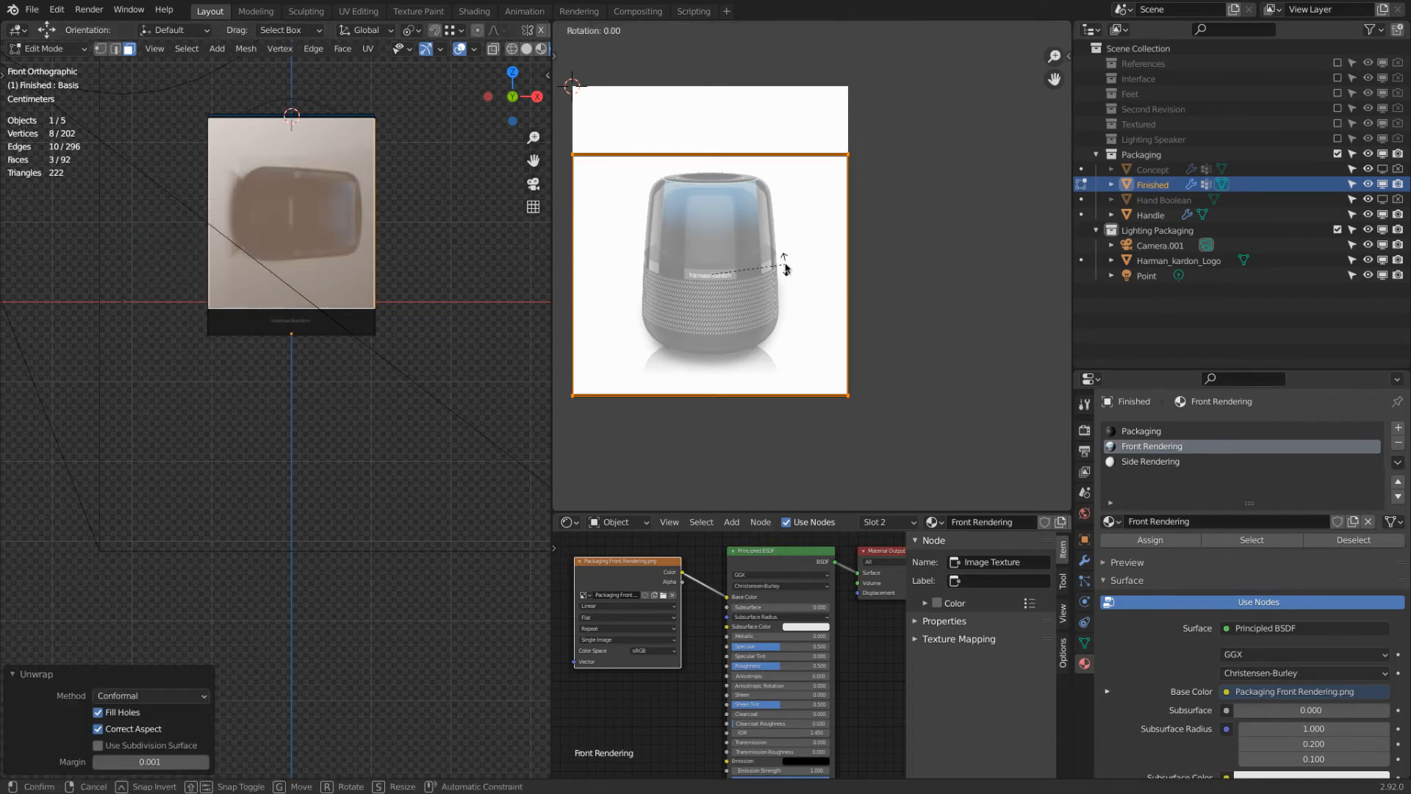
type("90")
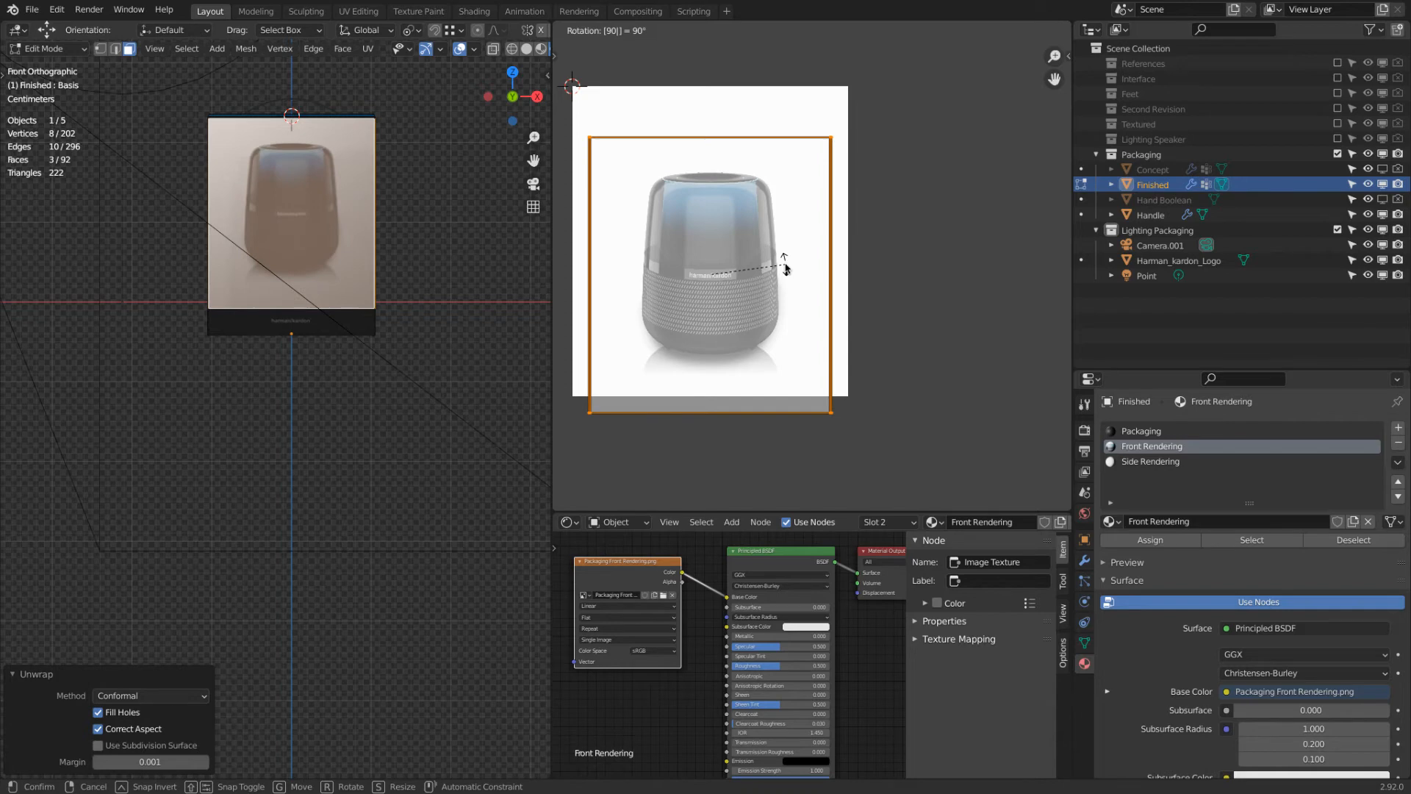
key("Return")
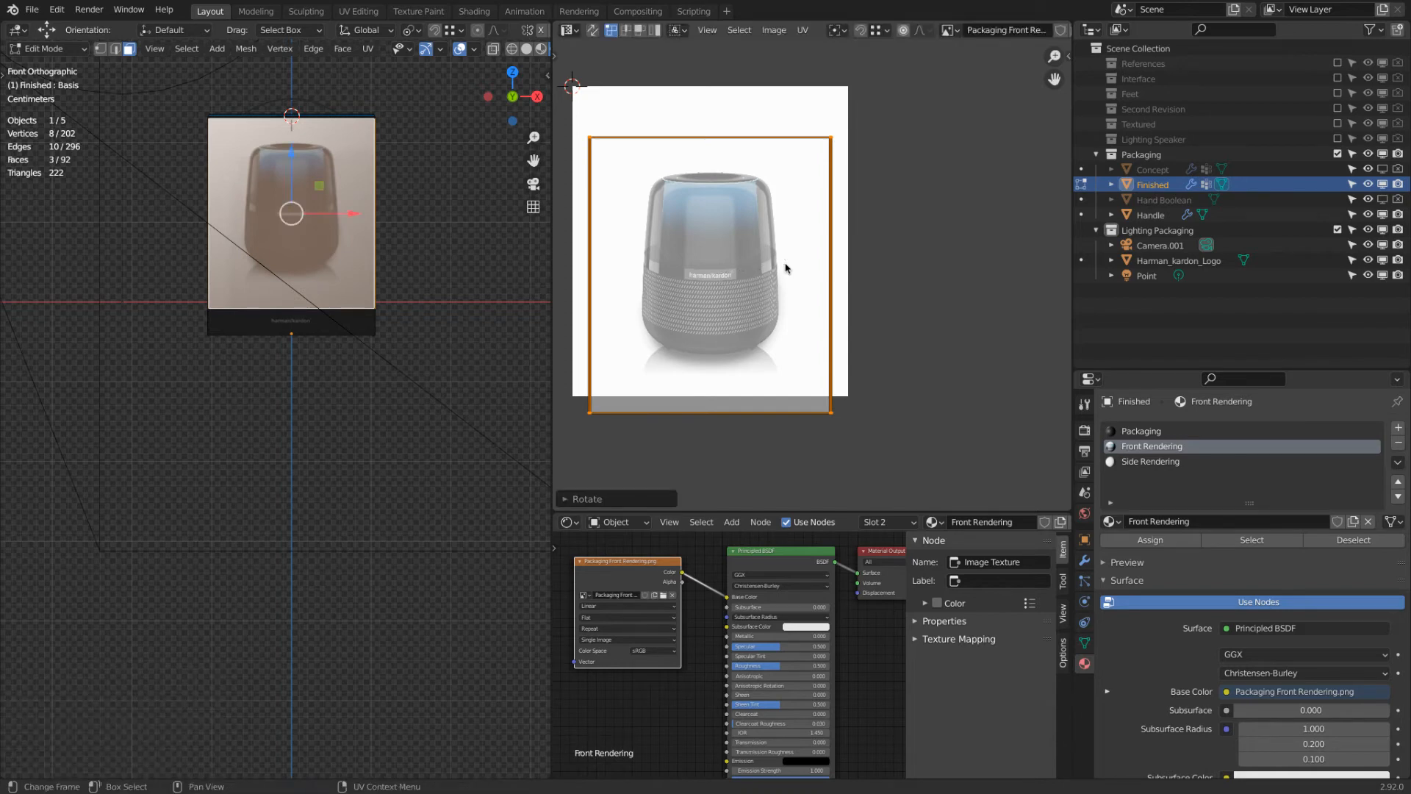
key("g")
key("y")
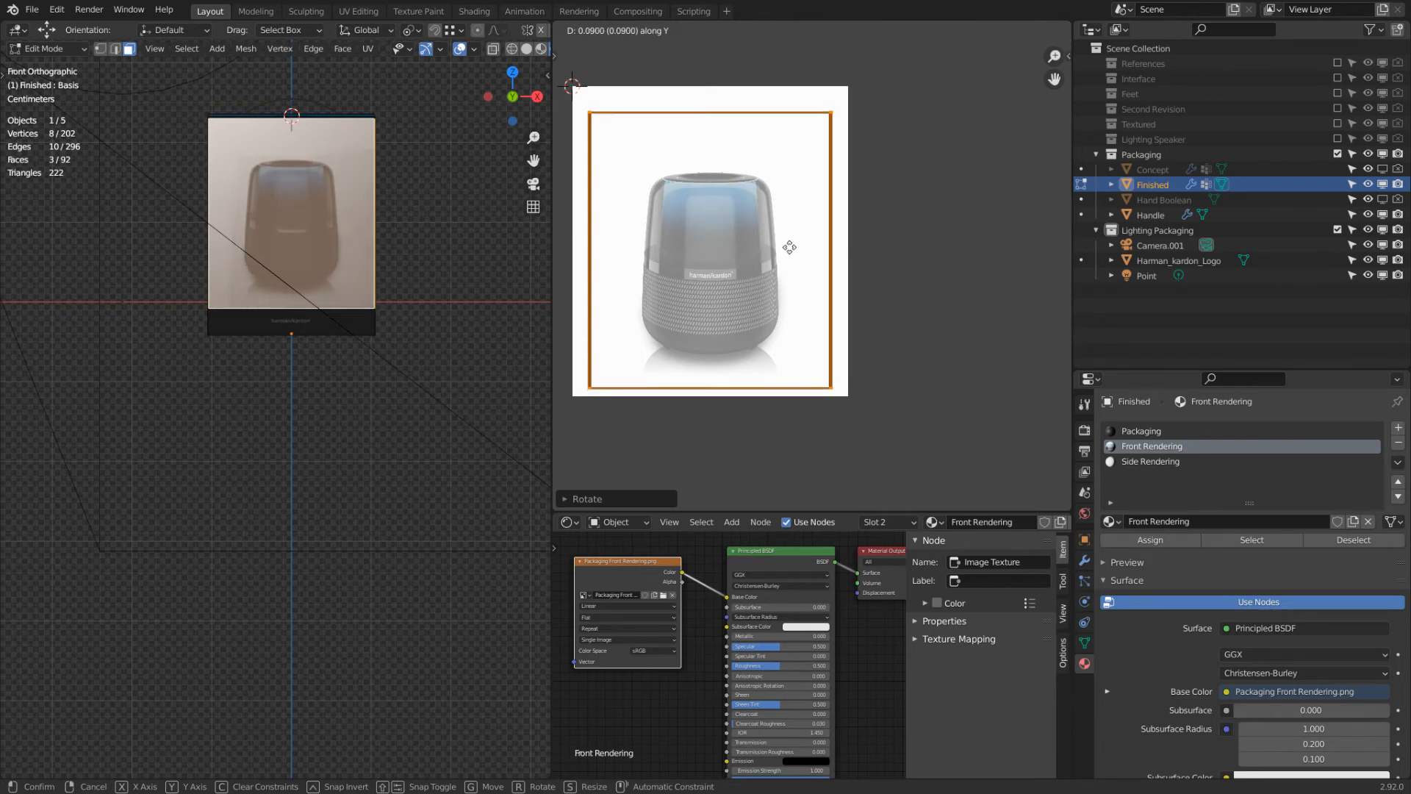
left_click(787, 243)
key("Tab")
key("a")
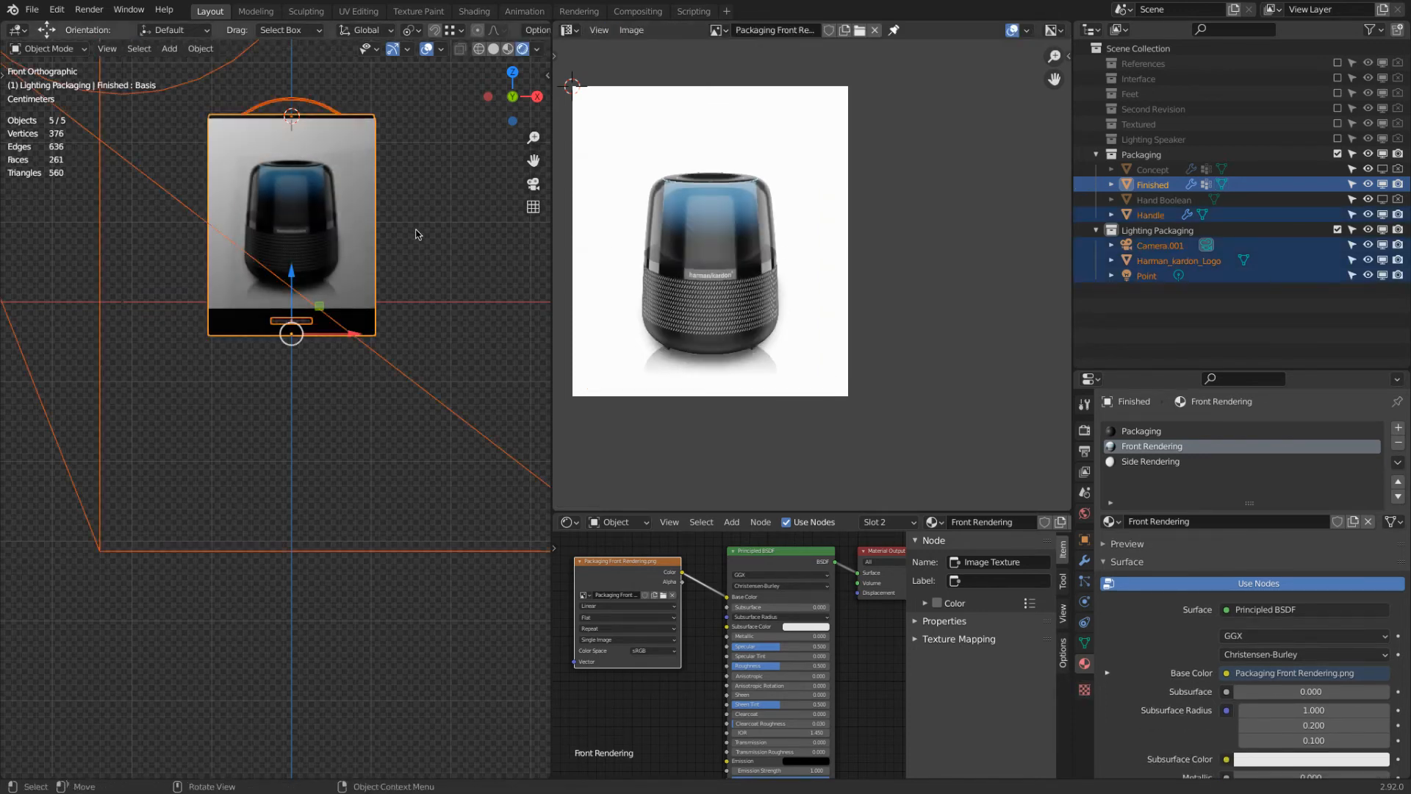
scroll(413, 230, "up", 3)
scroll(413, 230, "down", 2)
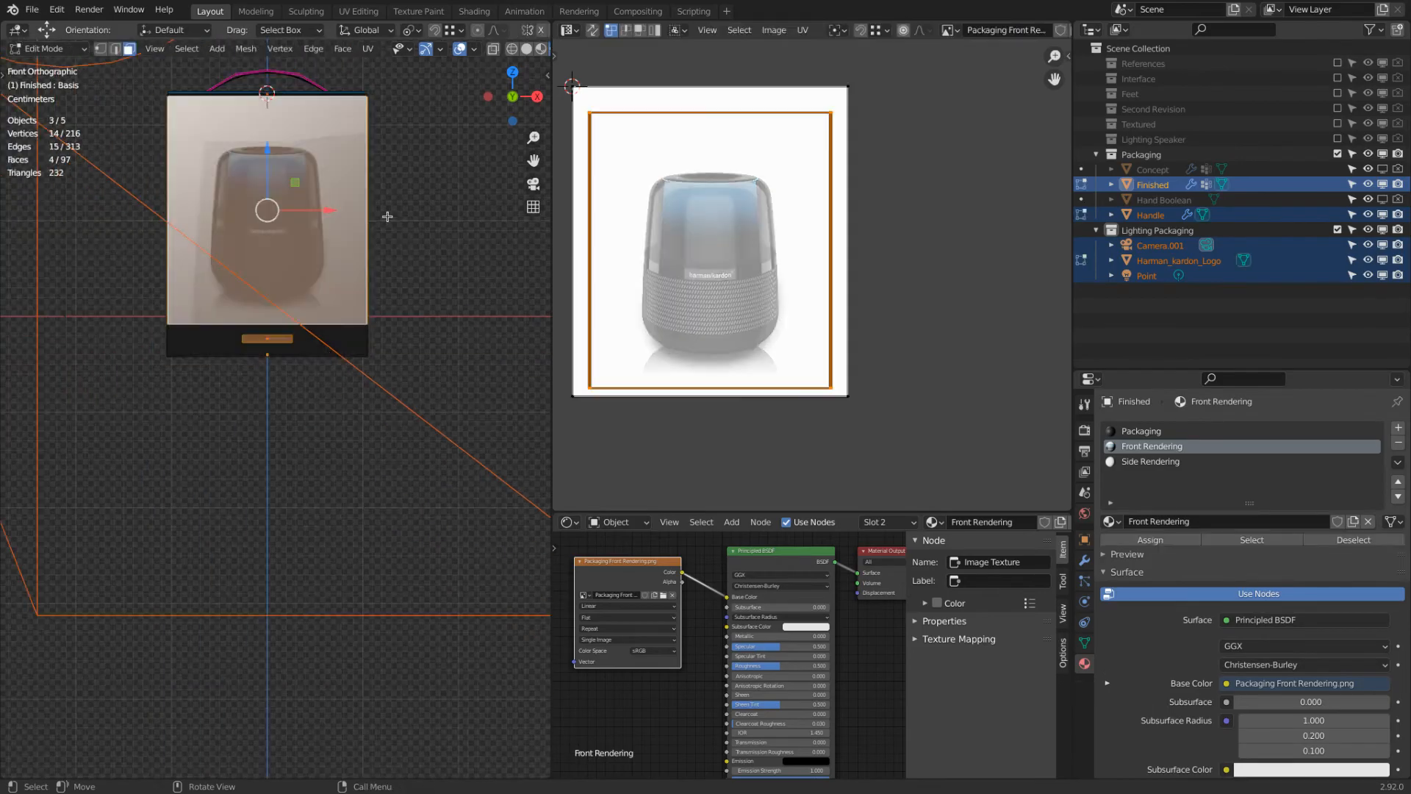
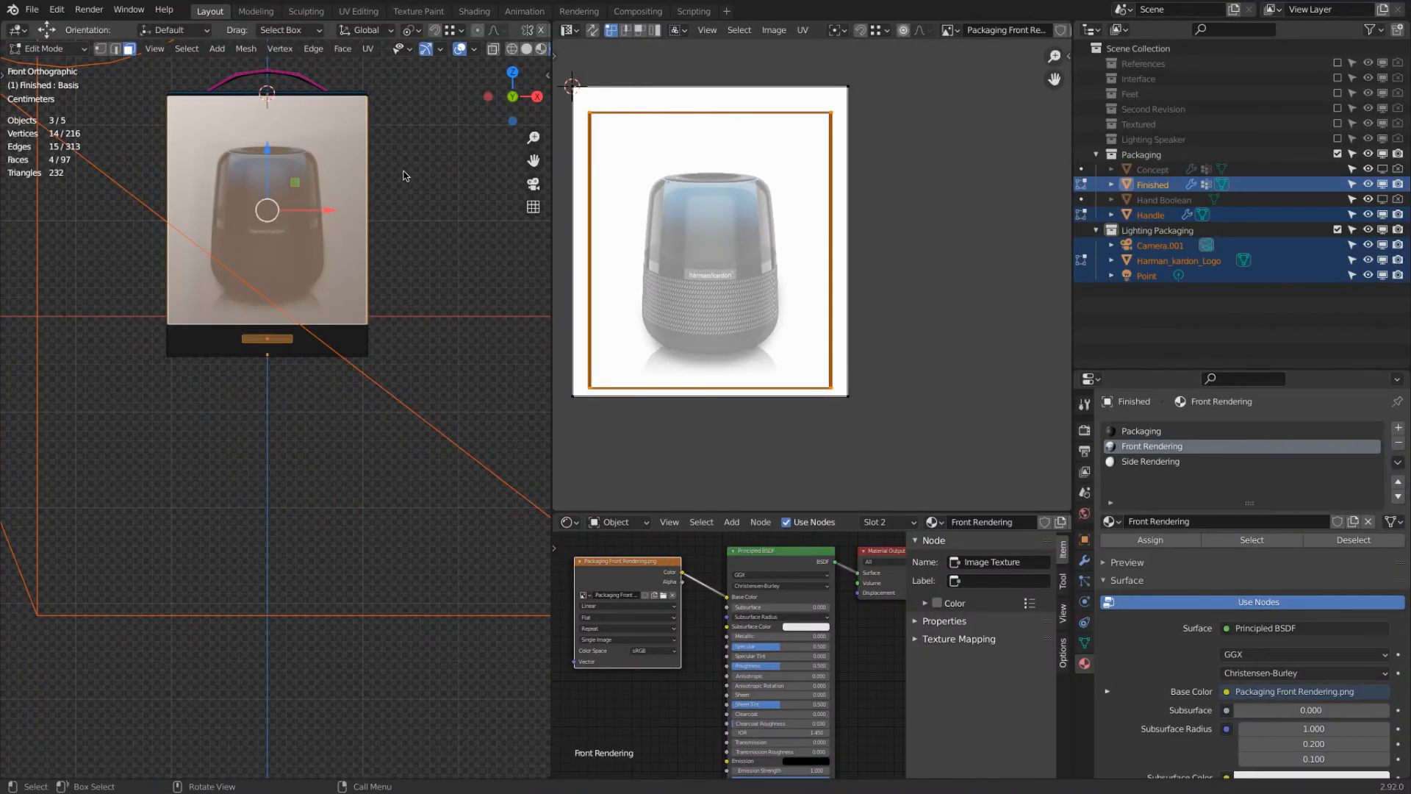
left_click(103, 78)
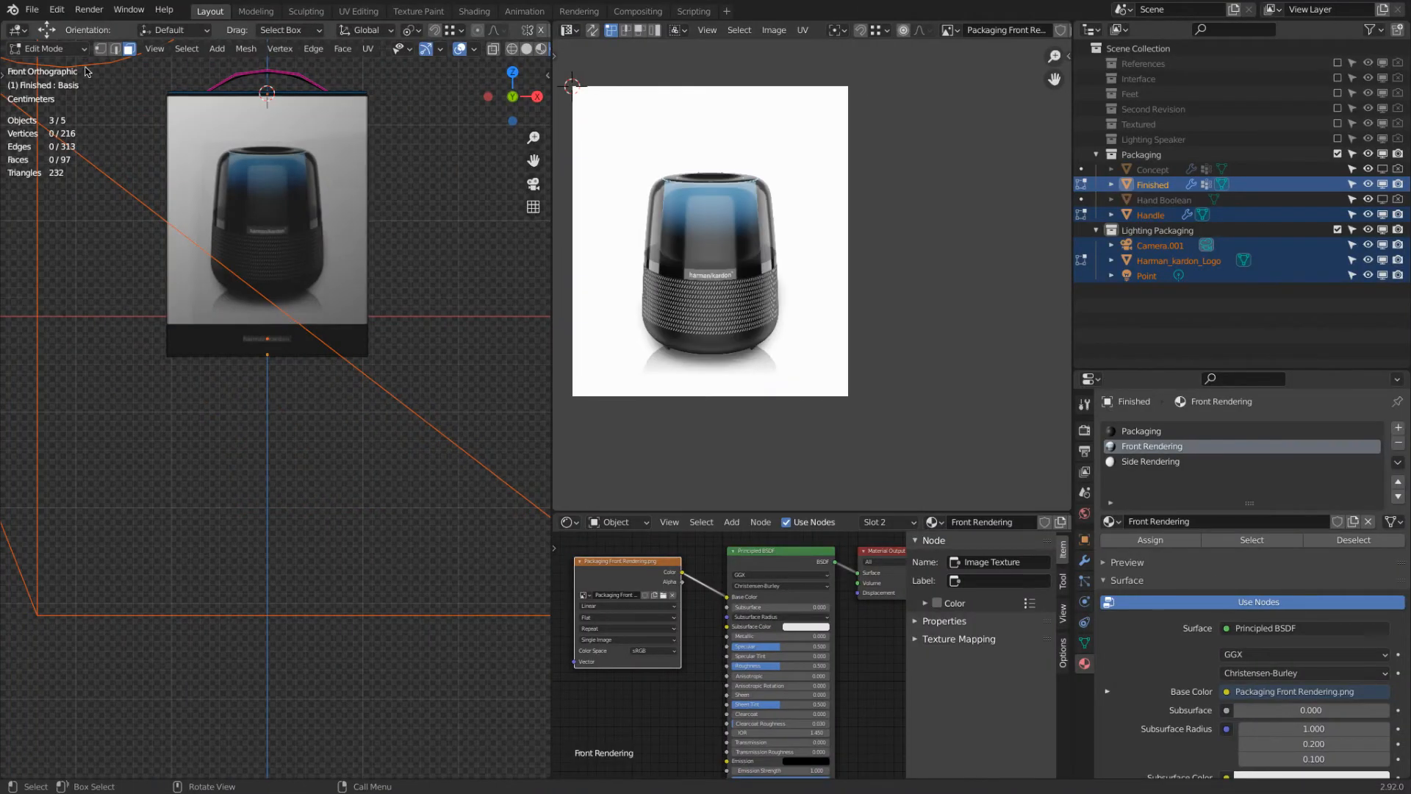
Step: Import Amazon_Alexa Logo.png from the Texture folder as an image plane
left_click(32, 9)
mouse_move(89, 212)
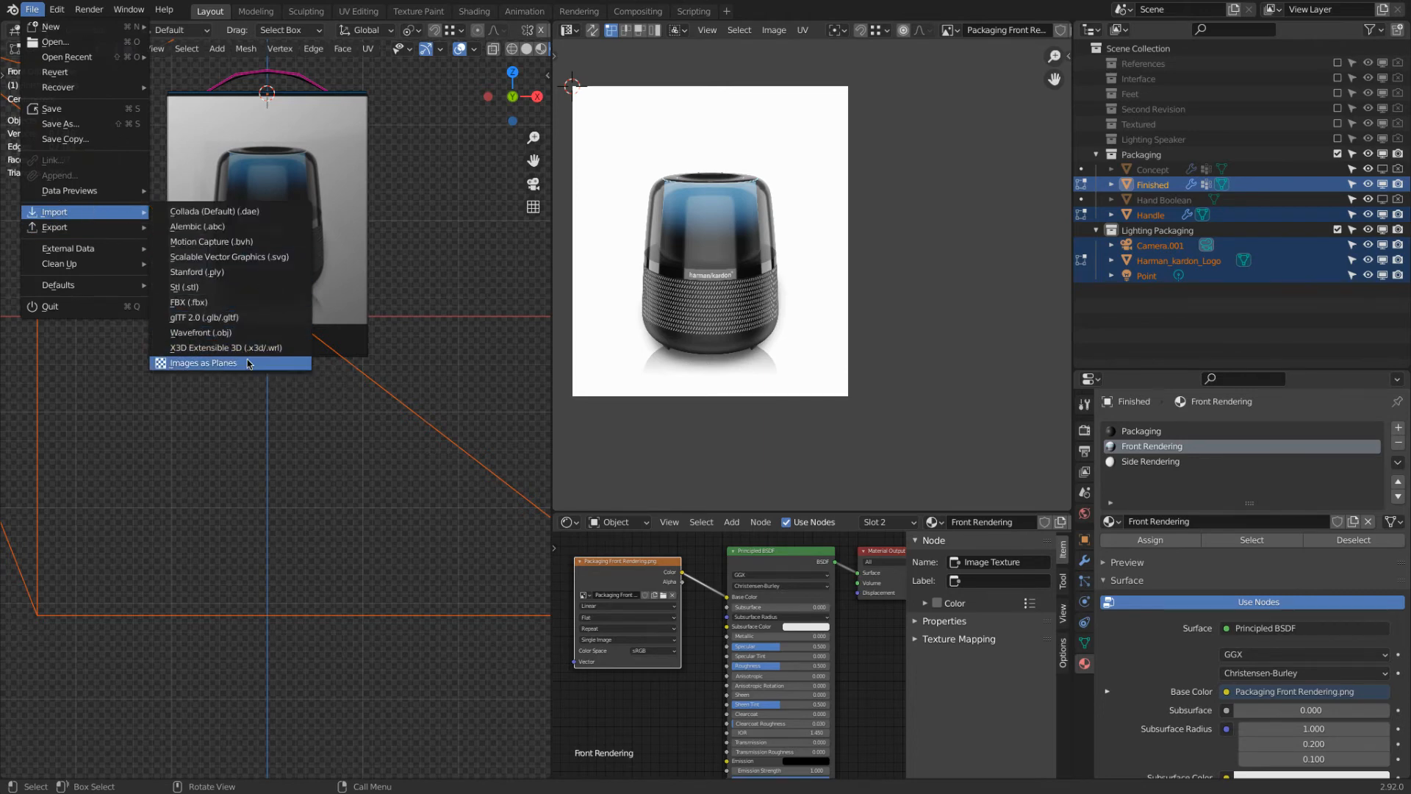
left_click(213, 363)
double_click(743, 303)
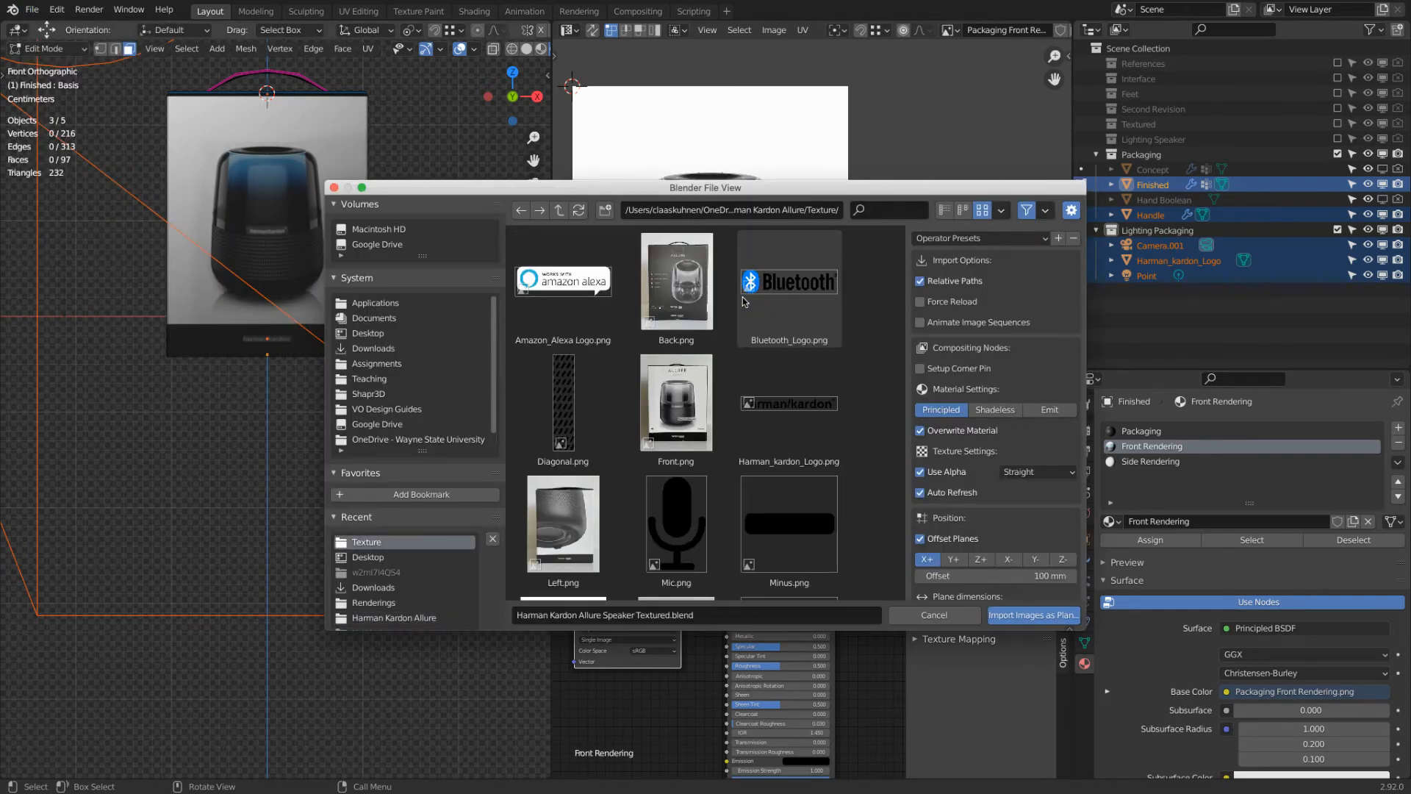
left_click(563, 283)
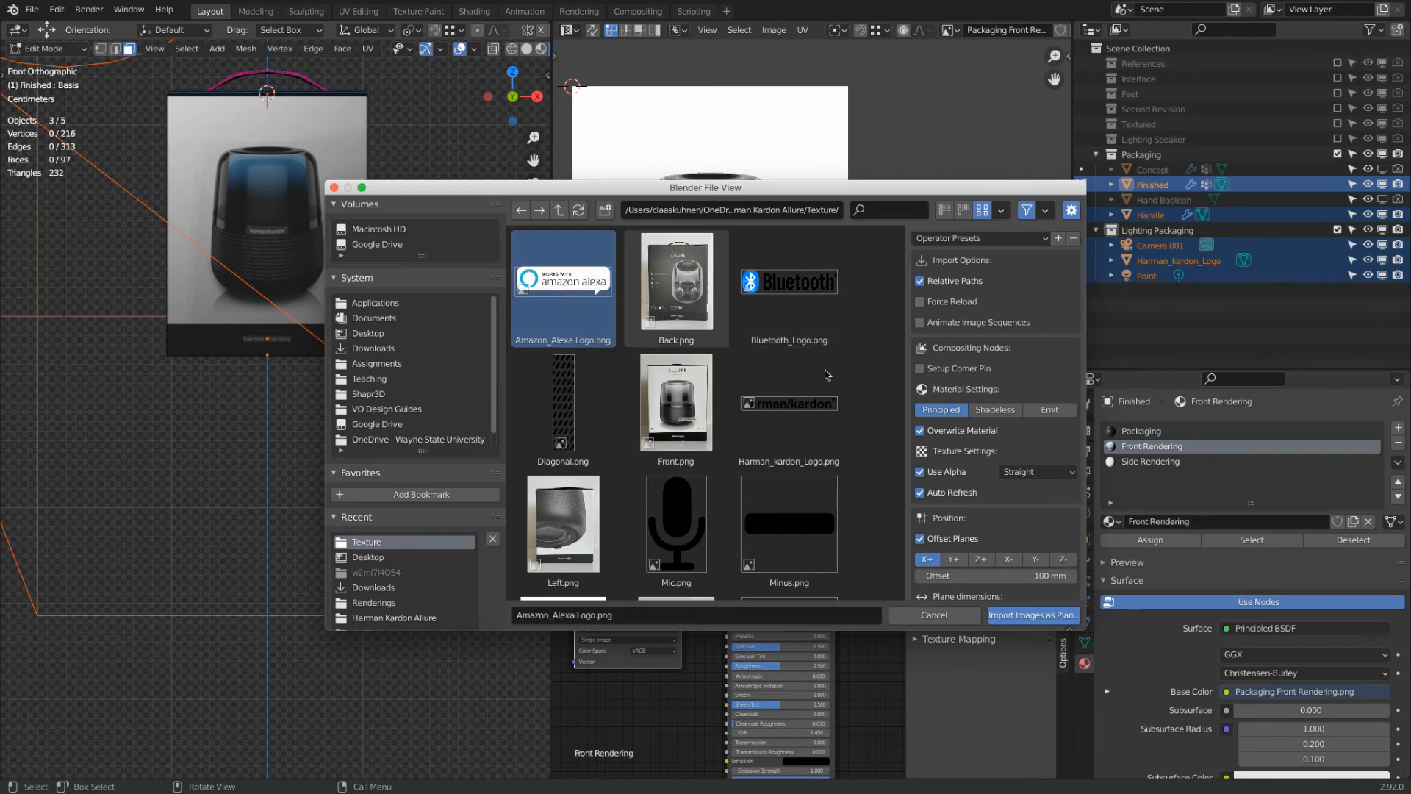
left_click(1028, 614)
Step: Scale down the Amazon Alexa logo plane, ending with a uniform factor of 0.223
key("s")
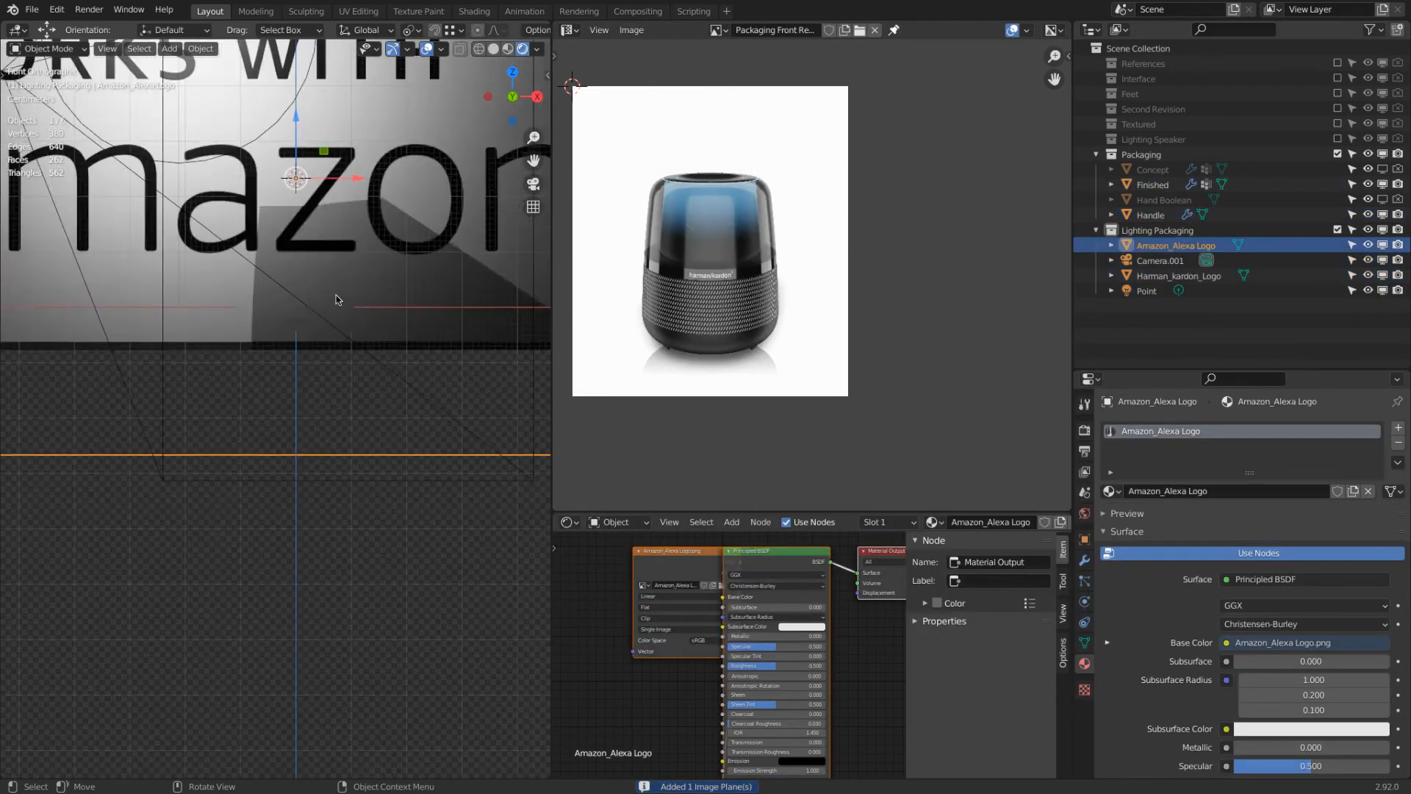
left_click(294, 272)
key("s")
left_click(303, 294)
scroll(297, 253, "up", 5)
key("s")
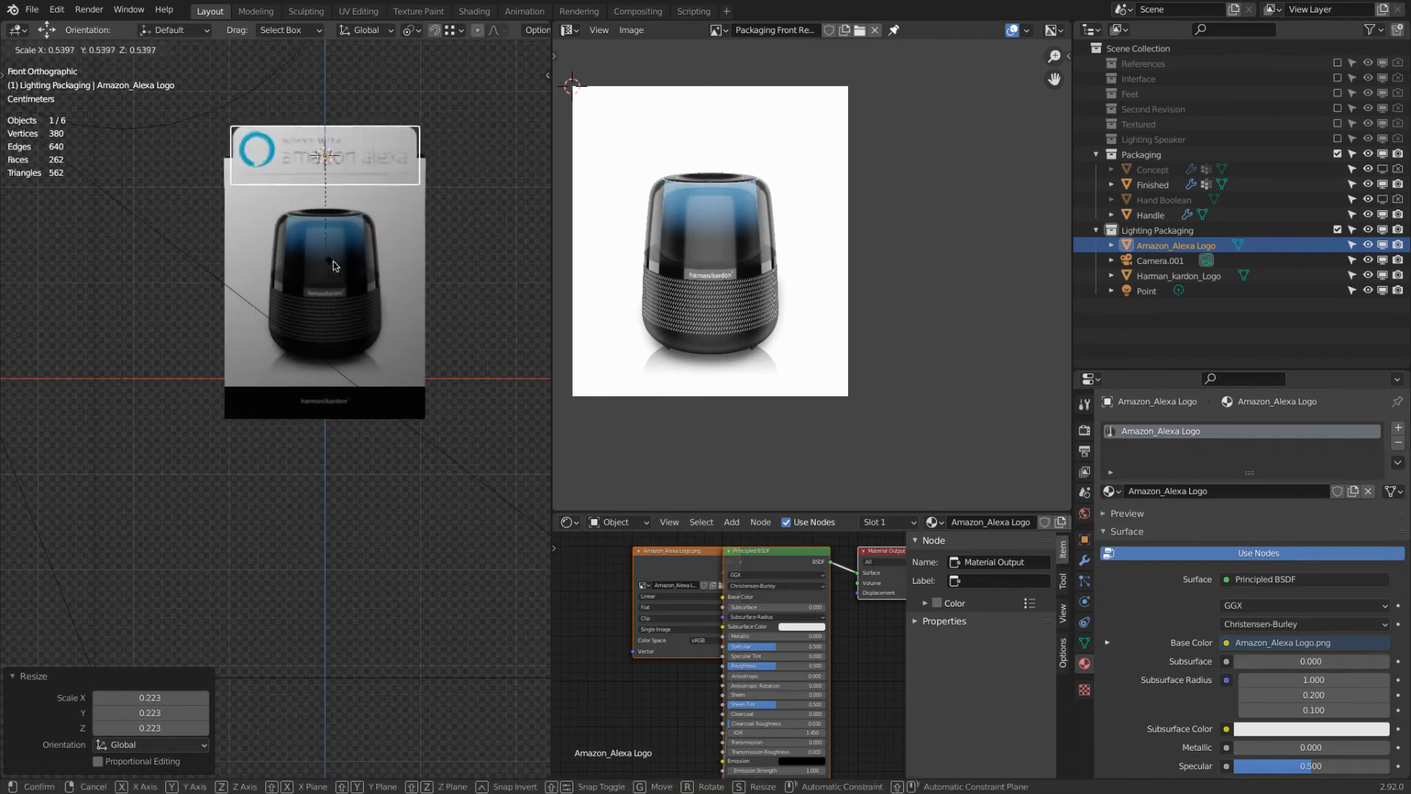
left_click(379, 172)
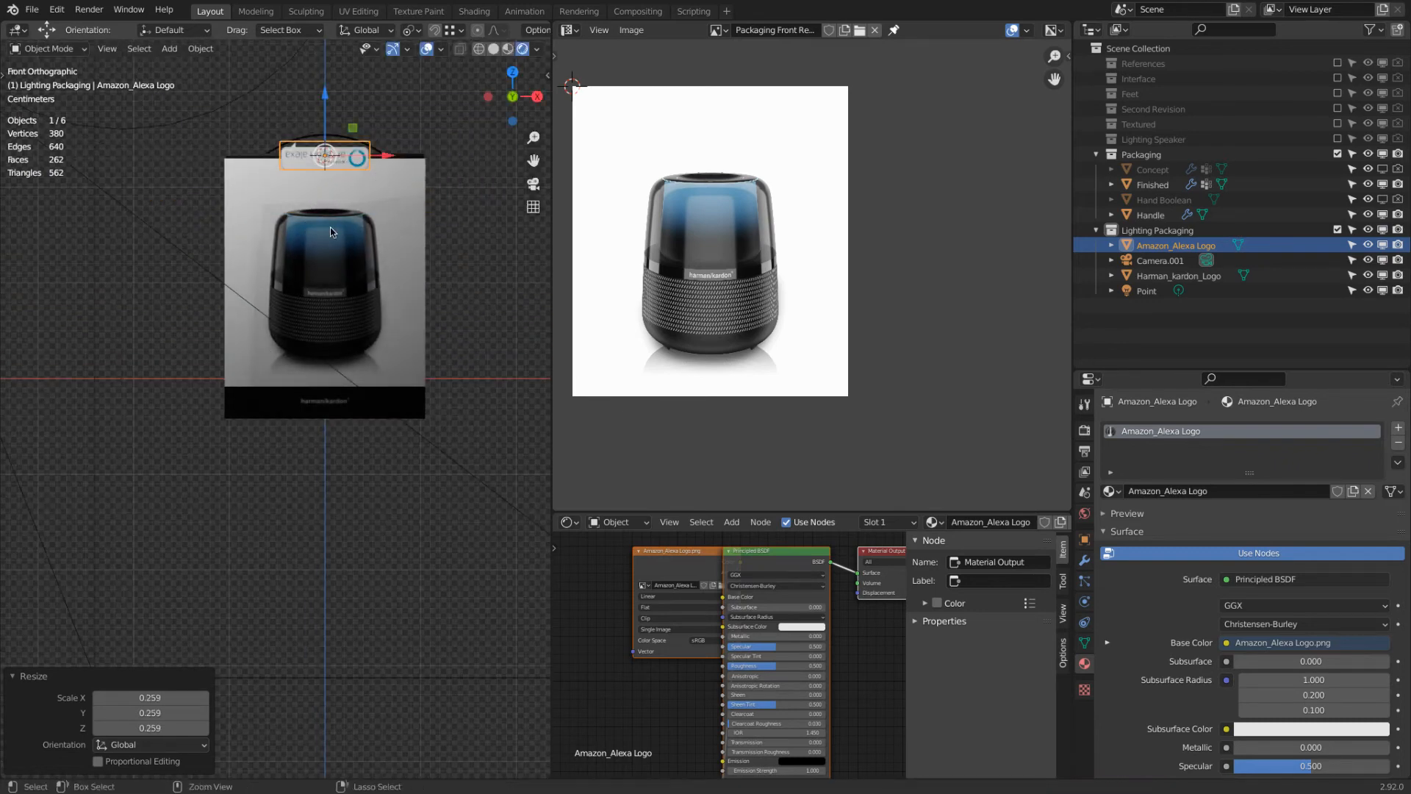
key("ctrl+z")
Step: Shrink the Amazon Alexa logo plane by 0.462 and reduce it once more to fit well within the box width
key("s")
left_click(311, 245)
key("s")
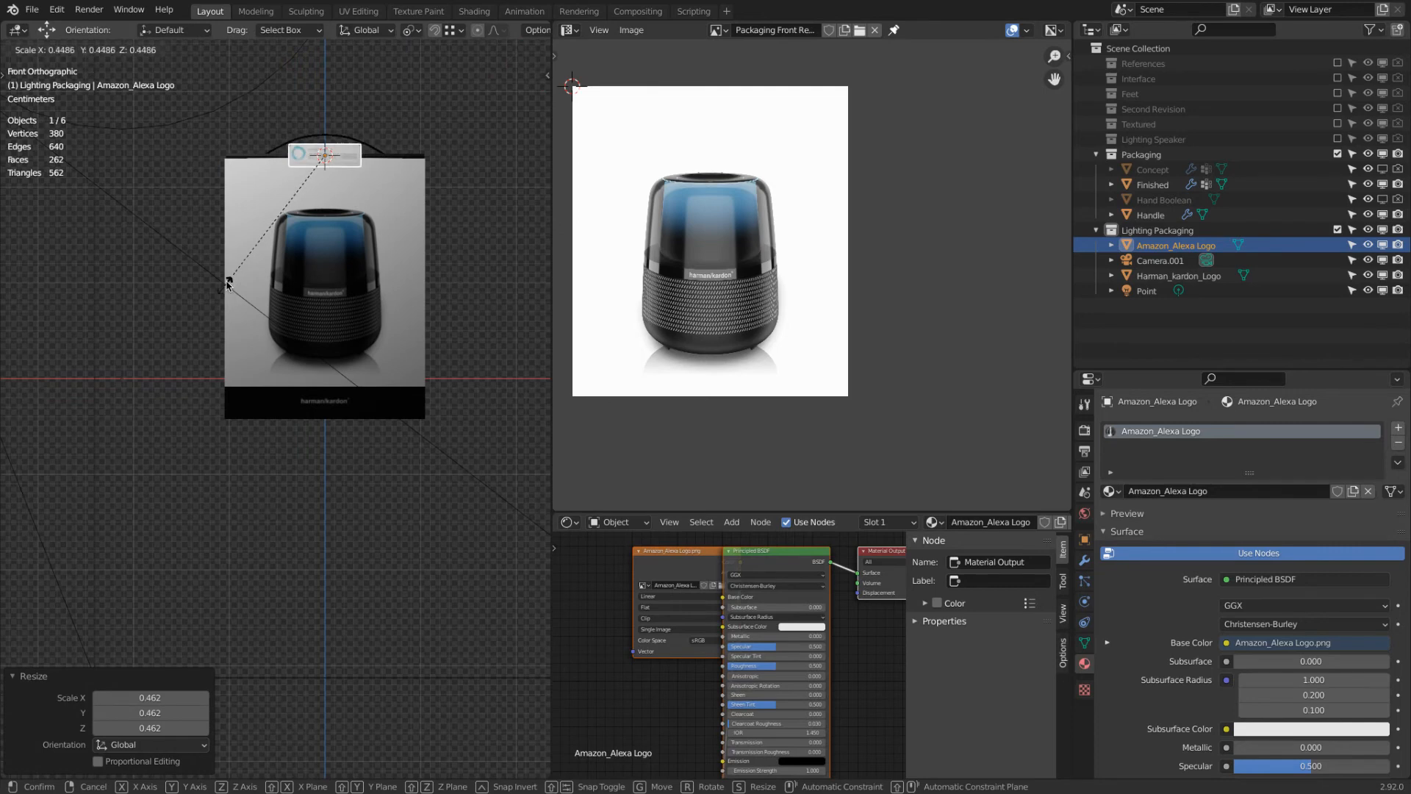
left_click(244, 272)
Step: Lower the Amazon Alexa logo plane about 33.8 mm along Z to just above the speaker image and scale it by 0.644
left_click_drag(321, 95, 322, 127)
key("s")
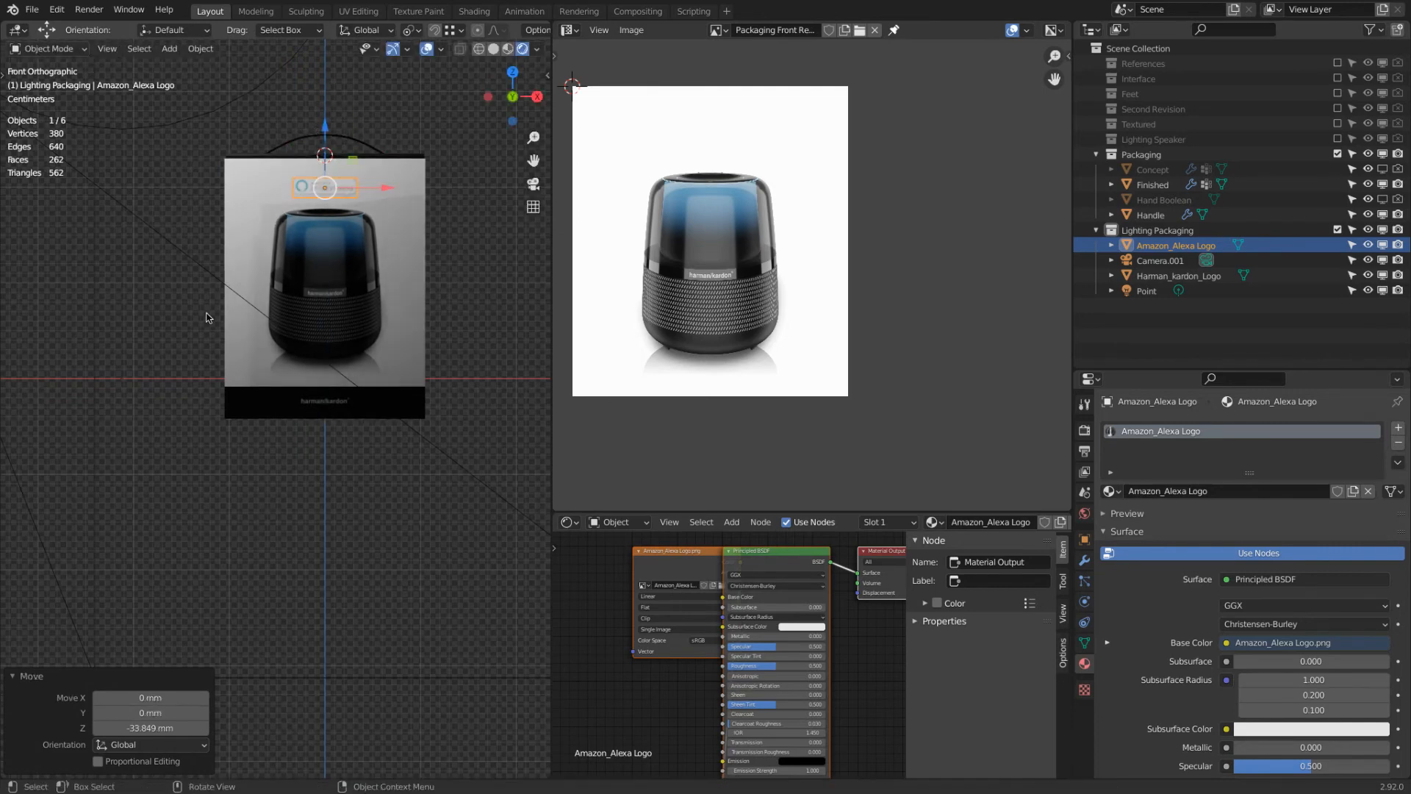
left_click(249, 264)
scroll(328, 165, "up", 7)
scroll(328, 169, "down", 4)
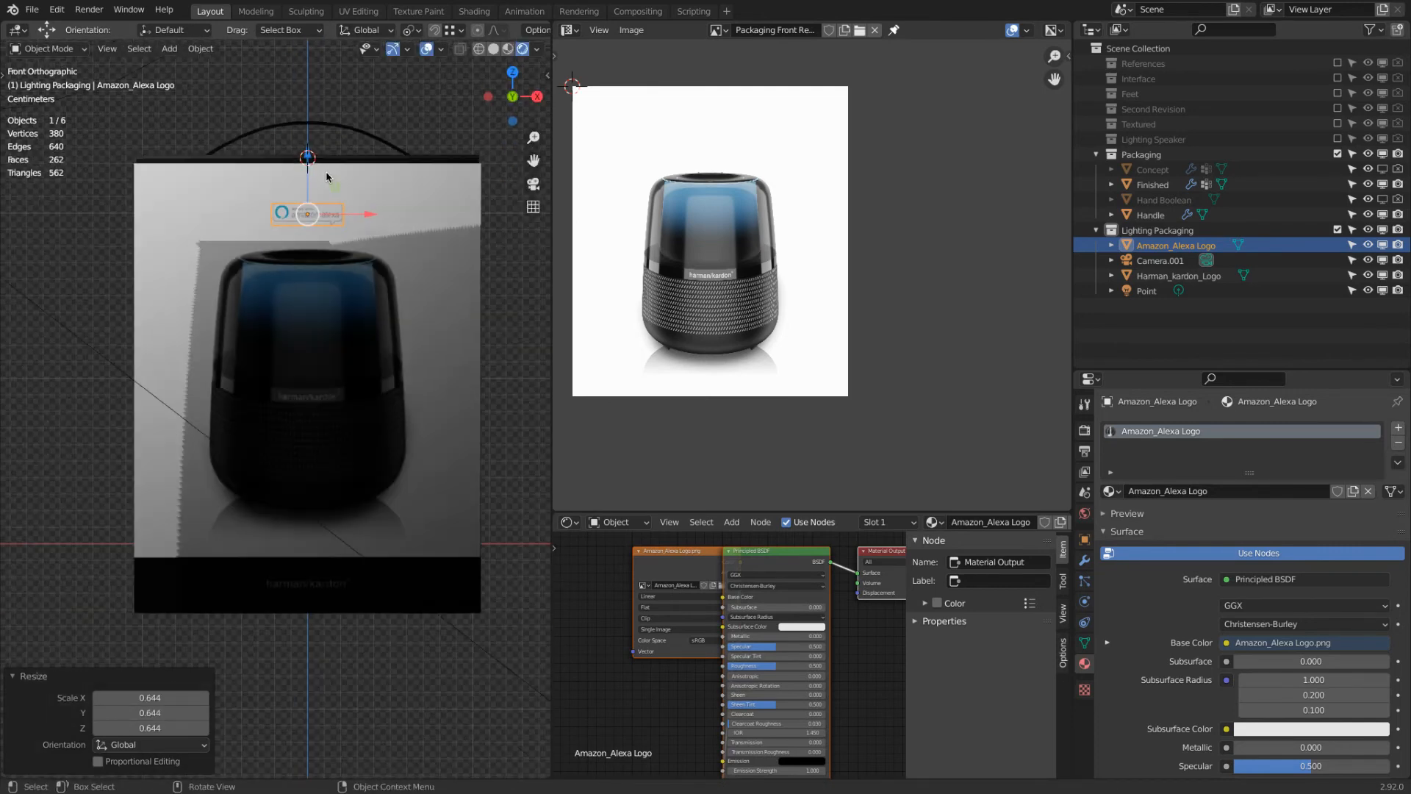
Step: Offset the Amazon Alexa logo plane about -0.23 mm along Y in front of the box's front face and clear the selection
scroll(326, 177, "up", 7)
key("KP_3")
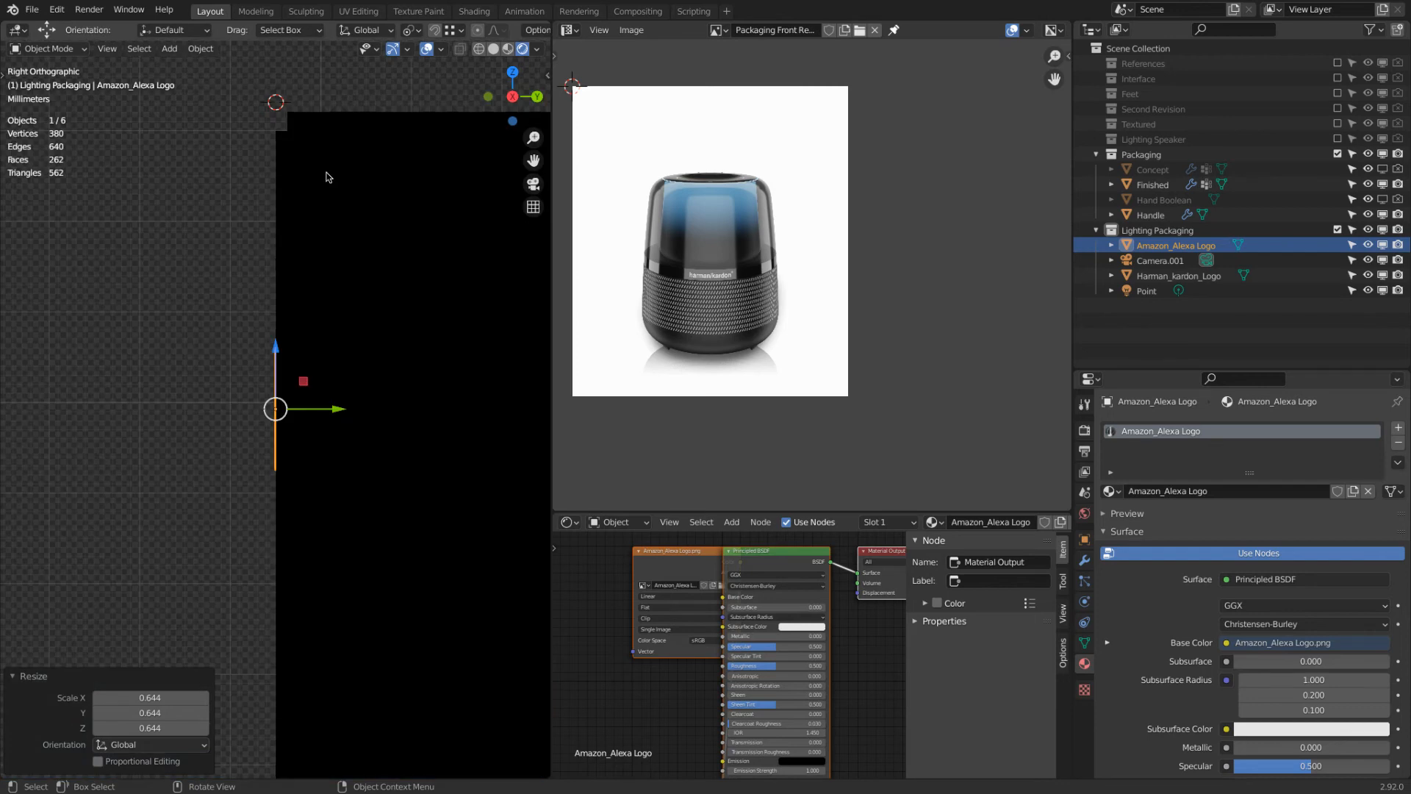
key("KP_1")
scroll(21, 478, "down", 6)
key("a")
key("a")
scroll(389, 362, "down", 3)
middle_click_drag(384, 364, 197, 291, "shift")
scroll(388, 293, "up", 4)
scroll(372, 293, "down", 4)
scroll(339, 292, "up", 6)
left_click(193, 289)
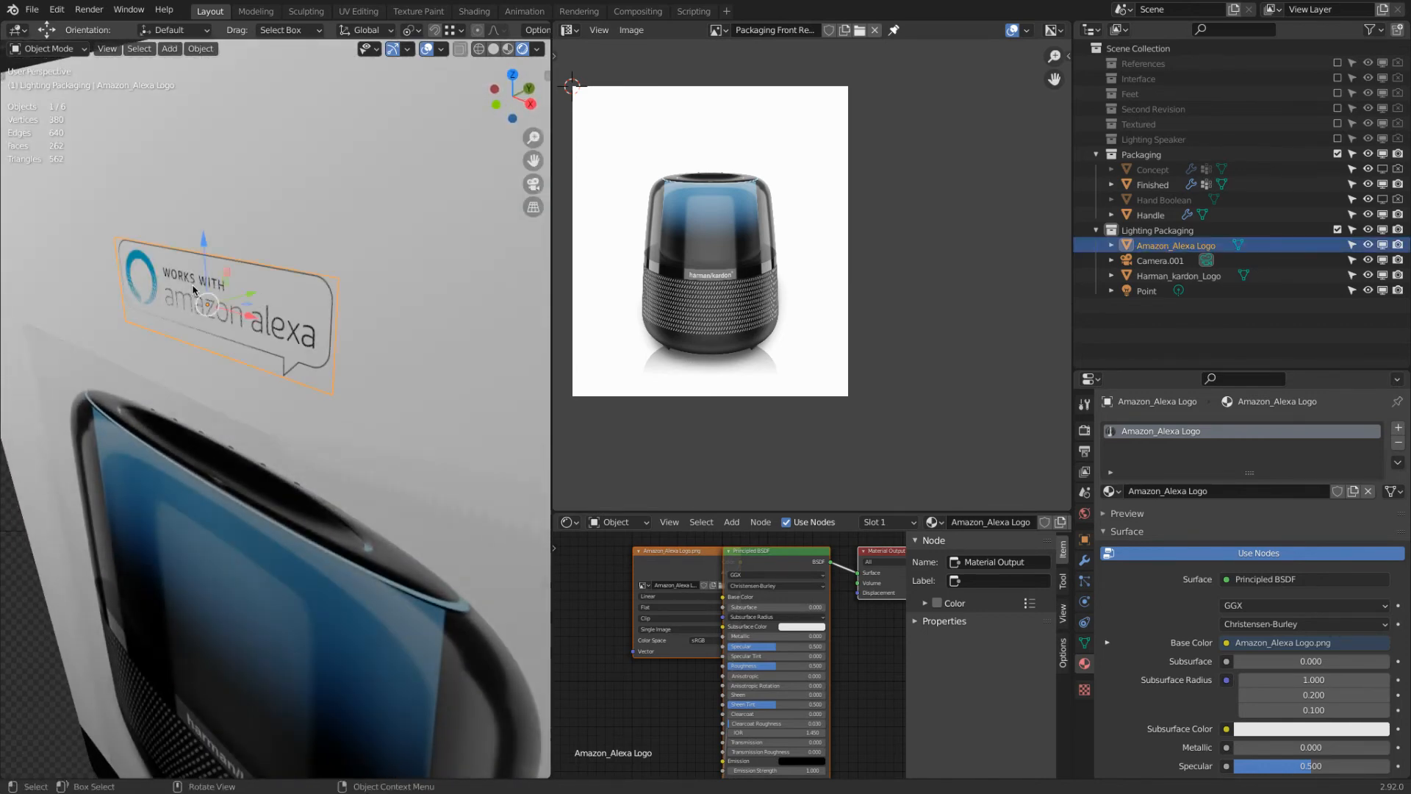
left_click_drag(248, 299, 241, 297)
middle_click_drag(277, 417, 277, 371)
scroll(272, 379, "up", 7)
scroll(267, 380, "down", 10)
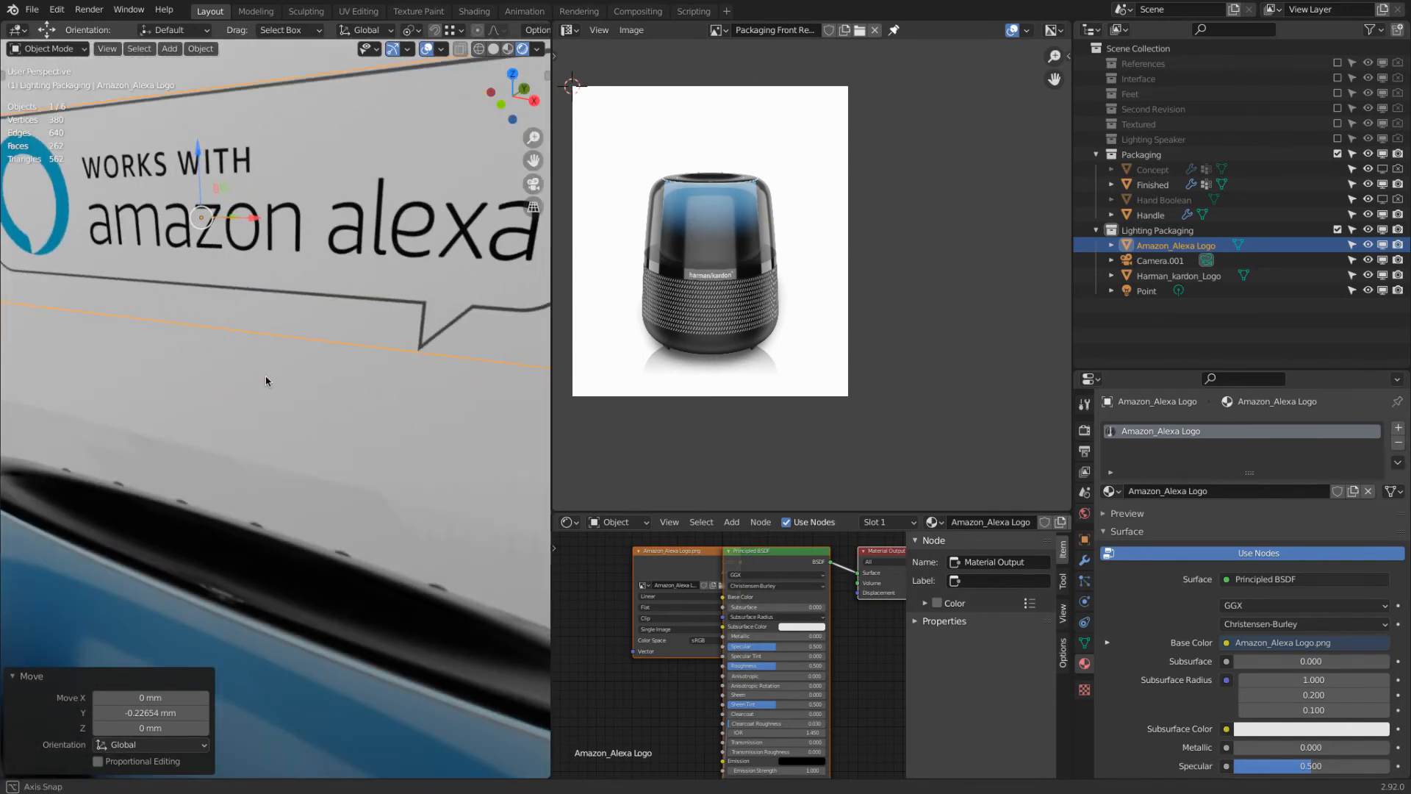
key("KP_1")
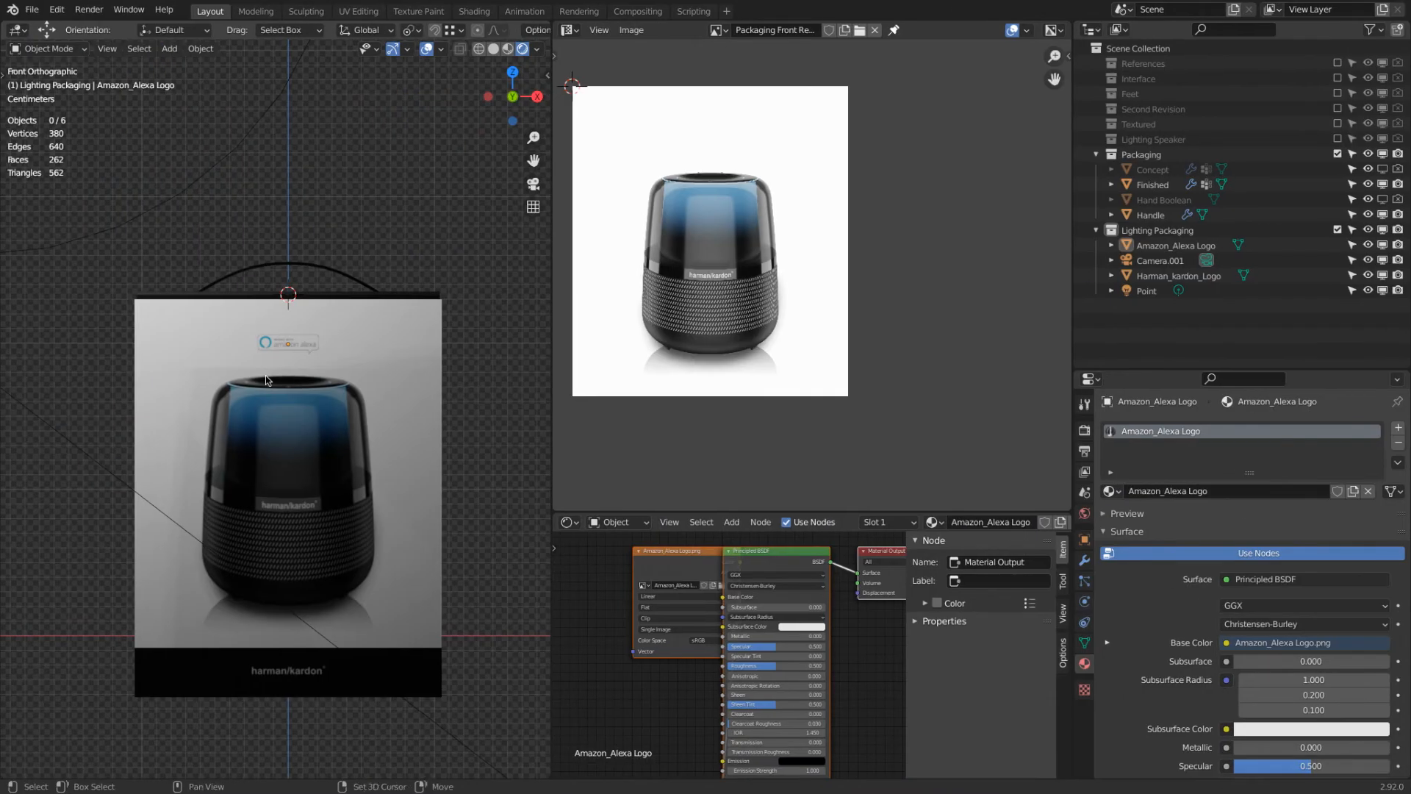
Step: Add a text object at the 3D cursor and open its text properties
key("shift+a")
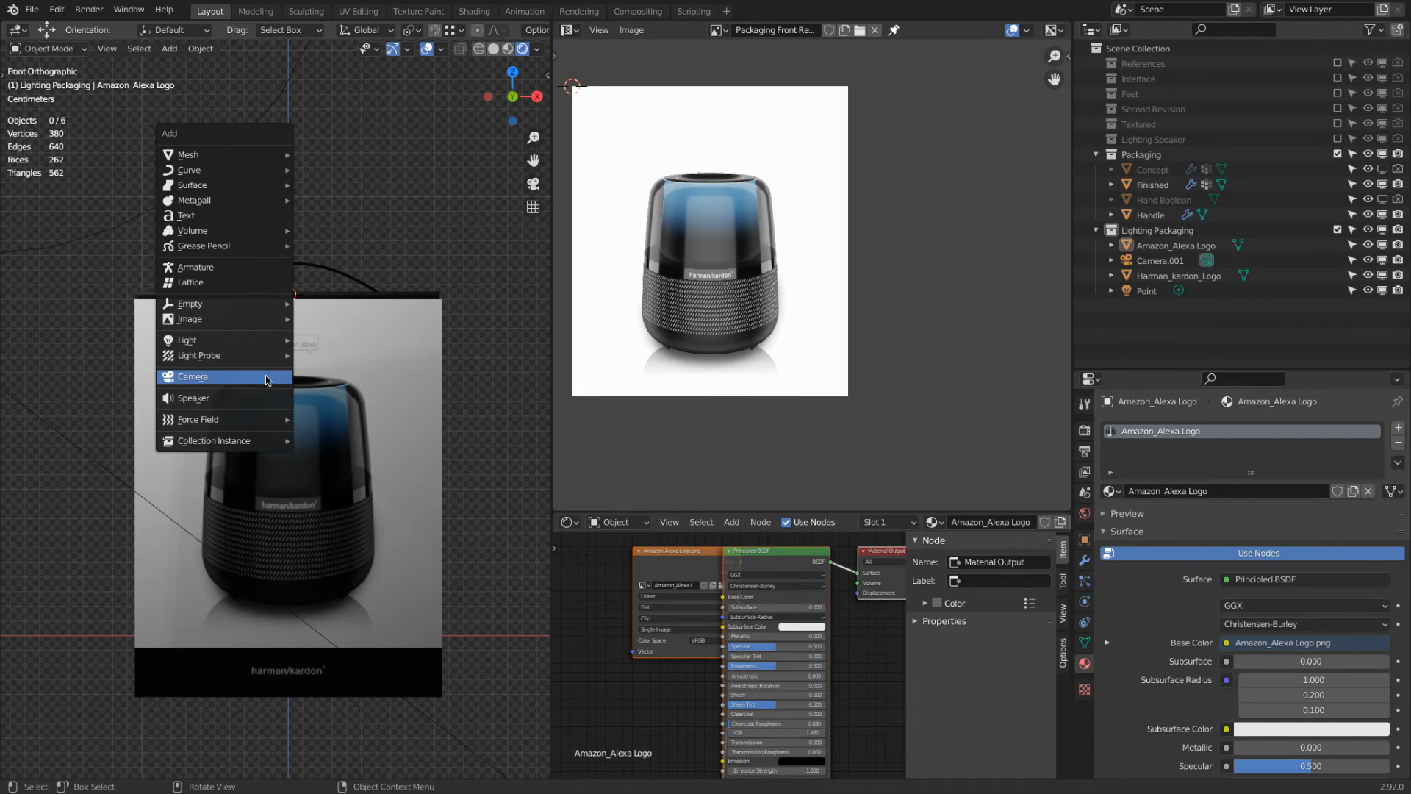
left_click(245, 216)
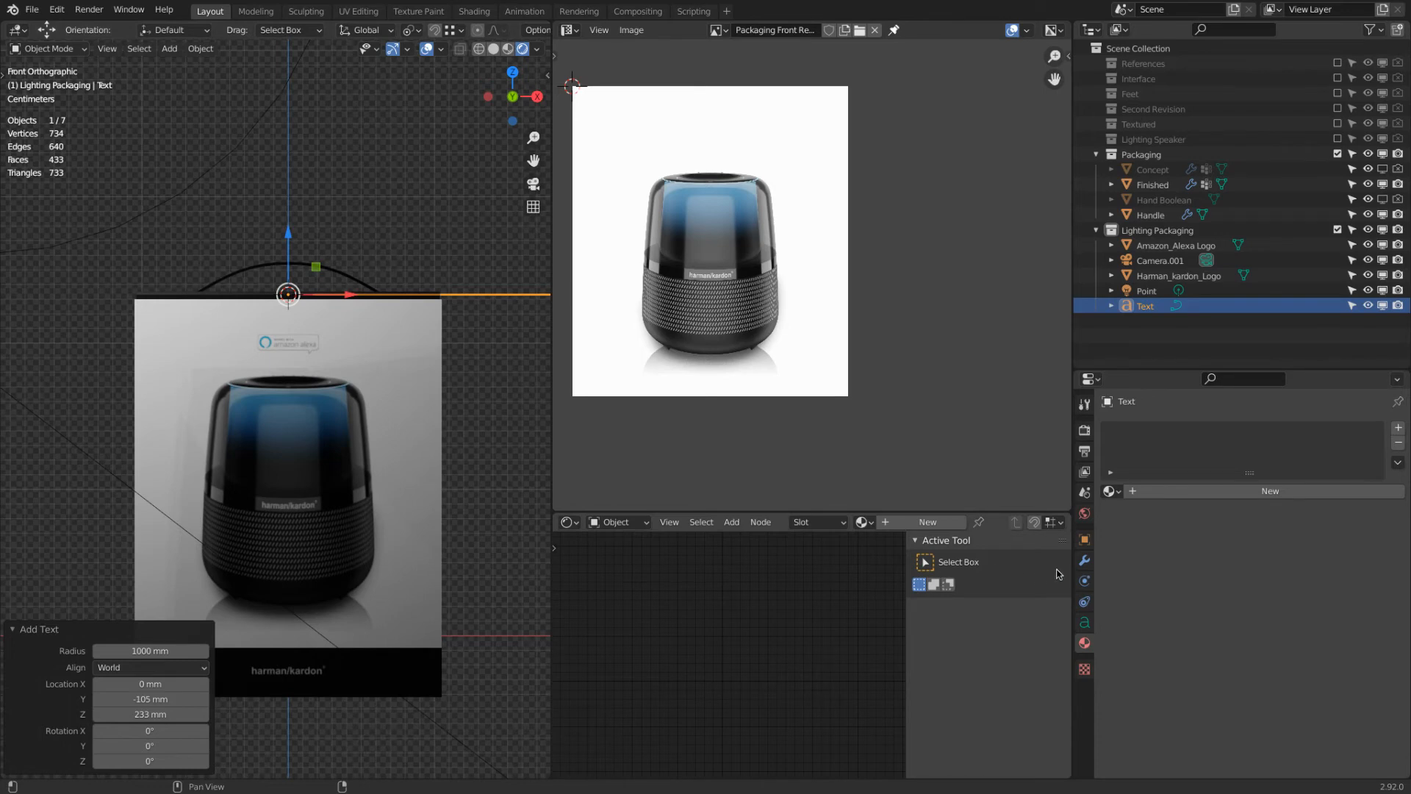
left_click(1084, 625)
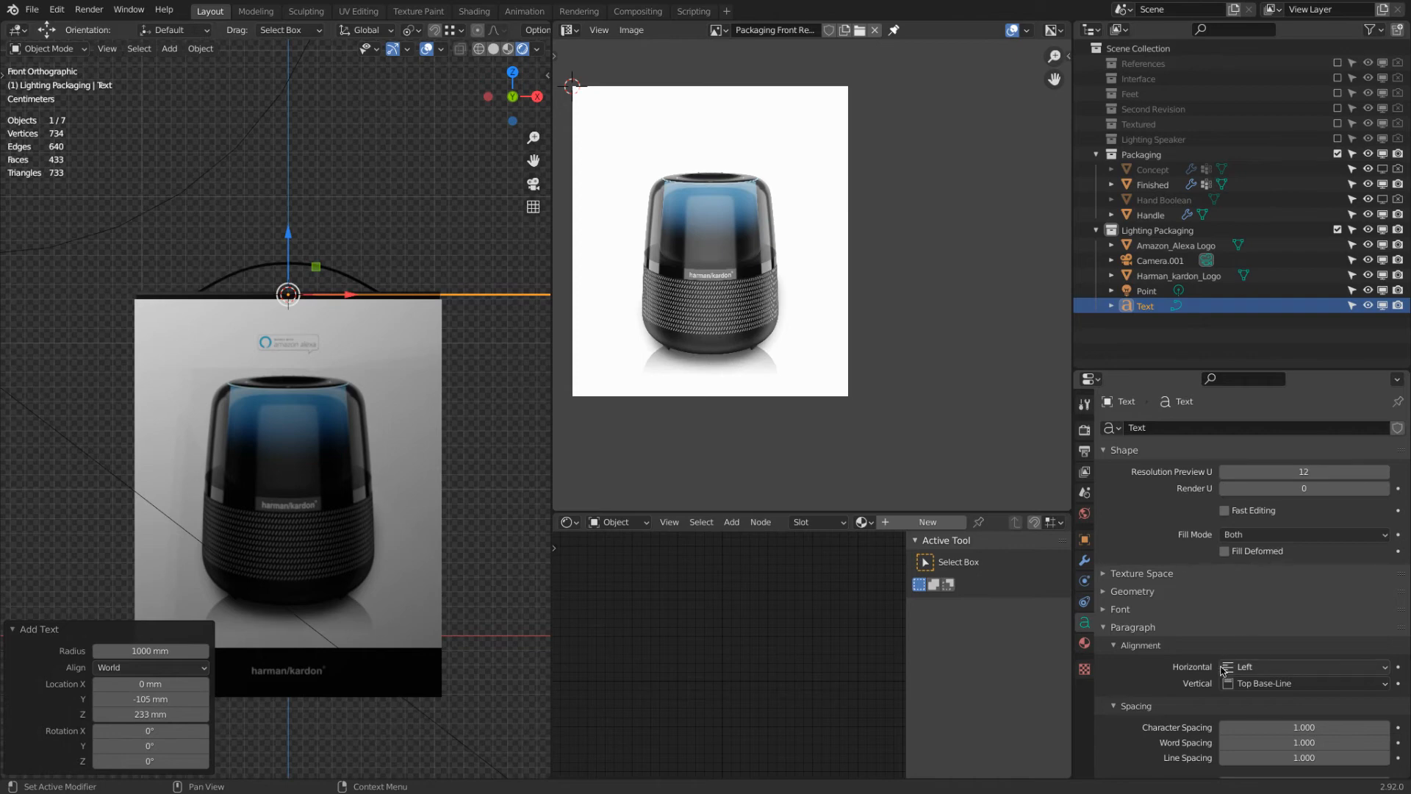
Step: Examine the text object's alignment, geometry, texture space and font settings, including the font file browser
left_click(1244, 669)
left_click(1222, 592)
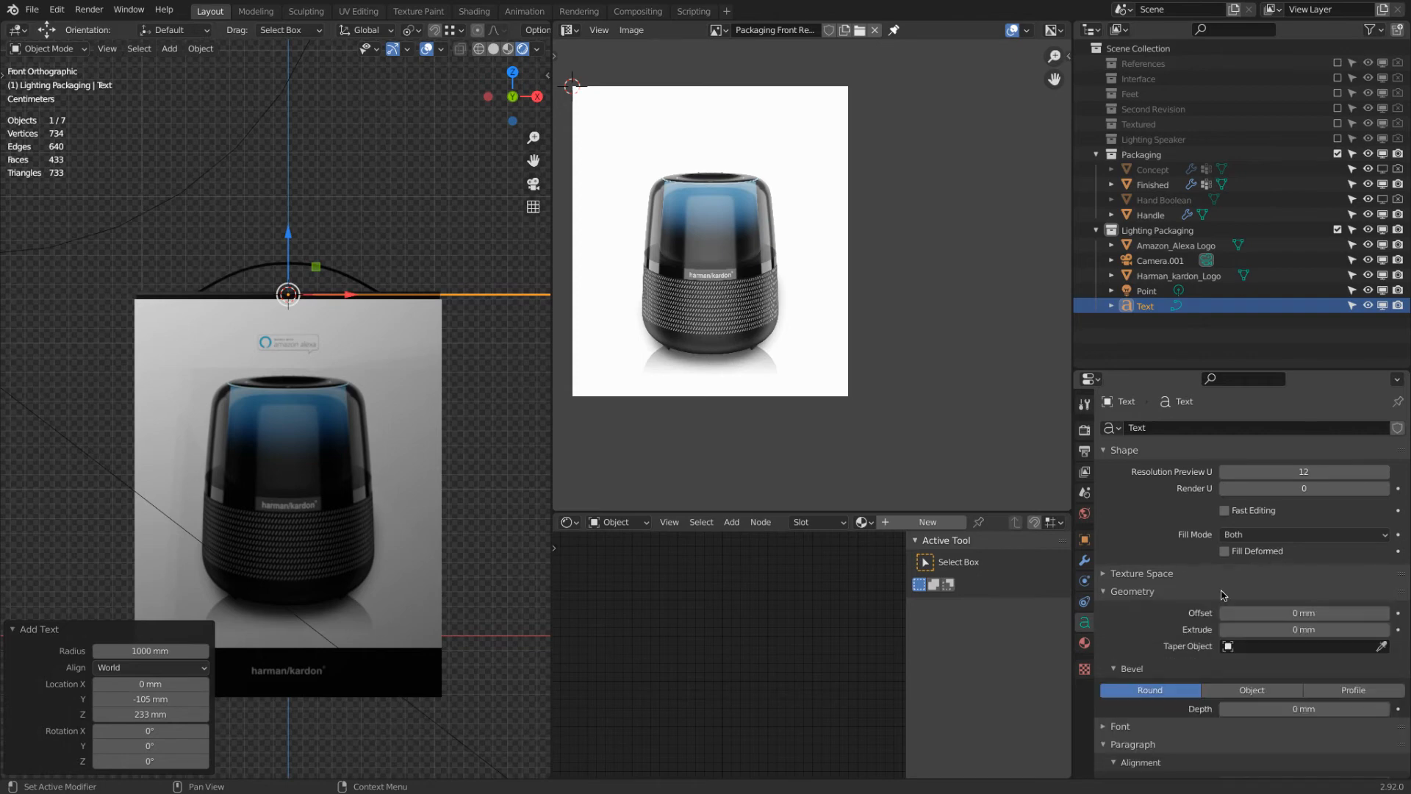
left_click(1104, 579)
scroll(1137, 623, "down", 10)
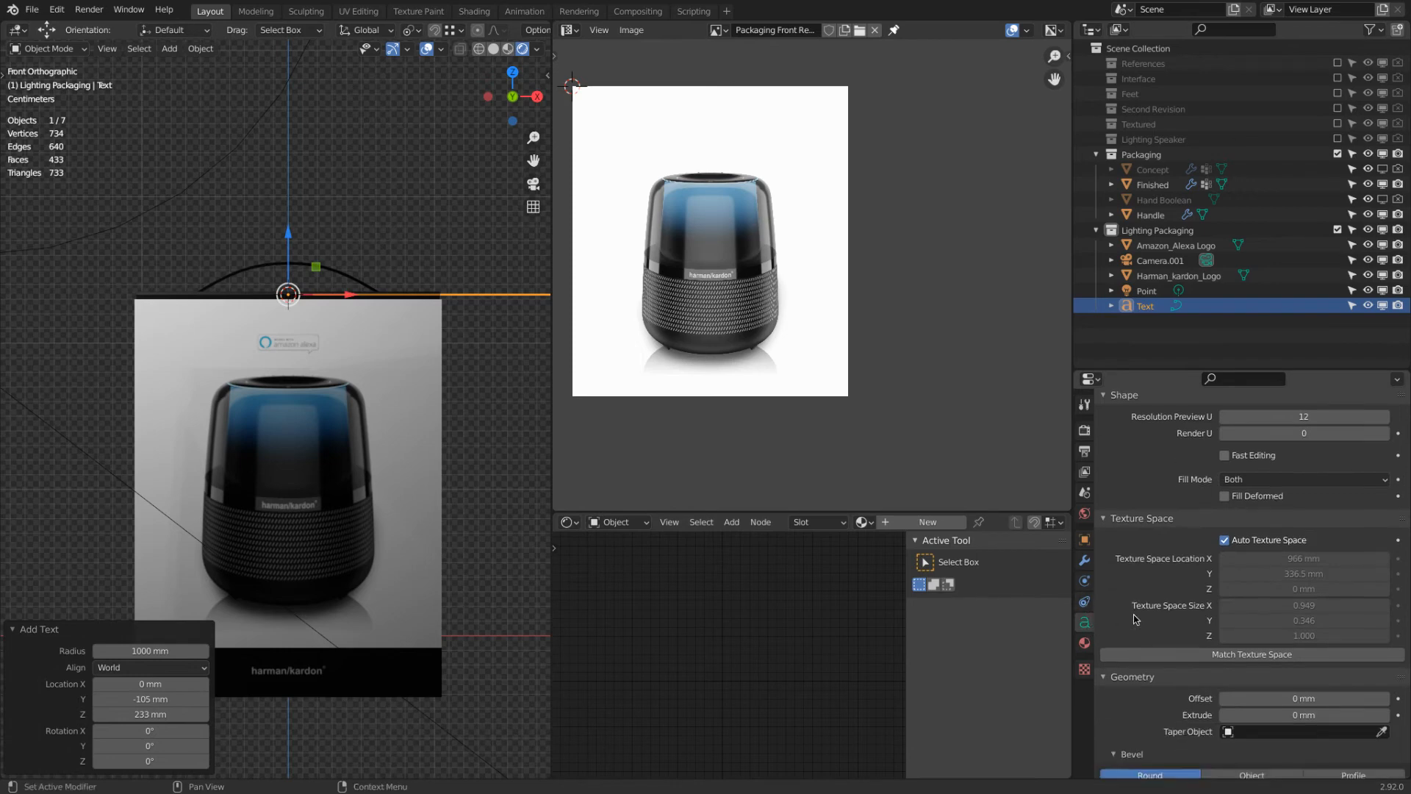
scroll(1168, 608, "down", 3)
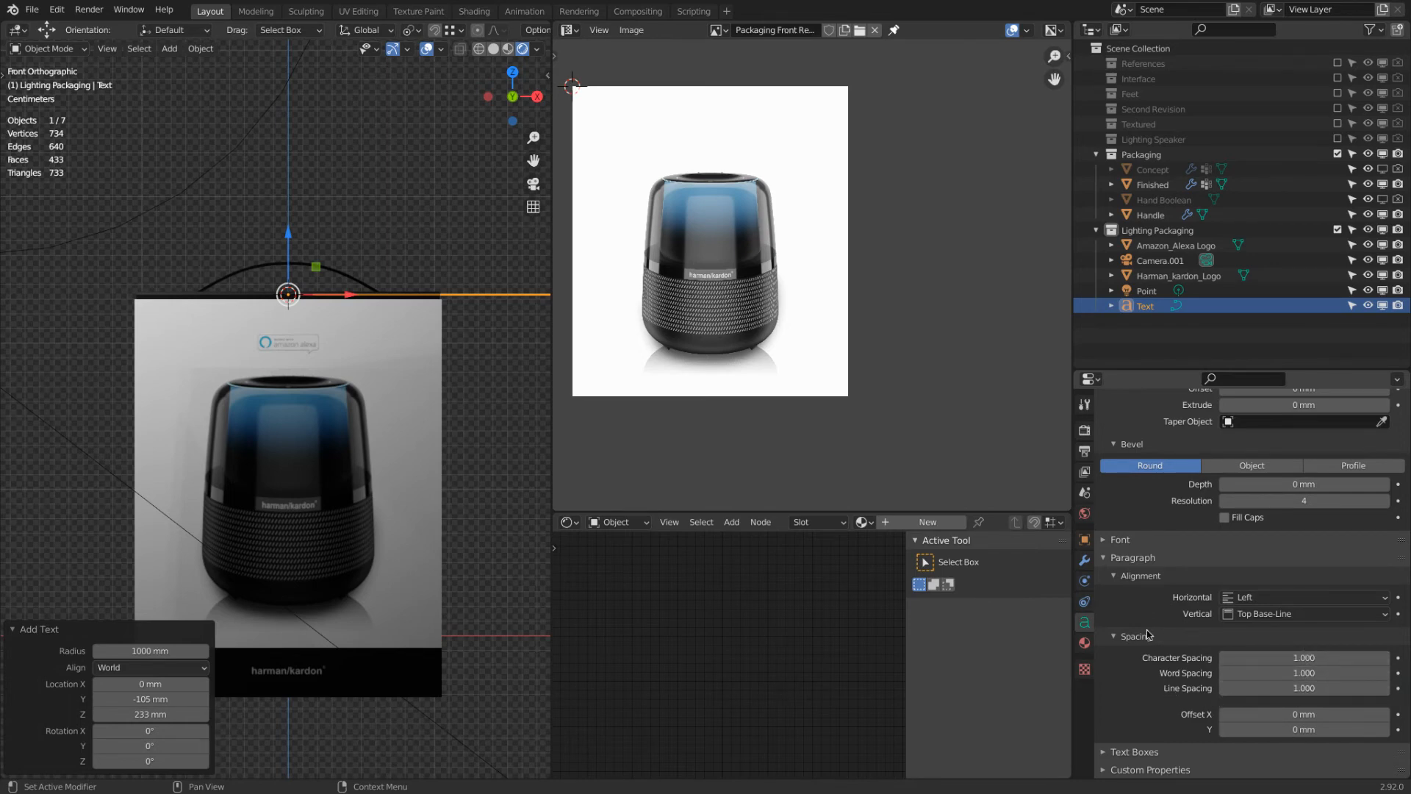
left_click(1106, 542)
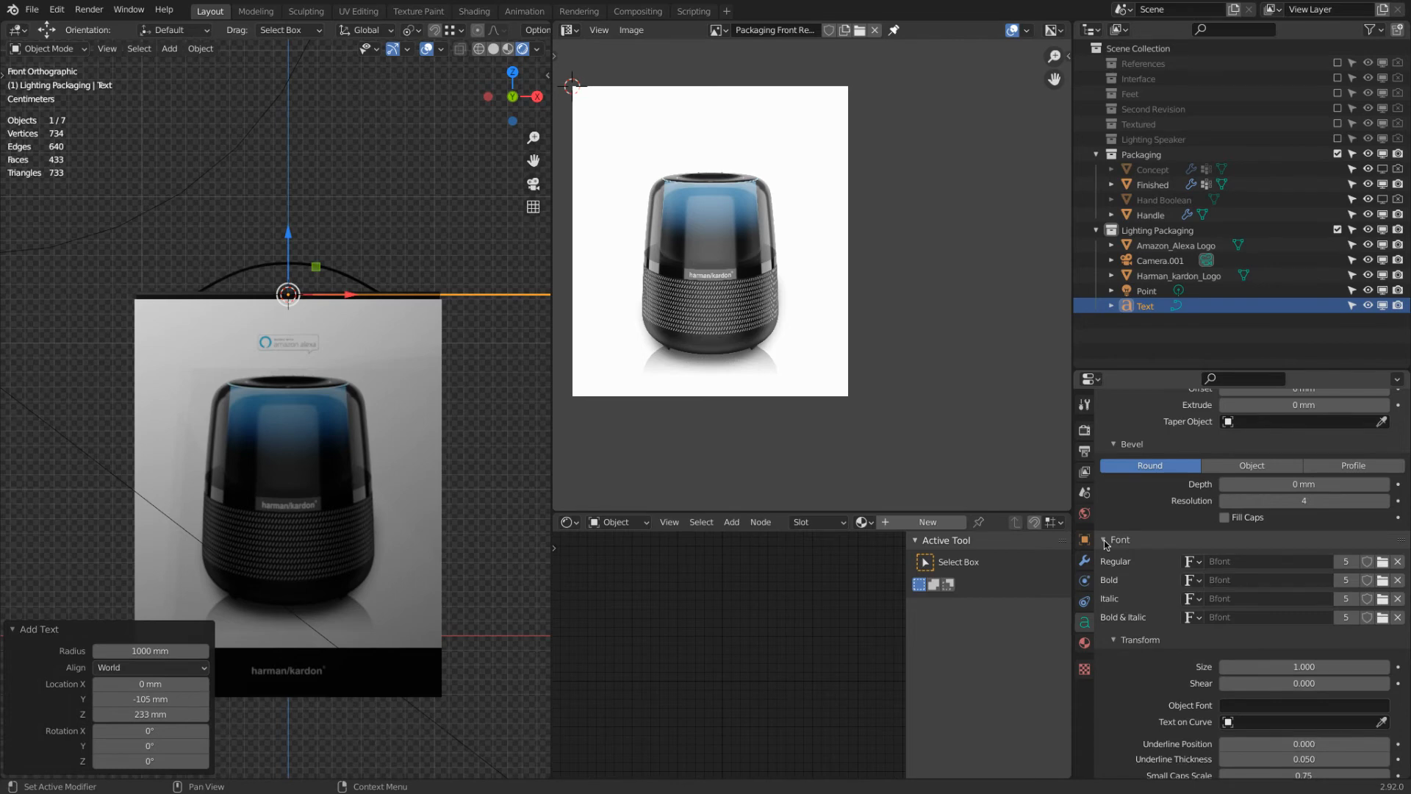
left_click(1383, 563)
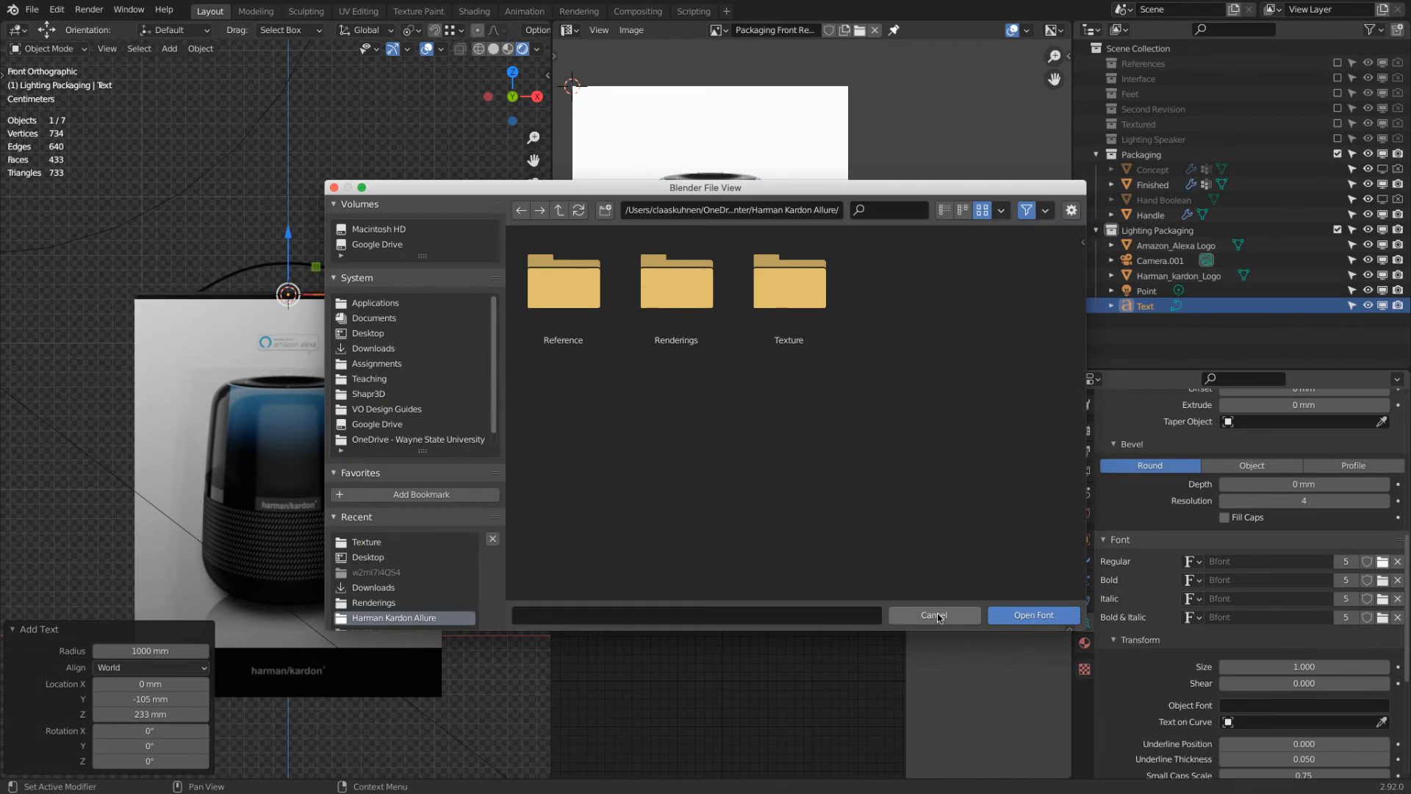
left_click(968, 612)
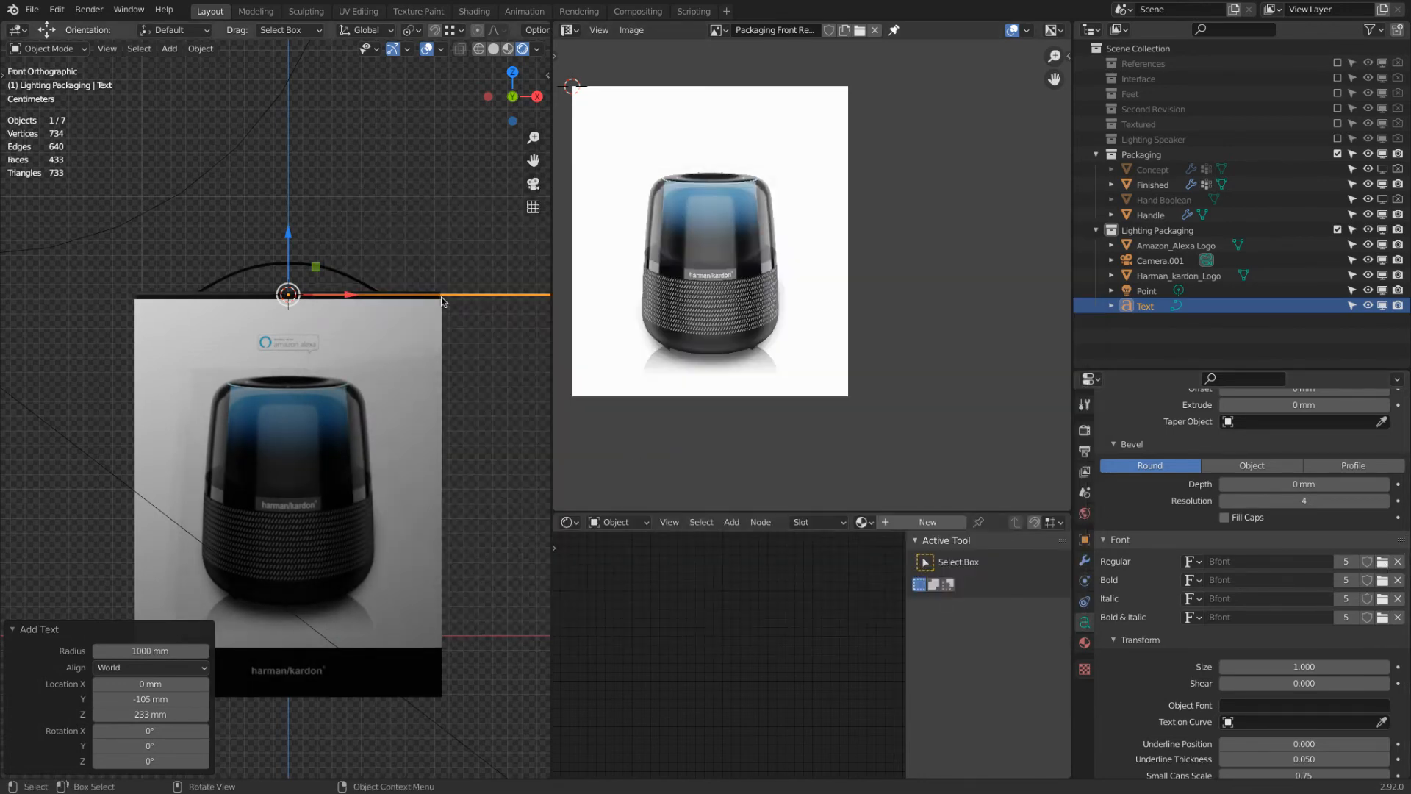
Step: Scale the text object down uniformly to about 0.24
scroll(444, 300, "down", 5)
middle_click_drag(445, 298, 155, 422)
scroll(468, 406, "down", 3)
key("s")
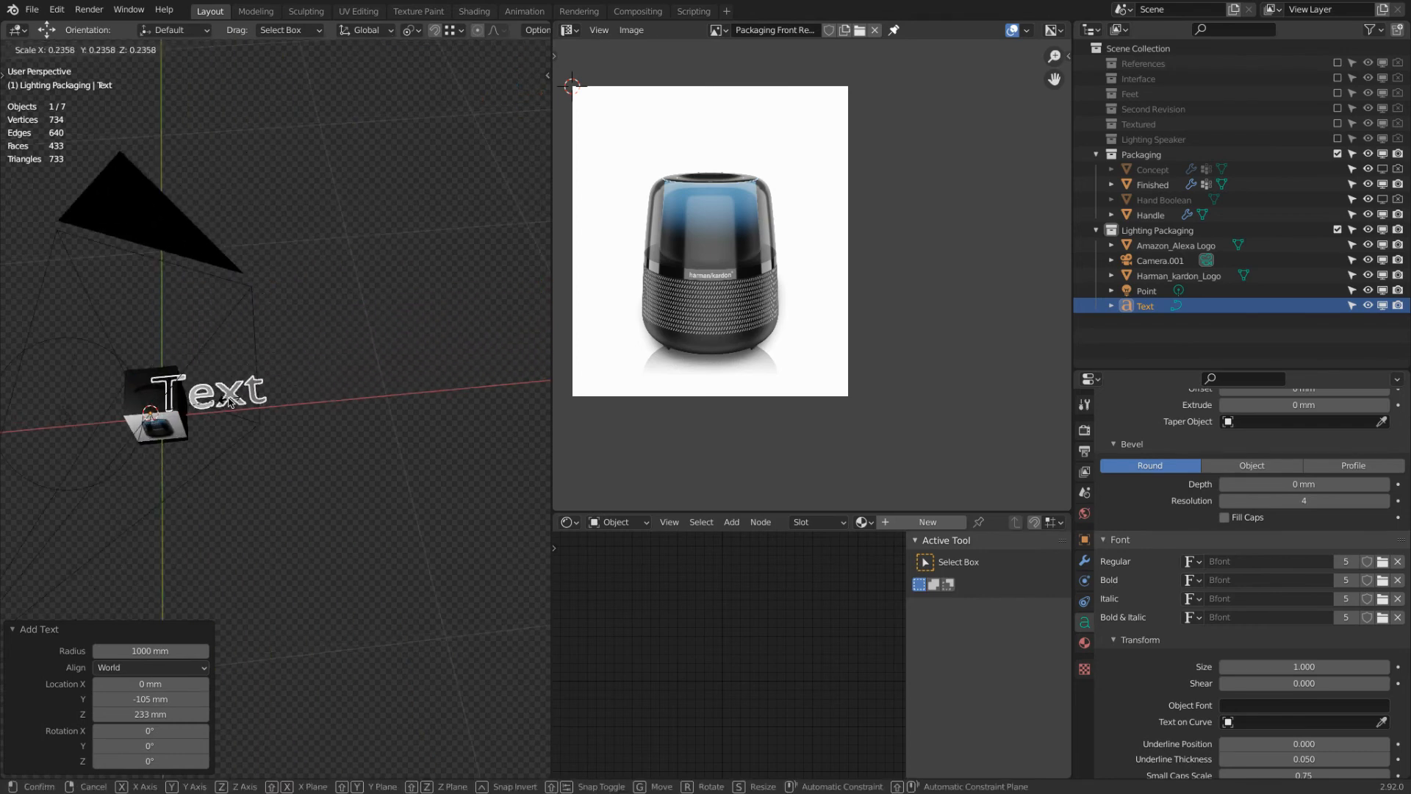
left_click(230, 401)
Step: Replace the text object's default content with "Allure"
scroll(213, 393, "up", 5)
key("Tab")
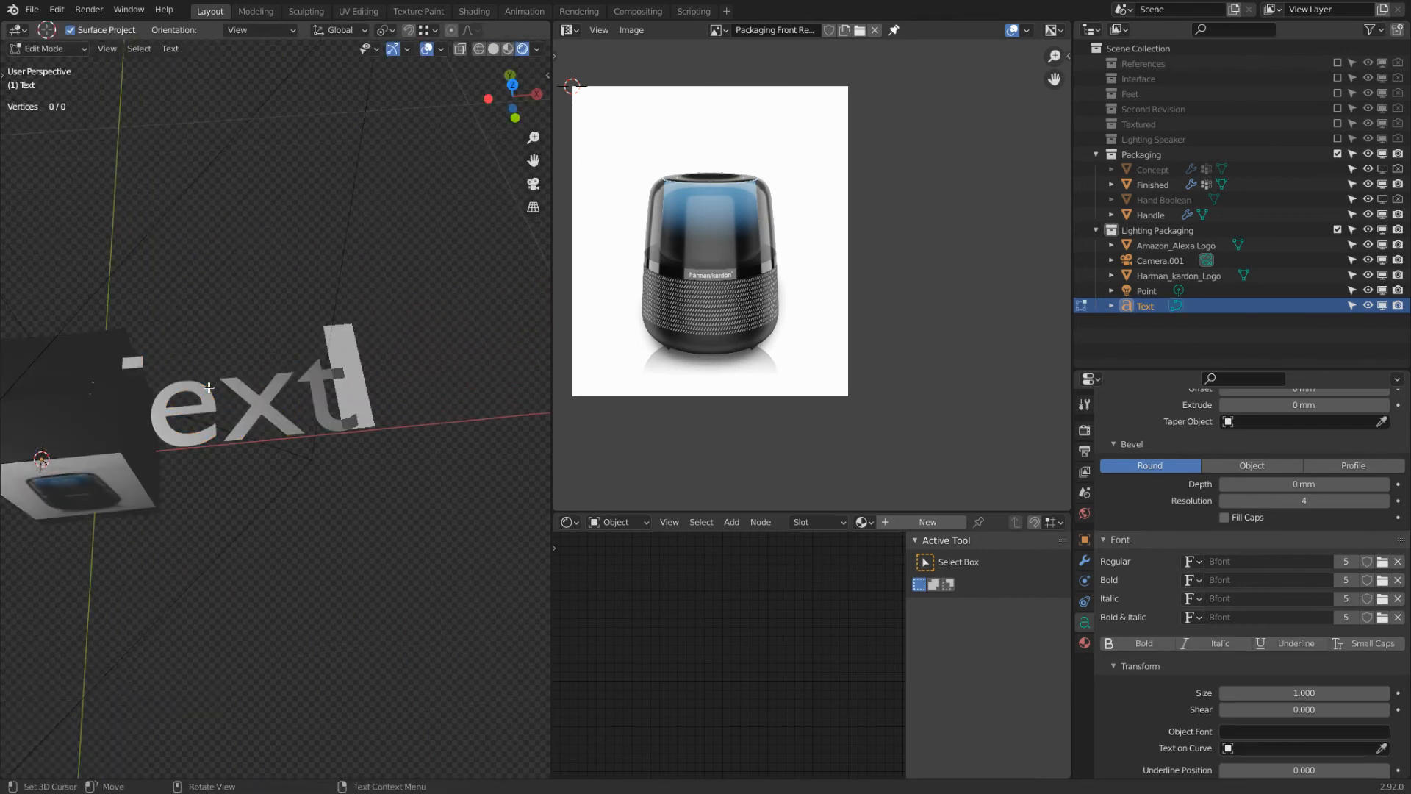
key("BackSpace")
key("BackSpace")
key("BackSpace")
key("BackSpace")
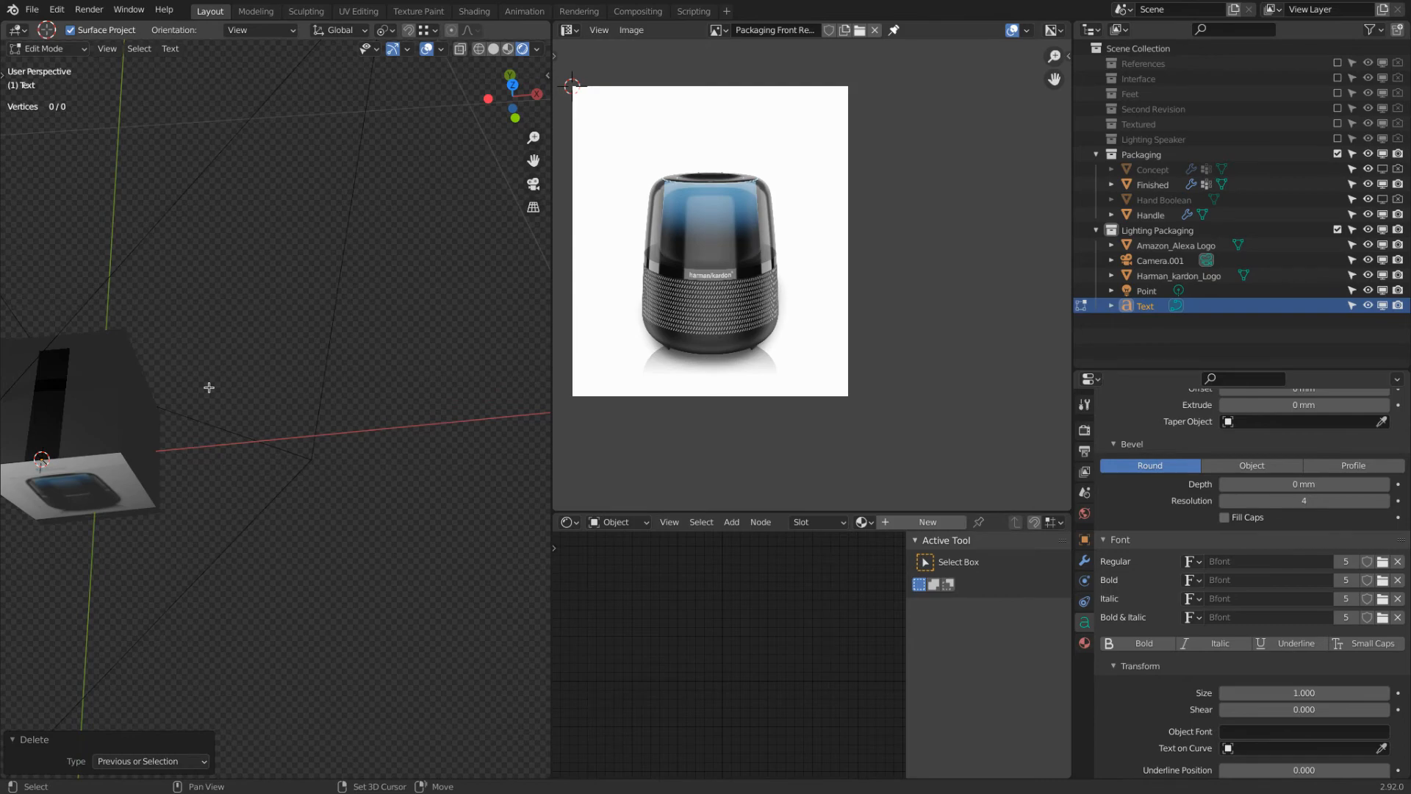
type("Allure")
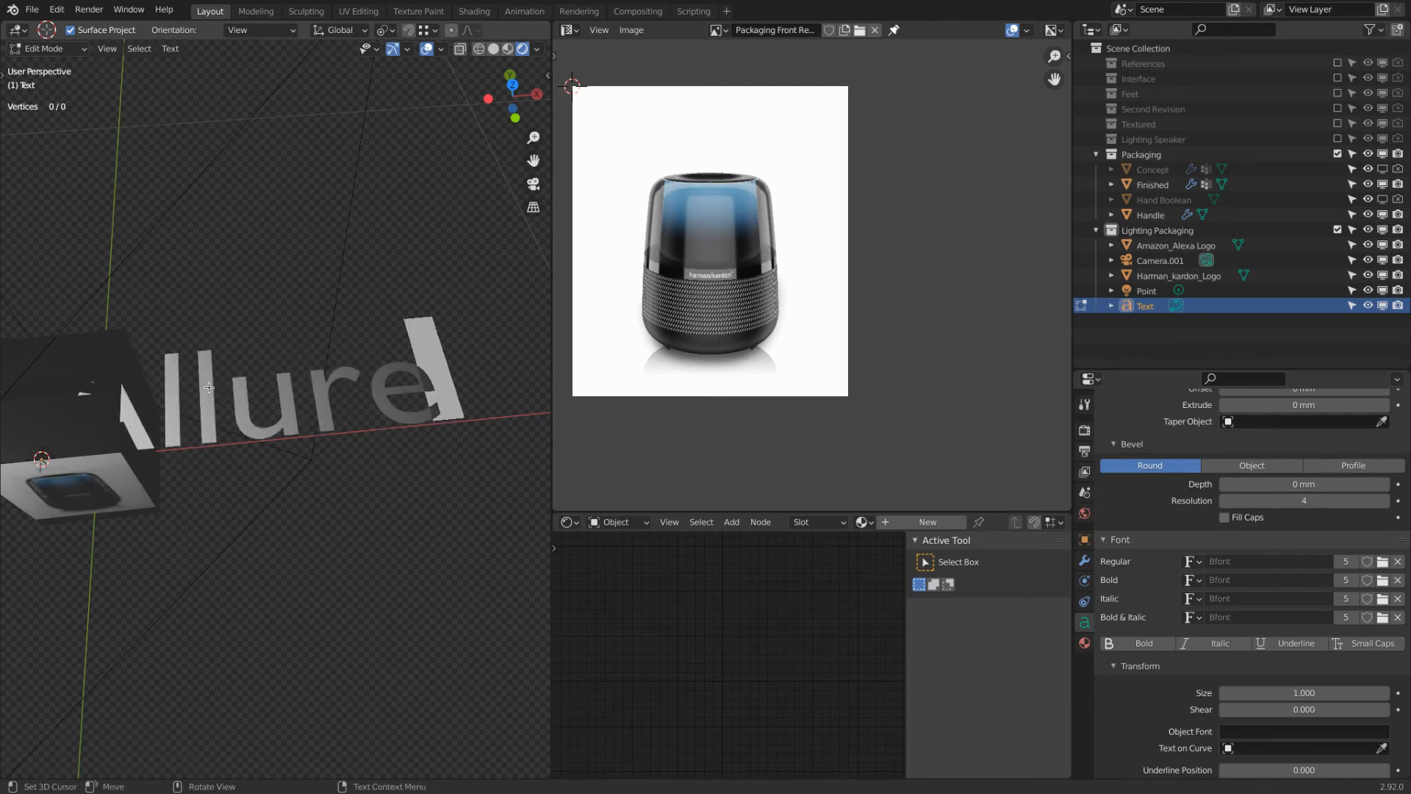
key("ctrl+Right")
key("ctrl+Left")
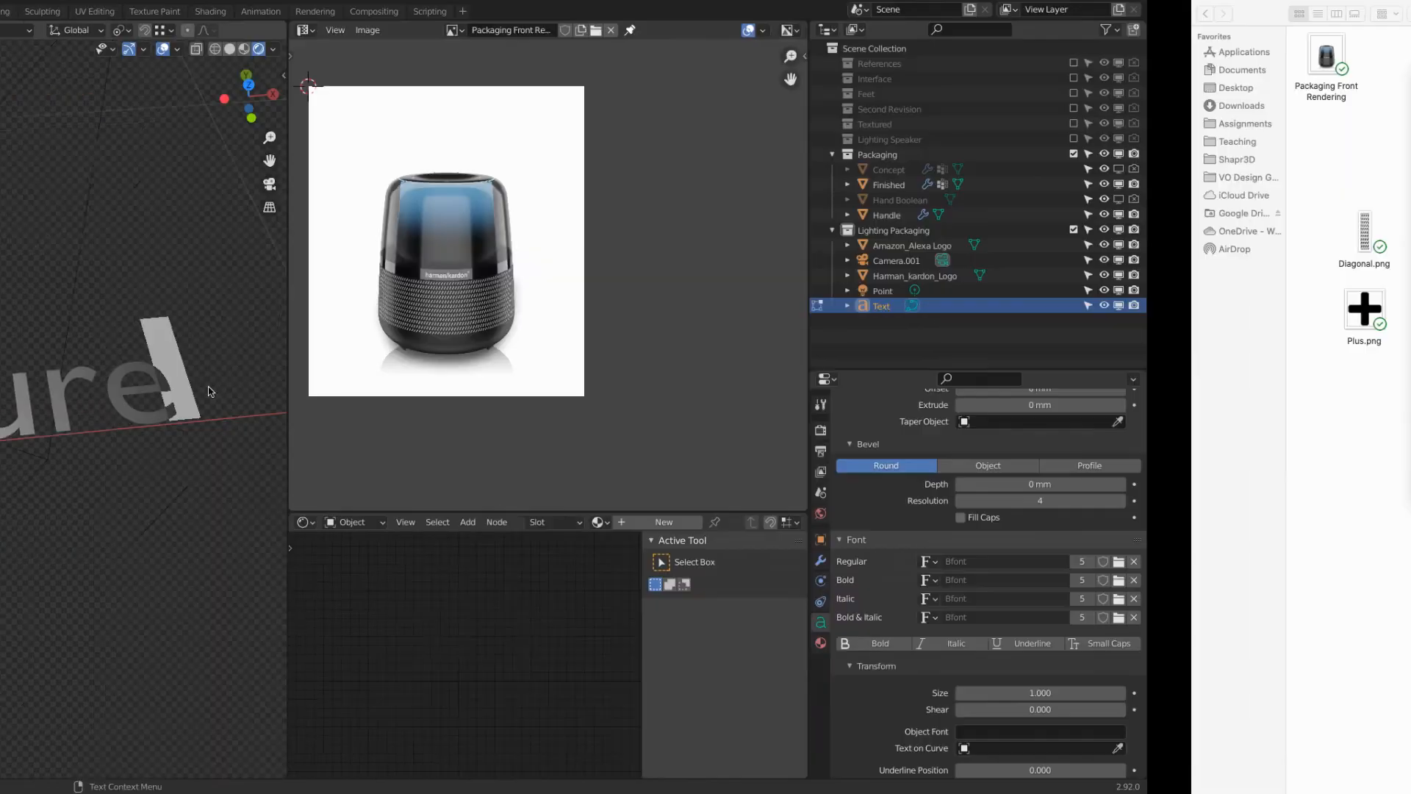
key("Fn")
key("Fn")
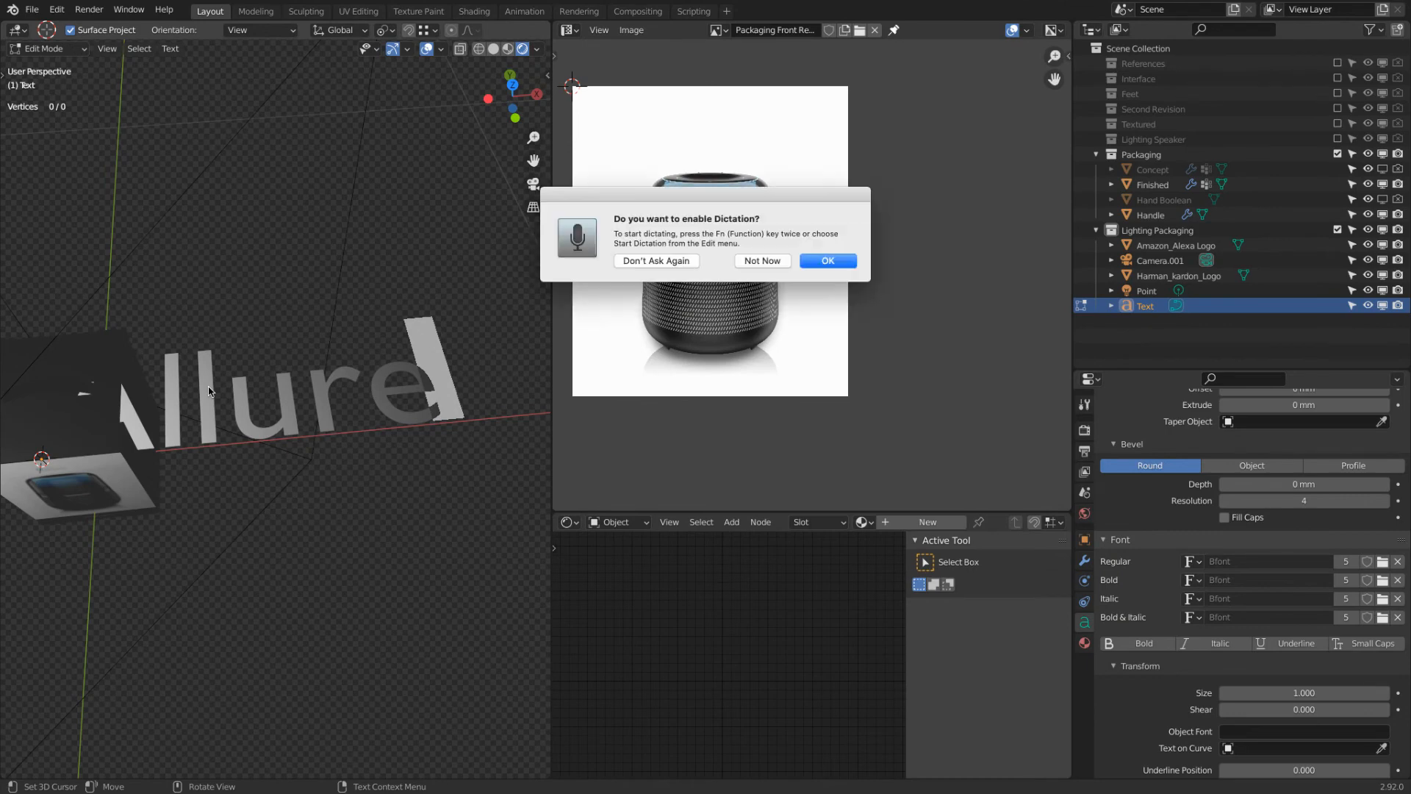
left_click(757, 258)
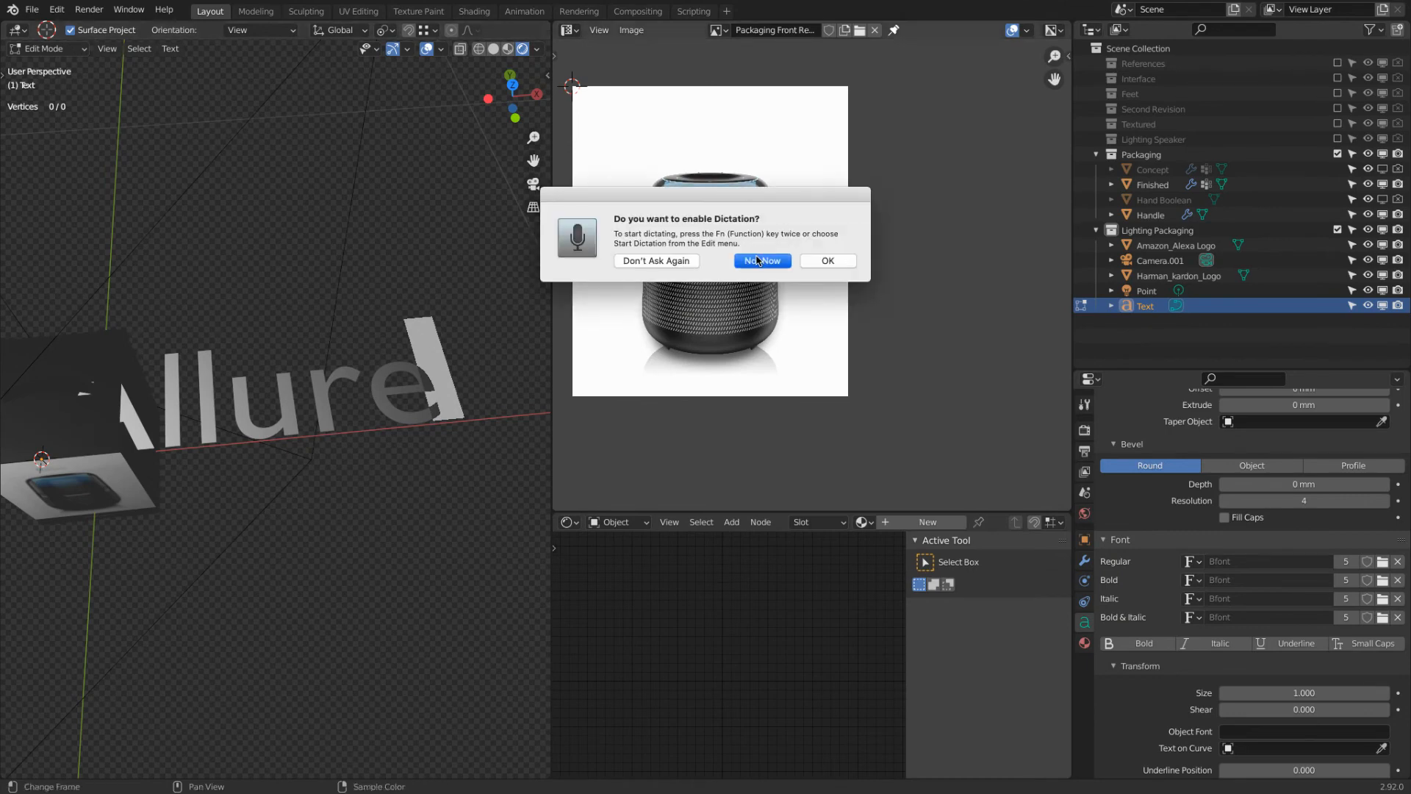
Step: Retype the letters after the initial A in capitals so the text reads "ALLURE" on a single line
key("BackSpace")
key("BackSpace")
key("BackSpace")
key("BackSpace")
key("BackSpace")
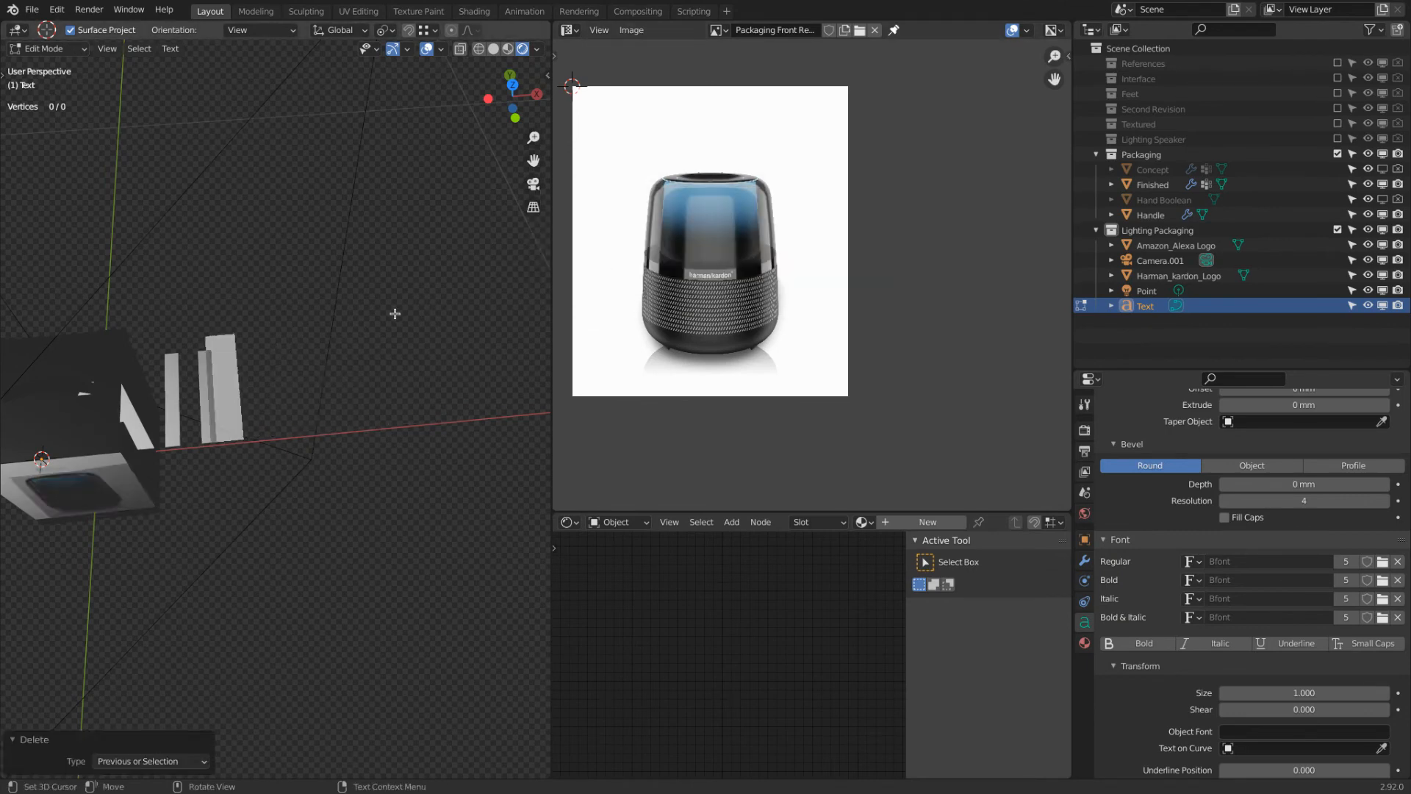
type(":")
key("BackSpace")
type("llure")
key("Return")
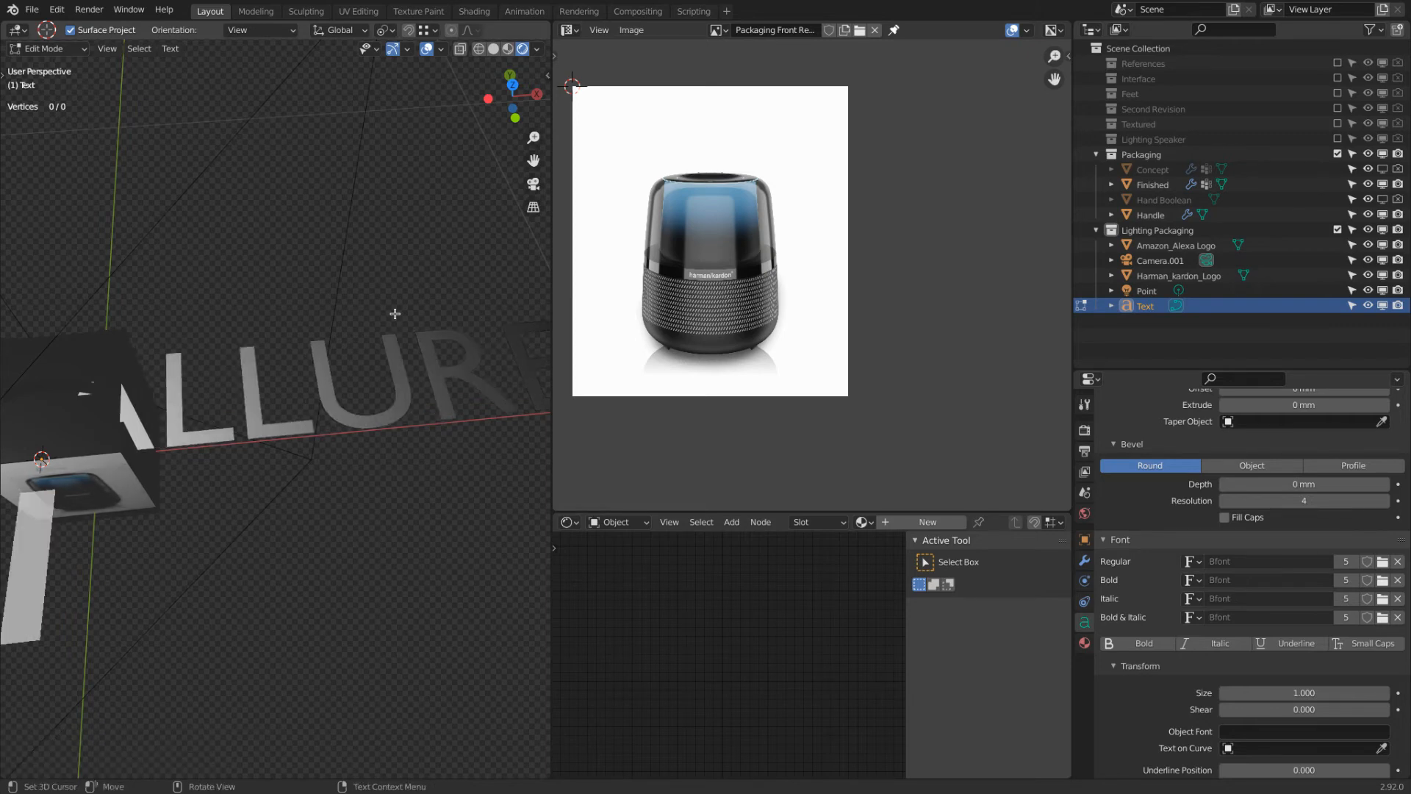
key("BackSpace")
scroll(317, 430, "down", 3)
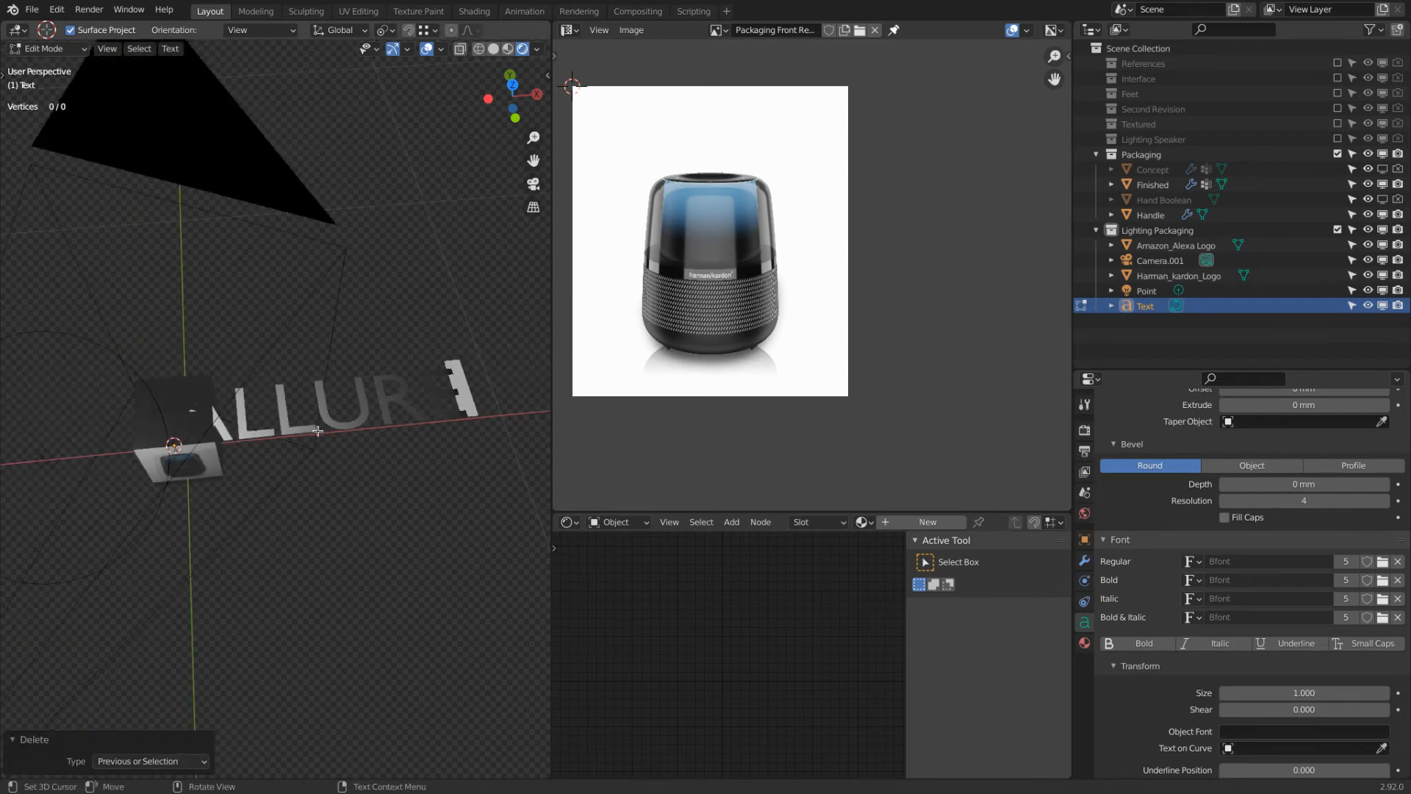
key("Tab")
Step: Rotate the ALLURE text 90° about the X axis to stand it upright parallel to the box front
middle_click_drag(379, 455, 268, 392)
key("x")
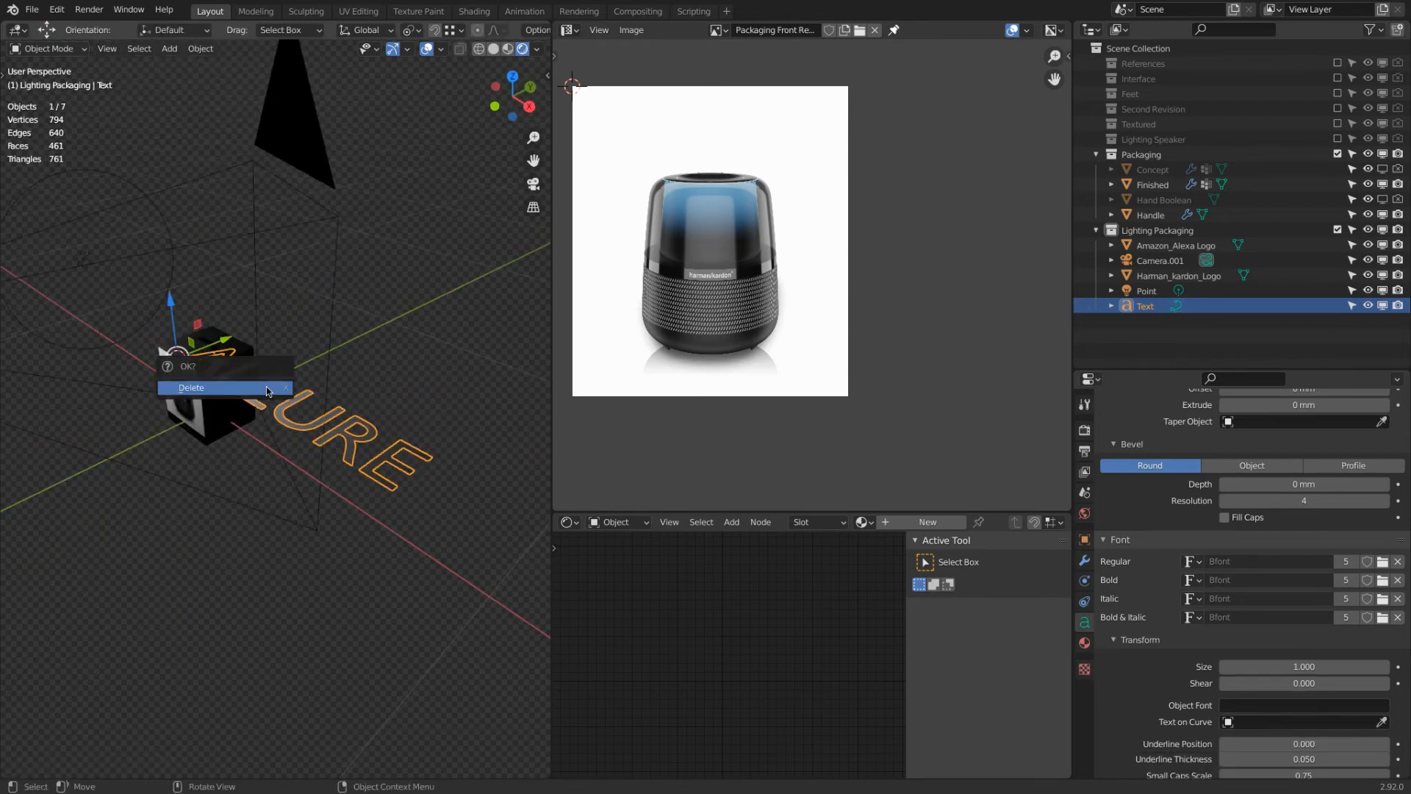
key("Escape")
key("r")
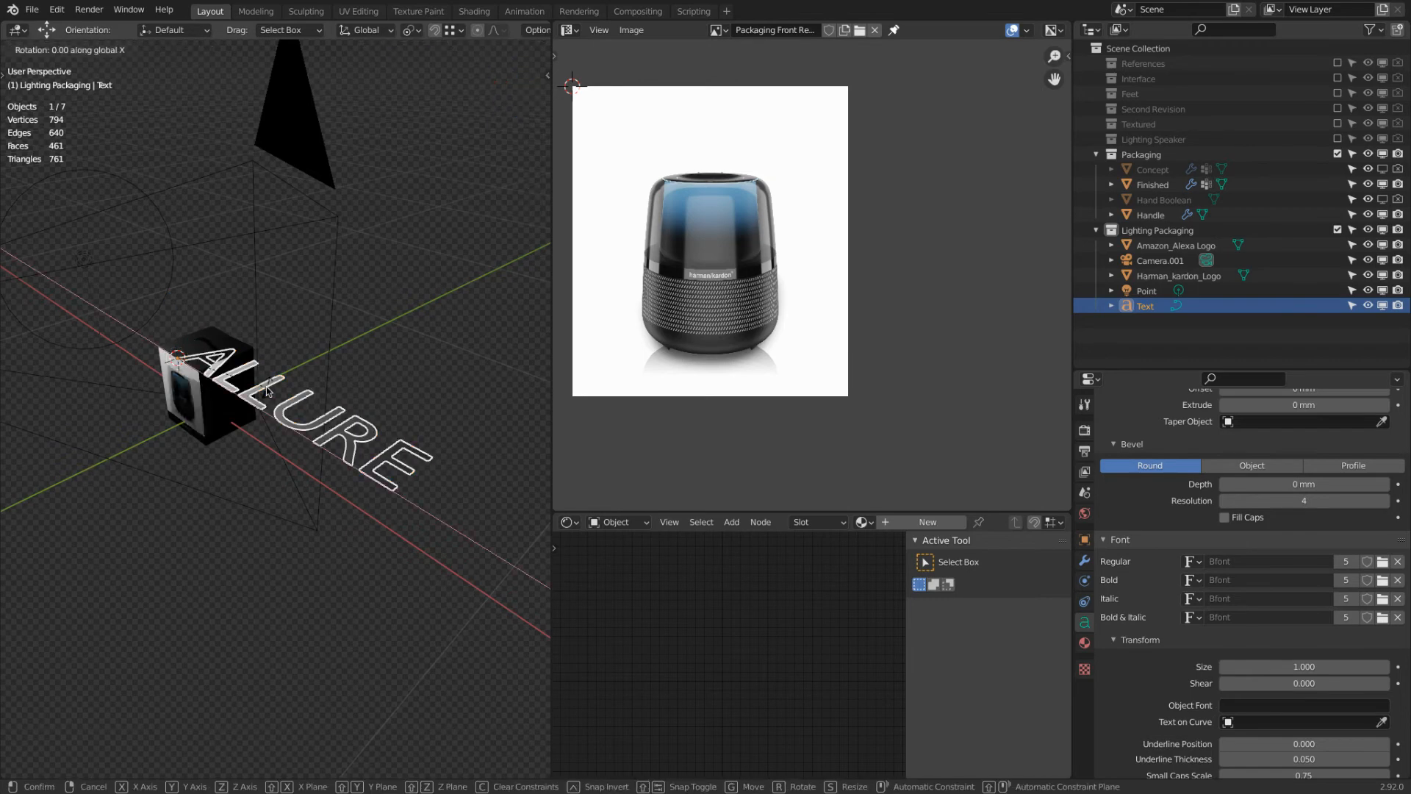
type("x90")
key("Return")
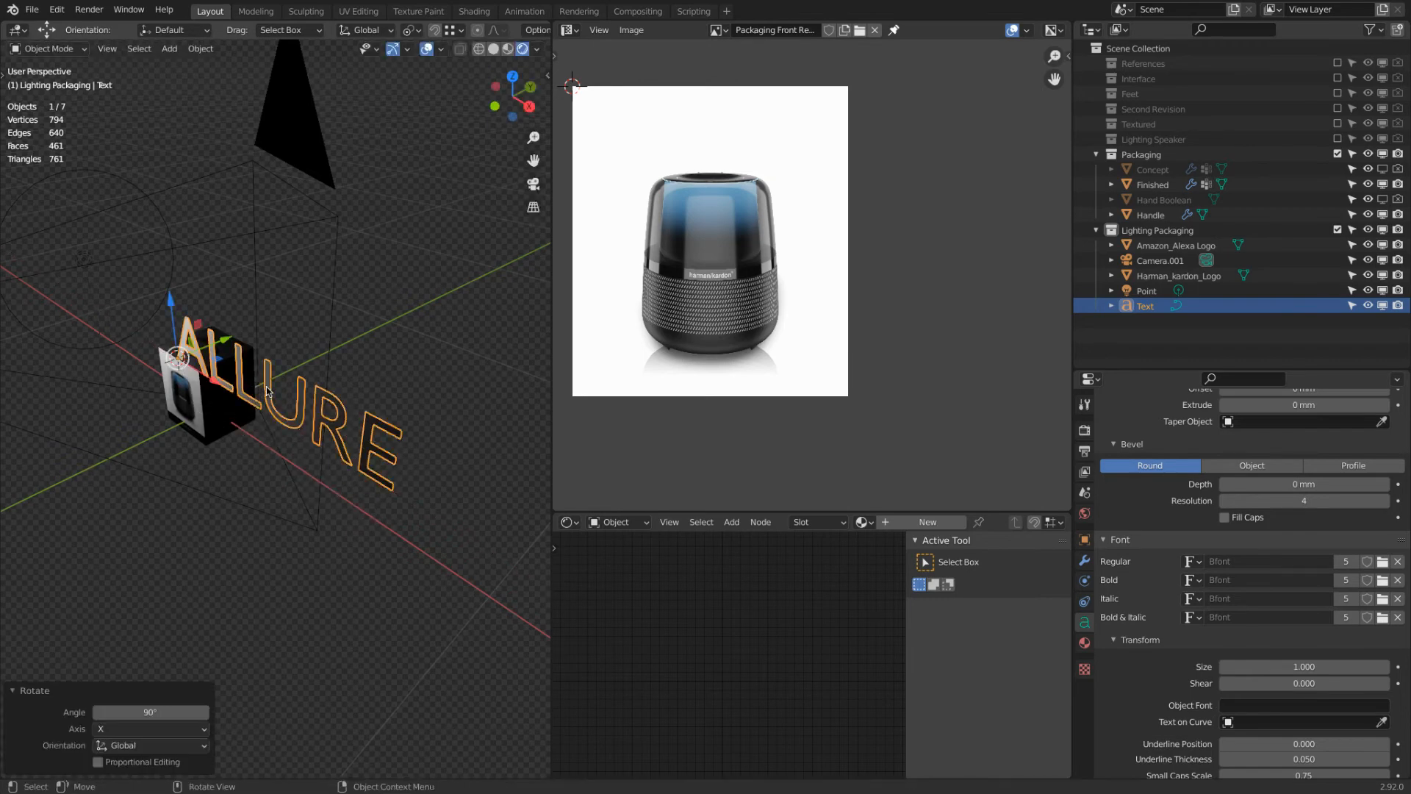
Step: Scale the ALLURE text down uniformly by 0.175 and again by 0.477 so it fits within the box's width
key("KP_1")
scroll(266, 390, "up", 3)
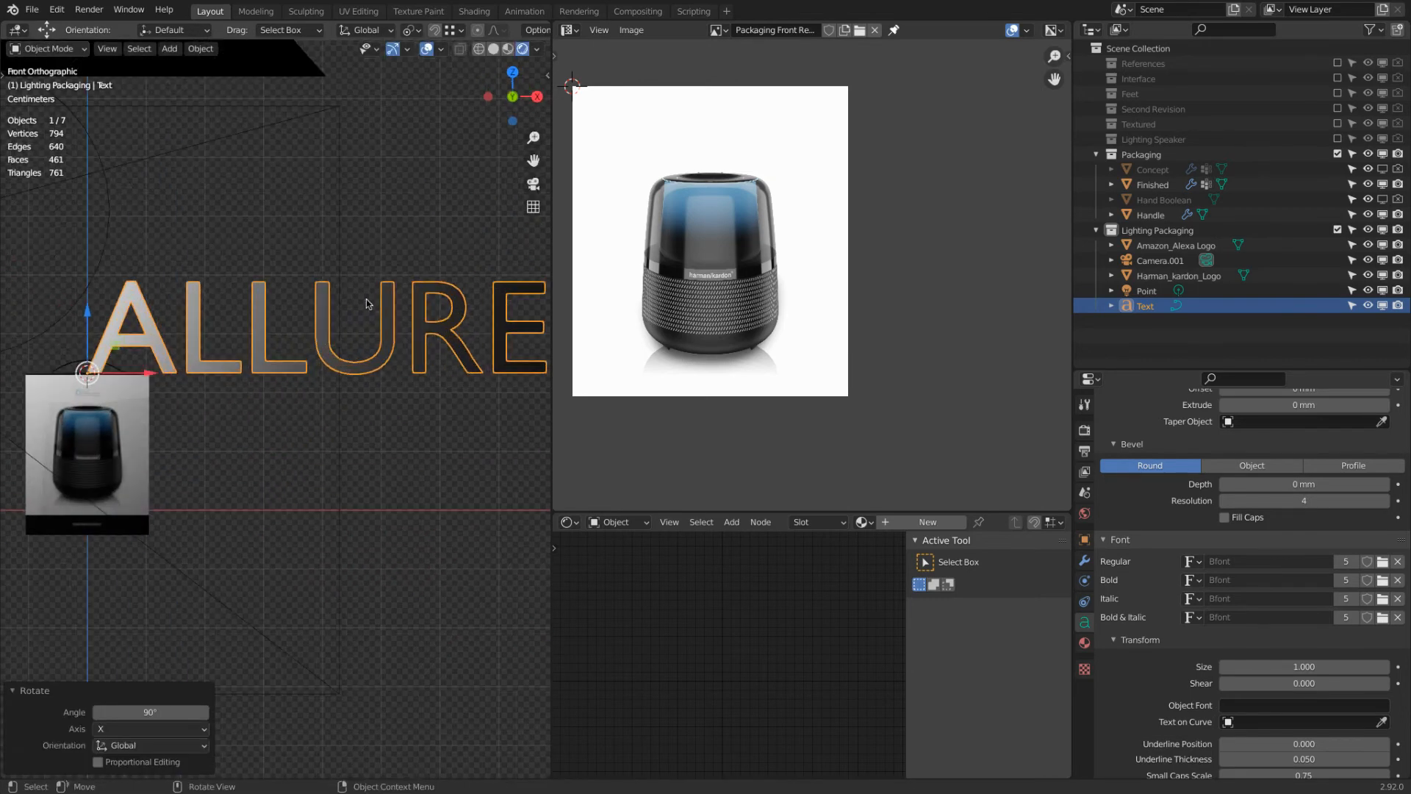
key("s")
left_click(135, 360)
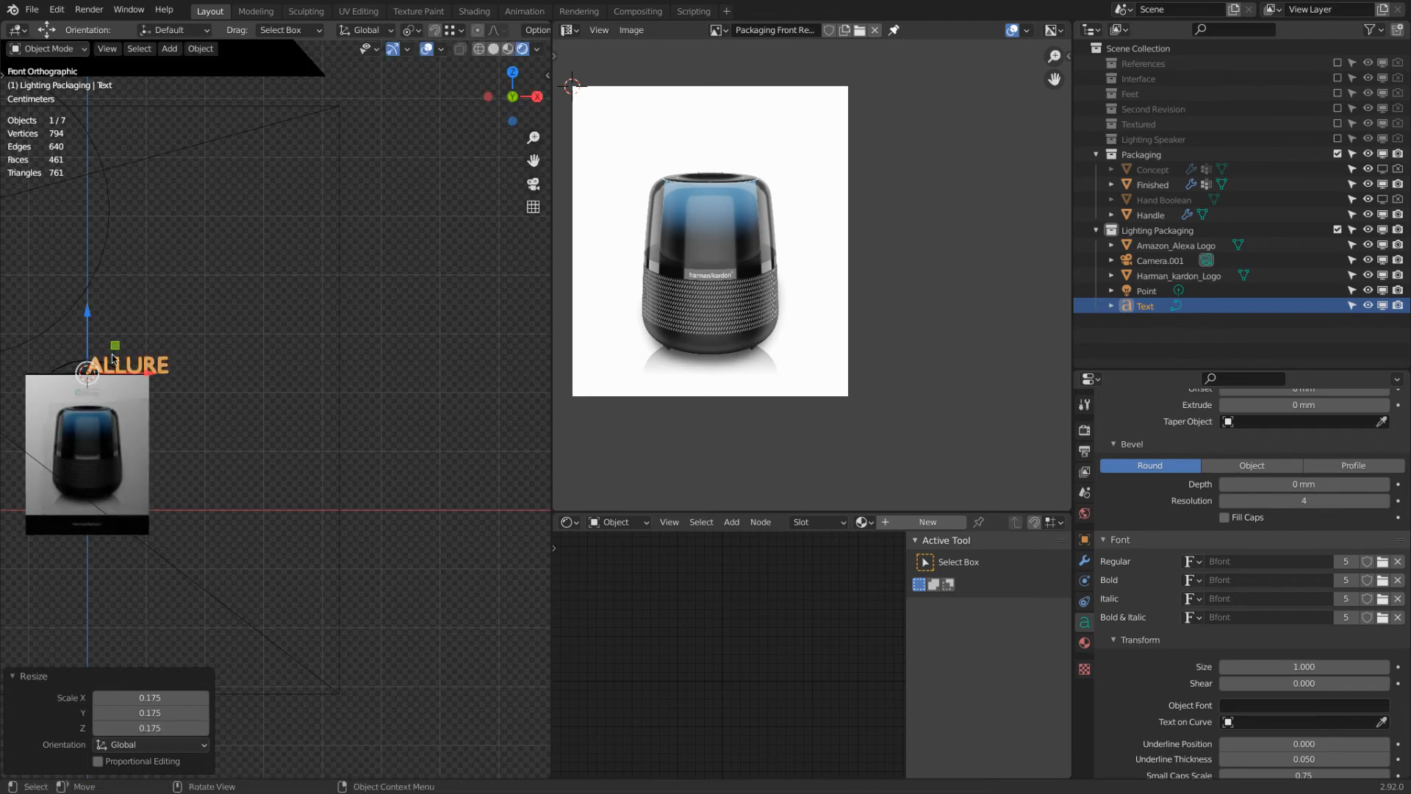
scroll(114, 358, "up", 4)
key("s")
left_click(178, 387)
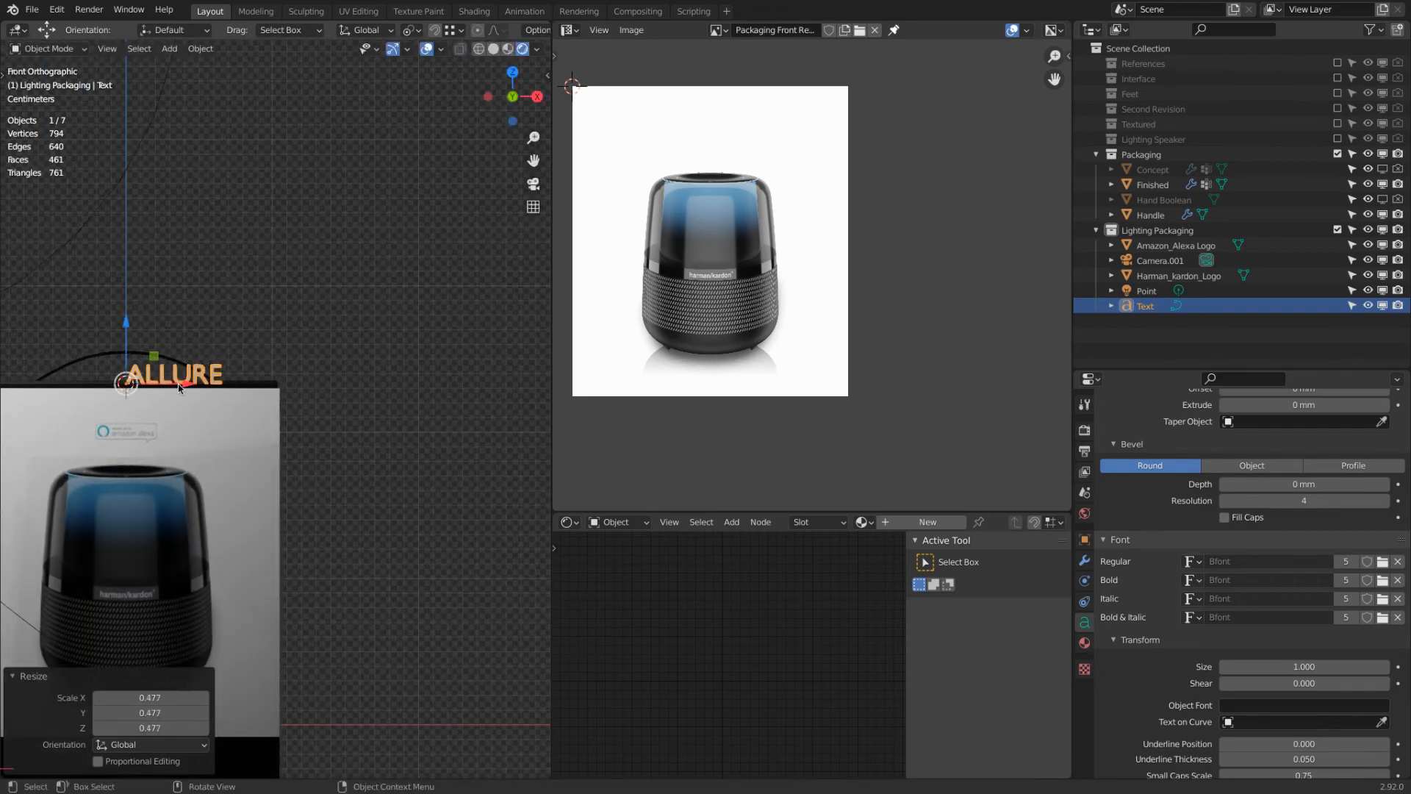
Step: Centre the ALLURE text horizontally on the box and position it on the front just above the Amazon Alexa logo
key("g")
key("x")
left_click(133, 359)
scroll(132, 358, "up", 1)
scroll(136, 357, "up", 4)
middle_click_drag(142, 352, 314, 293, "shift")
key("g")
key("z")
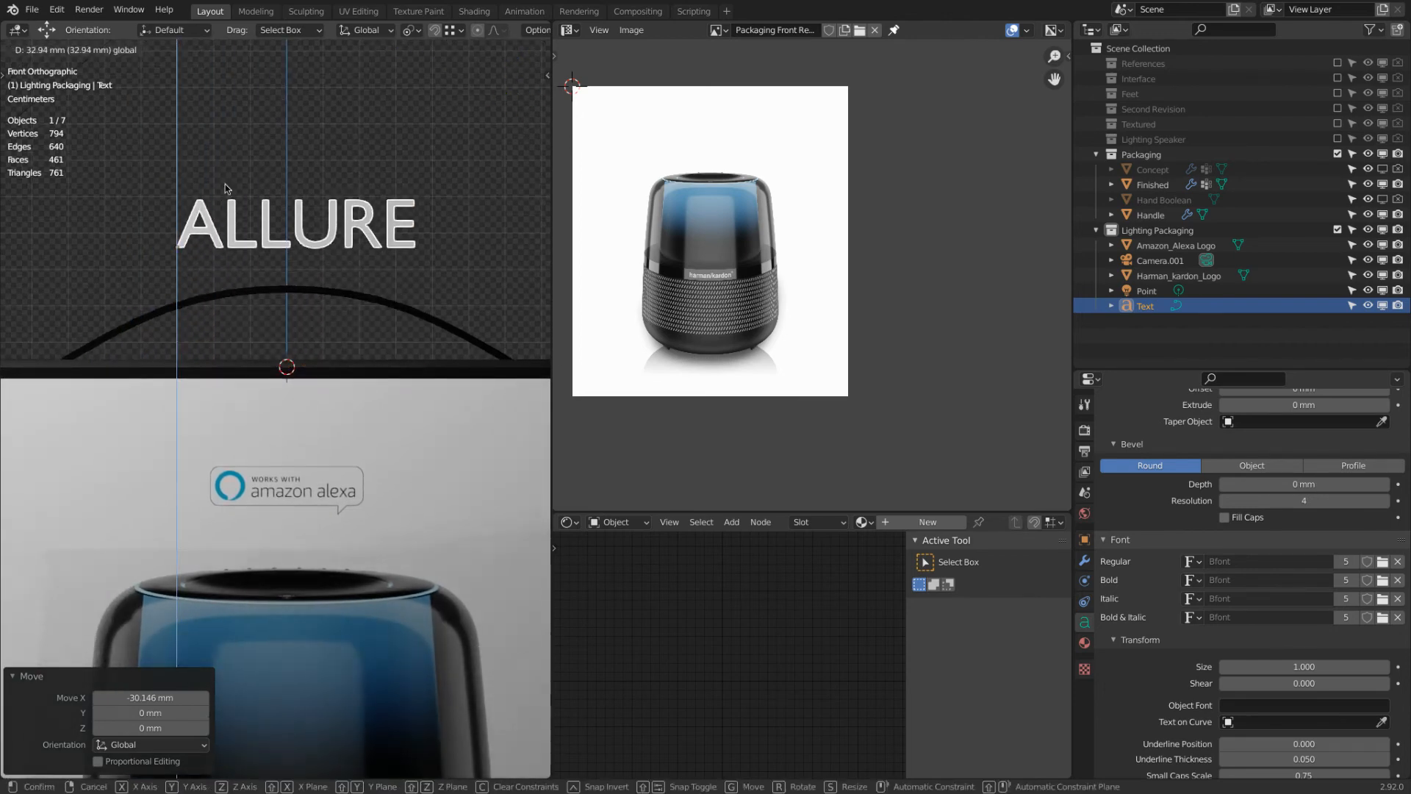
left_click(198, 191)
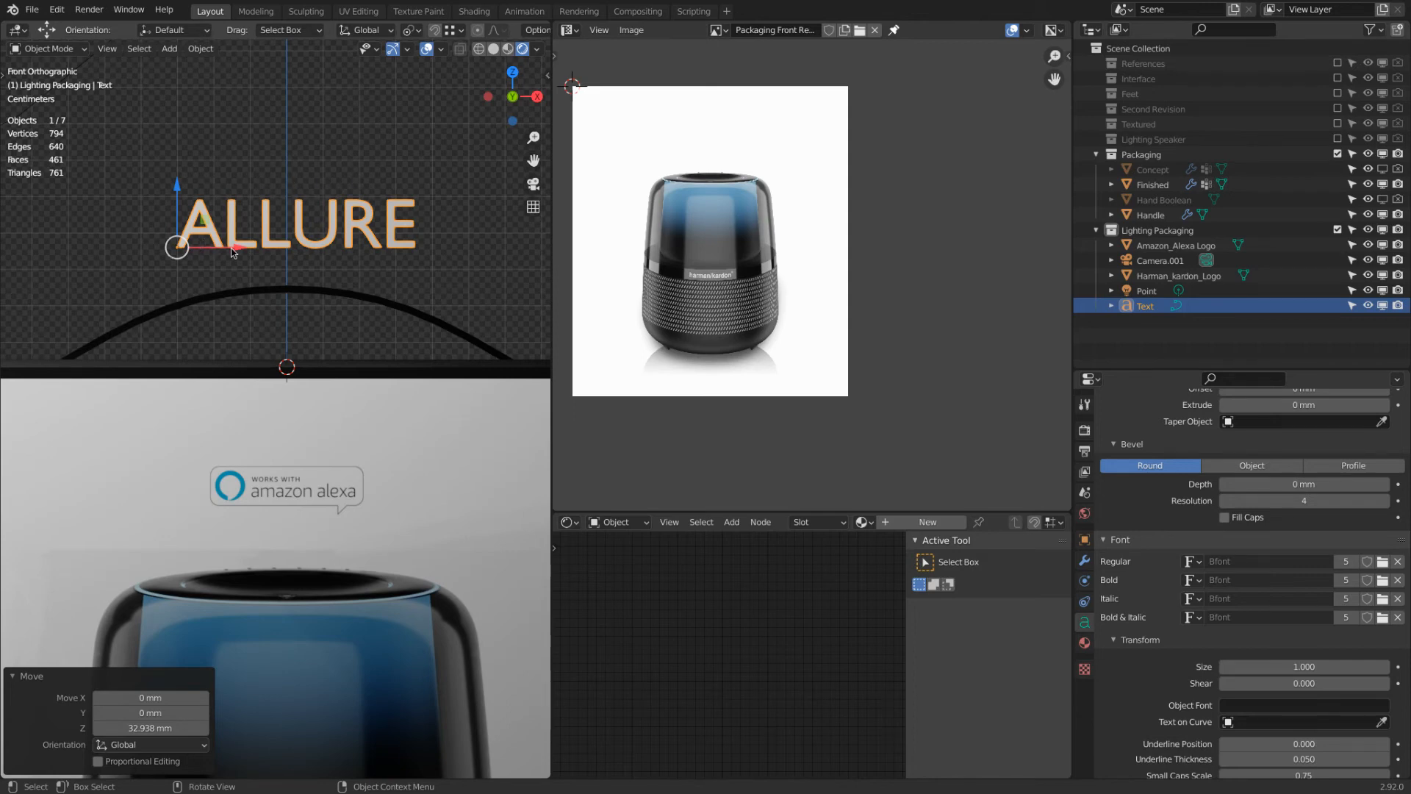
left_click_drag(231, 252, 227, 247)
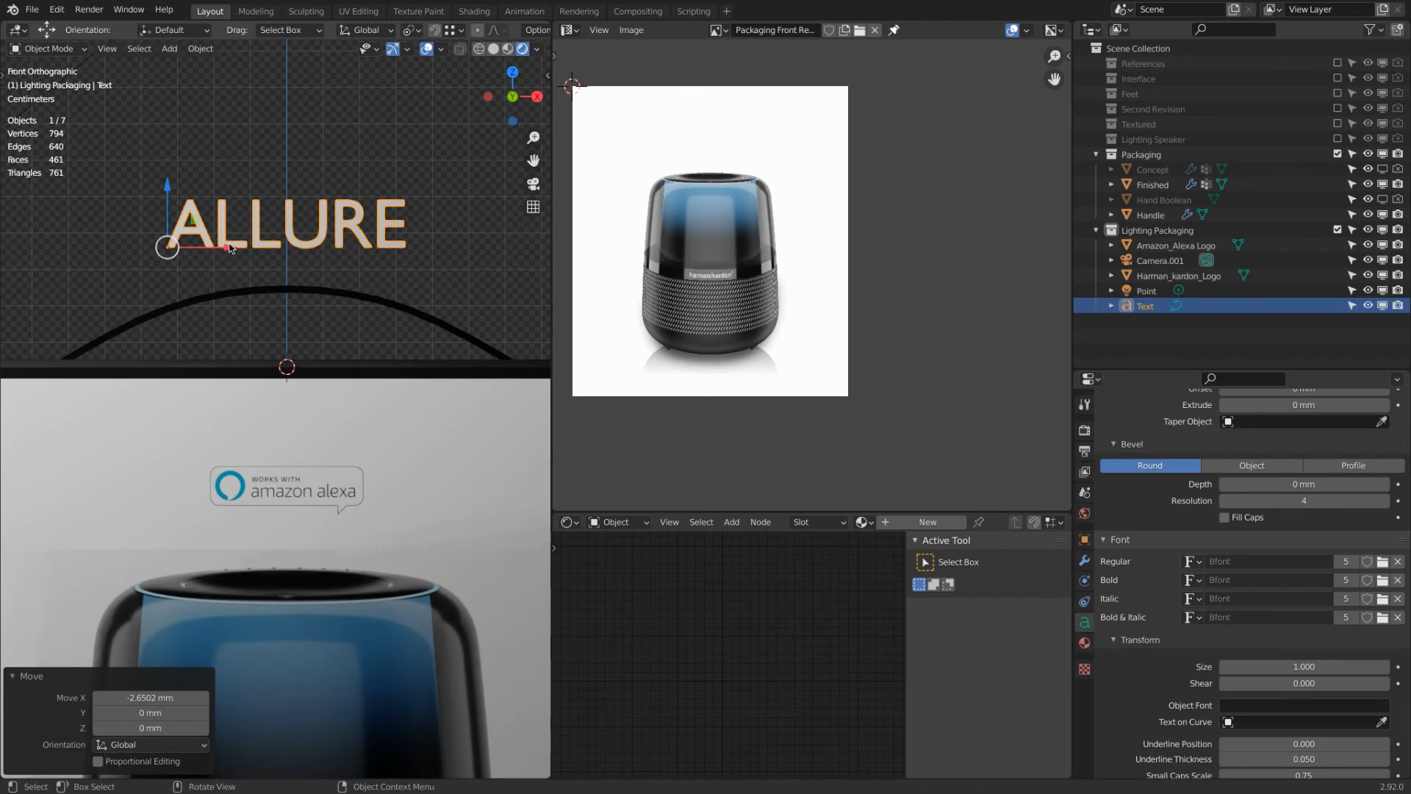
scroll(227, 245, "down", 3)
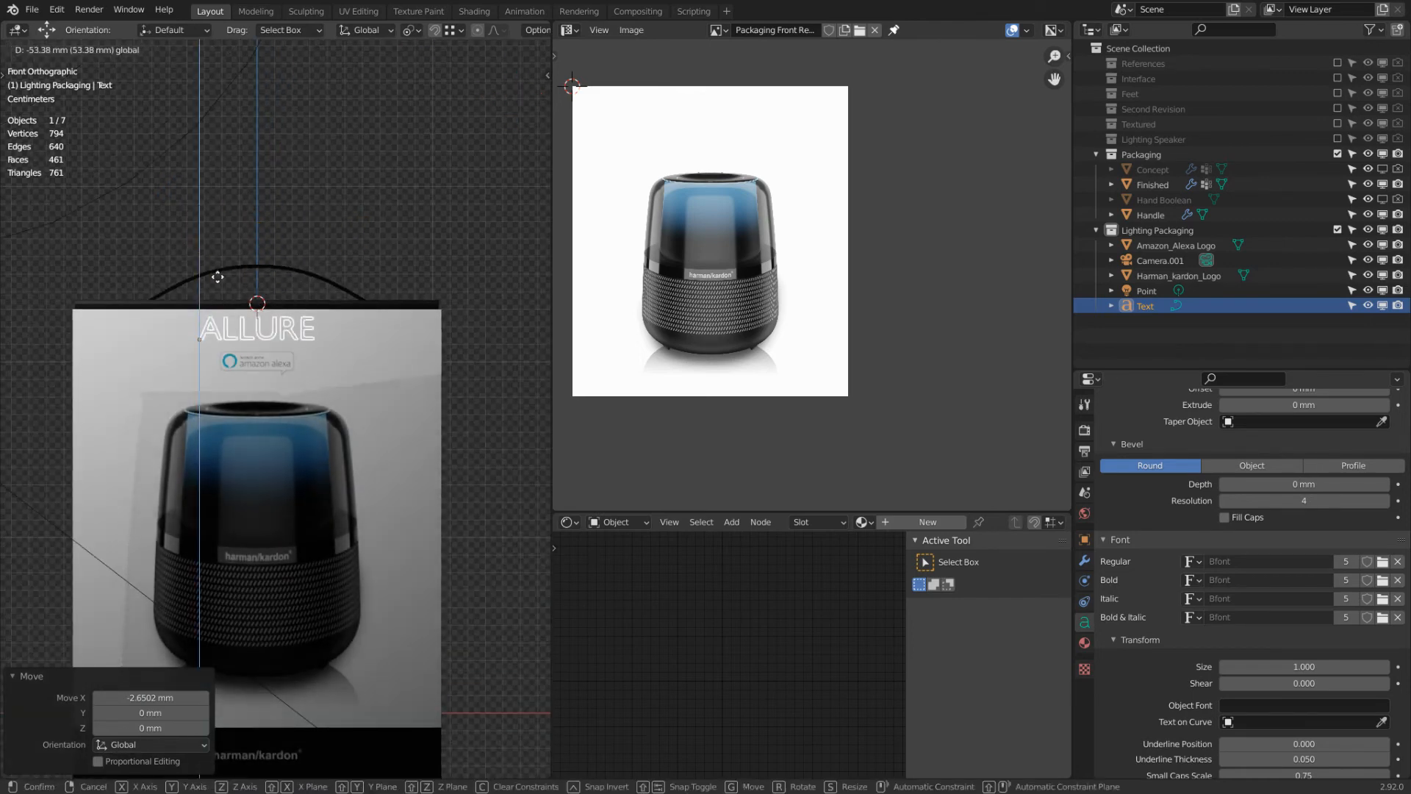
left_click_drag(199, 184, 199, 277)
Step: Give the ALLURE text a new material with roughness 0, specular 1 and a near-black base color
left_click(1083, 642)
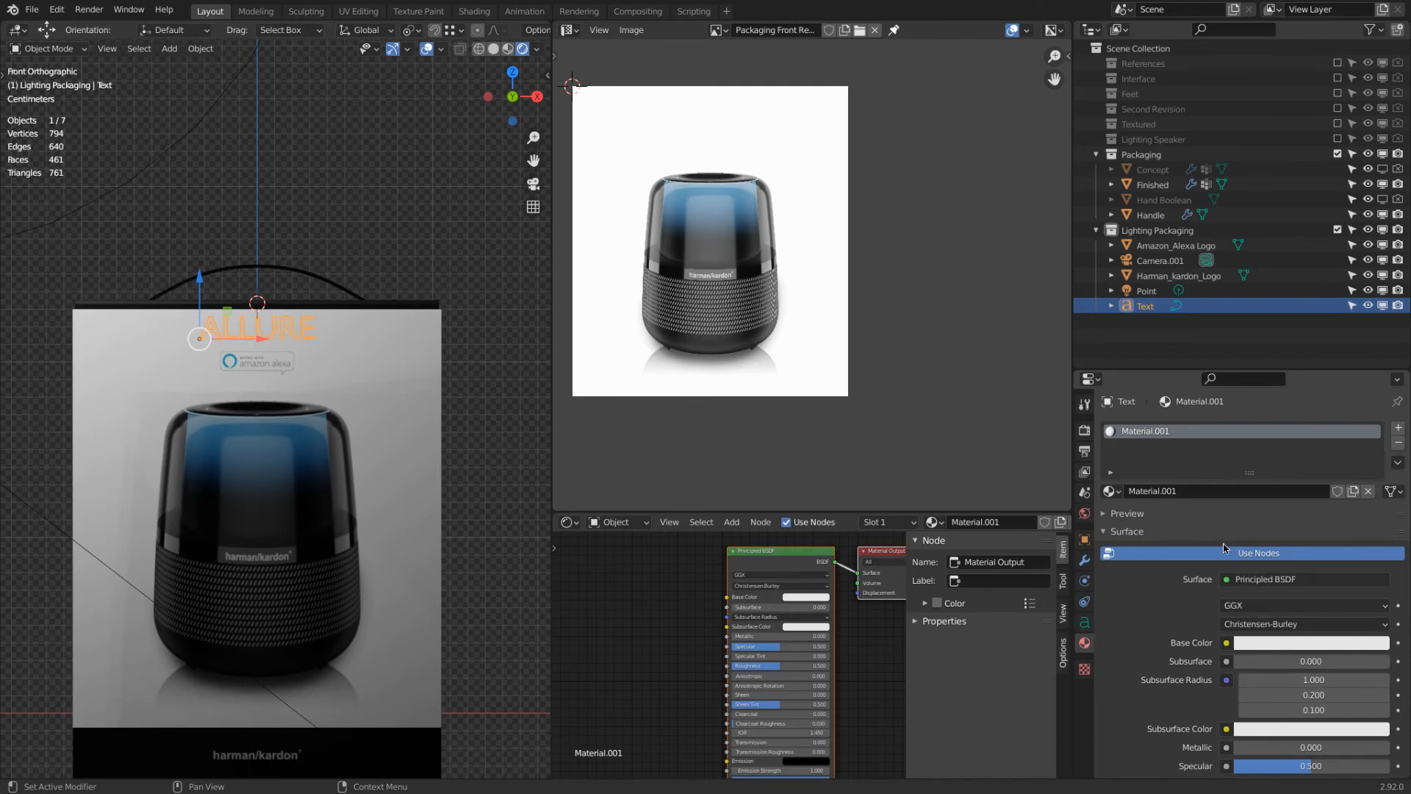
scroll(1241, 580, "down", 6)
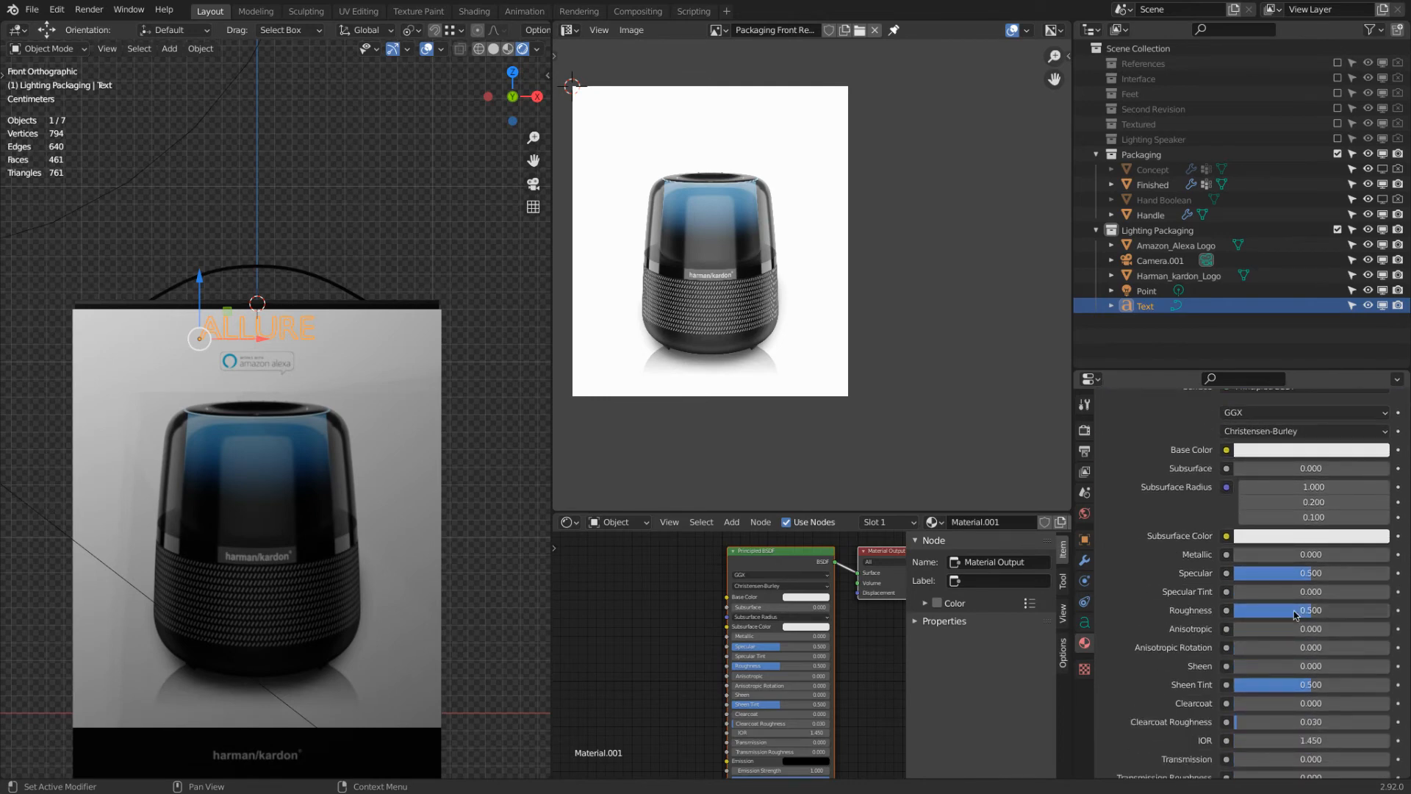
left_click_drag(1302, 612, 1229, 611)
left_click_drag(1303, 574, 1408, 577)
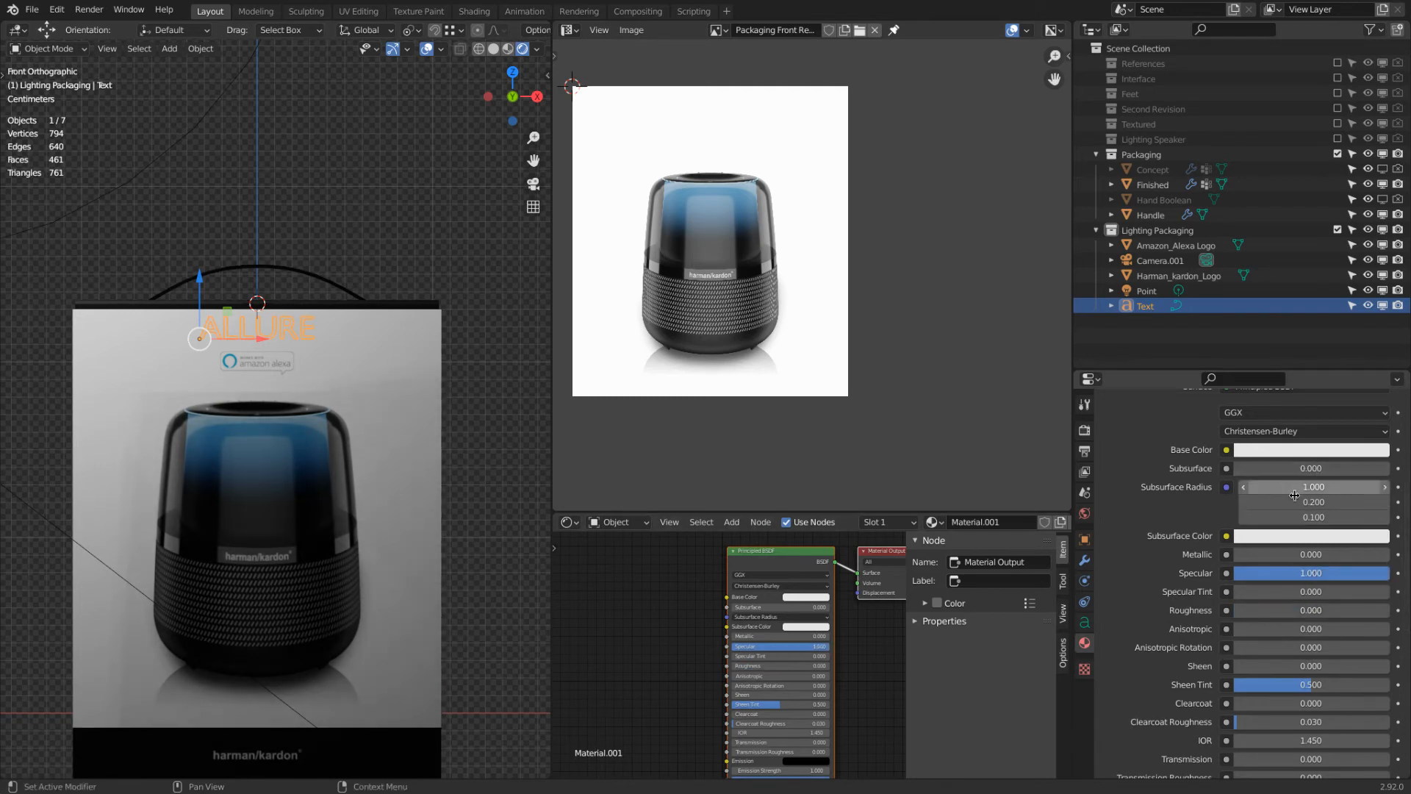
left_click(1290, 451)
left_click_drag(1378, 327, 1378, 349)
left_click(368, 254)
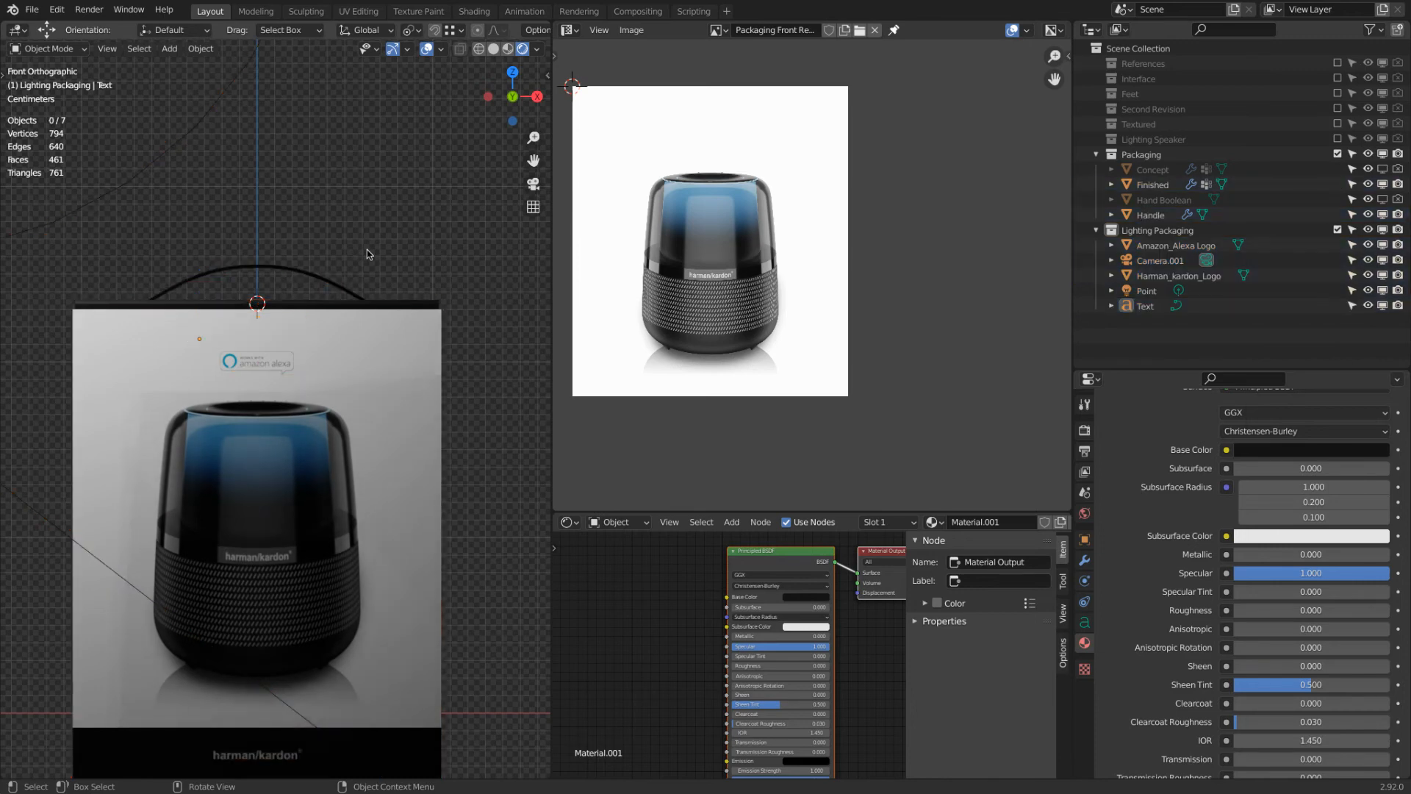
Step: Move the ALLURE text along the Y axis until it sits just in front of the box face
scroll(360, 250, "up", 3)
middle_click_drag(360, 250, 218, 329)
left_click(97, 366)
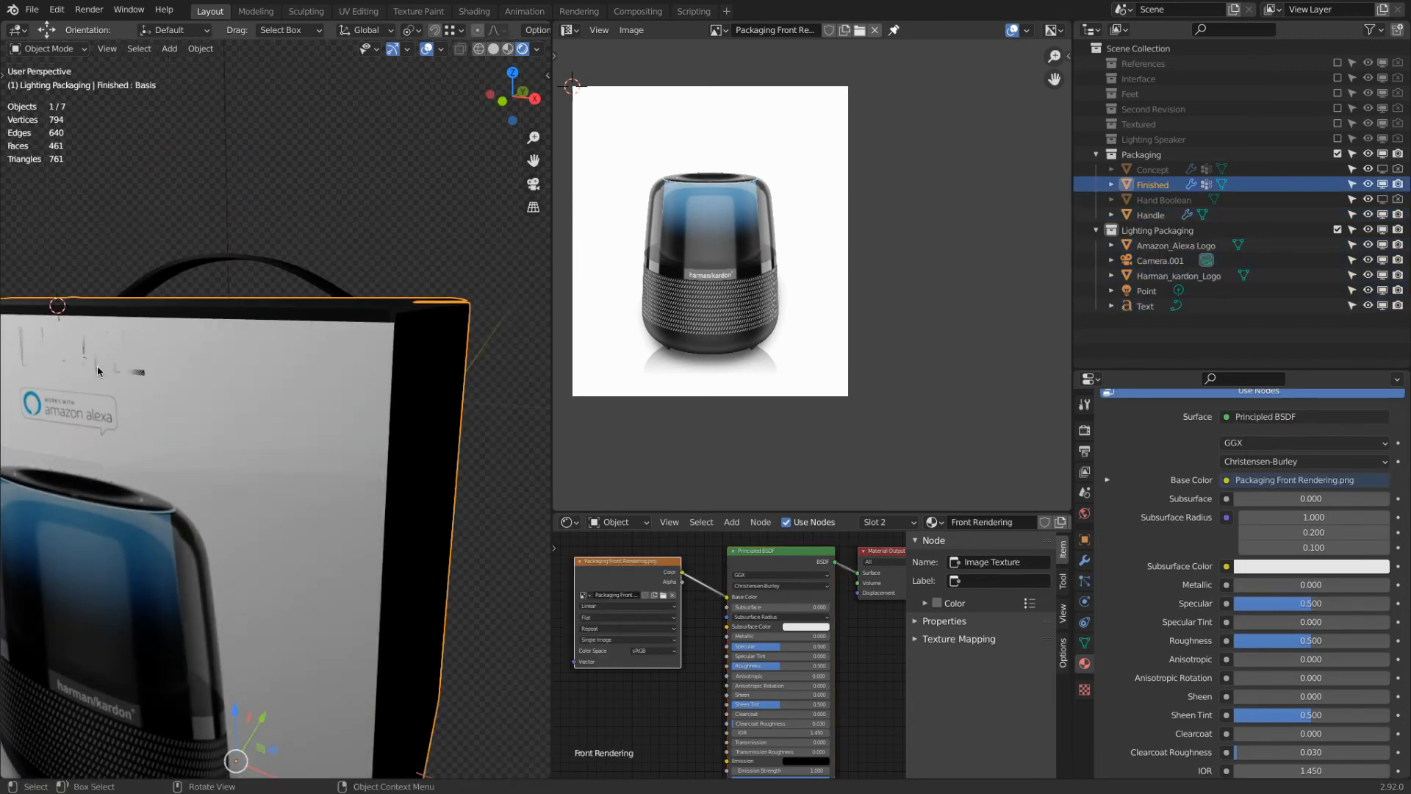
left_click(97, 366)
middle_click_drag(97, 366, 108, 357)
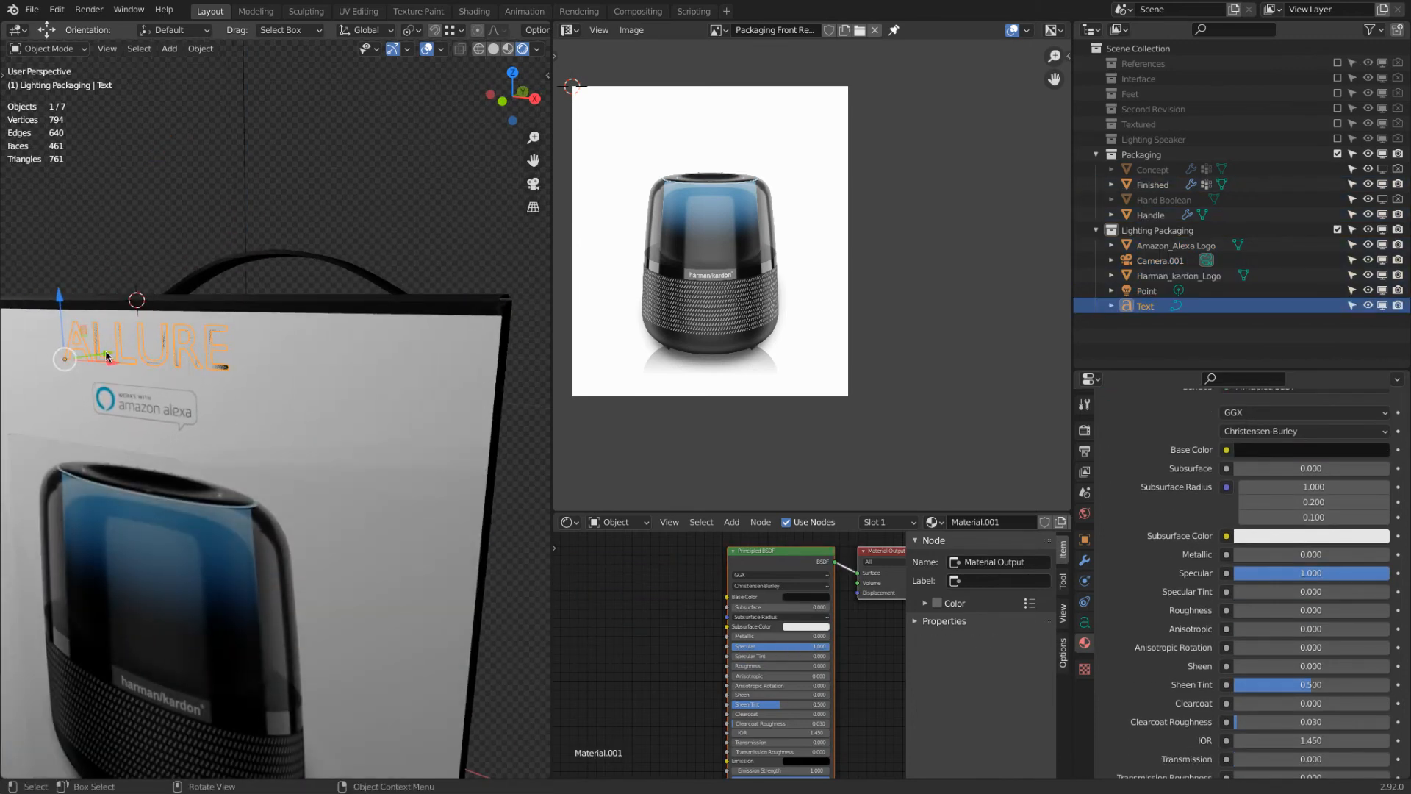
key("g")
key("y")
left_click(105, 353)
key("a")
key("a")
Step: Select the Amazon Alexa logo together with the ALLURE text and move both slightly down on the box front
scroll(226, 252, "down", 4)
middle_click_drag(226, 251, 293, 237)
scroll(311, 219, "up", 6)
left_click(180, 398)
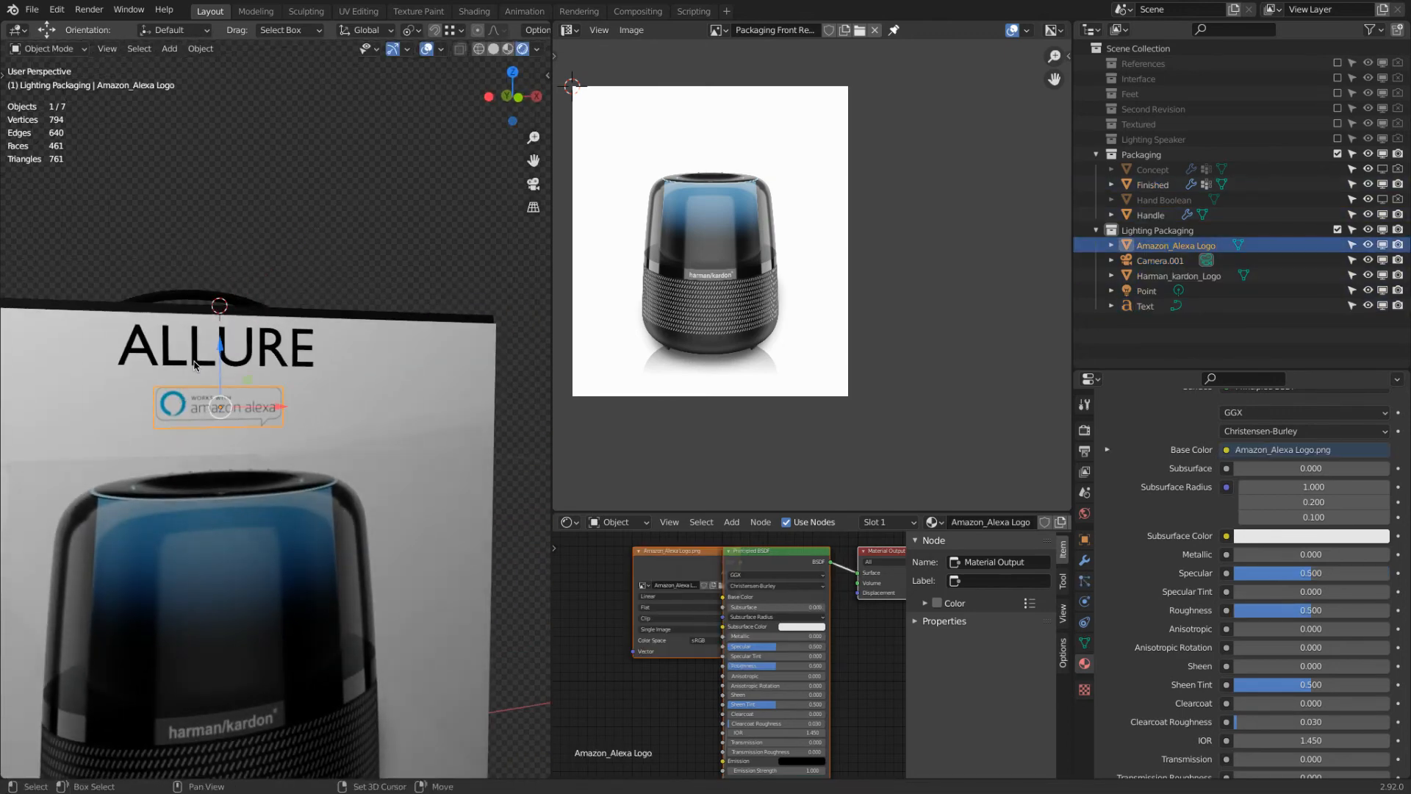
left_click(205, 351, "shift")
left_click_drag(119, 307, 121, 320)
key("alt+a")
left_click(168, 376)
key("s")
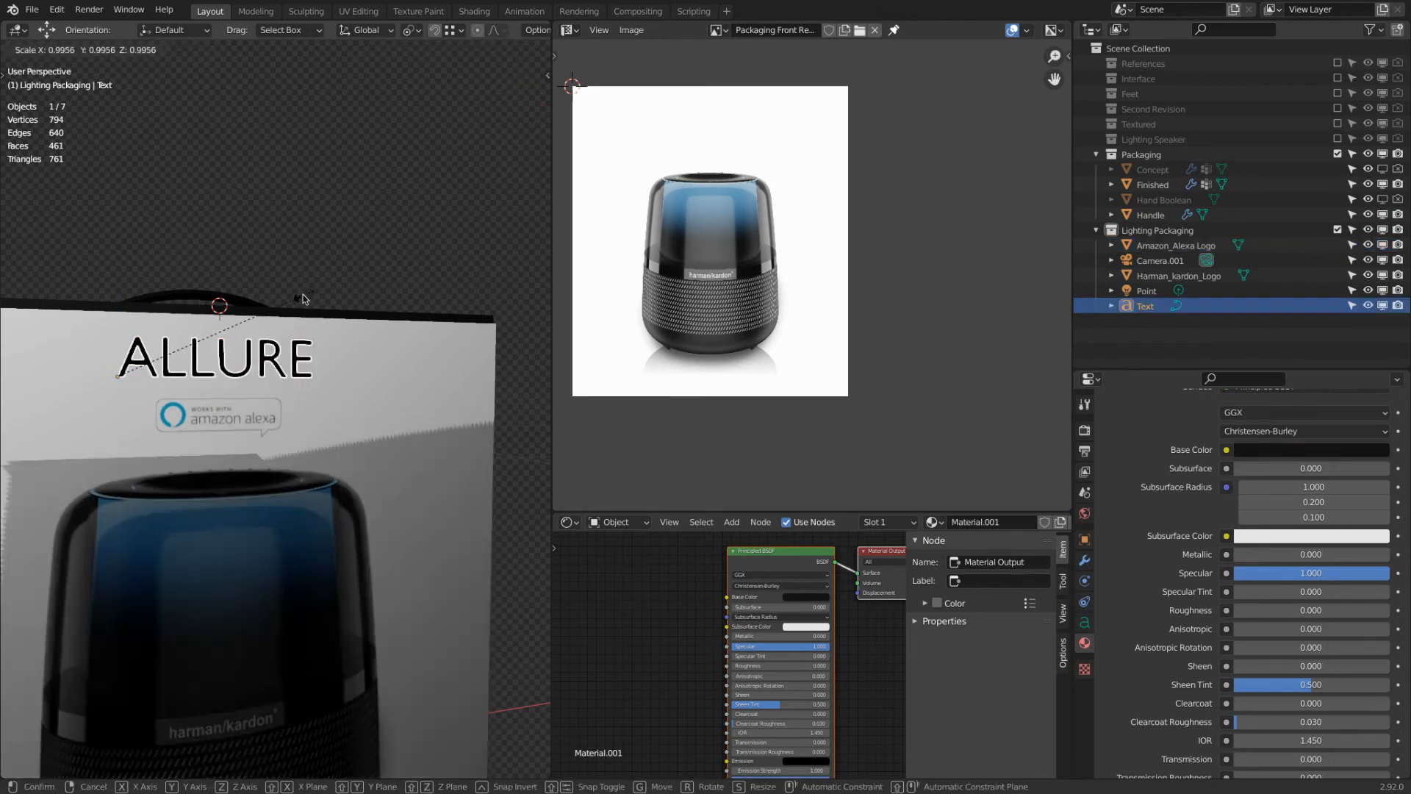
right_click(301, 299)
Step: Compare the box front in front view with the Front reference photo in Finder
key("KP_1")
key("a")
key("alt+a")
scroll(321, 299, "down", 3)
key("ctrl+Right")
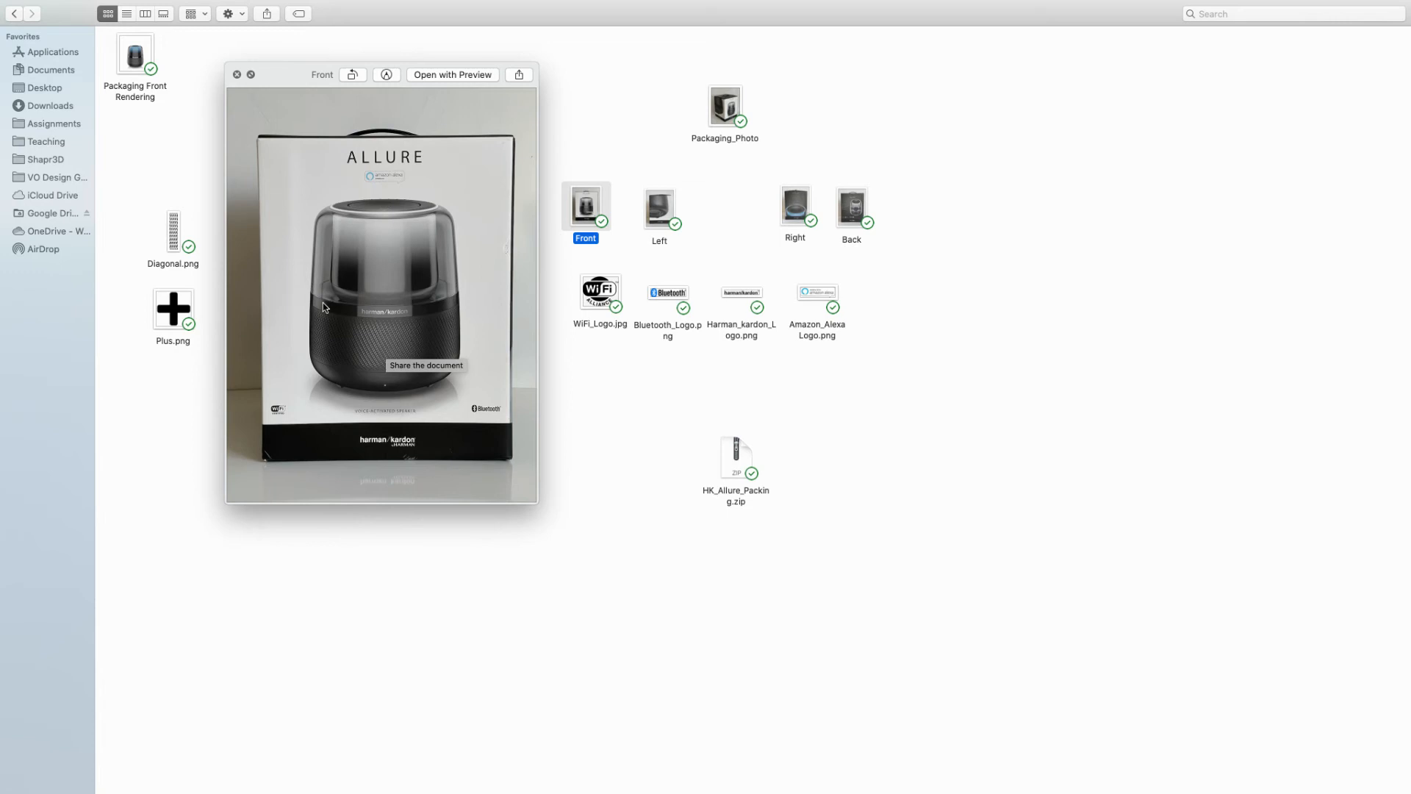
key("ctrl+Left")
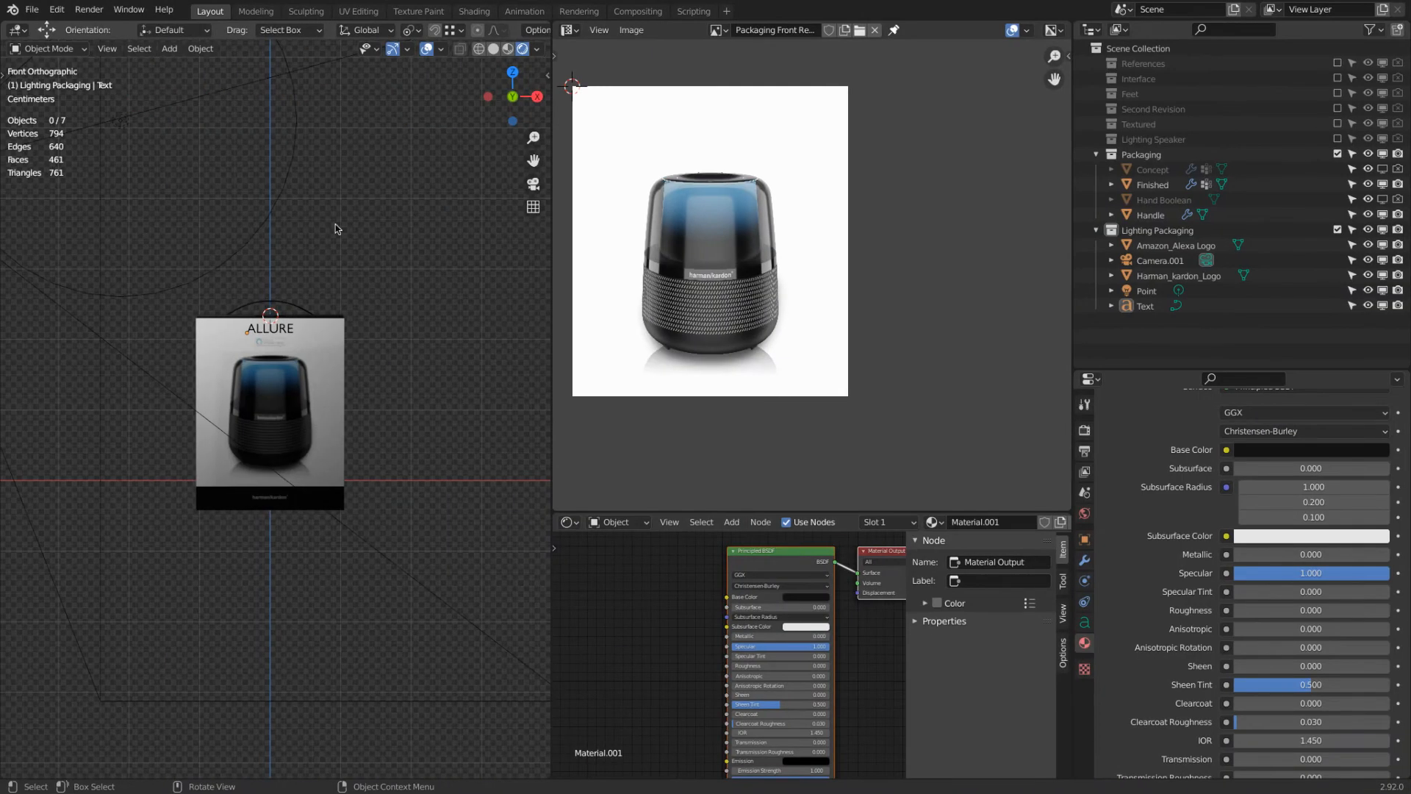
Step: Import Bluetooth_Logo.png from the Texture folder as an image plane
left_click(32, 9)
mouse_move(88, 212)
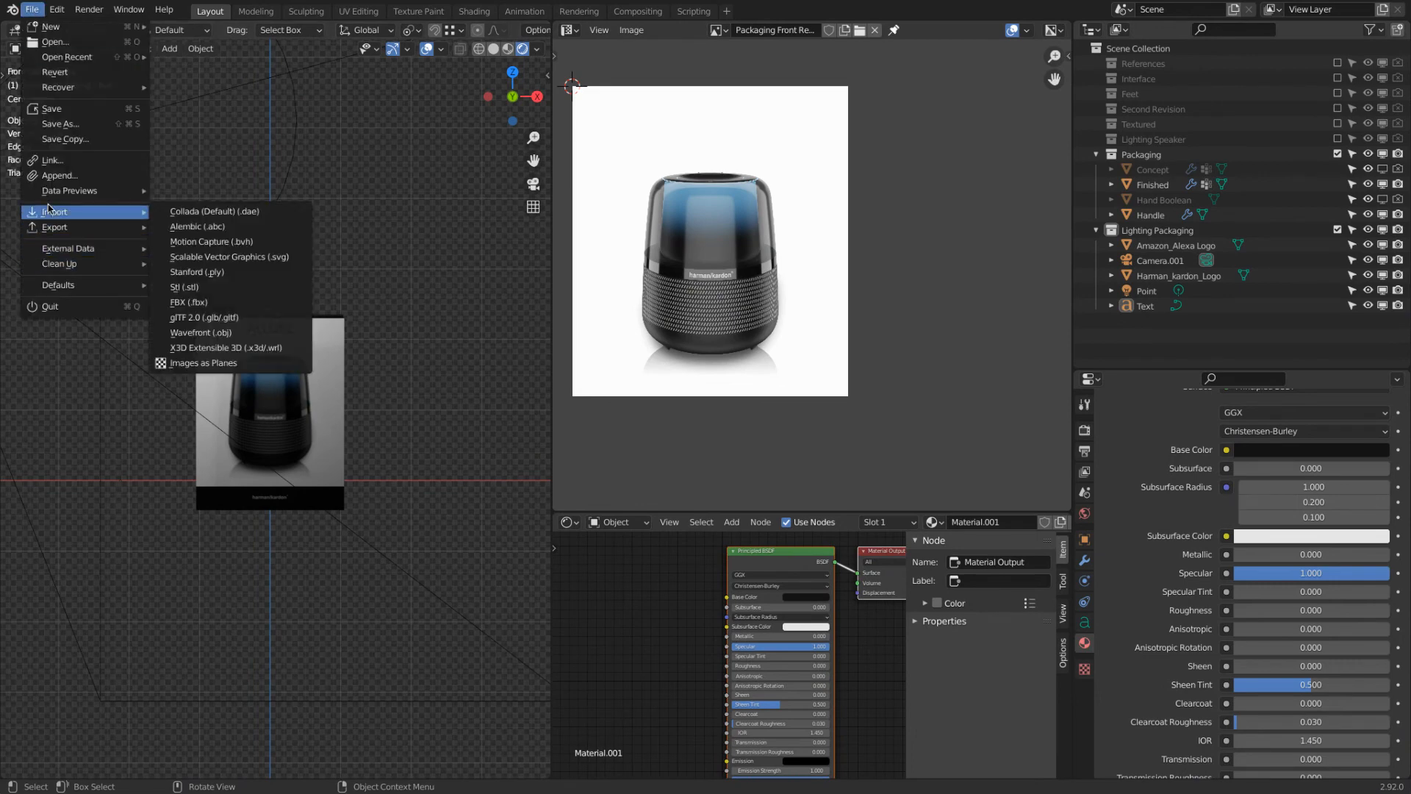
left_click(270, 362)
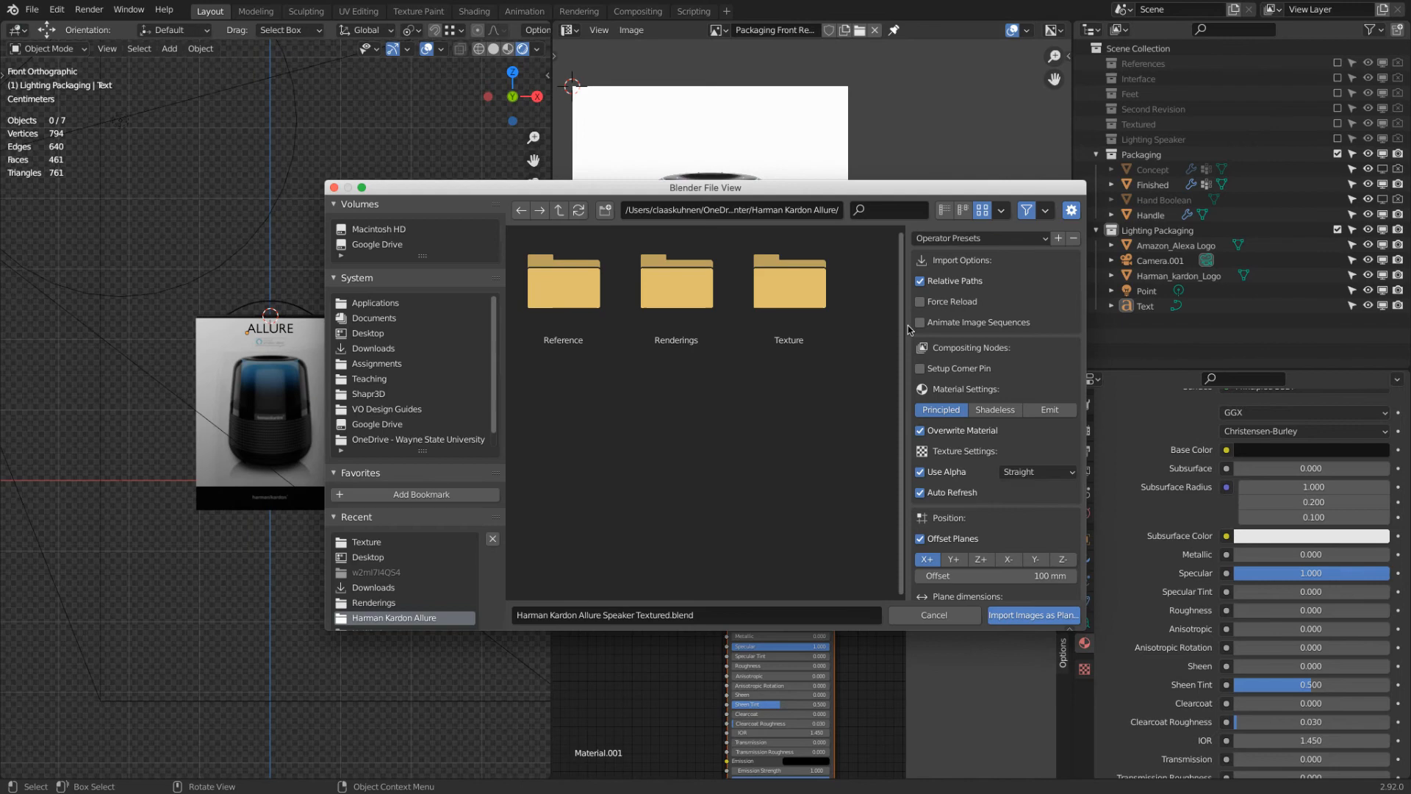
double_click(768, 291)
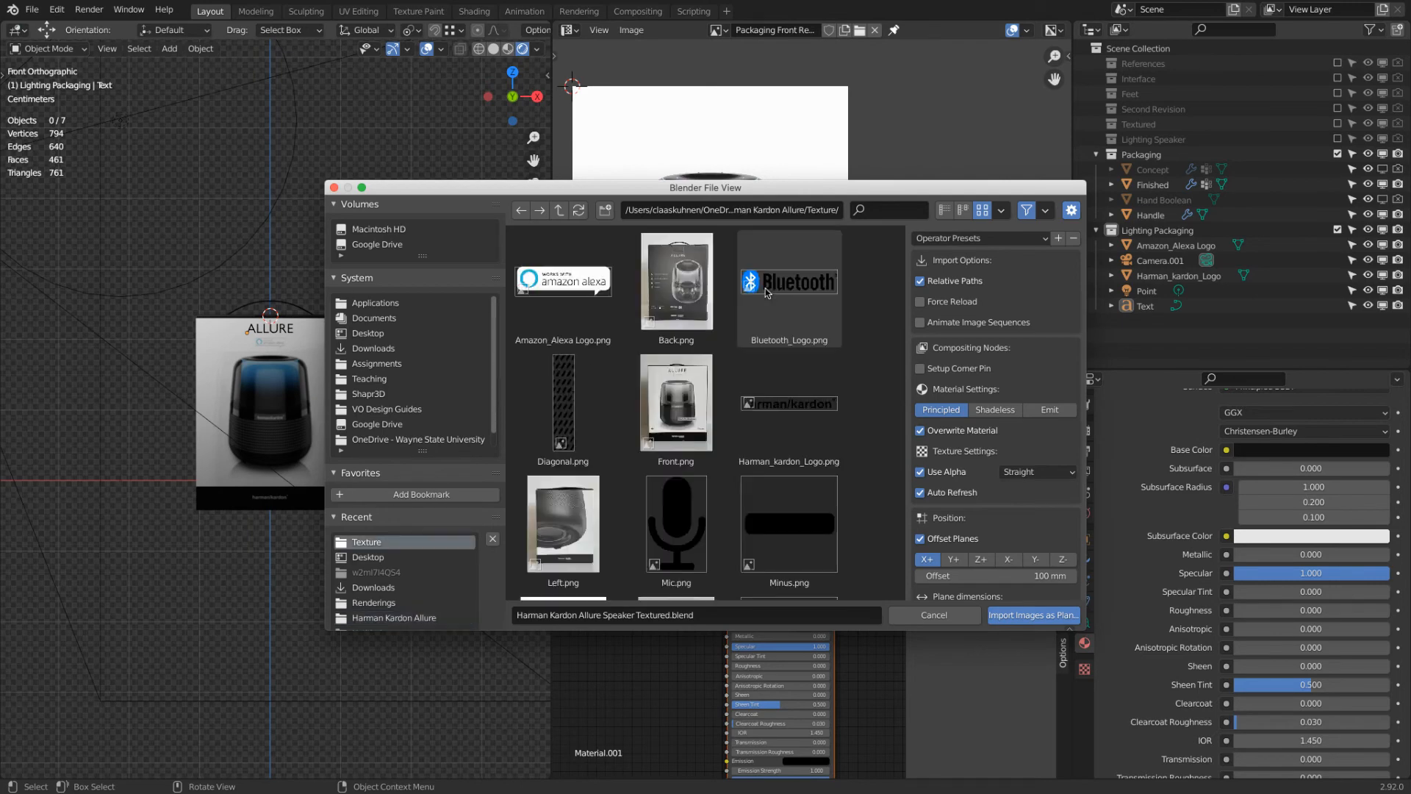
left_click(768, 292)
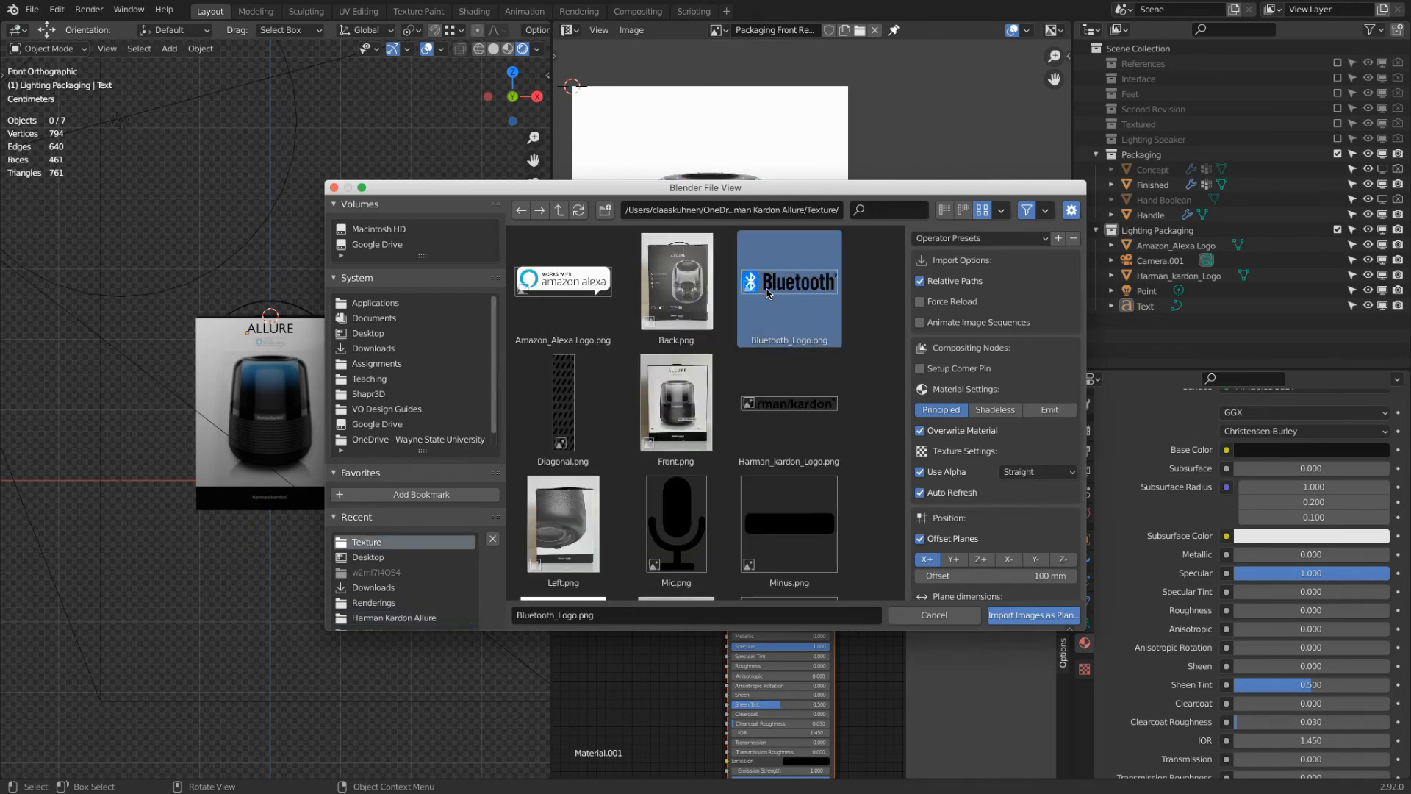
double_click(768, 292)
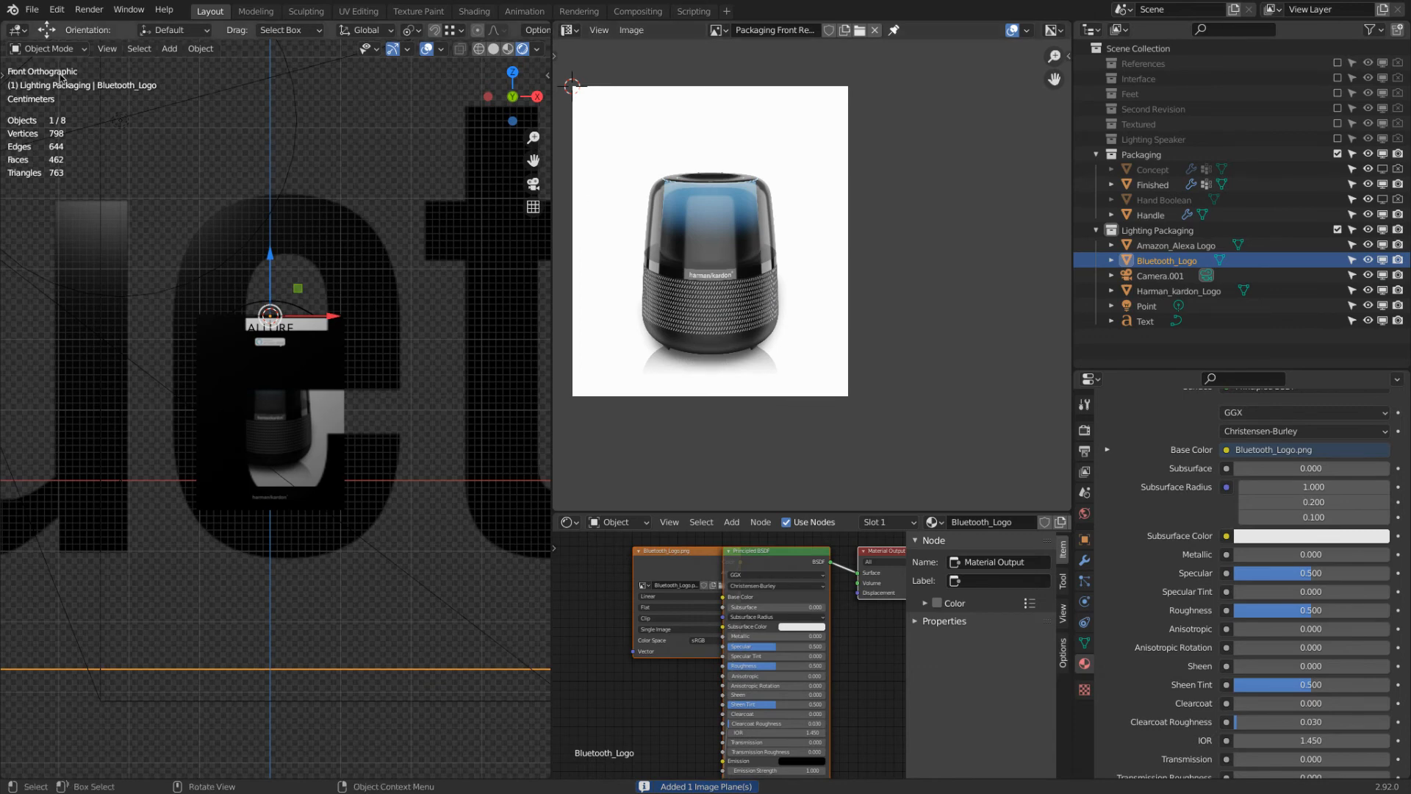
Step: Import WiFi_Logo.jpg from the Texture folder as an image plane
left_click(31, 11)
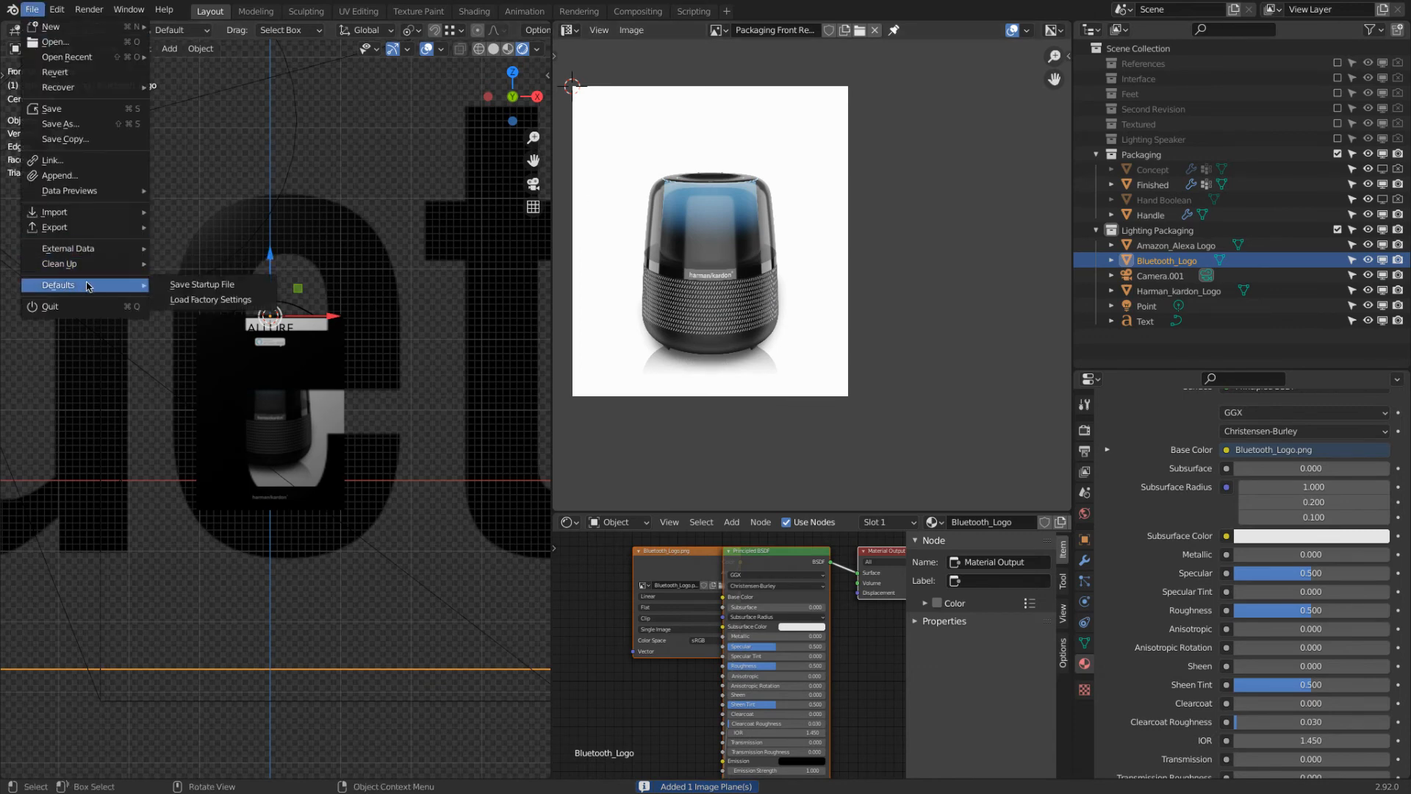
mouse_move(99, 208)
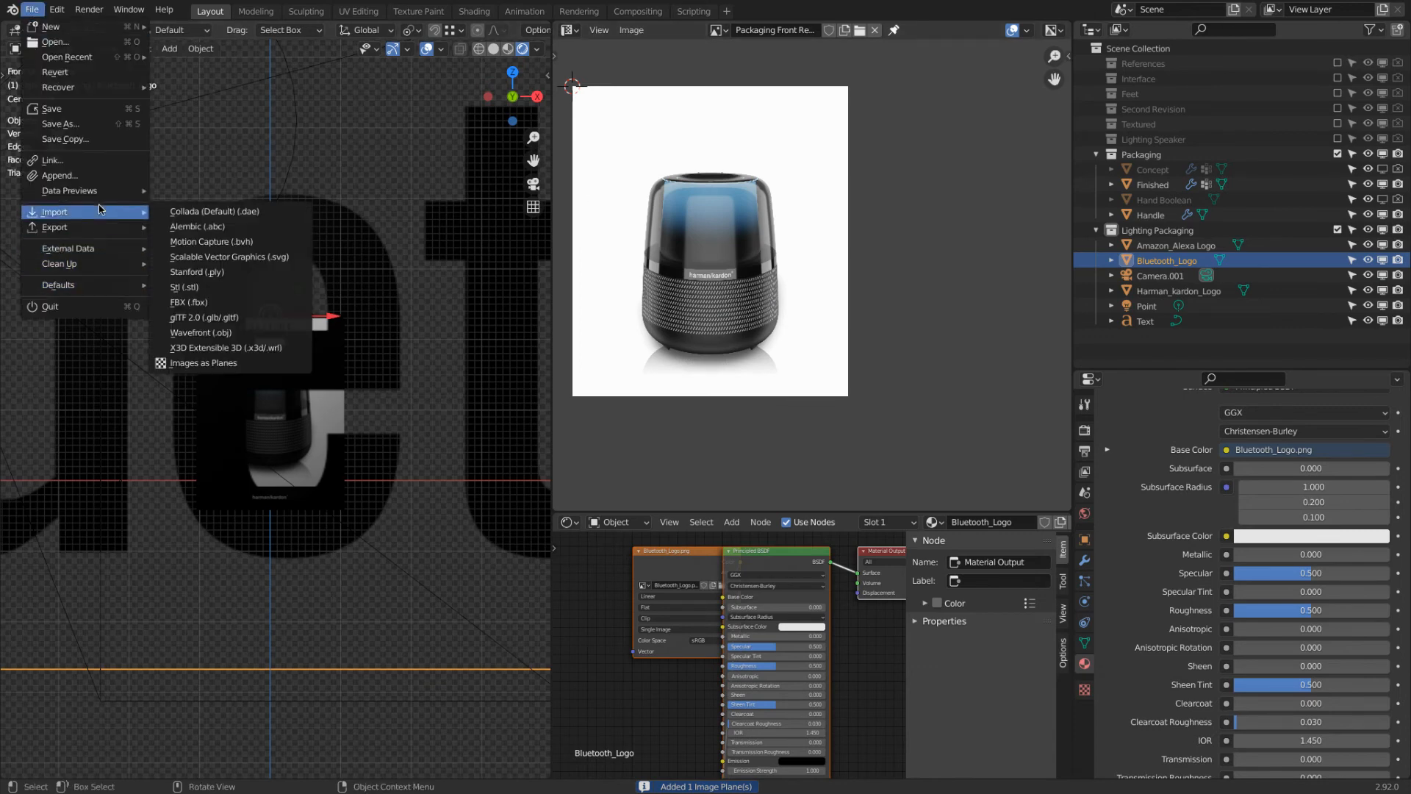
left_click(205, 365)
double_click(815, 285)
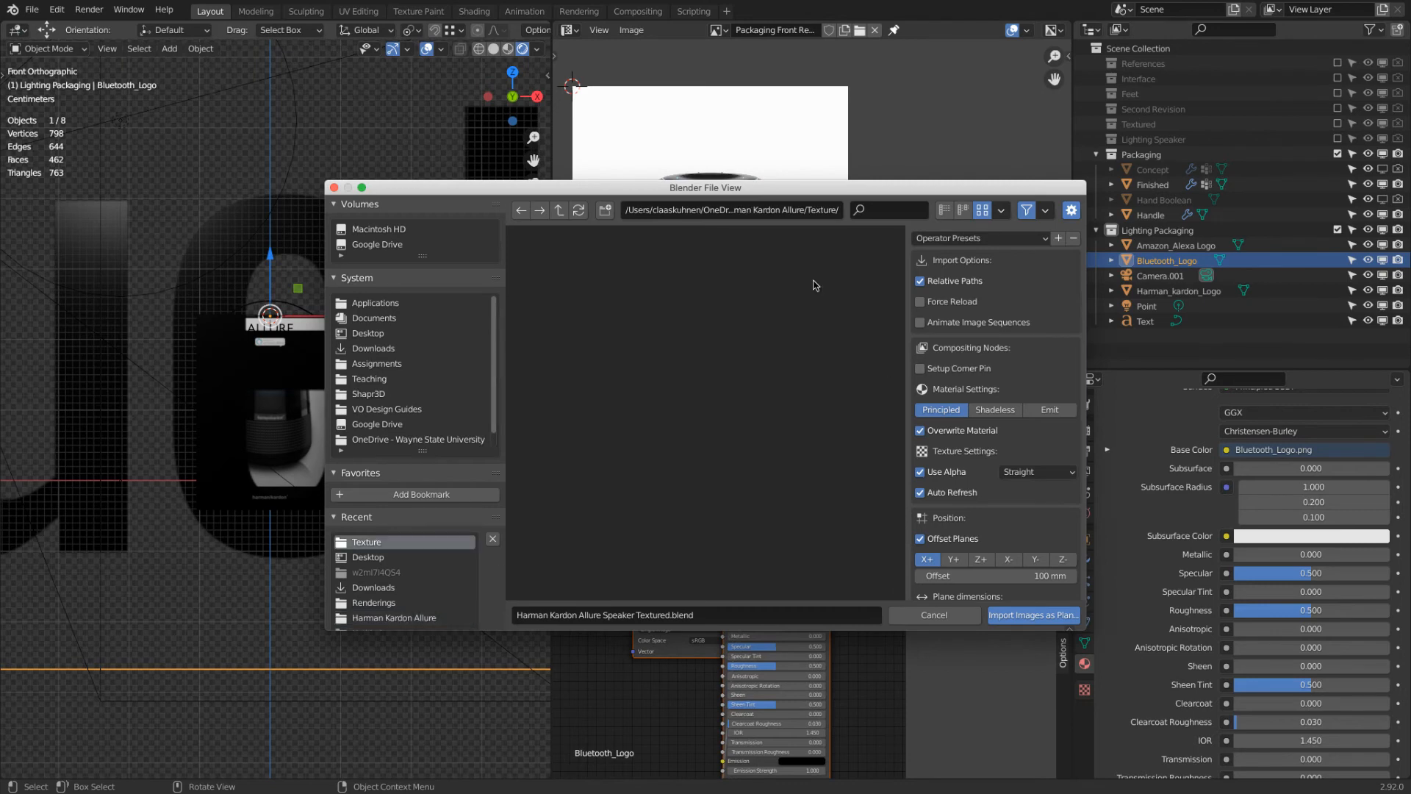
scroll(782, 380, "down", 5)
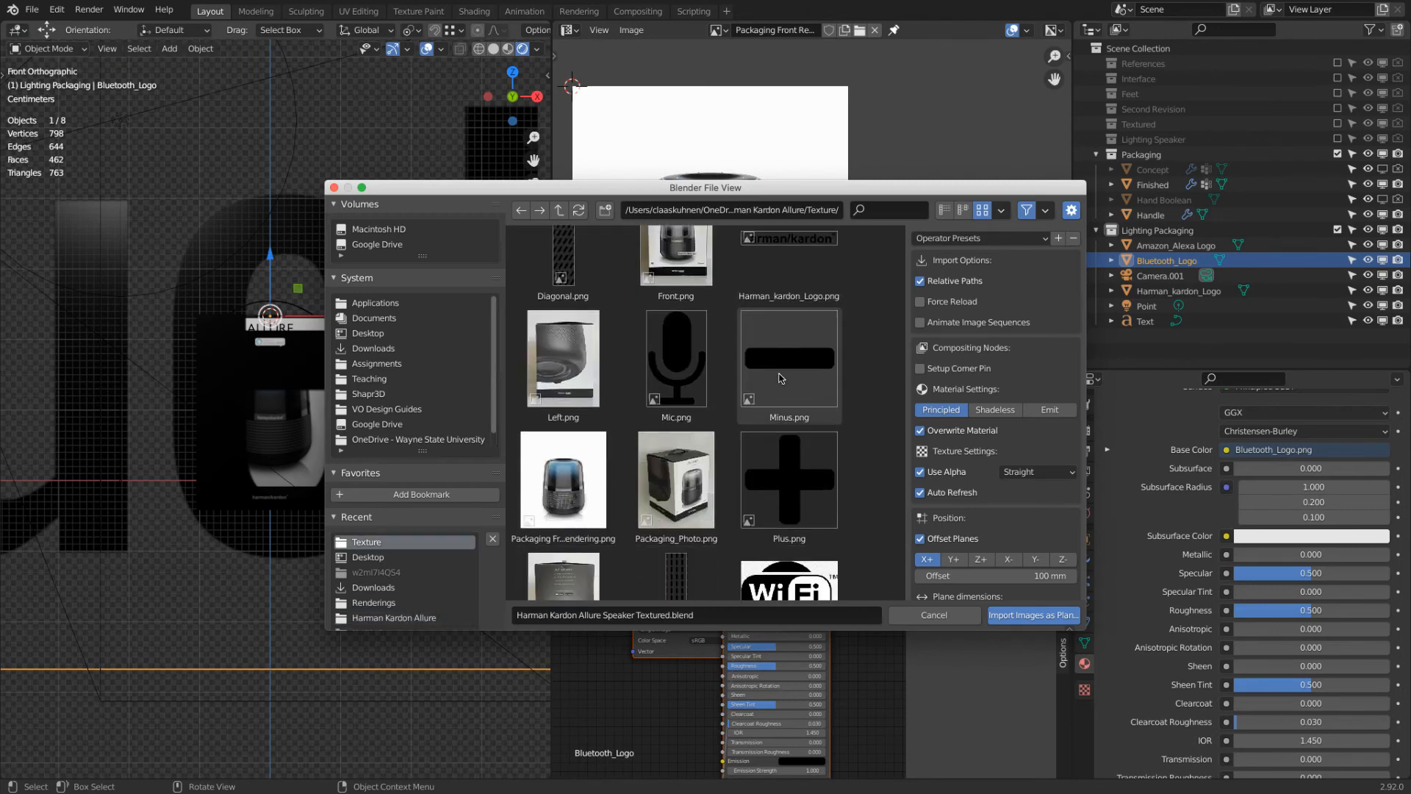
left_click(806, 498)
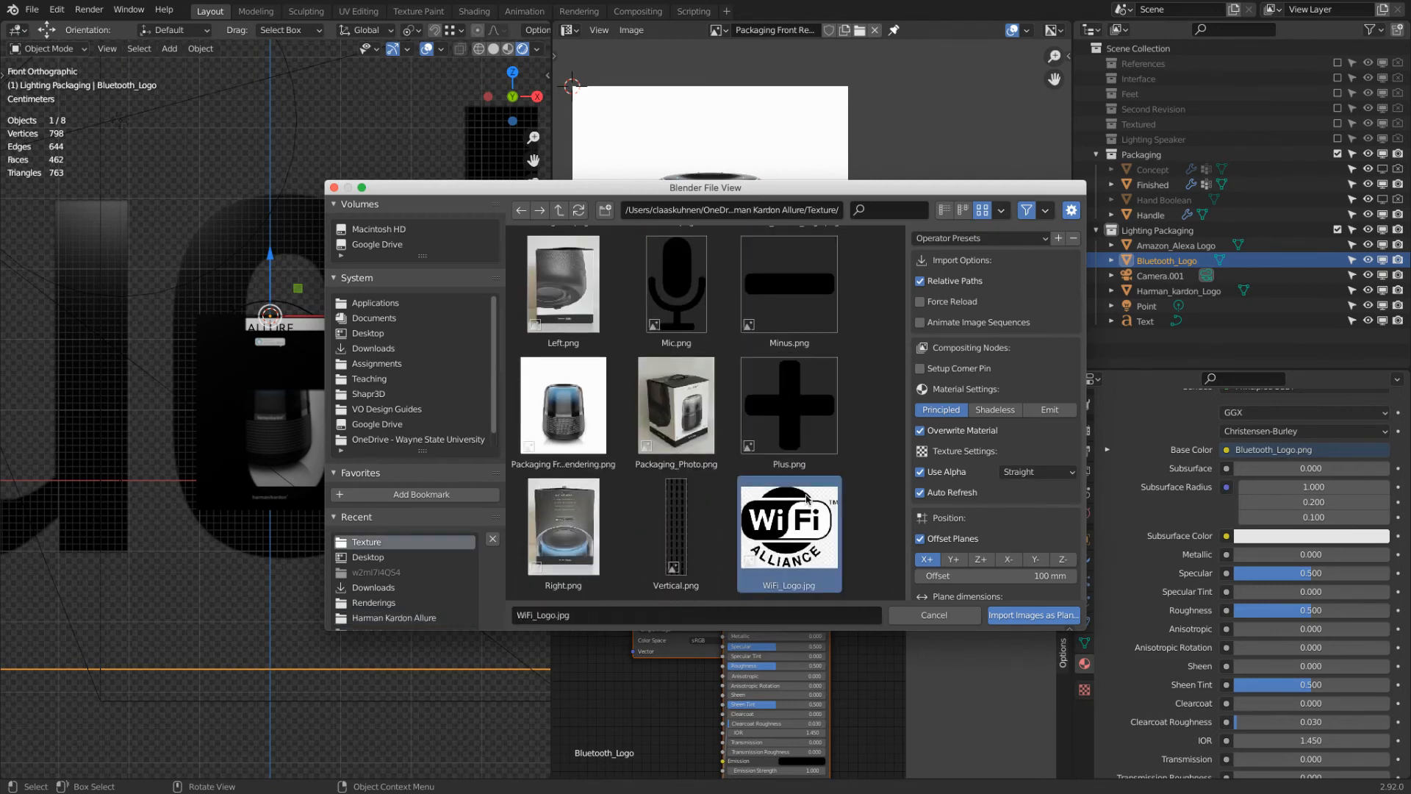
double_click(806, 498)
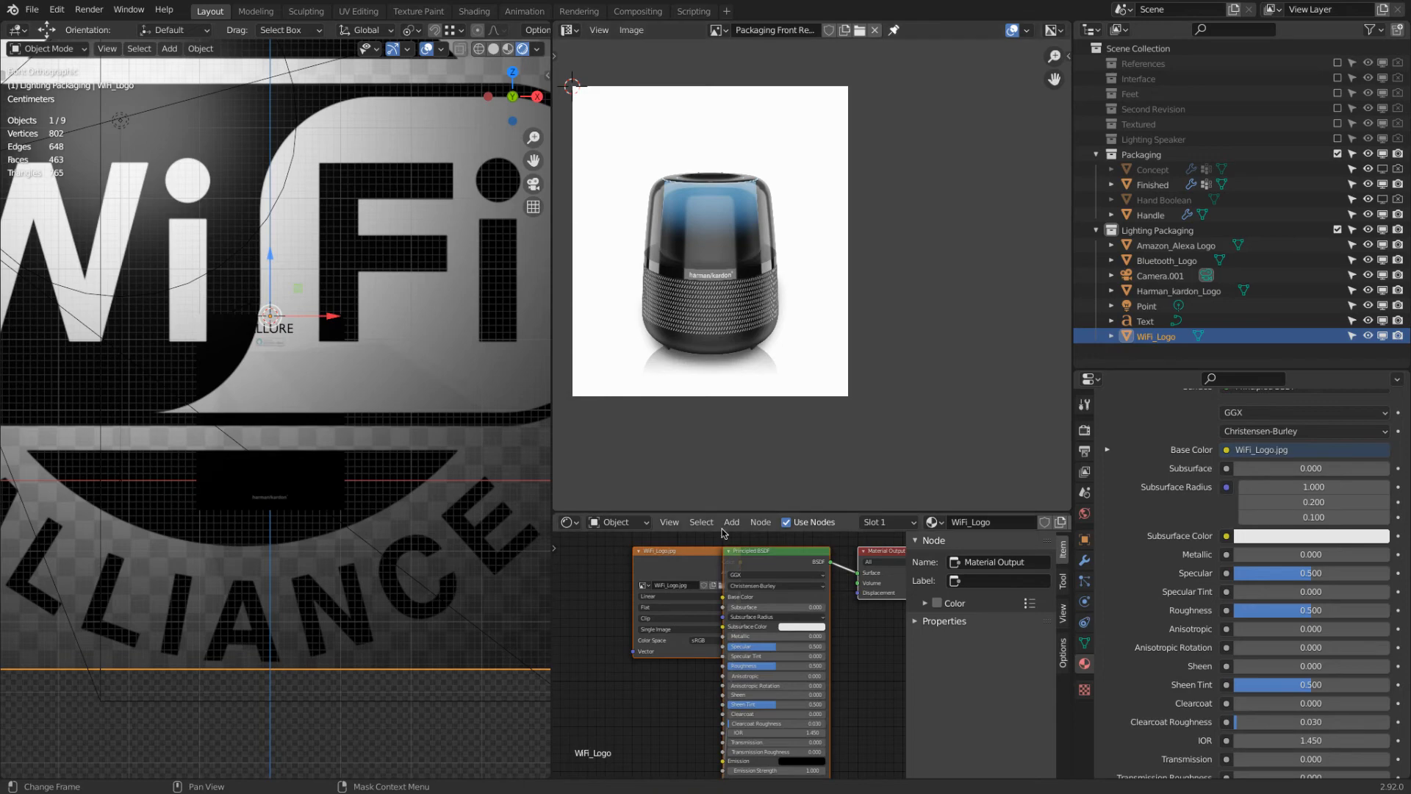
Step: Scale the WiFi logo plane down uniformly to about 0.234
scroll(464, 378, "down", 4)
scroll(464, 379, "up", 1)
scroll(464, 378, "down", 1)
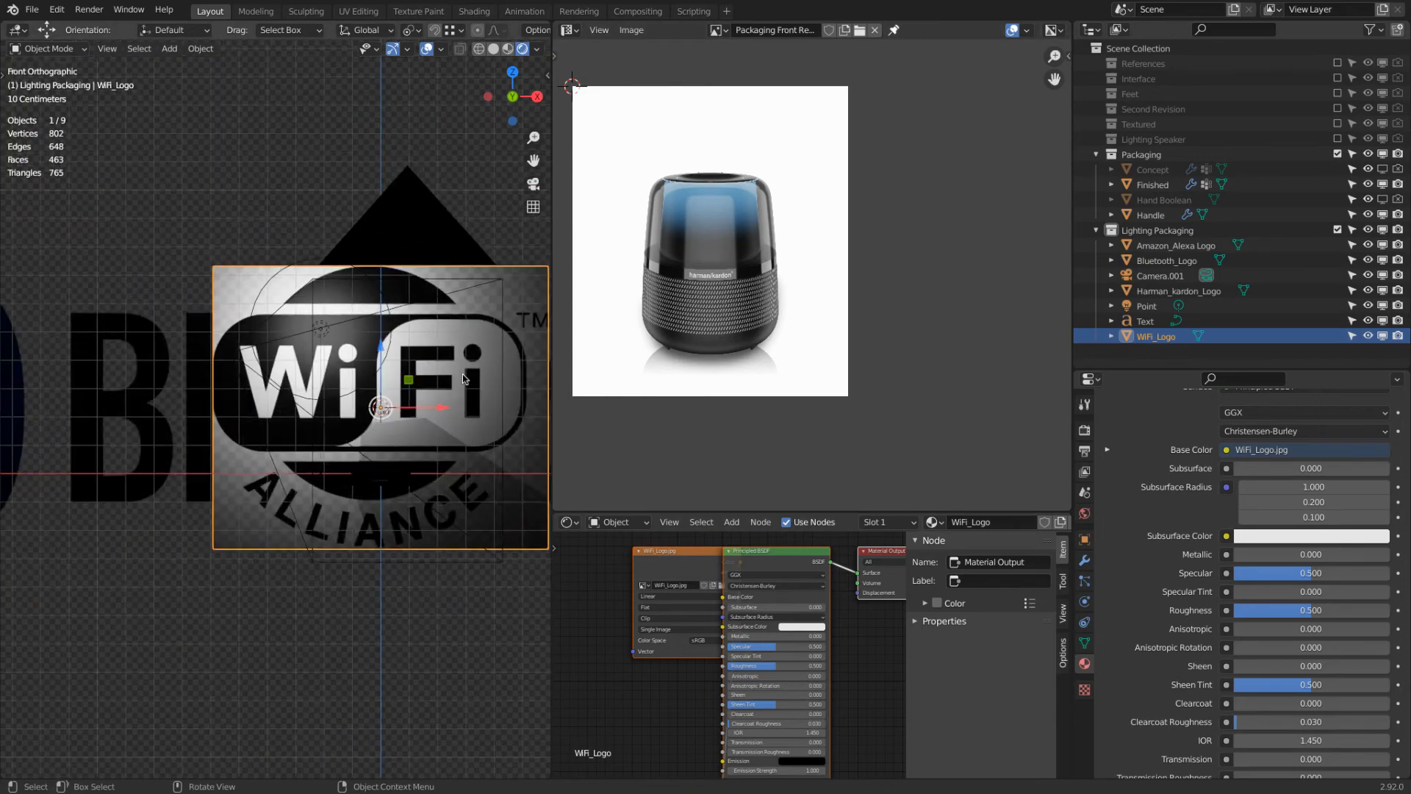
scroll(463, 379, "down", 1)
key("s")
left_click(418, 400)
Step: Shrink the WiFi logo plane further and move it to the right edge of the box, beside the speaker image
scroll(421, 401, "up", 8)
key("s")
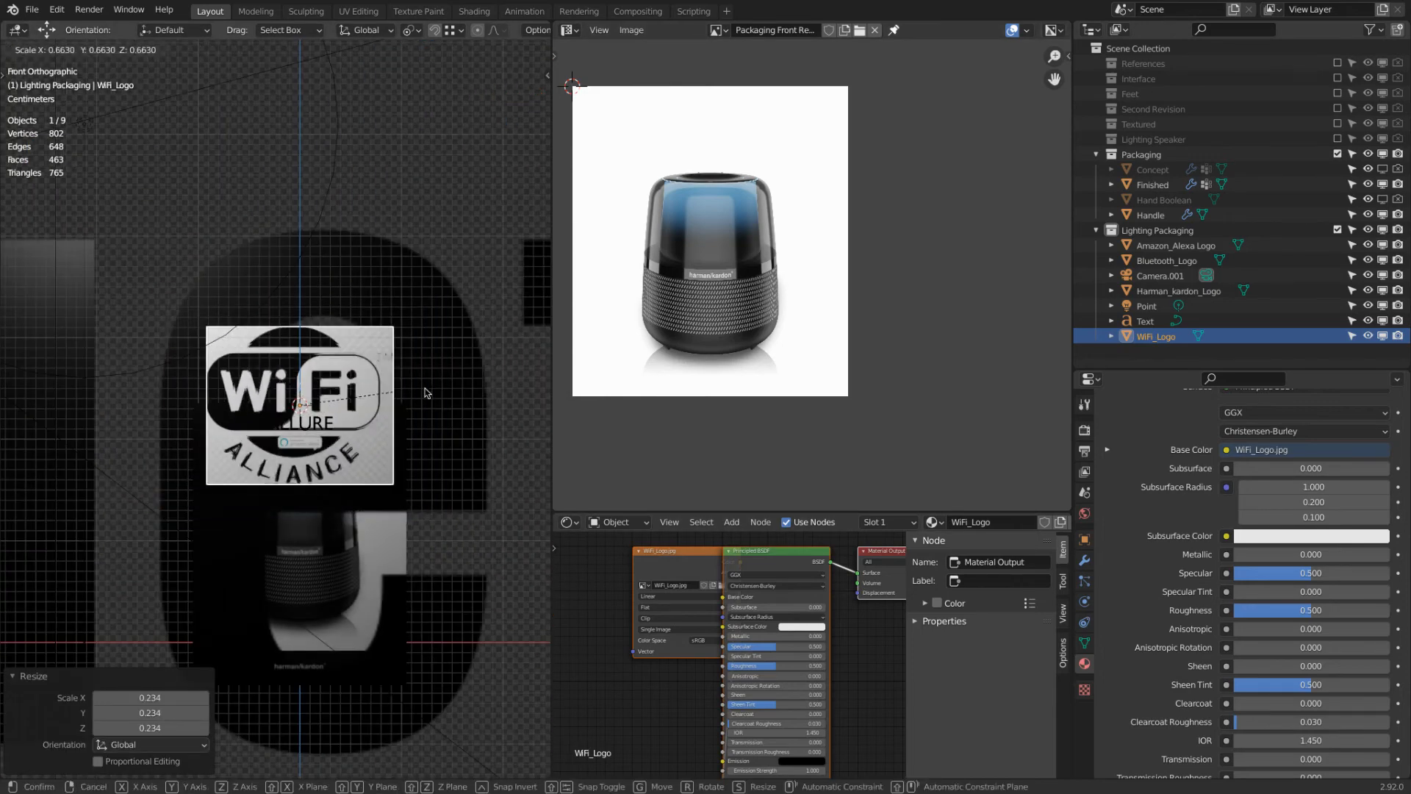
left_click(393, 391)
scroll(393, 390, "up", 4)
scroll(392, 391, "down", 4)
key("s")
left_click(358, 391)
left_click_drag(329, 404, 457, 402)
left_click_drag(412, 358, 425, 521)
Step: Select the oversized Bluetooth logo plane
left_click(460, 397)
scroll(460, 394, "down", 8)
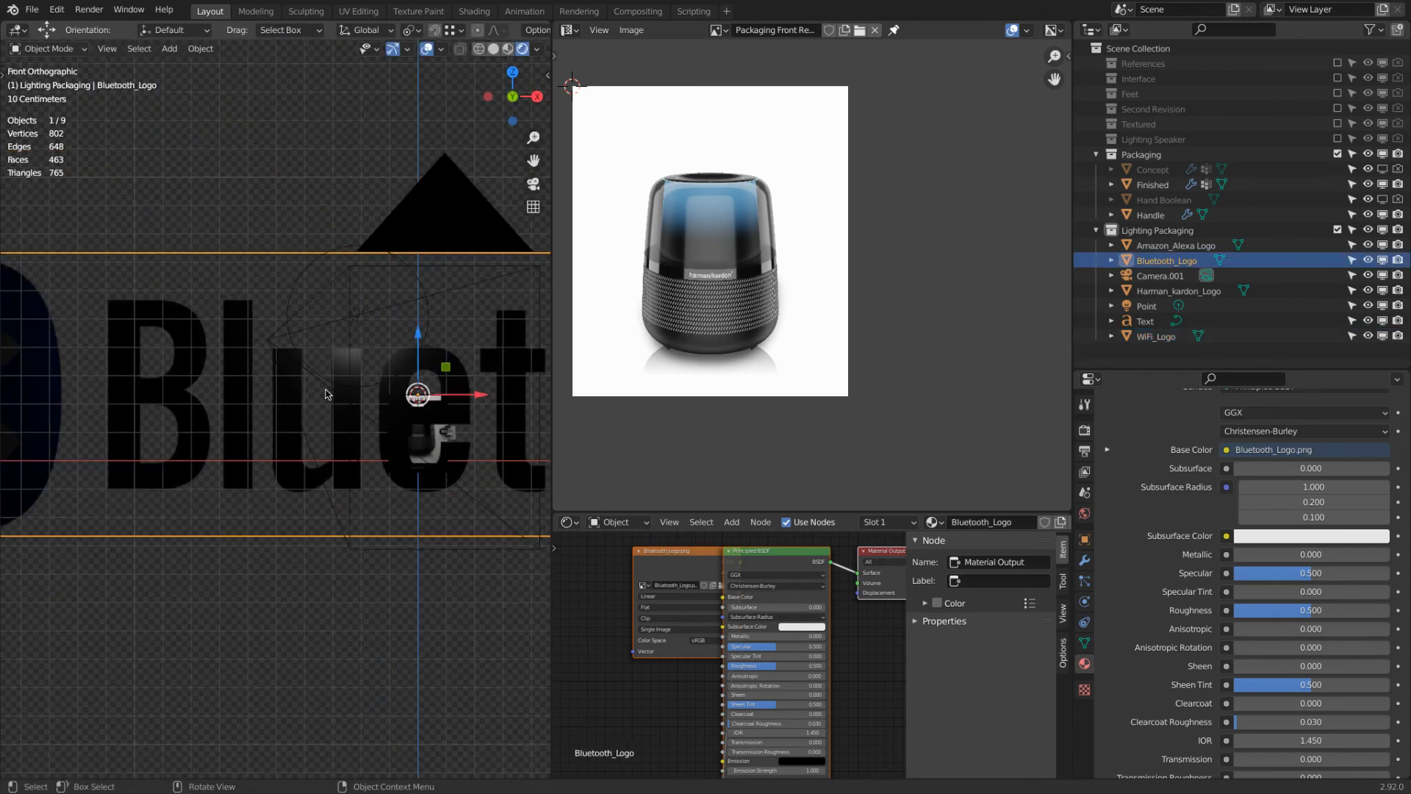
scroll(305, 394, "down", 5)
key("s")
left_click(408, 414)
key("ctrl+z")
Step: Scale the Bluetooth logo plane down uniformly in several passes until it is small relative to the box
key("s")
left_click(300, 360)
scroll(337, 388, "up", 7)
key("s")
left_click(358, 395)
scroll(359, 395, "up", 7)
key("s")
left_click(401, 405)
Step: Check the Front reference photo, then shrink the Bluetooth logo and place it in the lower-right corner of the box's white front
key("ctrl+Right")
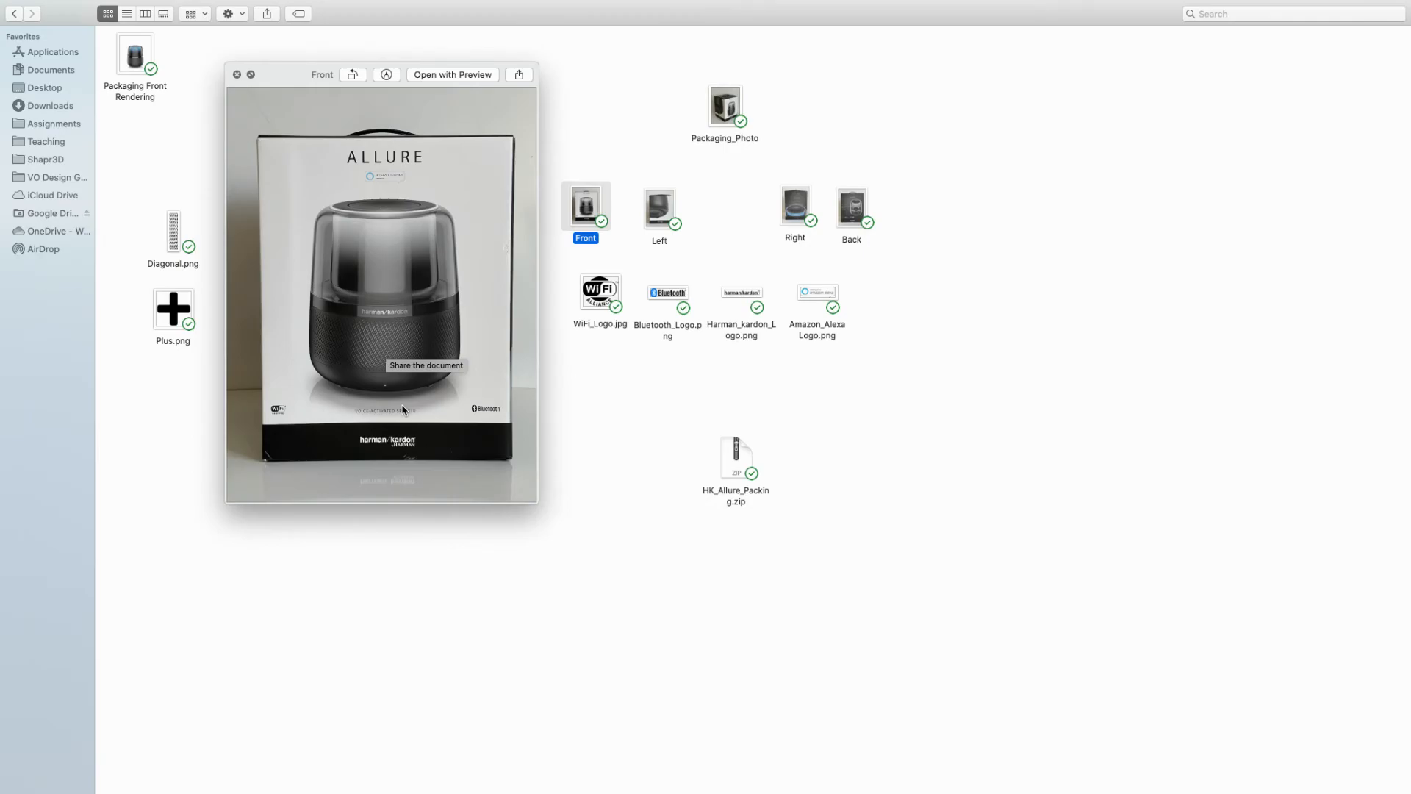
key("ctrl+Left")
scroll(403, 408, "down", 7)
middle_click_drag(503, 485, 368, 306, "shift")
key("s")
left_click(313, 248)
left_click_drag(302, 182, 347, 517)
left_click_drag(365, 574, 478, 580)
key("s")
left_click(489, 517)
Step: Select the WiFi logo plane and examine its background around the lettering up close
left_click(477, 434)
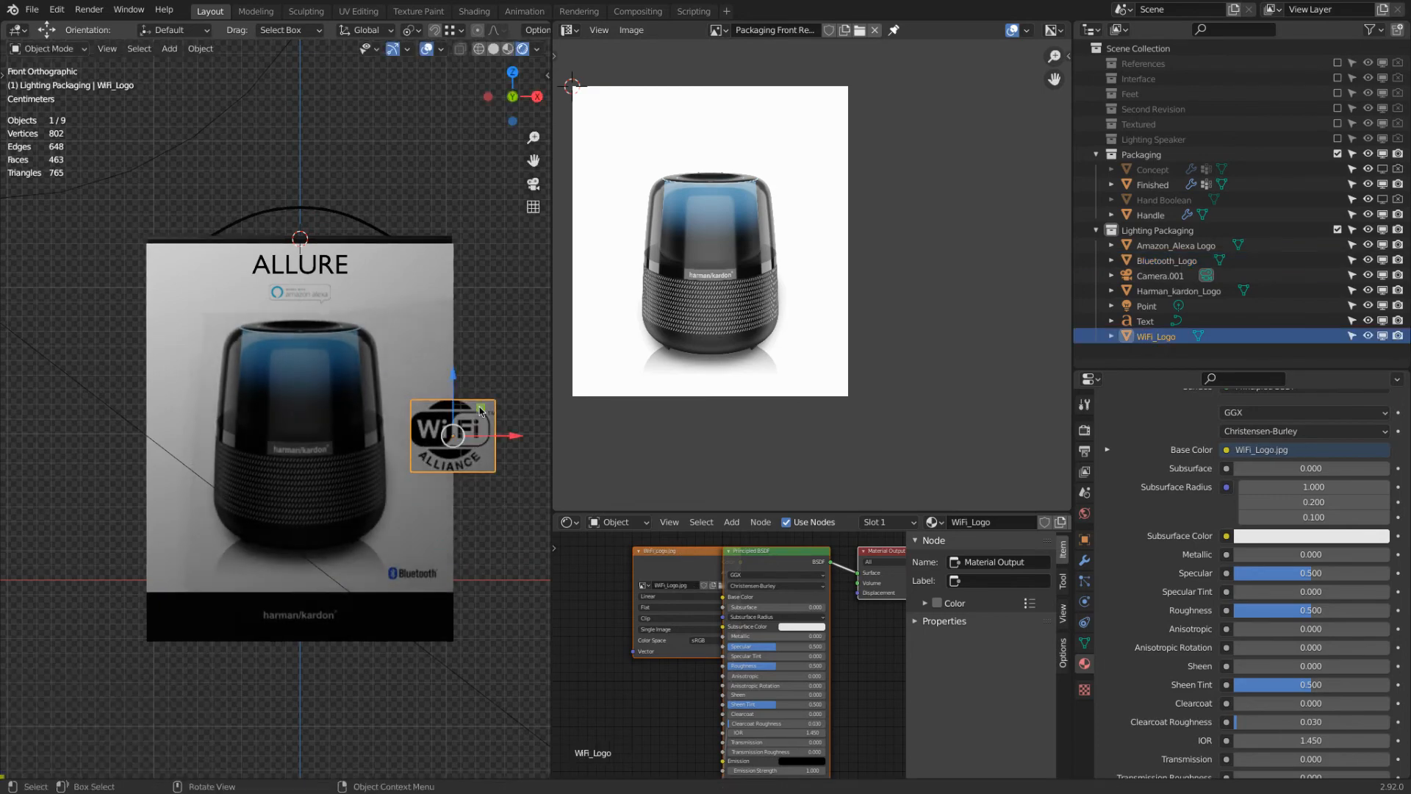
scroll(485, 433, "up", 13)
scroll(323, 290, "up", 6)
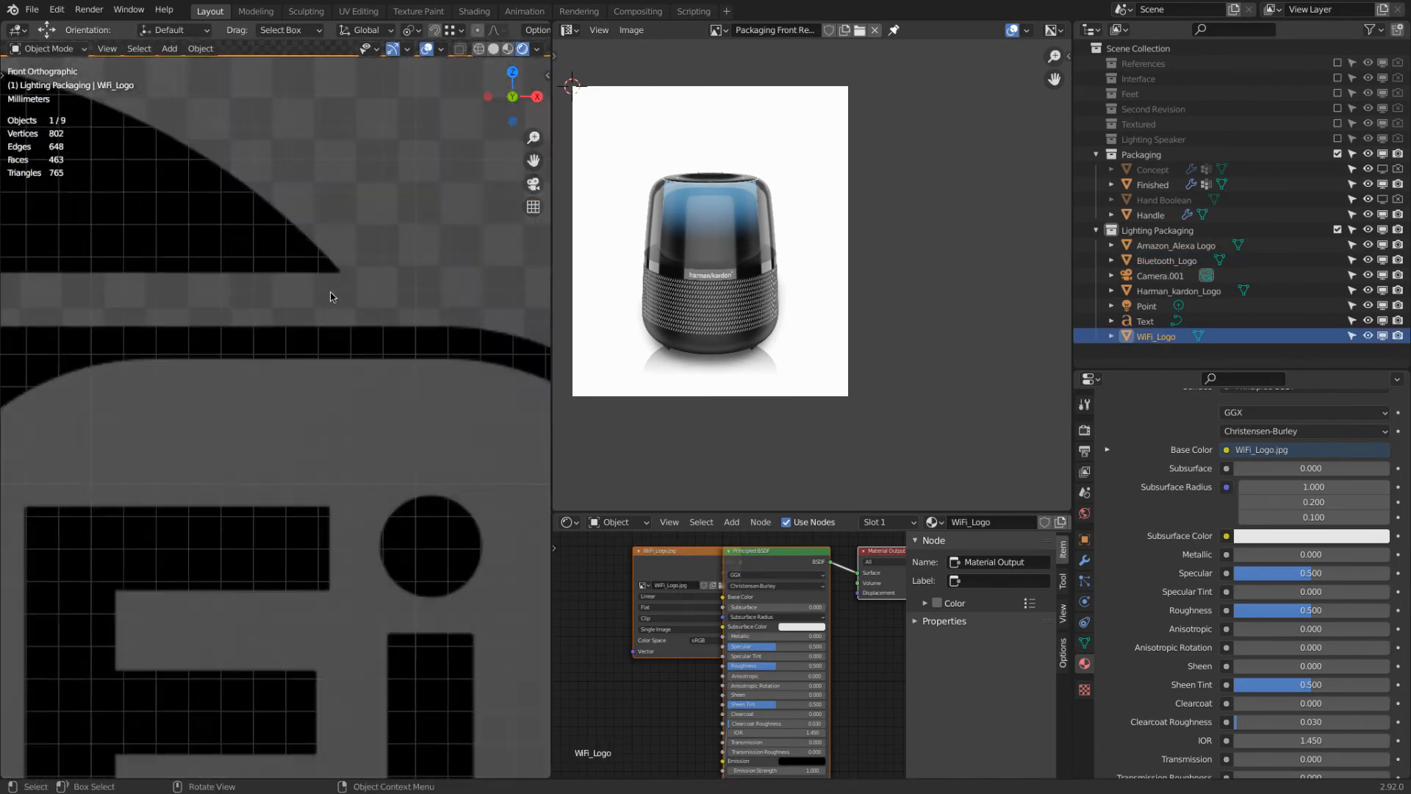
scroll(331, 299, "down", 5)
scroll(330, 301, "down", 1)
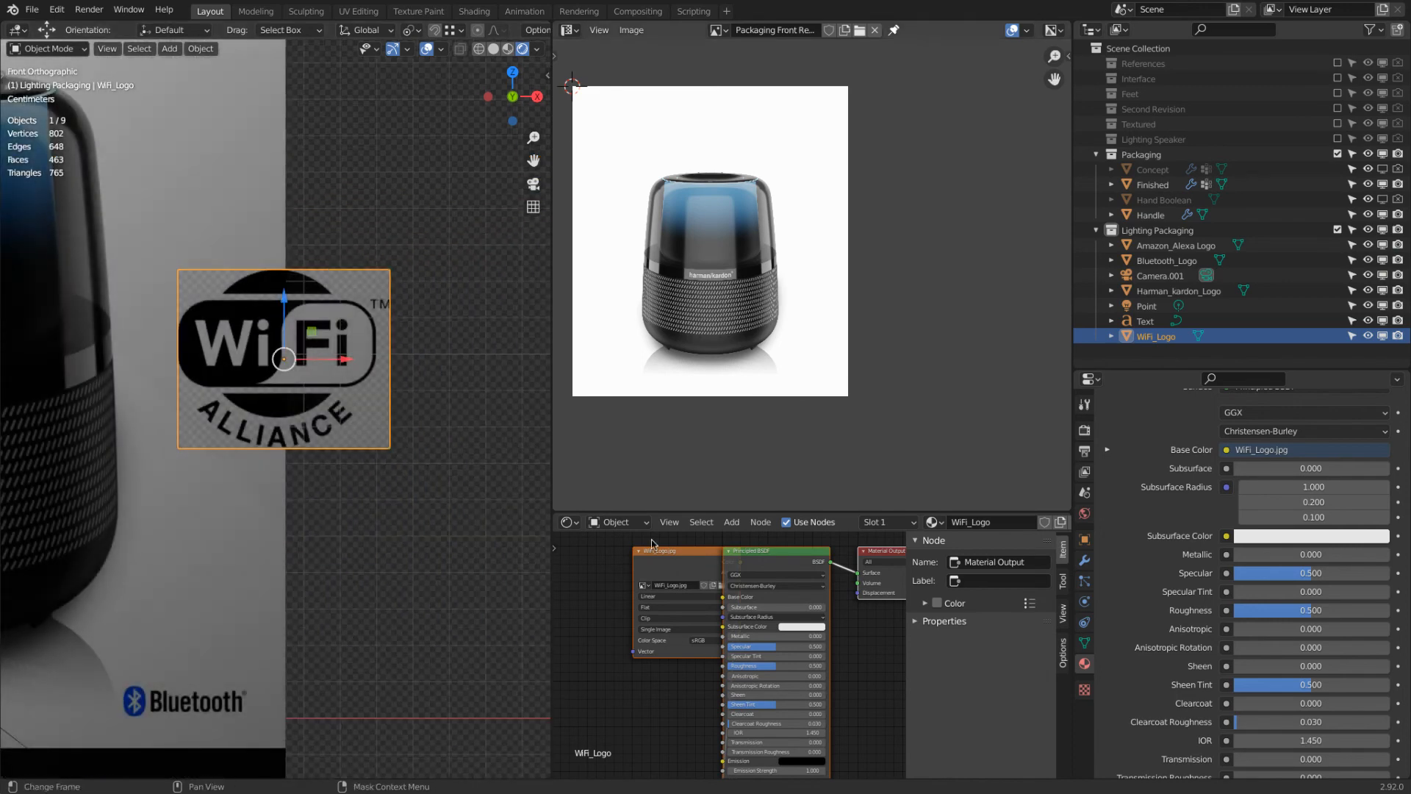
Step: Try disconnecting the WiFi_Logo.jpg image colour from the material's Base Color, and undo that change
left_click_drag(676, 558, 601, 563)
left_click_drag(723, 596, 700, 588)
key("ctrl+z")
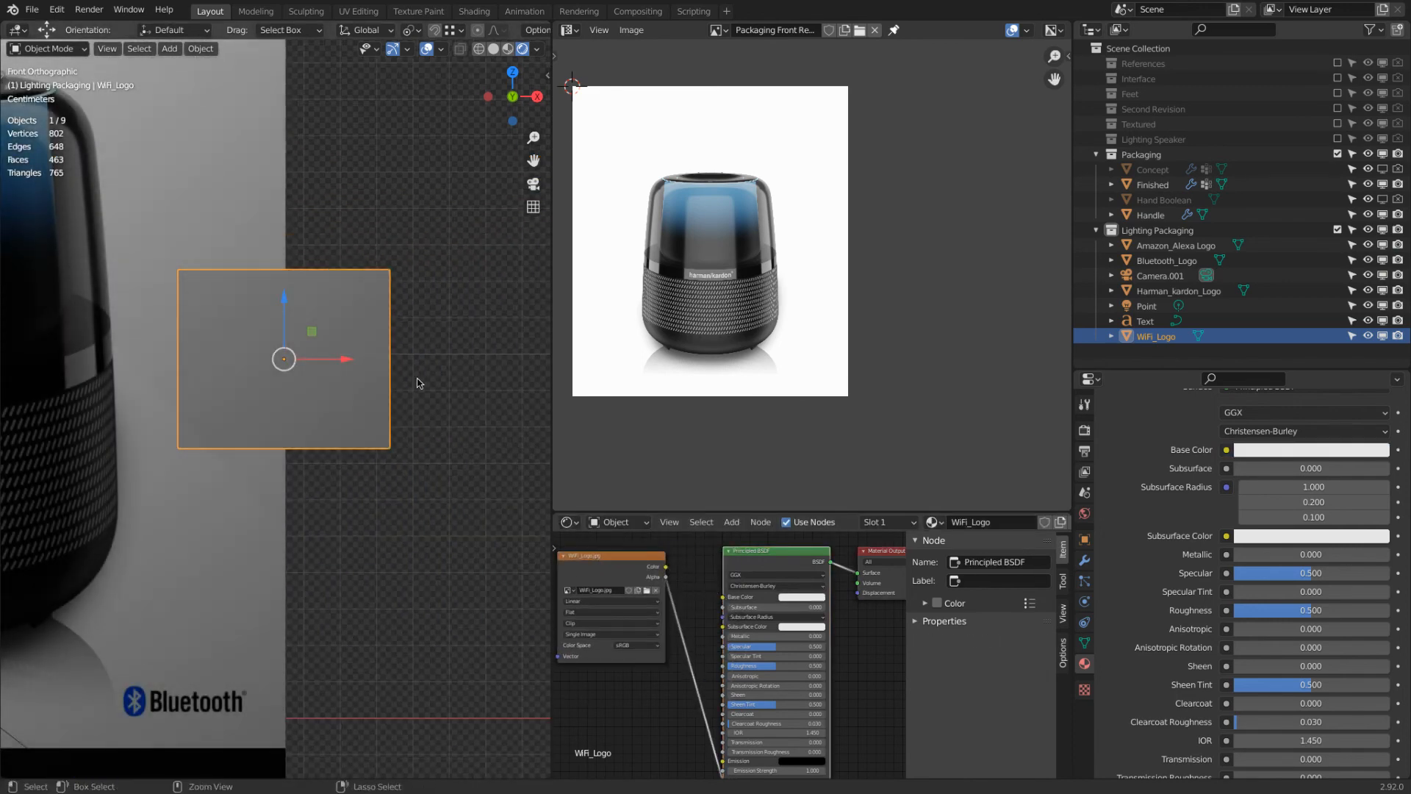
Step: Move the WiFi logo plane across the box and down to the lower-left area of its white front
scroll(416, 384, "down", 3)
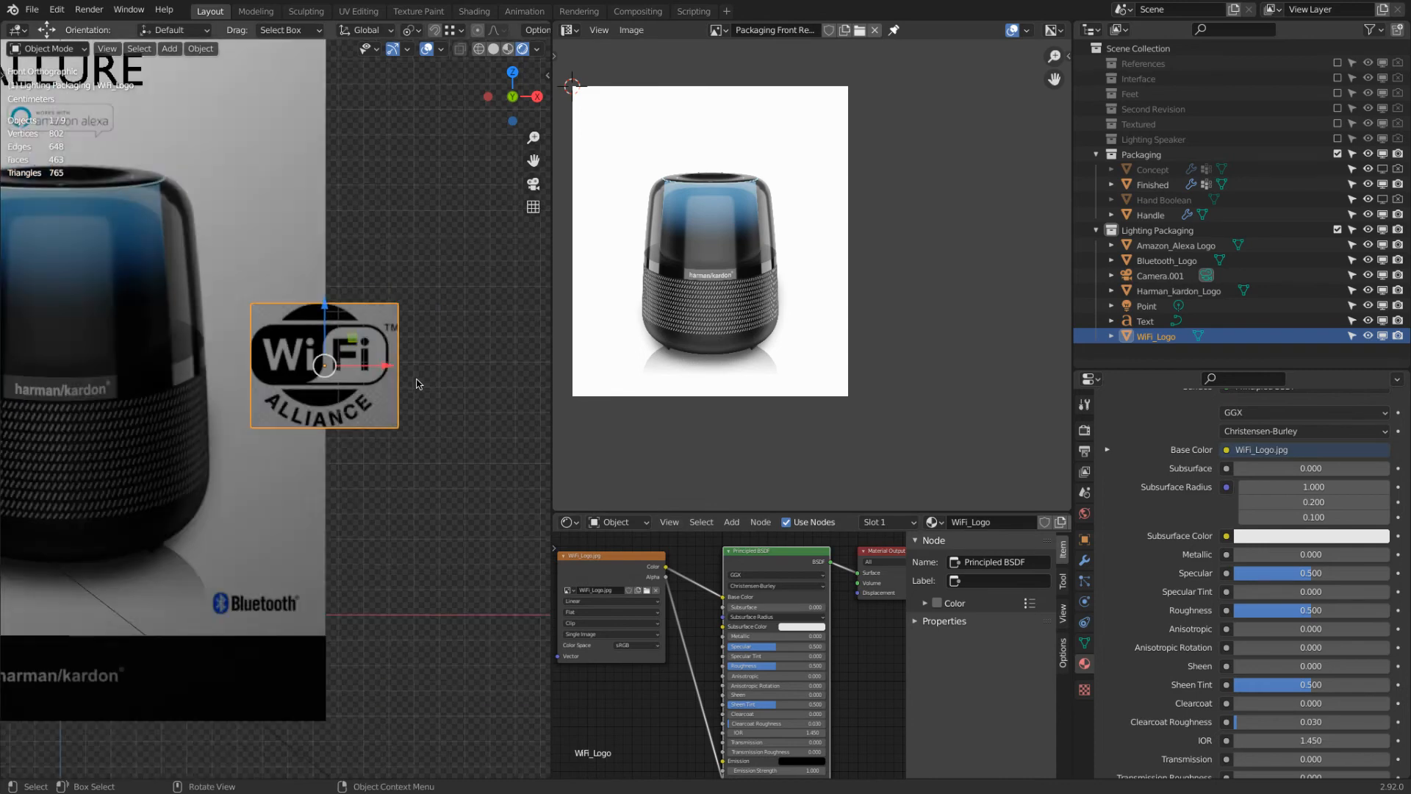
left_click_drag(390, 376, 172, 397)
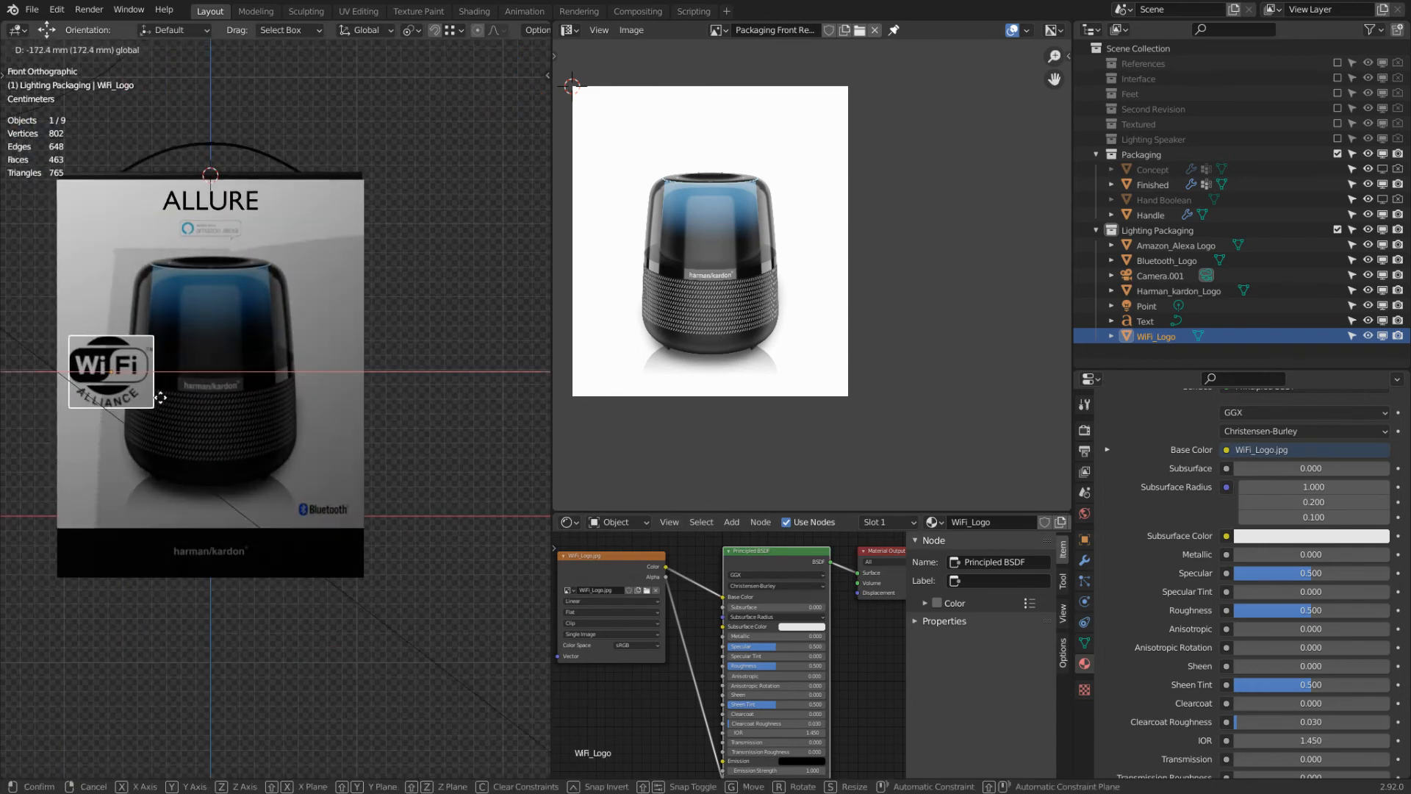
left_click(141, 397)
left_click_drag(117, 323, 124, 426)
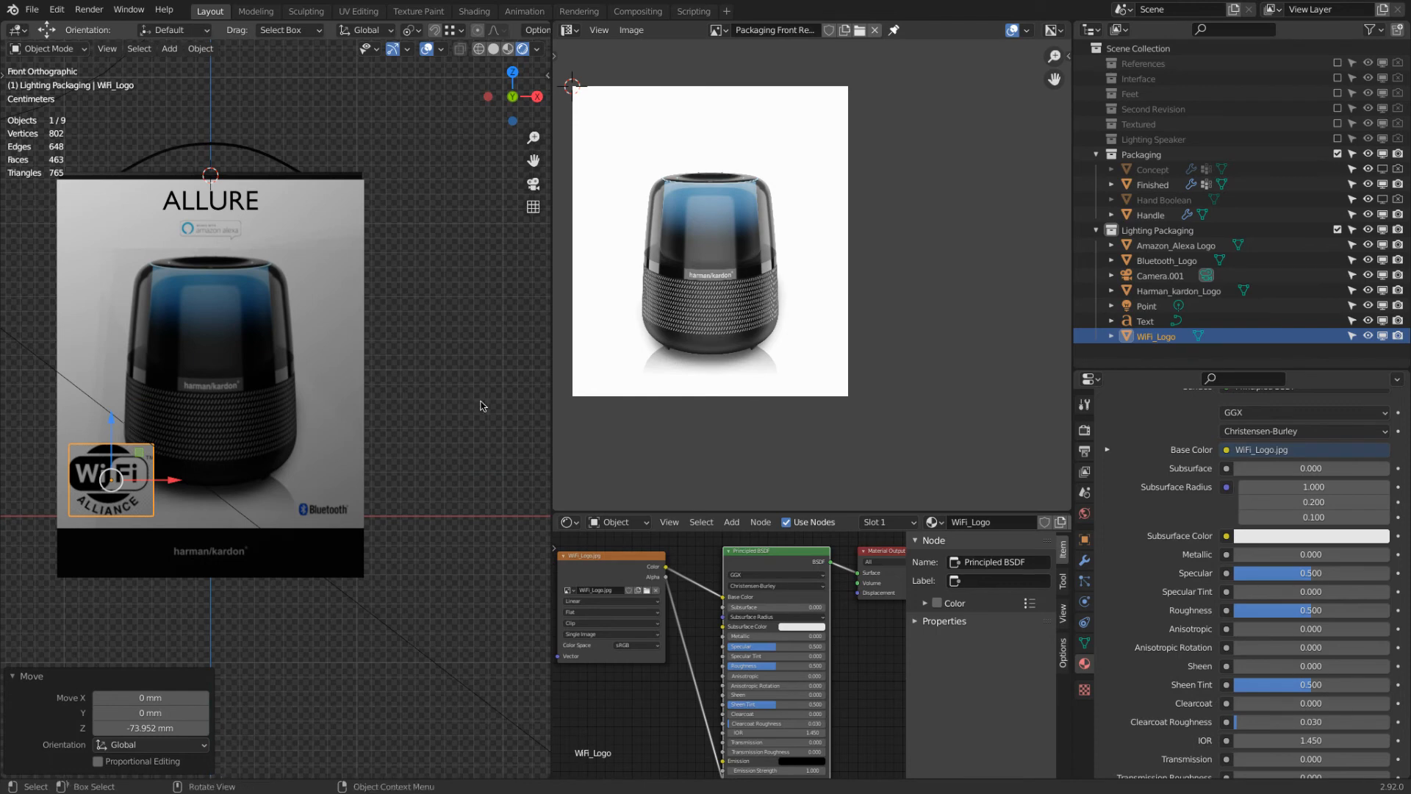
Step: Delete the WiFi_Logo.jpg plane and import WiFi_Logo.png from the Texture folder as an image plane in its place
left_click_drag(141, 454, 445, 343)
key("Delete")
left_click(31, 10)
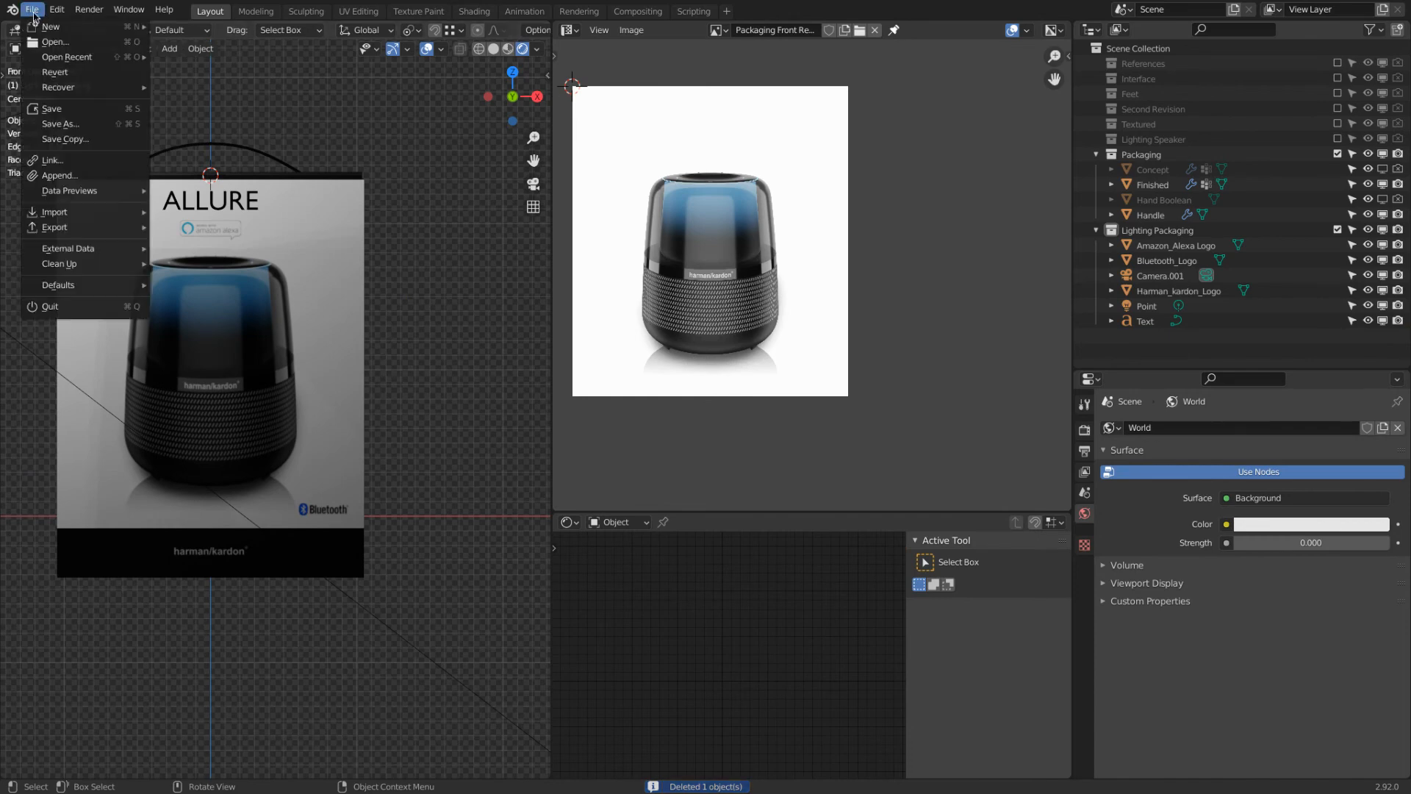
mouse_move(66, 211)
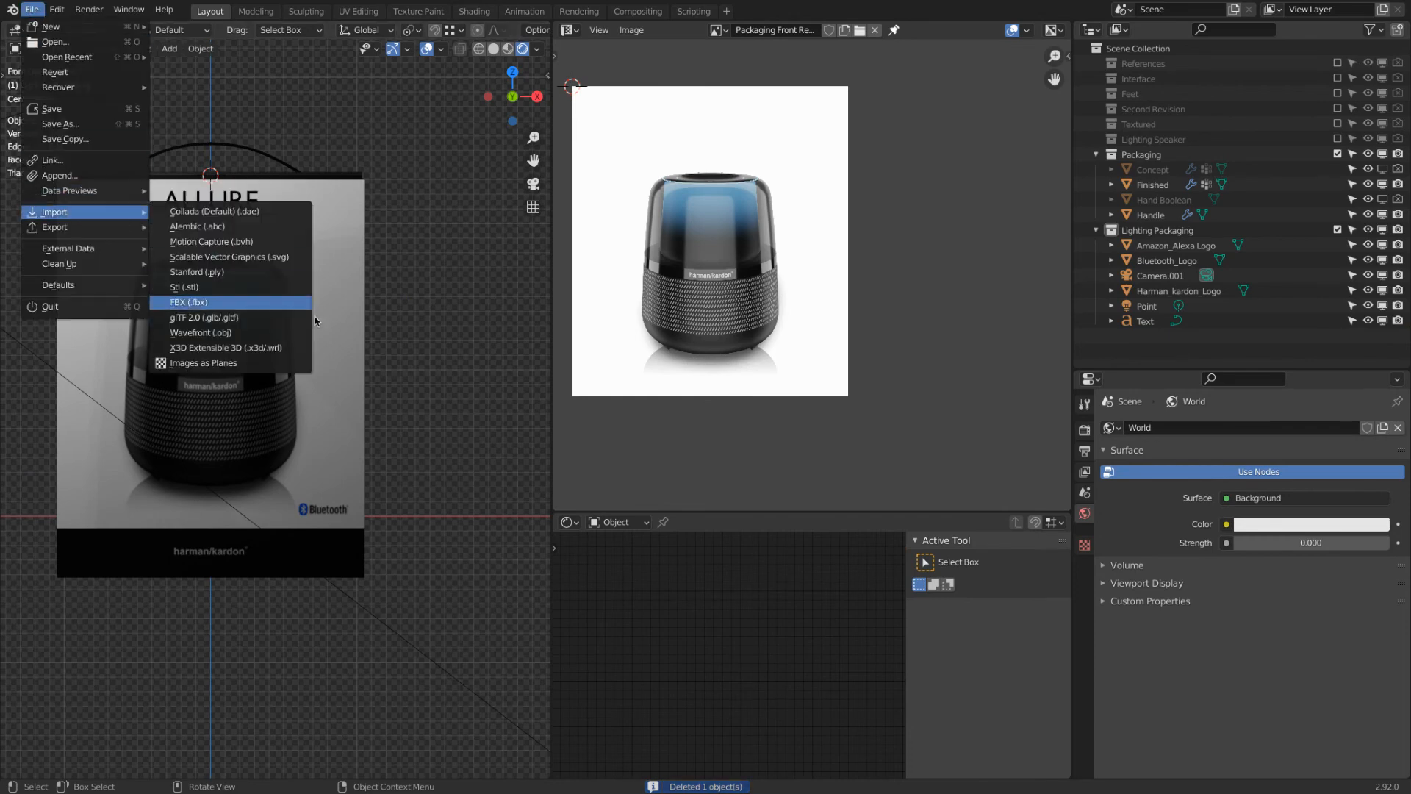
left_click(232, 366)
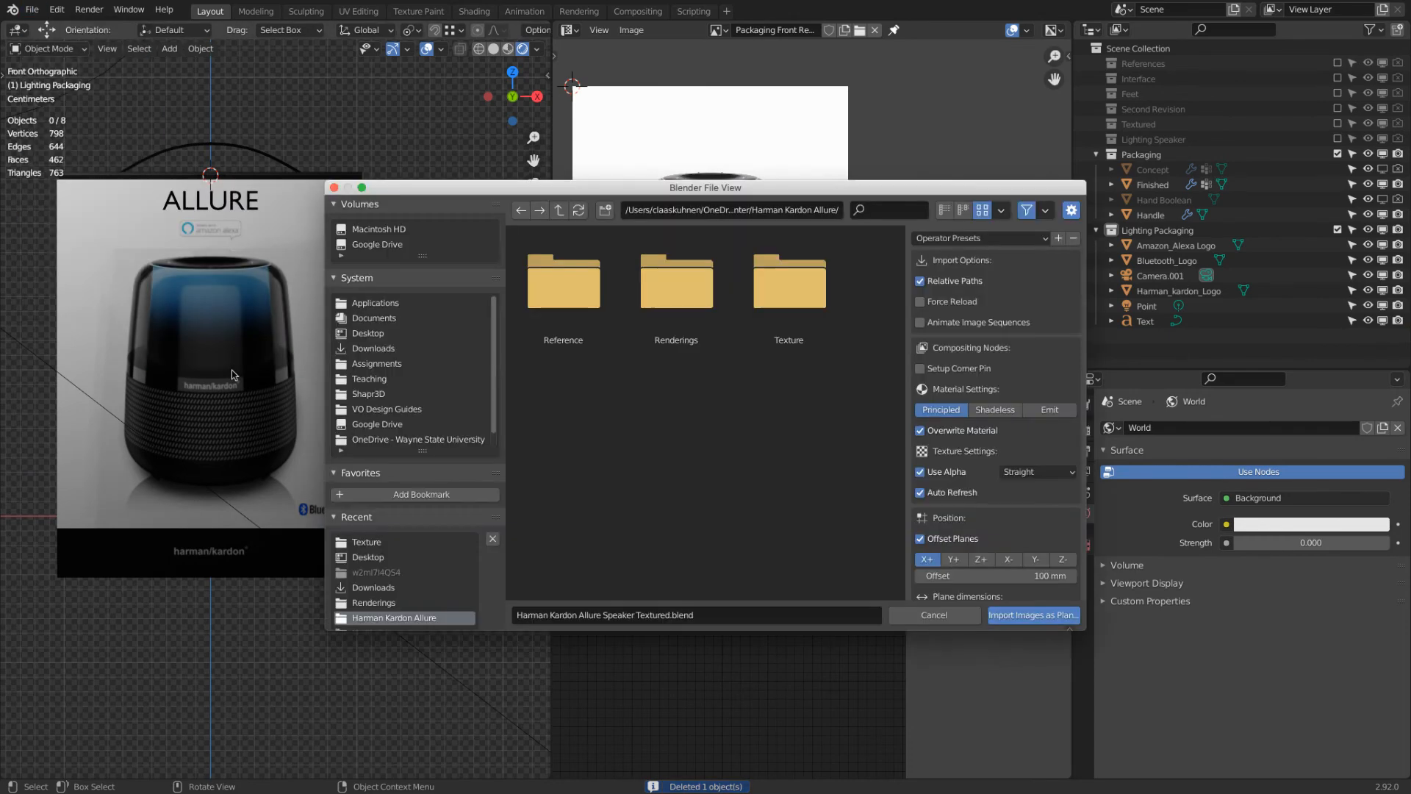
double_click(800, 287)
scroll(679, 370, "down", 3)
scroll(679, 370, "down", 2)
left_click(788, 529)
left_click(1048, 618)
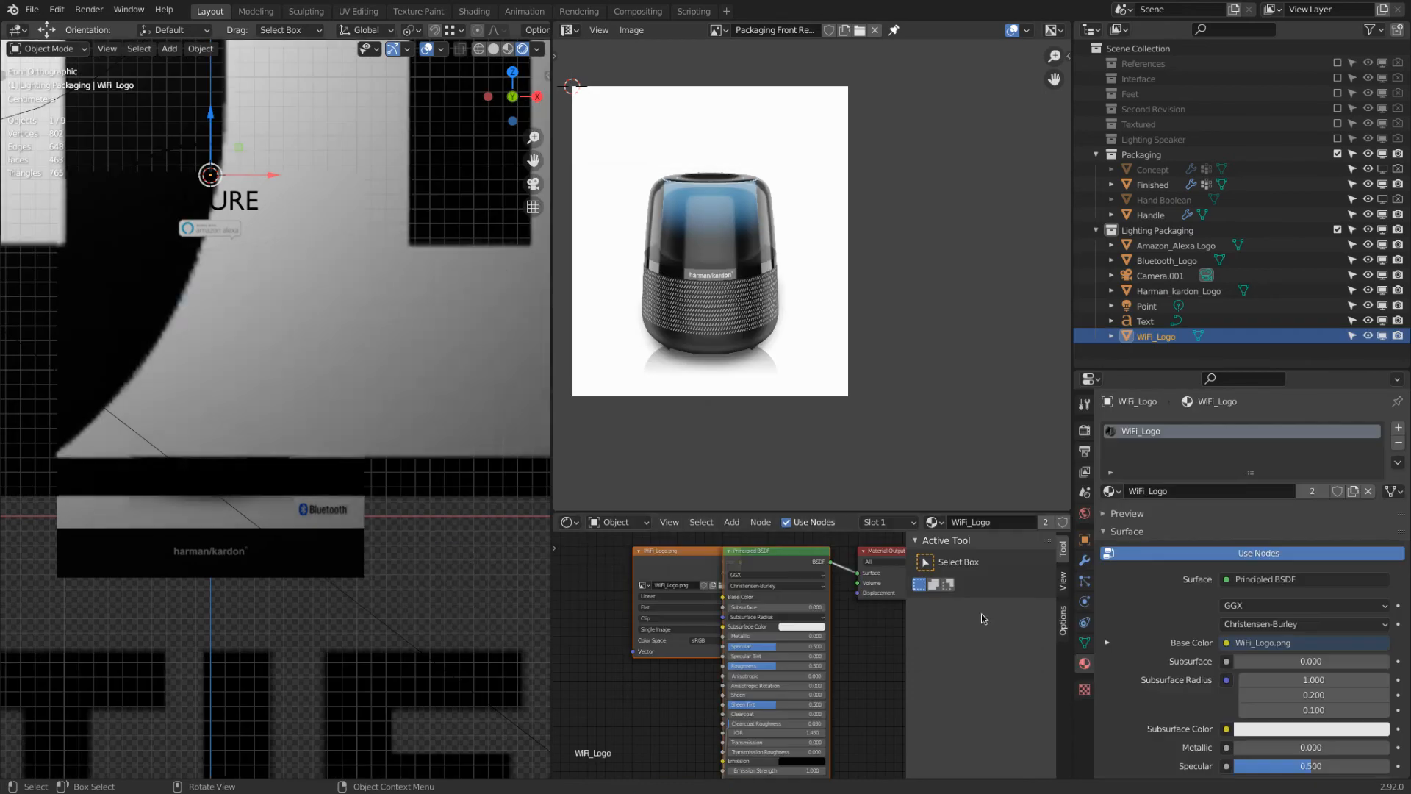
Step: Scale the new WiFi logo down by about 0.278 and again by about 0.475, and lower it to the bottom of the box front
scroll(367, 411, "down", 5)
key("s")
left_click(397, 408)
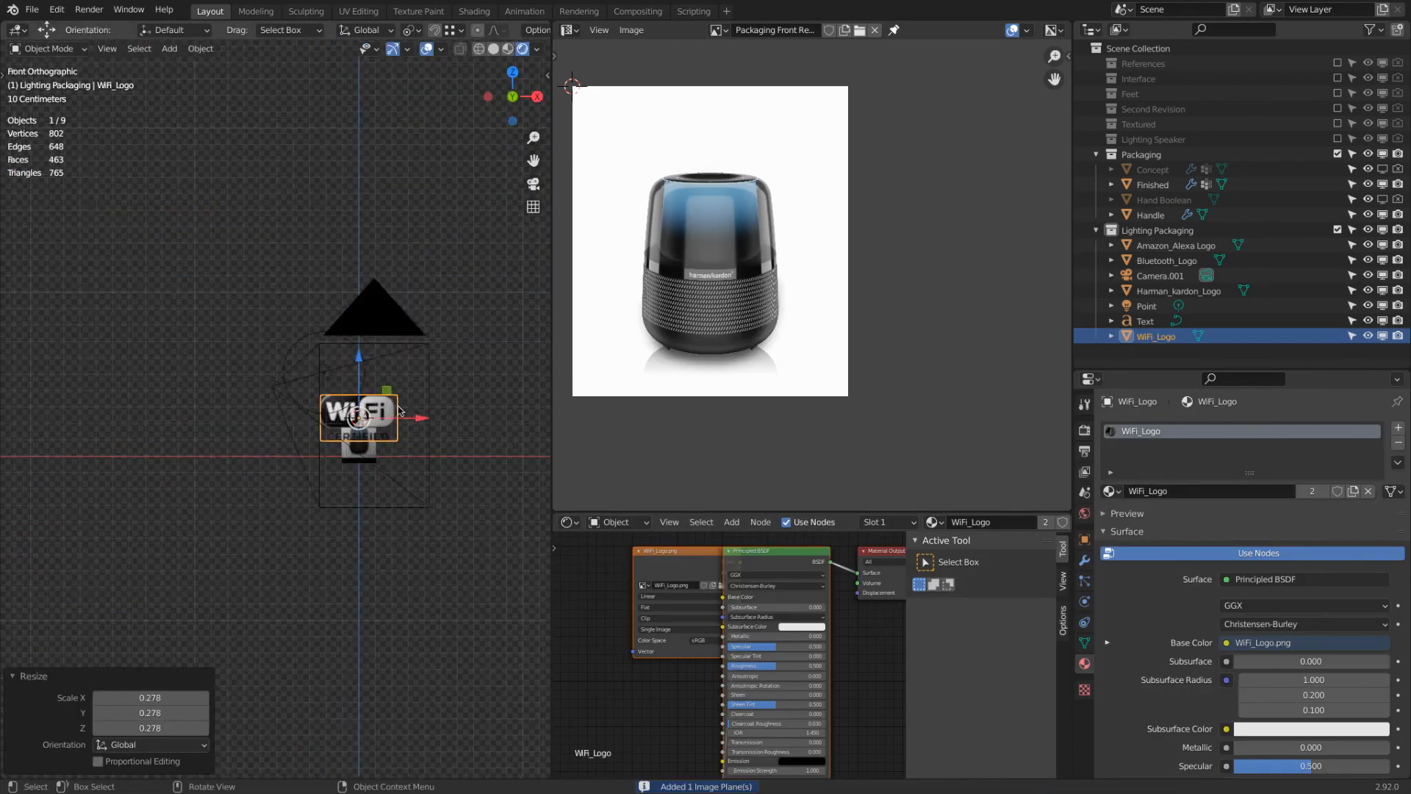
scroll(397, 408, "up", 6)
key("s")
left_click(307, 410)
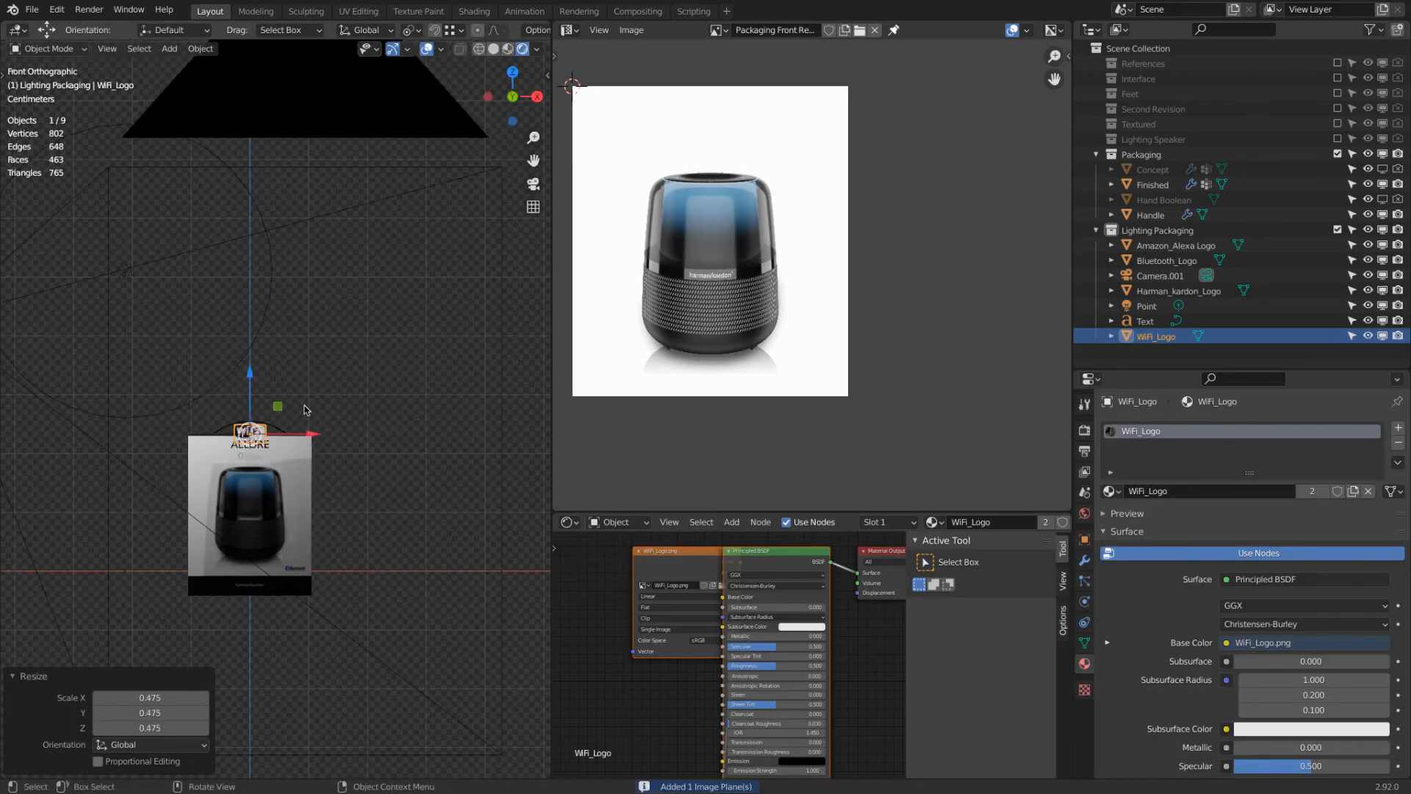
key("g")
key("z")
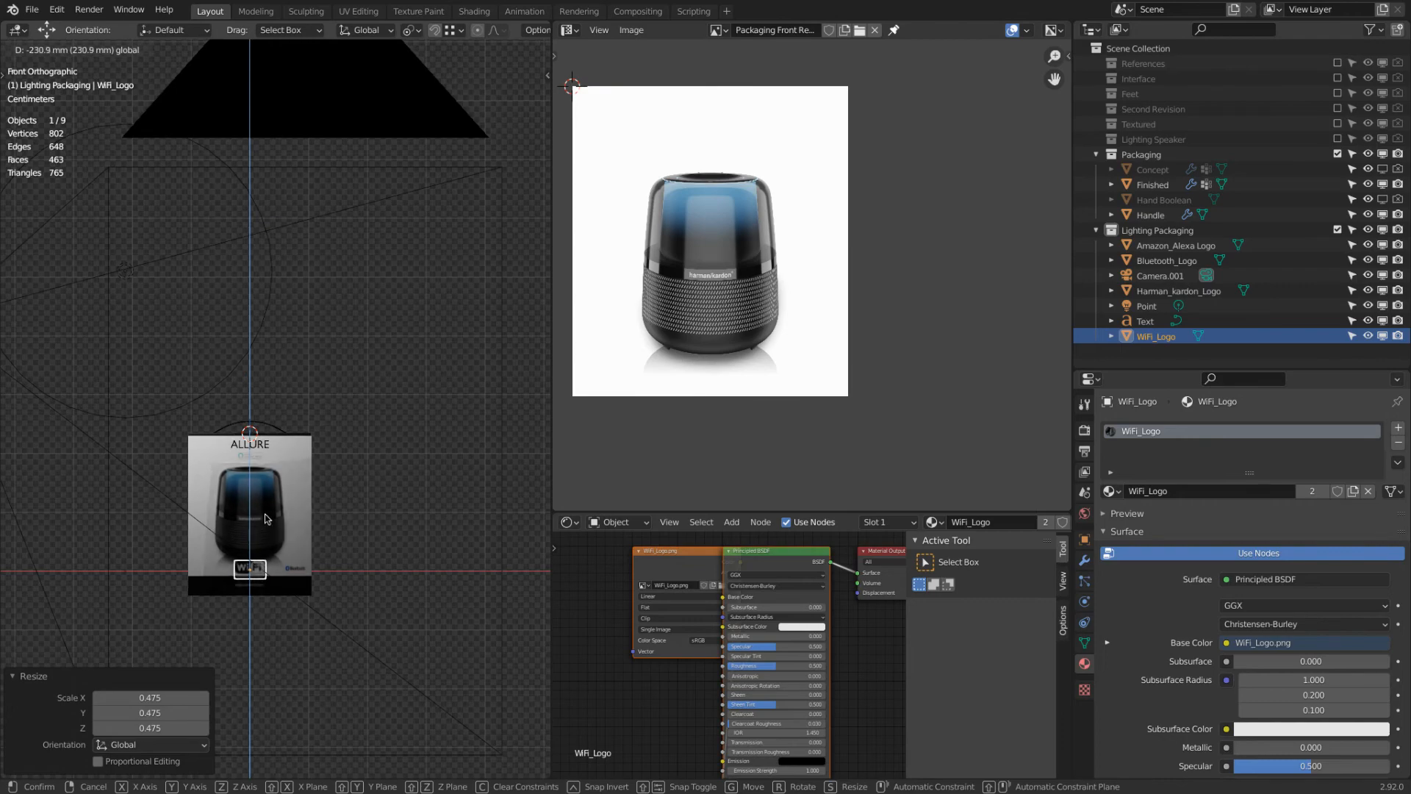
left_click(265, 513)
Step: Move the WiFi logo over the Bluetooth logo and rescale it in several passes until the two are similar in size
scroll(280, 586, "up", 11)
key("s")
left_click(221, 478)
left_click_drag(117, 470, 455, 470)
key("s")
left_click(454, 477)
key("s")
left_click(444, 452)
left_click_drag(400, 412, 402, 398)
key("s")
left_click(417, 406)
scroll(419, 409, "down", 4)
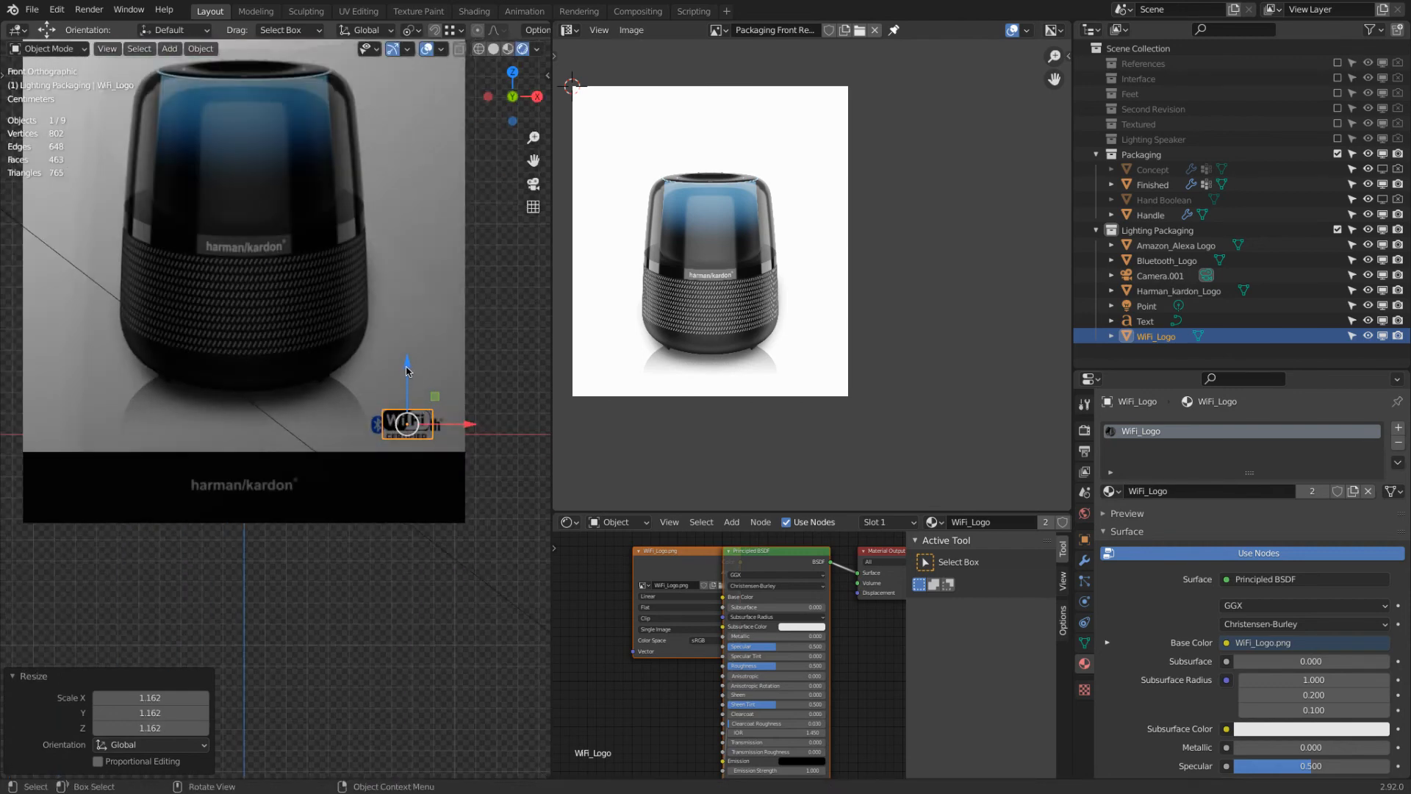
Step: Select the WiFi logo from the overlapping planes and move it about -160 mm along X to the box's lower-left corner
left_click(409, 370)
left_click(437, 427)
left_click_drag(454, 424, 423, 424)
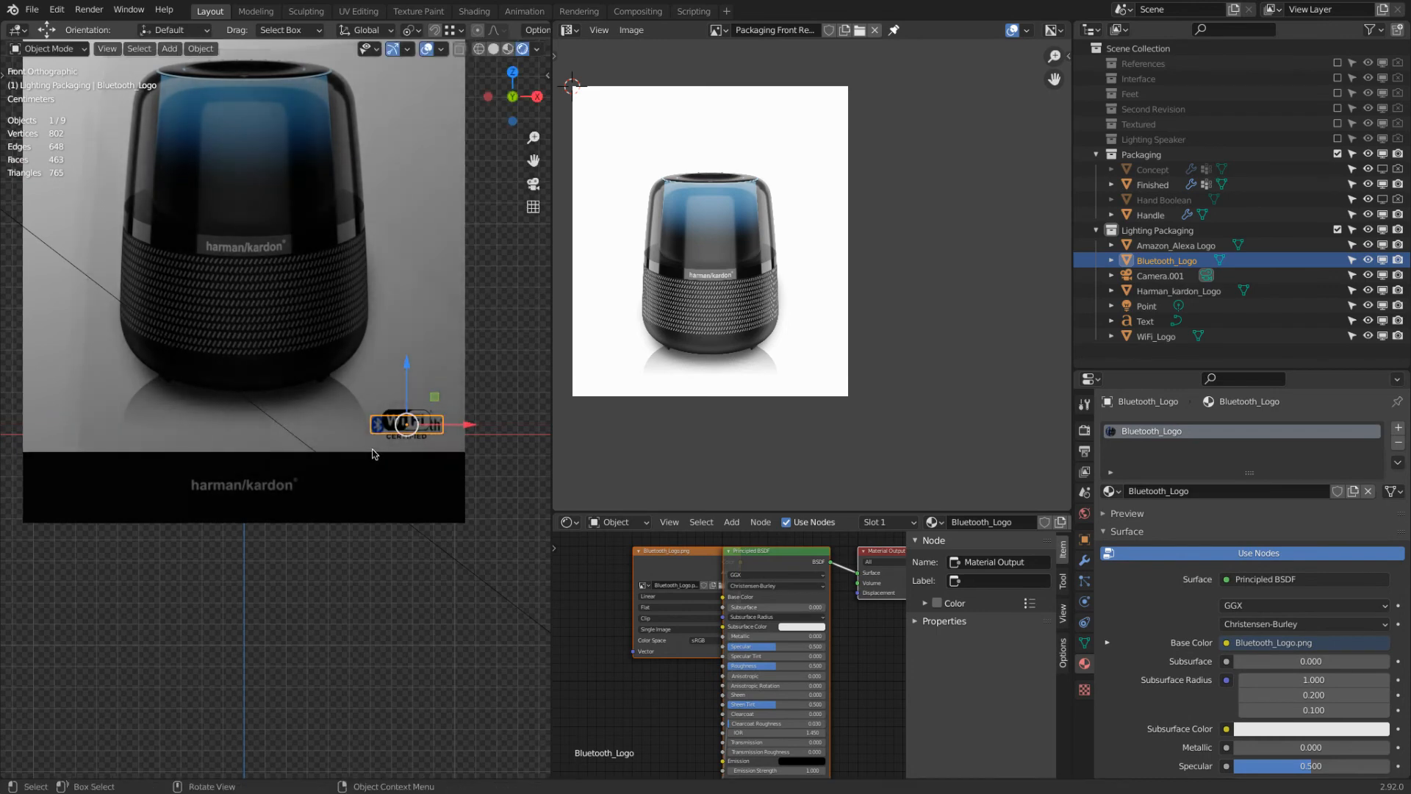
left_click(419, 414)
left_click(393, 425)
left_click(389, 414)
left_click(394, 413)
left_click(394, 444)
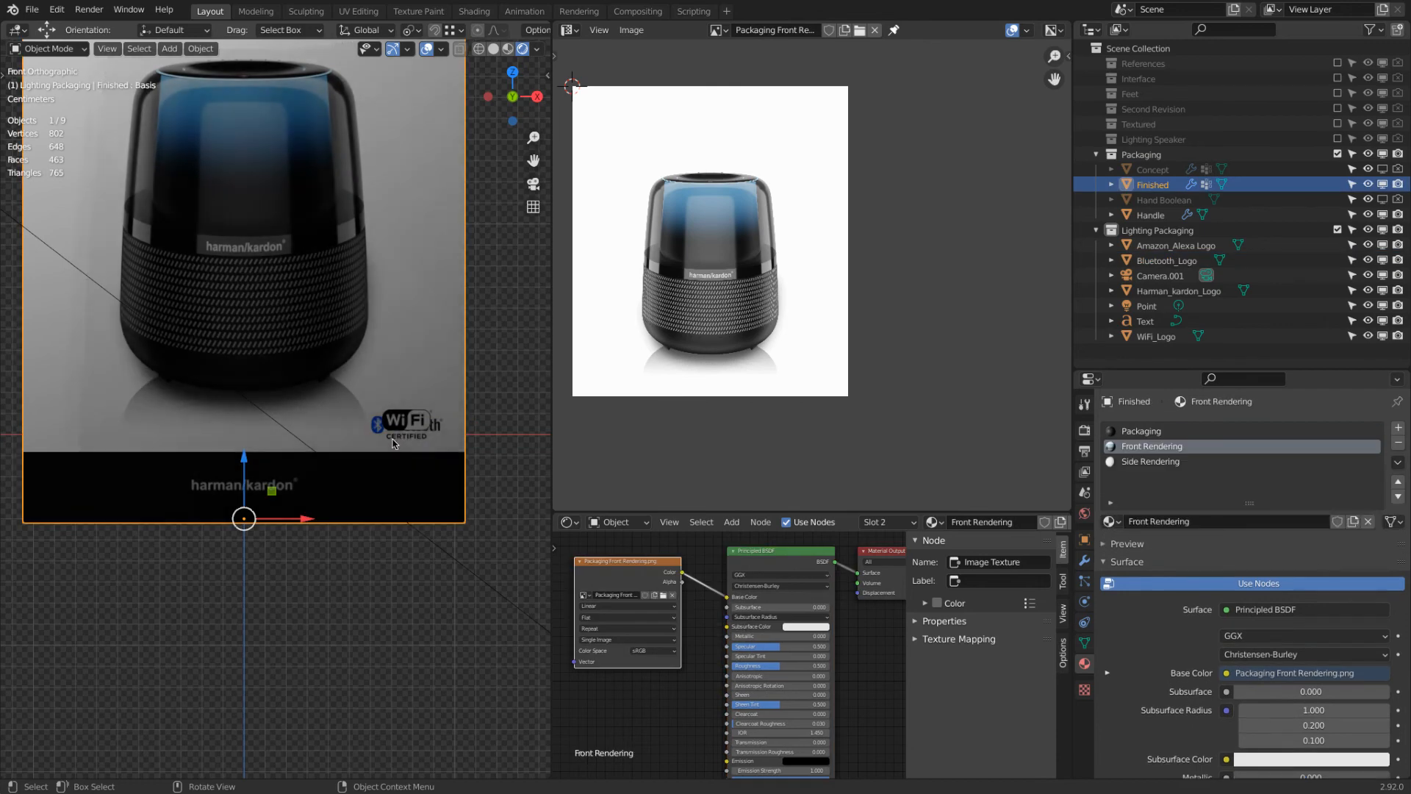
left_click(395, 443)
key("g")
key("x")
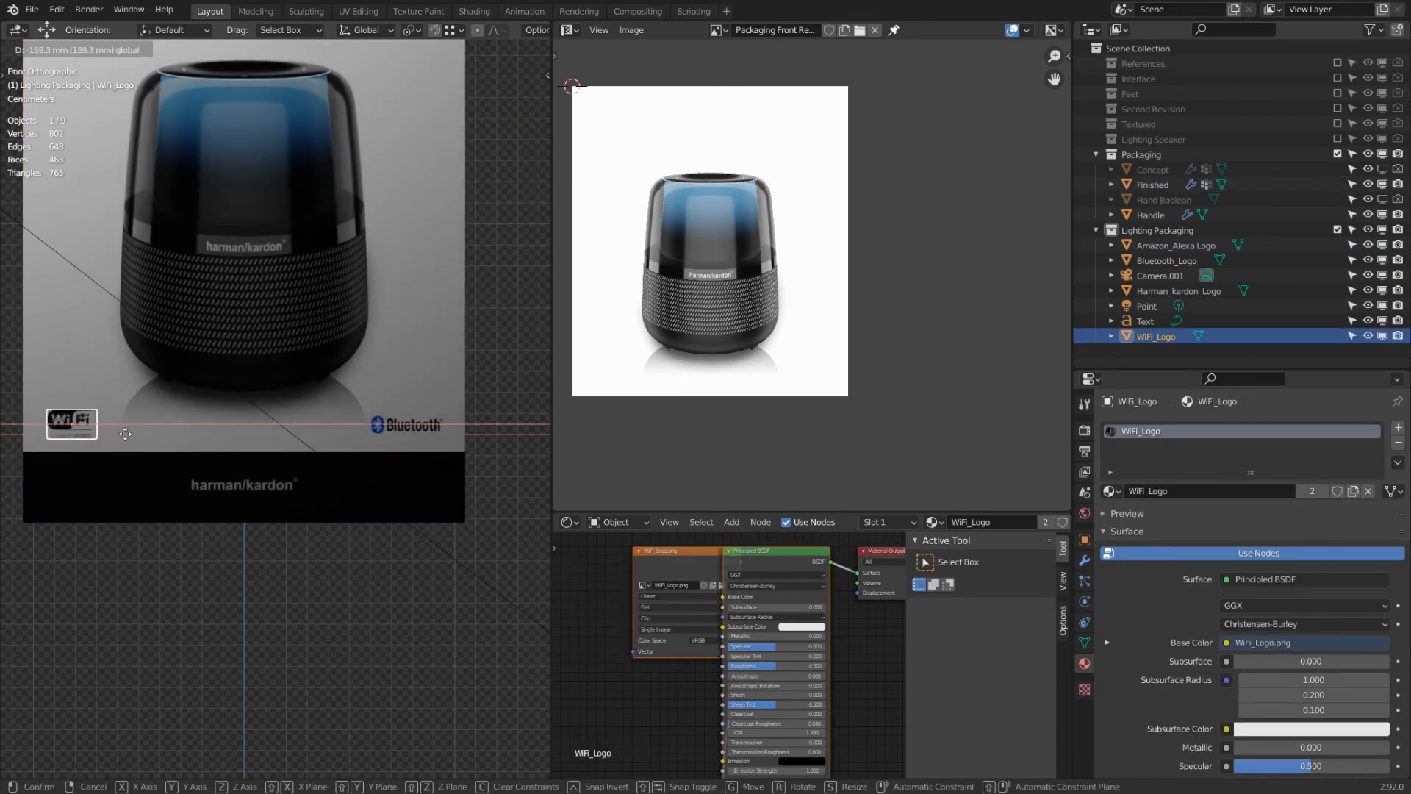
left_click(128, 434)
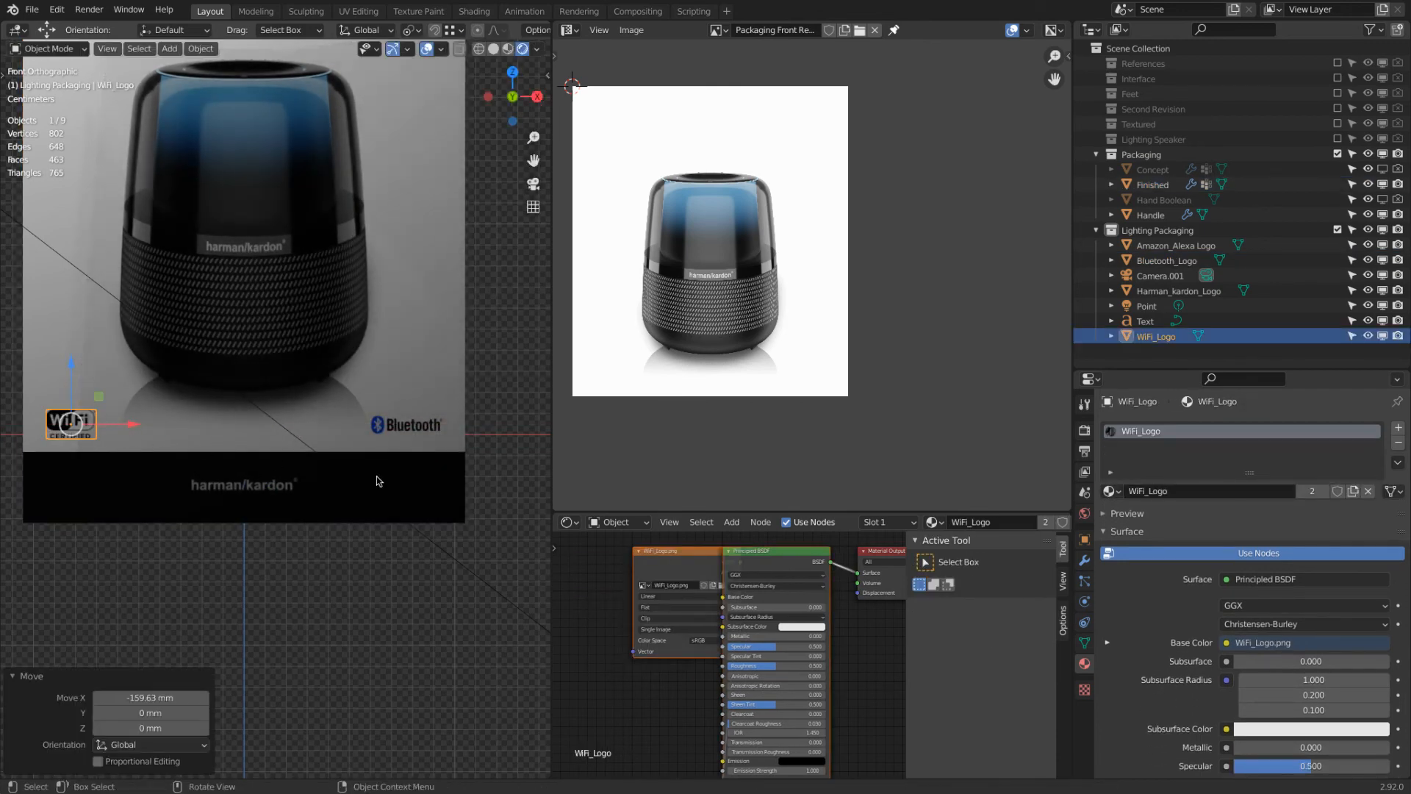
Step: Disconnect the Bluetooth logo's image colour from Base Color, set the Base Color to black, and inspect the logo up close
left_click(381, 428)
left_click(381, 428)
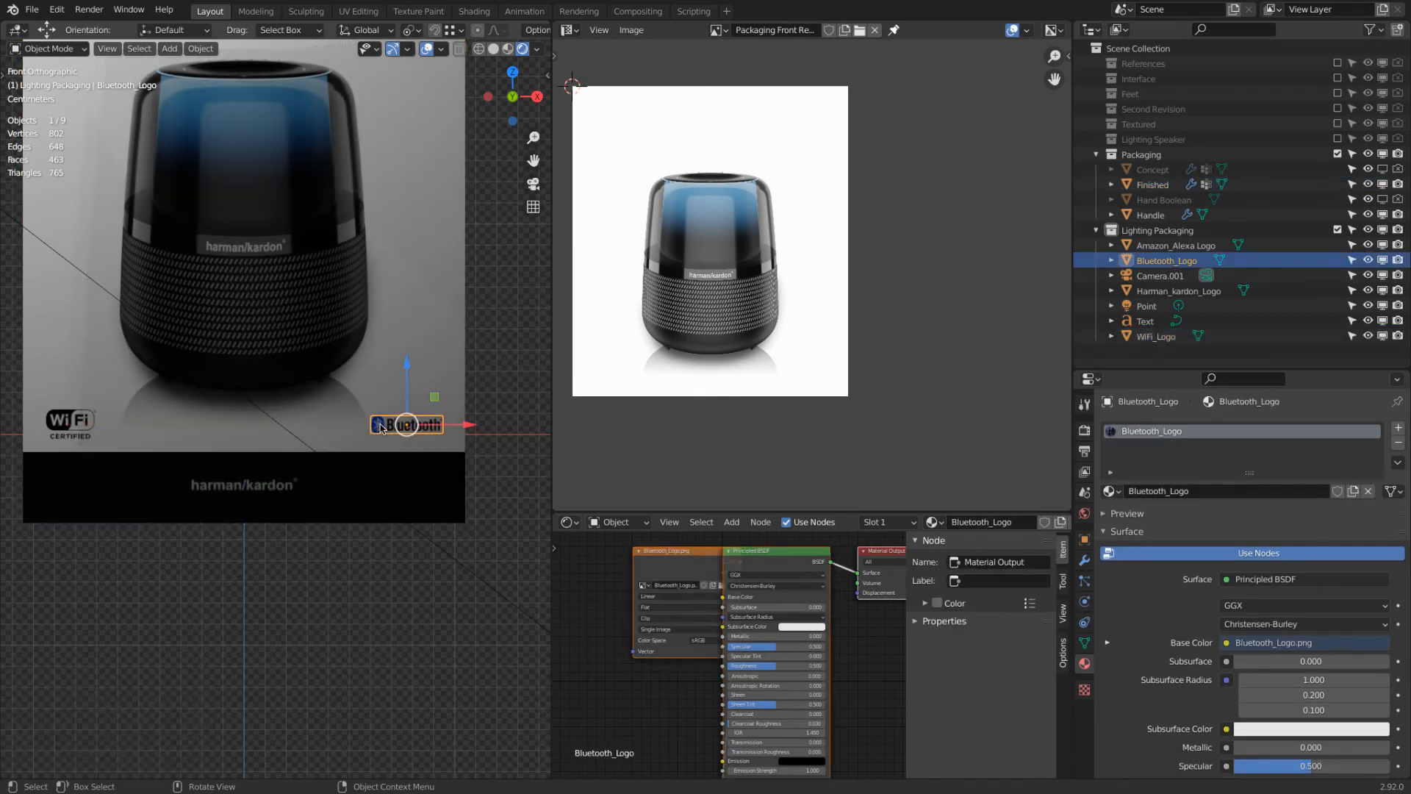
middle_click_drag(598, 570, 689, 582)
left_click_drag(734, 566, 572, 586)
left_click(572, 573)
left_click_drag(700, 610, 687, 602)
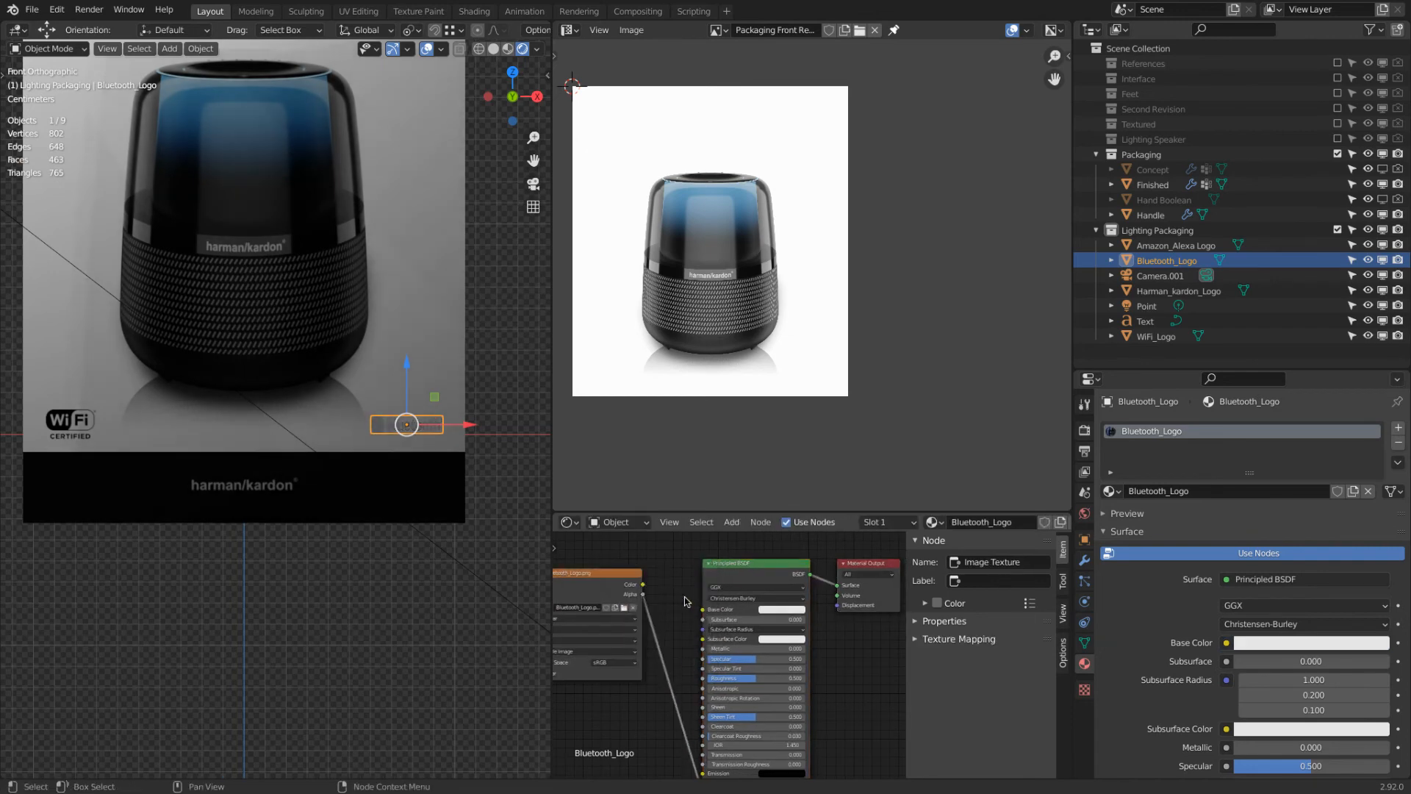
left_click(775, 610)
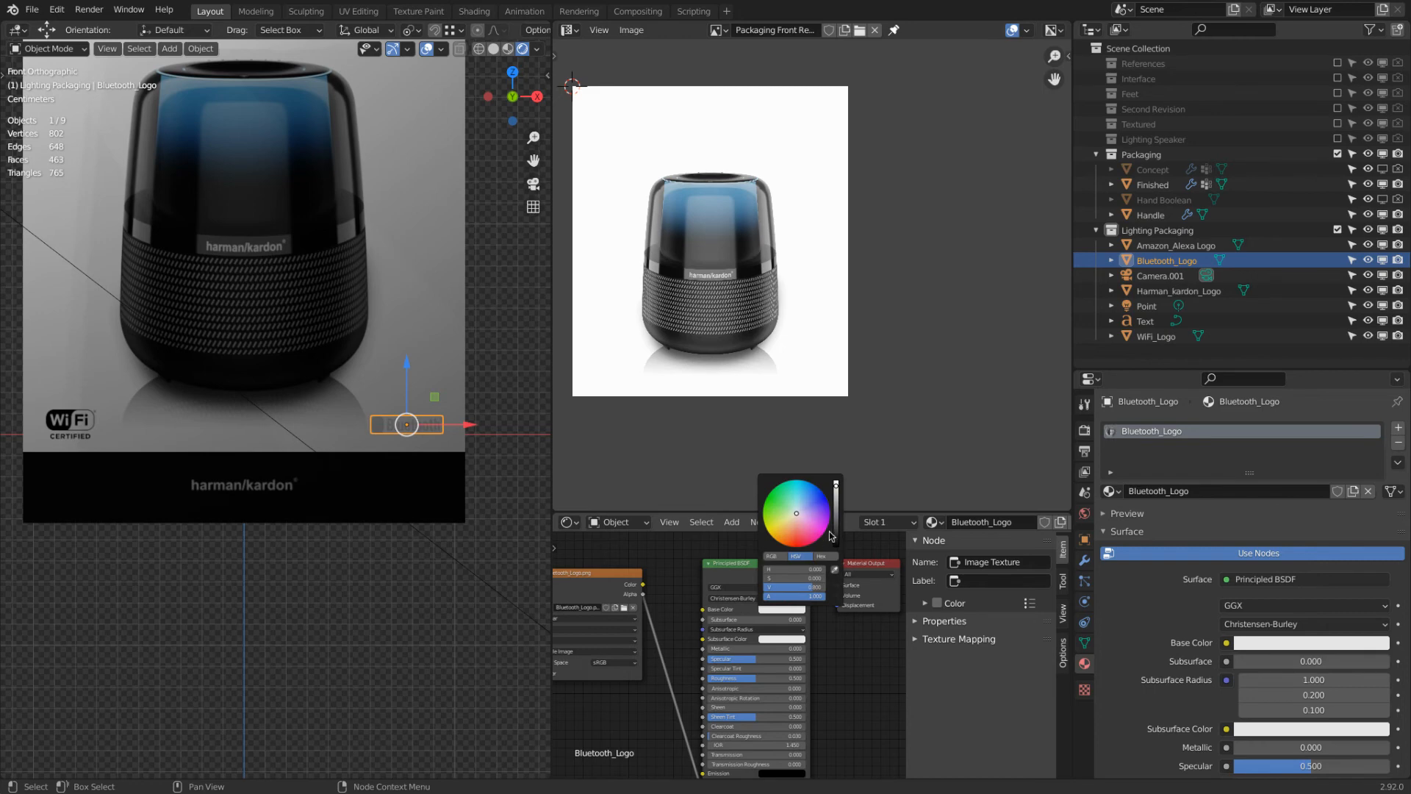
left_click_drag(840, 530, 841, 549)
scroll(386, 520, "up", 2)
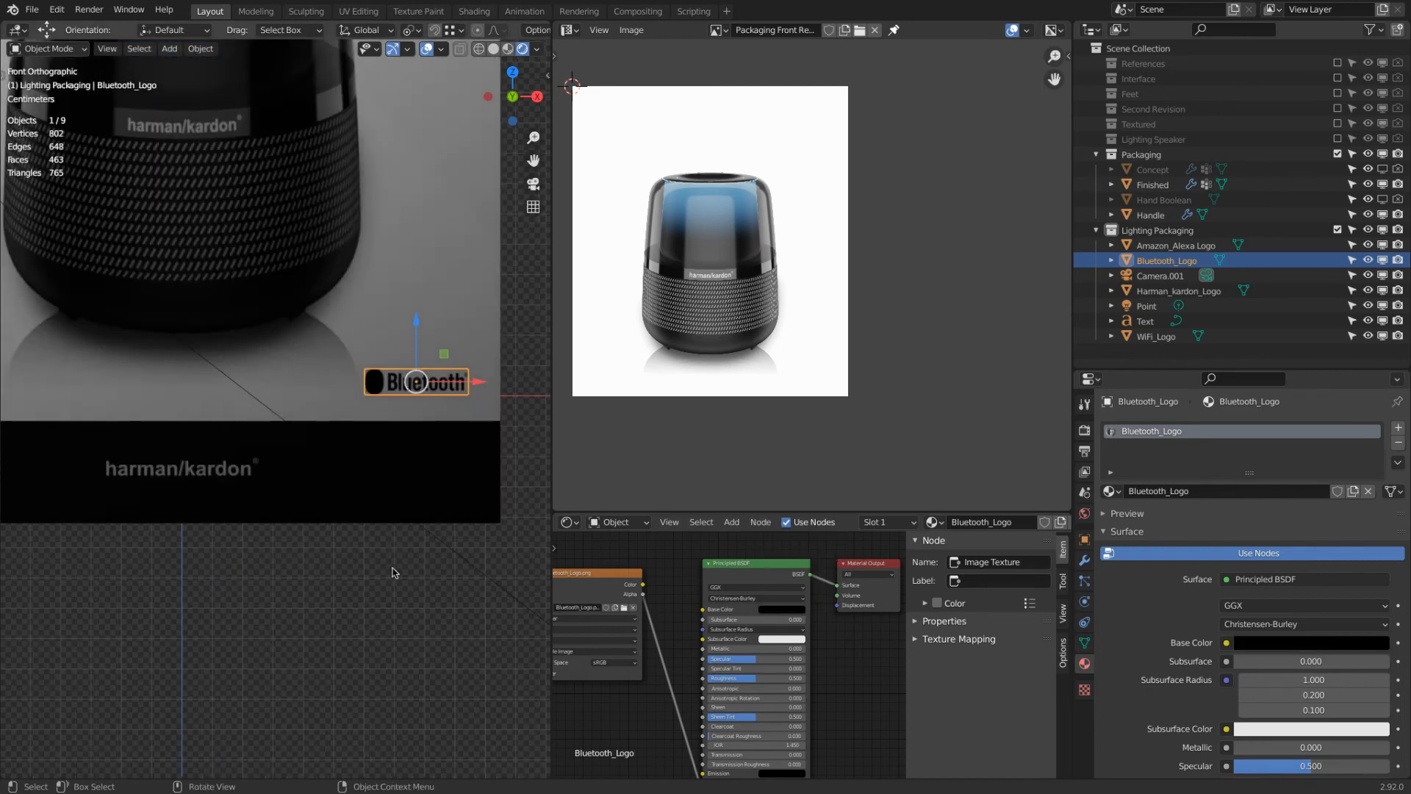
left_click(393, 573)
scroll(379, 386, "up", 5)
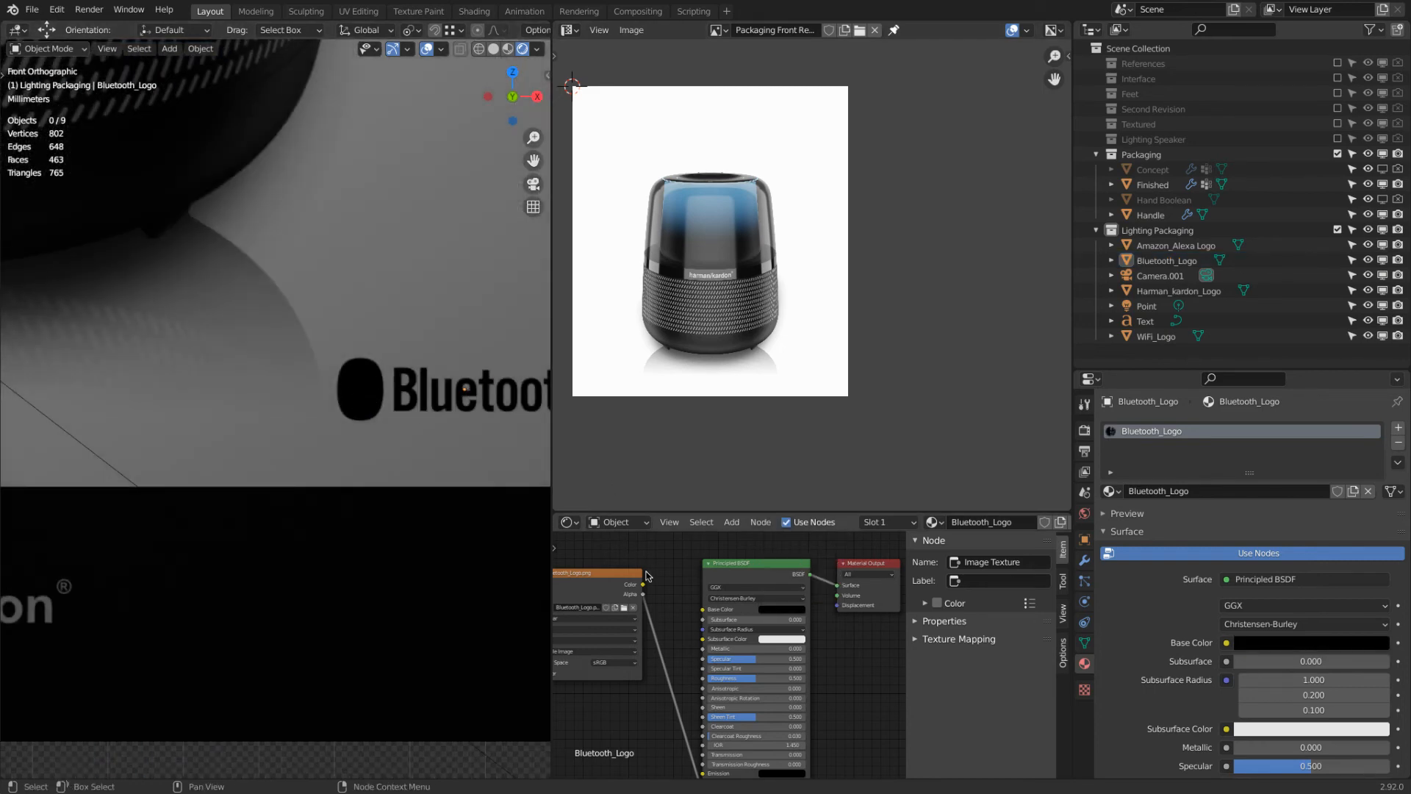
Step: Reconnect the Bluetooth logo image's Color output to Base Color and check the icon and the whole box front
left_click_drag(643, 585, 703, 609)
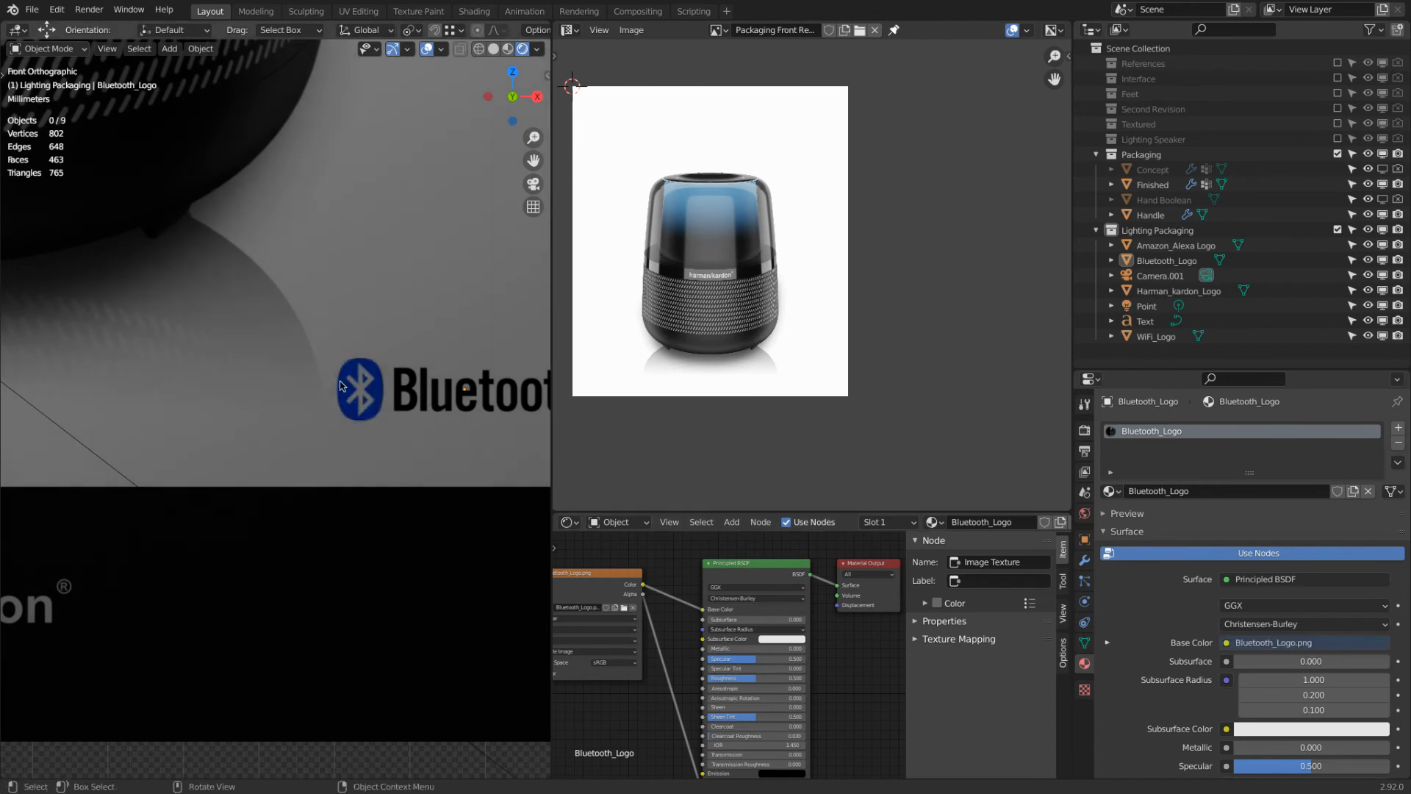
scroll(342, 382, "up", 1)
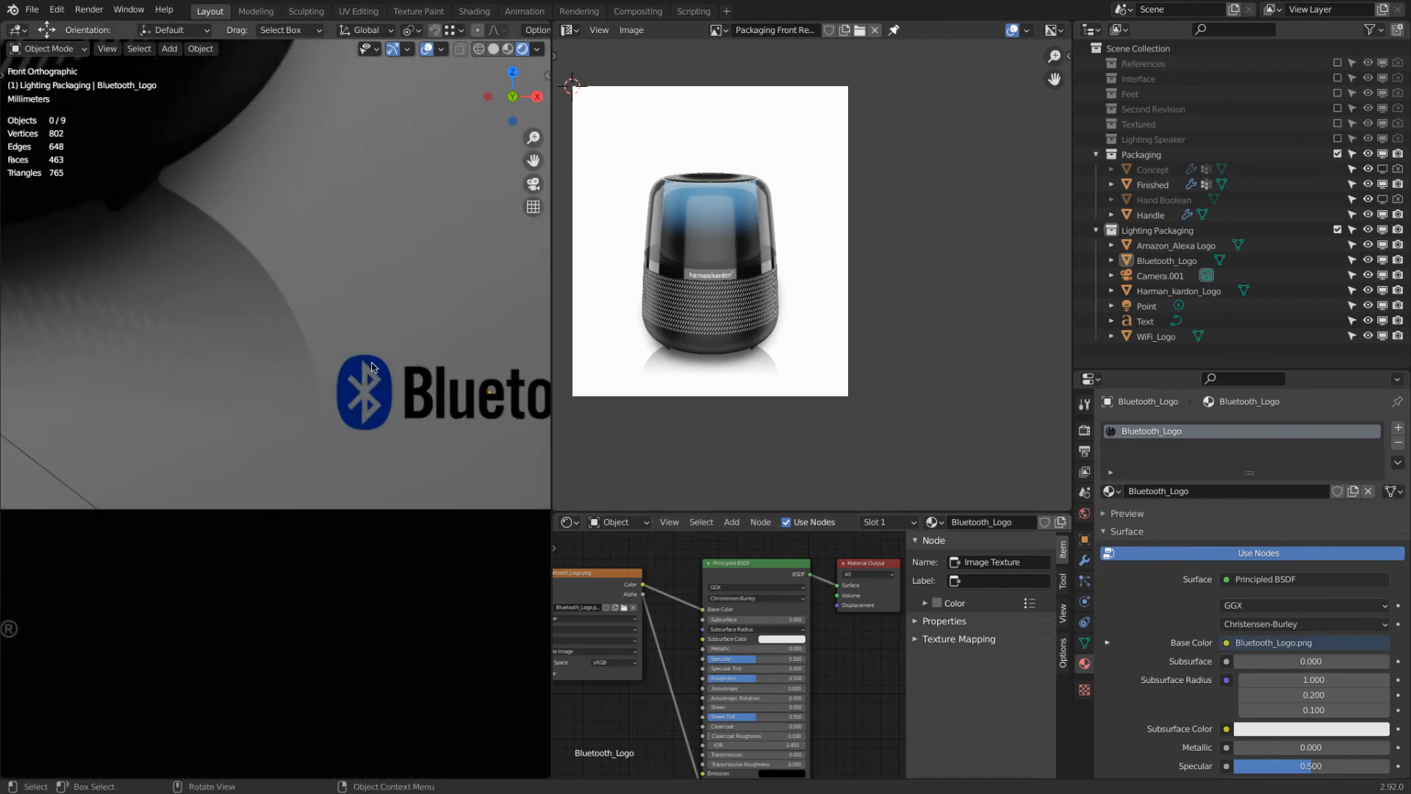
scroll(372, 368, "down", 8)
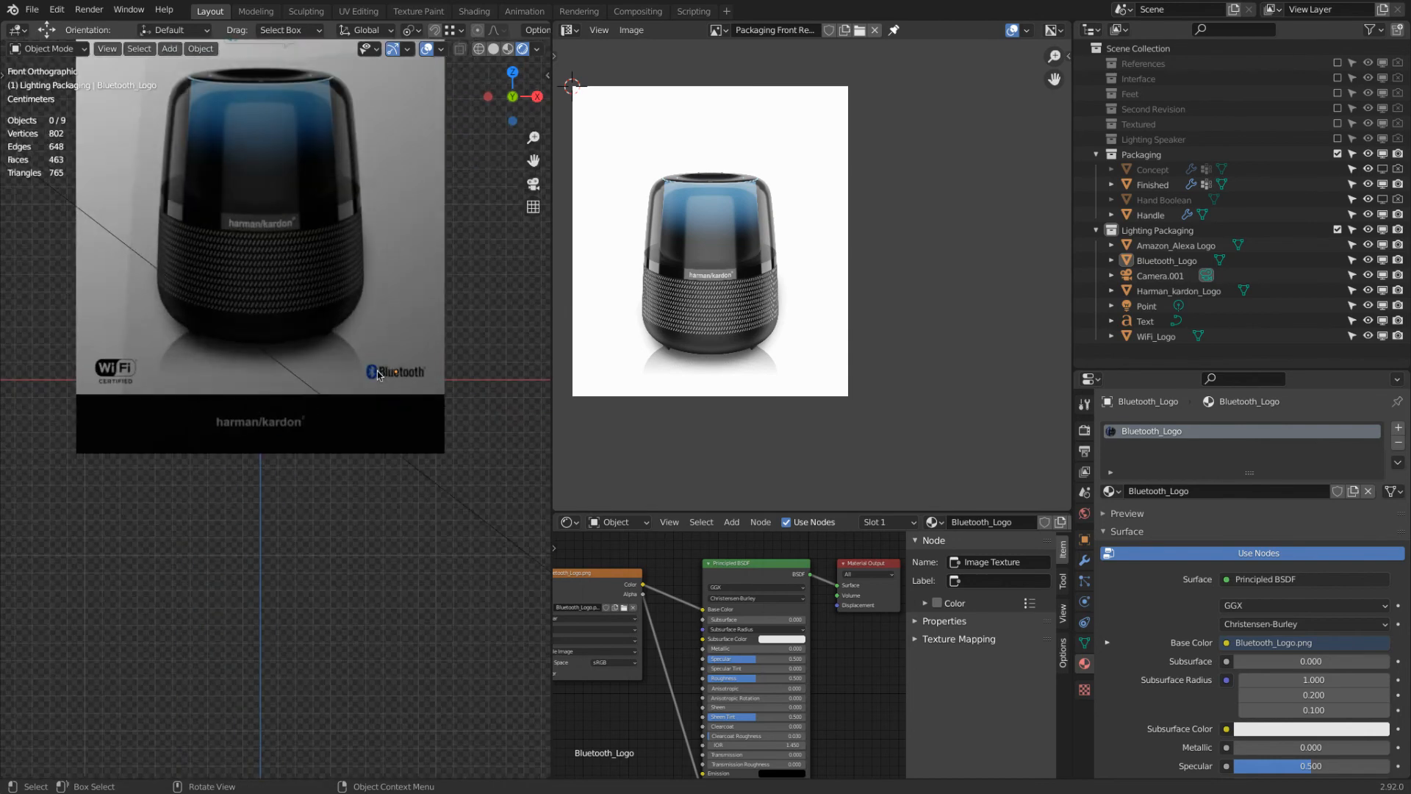
middle_click_drag(389, 388, 393, 462, "shift")
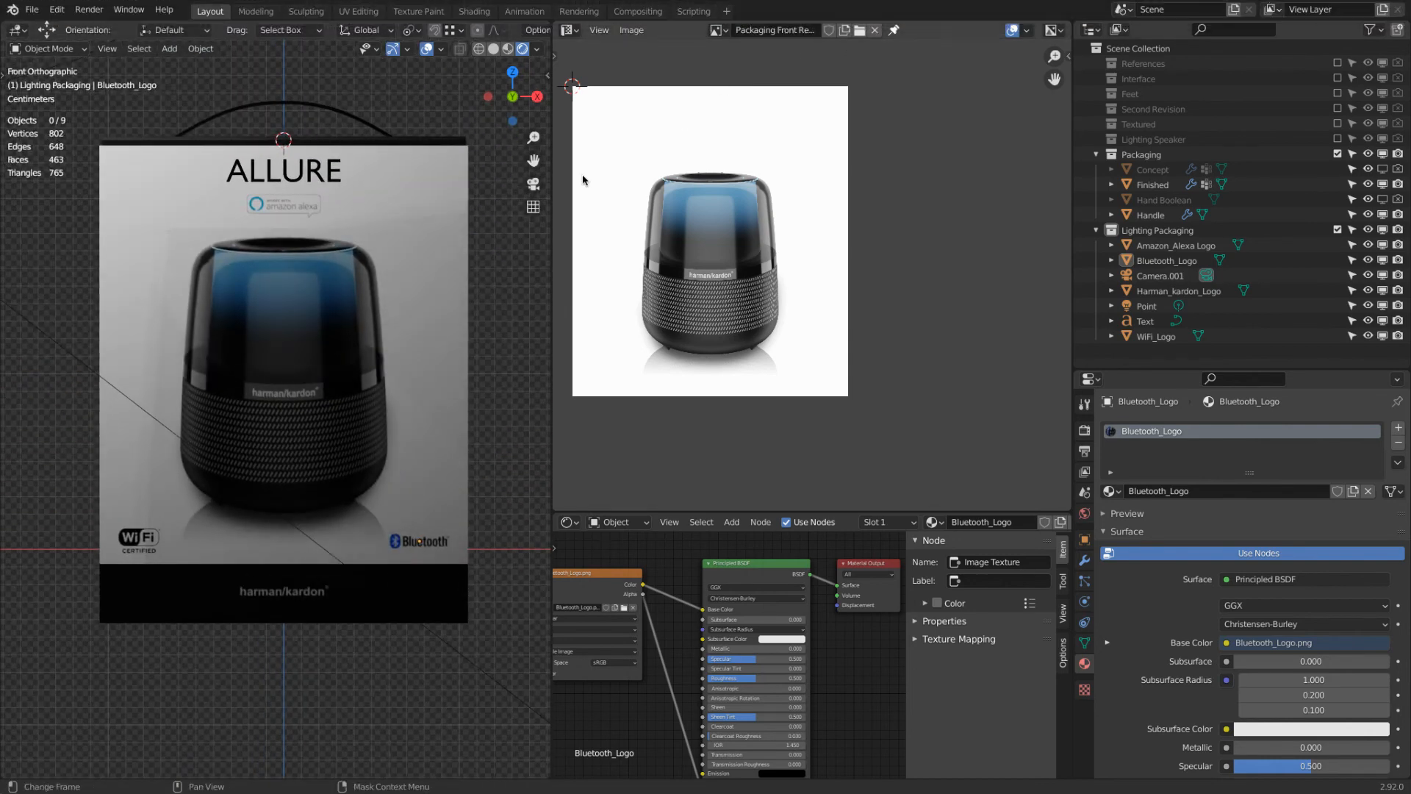
Step: Enlarge the harman/kardon logo on the black base band uniformly by about 1.19 and deselect it
left_click(307, 592)
left_click(248, 595)
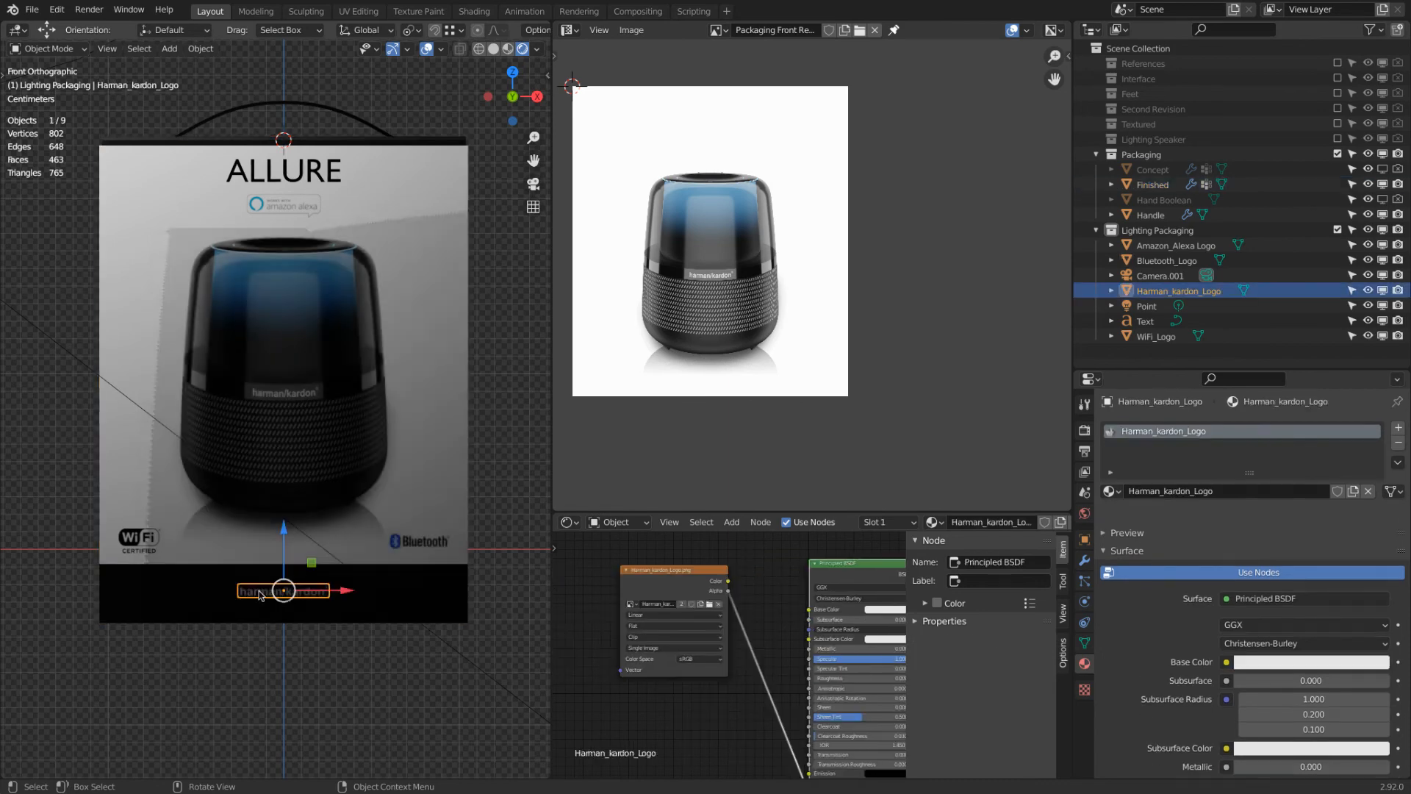
key("s")
left_click(452, 535)
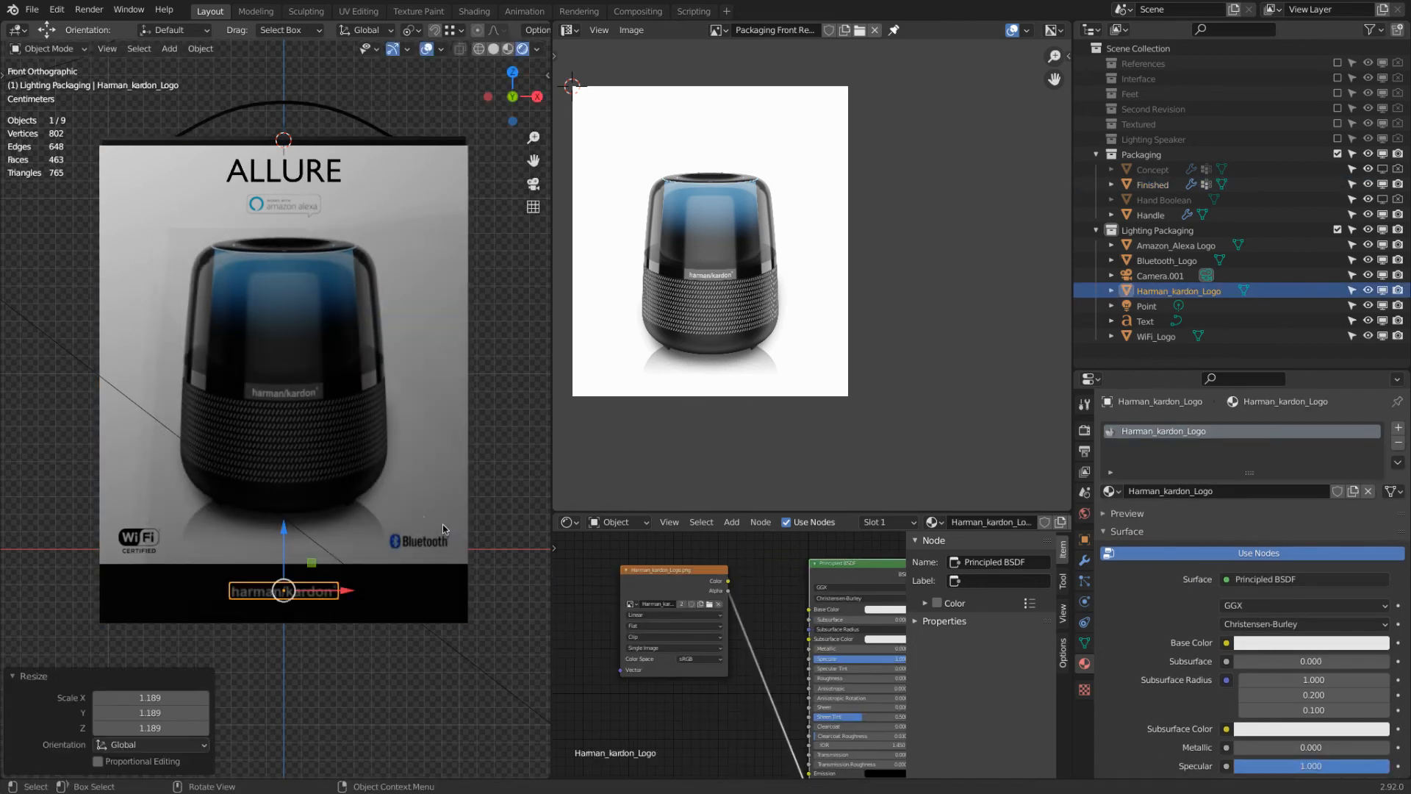
scroll(403, 505, "down", 3)
key("alt+a")
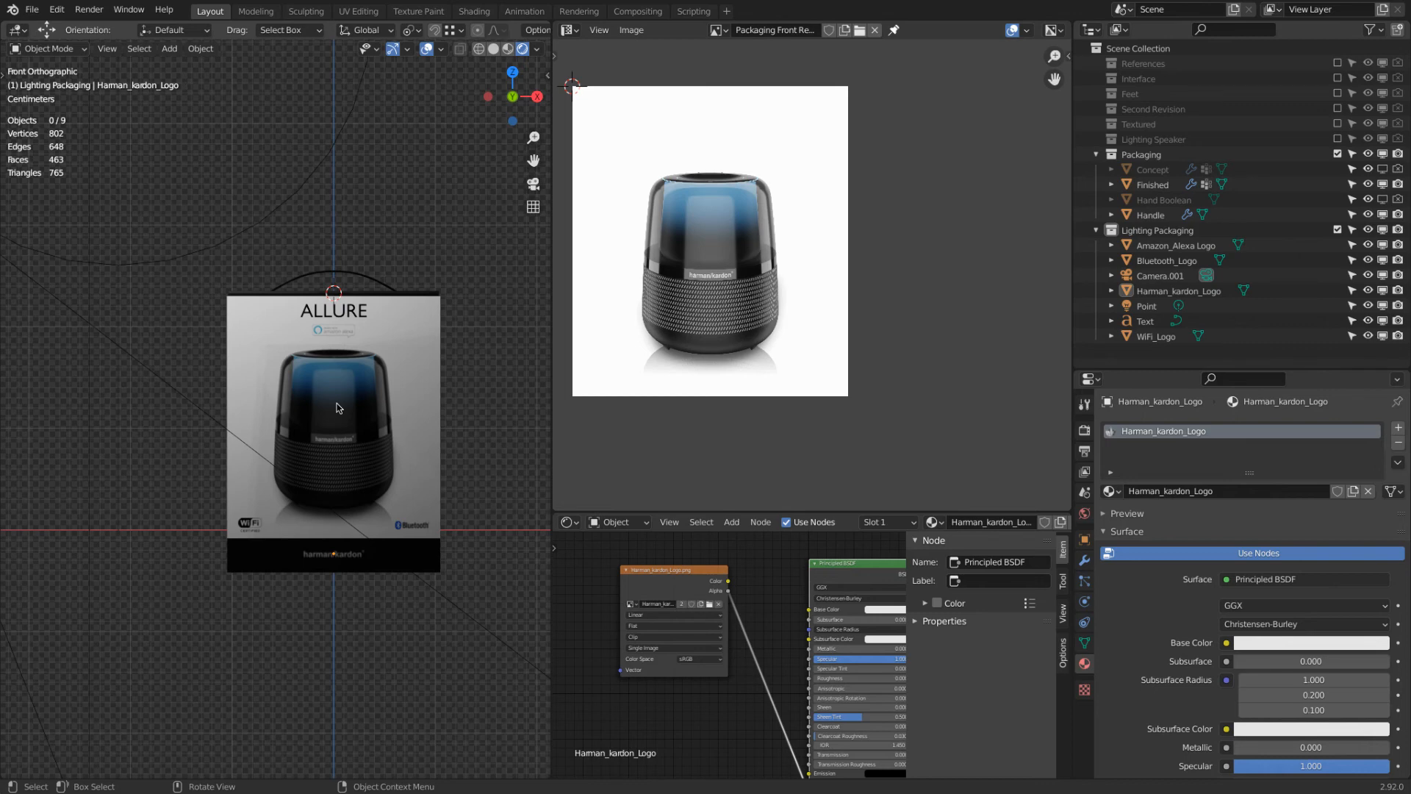
Step: Reset the 3D cursor to the world origin and add a new camera there, facing the box front
left_click(1084, 429)
scroll(355, 329, "down", 5)
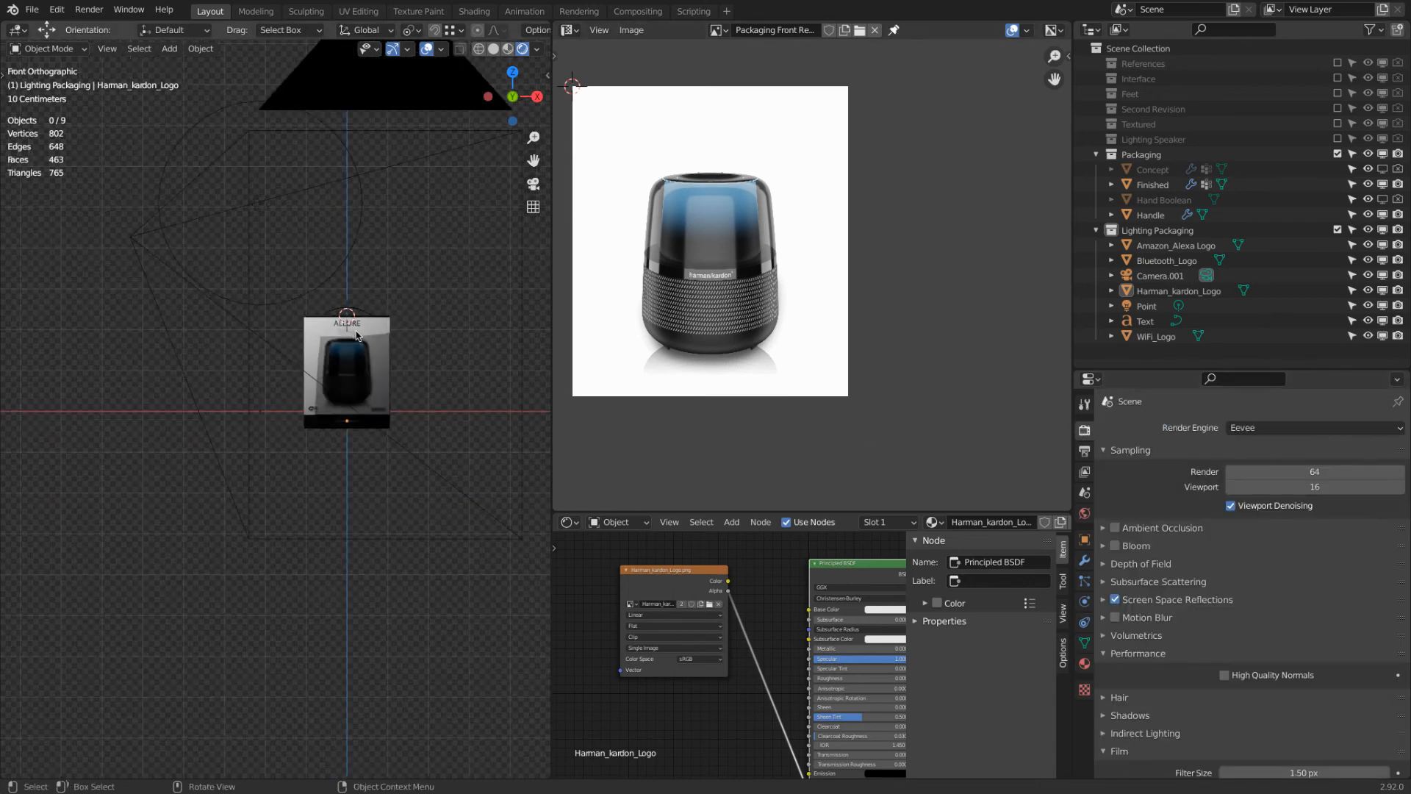
scroll(355, 331, "up", 5)
key("shift+s")
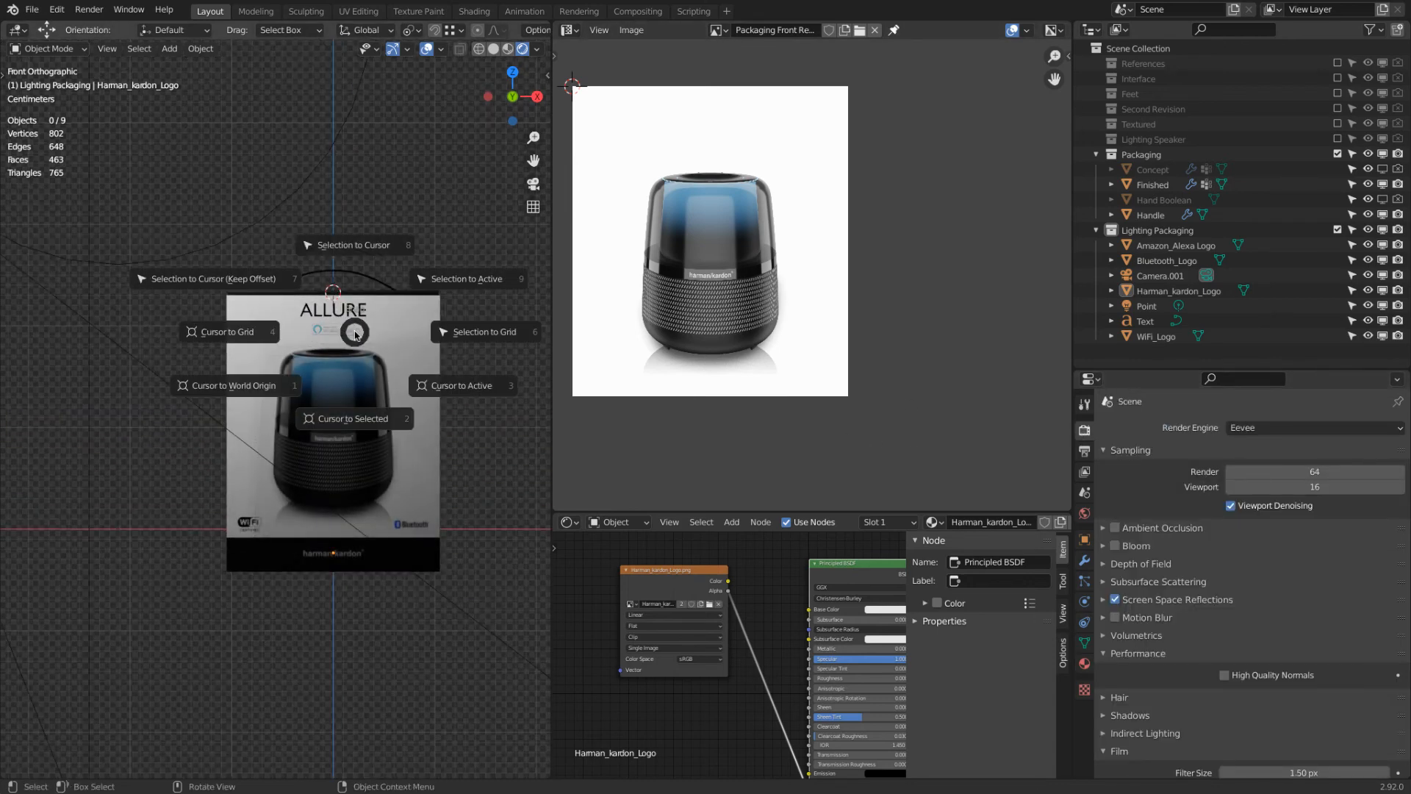
left_click(277, 383)
key("shift+a")
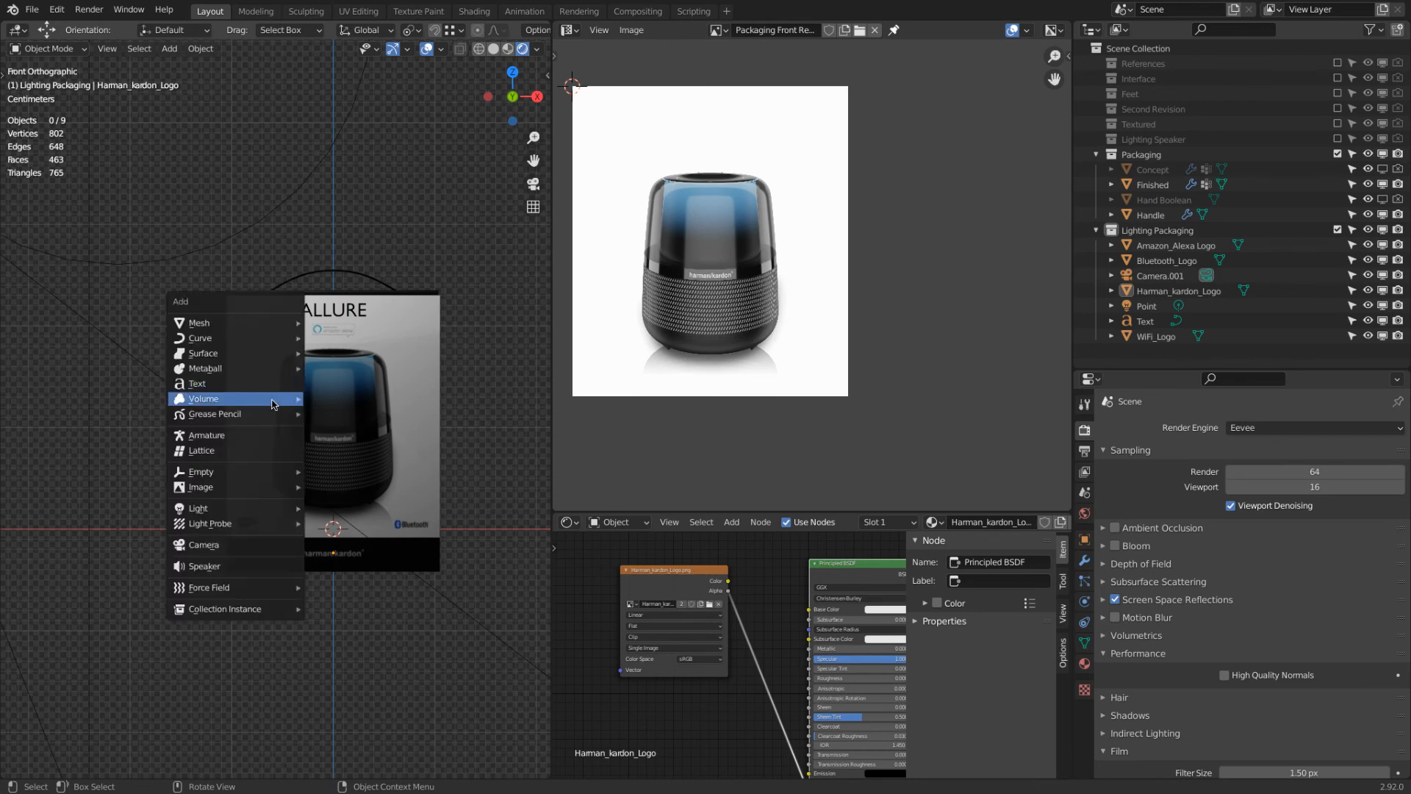
left_click(279, 544)
scroll(359, 464, "down", 6)
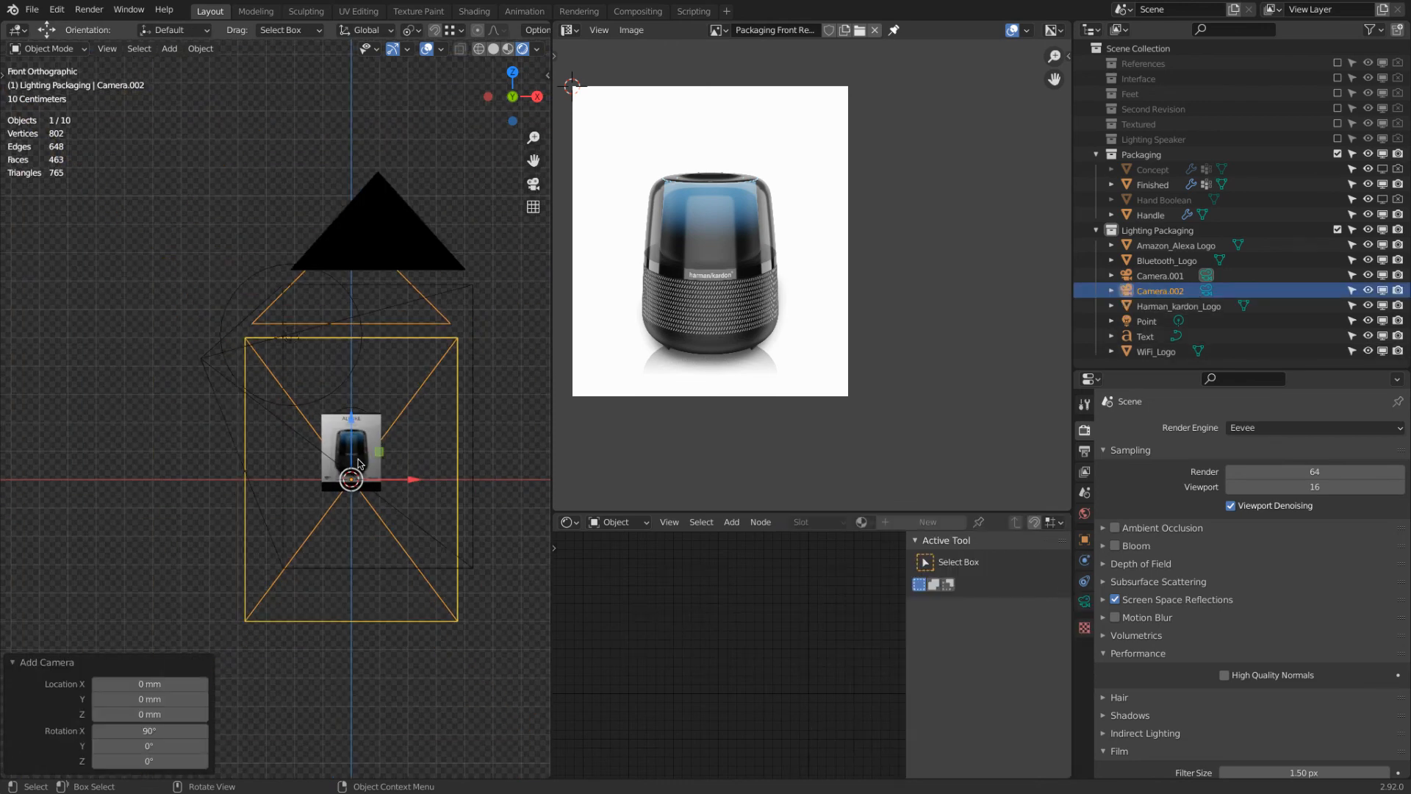
Step: From the side view, move the new camera back along Y well in front of the box and raise it slightly
key("KP_3")
key("g")
key("y")
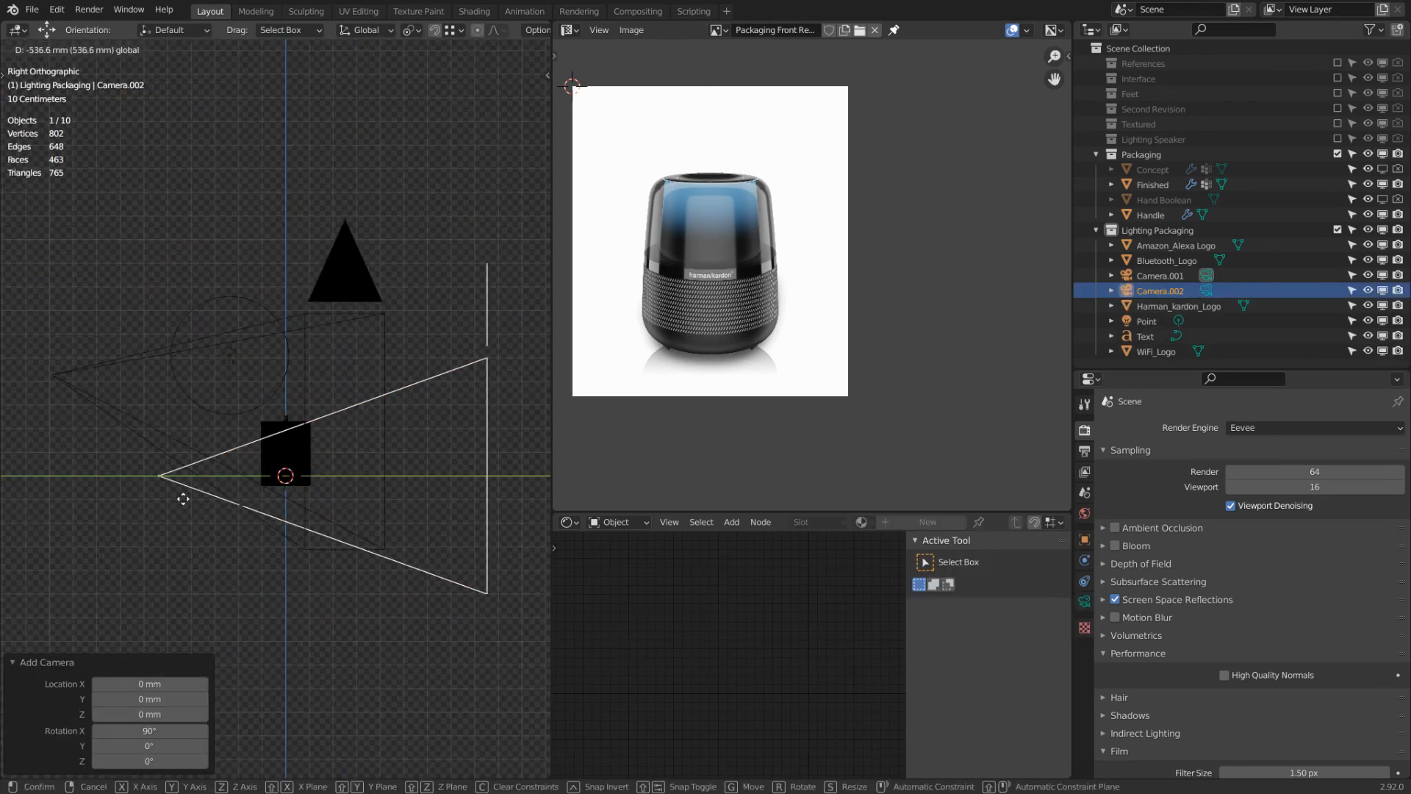
left_click(44, 457)
left_click_drag(47, 409, 47, 387)
Step: Make the new camera the active scene camera, looking through it, and open its lens settings
key("ctrl+KP_0")
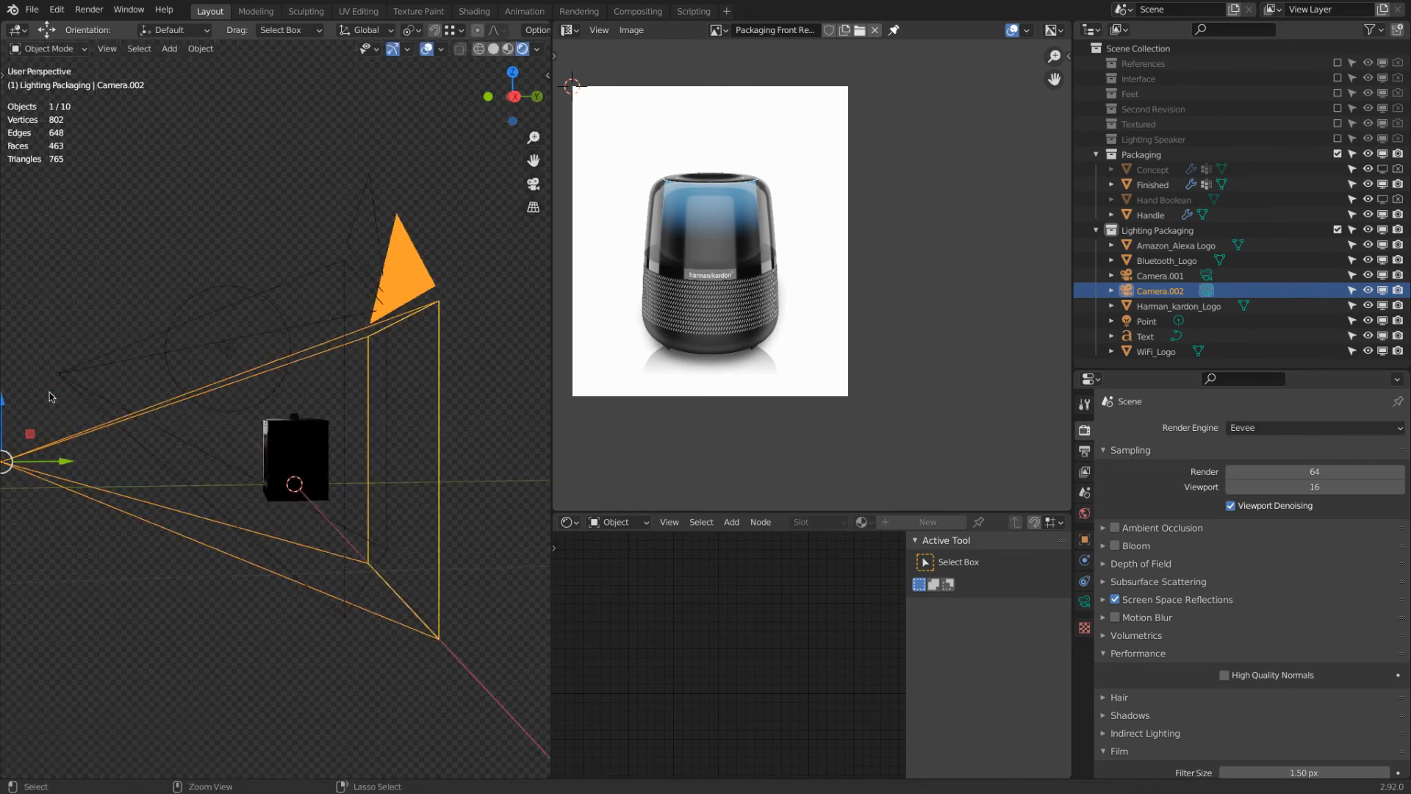
left_click(1085, 602)
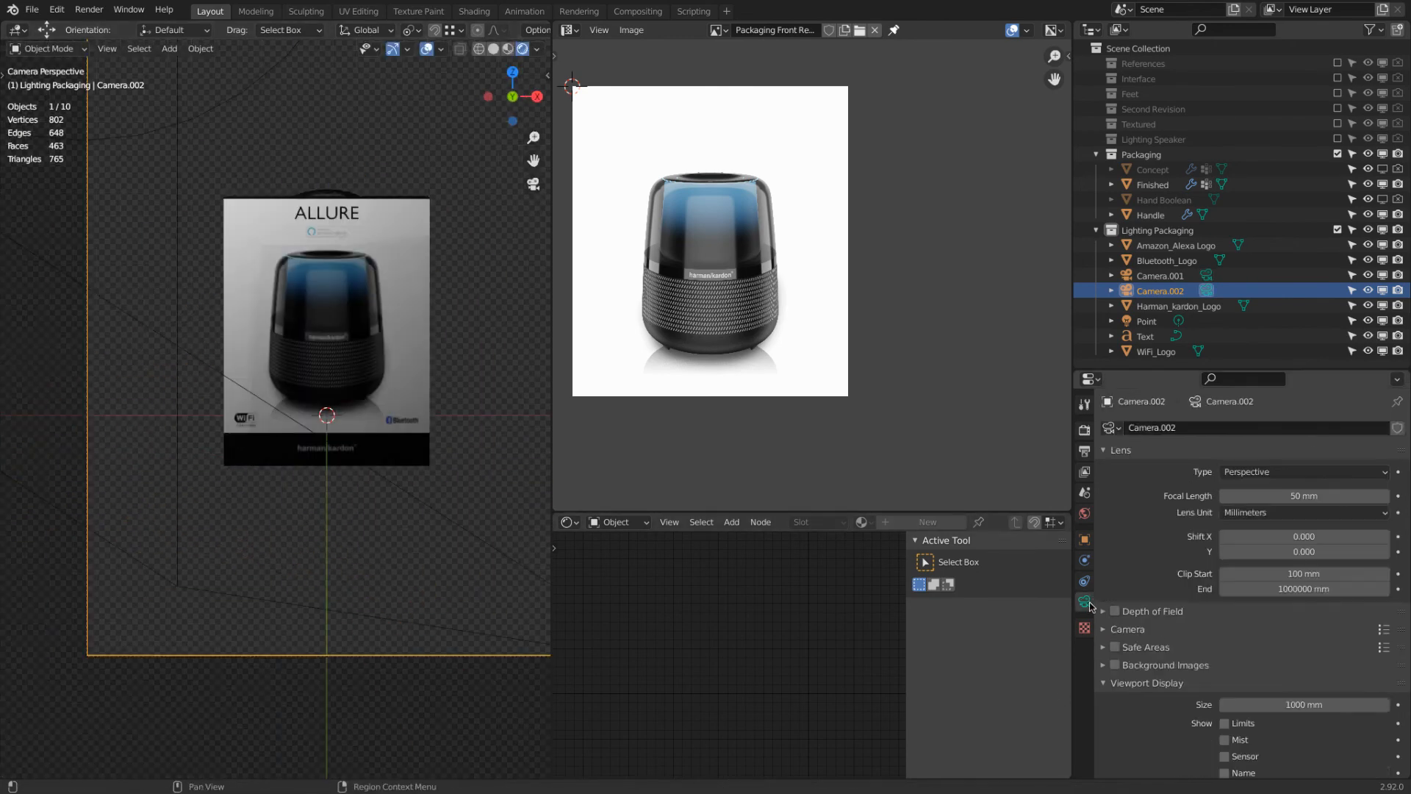
Step: Set the new camera's lens type to Orthographic and replace the image editor with a zoomed-out 3D viewport
left_click(1324, 472)
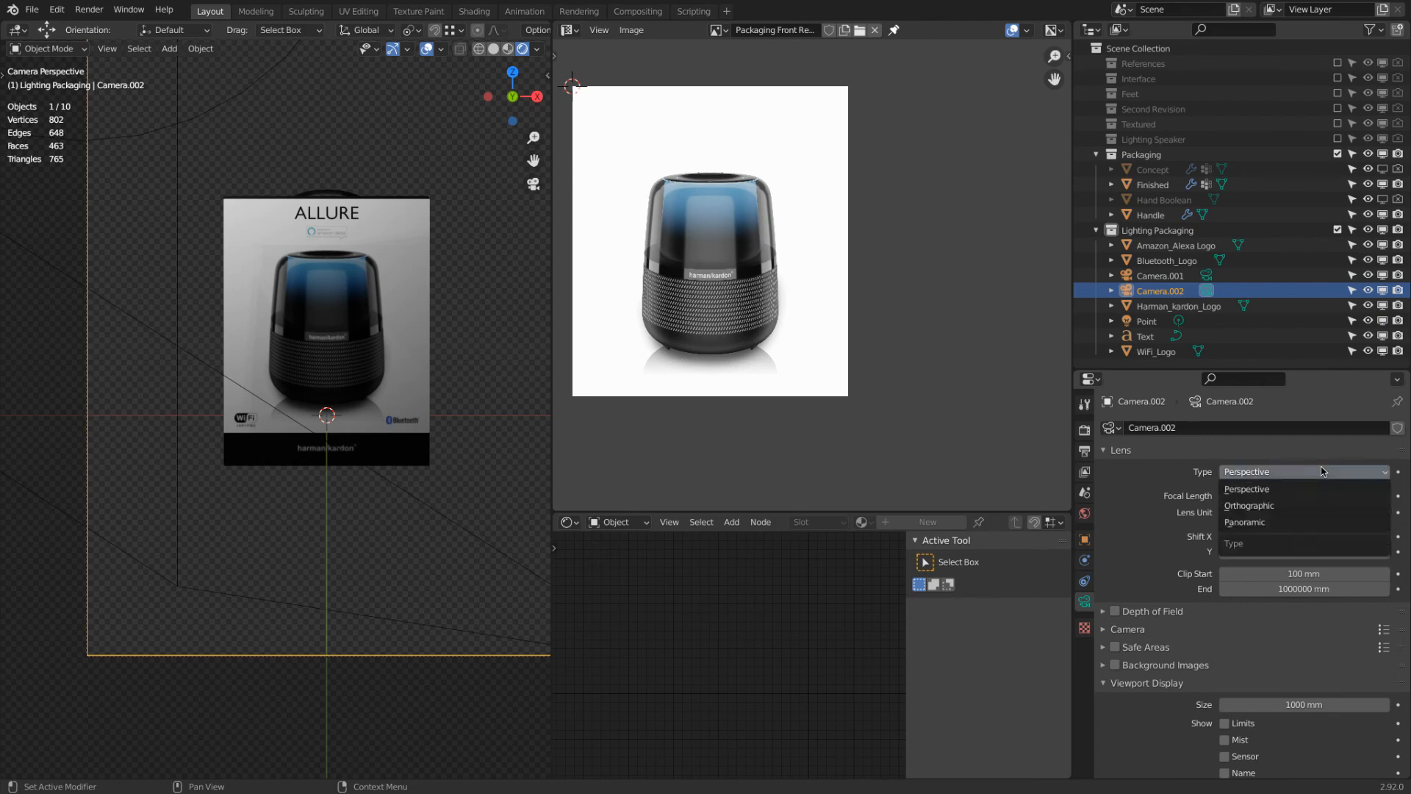
left_click(1331, 515)
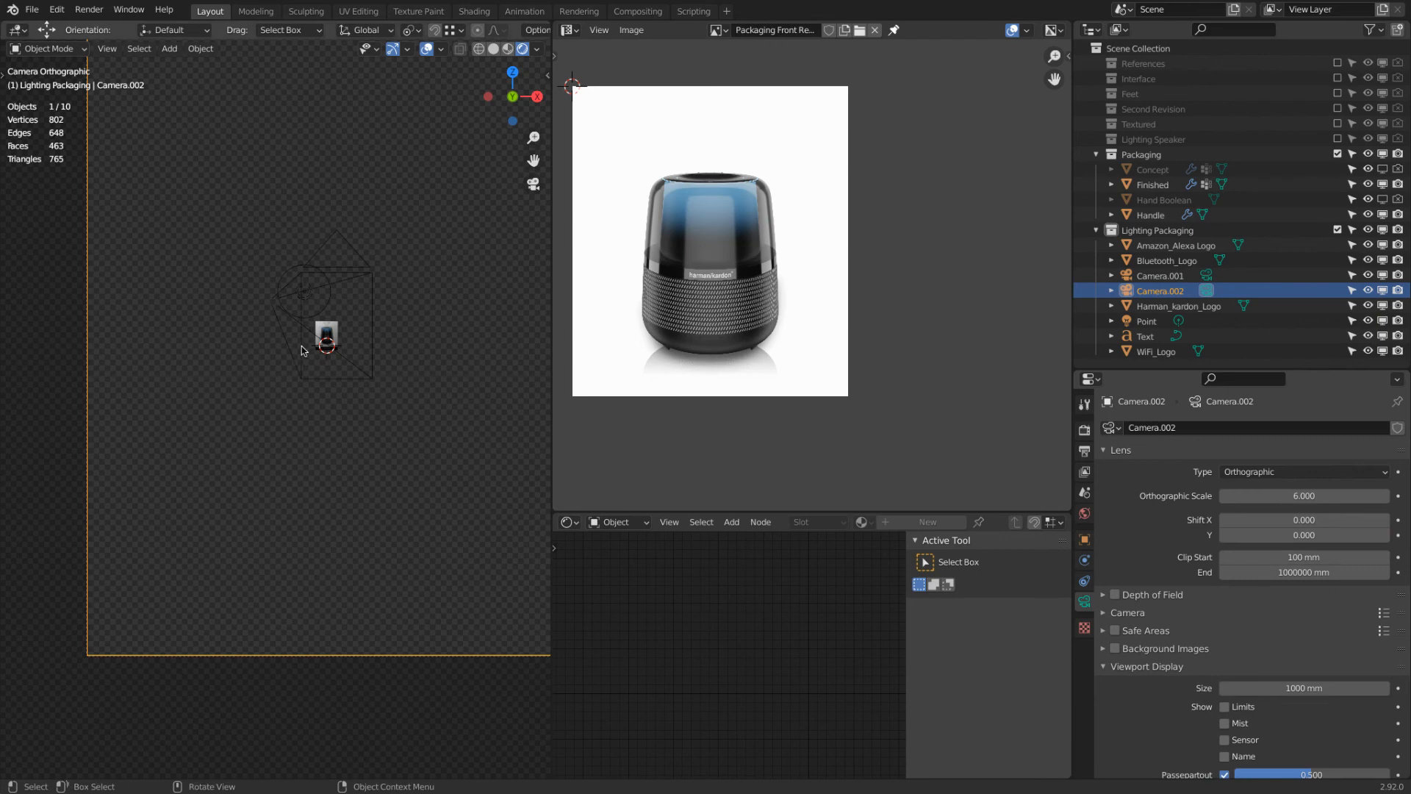
left_click(569, 29)
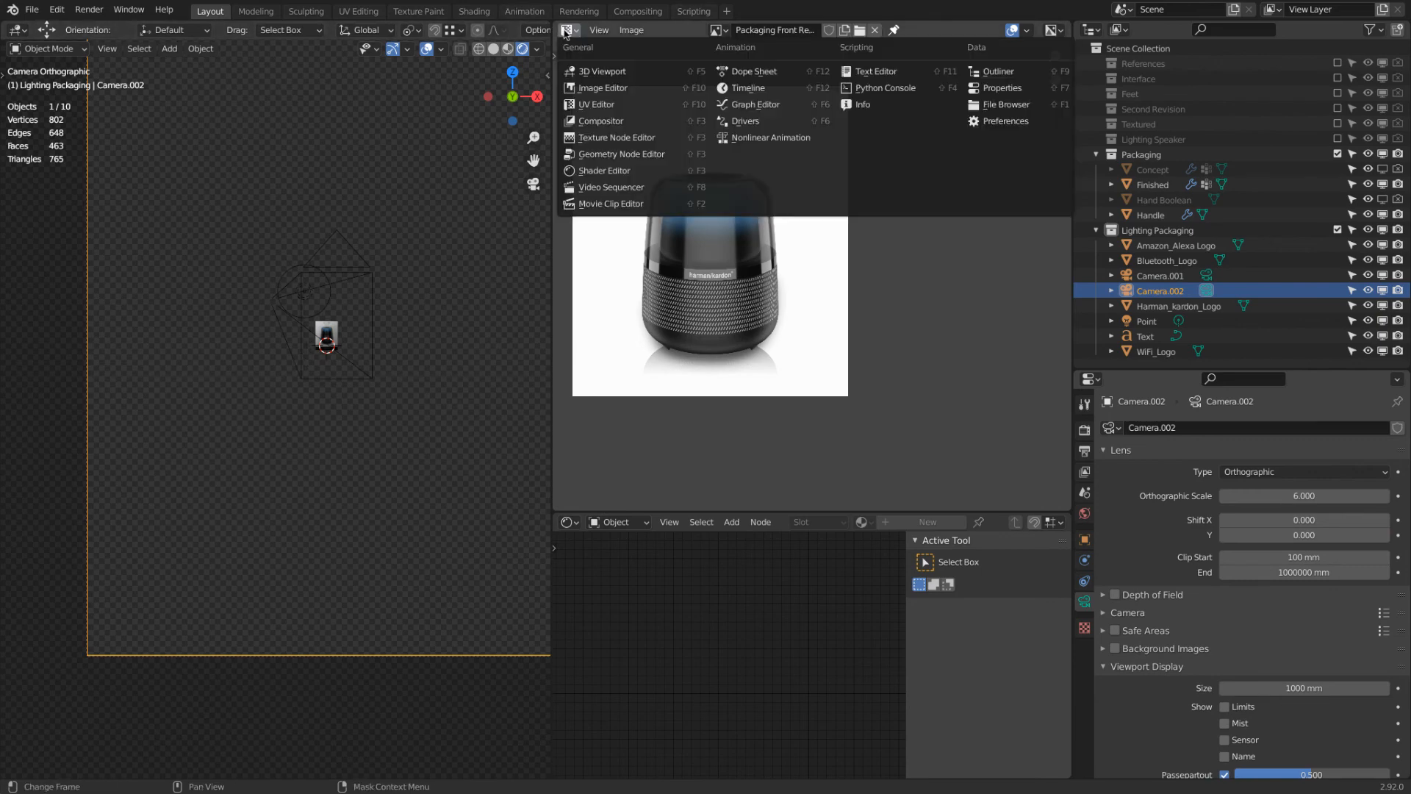
left_click(582, 71)
scroll(801, 252, "down", 6)
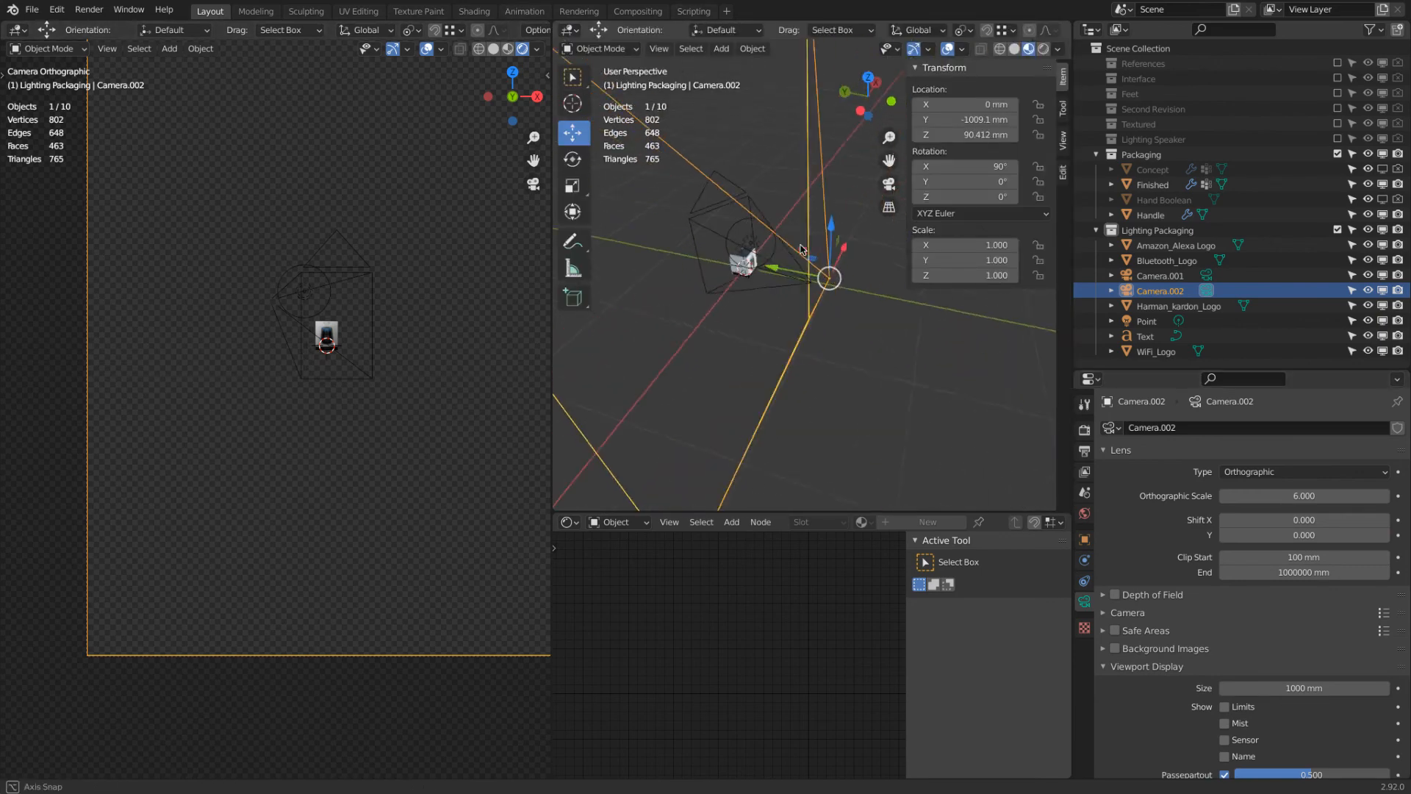
Step: Set the camera's orthographic scale to 0.3 and frame the whole camera view
mouse_move(762, 250)
left_mouse_down()
mouse_move(757, 235)
mouse_move(771, 240)
mouse_move(739, 230)
mouse_move(767, 238)
left_mouse_up()
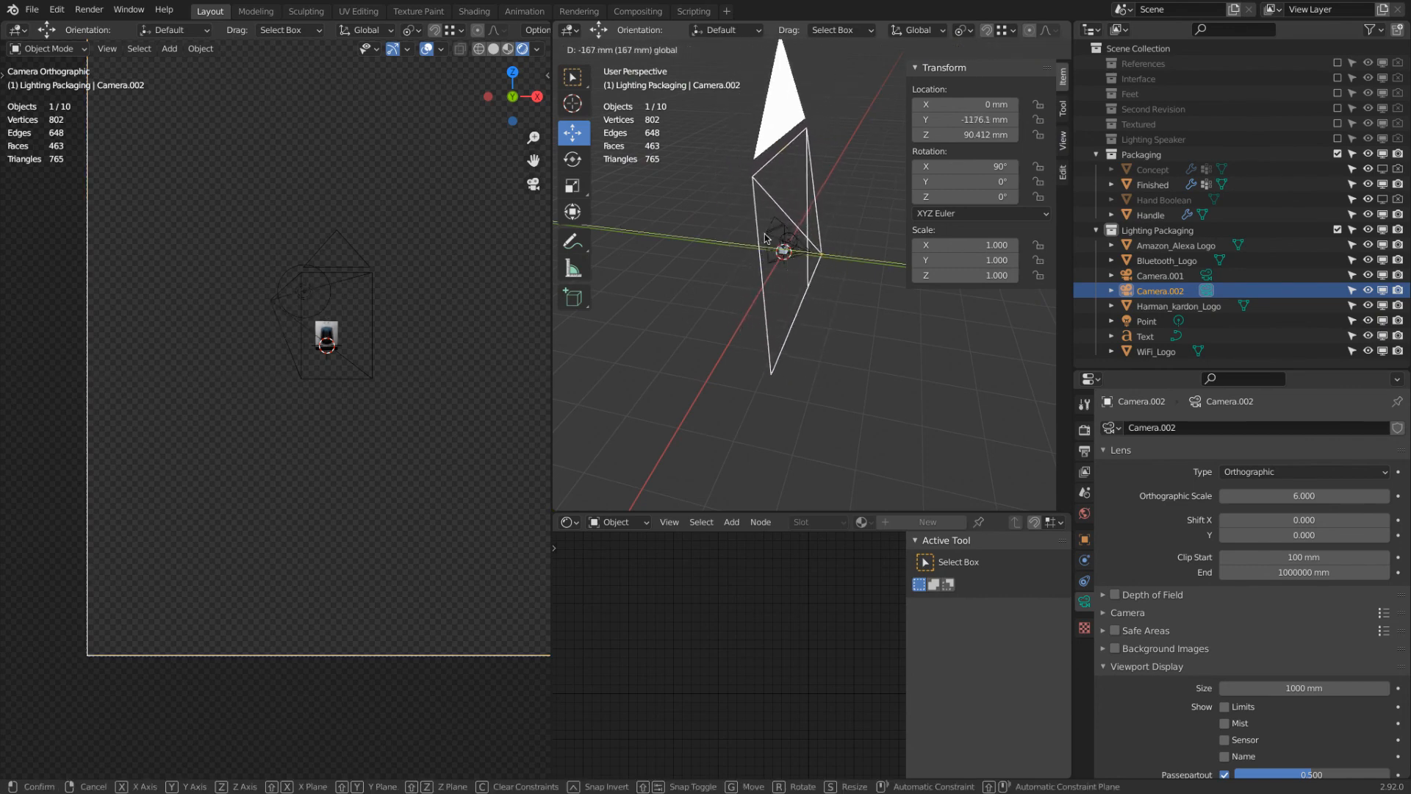
right_click(767, 238)
left_click_drag(1280, 495, 1234, 492)
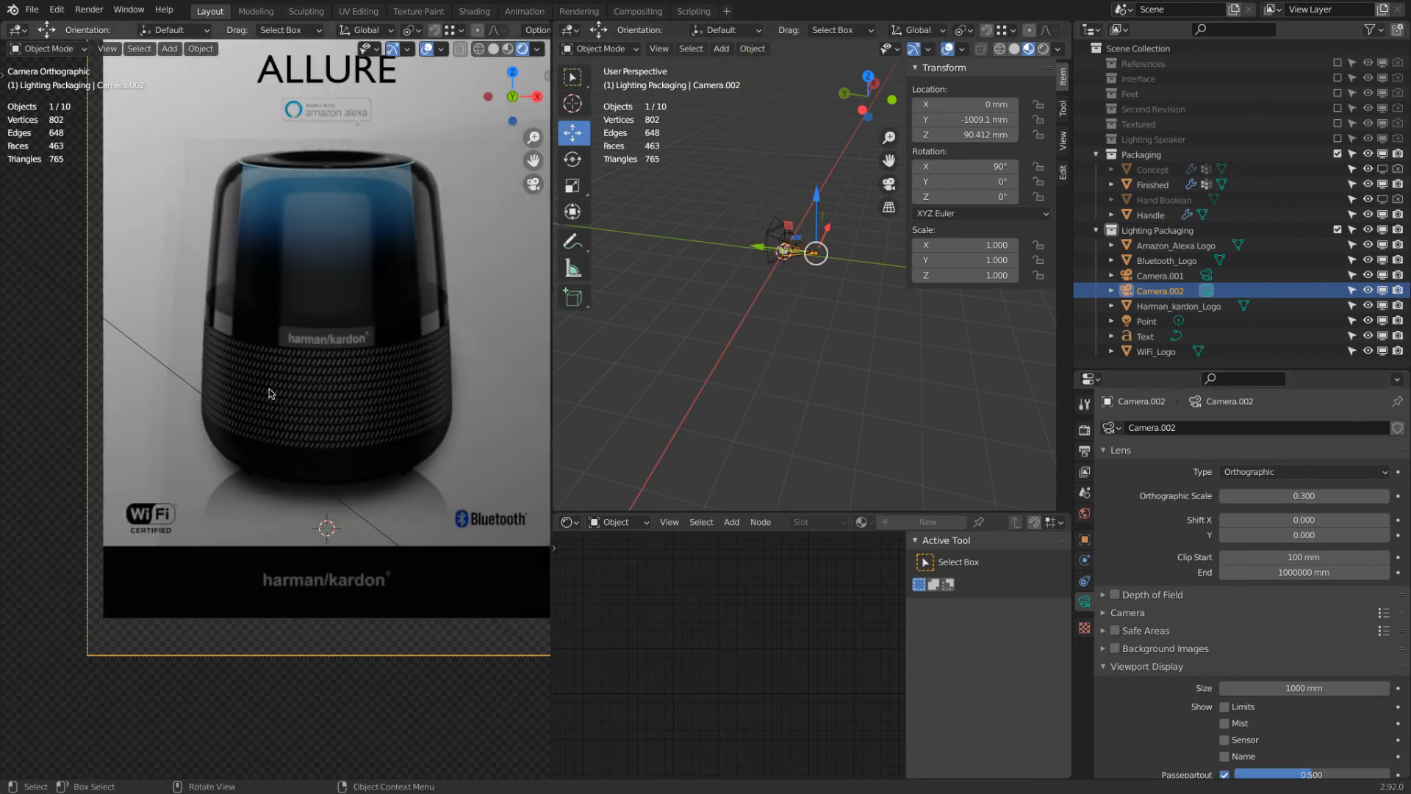
scroll(288, 382, "down", 3)
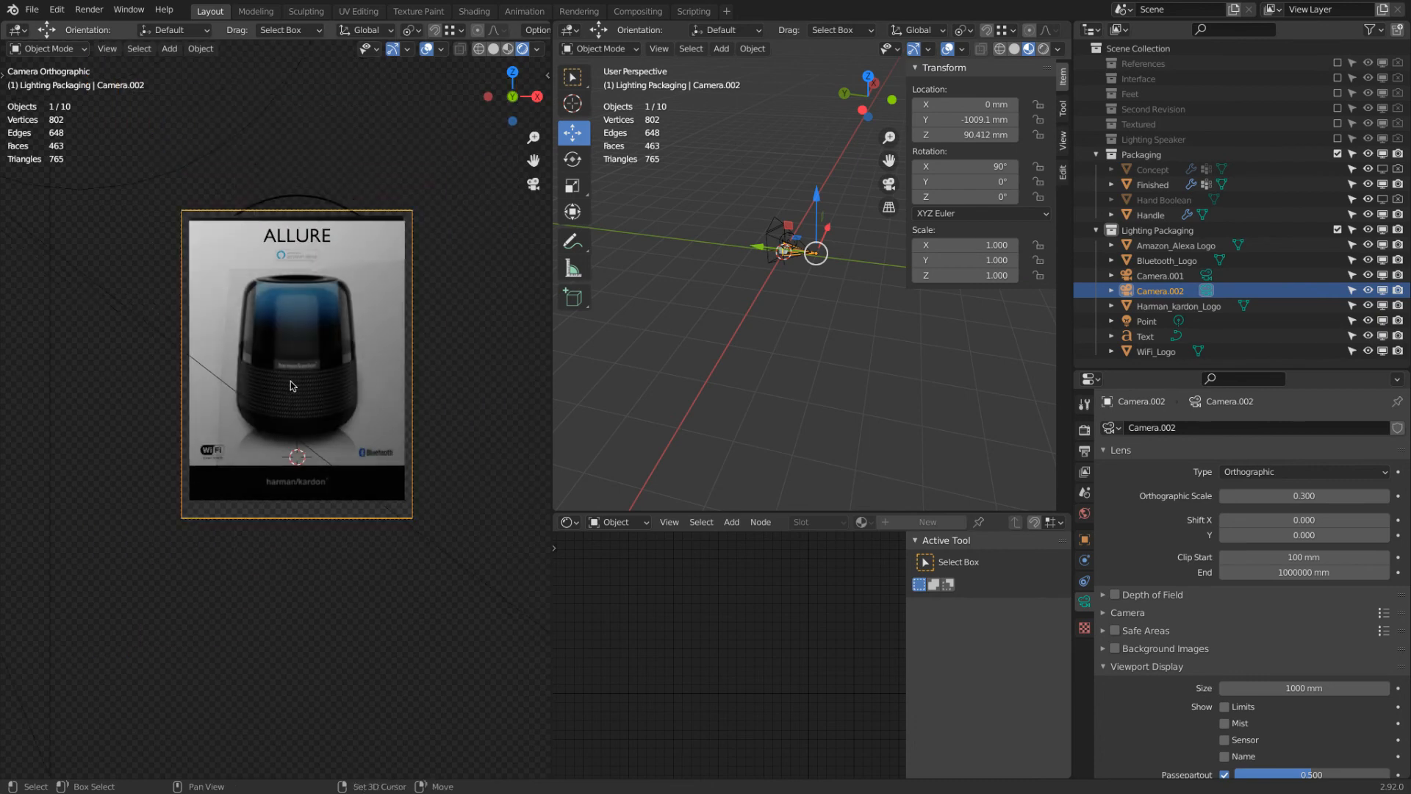
middle_click_drag(288, 382, 266, 403, "shift")
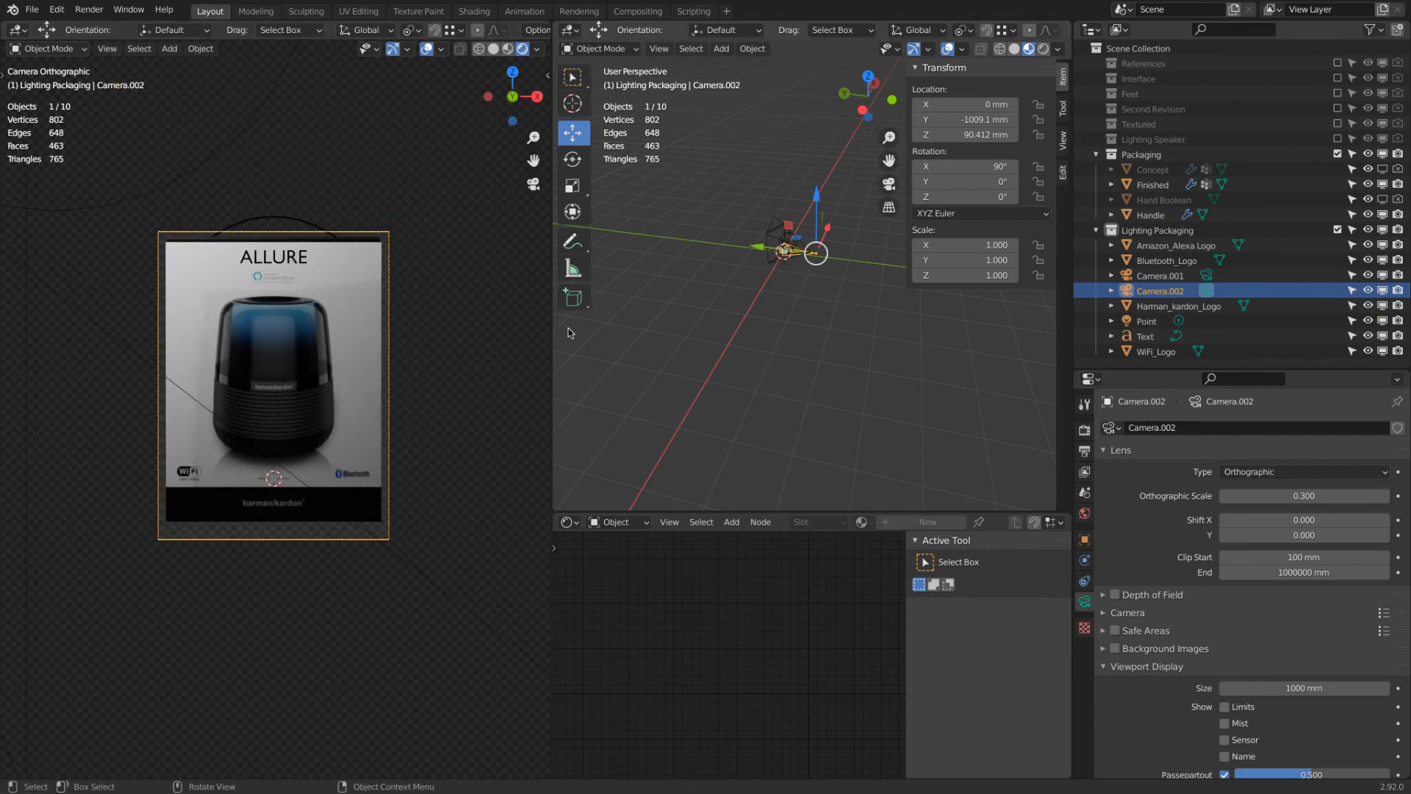
Step: Move the camera back to Y -1257.2 mm, raise it to Z 97.234 mm, and set its orthographic scale to 0.33
left_click_drag(757, 252, 923, 316)
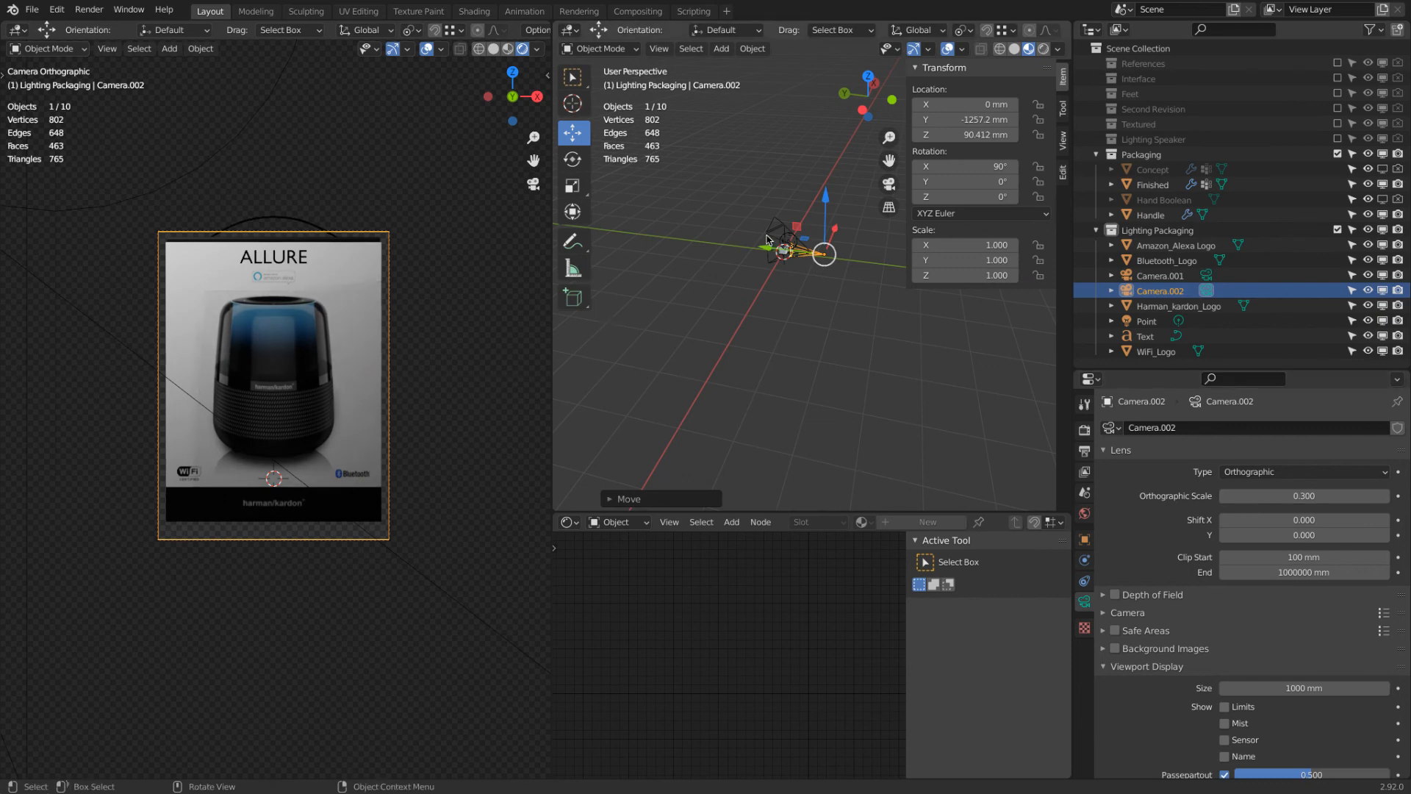
left_click_drag(826, 195, 829, 197)
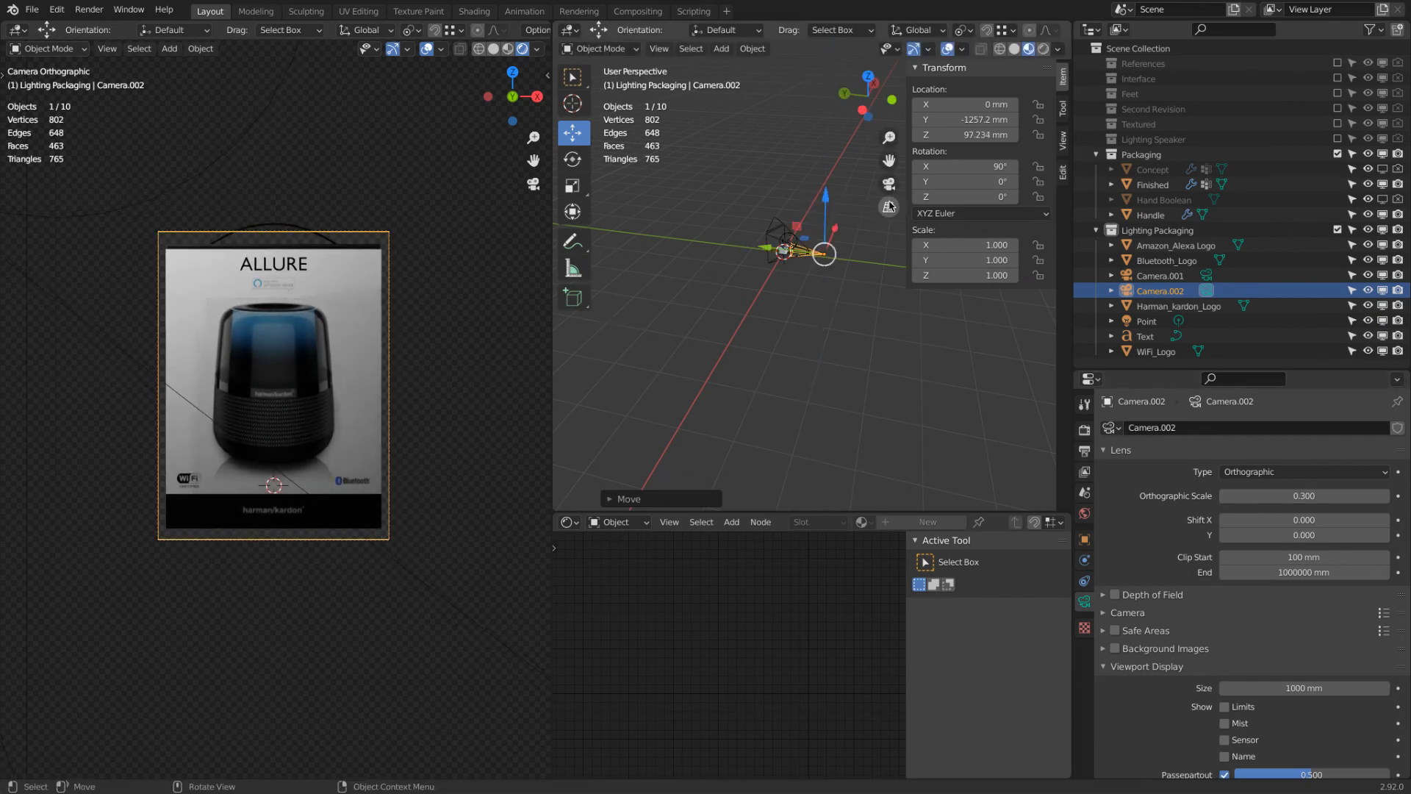
left_click_drag(1312, 495, 1314, 493)
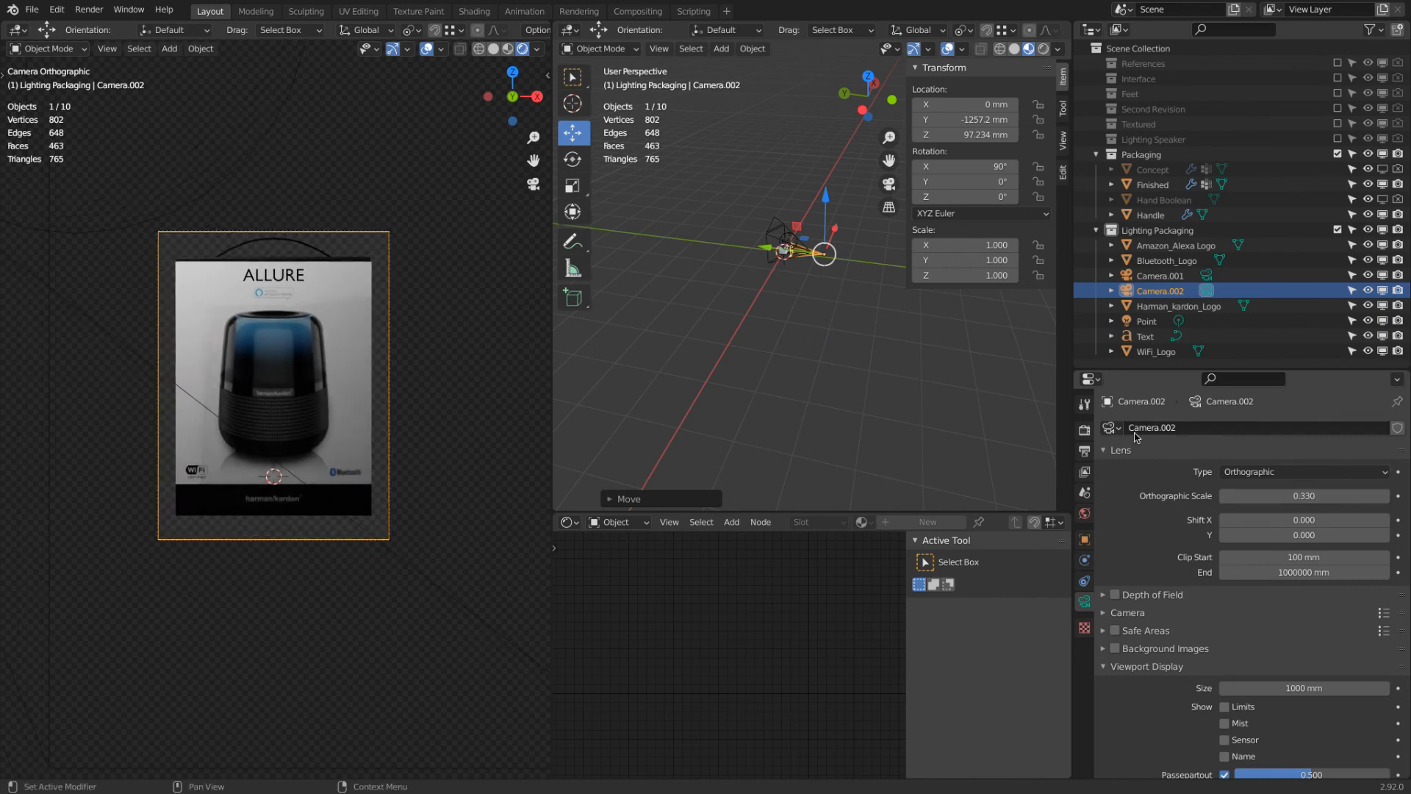
Step: Check the output dimensions, render a test image of the box front, and close the render window
left_click(1083, 429)
left_click(1085, 452)
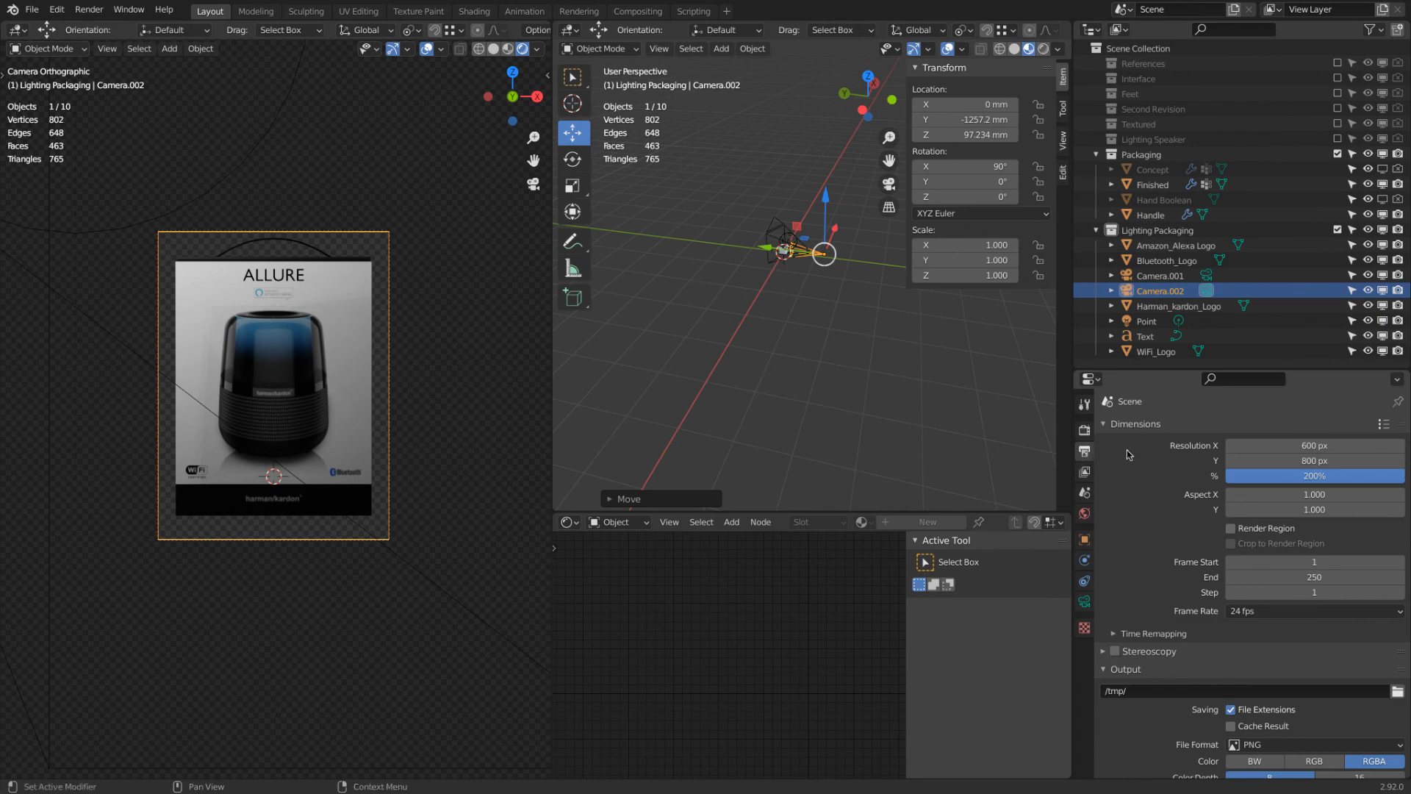
left_click(1317, 476)
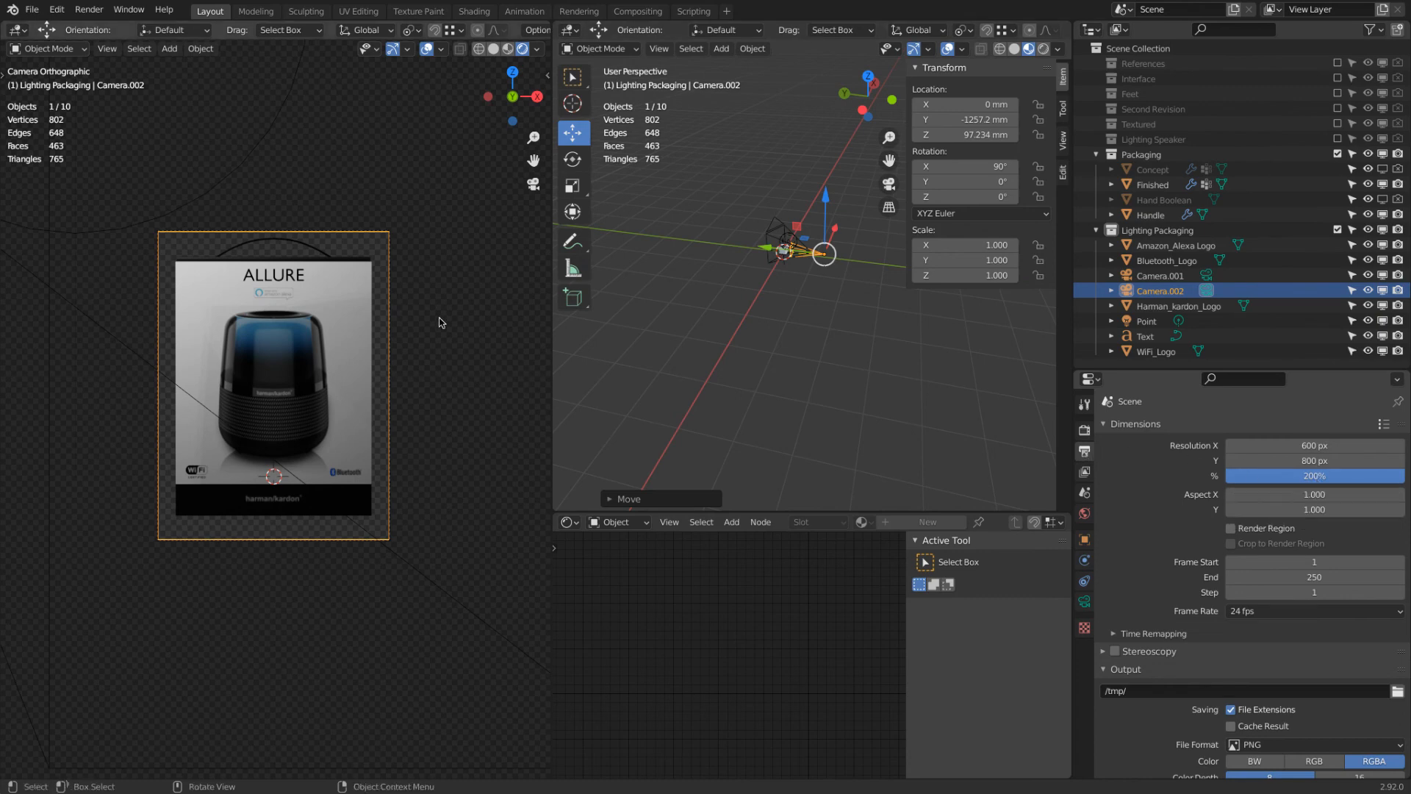
left_click(89, 9)
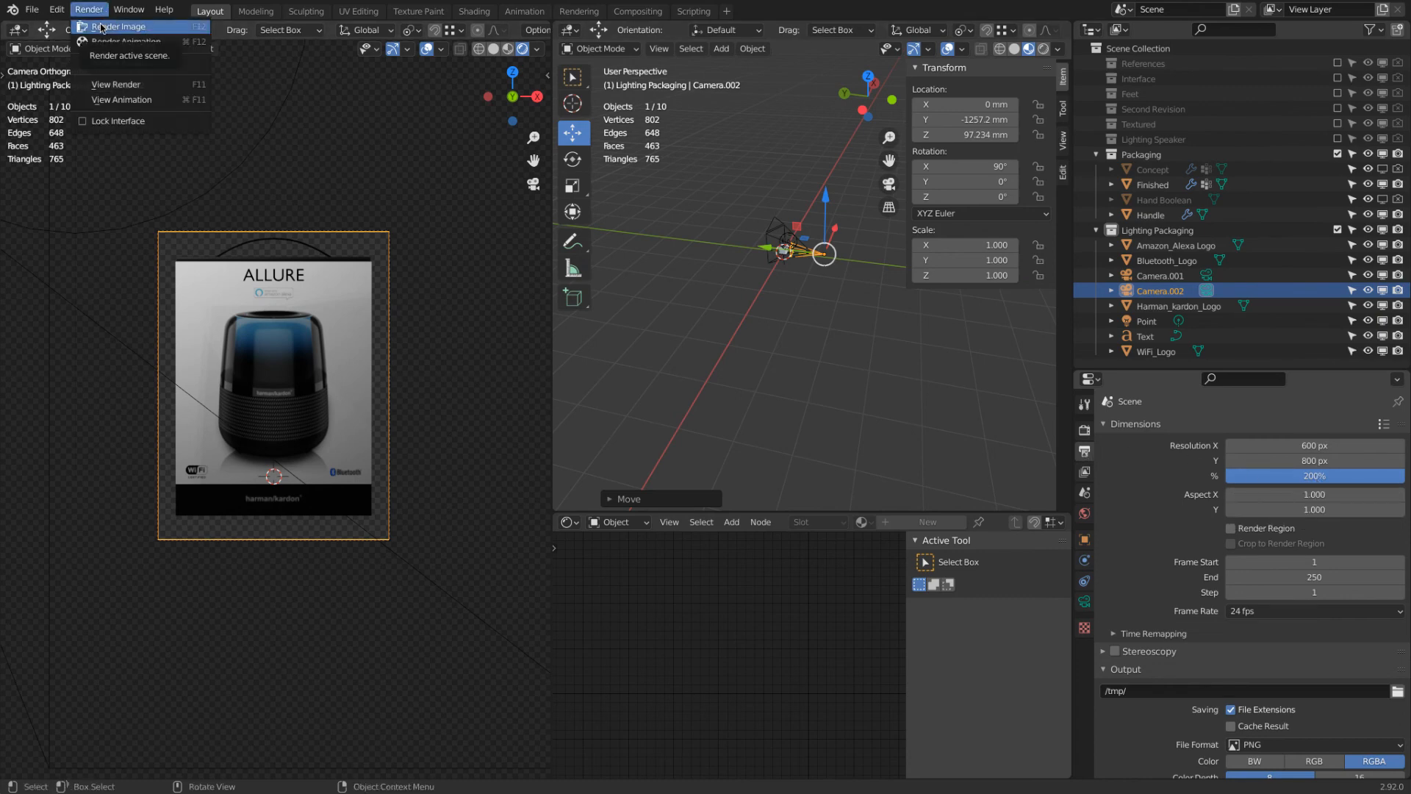
left_click(100, 27)
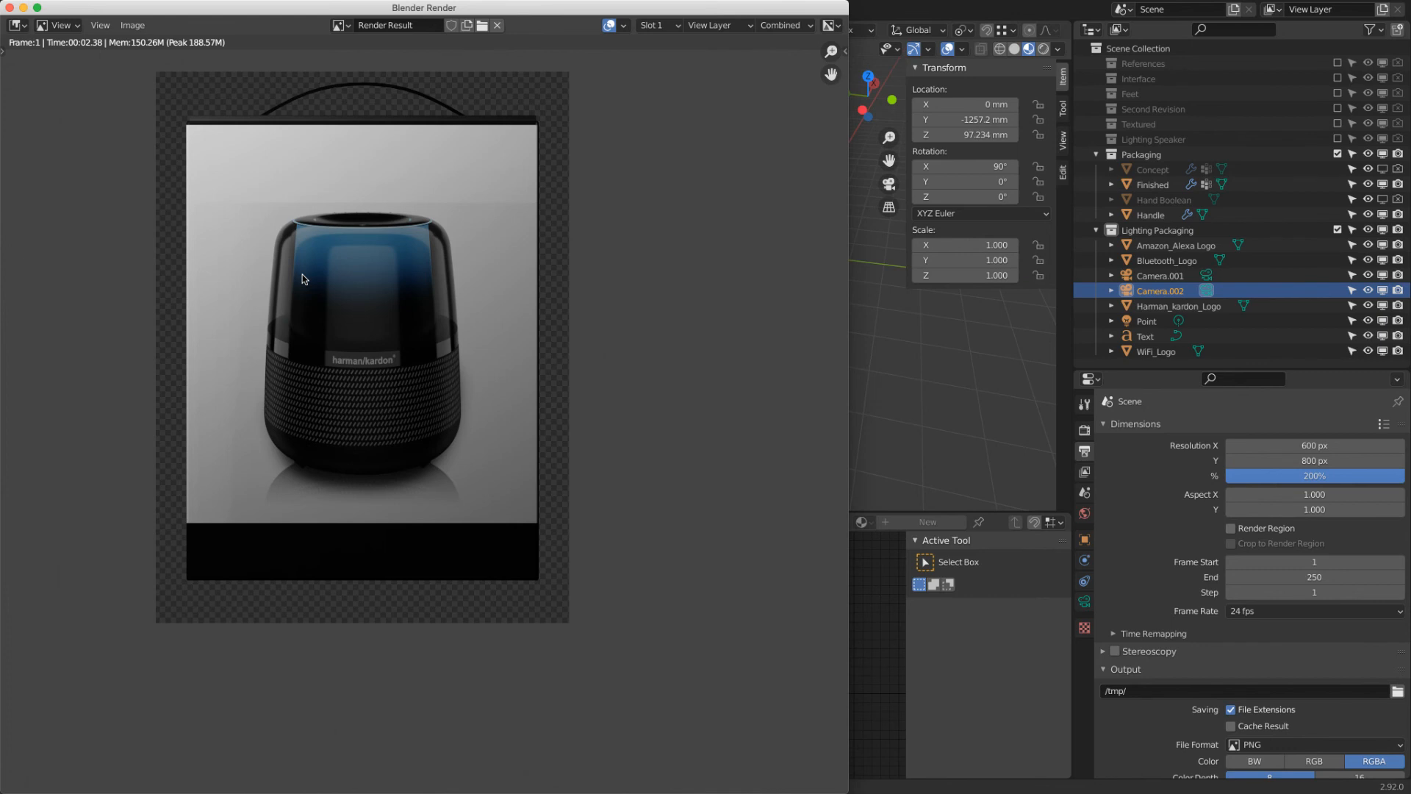
left_click(895, 331)
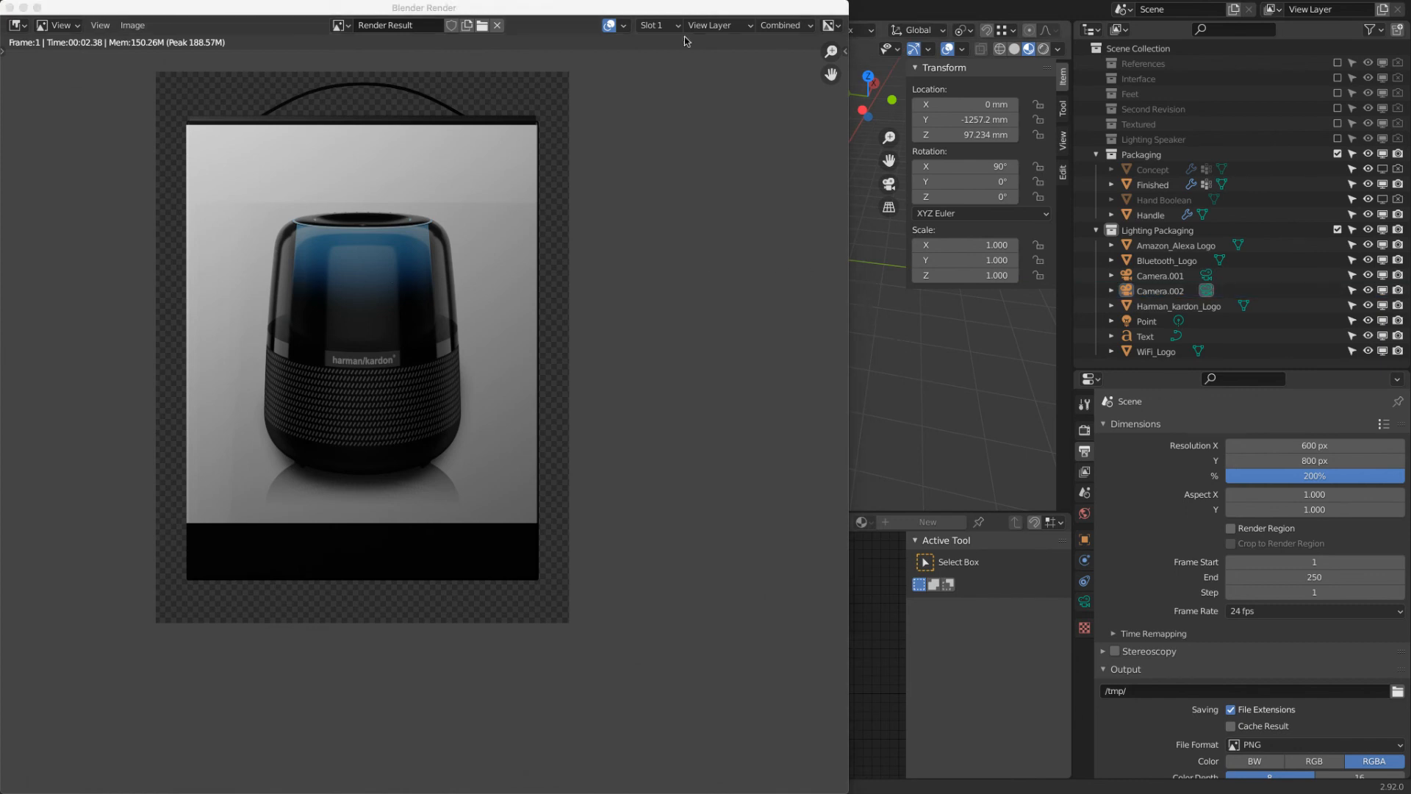
left_click_drag(25, 11, 112, 117)
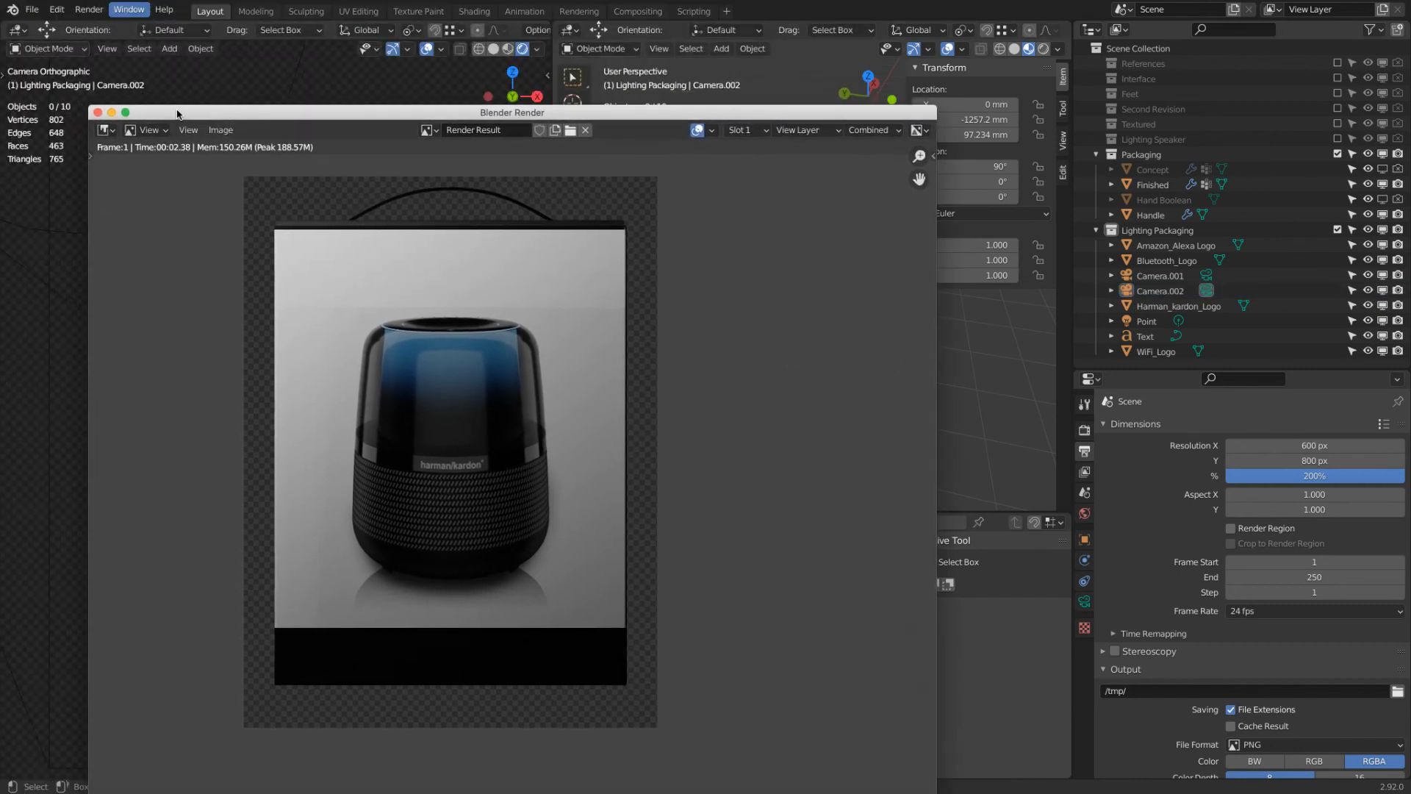
left_click(98, 113)
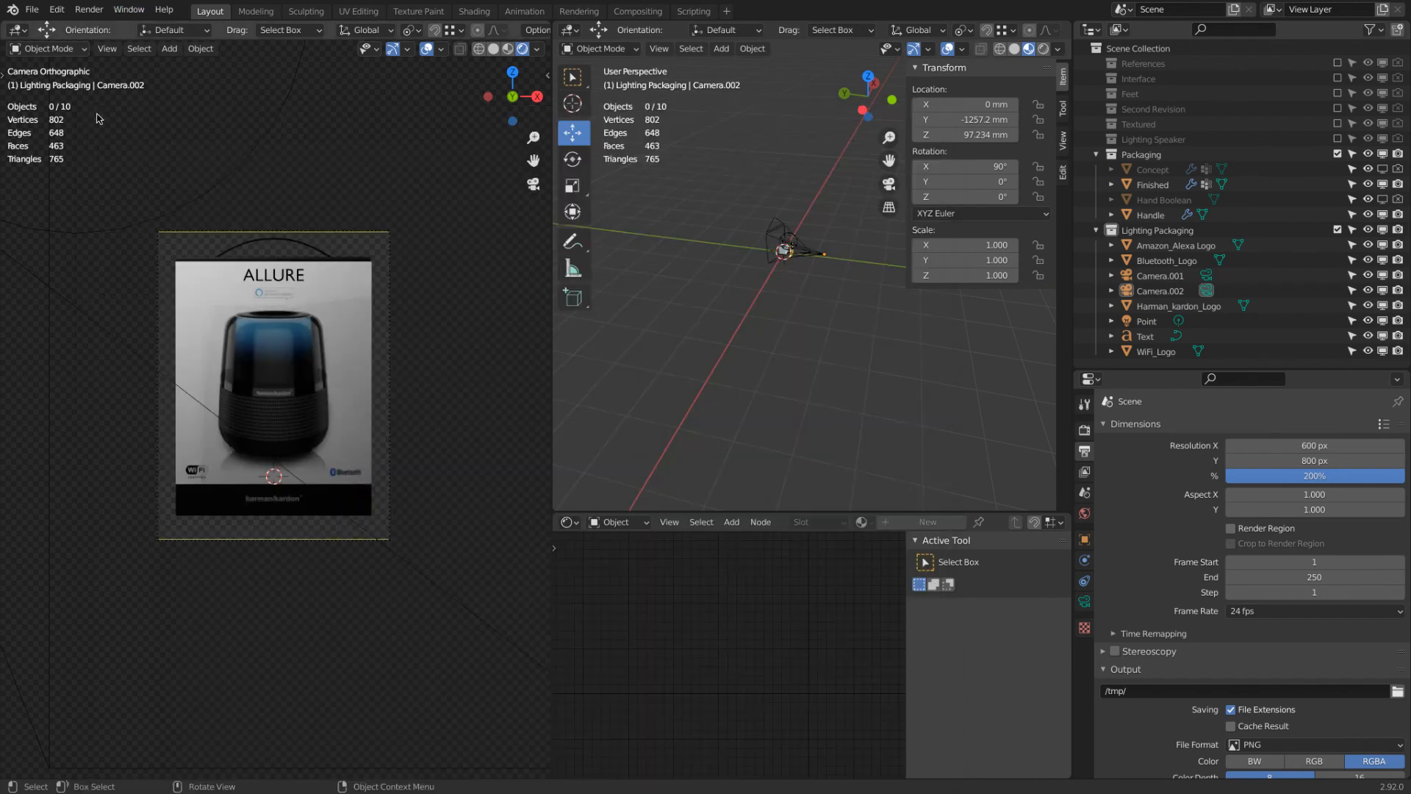
Step: Enable the Bevel and Solidify modifiers of the box in the viewport to check how they affect the text and logos
left_click(272, 277)
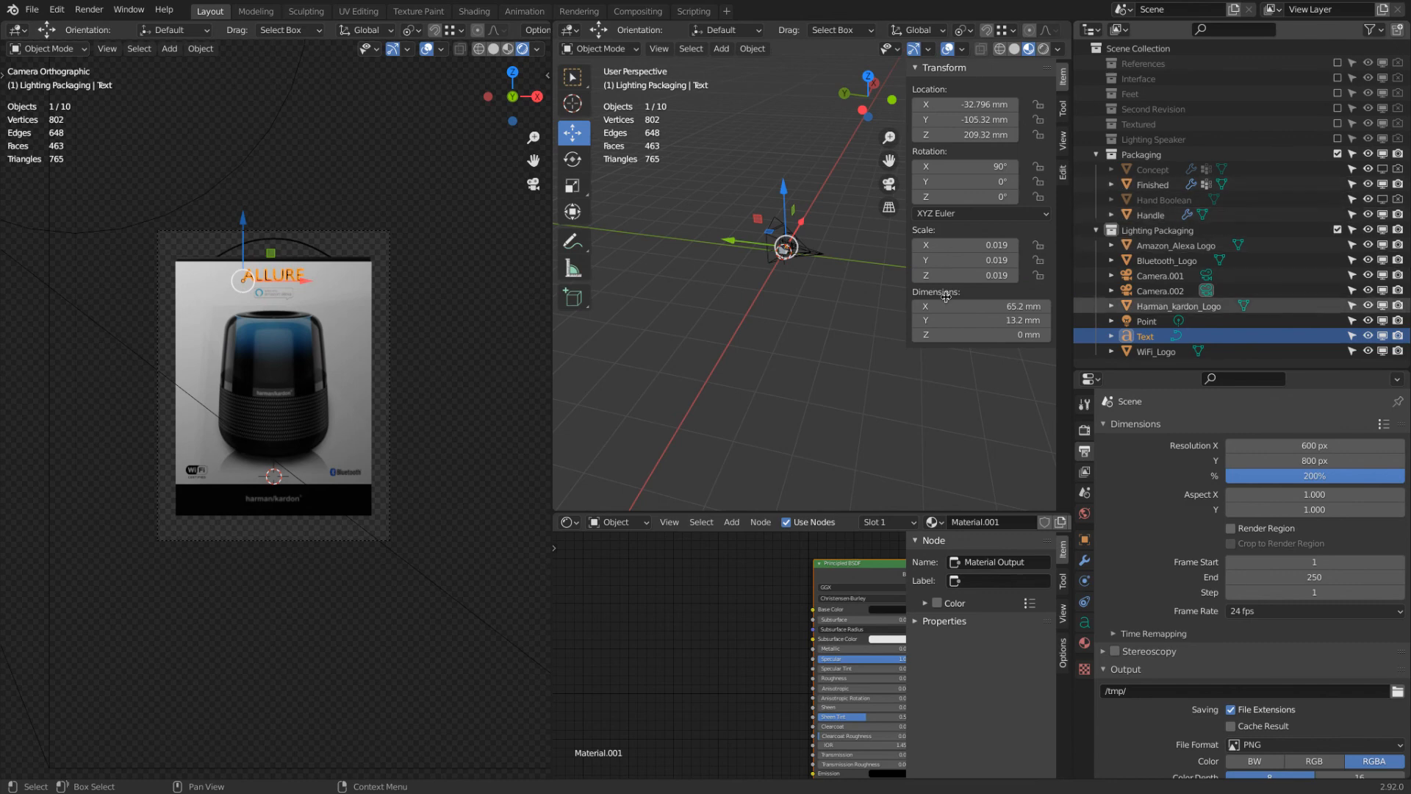
left_click(365, 278)
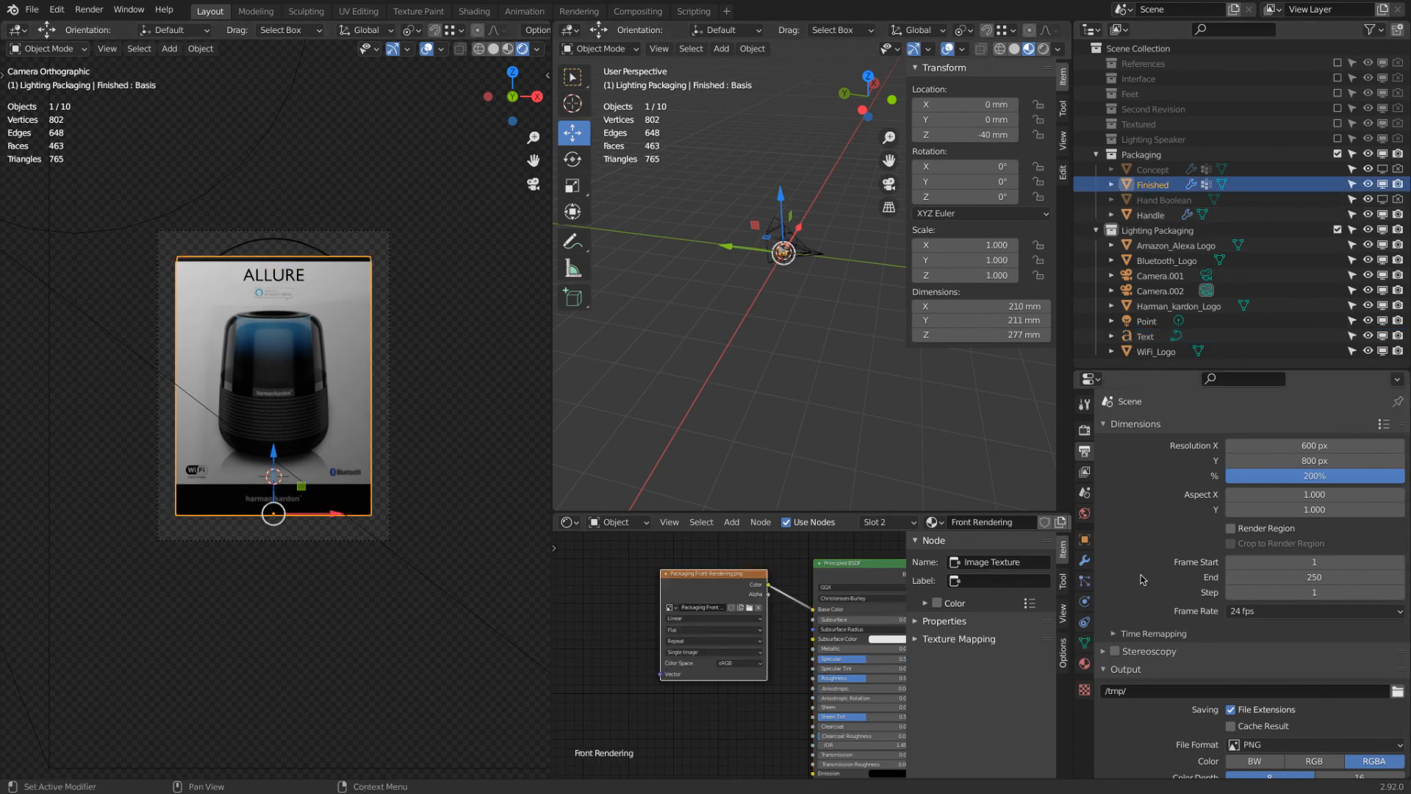
left_click(1084, 560)
left_click(1332, 452)
left_click(1333, 474)
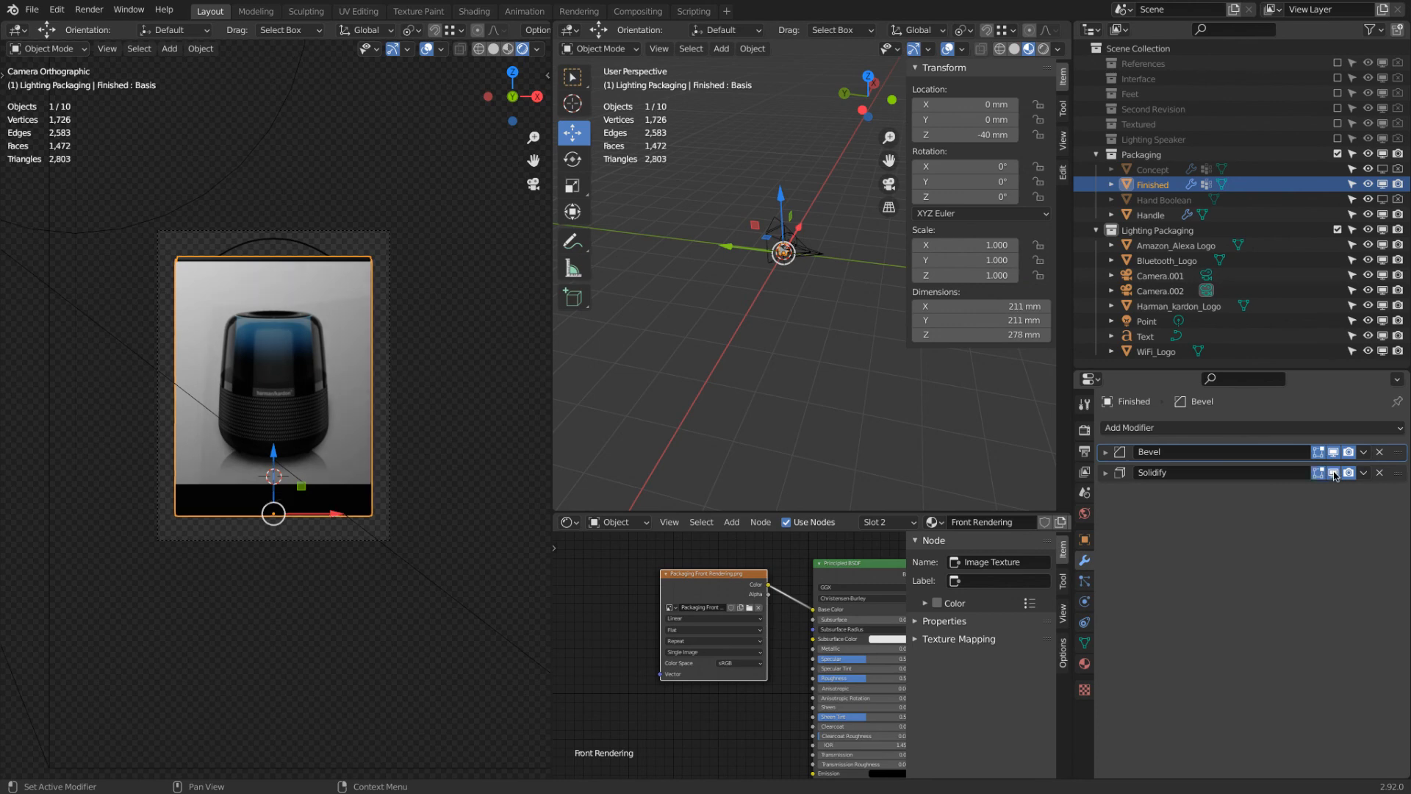
scroll(274, 441, "up", 4)
Step: Select the Wi-Fi logo and exclude the Packaging collection from the view layer, keeping Lighting Packaging enabled
left_click(181, 456)
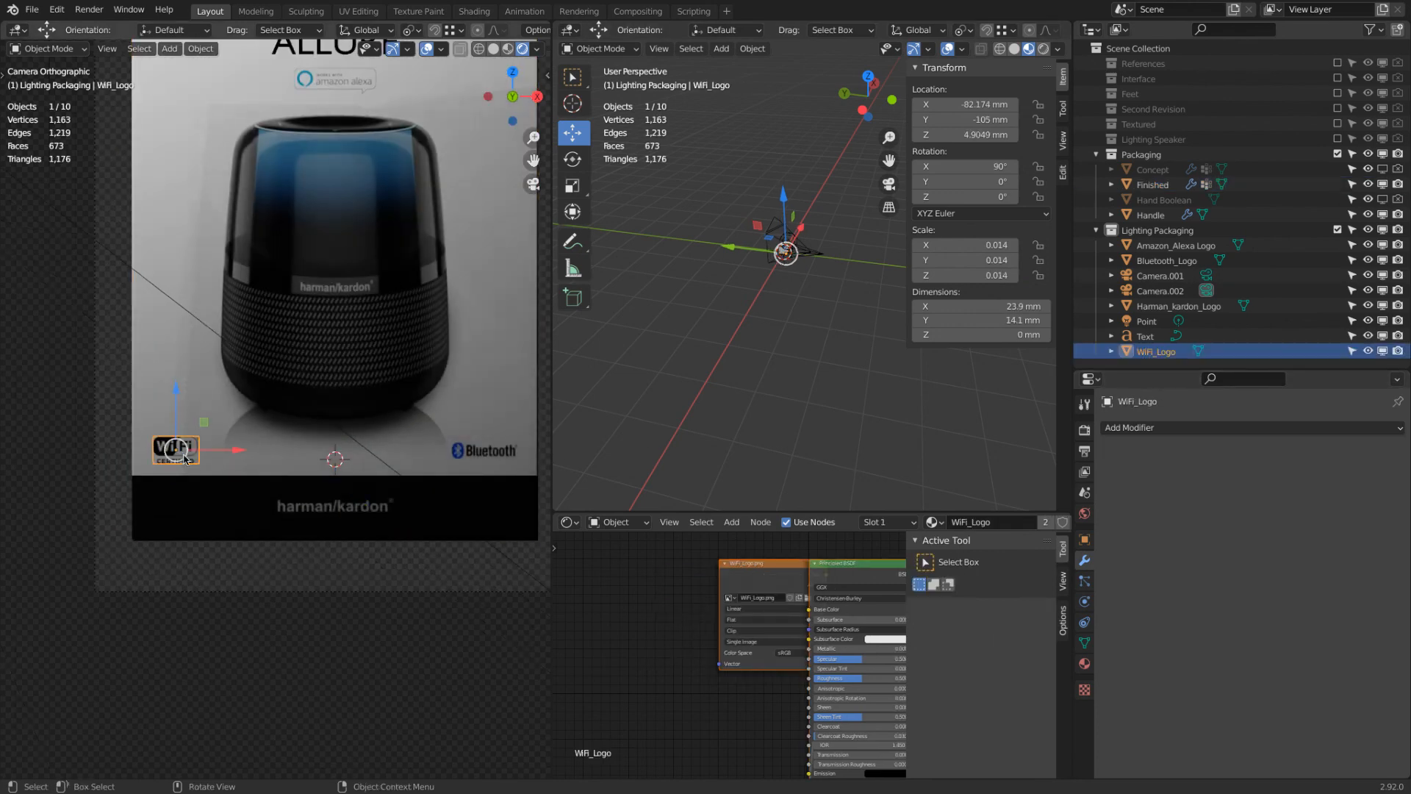
left_click(309, 516, "shift")
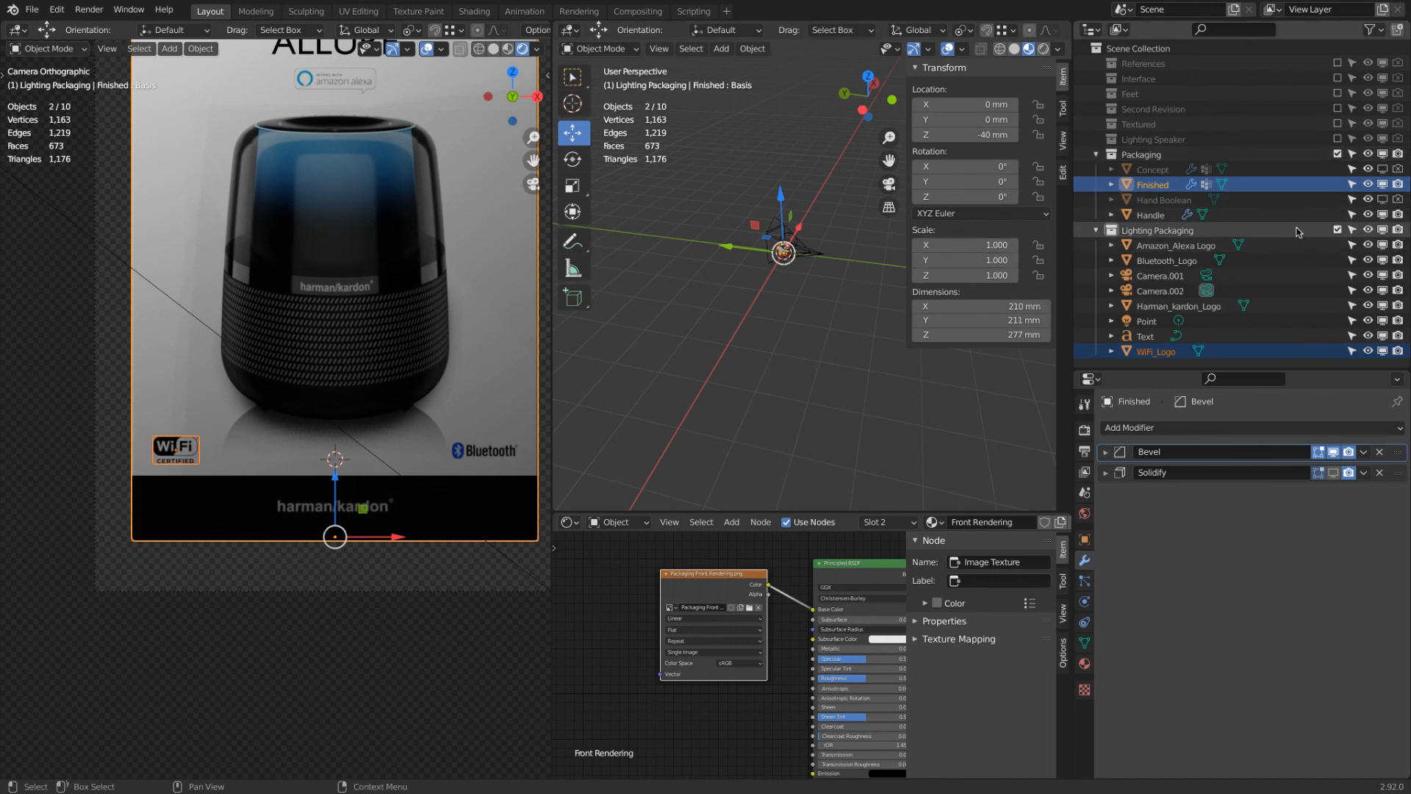
left_click(1337, 230)
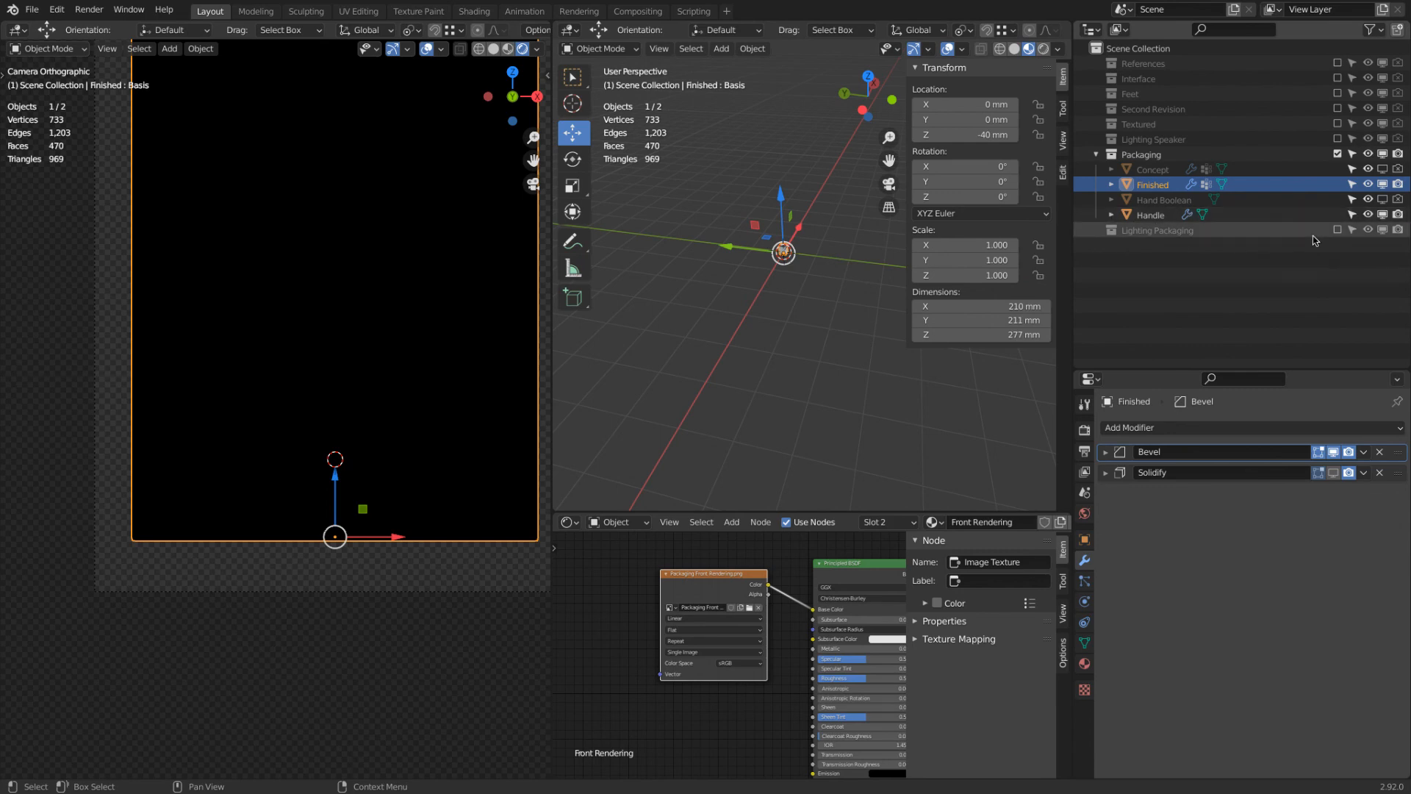
left_click(1337, 230)
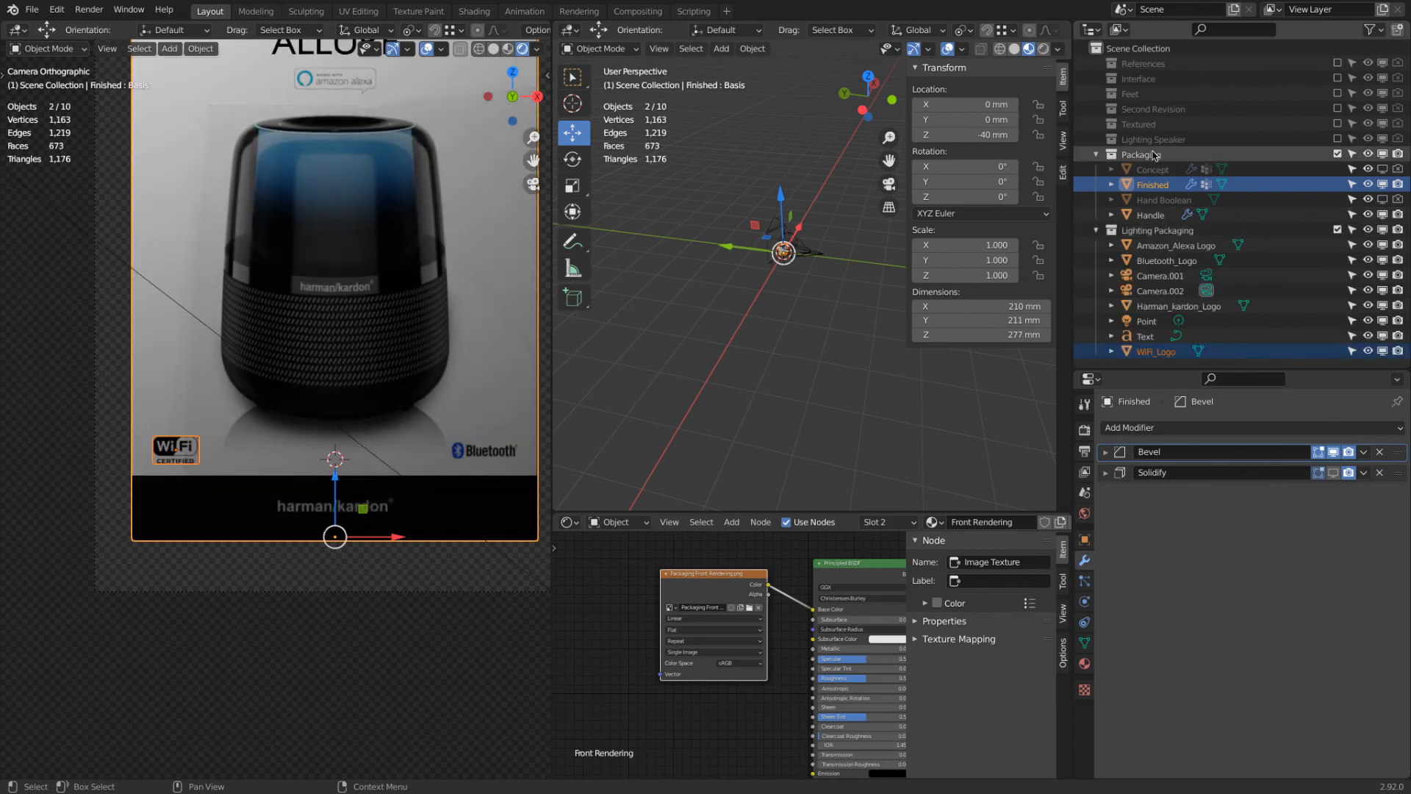
left_click(1337, 154)
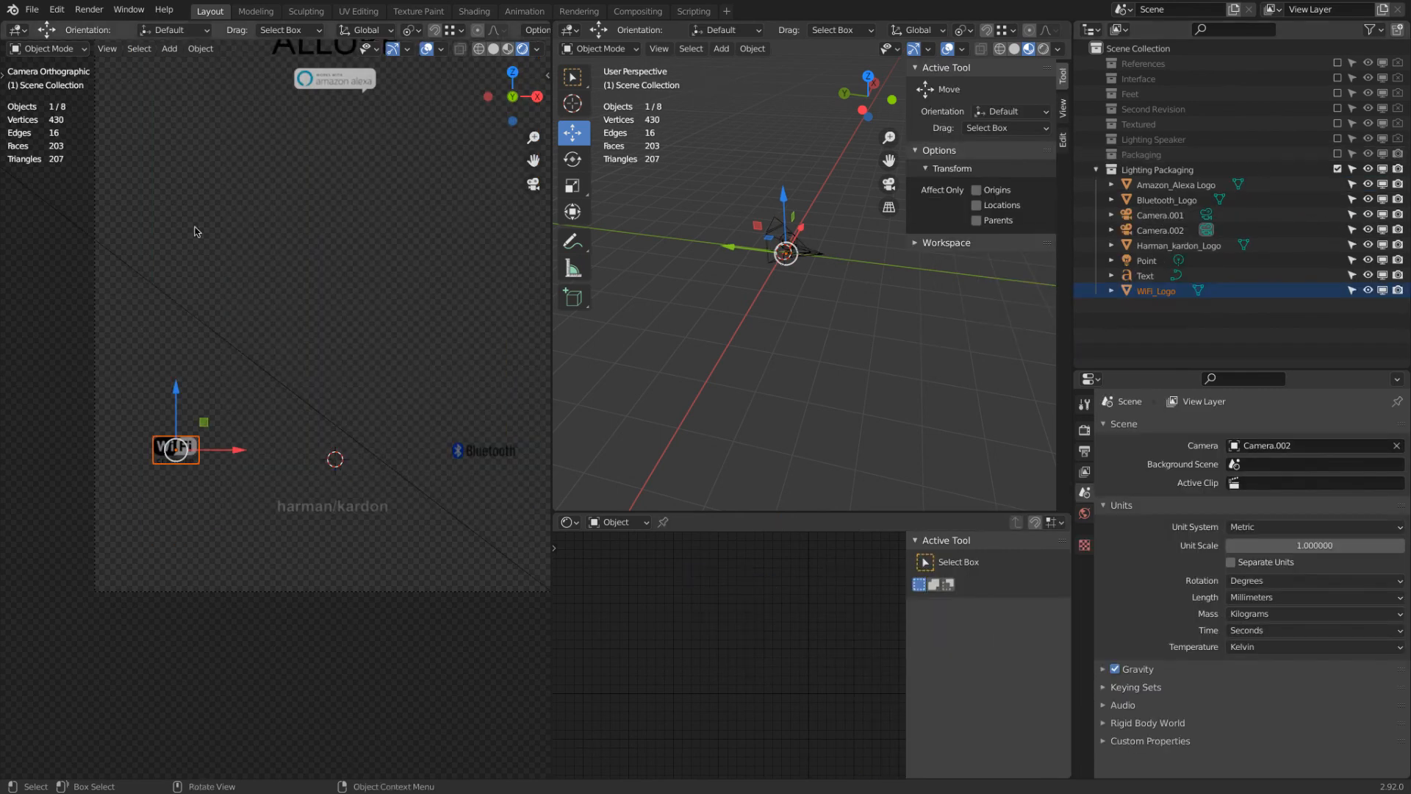
Step: Add the ALLURE text and the Alexa, Bluetooth and harman/kardon logos to the selection, move all five -83.165 mm along Y, and re-enable Packaging
left_click(352, 70, "shift")
scroll(352, 71, "down", 2)
left_click(347, 70, "shift")
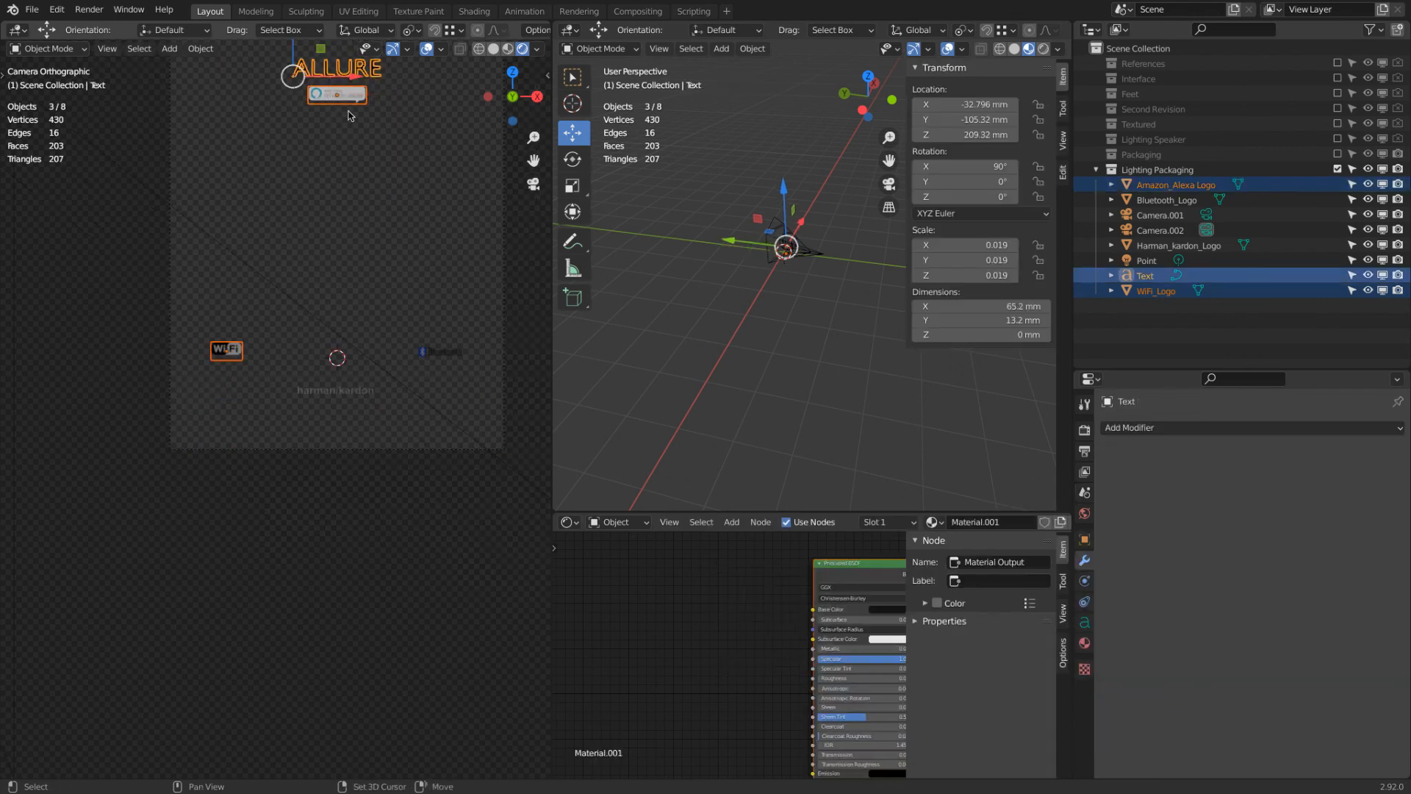
left_click(448, 351, "shift")
left_click(369, 392, "shift")
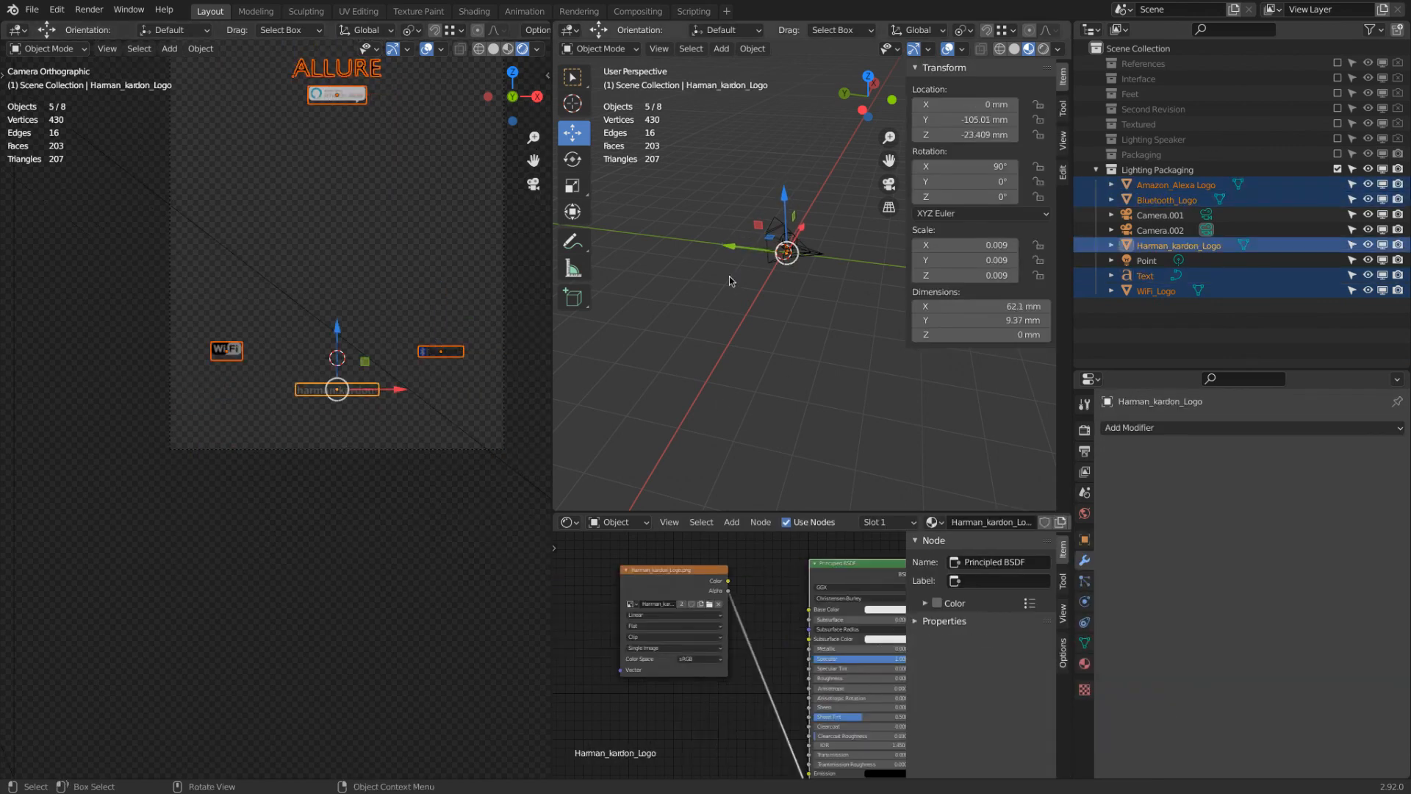
middle_click_drag(357, 335, 306, 434)
left_click_drag(306, 435, 219, 397)
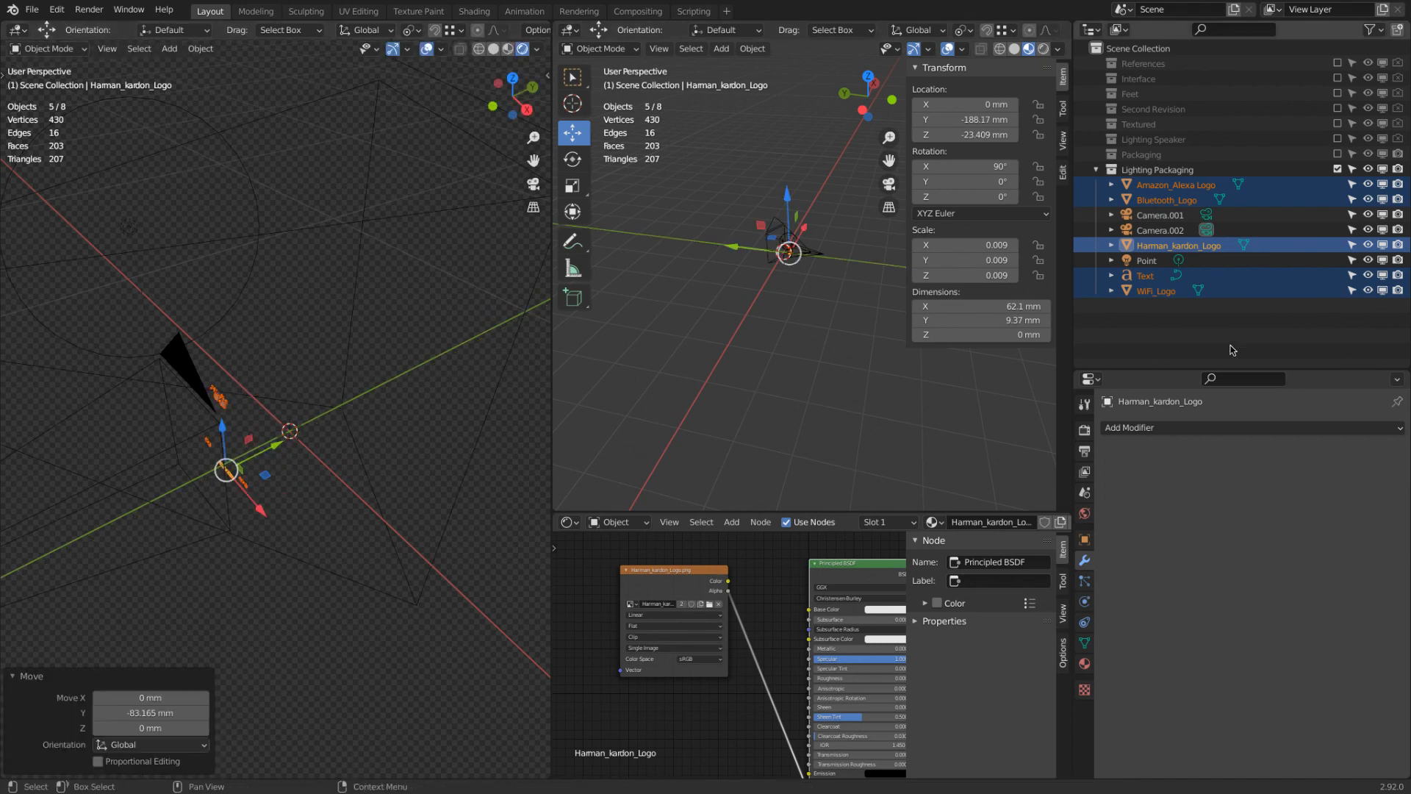
left_click(1336, 154)
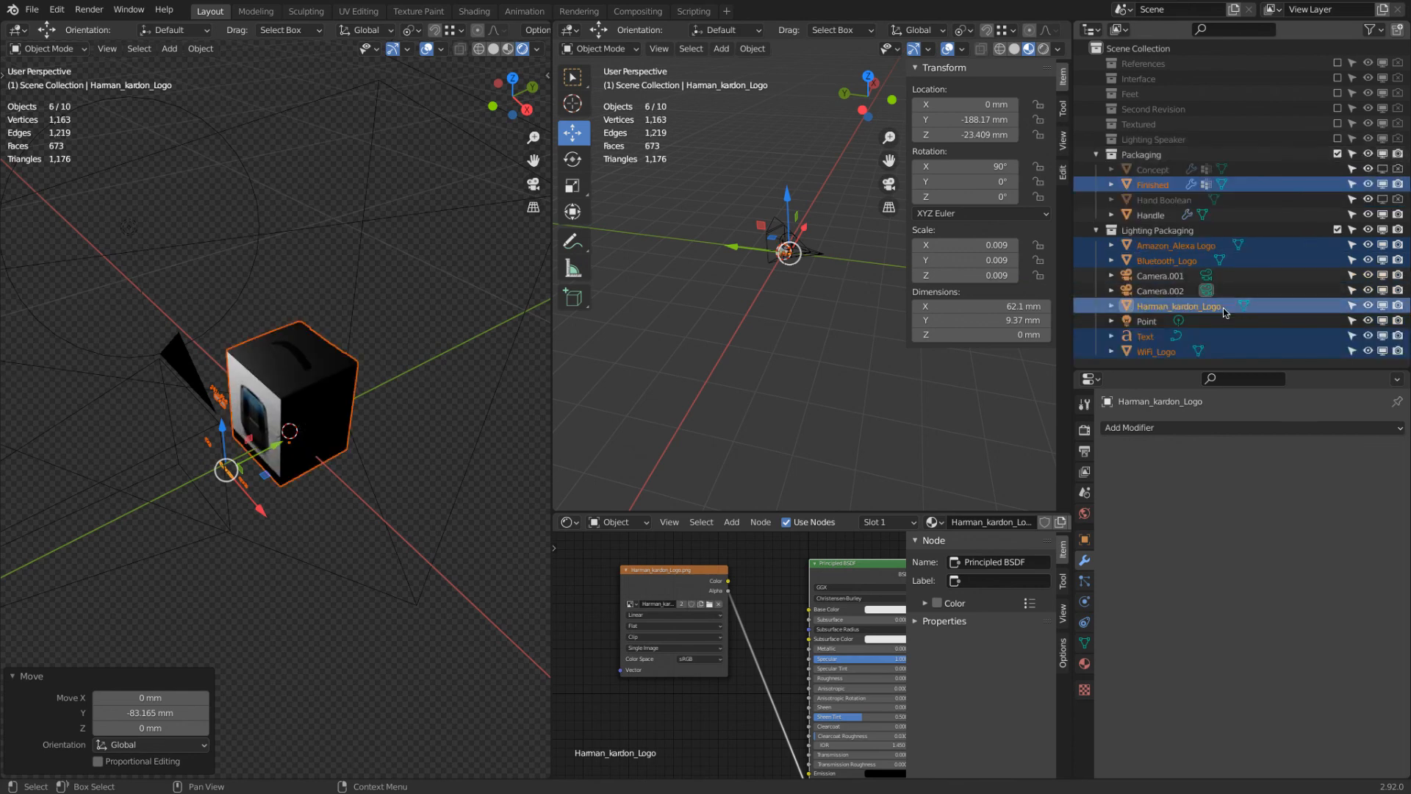
Step: Create a new collection named Decals and nest it inside the Packaging collection
left_click(1097, 169)
right_click(1124, 273)
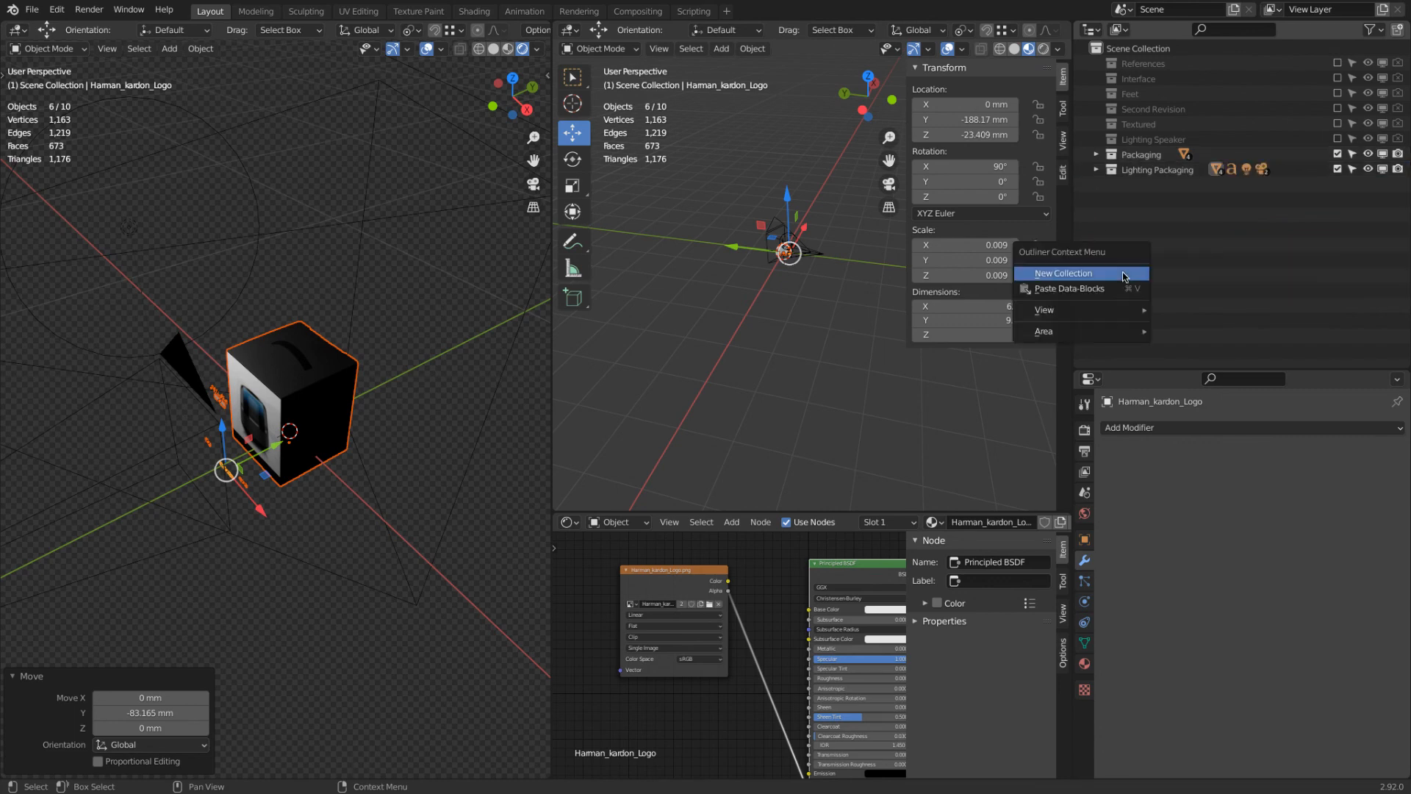
left_click(1124, 275)
double_click(1141, 185)
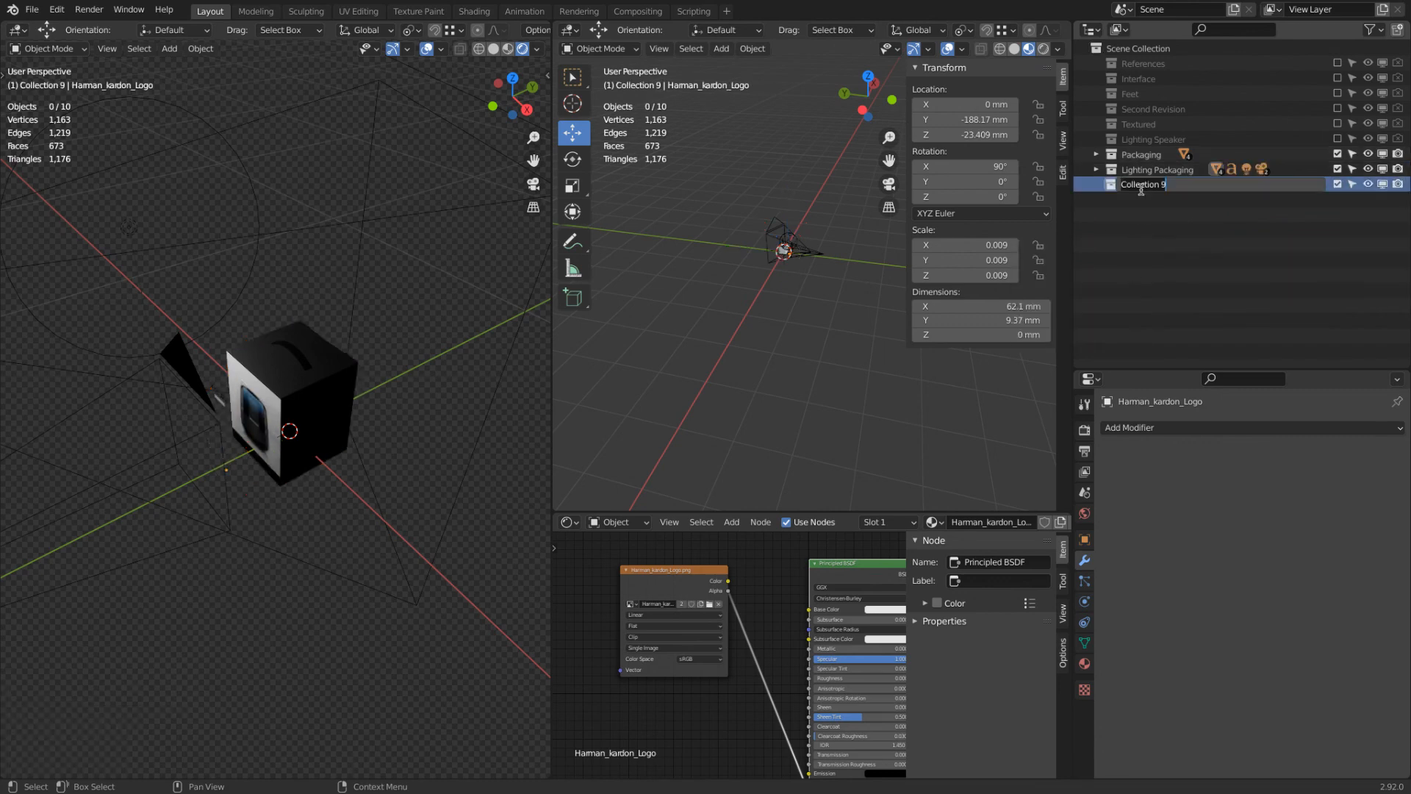
type("LDecals")
key("Return")
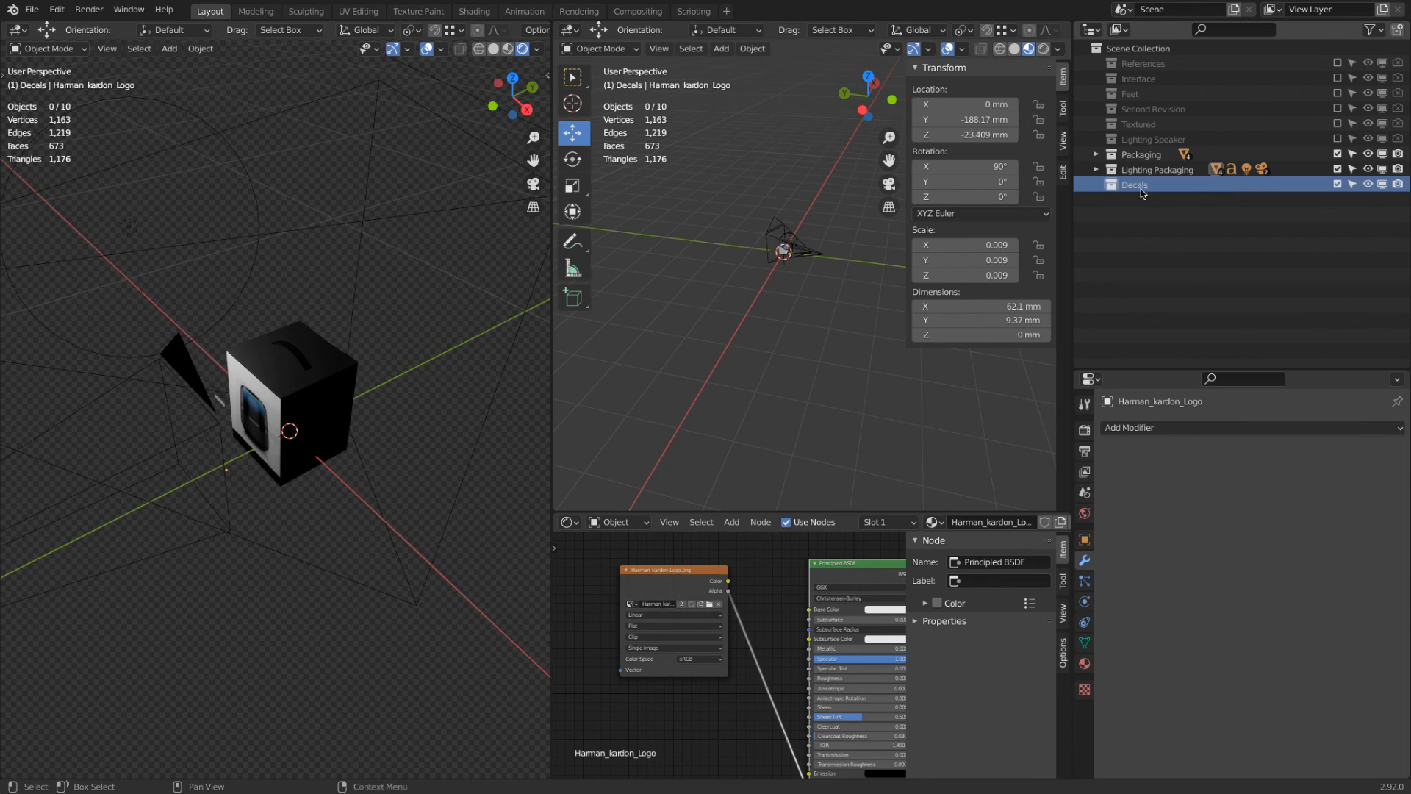
left_click(1096, 154)
left_click_drag(1134, 246, 1208, 166)
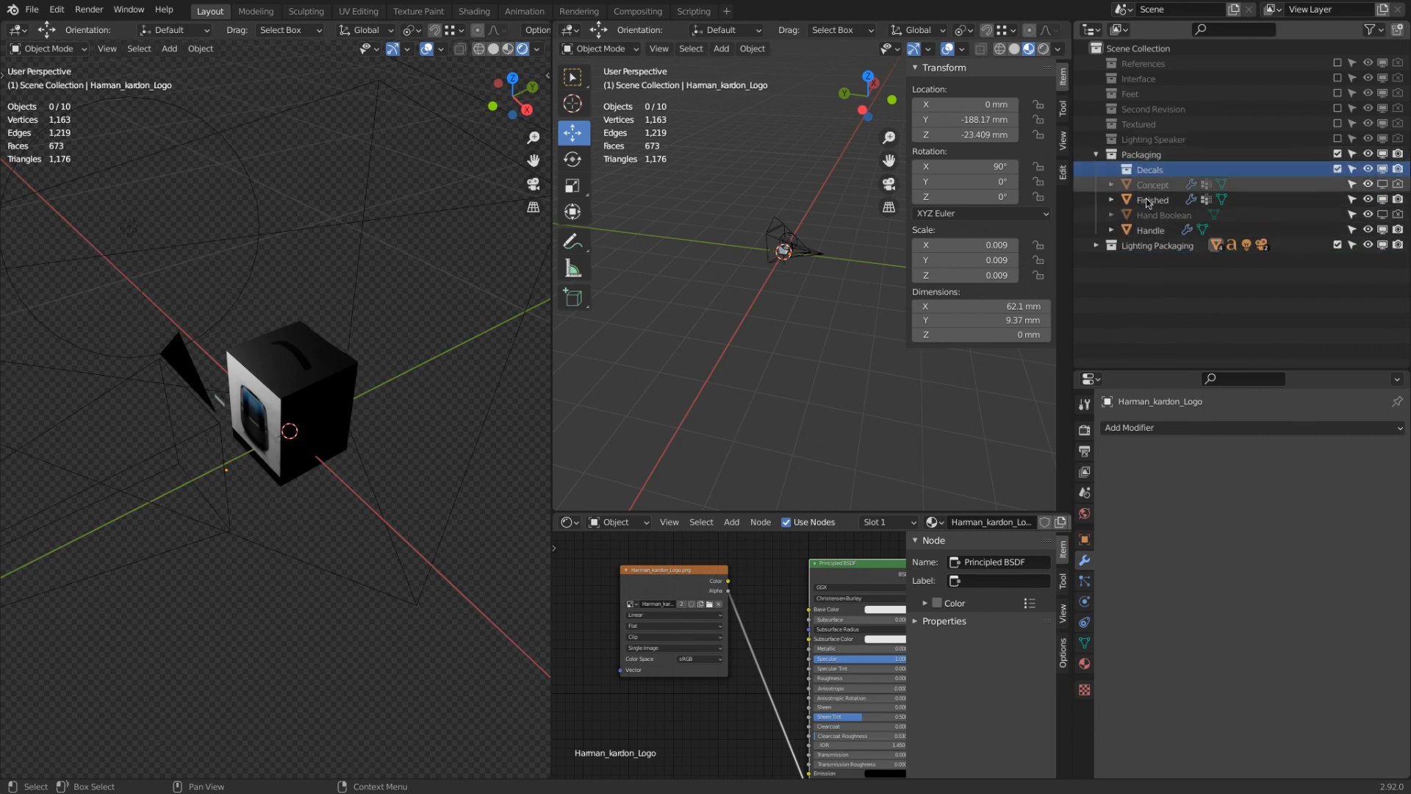
Step: Move the Alexa, Bluetooth, harman/kardon and Wi-Fi logos and the ALLURE text from Lighting Packaging into the Decals collection
left_click(1095, 246)
left_click(1167, 276)
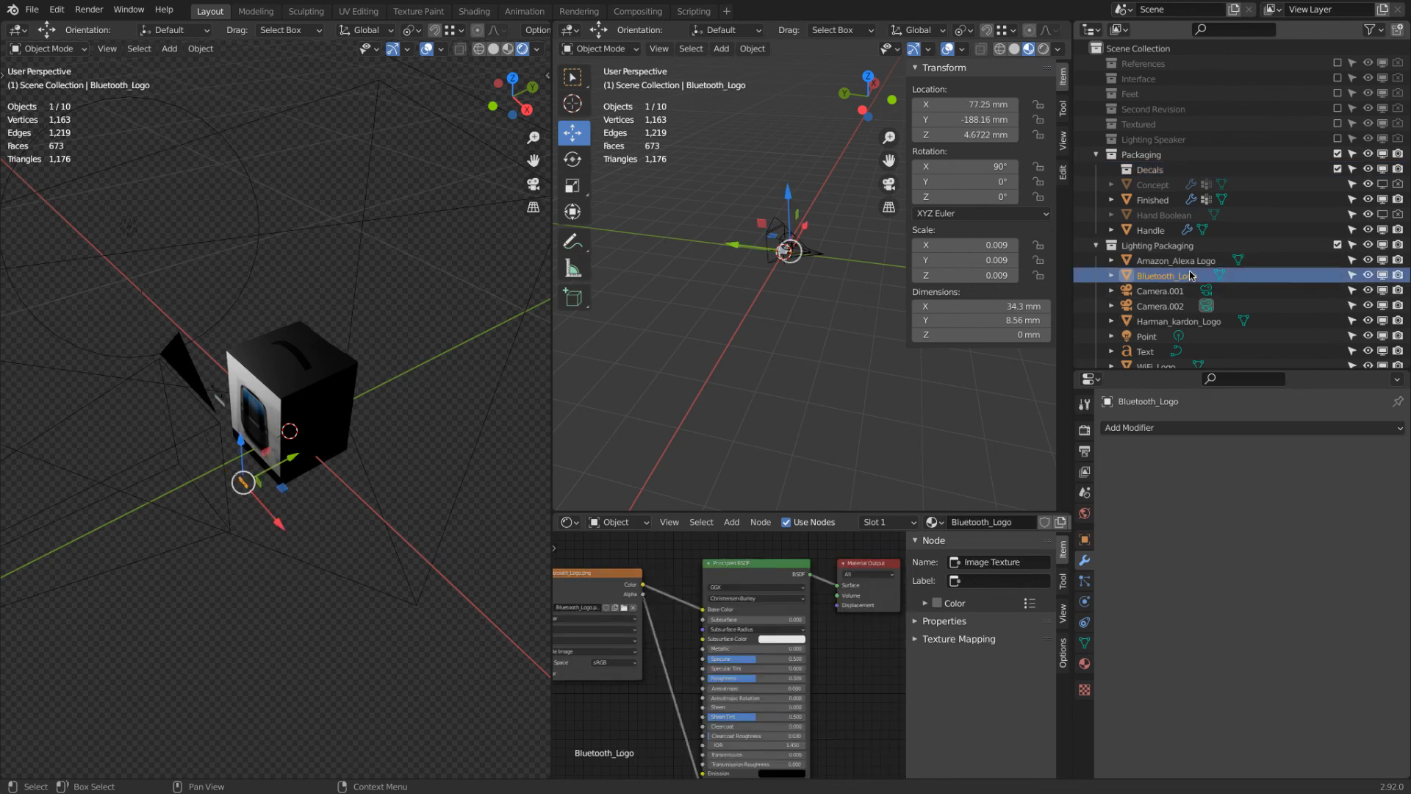
left_click(1176, 261, "ctrl")
scroll(1220, 309, "down", 1)
left_click(1190, 309, "ctrl")
left_click(1146, 339, "ctrl")
left_click(1157, 355, "ctrl")
left_click_drag(1172, 262, 1147, 158)
Step: In the right orthographic view, move the five decals about 80.16 mm and another 2.75 mm along Y, just in front of the box face
middle_click_drag(261, 377, 306, 459)
scroll(305, 457, "up", 5)
scroll(306, 461, "down", 2)
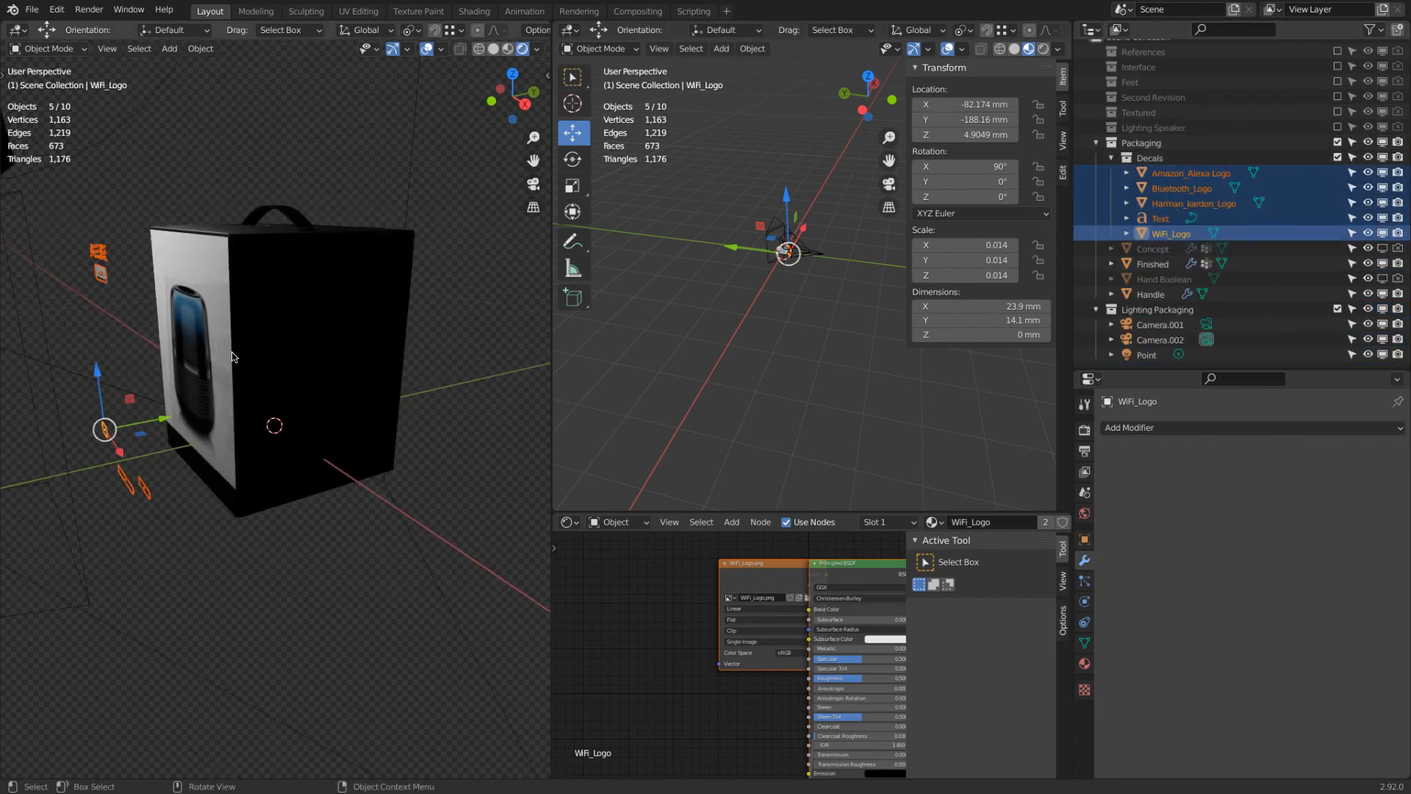
key("KP_1")
key("KP_3")
left_click_drag(191, 440, 261, 416)
scroll(224, 425, "up", 5)
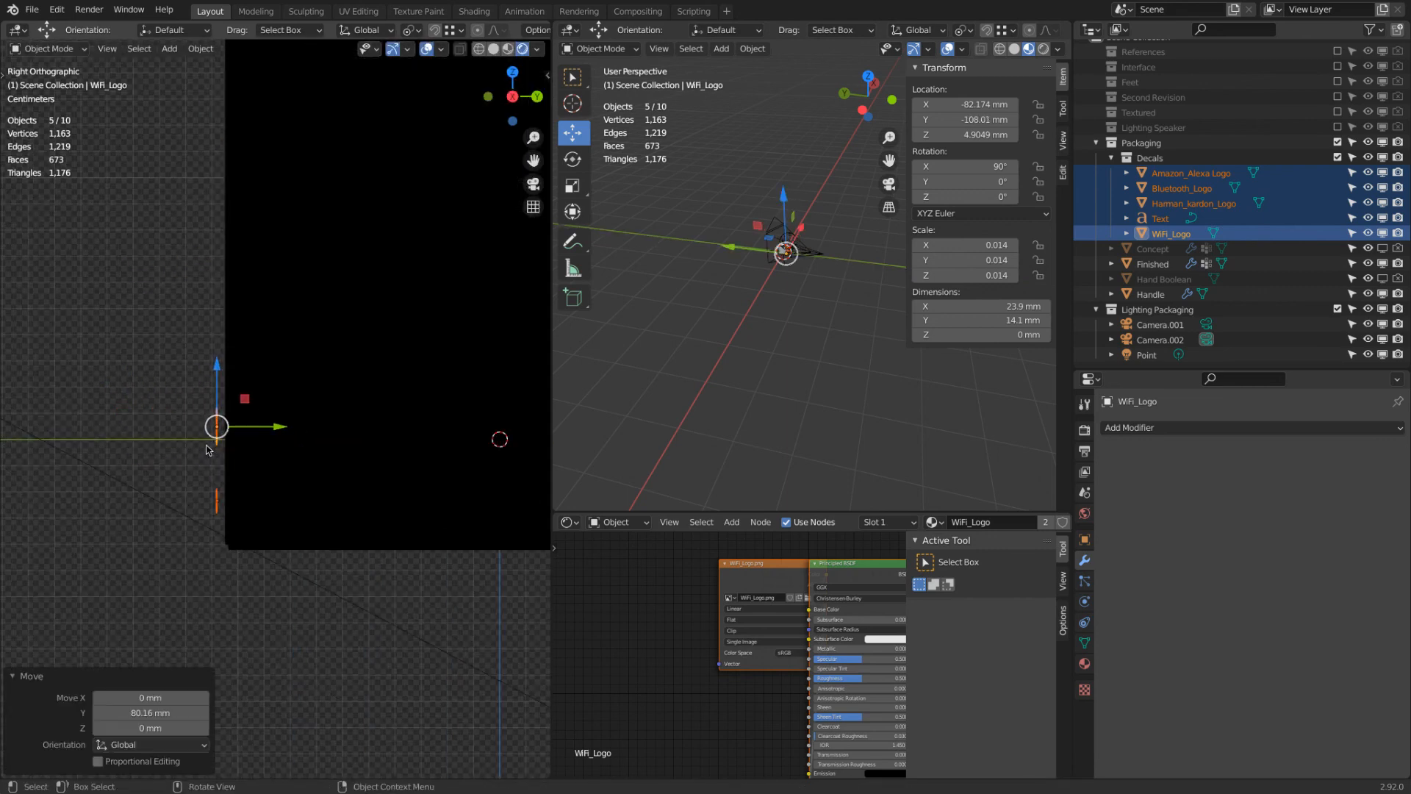
left_click_drag(205, 361, 298, 366)
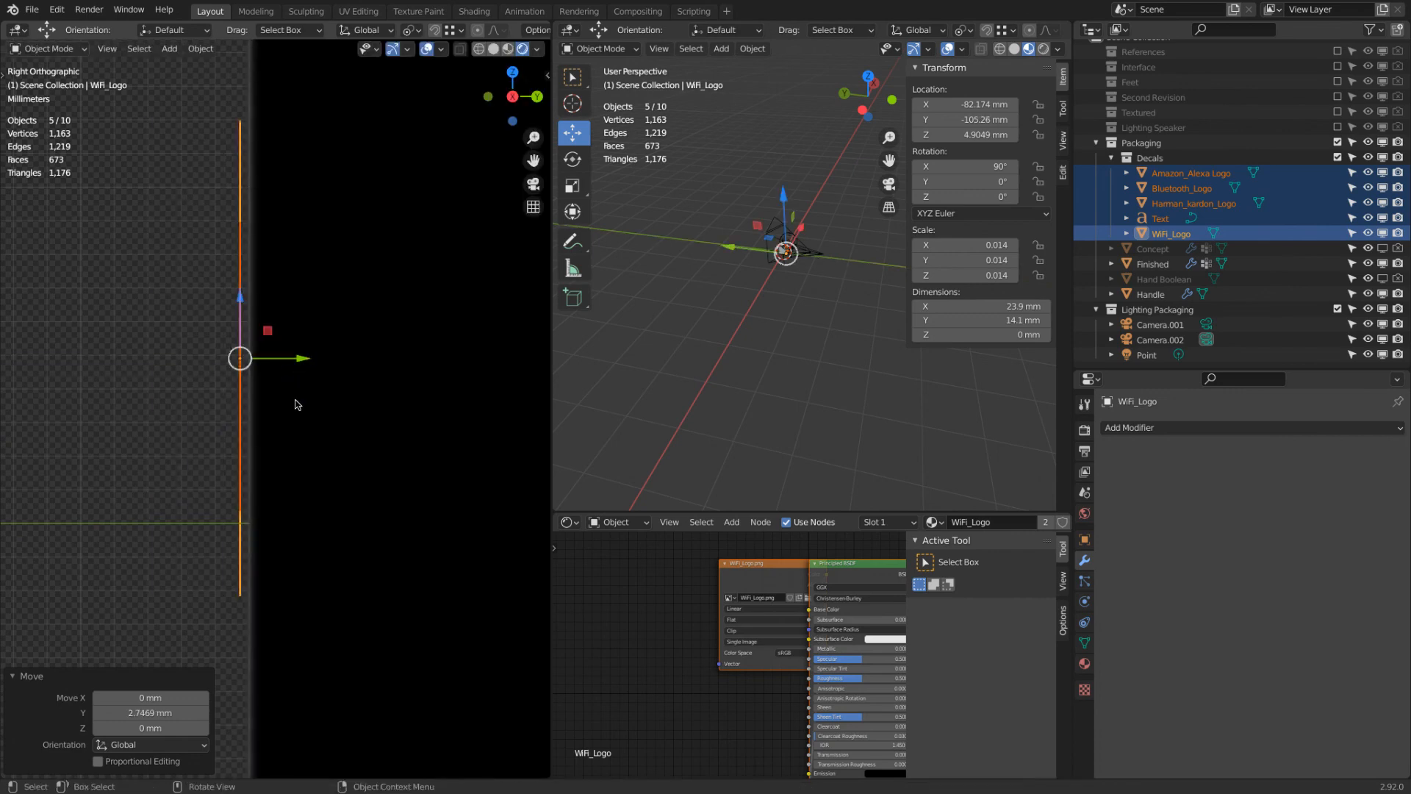
Step: Enable the box's Solidify modifier in the viewport and shift all five decals about -0.3 mm along Y to clear the thickened face
left_click(299, 404)
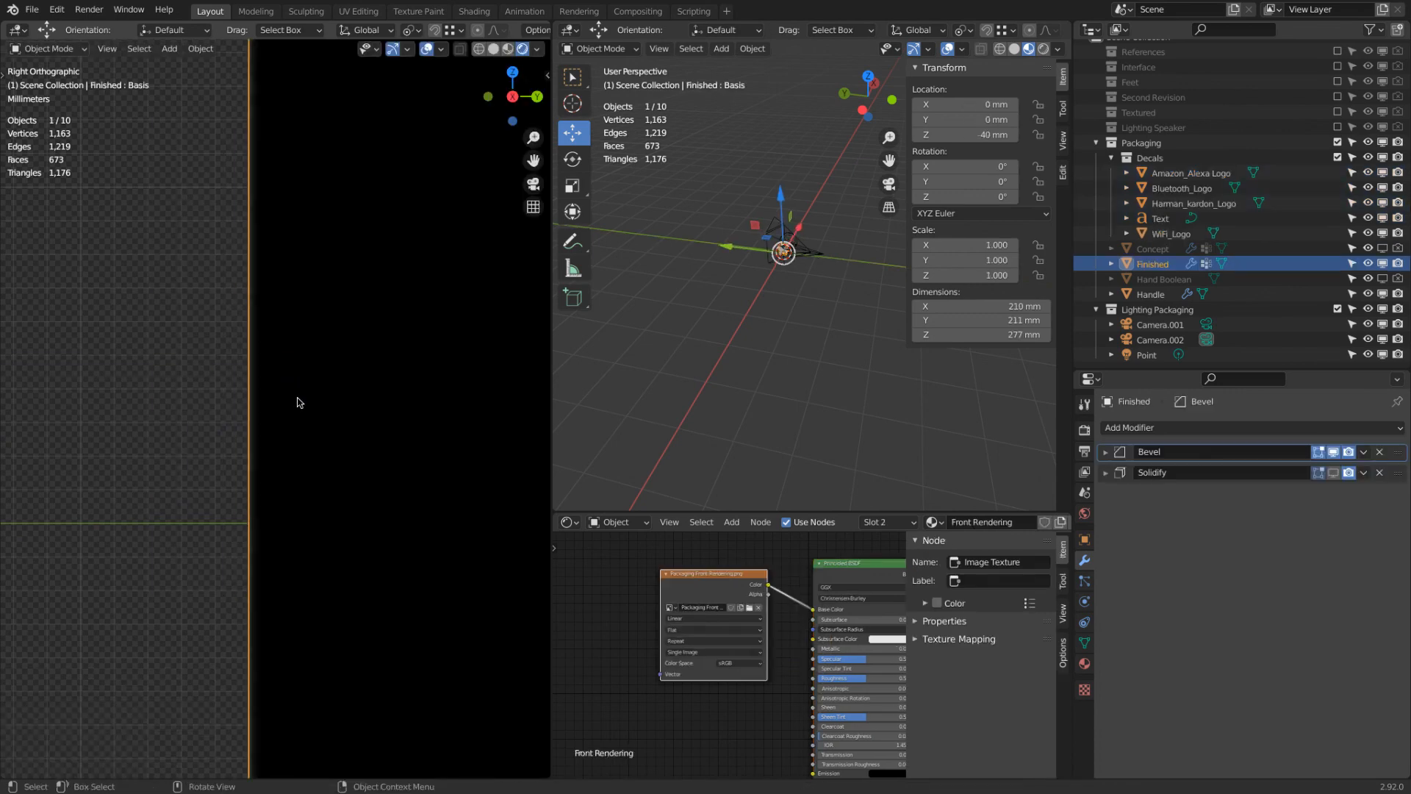
left_click(1332, 473)
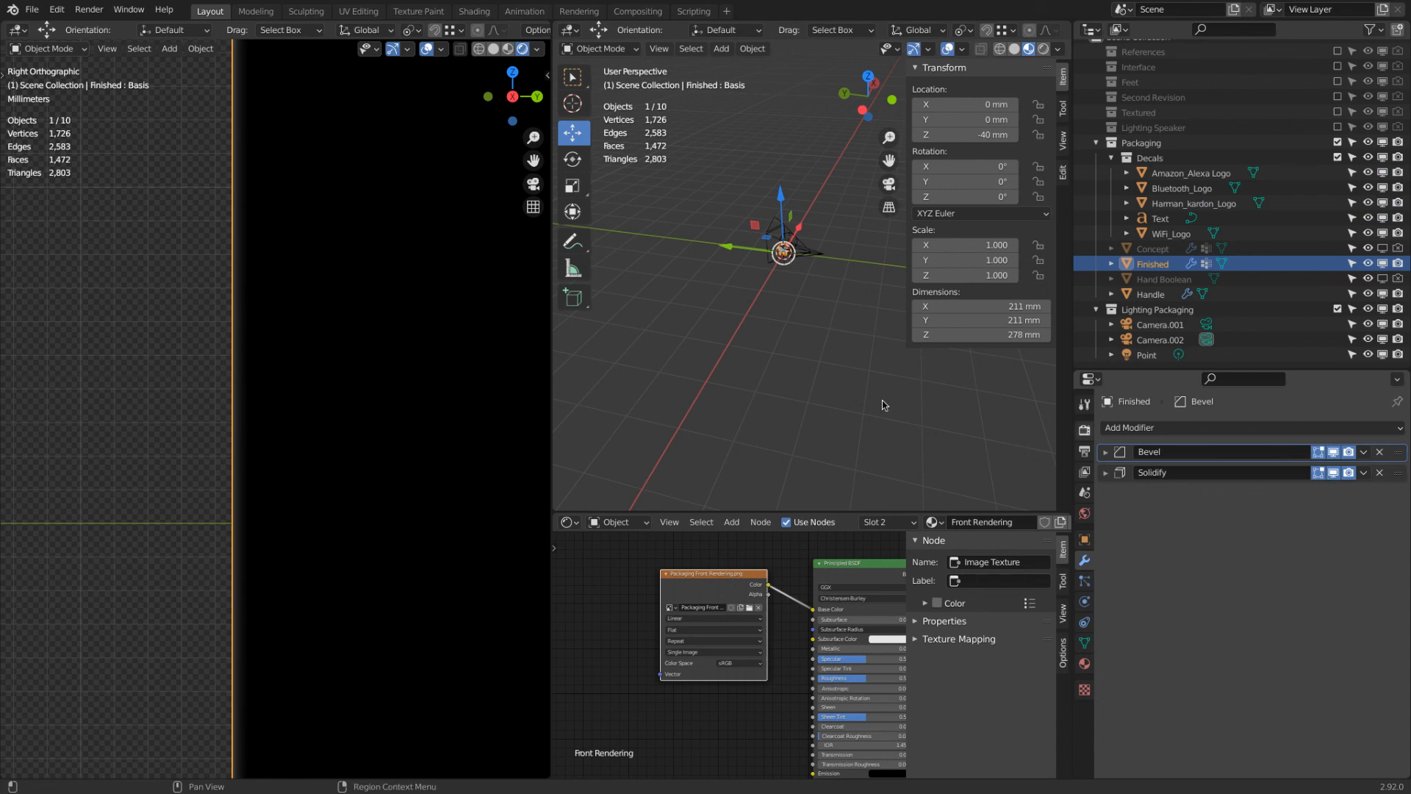
left_click(1190, 173)
left_click(1170, 234, "shift")
scroll(345, 355, "down", 4)
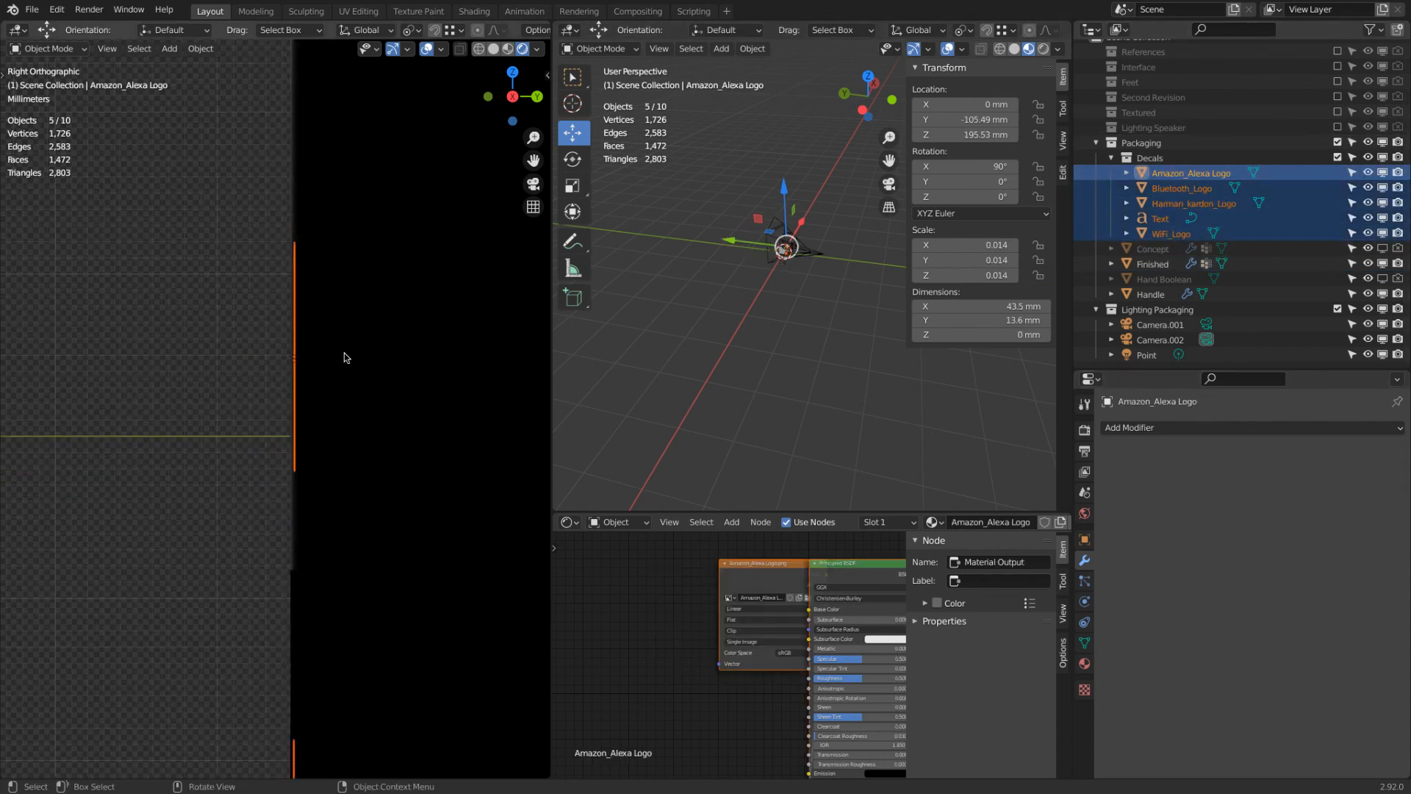
scroll(369, 390, "up", 4)
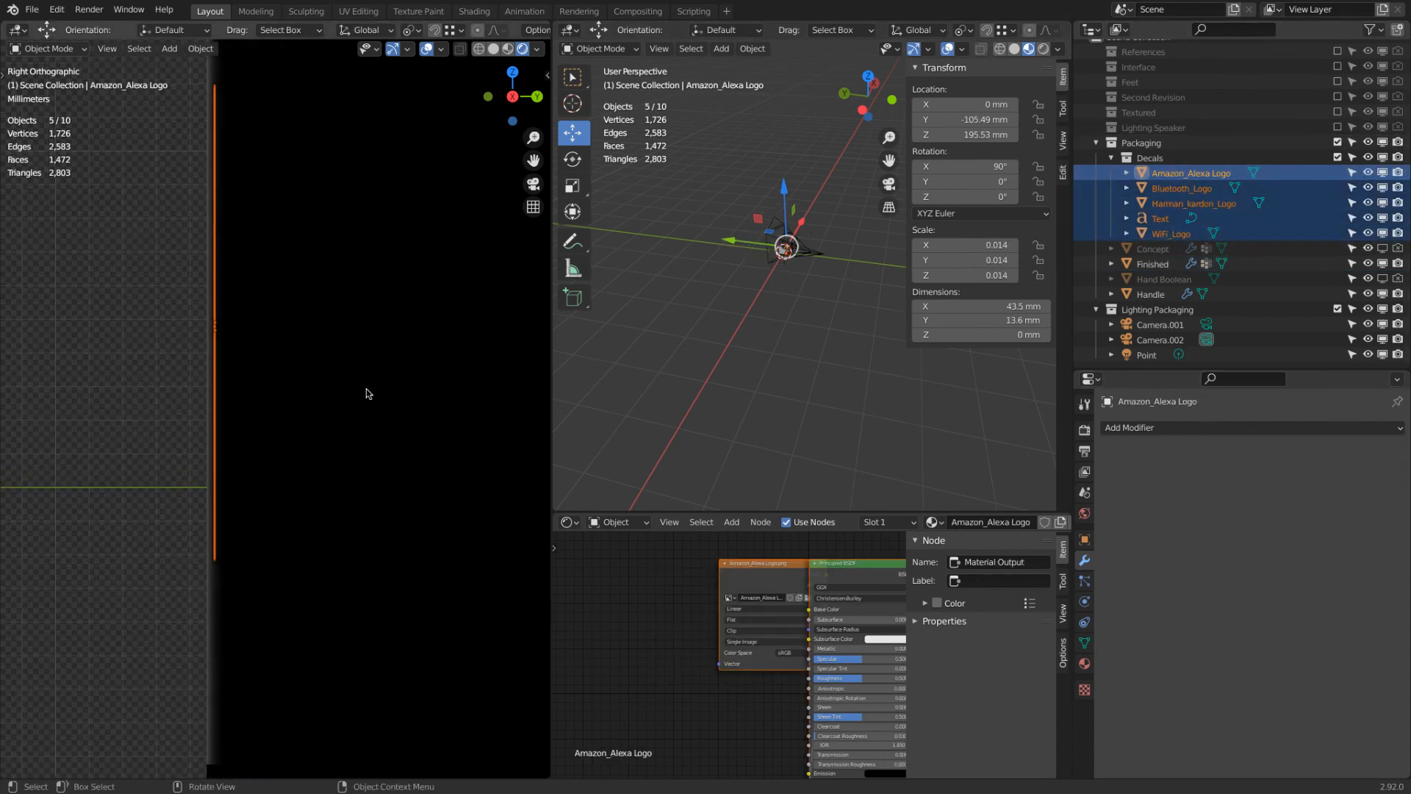
key("g")
key("y")
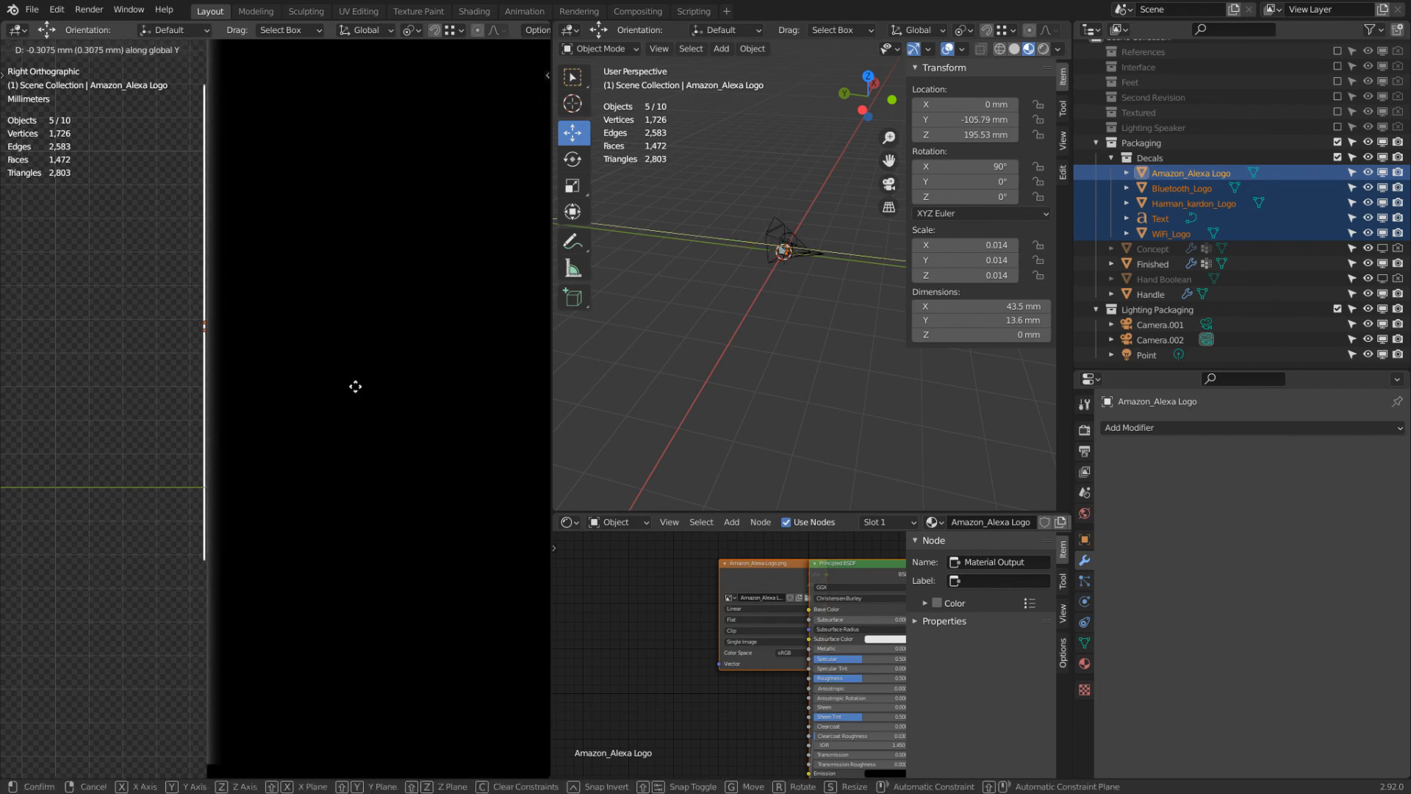
left_click(356, 386)
Step: Render the box front from the orthographic camera to check the decals, and close the render window
key("KP_0")
key("a")
key("alt+a")
middle_click_drag(354, 385, 312, 518, "shift")
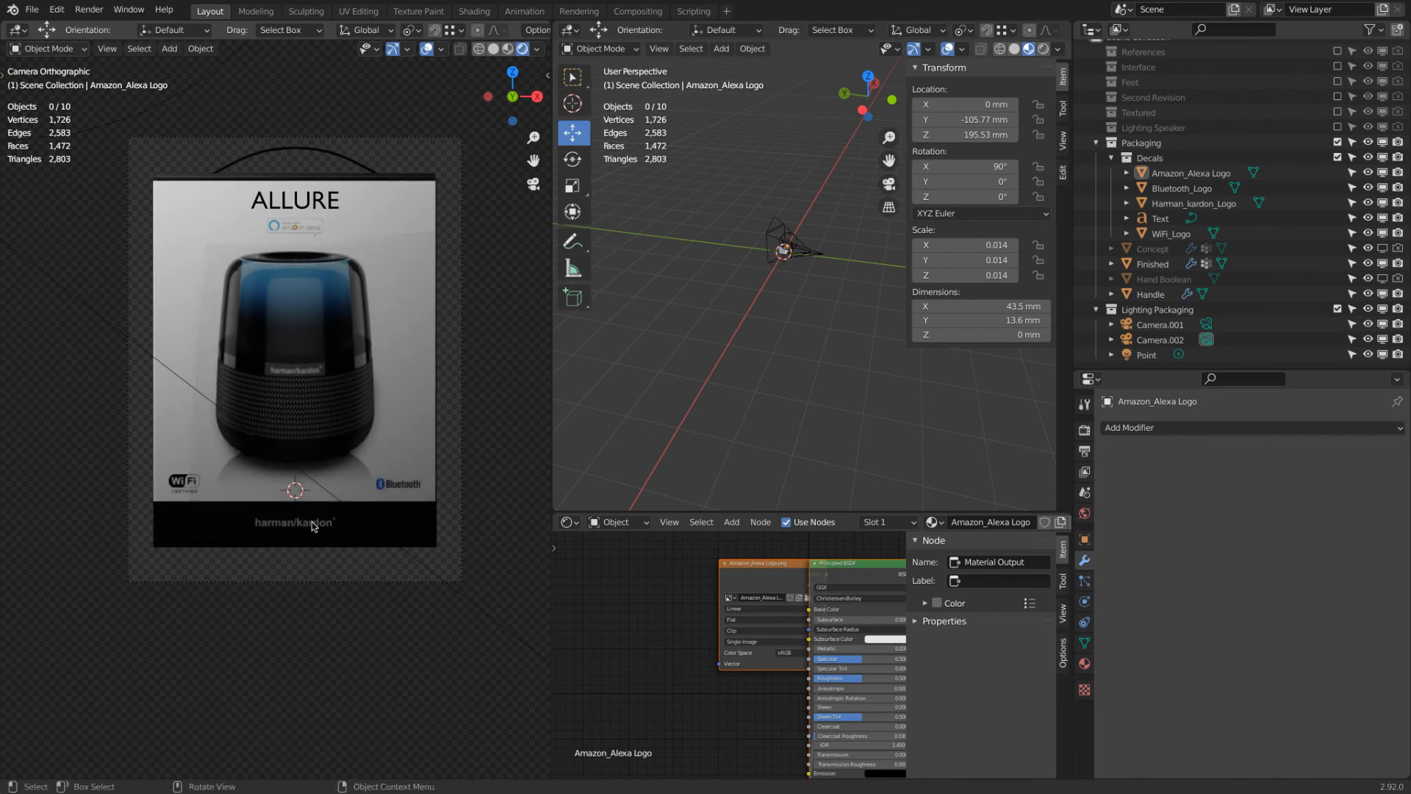
left_click(312, 527)
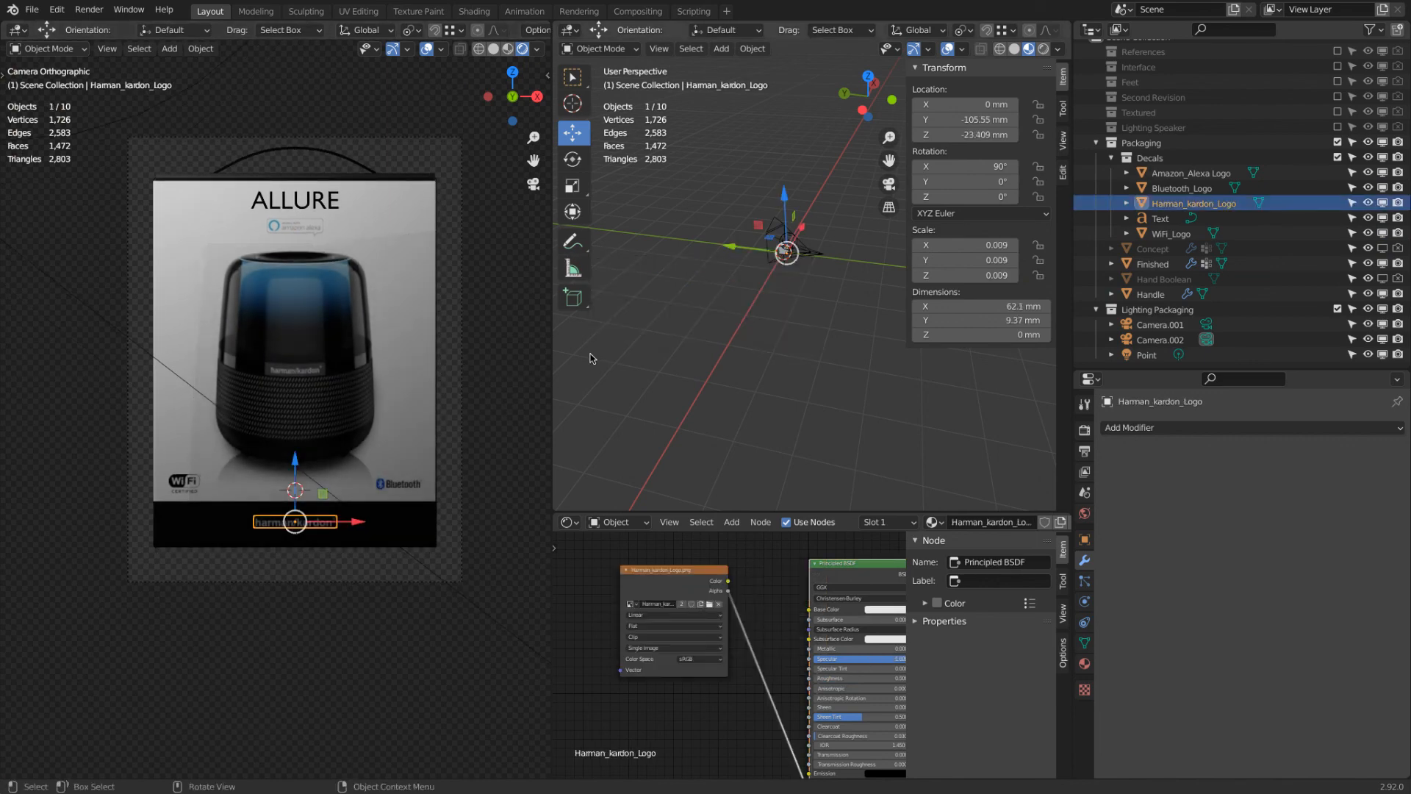
left_click(89, 9)
left_click(95, 27)
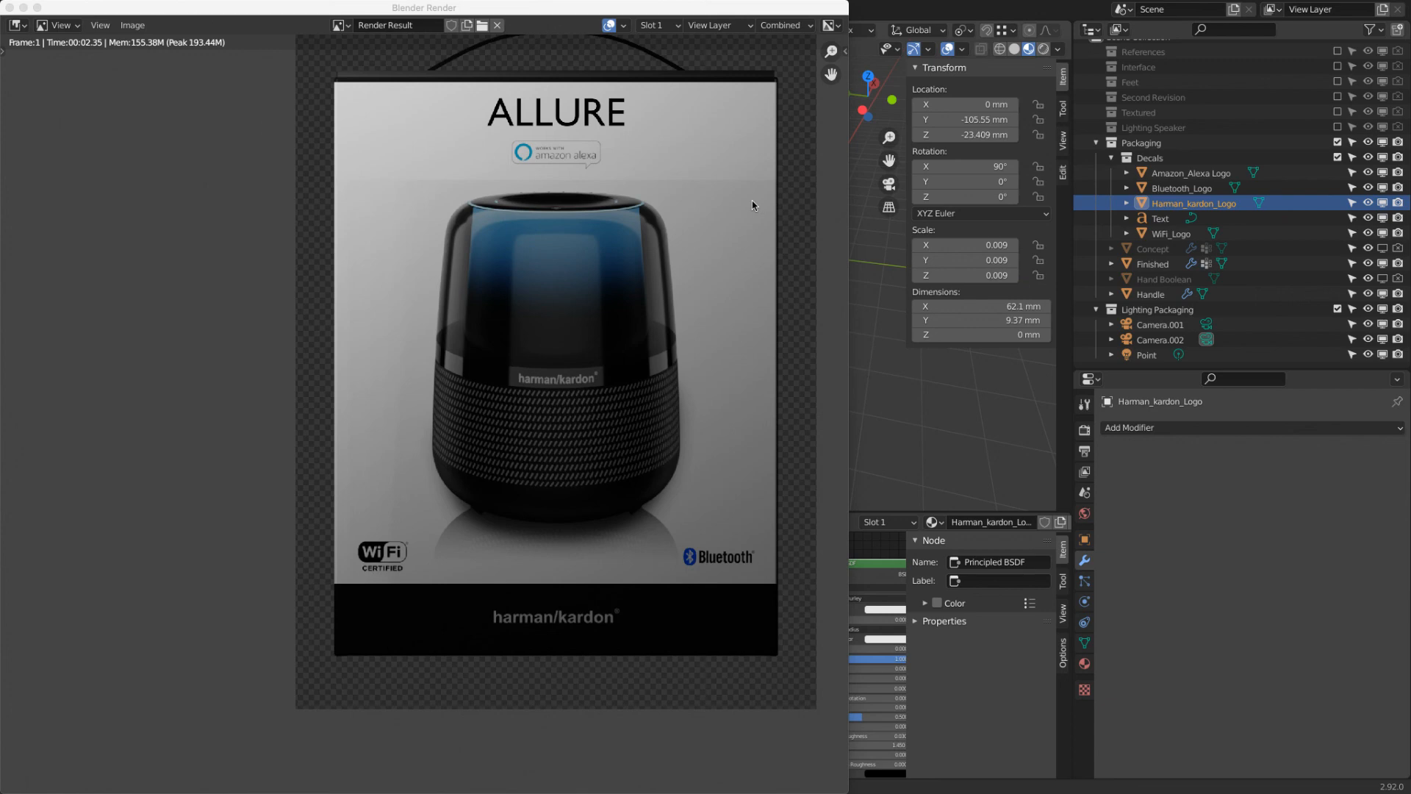
left_click(506, 428)
left_click(872, 400)
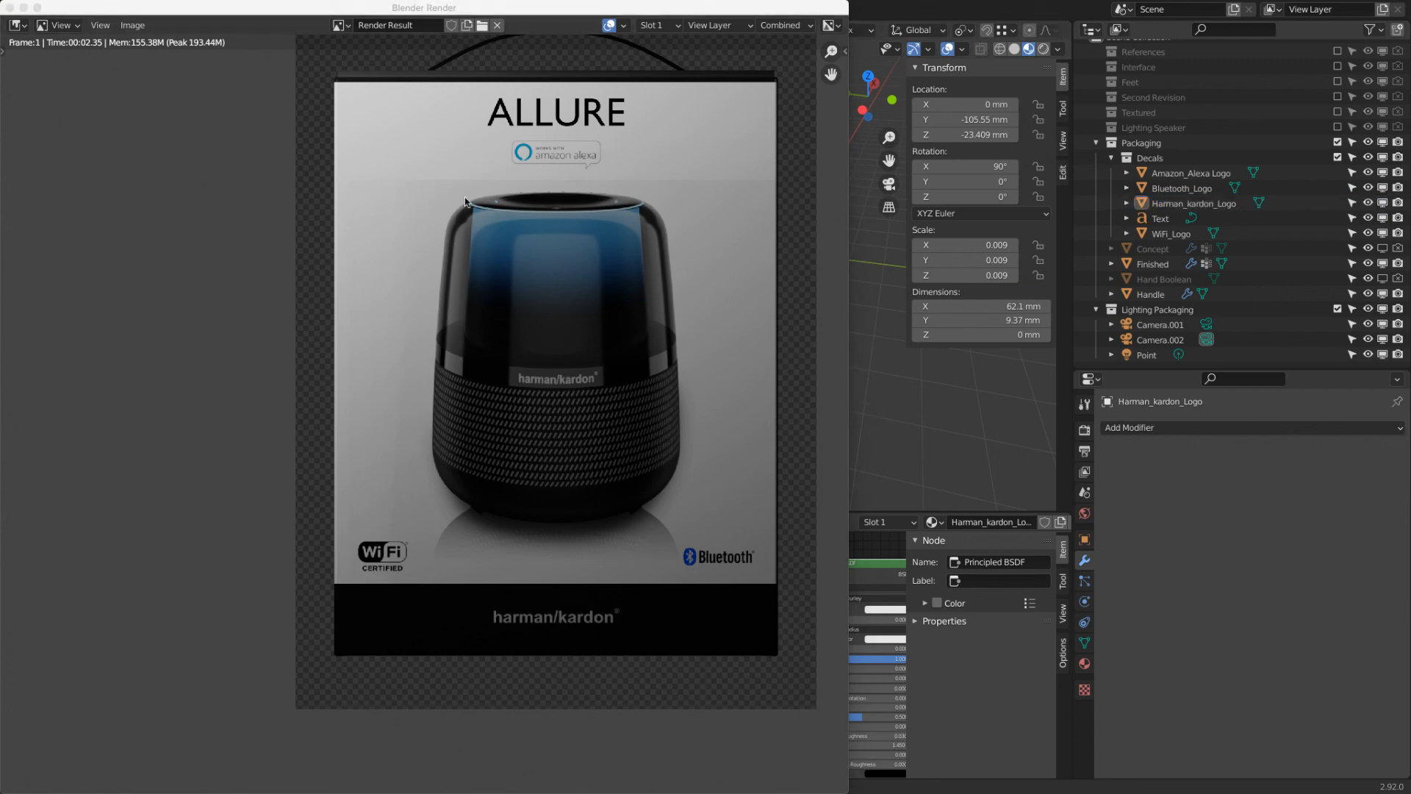
left_click(9, 7)
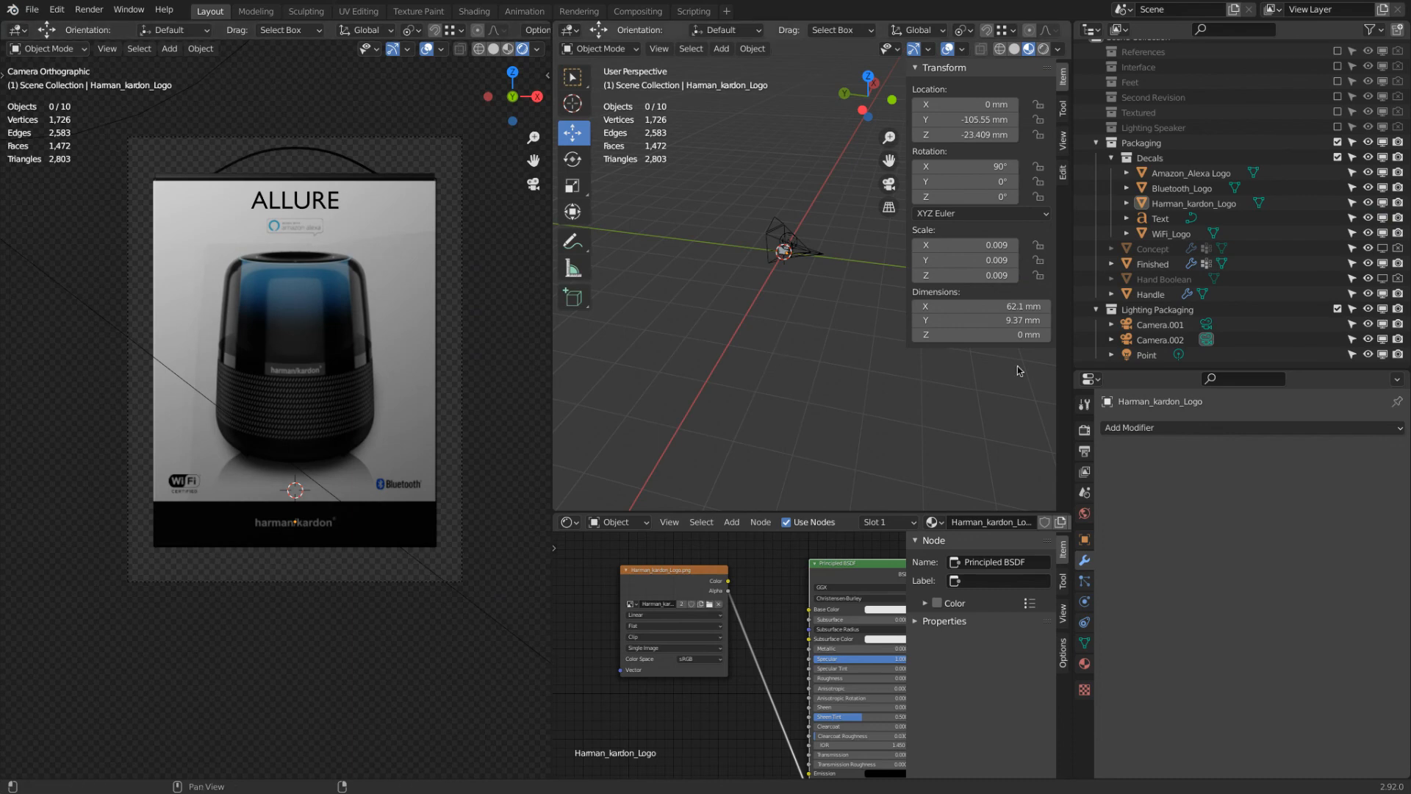
Step: Set the World background strength to 0
left_click(1084, 513)
left_click(1278, 542)
type("0.0")
key("Escape")
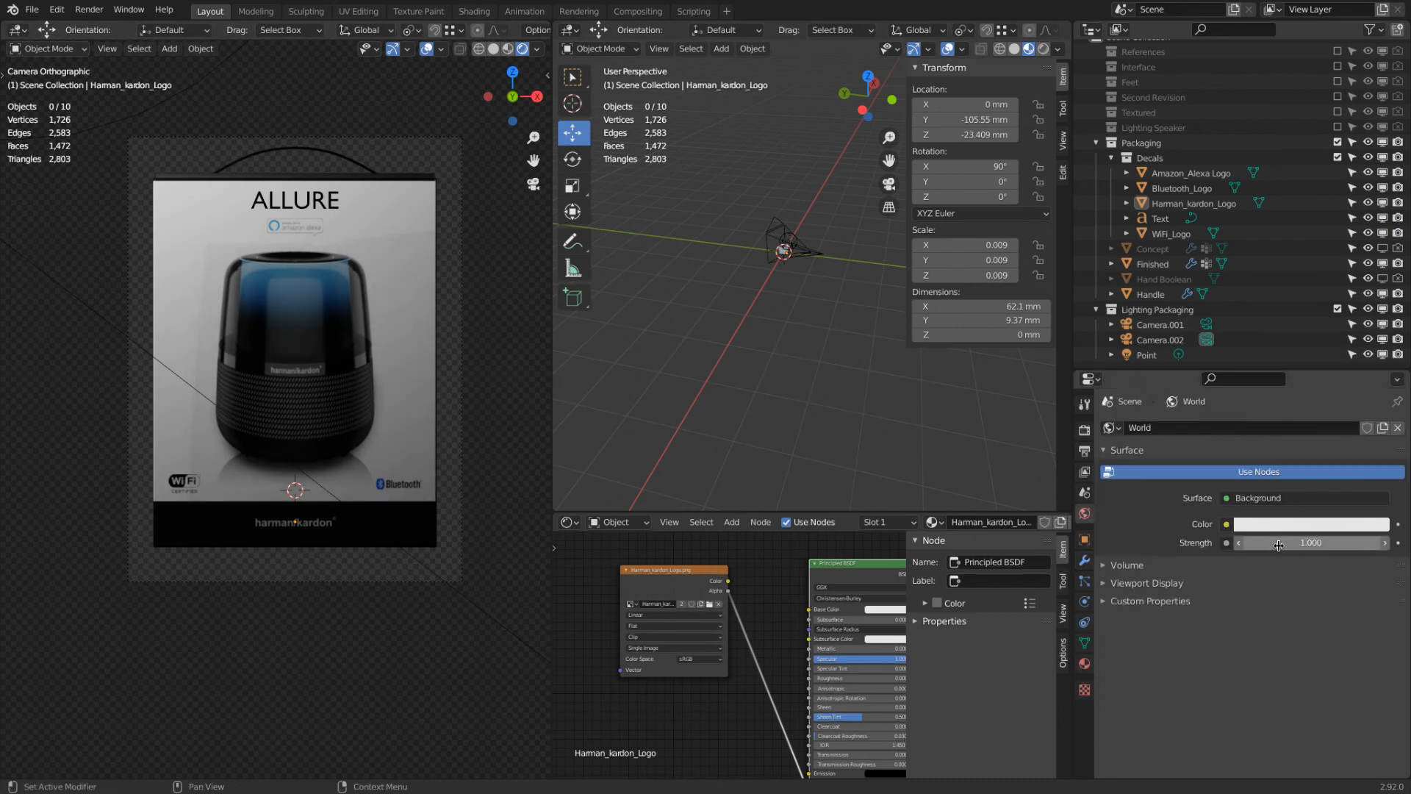
middle_click_drag(450, 353, 520, 343)
key("KP_0")
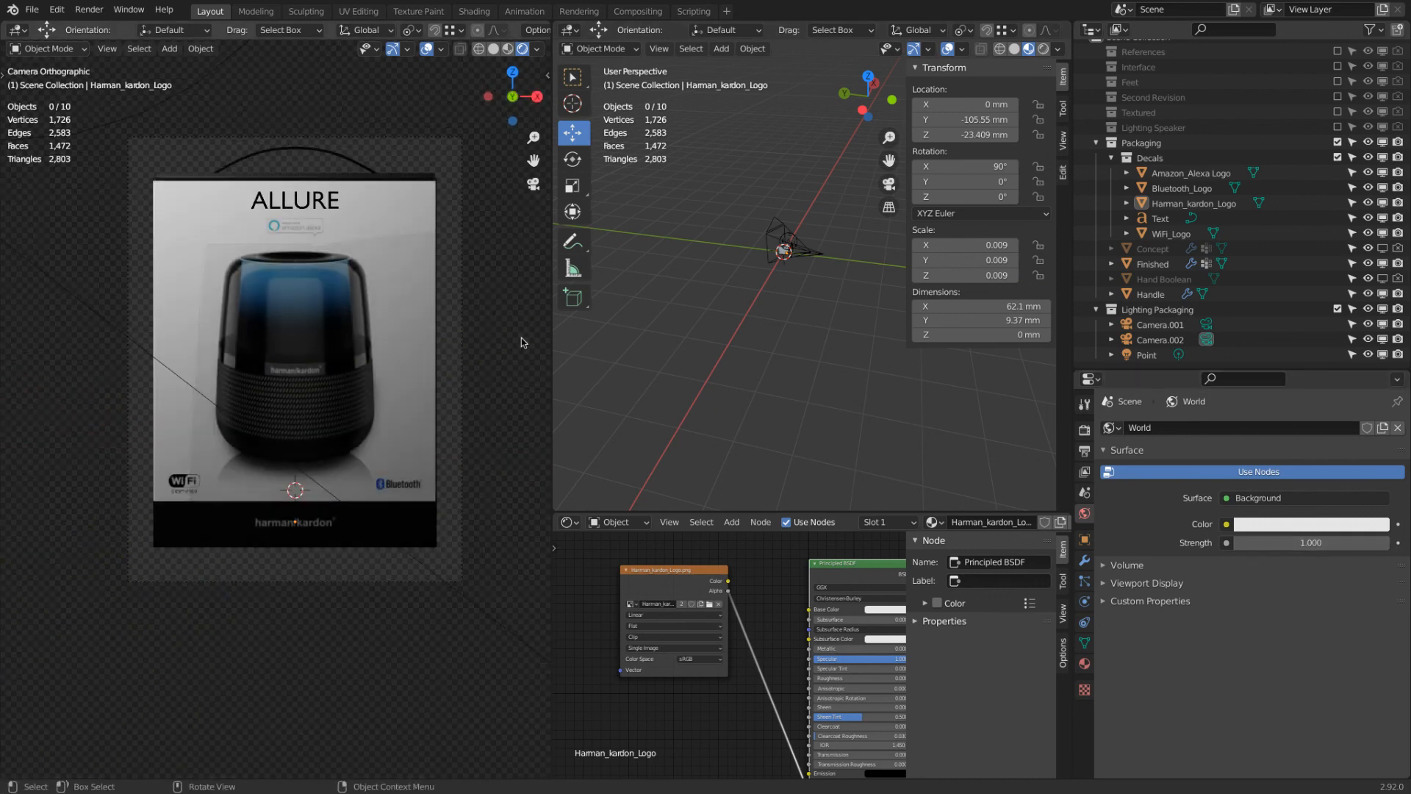
left_click(1307, 543)
type("0")
key("Return")
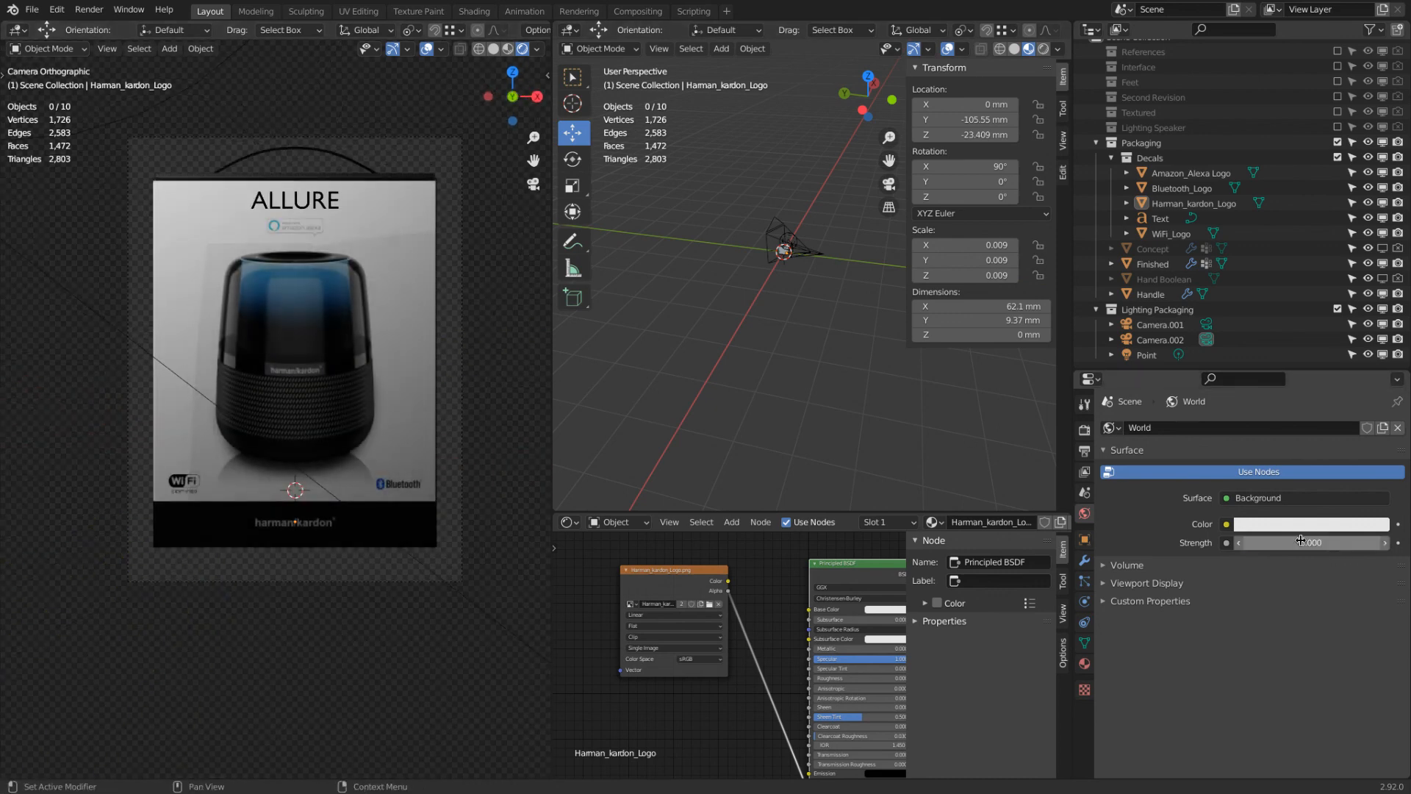
Step: Select the point light and lower it in front of the box to about X -259 mm, Z 130 mm
scroll(849, 245, "up", 2)
scroll(737, 247, "up", 6)
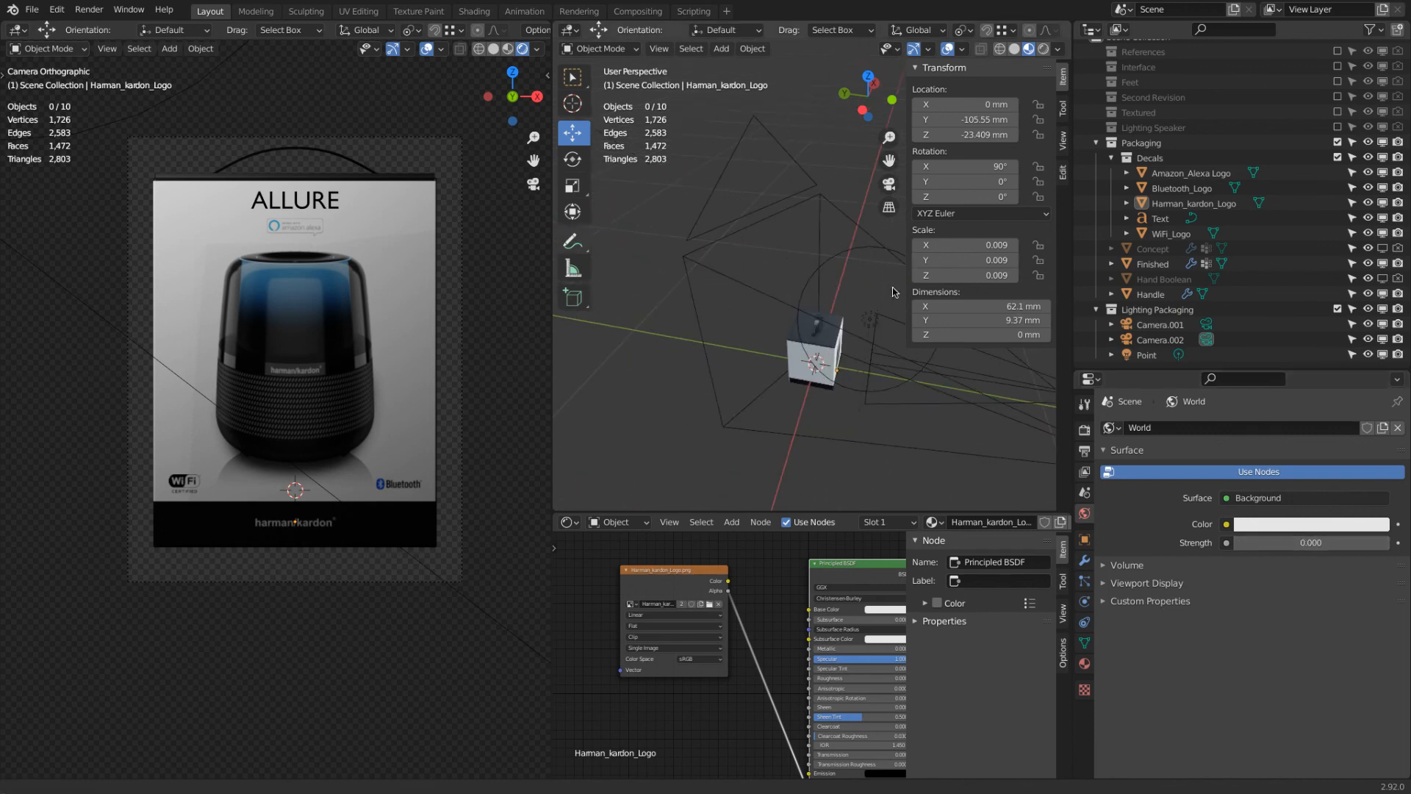
left_click(752, 297)
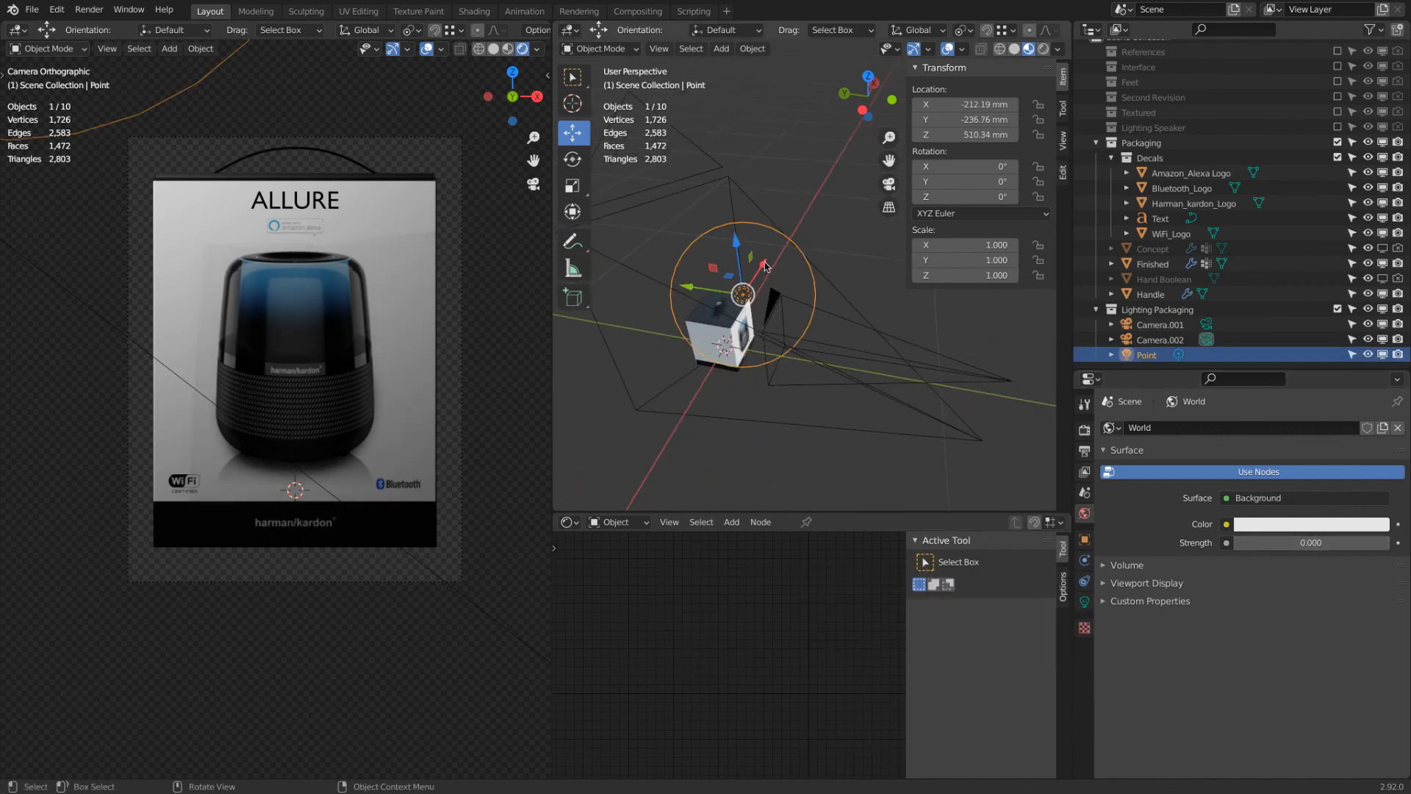
key("g")
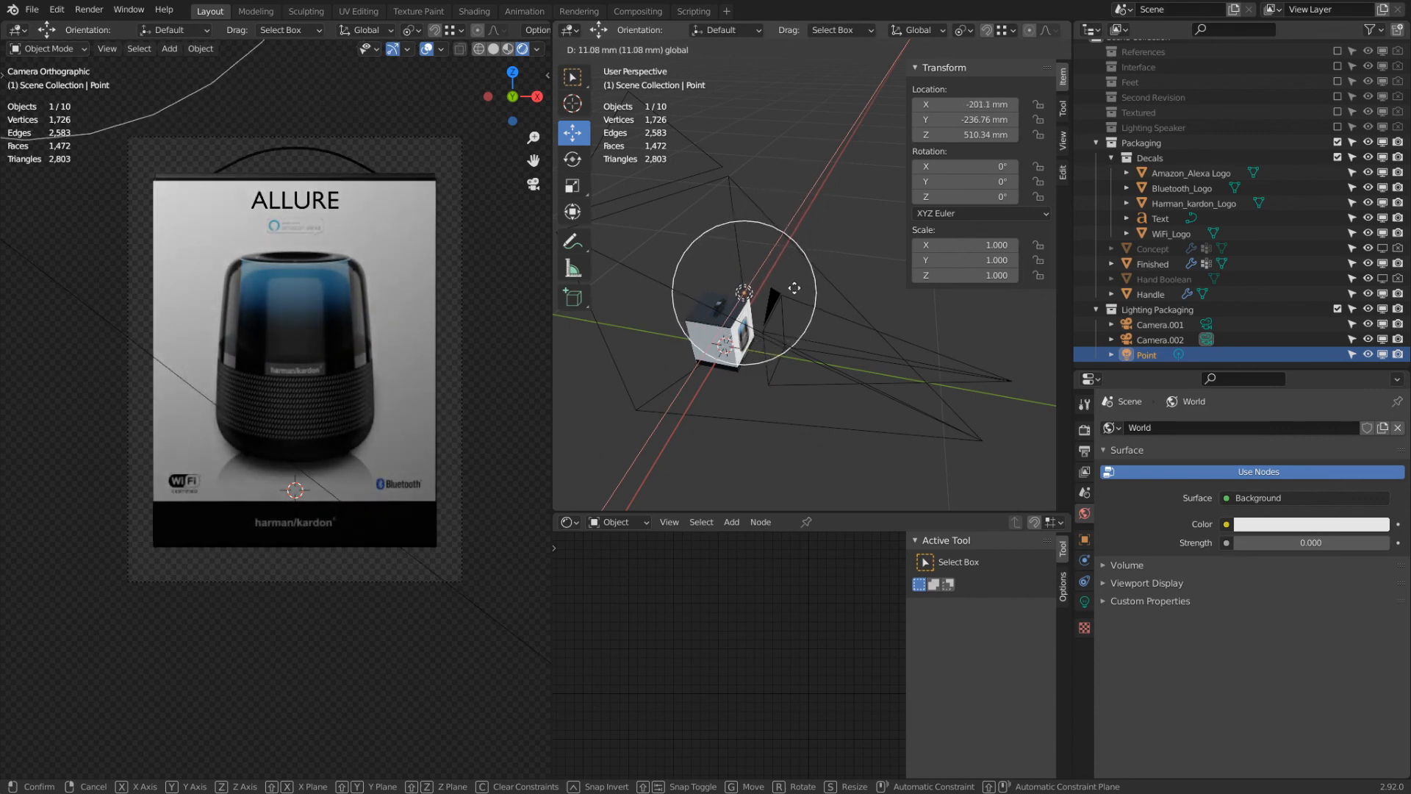
left_click(742, 250)
left_click_drag(741, 250, 731, 321)
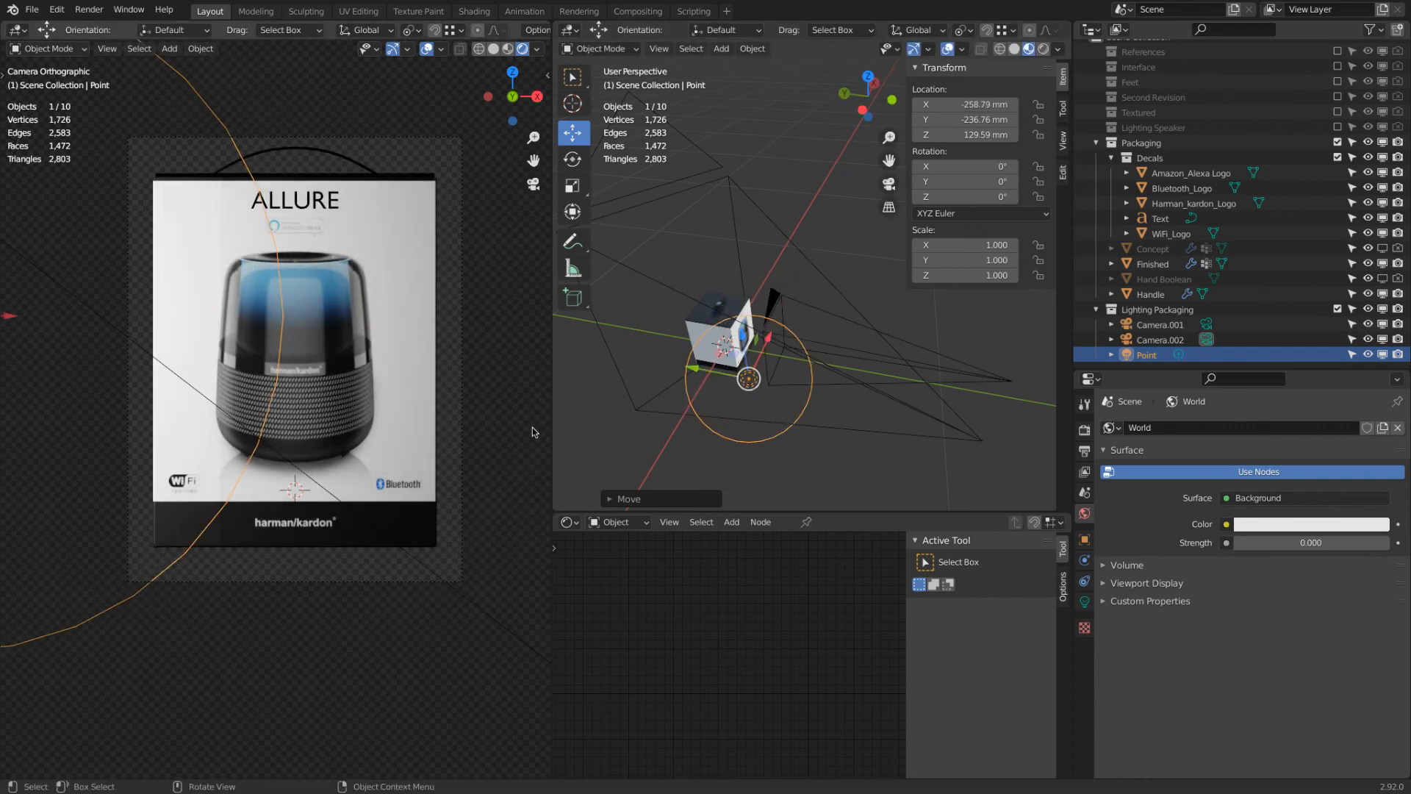